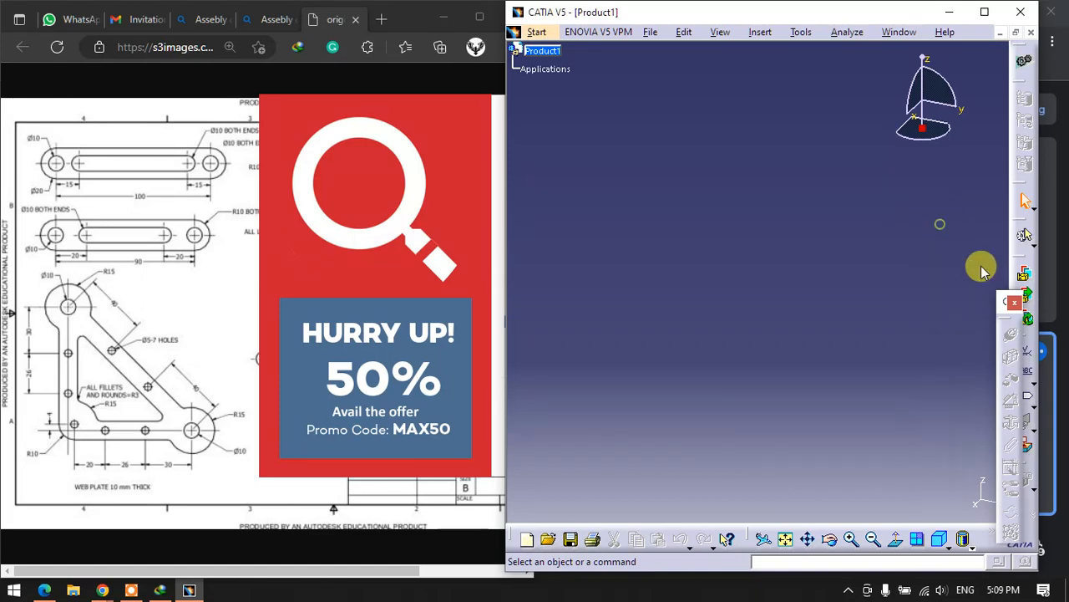
- Close the floating toolbar covering the edge of the assembly workspace
click(1015, 302)
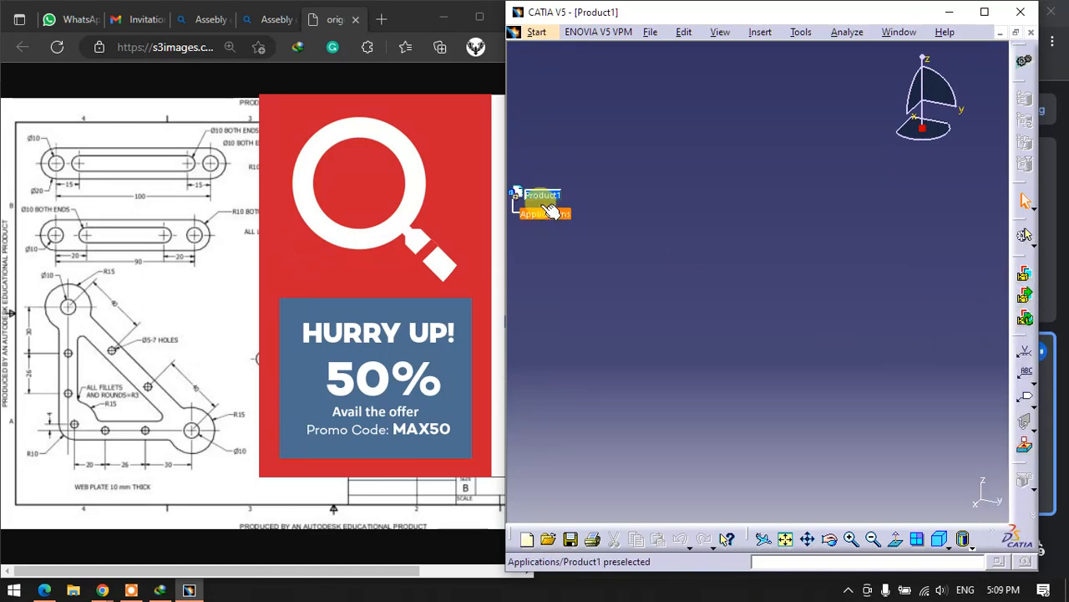
scroll(563, 214, up, 2)
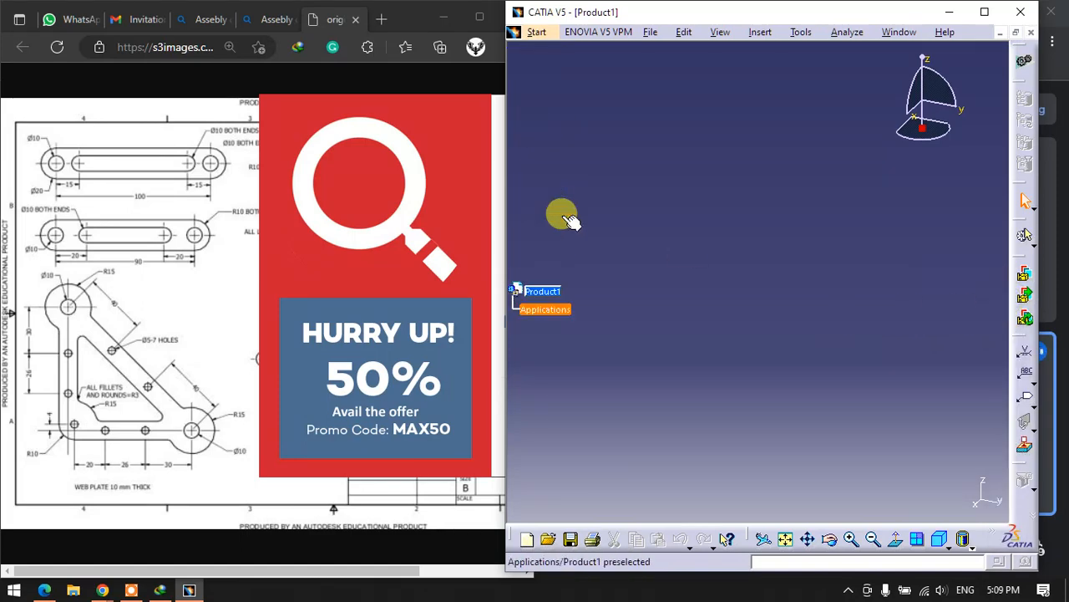
scroll(563, 214, down, 3)
scroll(558, 175, down, 1)
scroll(560, 171, up, 1)
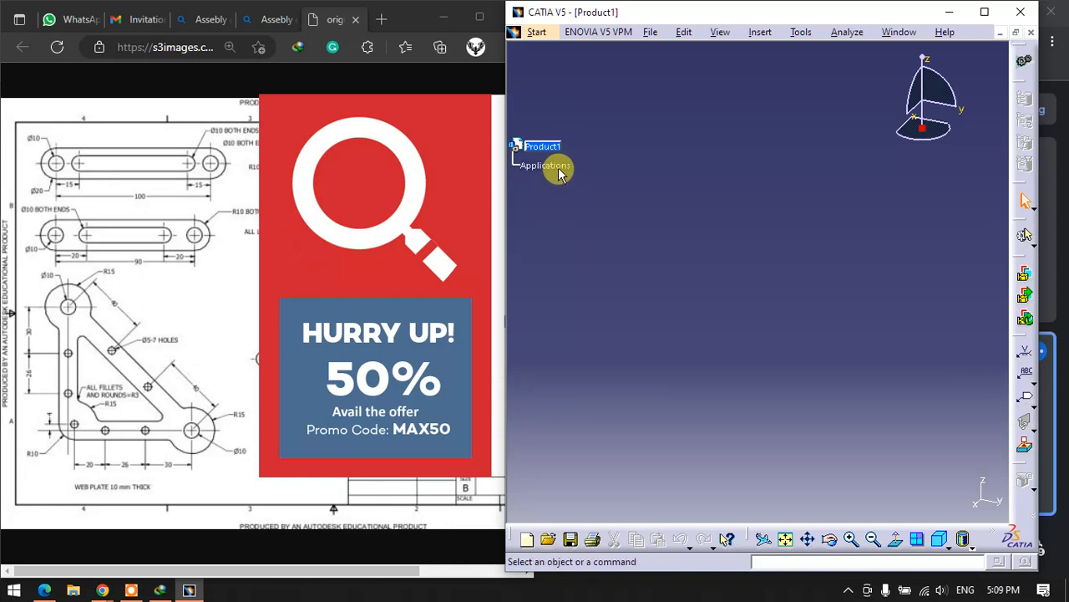
scroll(560, 171, down, 2)
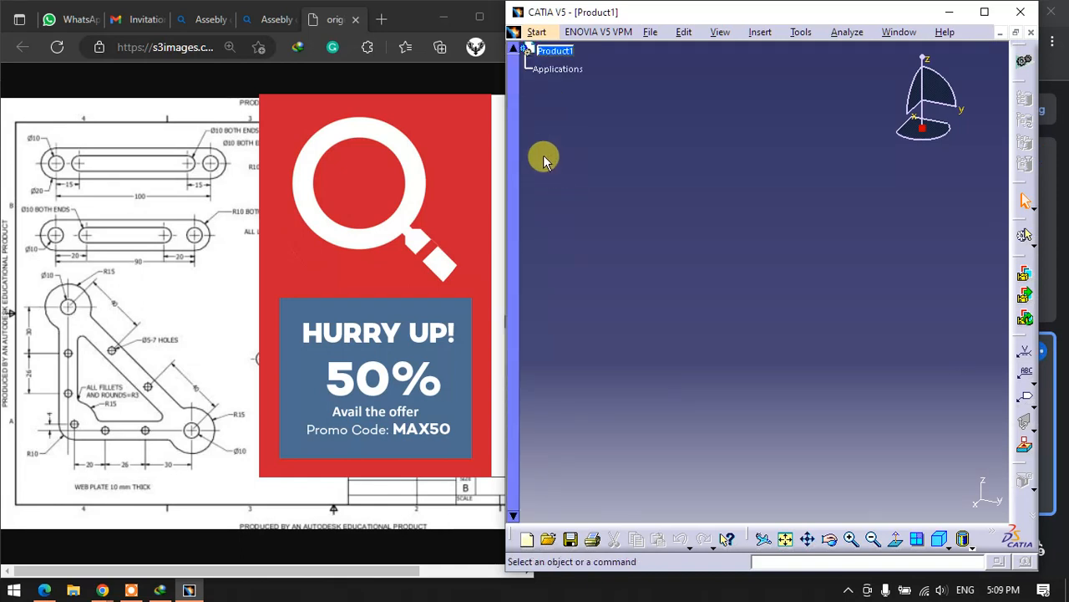
- Insert a new part as a component of Product1
click(556, 52)
right_click(556, 53)
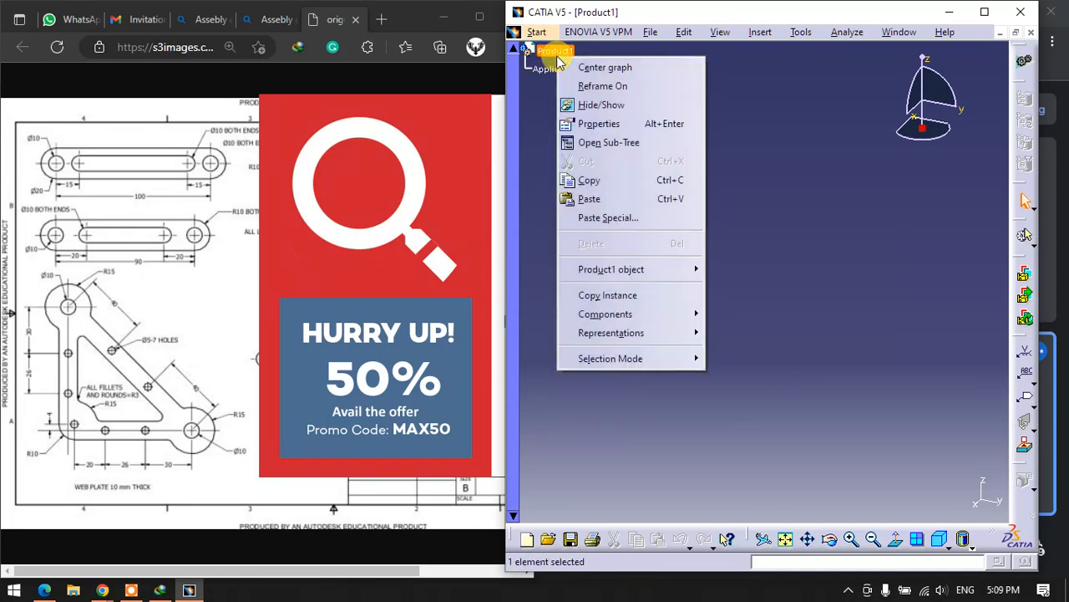
mouse_move(619, 321)
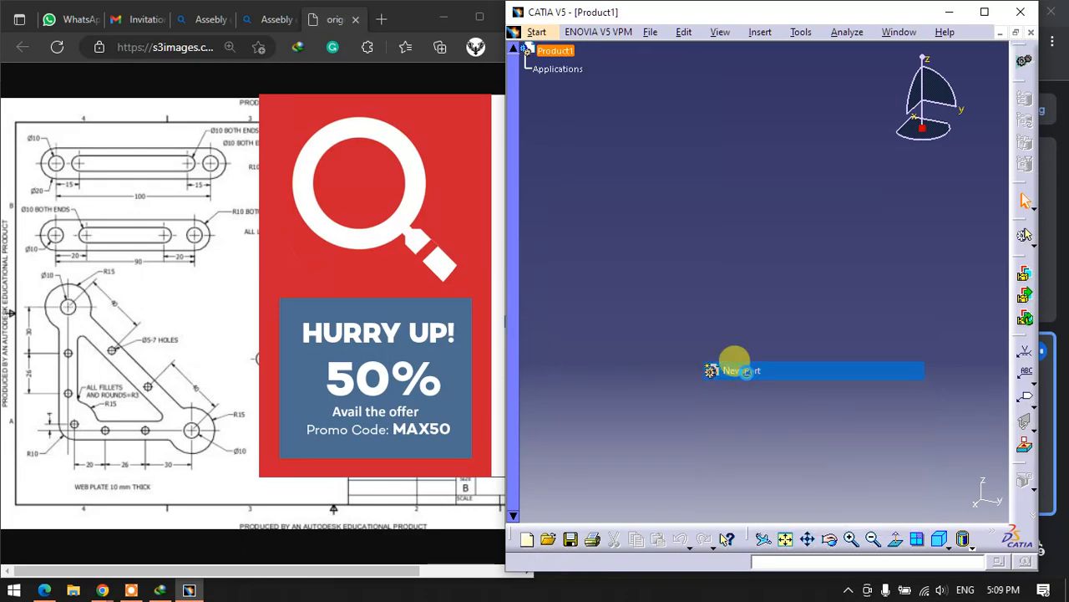
click(748, 373)
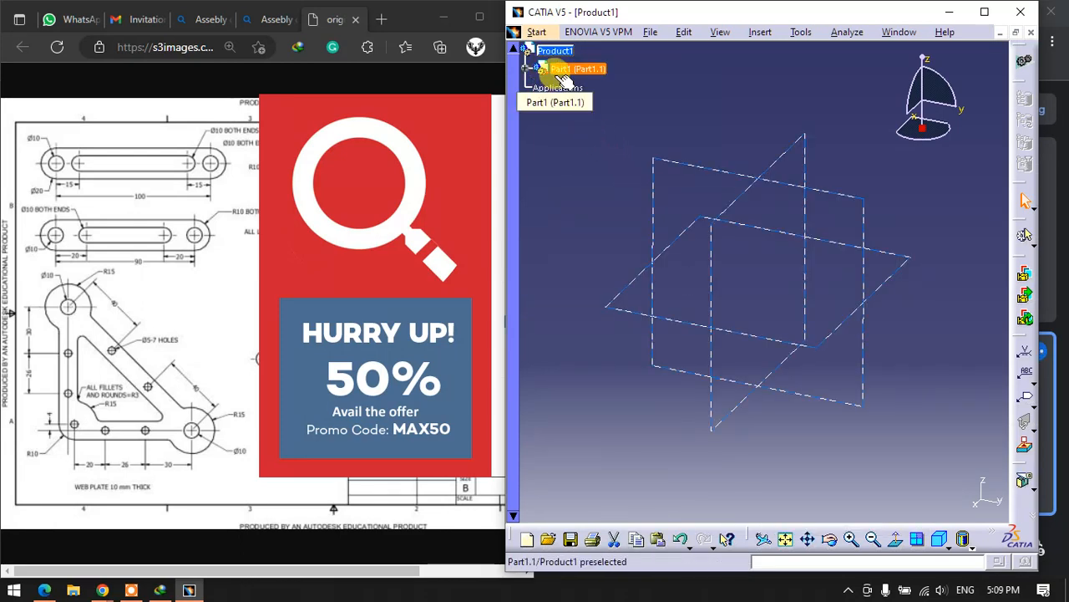
click(562, 74)
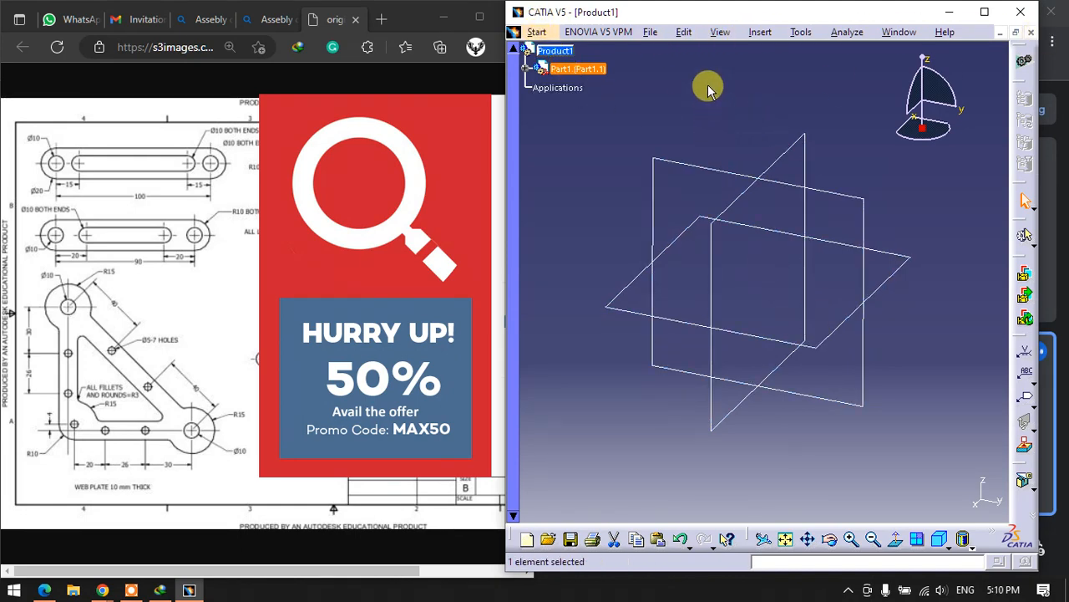
right_click(560, 55)
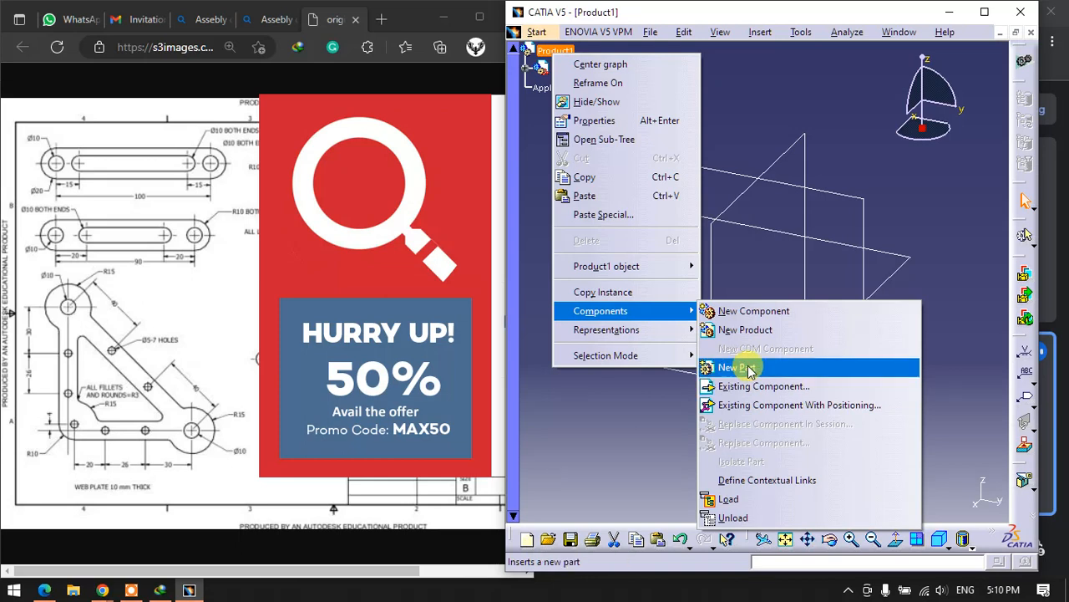
click(746, 368)
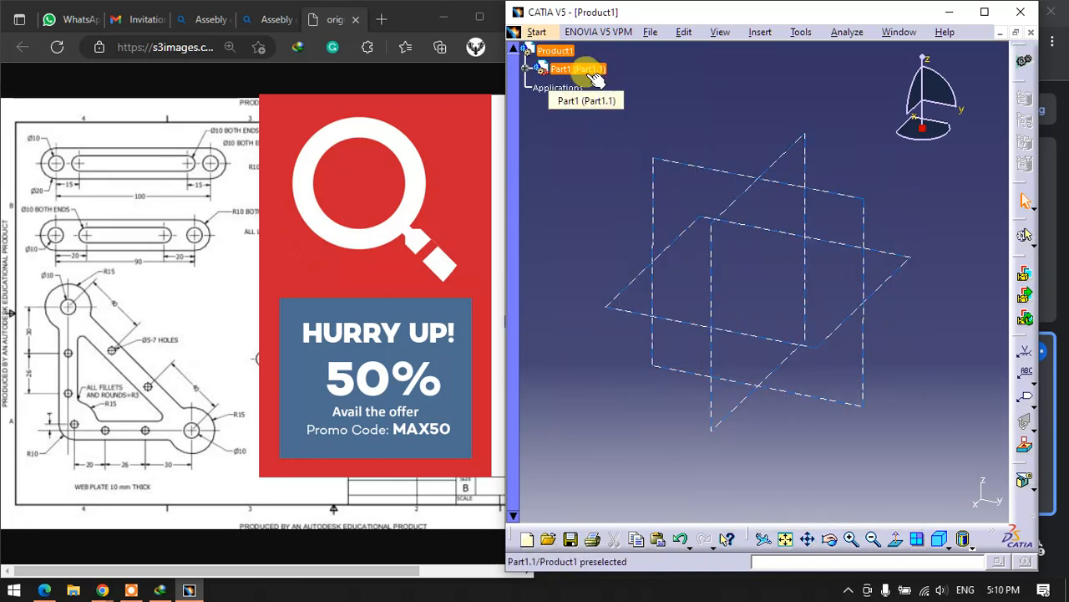
click(575, 134)
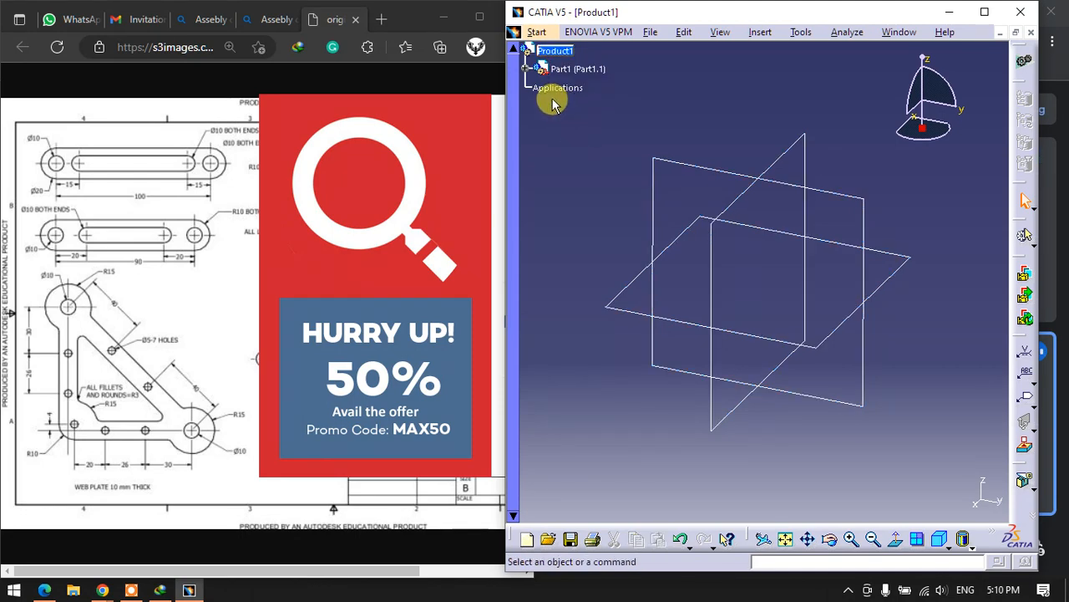
- Expand Part1 in the specification tree and open its PartBody for editing in Part Design
ctrl+scroll(543, 139, up, 3)
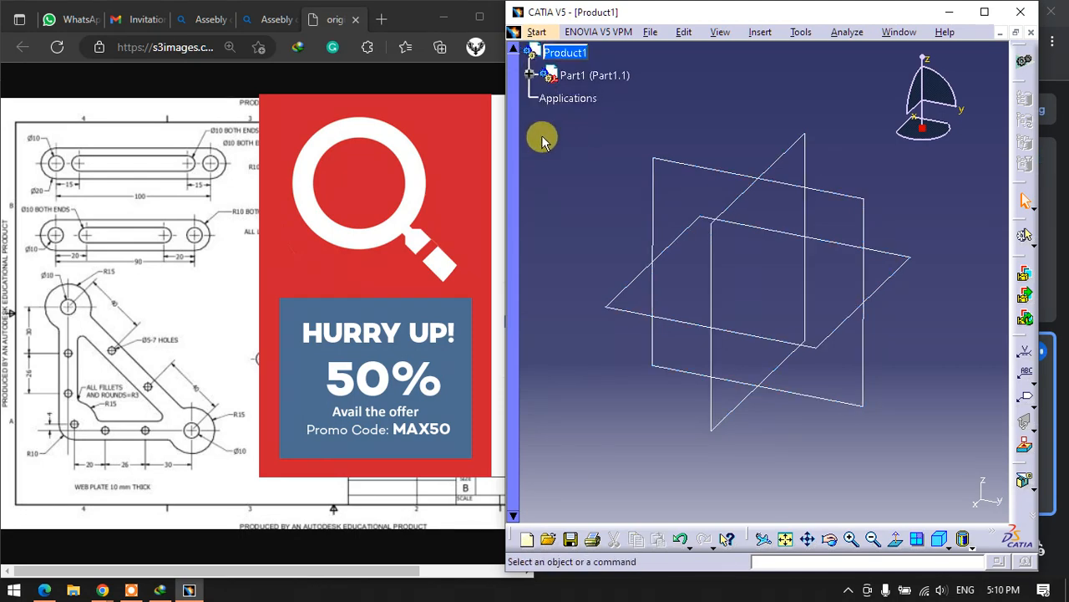
click(532, 79)
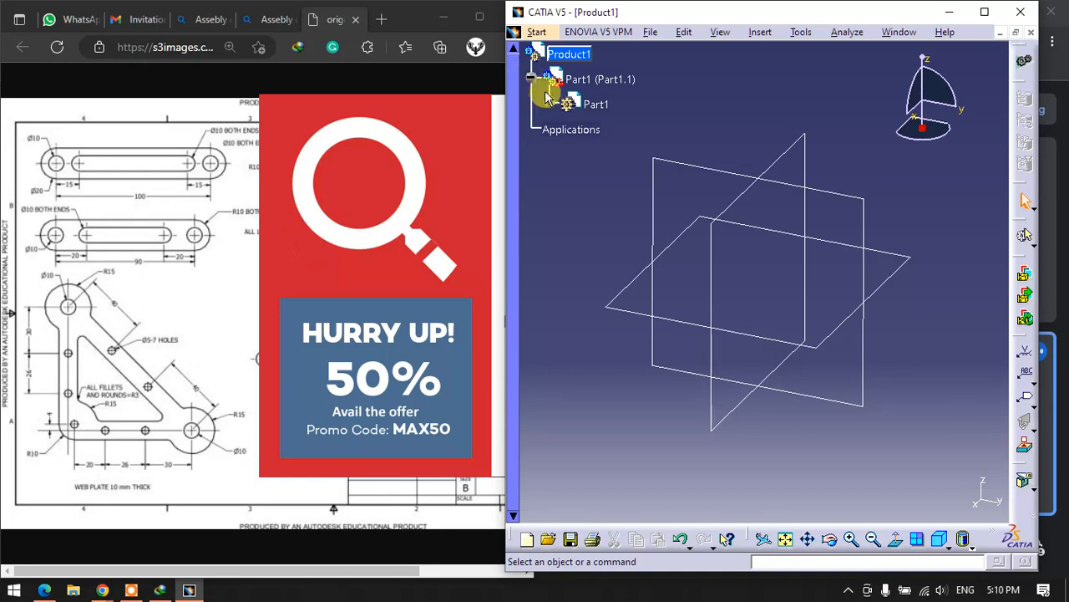
click(548, 104)
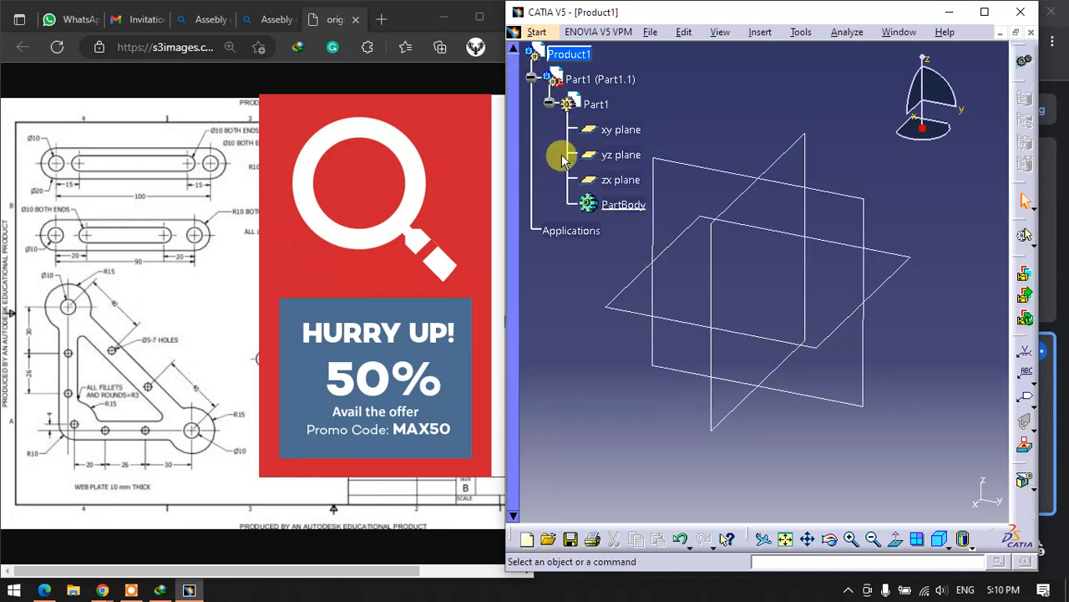
double_click(626, 207)
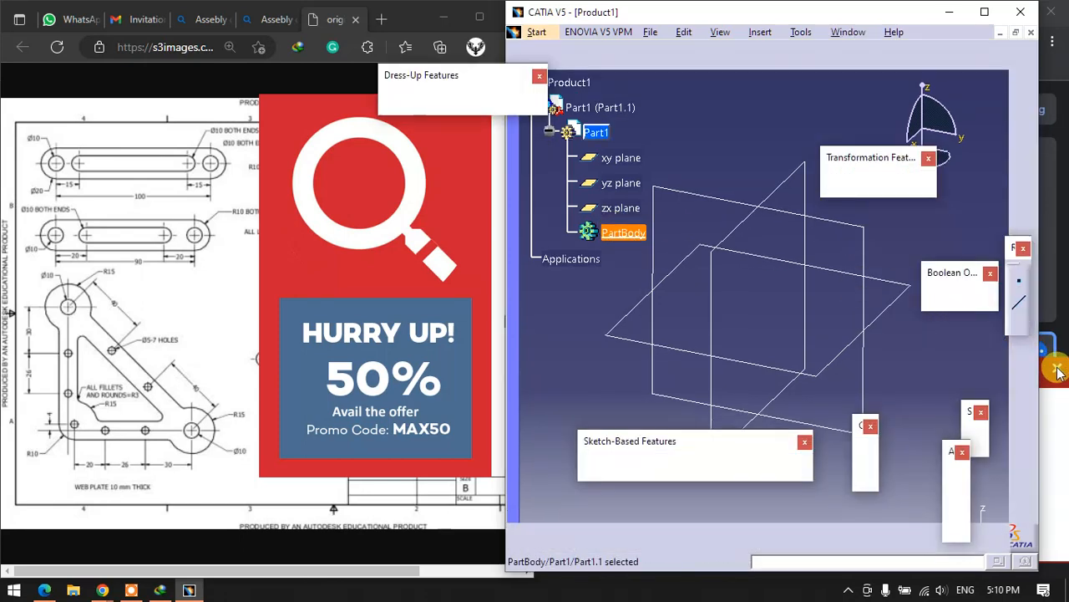
- Dismiss the overlapping notification and close the current Product1 document
click(1058, 370)
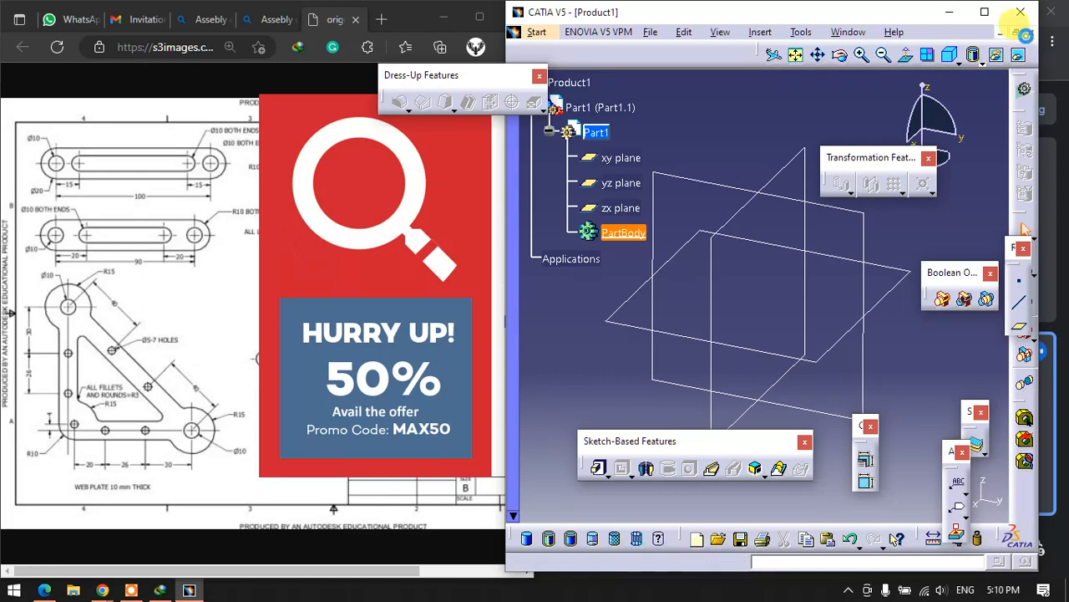
click(1021, 12)
click(815, 325)
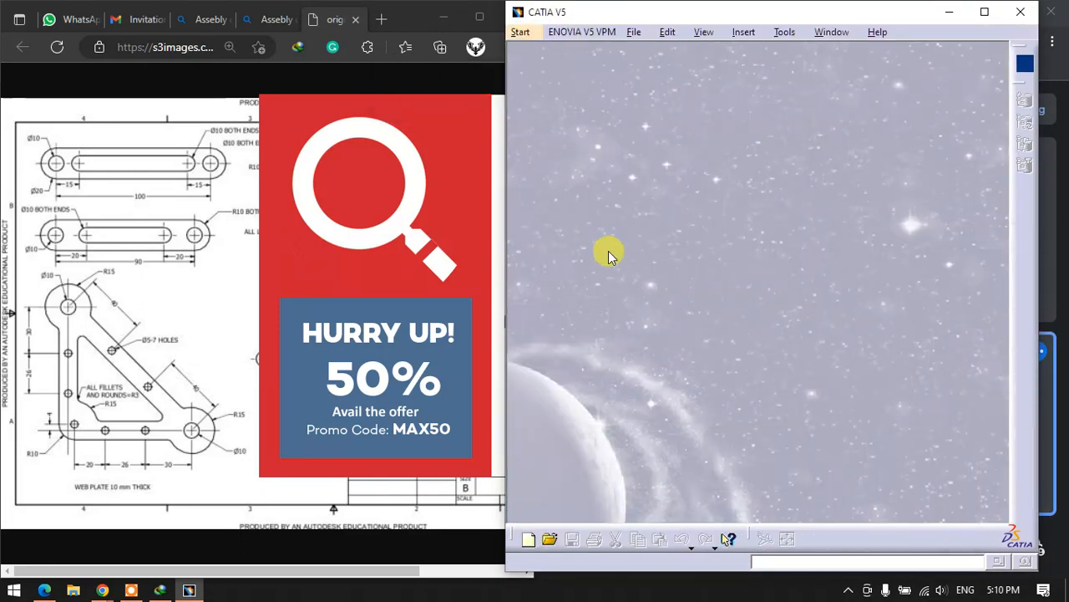
- Dismiss the antivirus advertisement and start a new product in the Assembly Design workbench
click(521, 32)
mouse_move(544, 73)
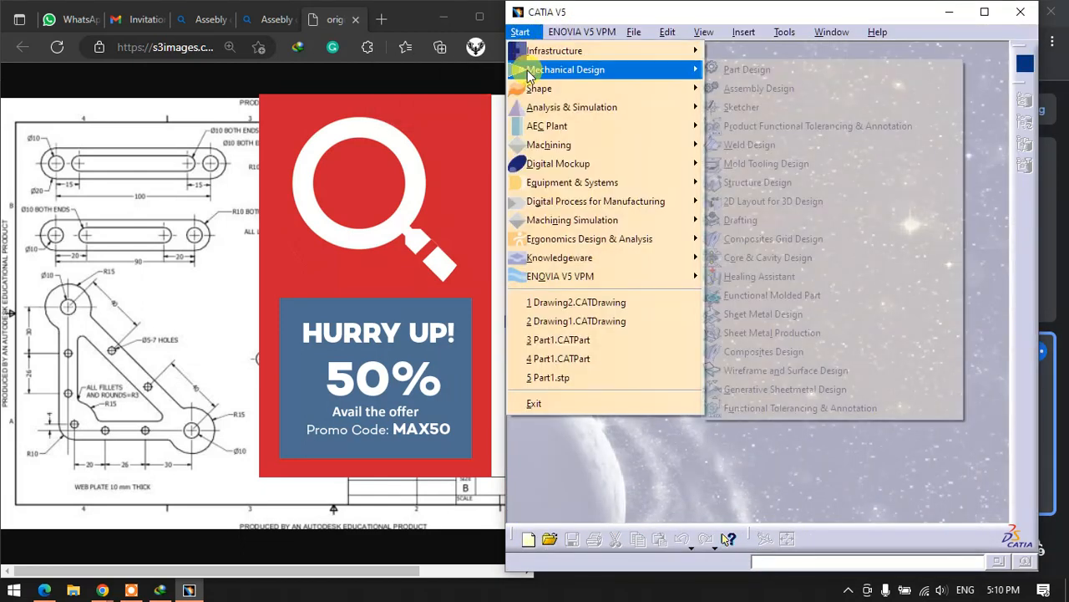
click(389, 172)
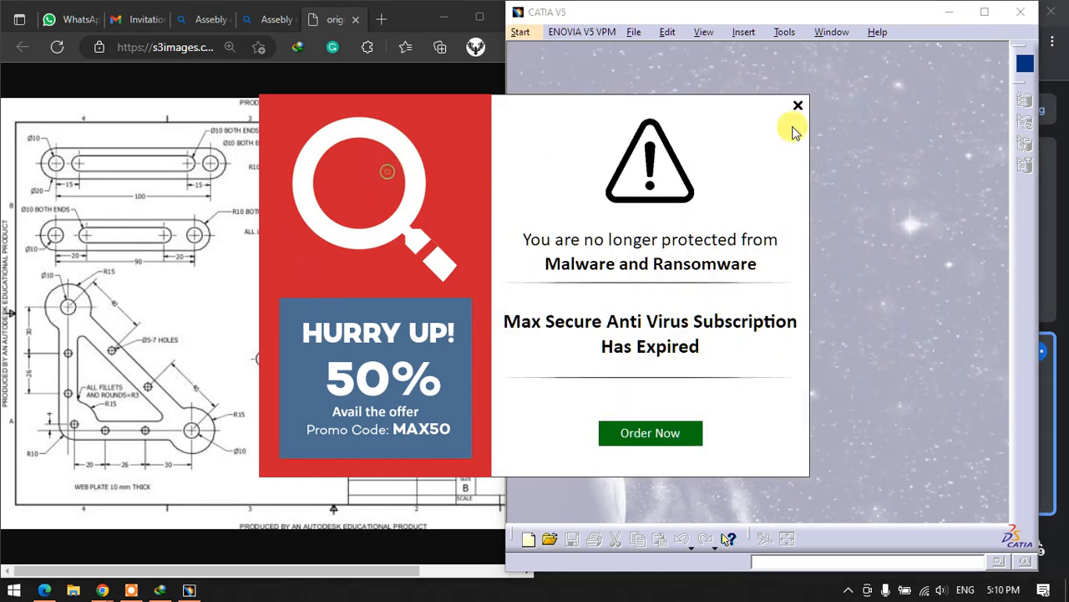
click(802, 109)
click(521, 32)
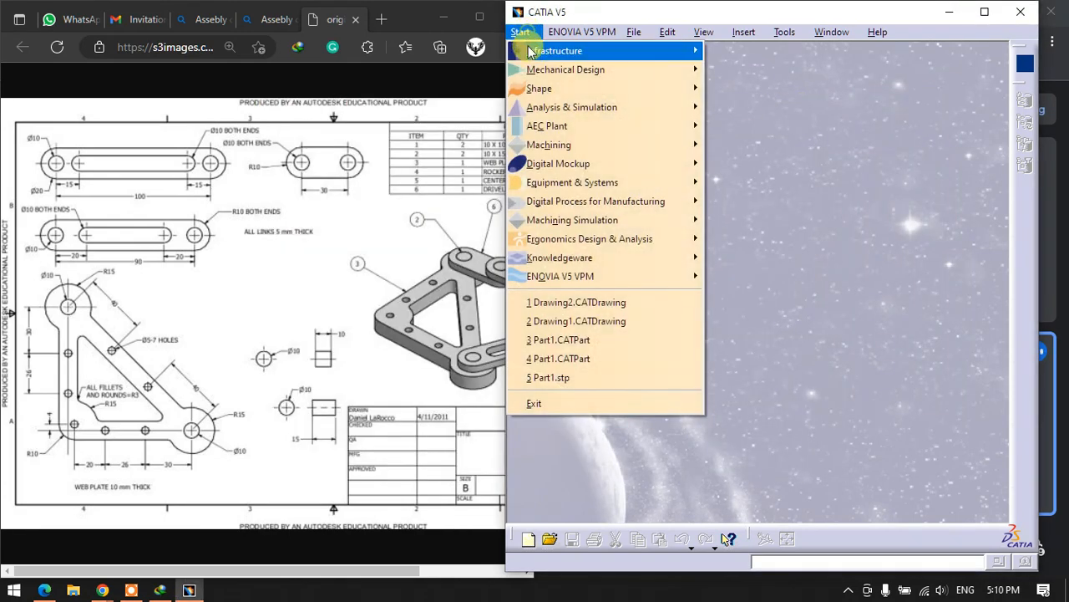
mouse_move(693, 71)
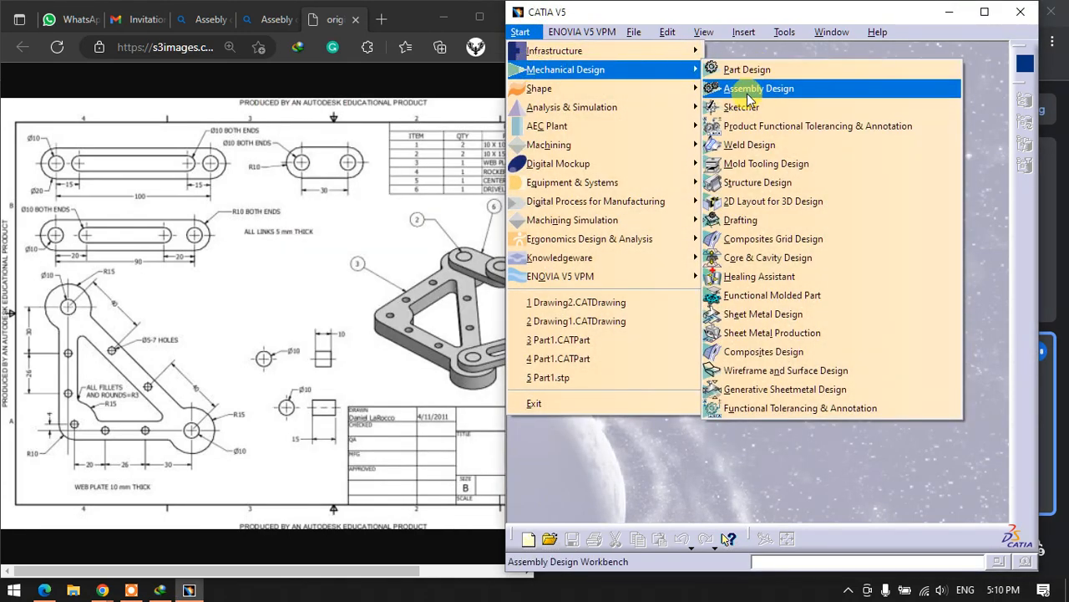
click(759, 88)
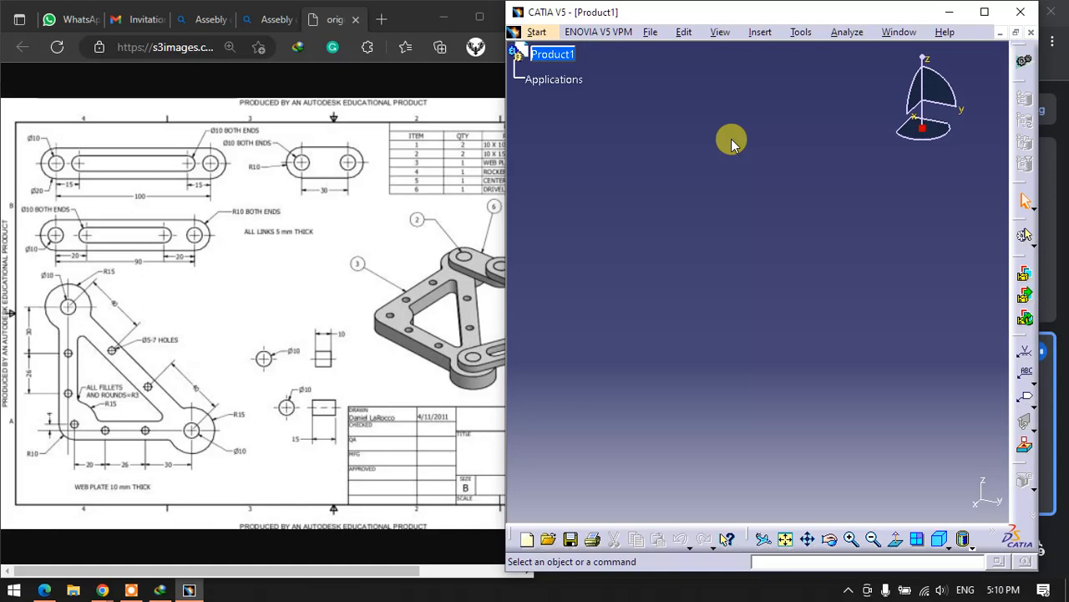
- Insert a new part as a component of the new Product1 and clear the selection
right_click(555, 57)
mouse_move(585, 319)
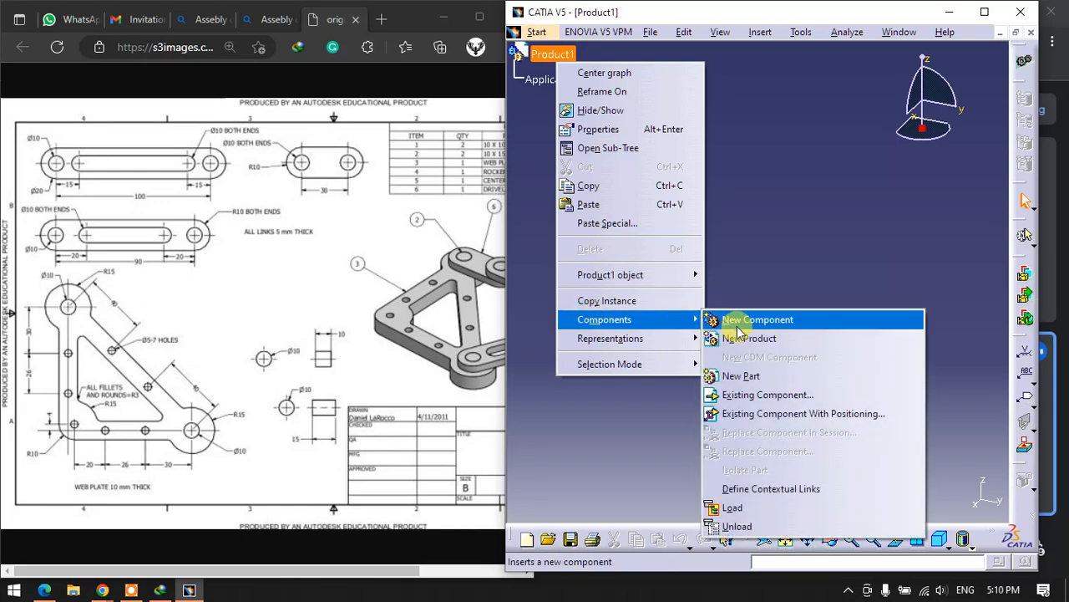
click(740, 378)
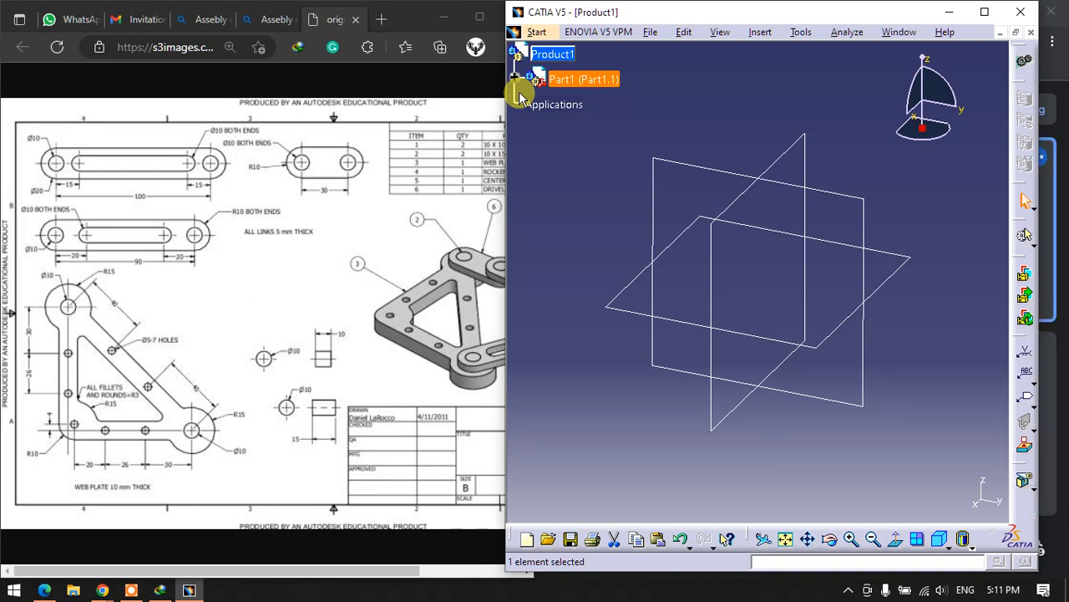
click(524, 159)
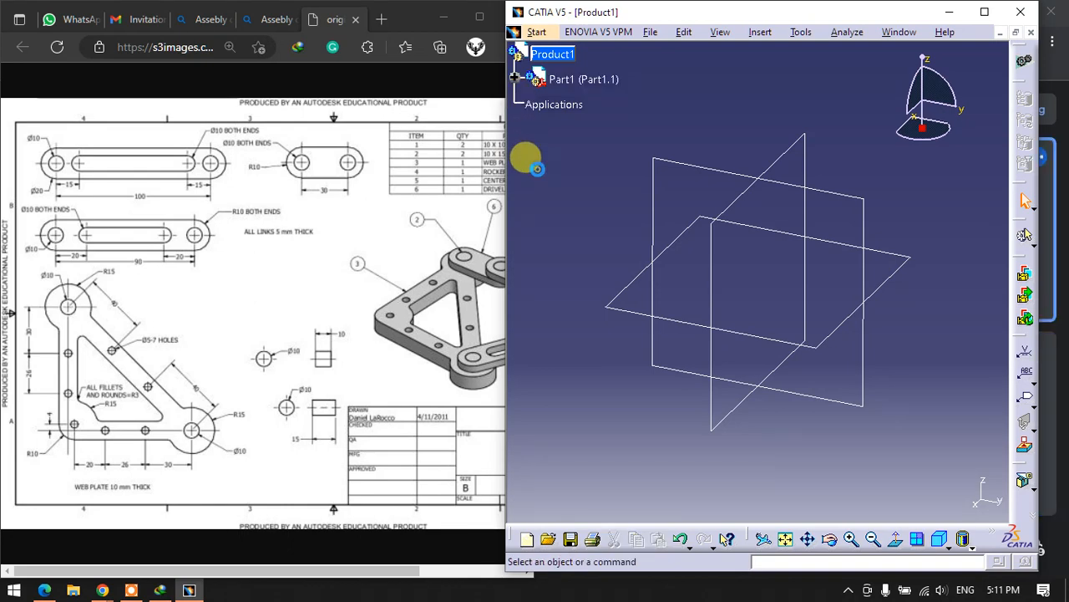
- Expand Part1 down to its PartBody, open it in Part Design, and move the Dress-Up Features toolbar off the tree
click(515, 78)
click(531, 104)
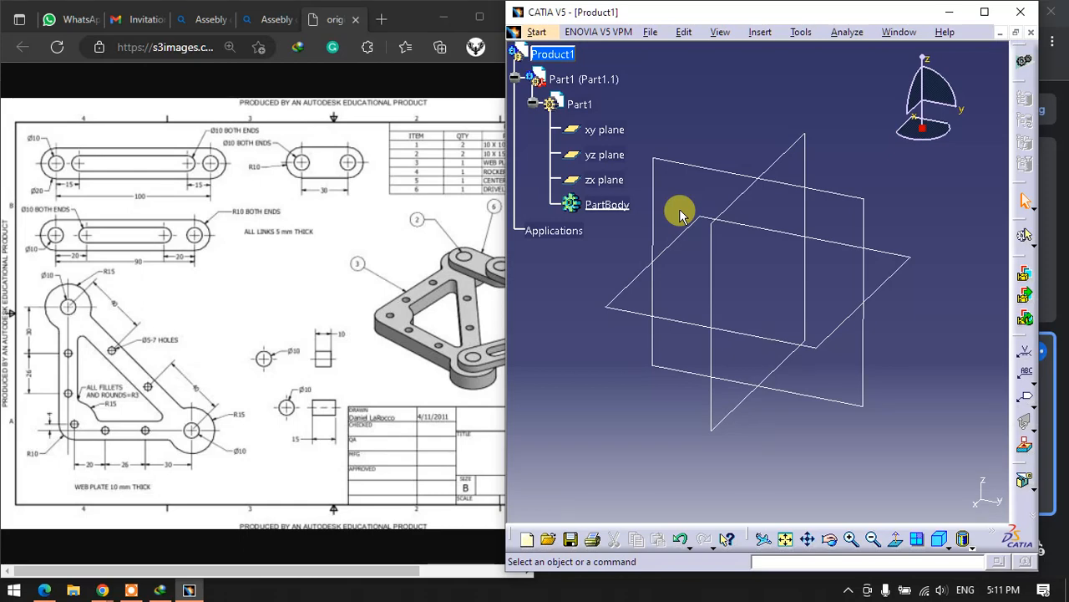
double_click(617, 207)
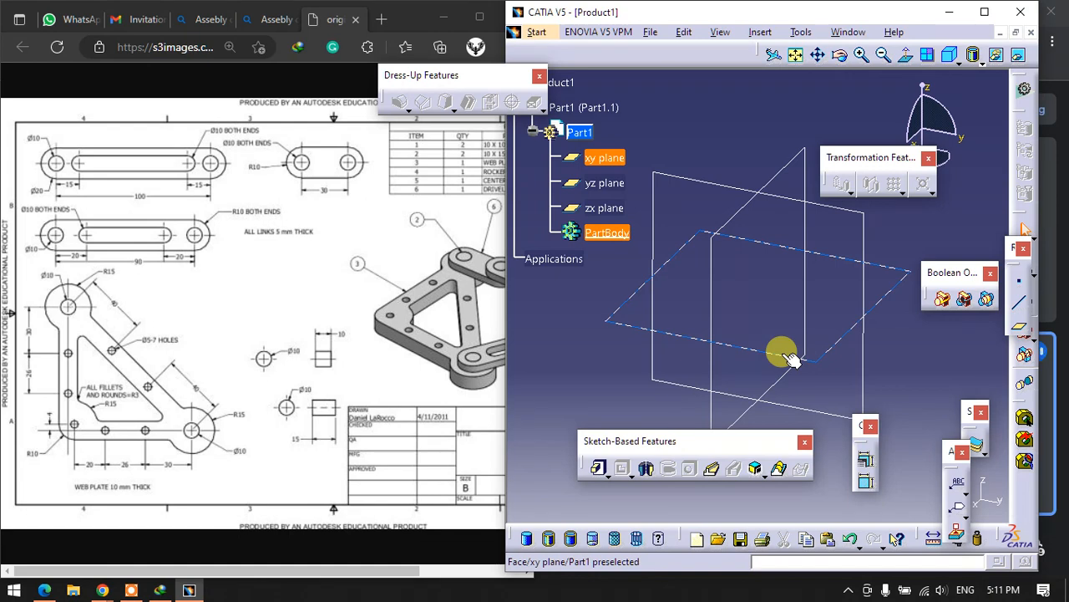
drag(464, 76, 343, 77)
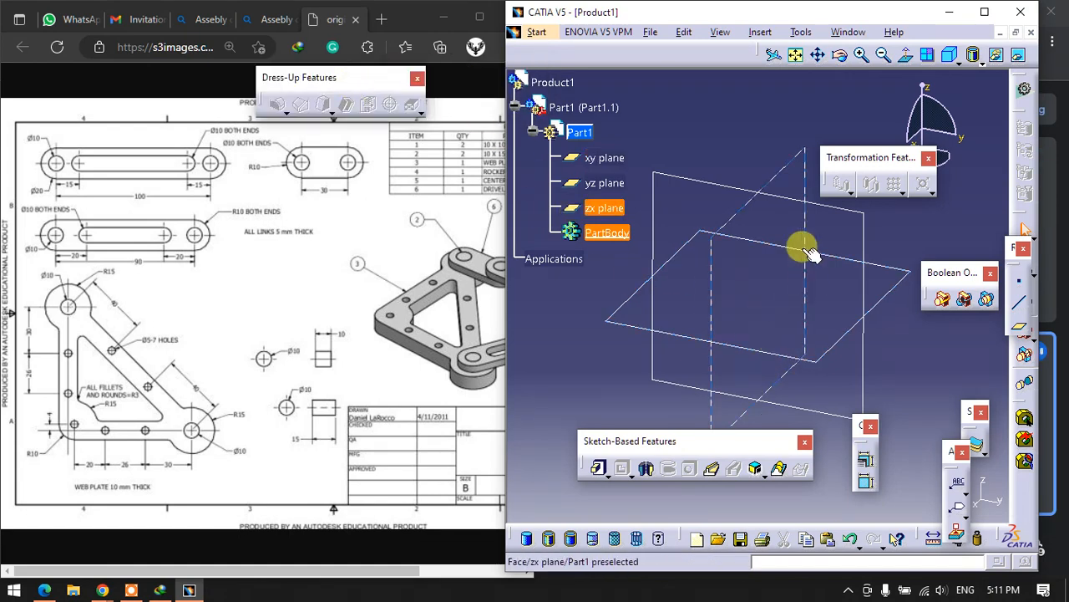
- Switch between Product1 assembly editing and PartBody editing, widening the program window and finishing with PartBody open in Part Design
double_click(552, 82)
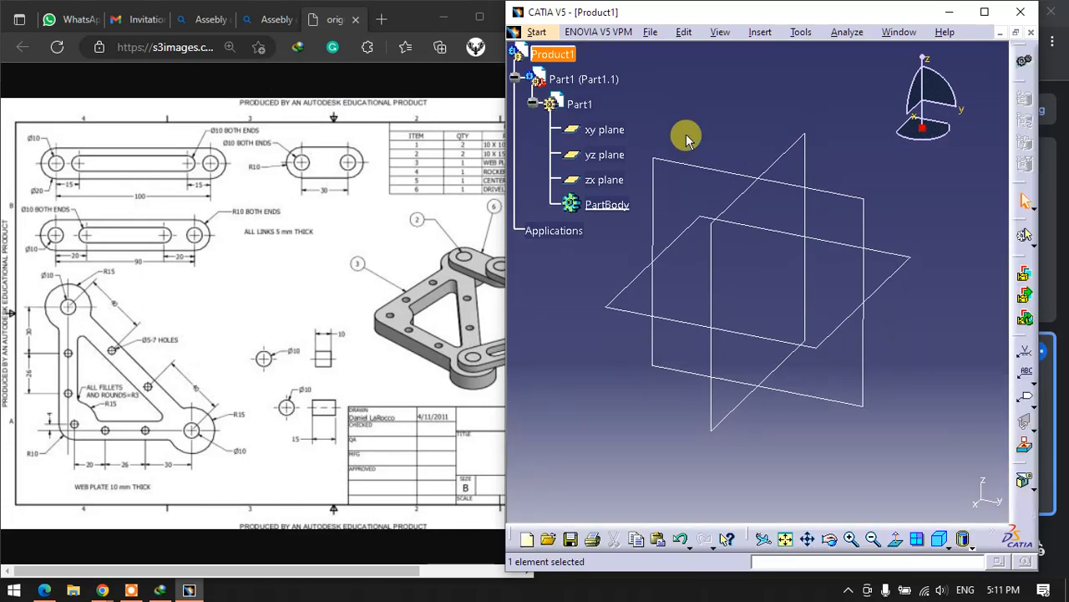
double_click(605, 203)
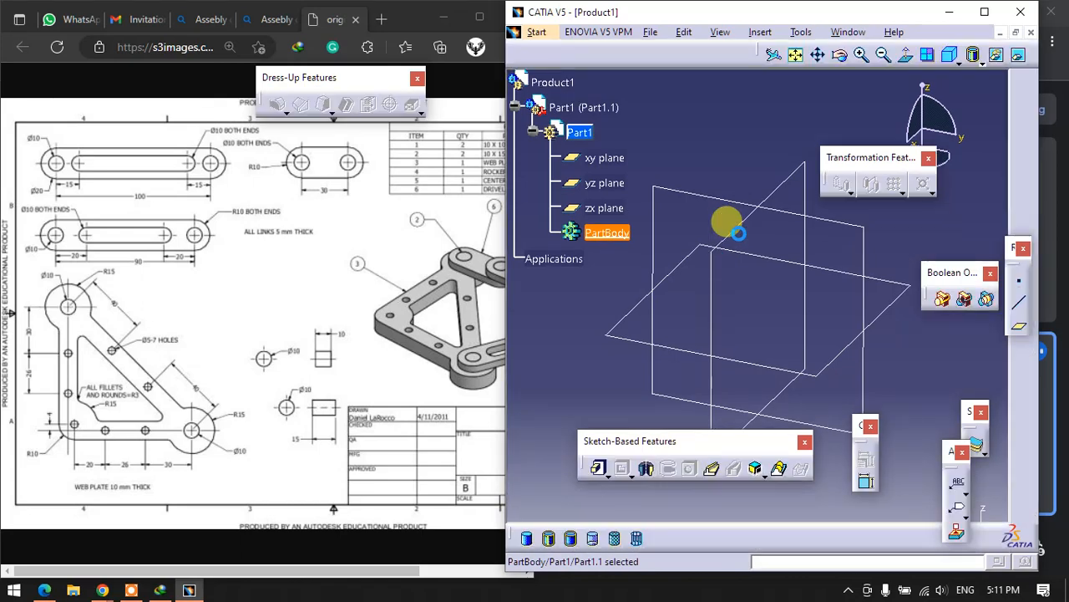
double_click(520, 82)
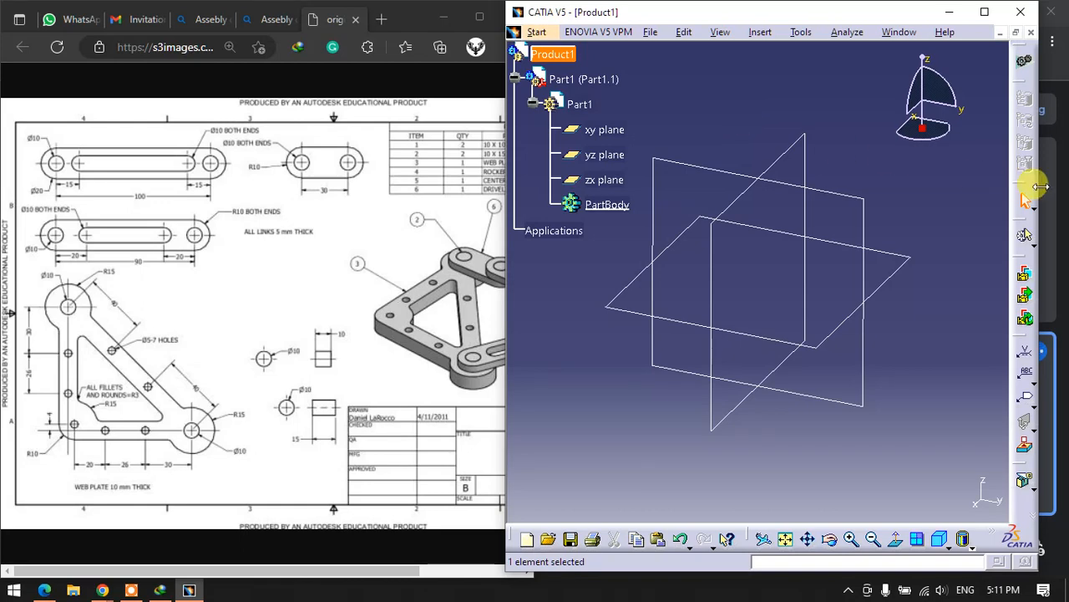
drag(1038, 184, 1060, 191)
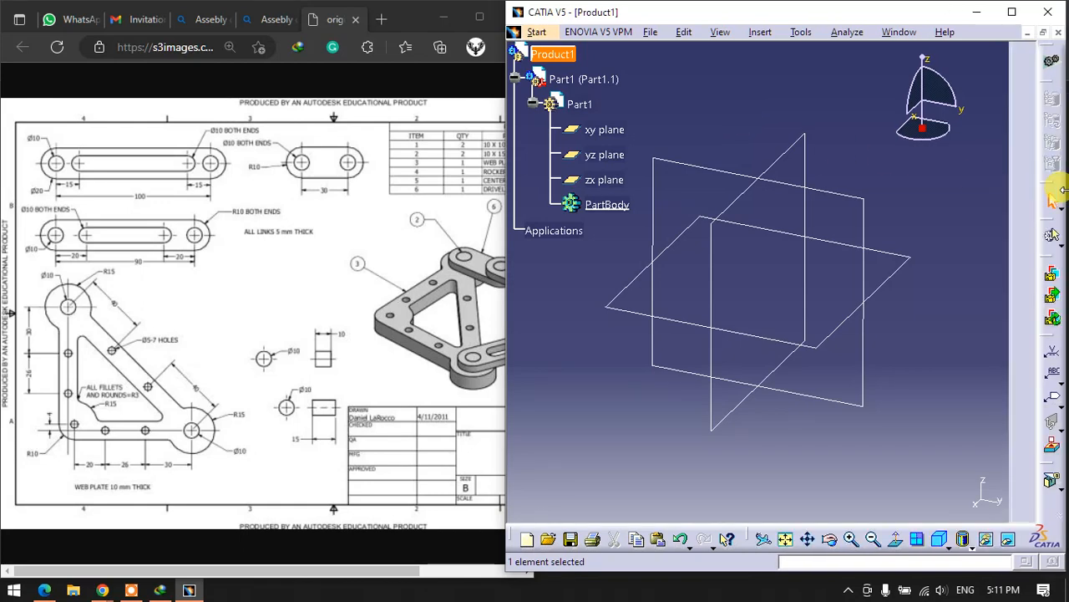
click(608, 204)
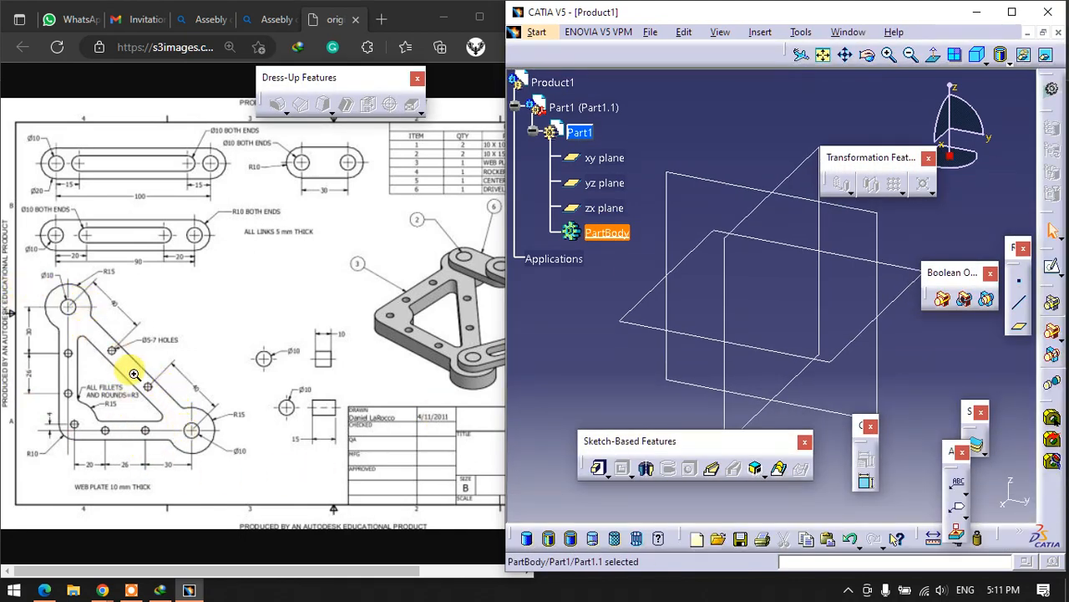
- Enlarge the 10 mm web plate view in the reference drawing and start a sketch on the yz plane
click(170, 418)
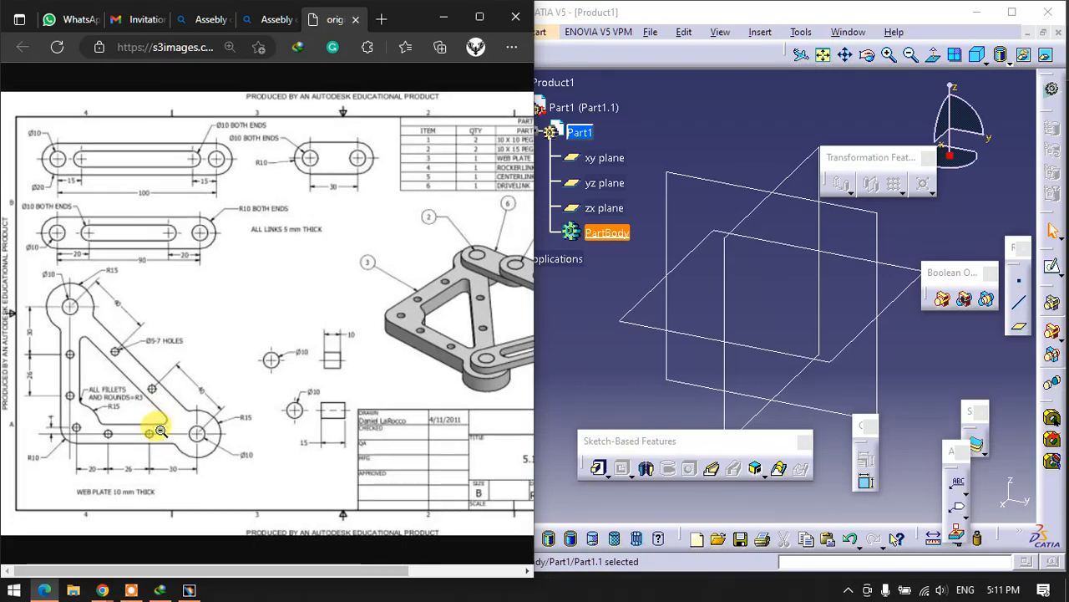
ctrl+scroll(158, 421, up, 2)
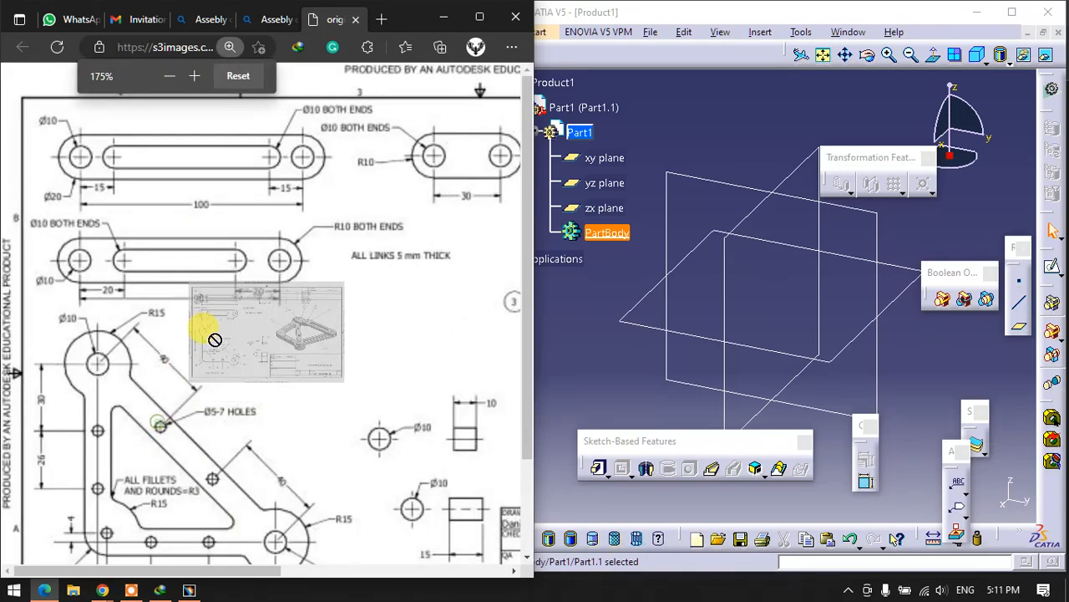
scroll(160, 424, down, 1)
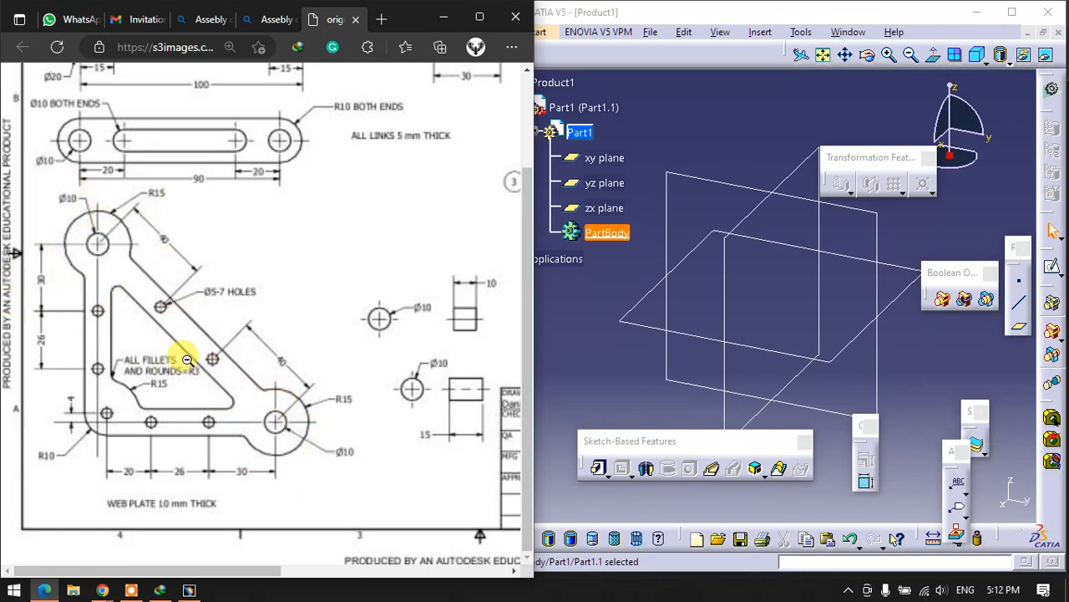
click(900, 345)
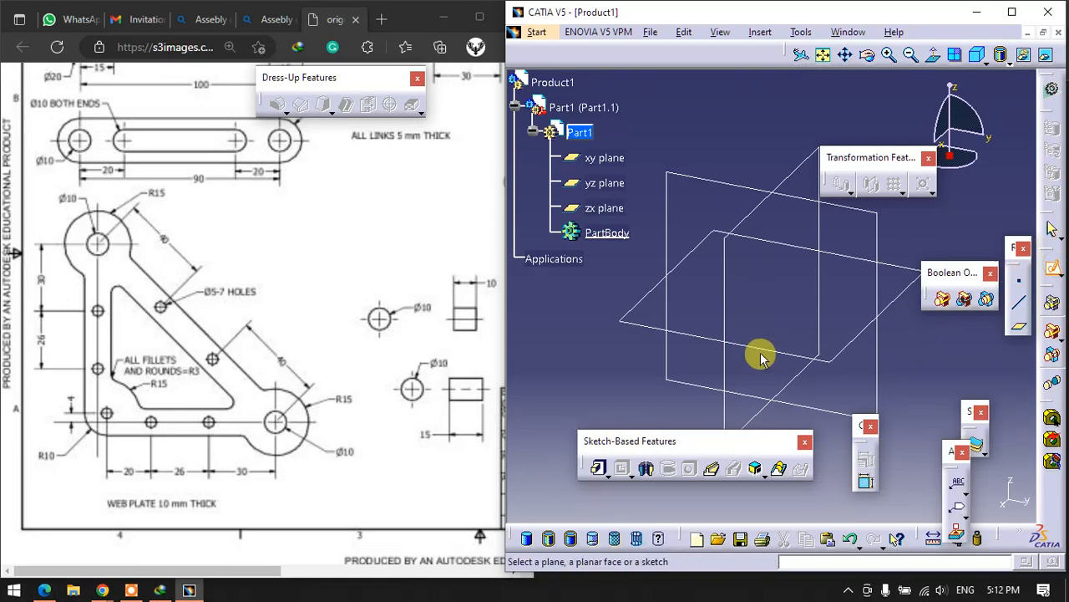
click(709, 179)
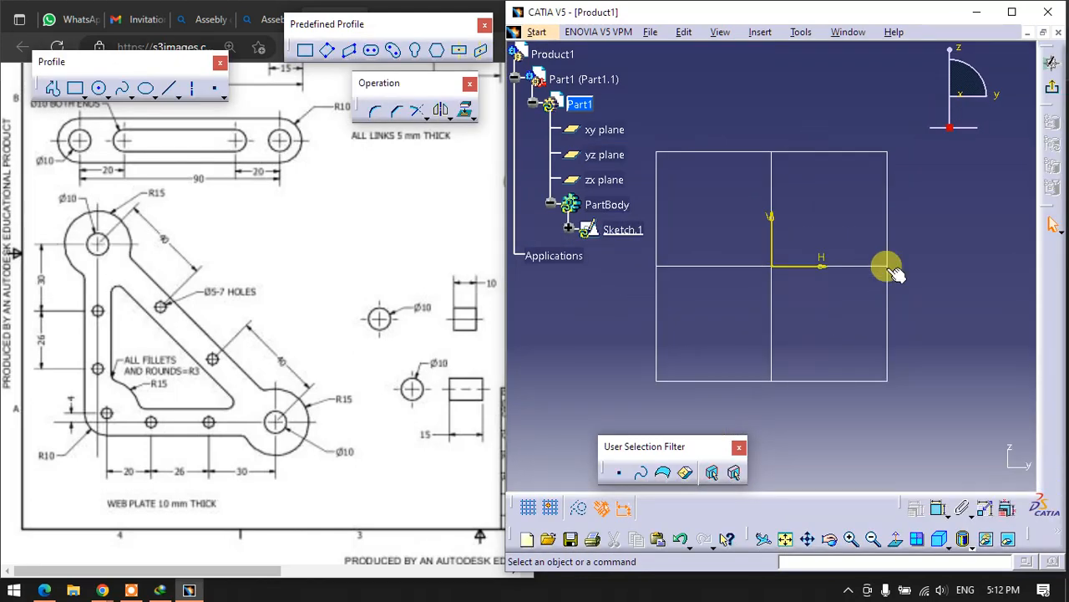
- Check the reference drawing and sketch two concentric circles on the vertical axis about 98 mm above the origin, the outer about 35 mm in diameter
scroll(247, 388, up, 2)
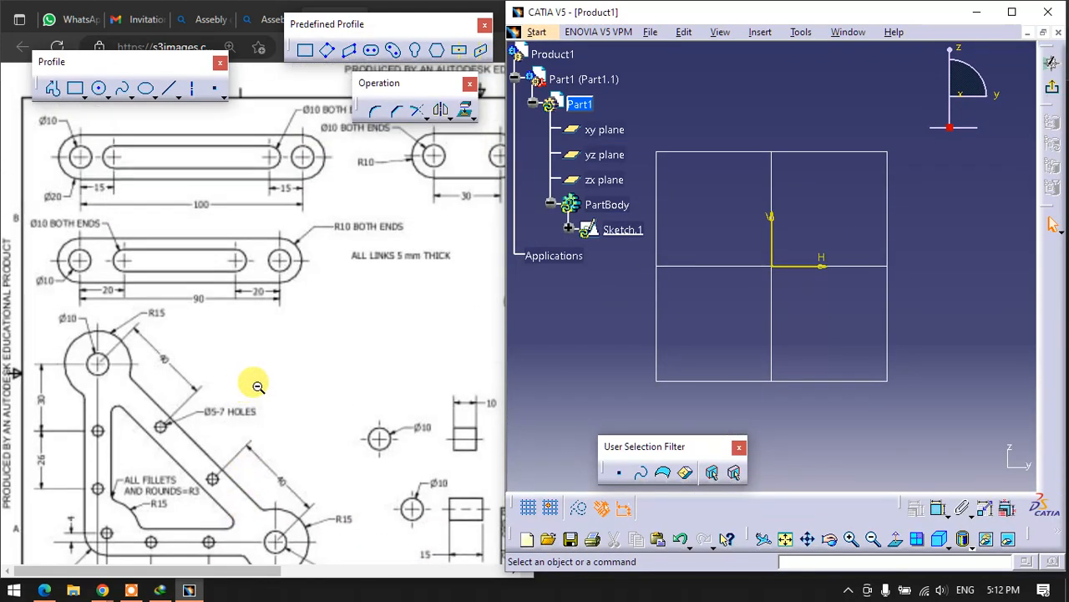
scroll(257, 386, down, 2)
drag(239, 571, 384, 573)
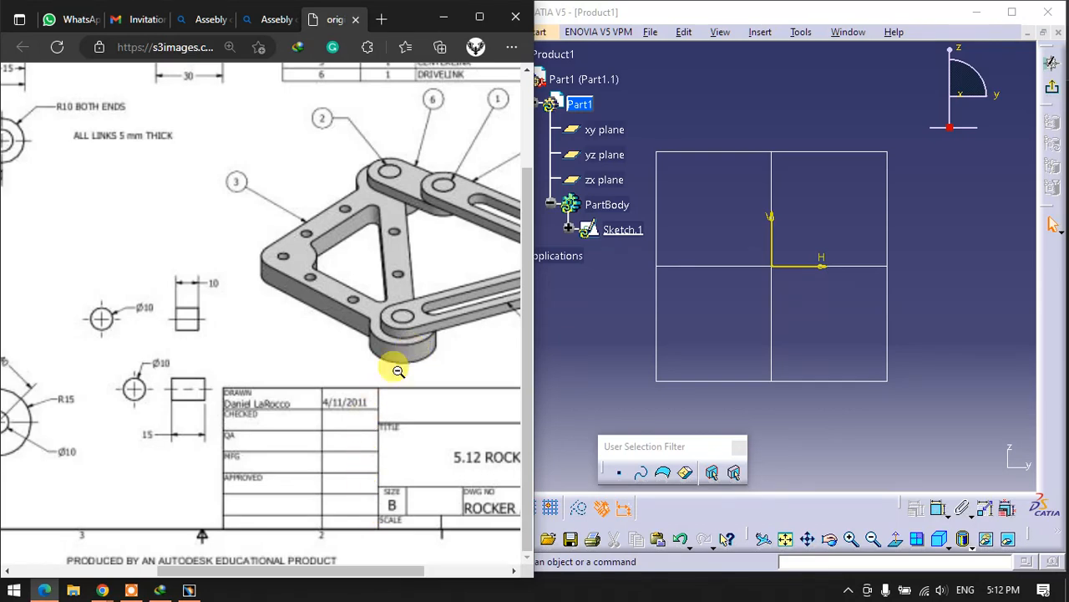
drag(276, 572, 139, 585)
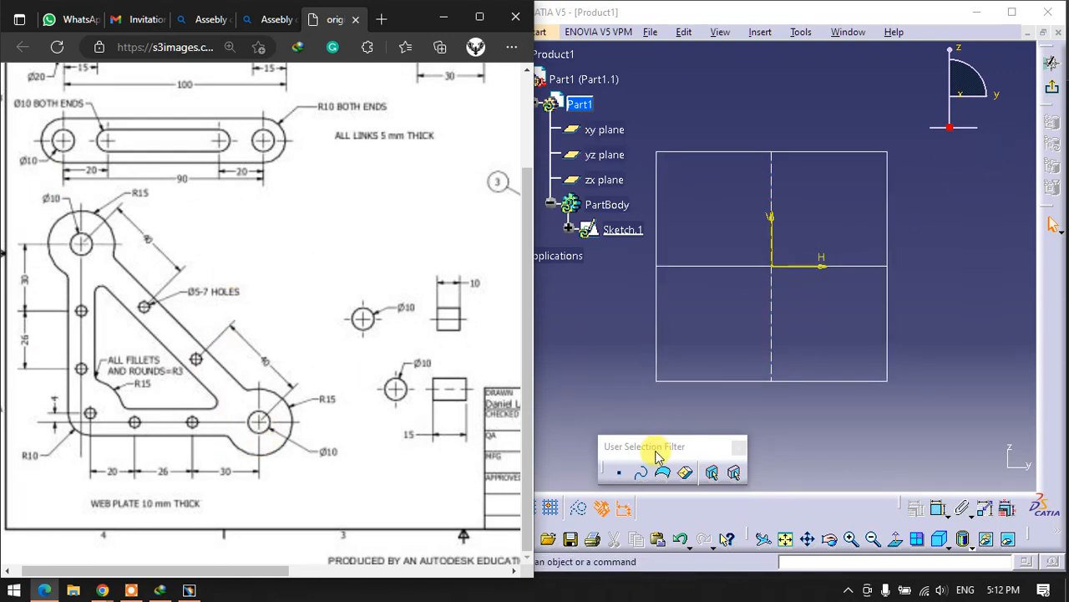
drag(651, 450, 621, 462)
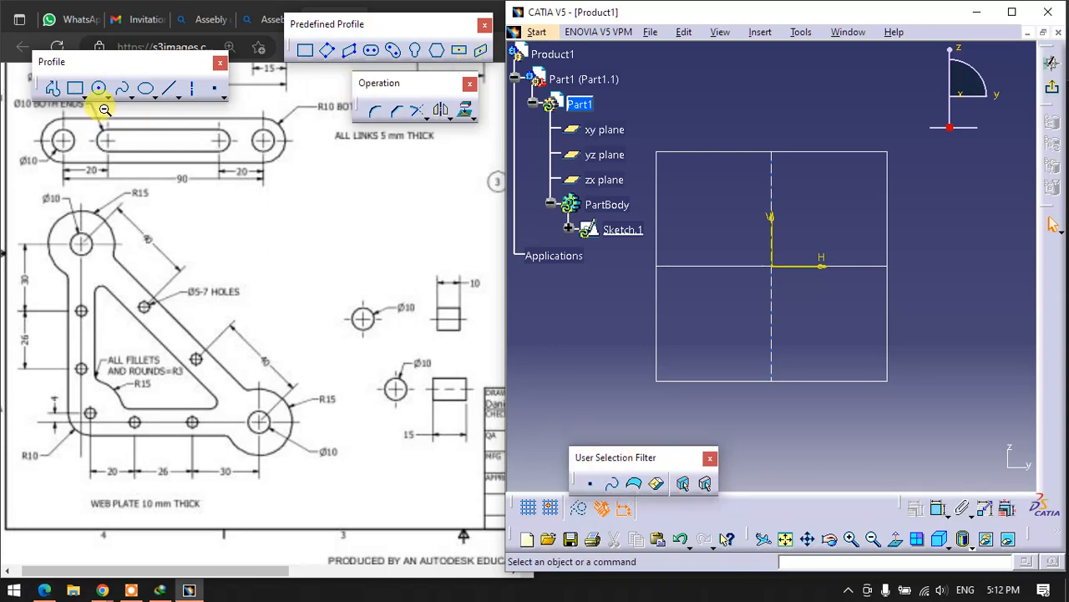
click(97, 88)
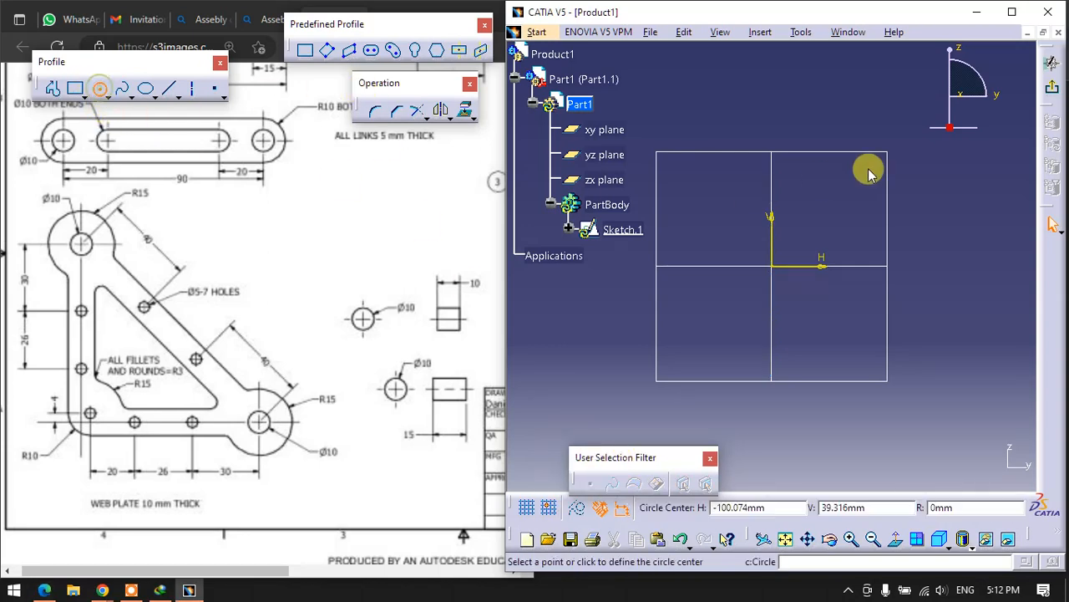
click(772, 83)
click(781, 95)
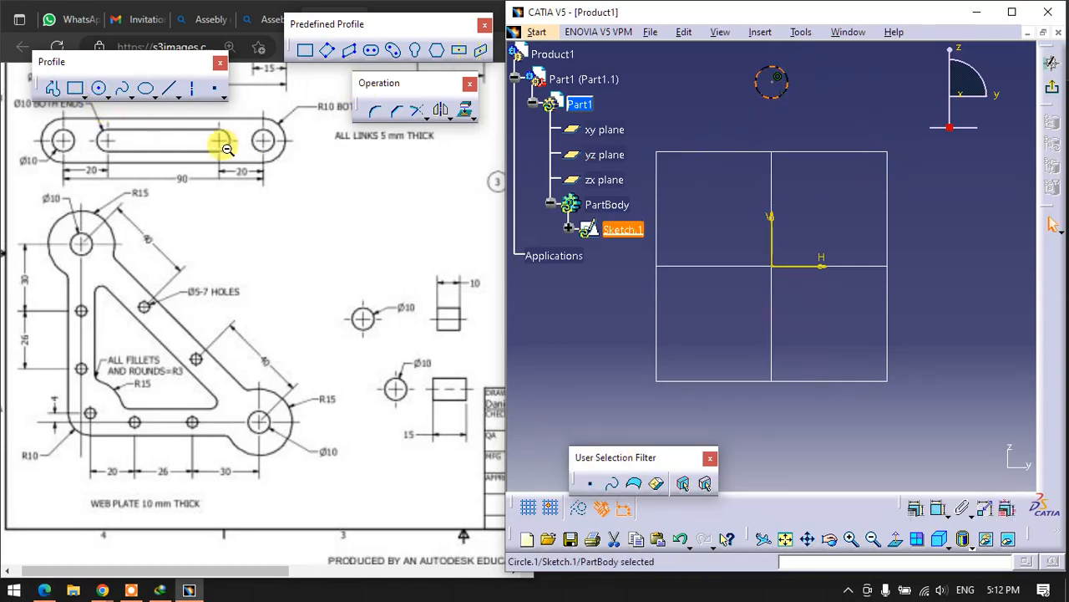
click(101, 89)
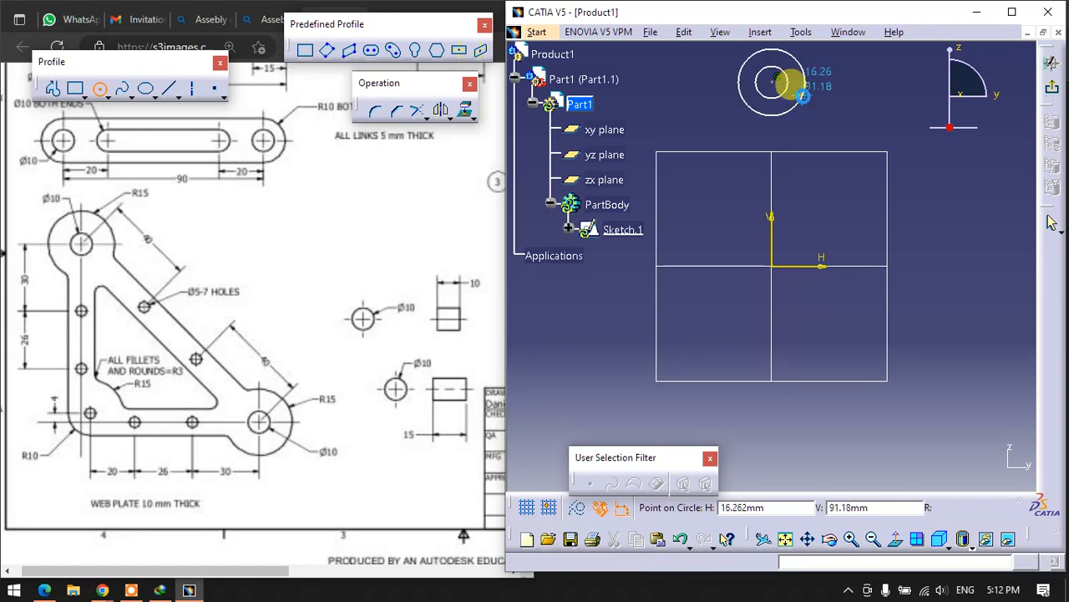
click(800, 67)
- Sketch two concentric circles on the horizontal axis about 89 mm from the origin, about 29 mm and 19 mm in diameter
click(99, 94)
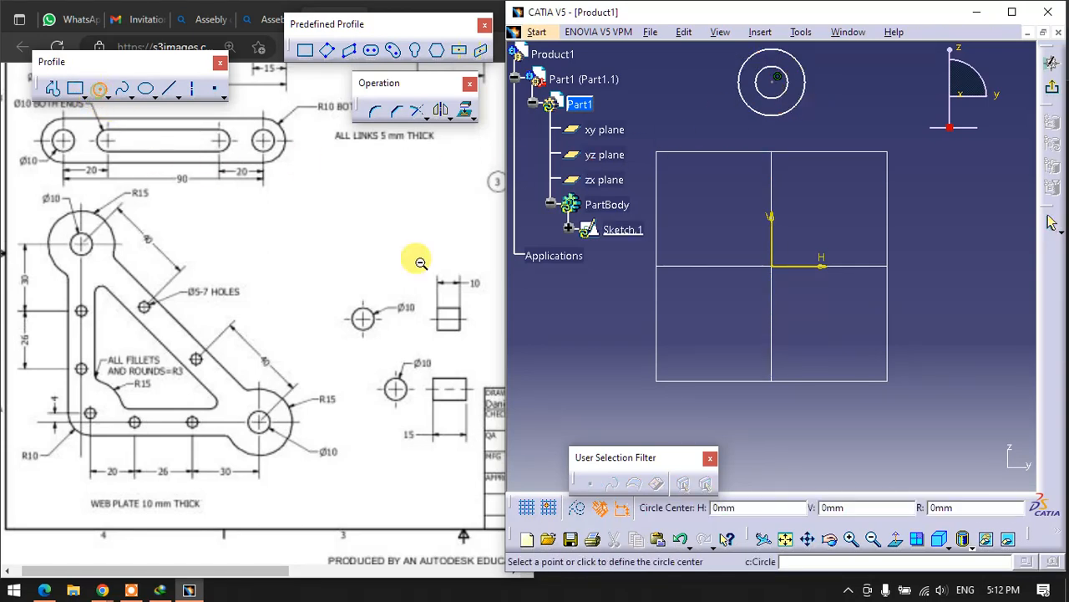
click(937, 262)
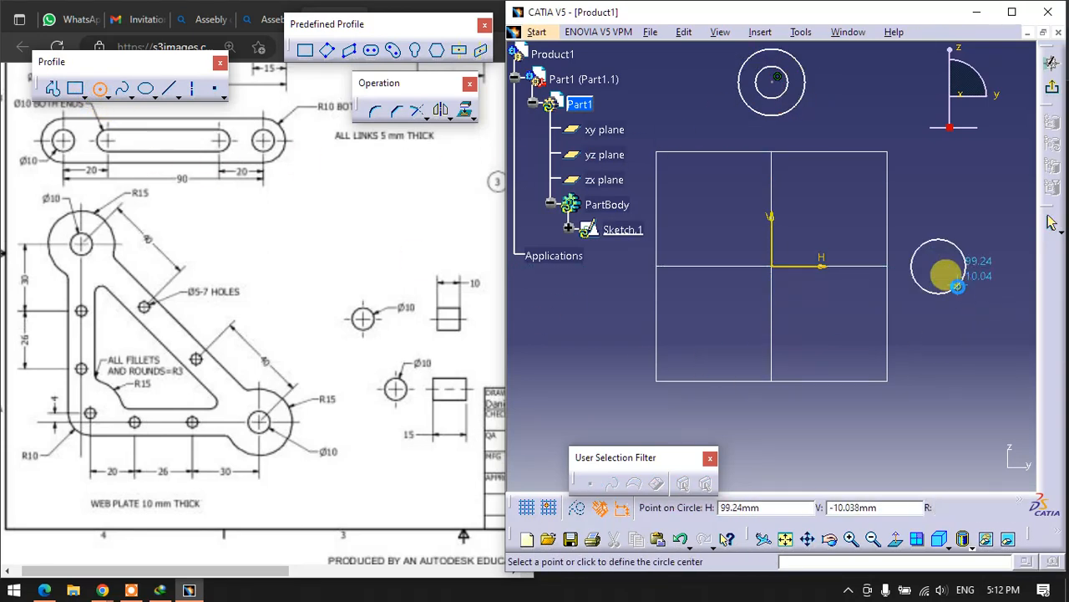
click(944, 260)
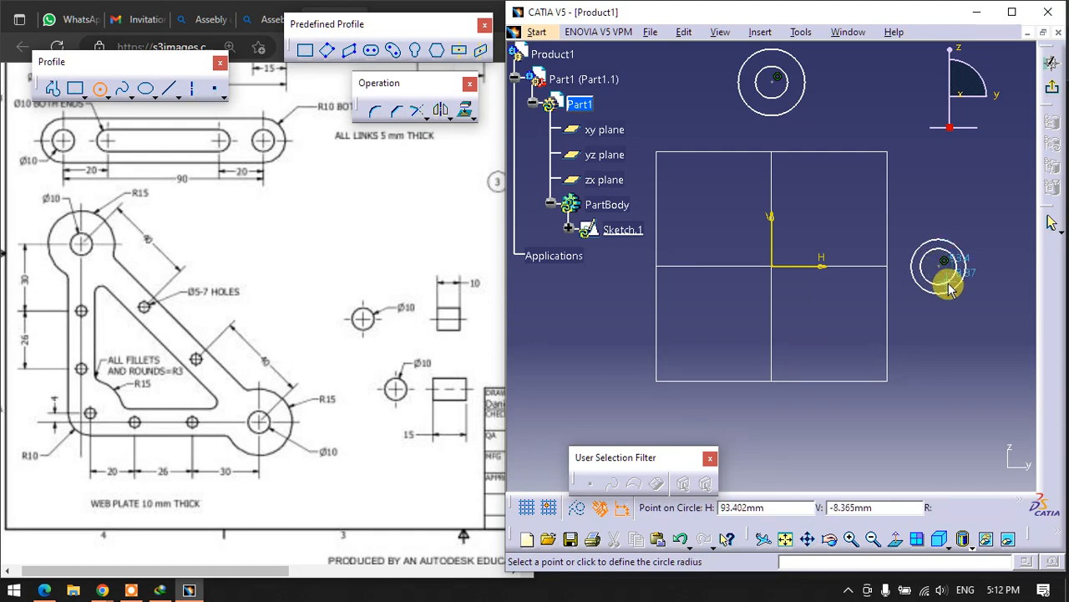
click(951, 287)
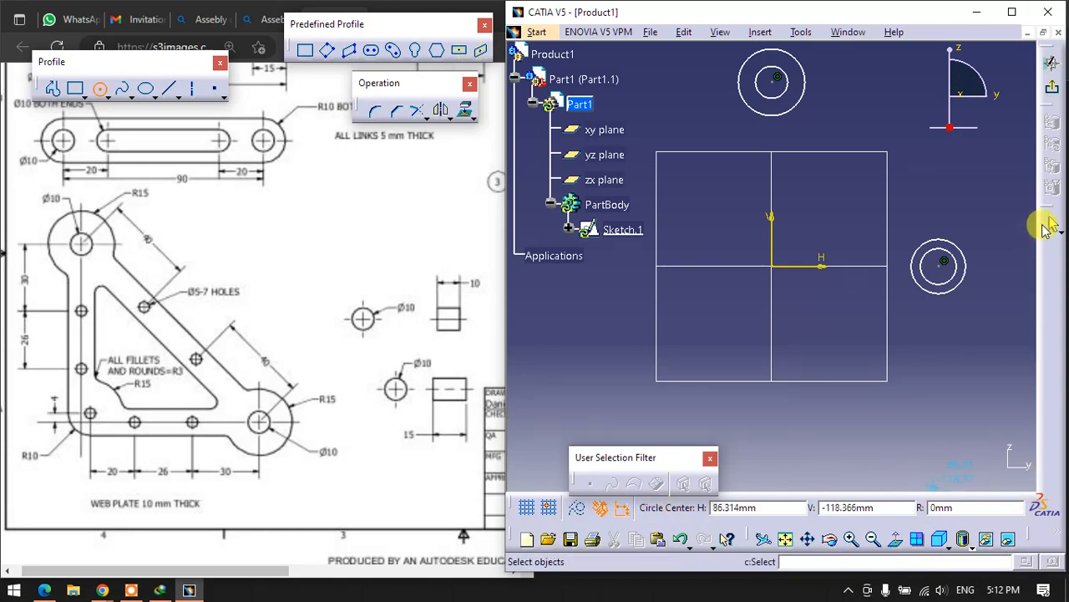
- Reveal the hidden Constraint toolbar by briefly maximizing the window, and place it inside the sketch area clear of the drawing
click(1014, 12)
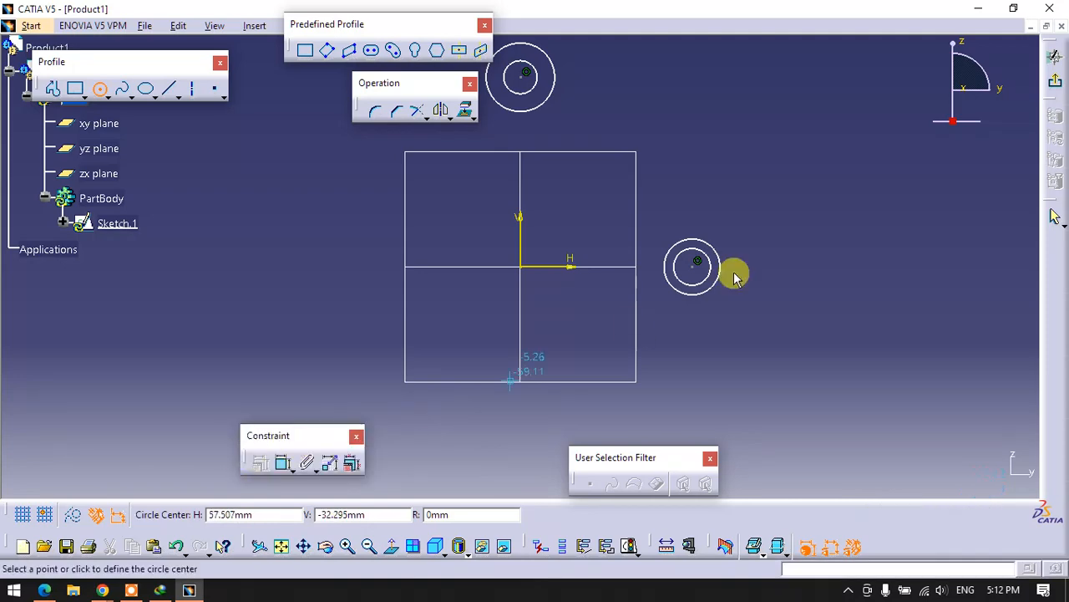
click(1013, 9)
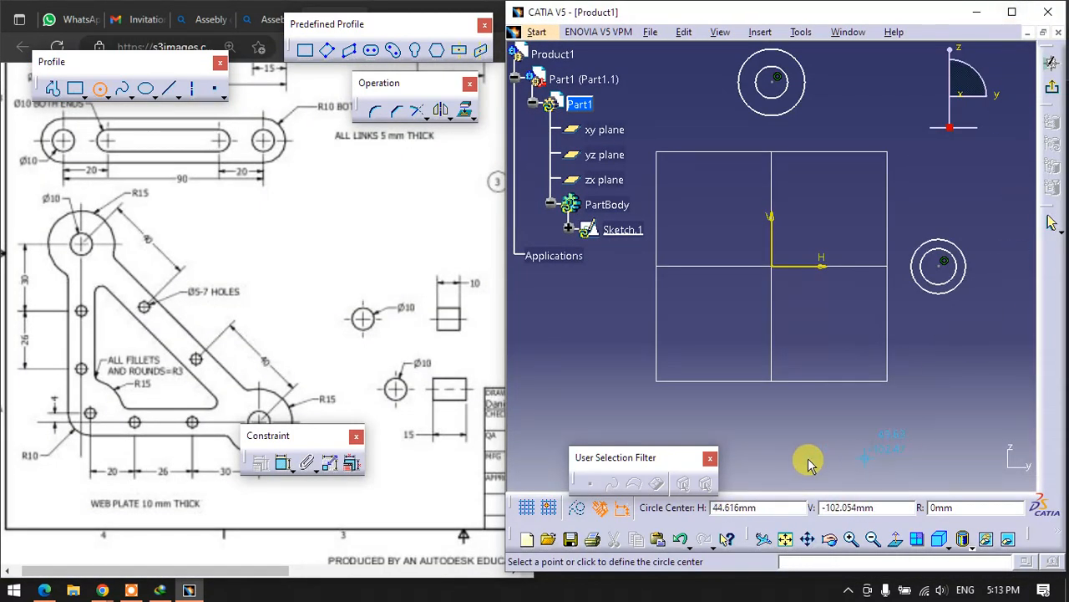
drag(334, 435, 865, 447)
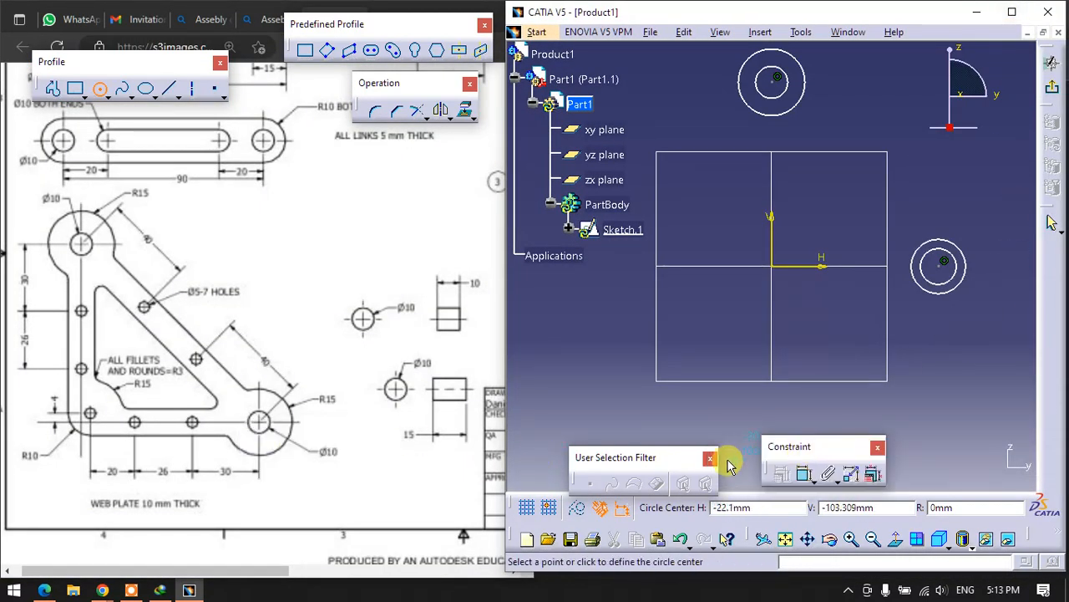
- Dimension the circles on the vertical axis, setting the outer diameter to 2*15 (30 mm) and the inner diameter to 10 mm
click(785, 472)
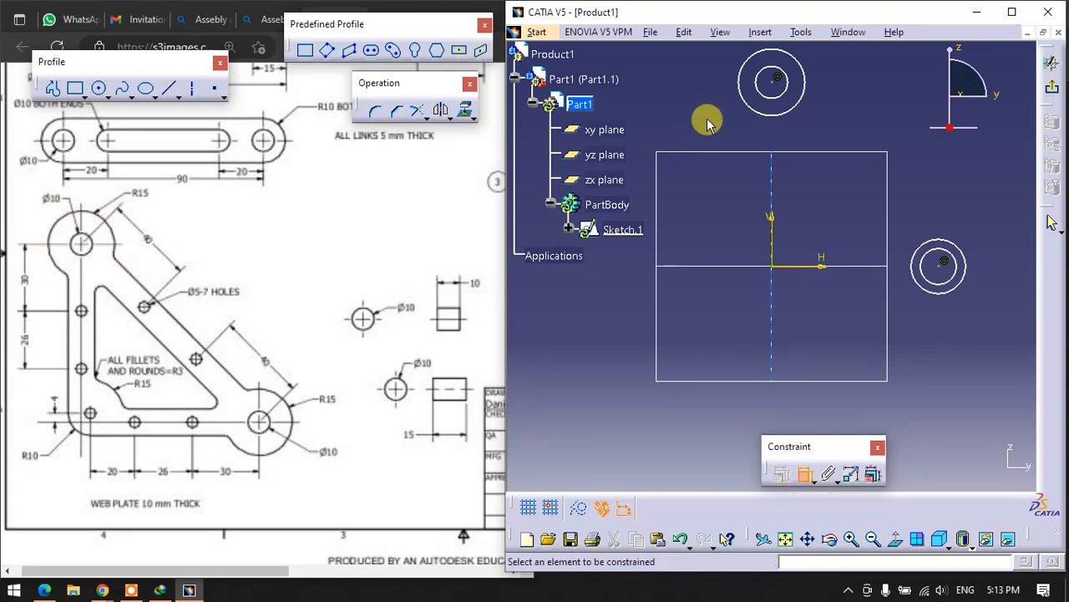
click(750, 106)
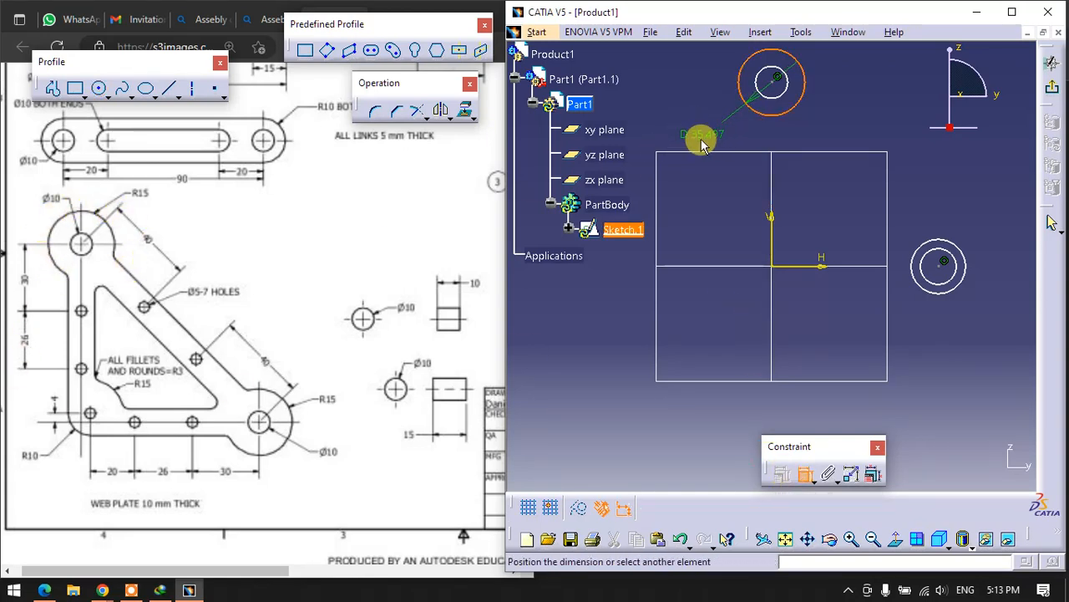
click(708, 137)
double_click(710, 135)
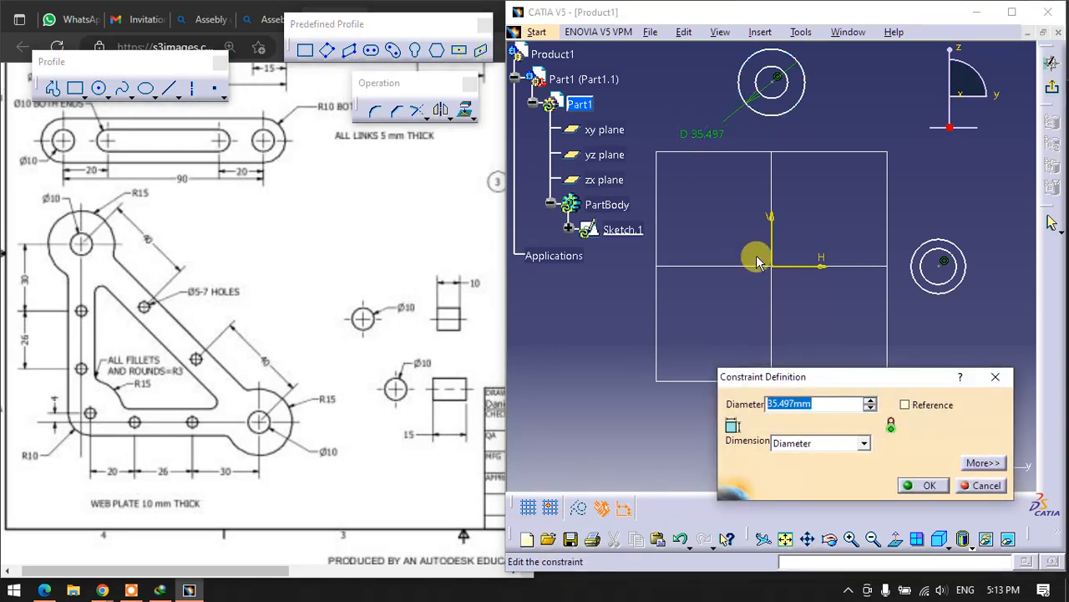
text(2)
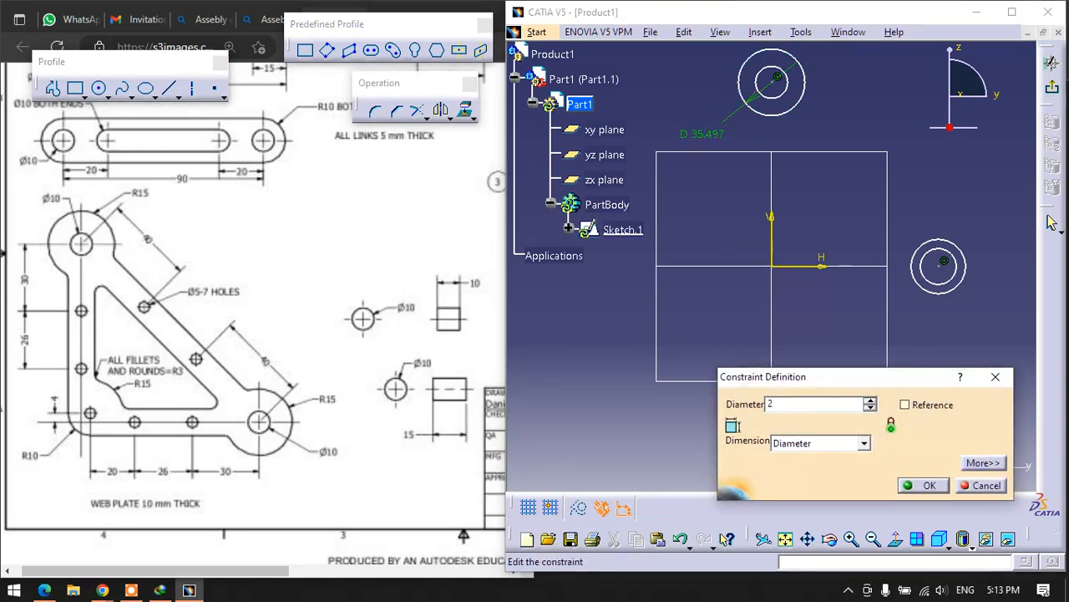
text(*15)
key(Return)
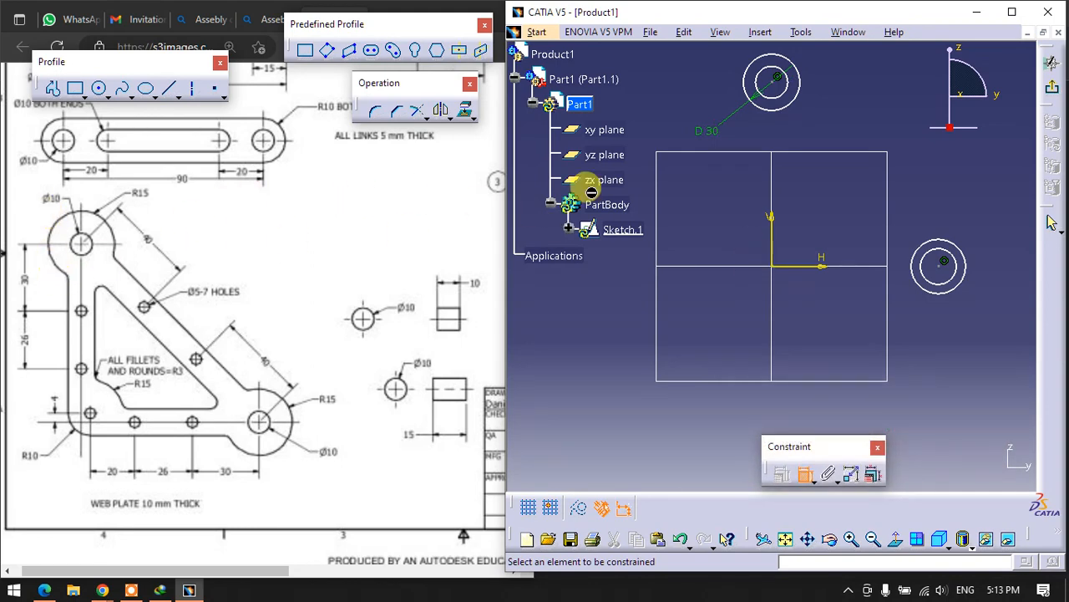
click(790, 100)
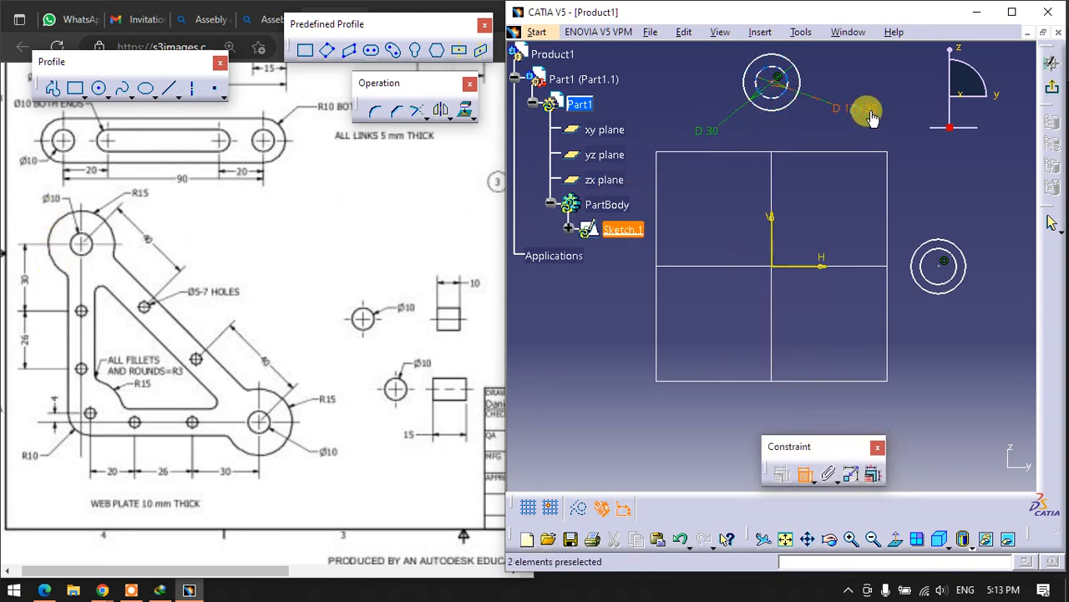
double_click(864, 110)
text(10)
key(Return)
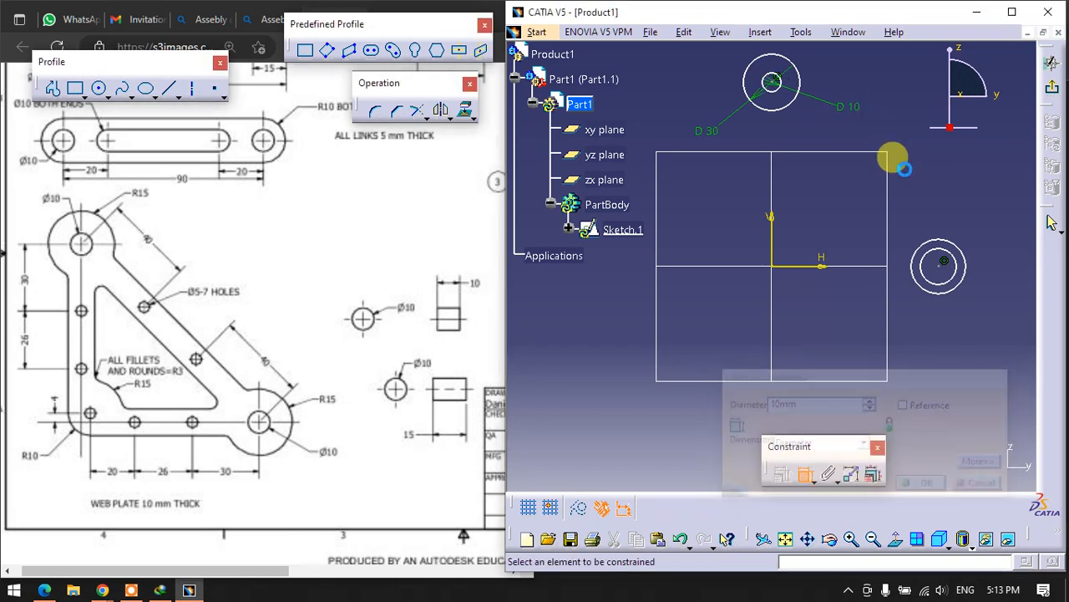
- Dimension the circles on the horizontal axis, setting the inner diameter to 10 mm and the outer diameter to 2*15 (30 mm)
click(929, 287)
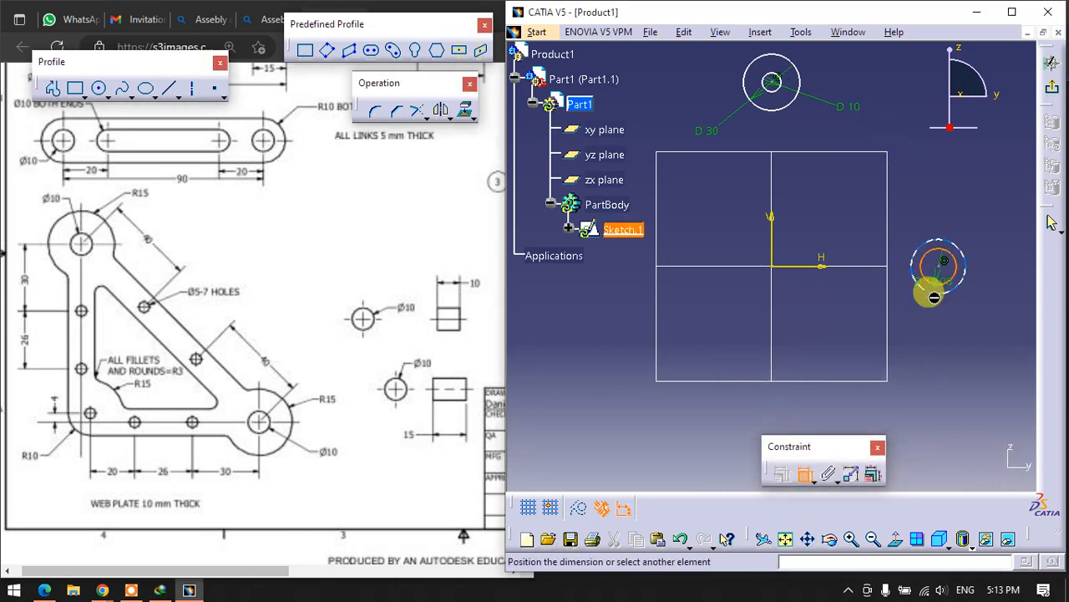
click(930, 351)
double_click(930, 350)
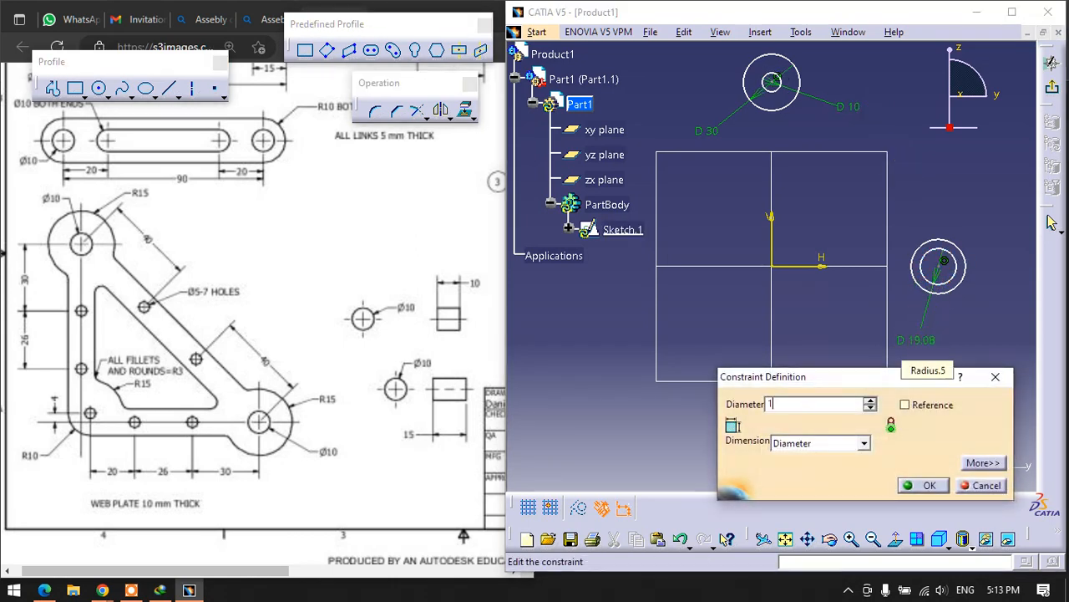
text(10mm)
key(Return)
click(948, 288)
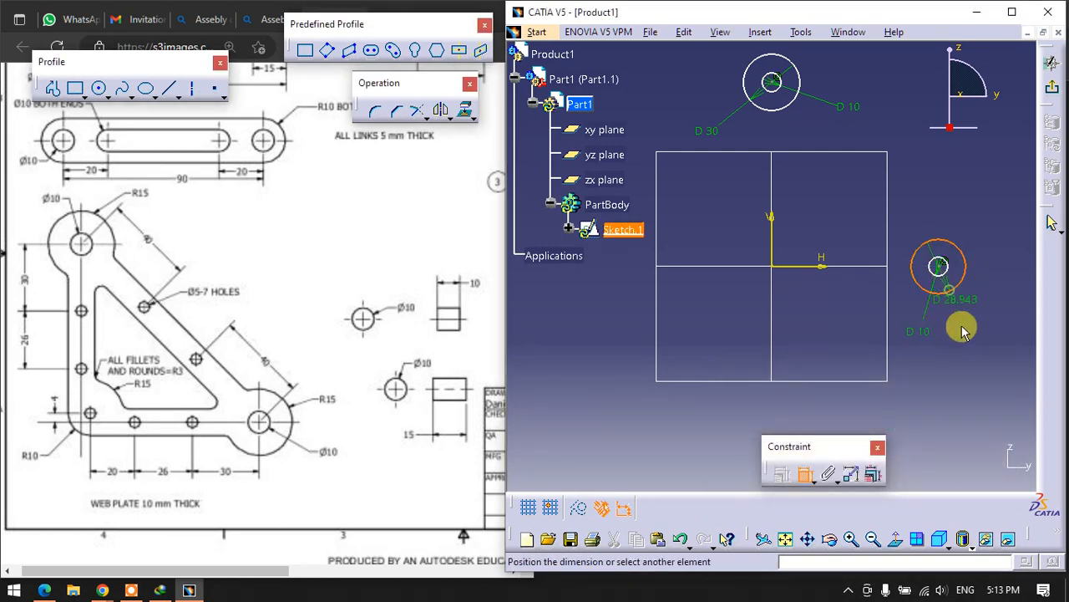
click(964, 350)
double_click(972, 346)
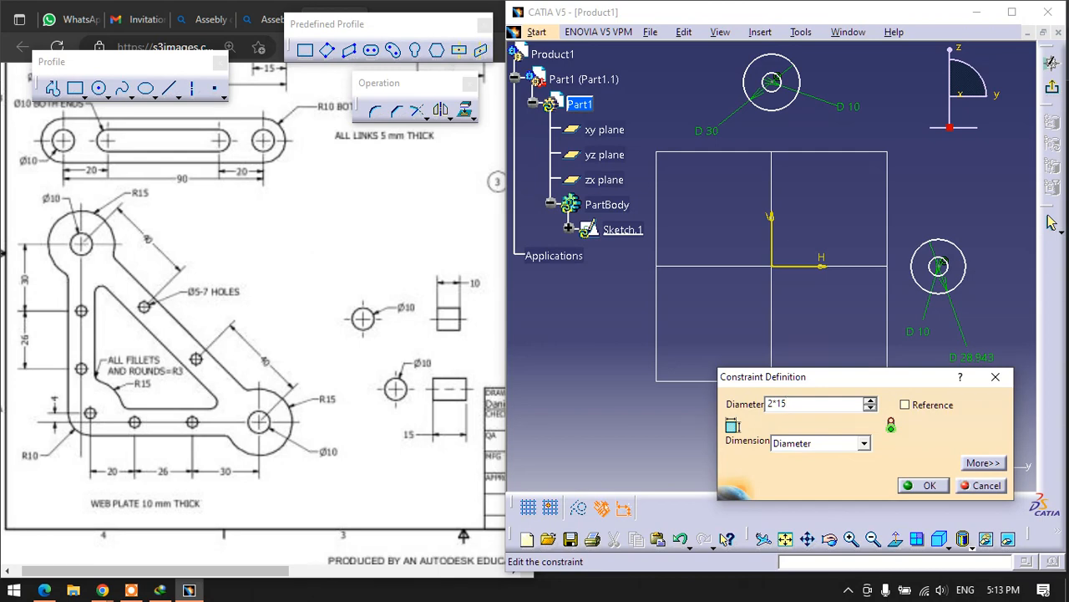
key(Return)
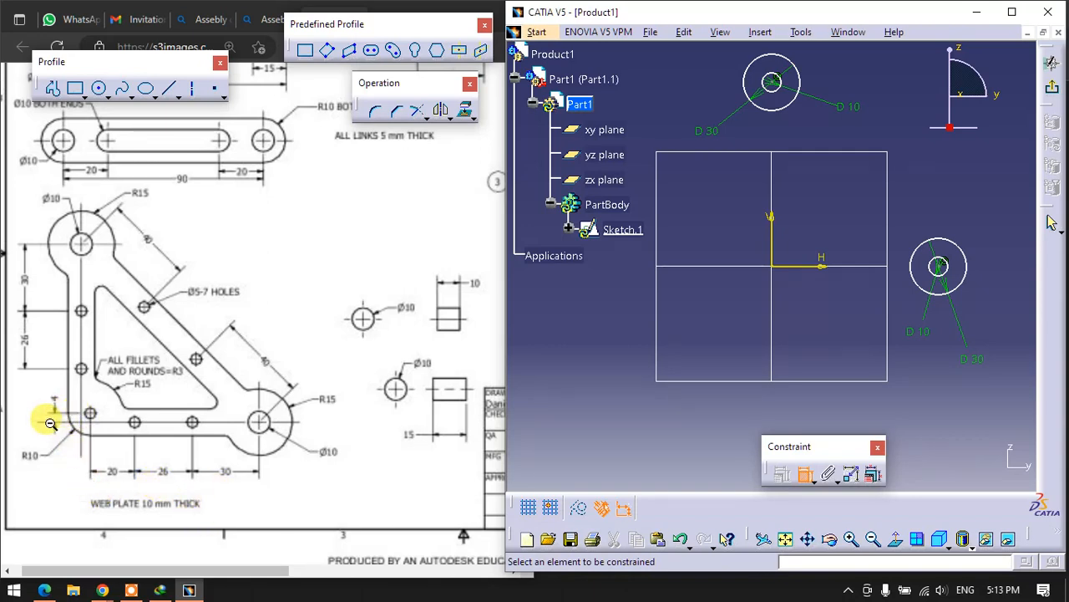
- Set the horizontal distance from the vertical axis to the centre of the circles on the horizontal axis to 4+20+26+30 (80 mm)
click(773, 244)
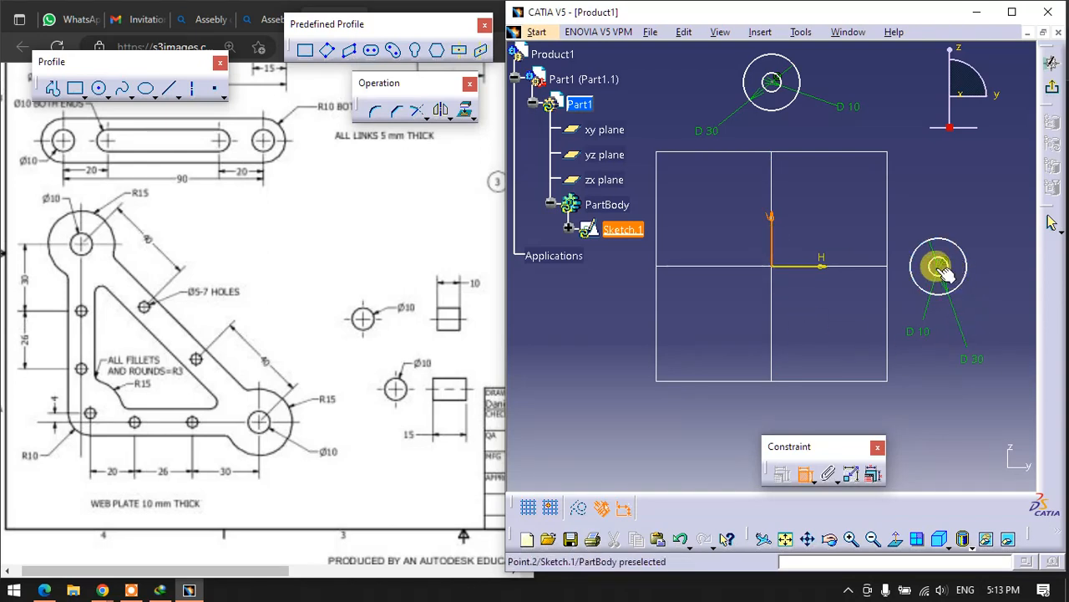
click(939, 265)
click(840, 358)
double_click(847, 363)
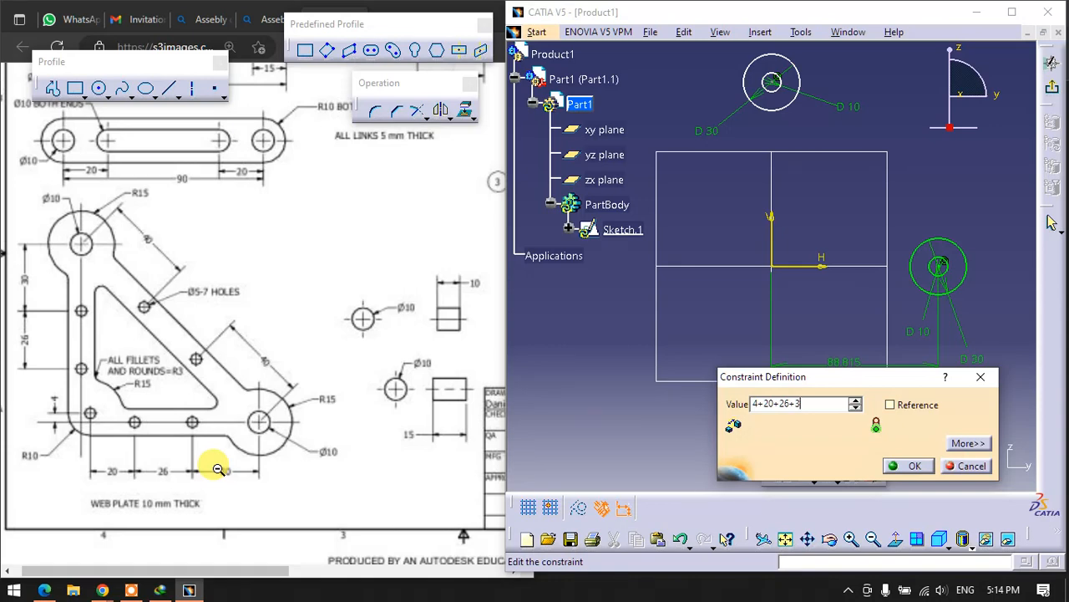
text(0)
key(Return)
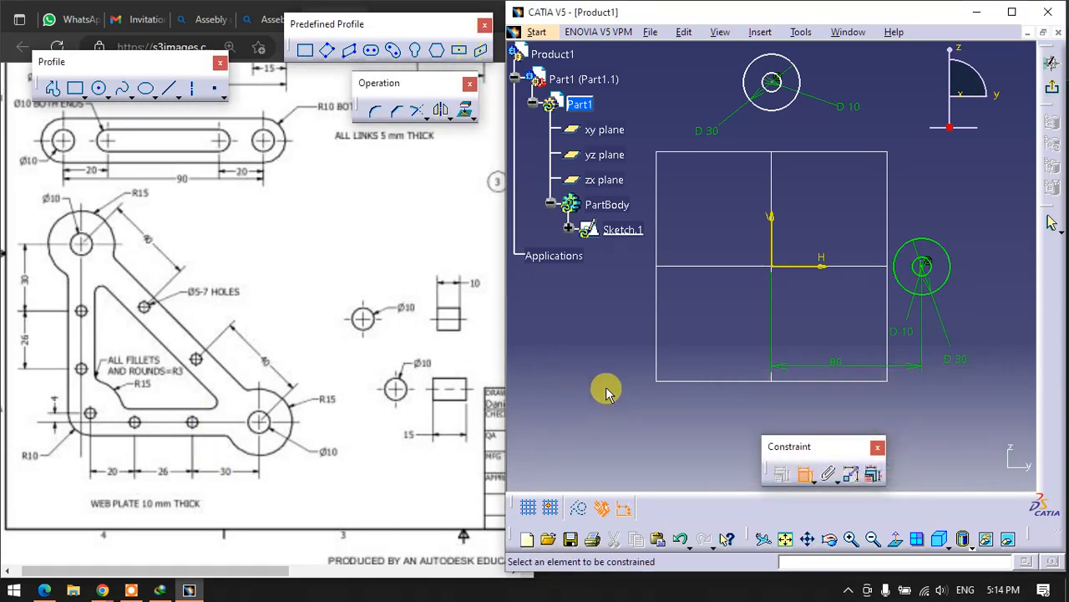
- Set the vertical distance from the horizontal axis to the centre of the circles on the vertical axis to 80 mm
click(798, 259)
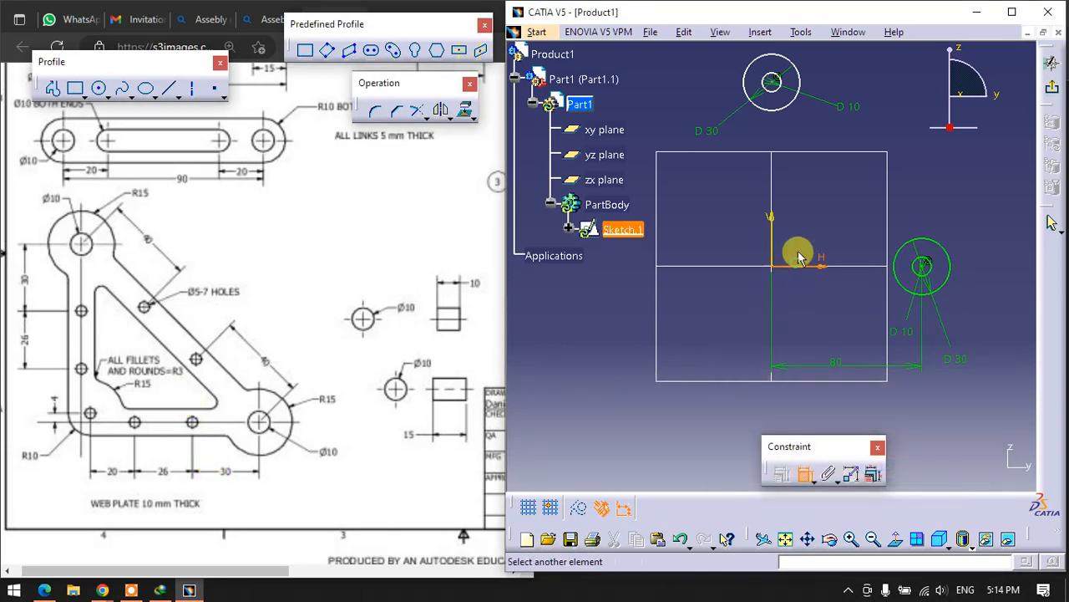
click(769, 80)
click(723, 210)
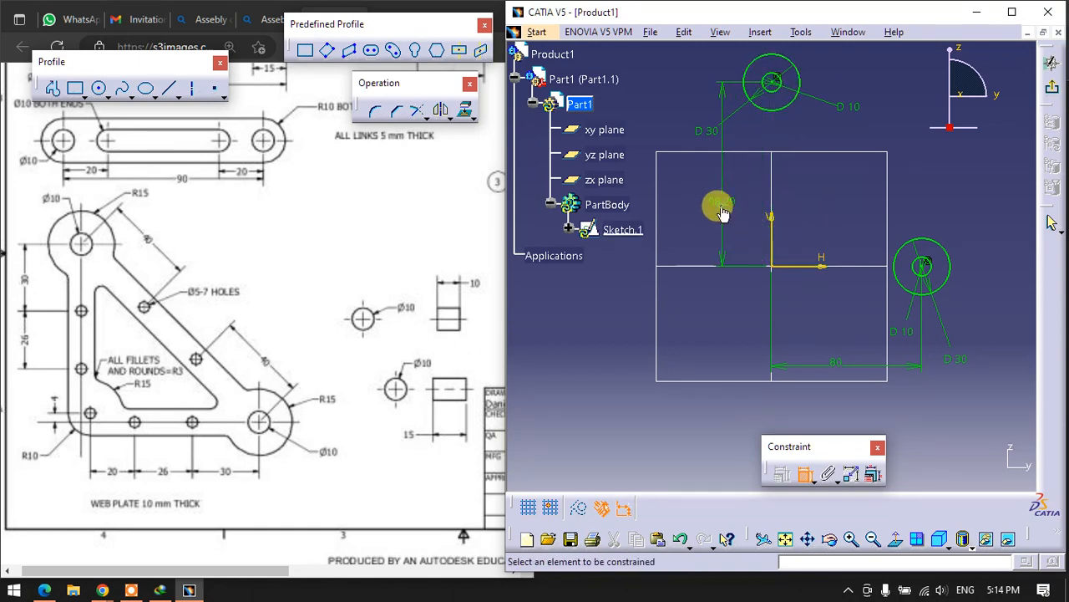
double_click(723, 211)
text(80mm)
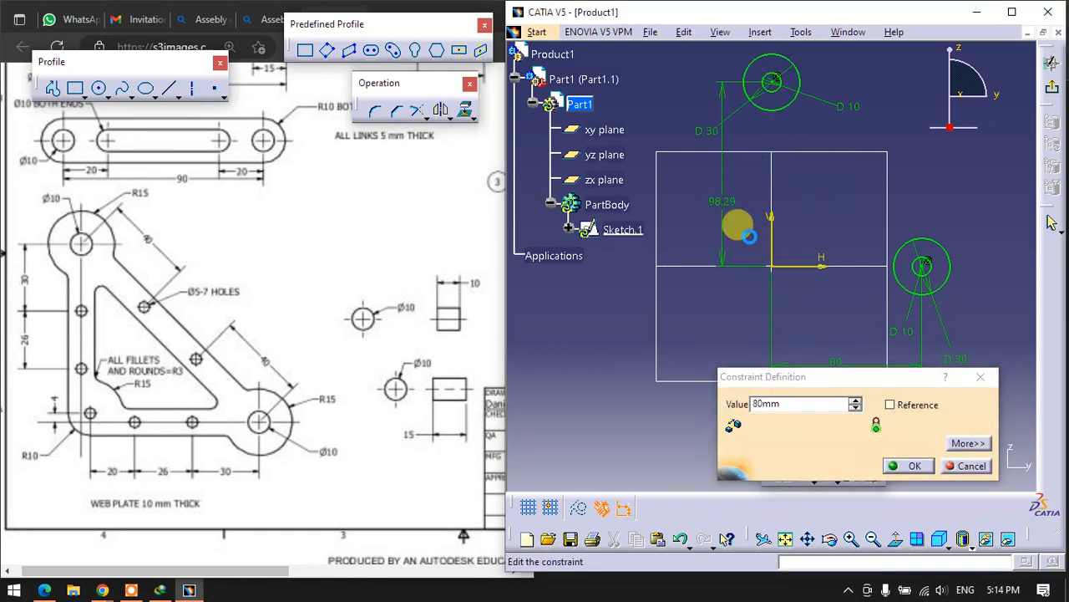
key(Return)
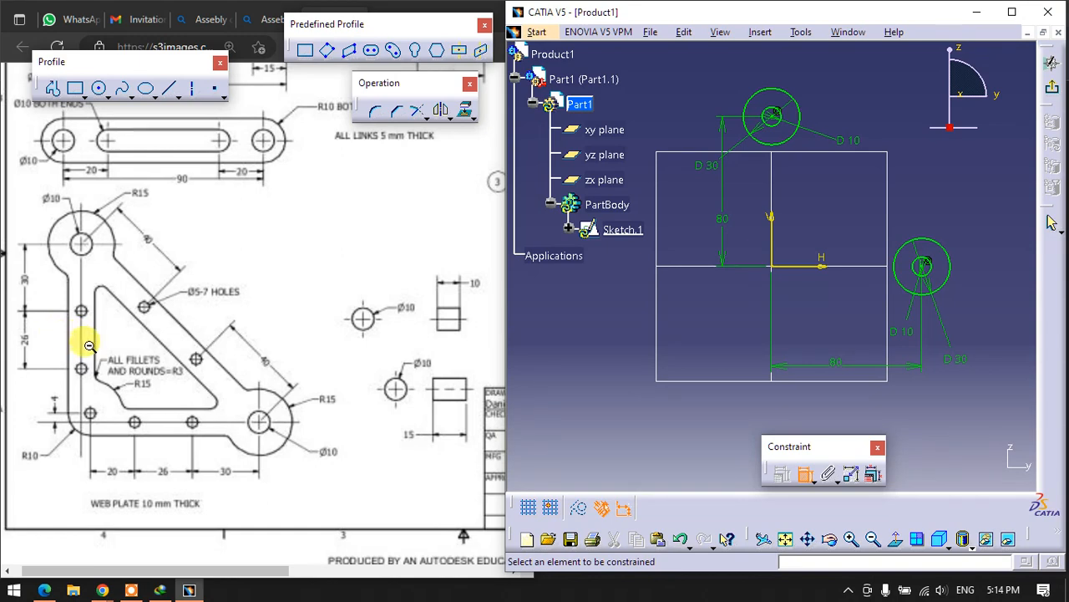
- Examine the web plate's hole spacings, hole sizes, radii and edge offset in the reference drawing
scroll(79, 347, up, 3)
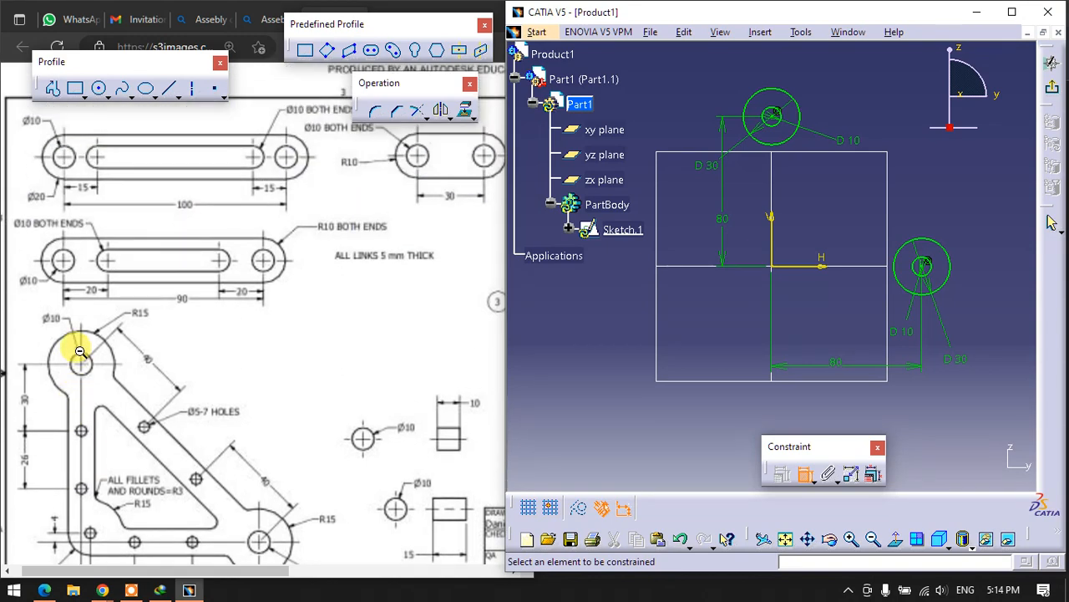
scroll(79, 350, down, 3)
mouse_move(138, 574)
mouse_down()
mouse_move(243, 572)
mouse_move(96, 575)
mouse_up()
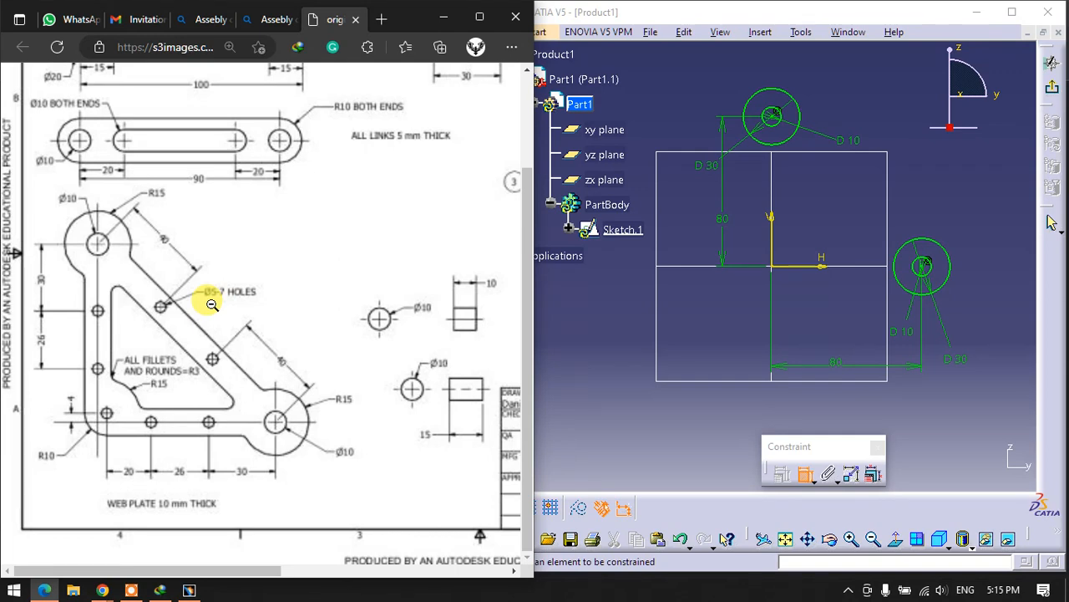
scroll(212, 305, up, 3)
scroll(212, 305, down, 3)
scroll(212, 305, up, 2)
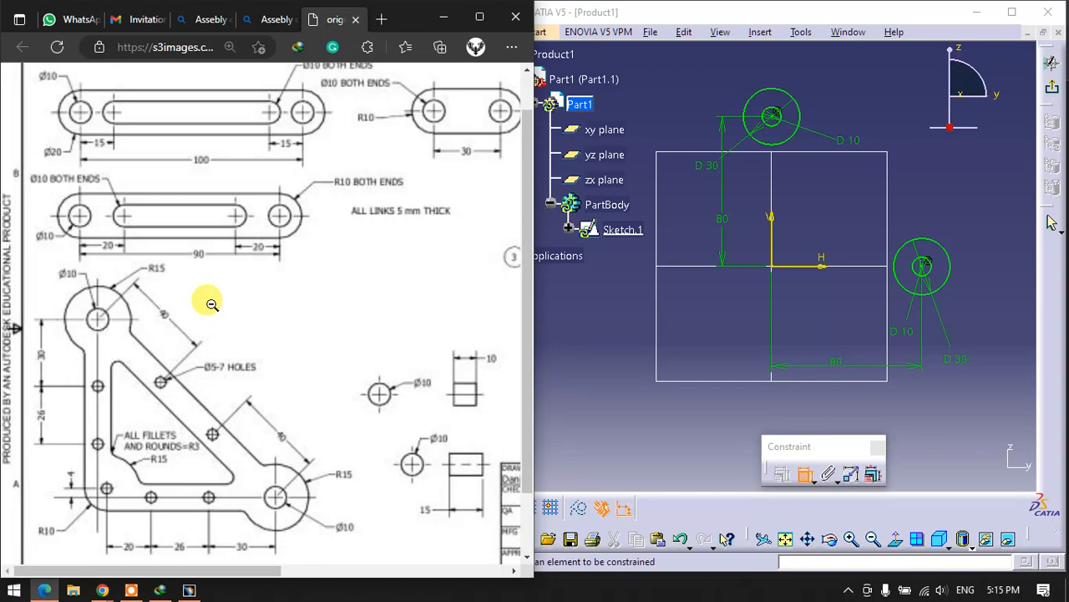
mouse_move(224, 570)
mouse_down()
mouse_move(354, 568)
mouse_move(242, 563)
mouse_move(172, 581)
mouse_up()
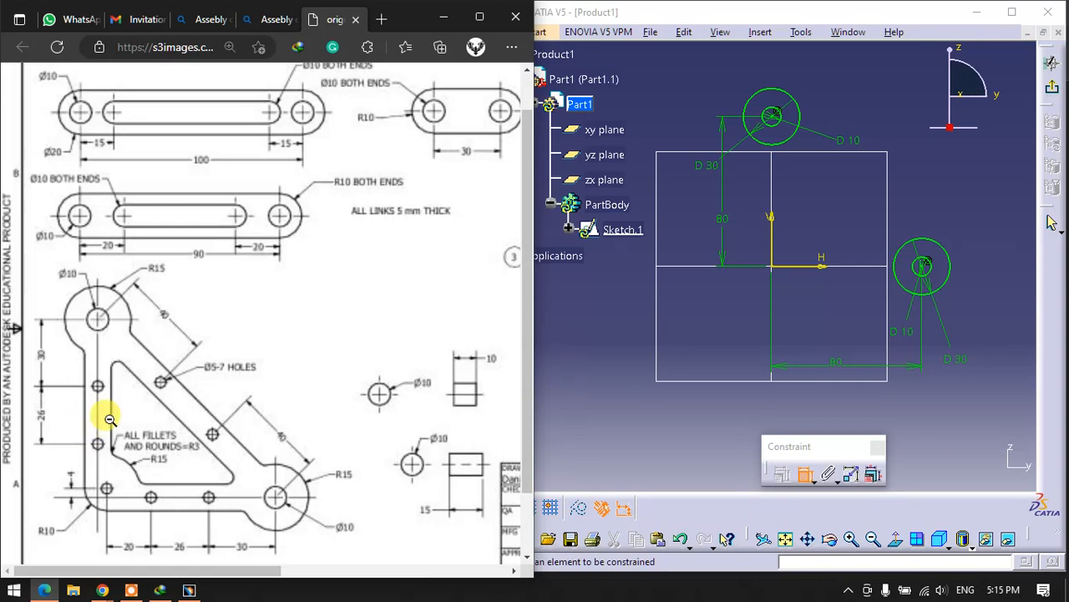
scroll(109, 419, down, 1)
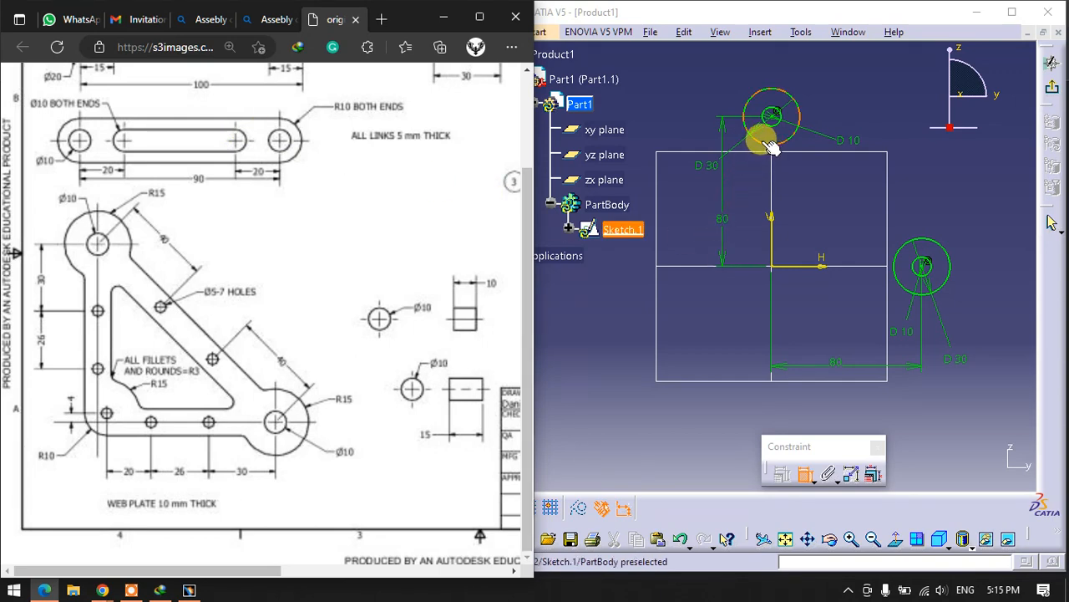
click(748, 300)
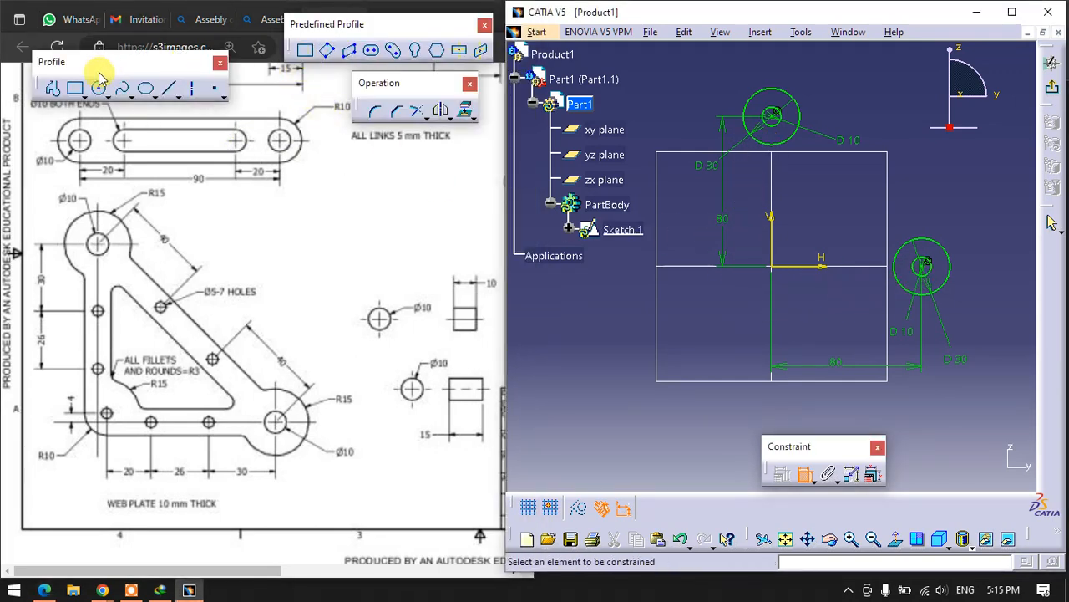
- Sketch a vertical line about 132 mm long, about 9 mm to the left of the vertical axis, running past the upper circles and below the origin
click(52, 88)
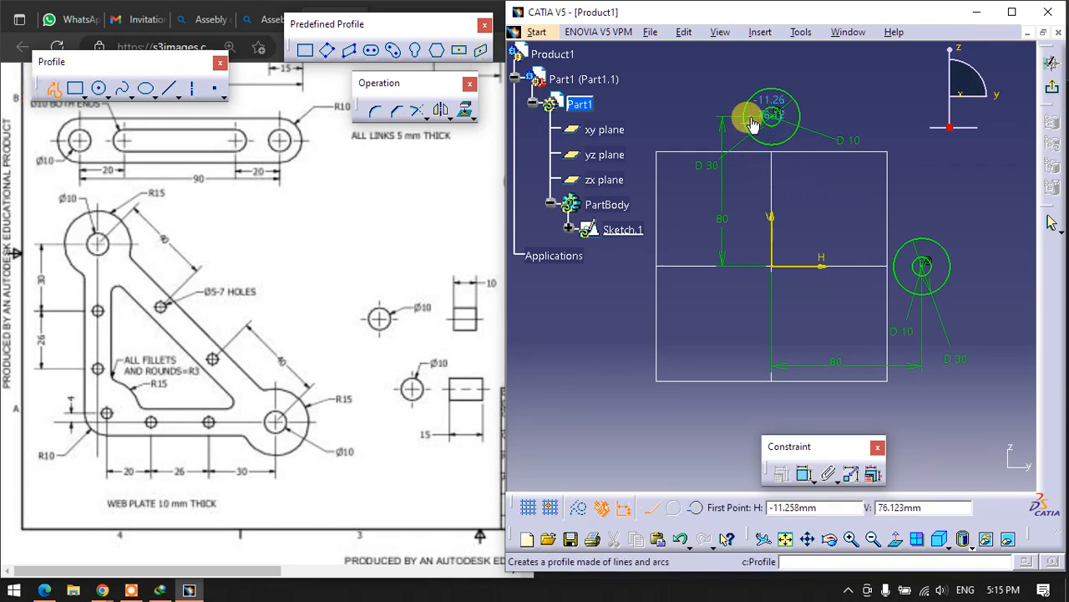
click(755, 60)
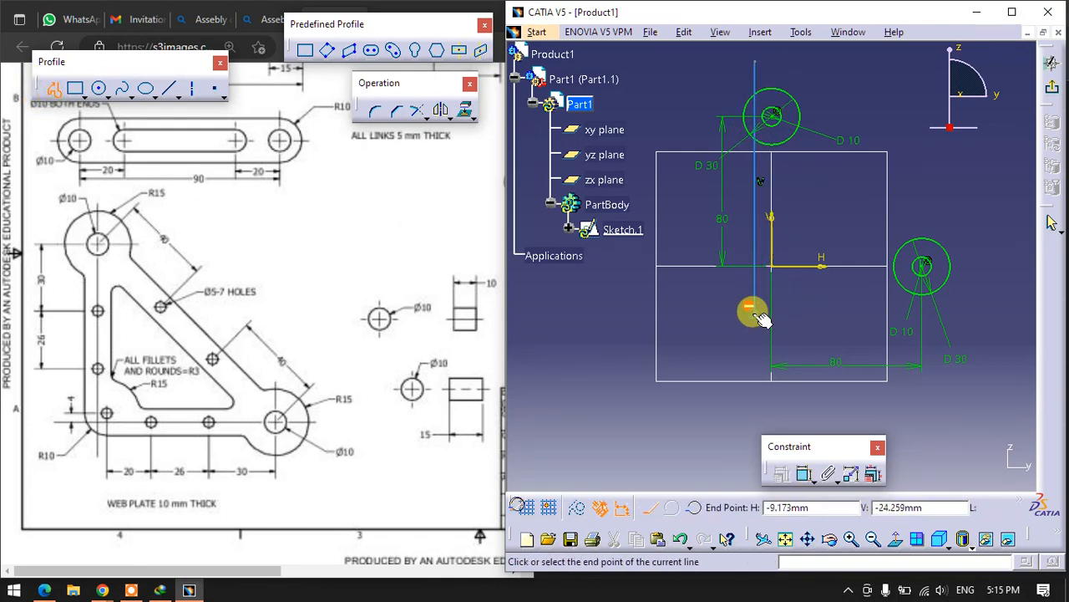
click(756, 312)
- Sketch a line just below the horizontal axis, crossing the vertical line and extending past the circles at the far end, and constrain it horizontal
click(52, 88)
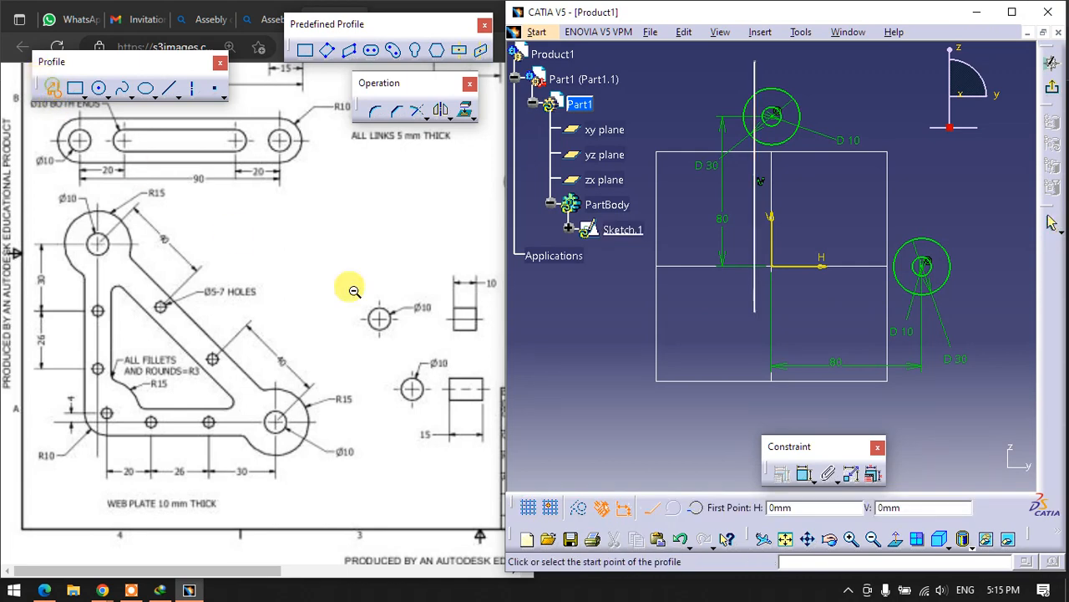
click(980, 282)
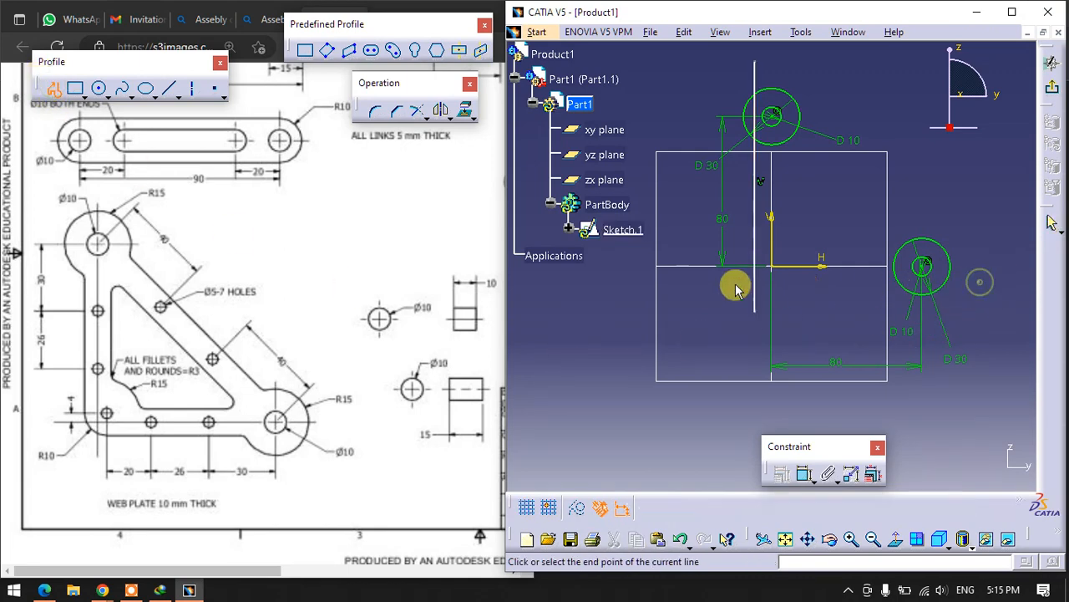
click(649, 285)
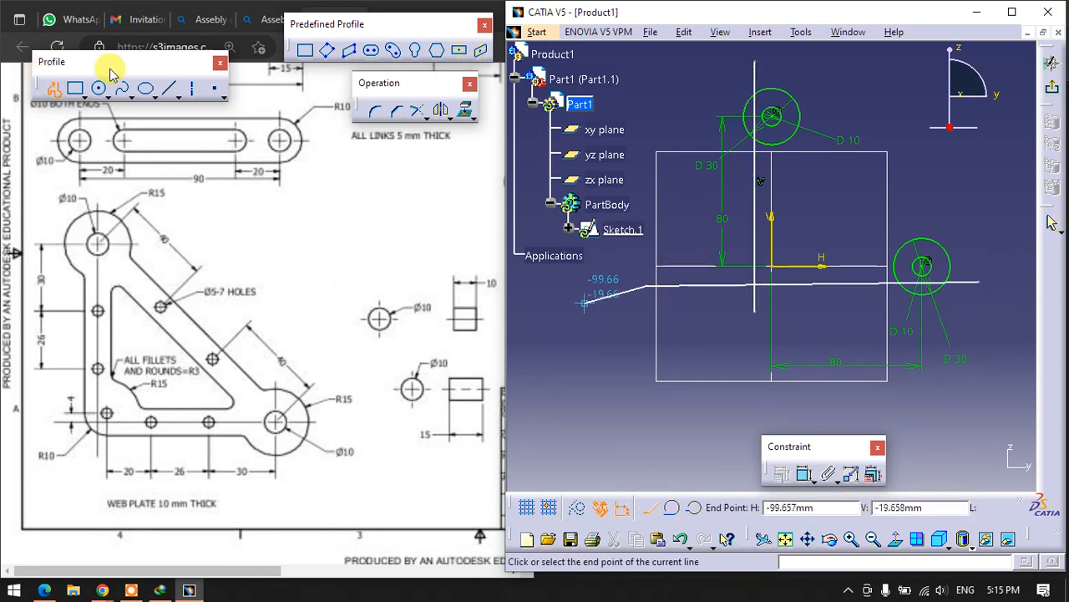
click(58, 89)
right_click(730, 284)
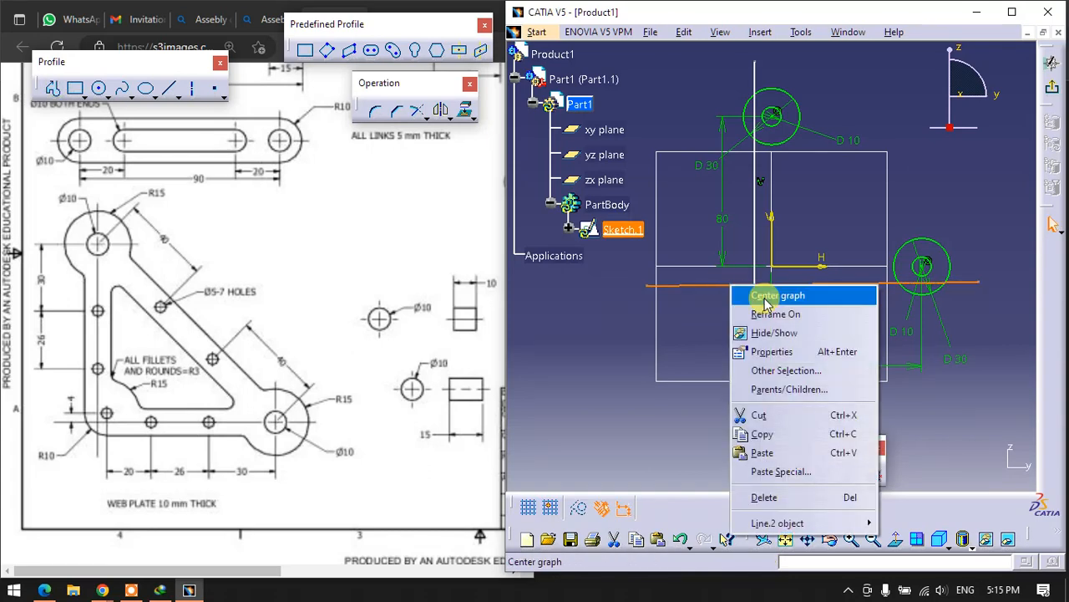
mouse_move(777, 522)
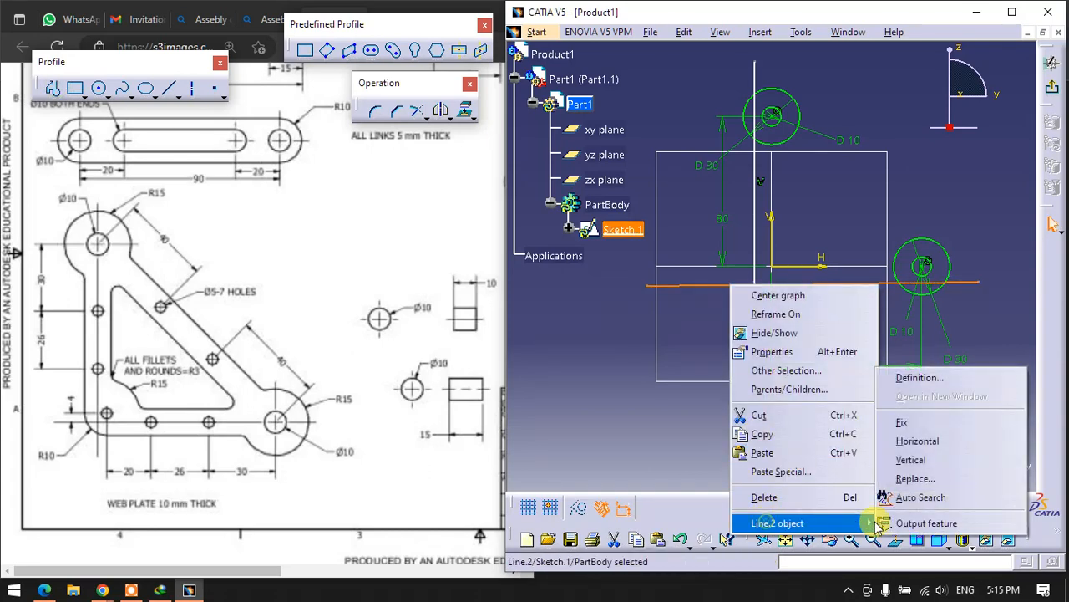
click(923, 443)
click(681, 327)
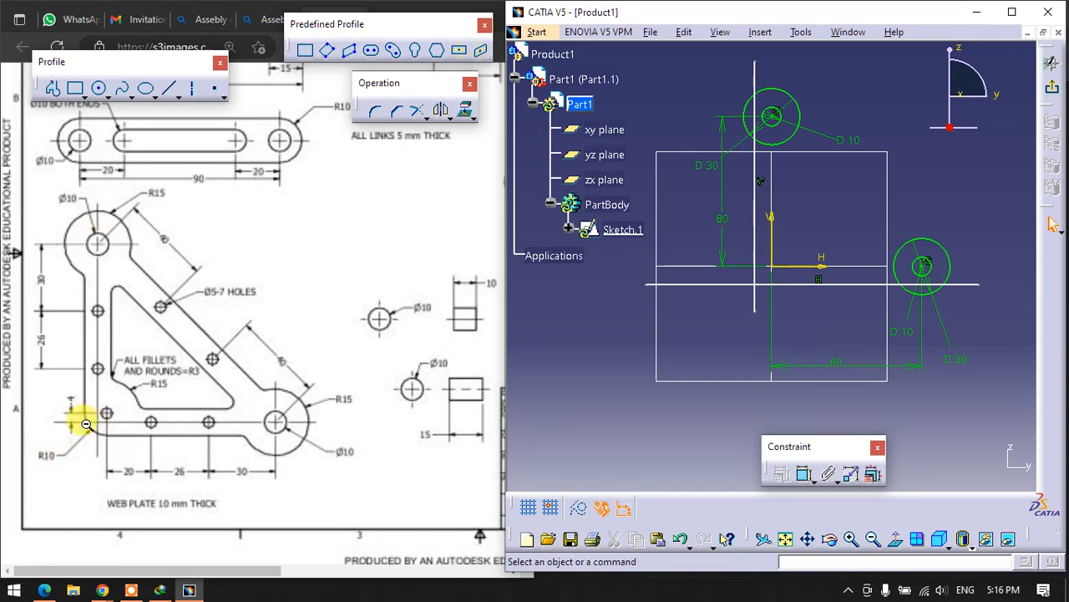
- Dimension the distance between the vertical line and the vertical axis and set it to 4 mm
click(802, 474)
click(759, 242)
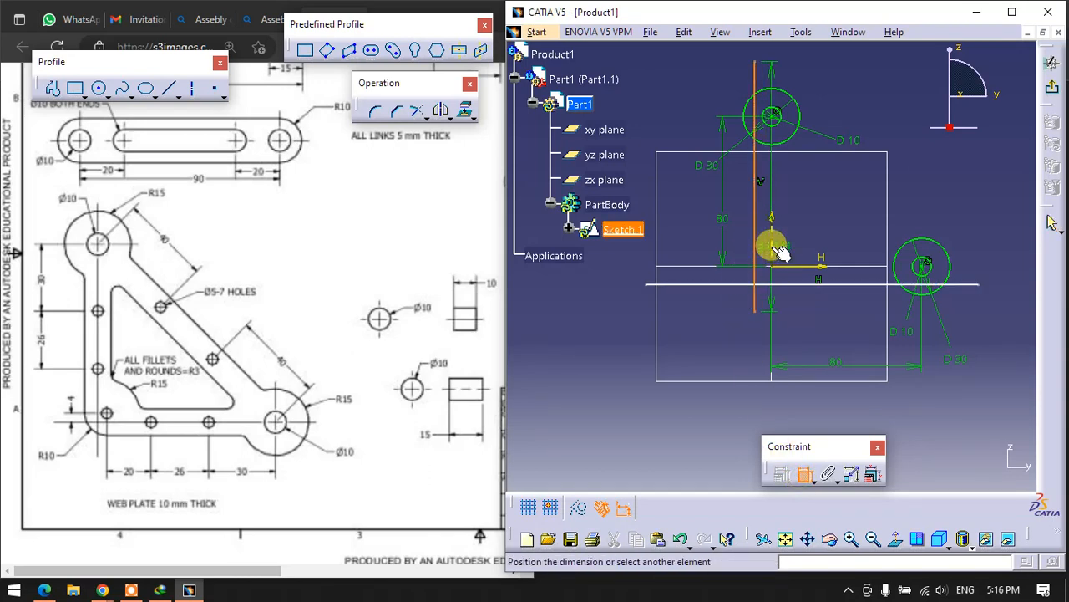
click(718, 337)
double_click(716, 330)
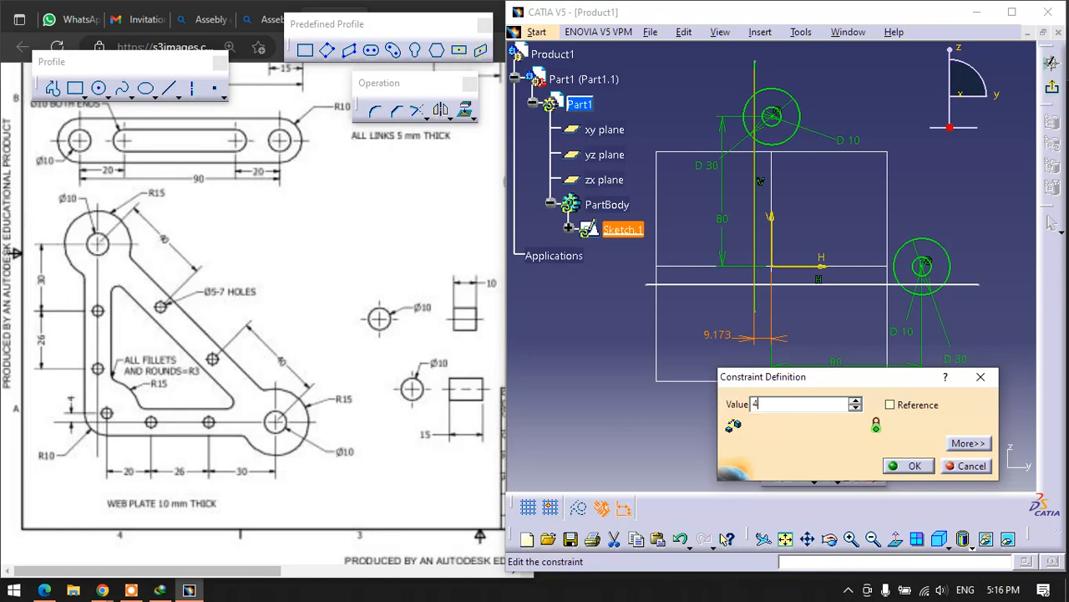
text(4)
key(Return)
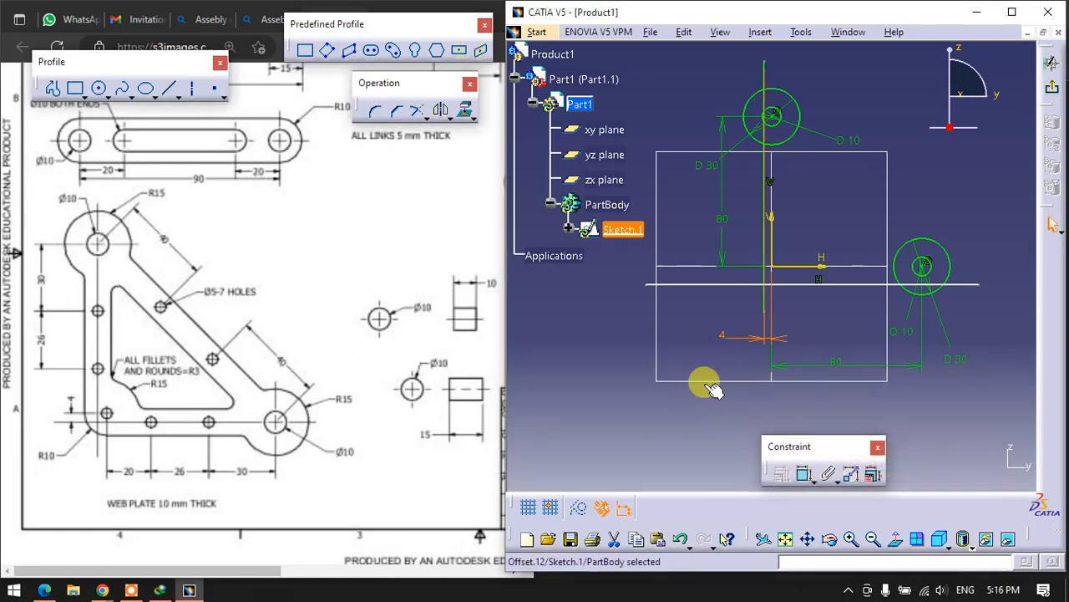
- Sketch a small hole circle on the vertical axis between the origin and the upper circles, and set its diameter to 5 mm
click(101, 88)
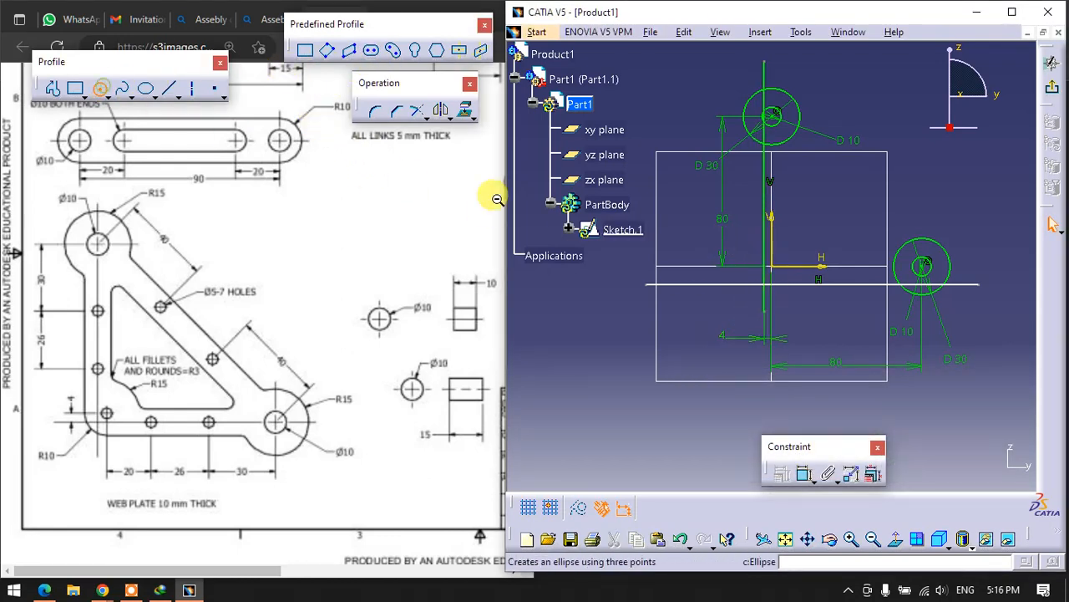
click(771, 201)
click(778, 222)
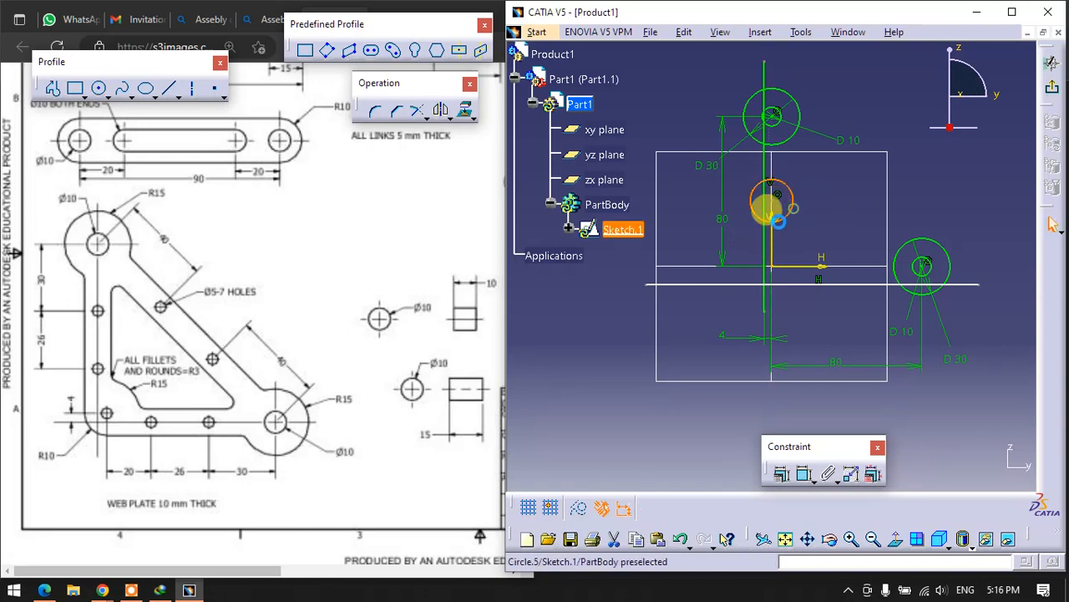
click(804, 474)
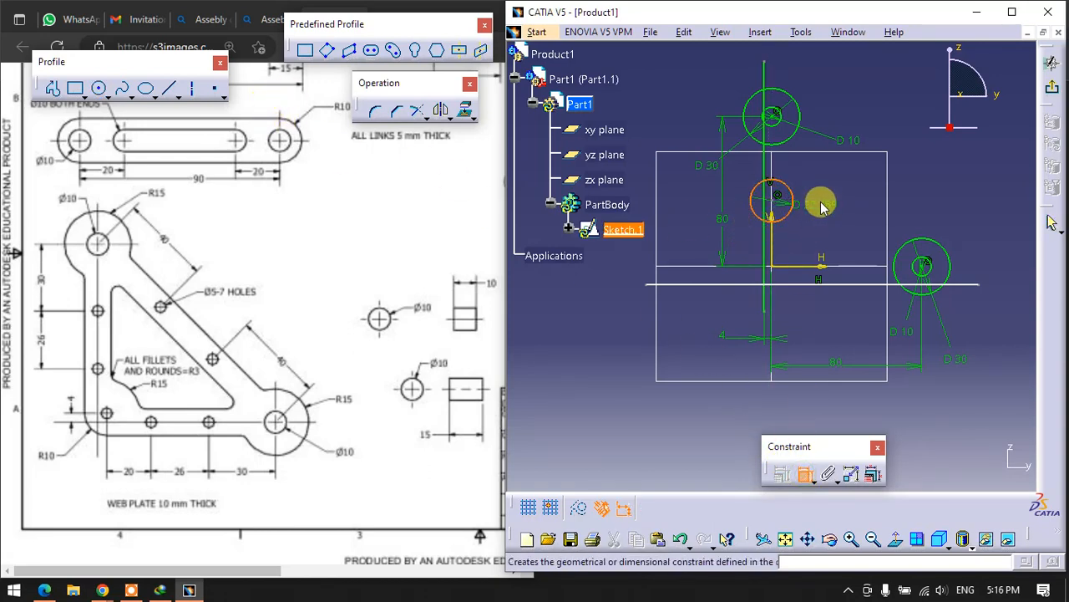
double_click(844, 187)
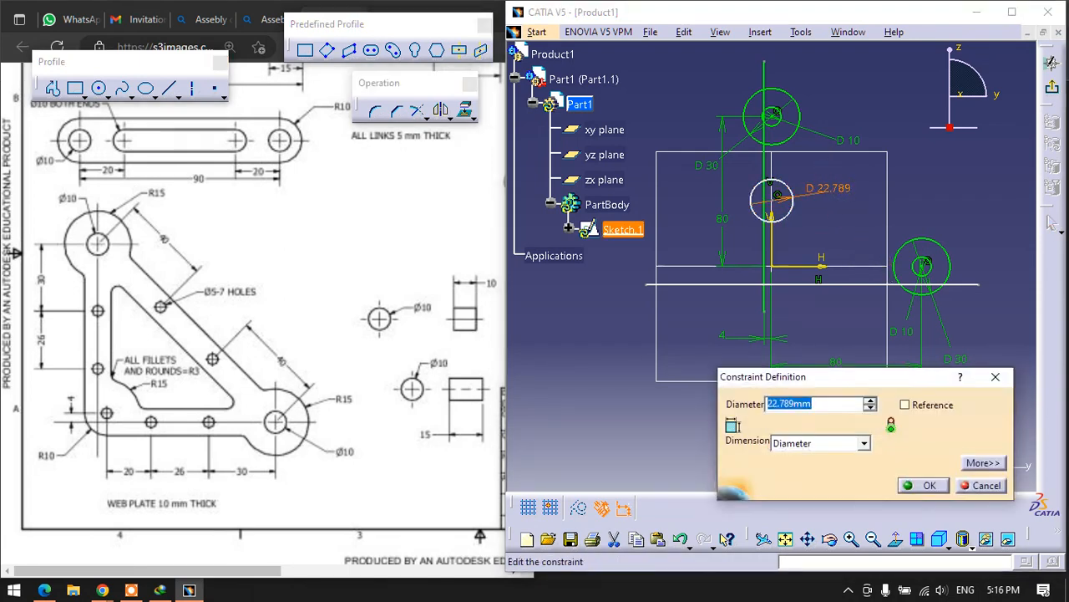
text(5)
key(Return)
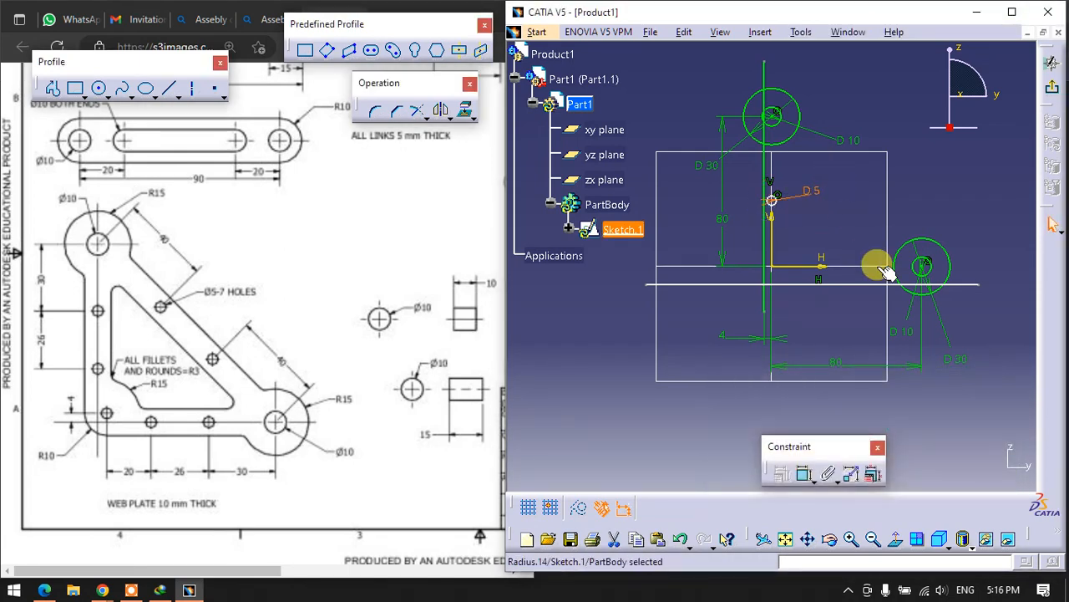
click(833, 229)
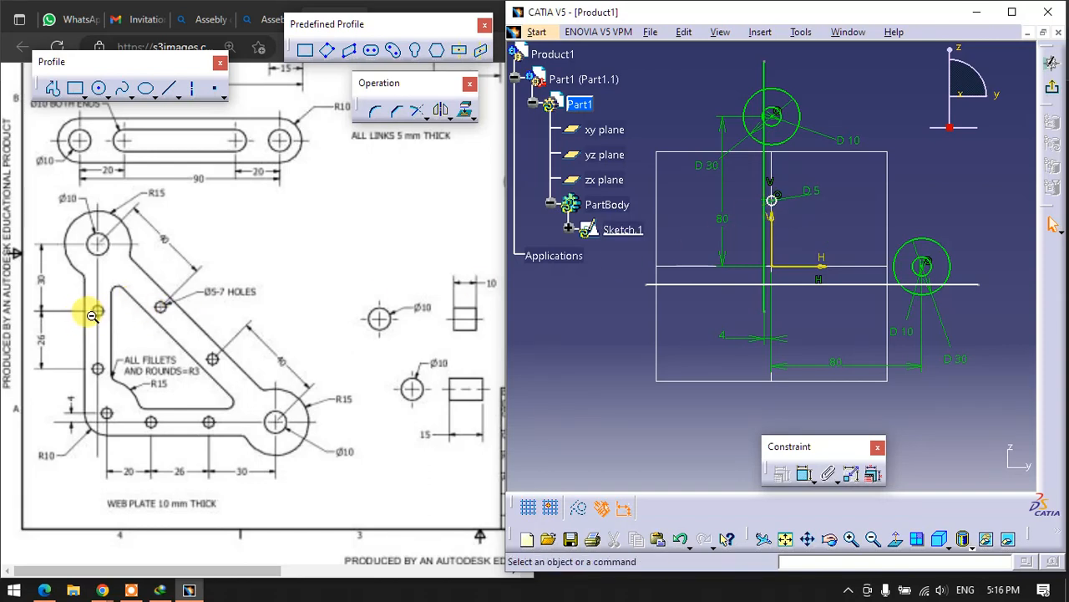
- Delete the vertical line's offset from the vertical axis and instead dimension the line 4 mm from the edge of the 5 mm circle
right_click(759, 349)
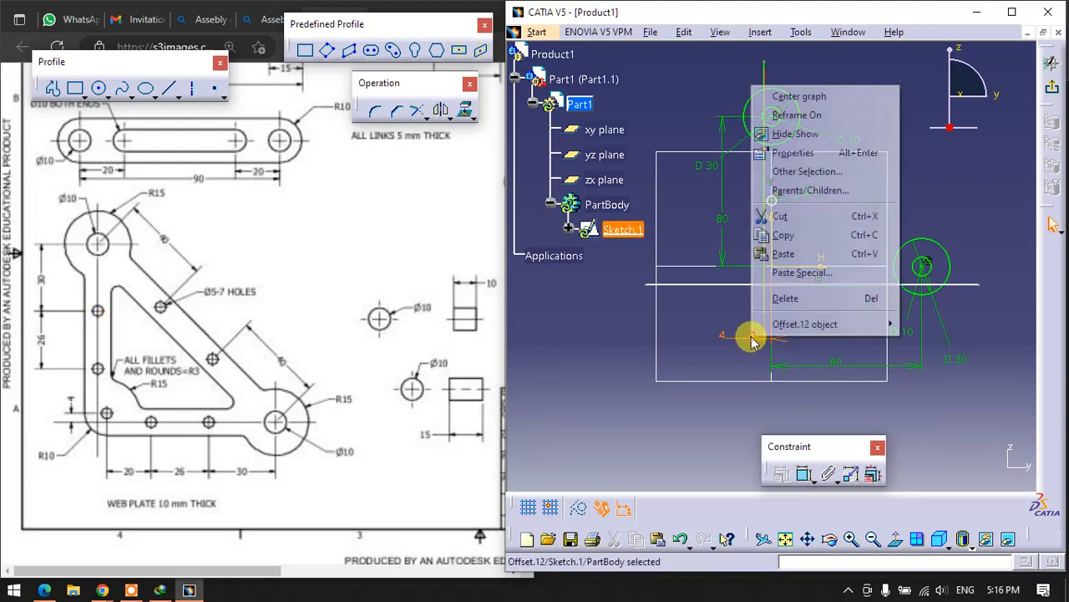
click(764, 296)
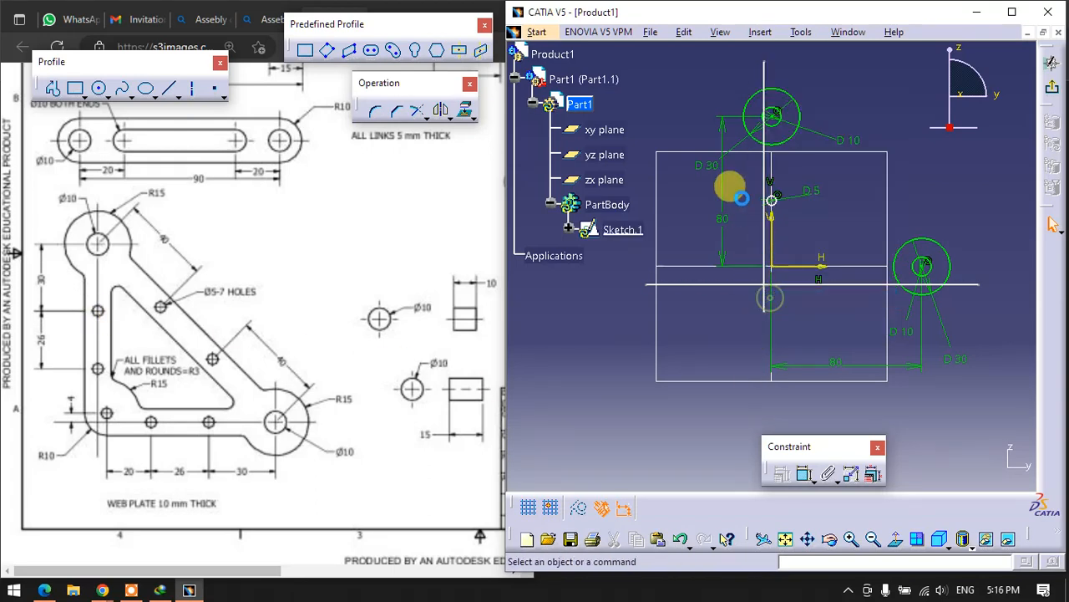
click(805, 475)
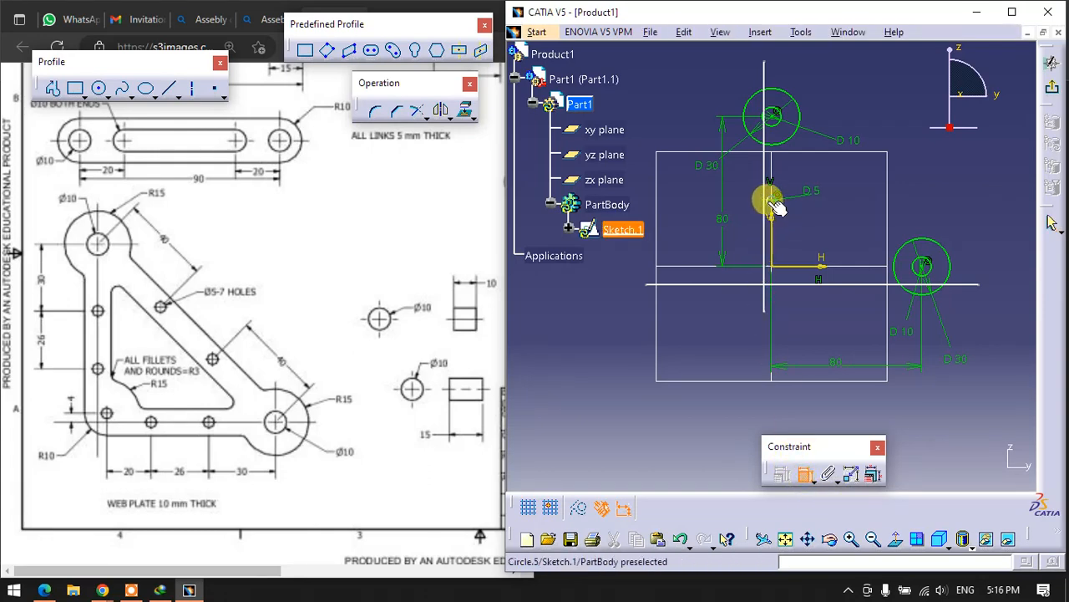
mouse_move(758, 350)
middle_down()
mouse_move(747, 274)
mouse_move(761, 222)
middle_up()
click(742, 185)
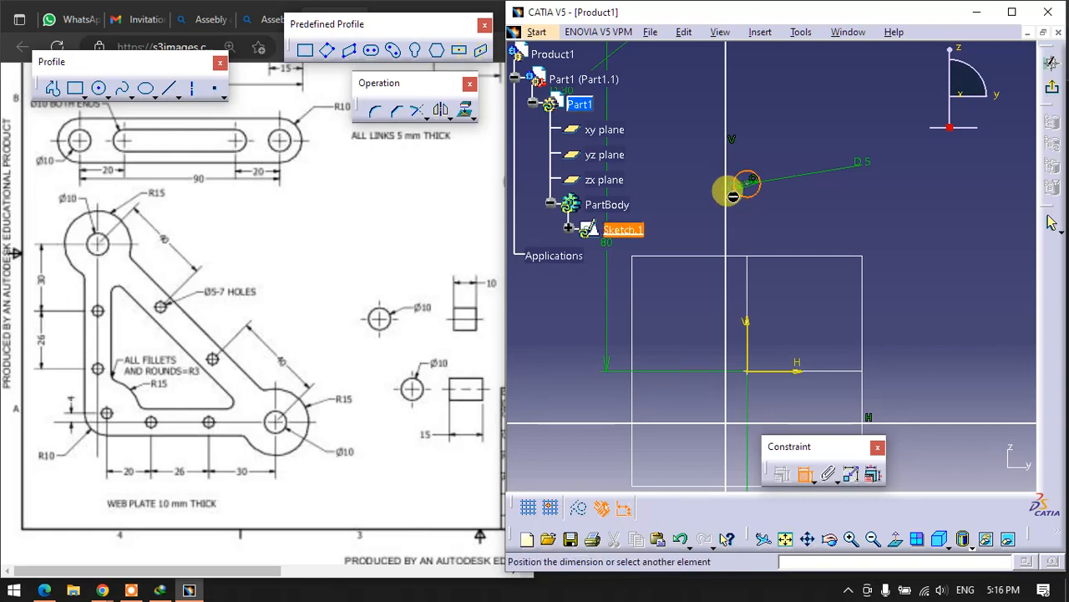
click(680, 189)
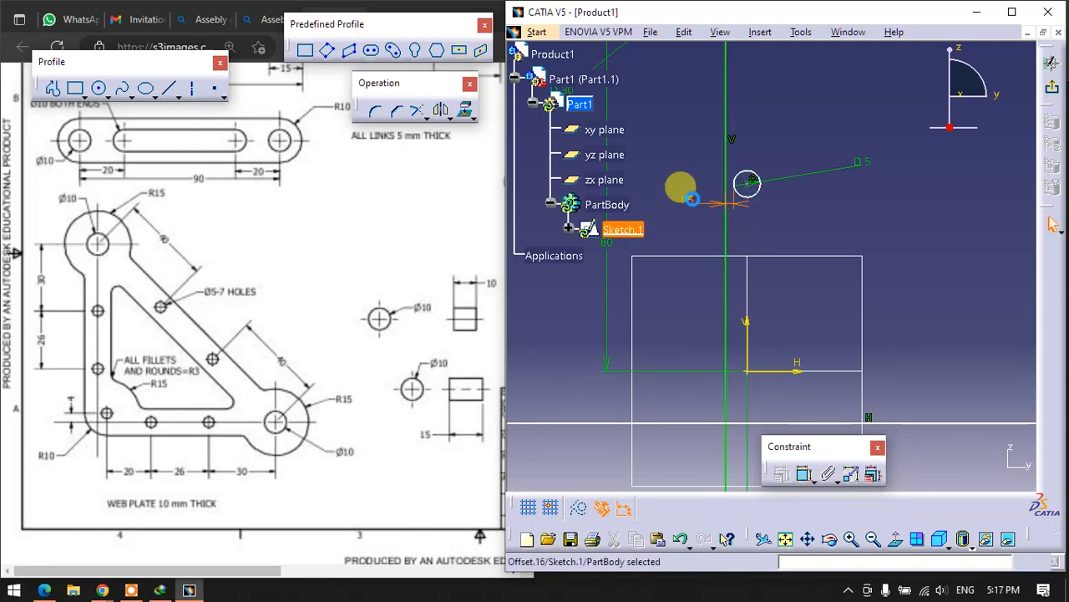
text(4)
key(Return)
click(632, 296)
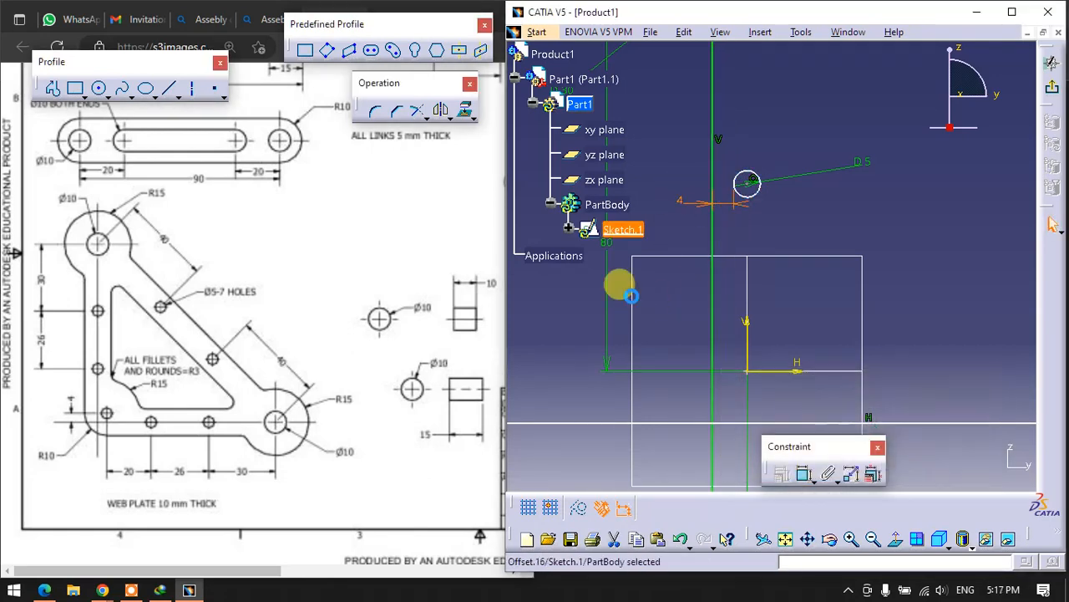
click(820, 240)
- Sketch a second small circle on the vertical axis between the 5 mm hole and the upper circles, and set its diameter to 5 mm
middle_drag(743, 180, 756, 261)
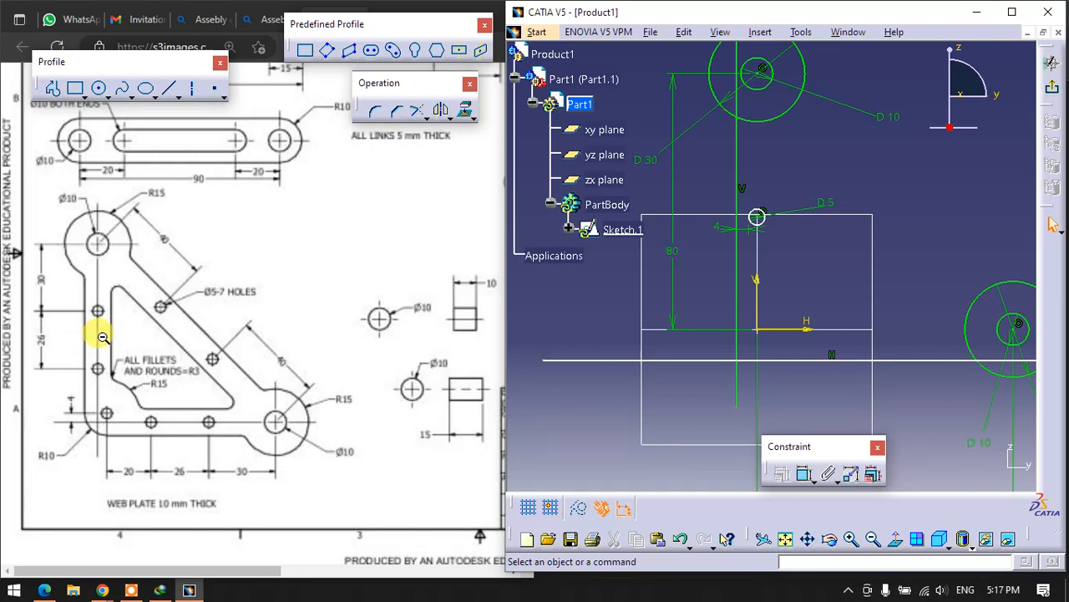
click(98, 89)
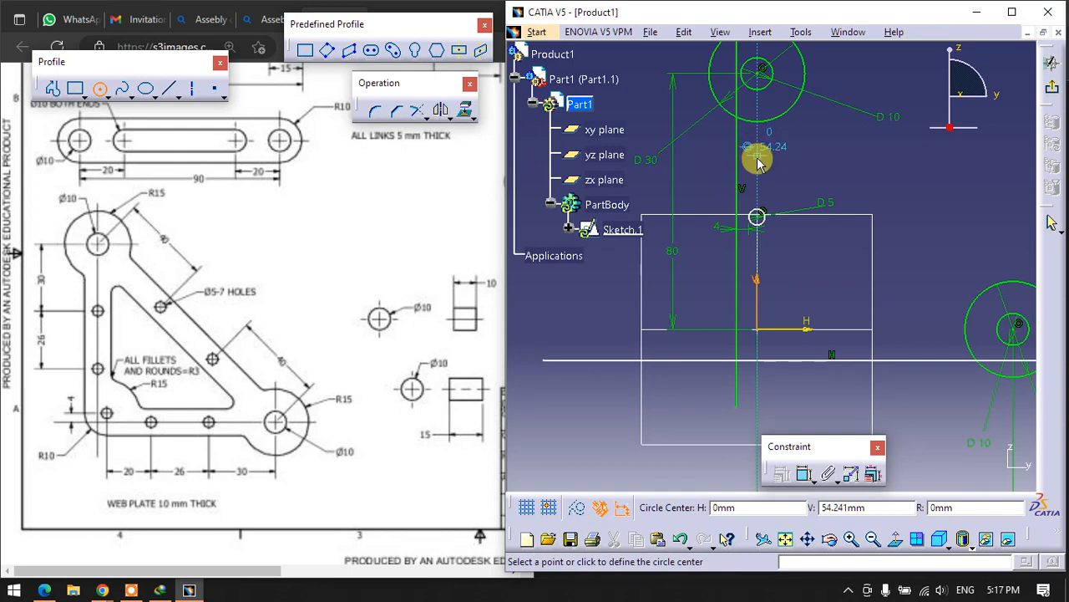
click(759, 159)
click(767, 165)
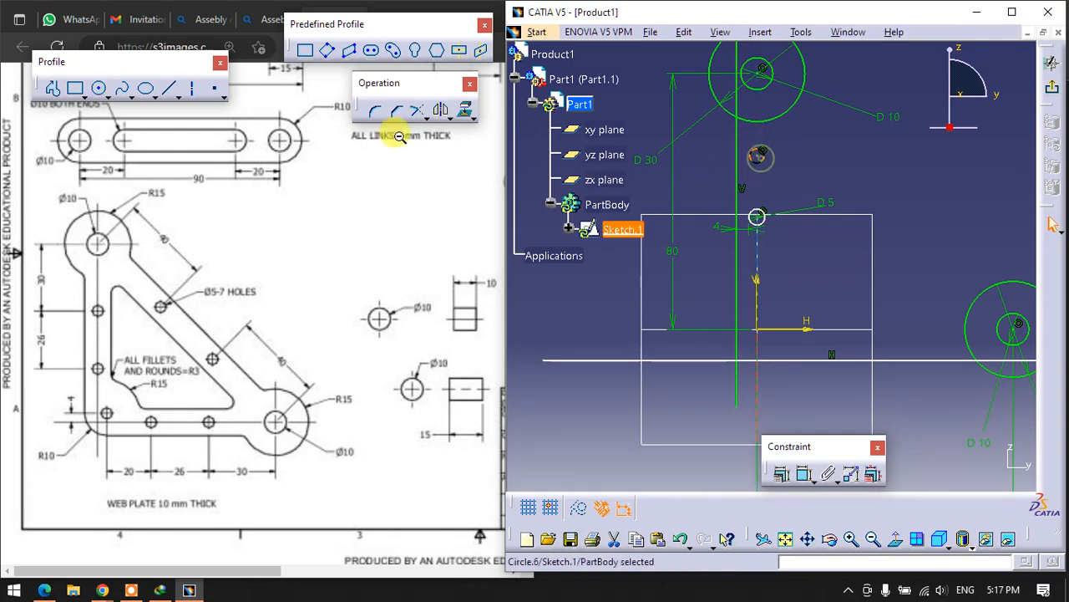
click(805, 475)
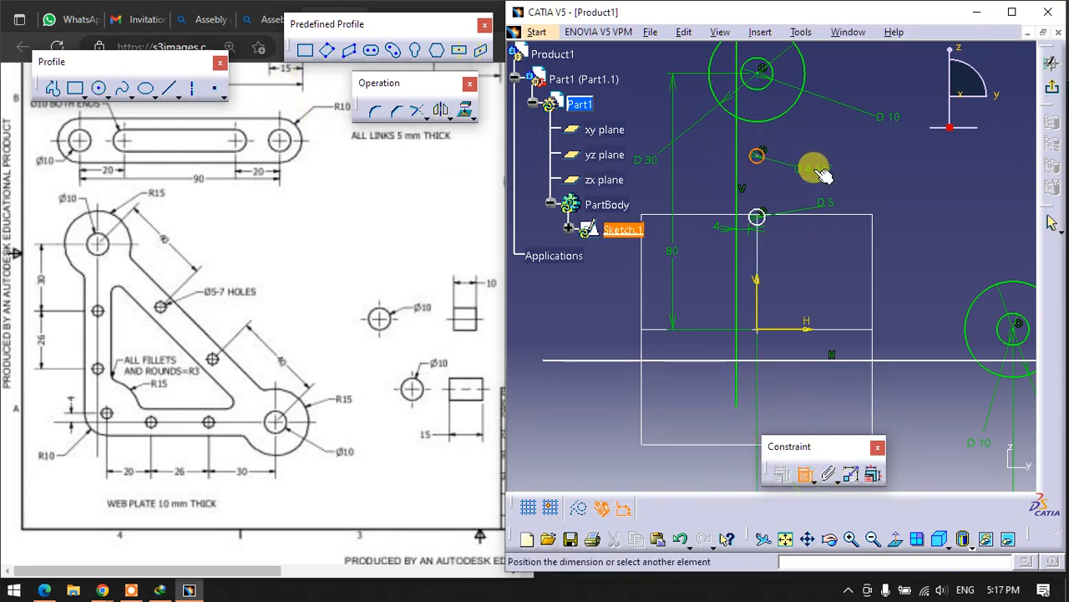
click(806, 151)
double_click(814, 147)
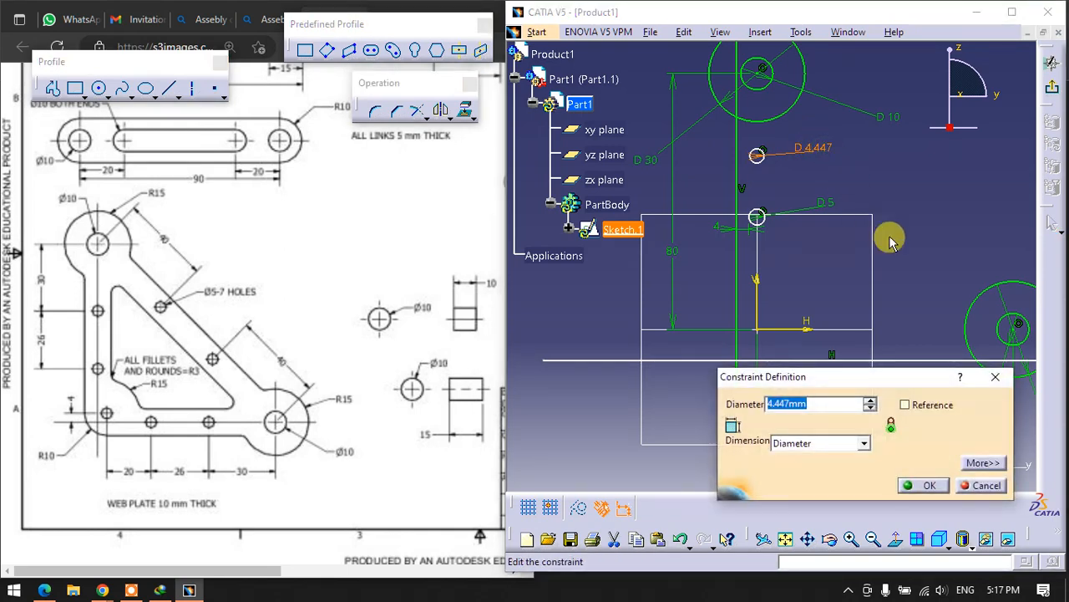
text(5)
key(Return)
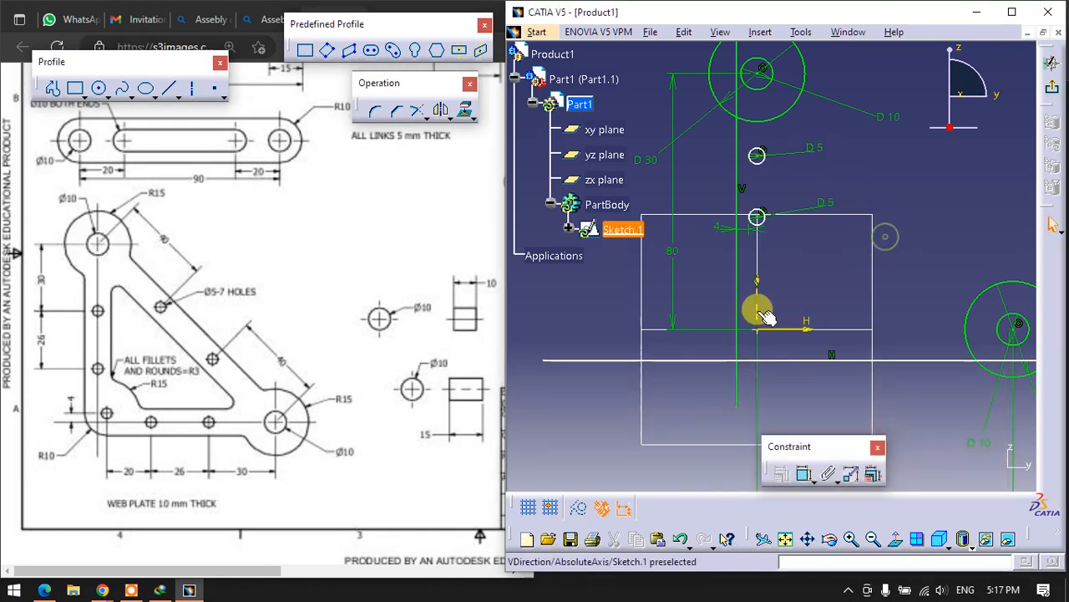
click(770, 306)
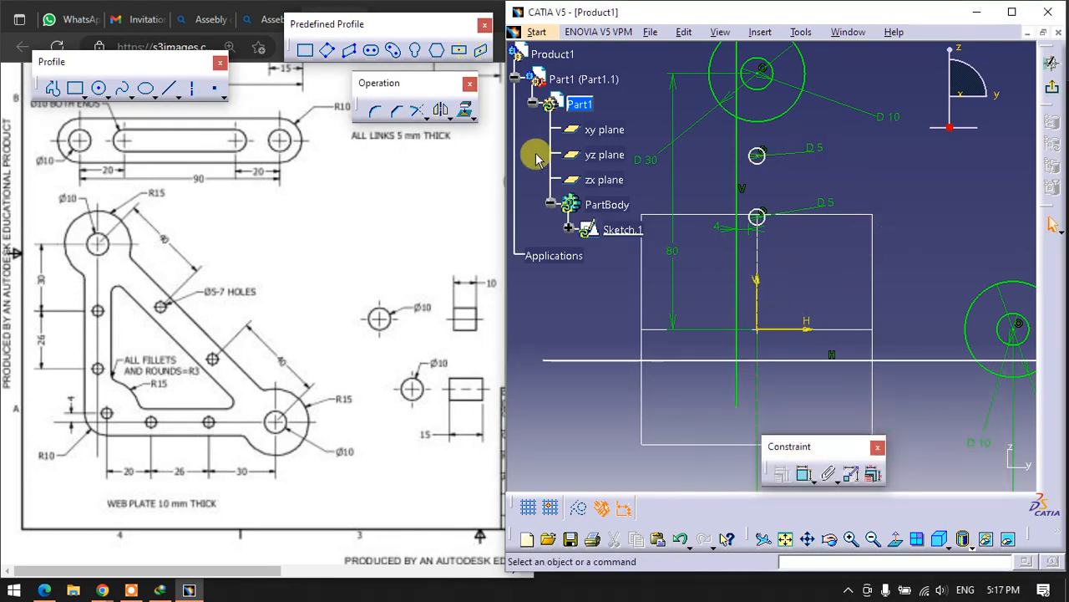
- Sketch two circles centred on the horizontal axis about 25 mm and 48 mm from the origin, plus a smaller one diagonally above the origin
click(97, 90)
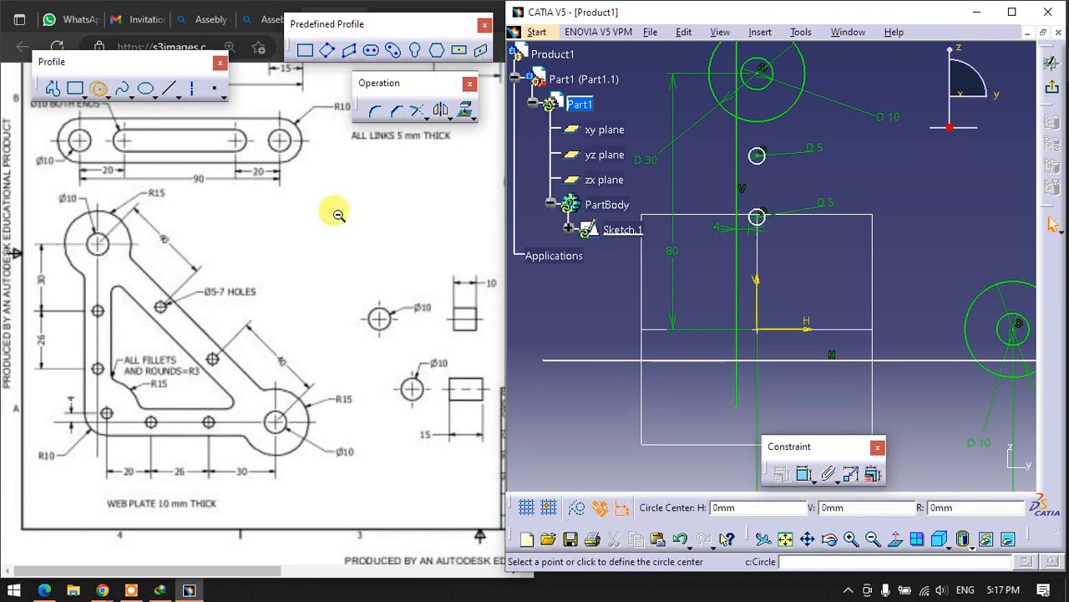
click(840, 329)
click(859, 328)
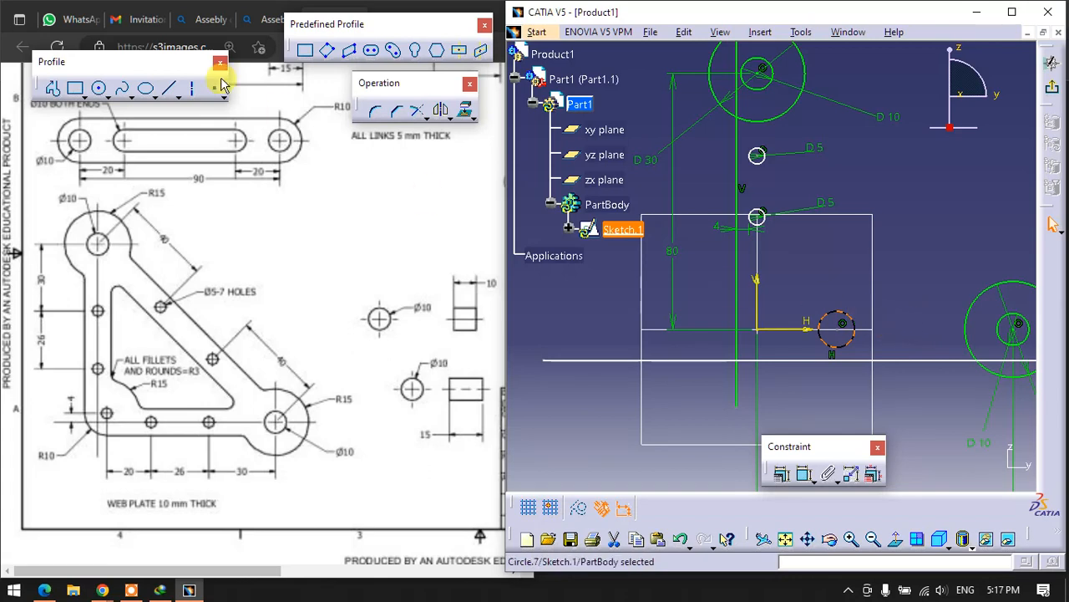
click(100, 88)
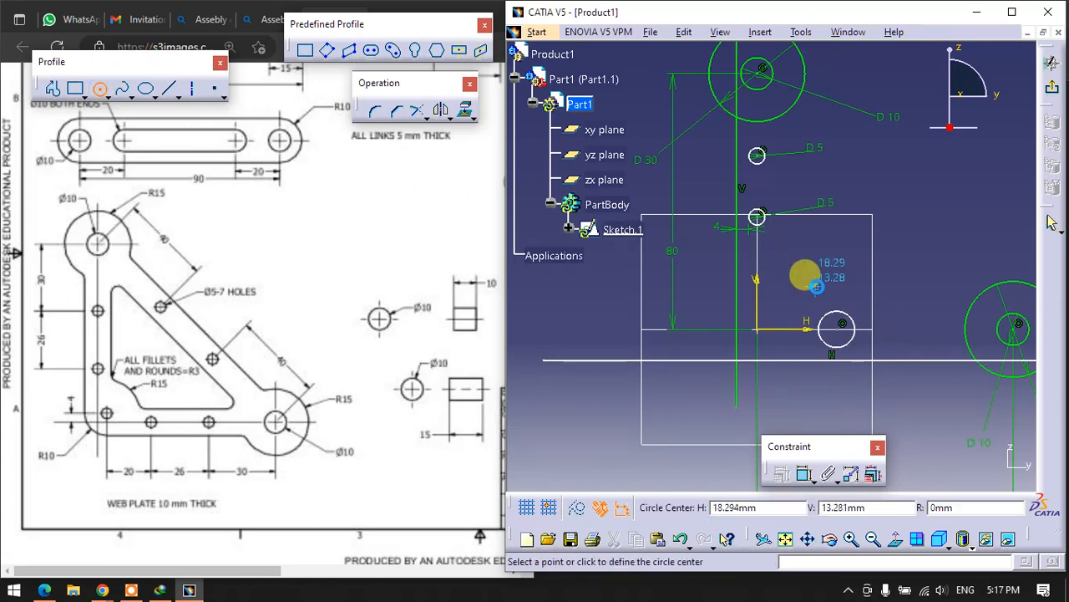
click(910, 329)
click(919, 338)
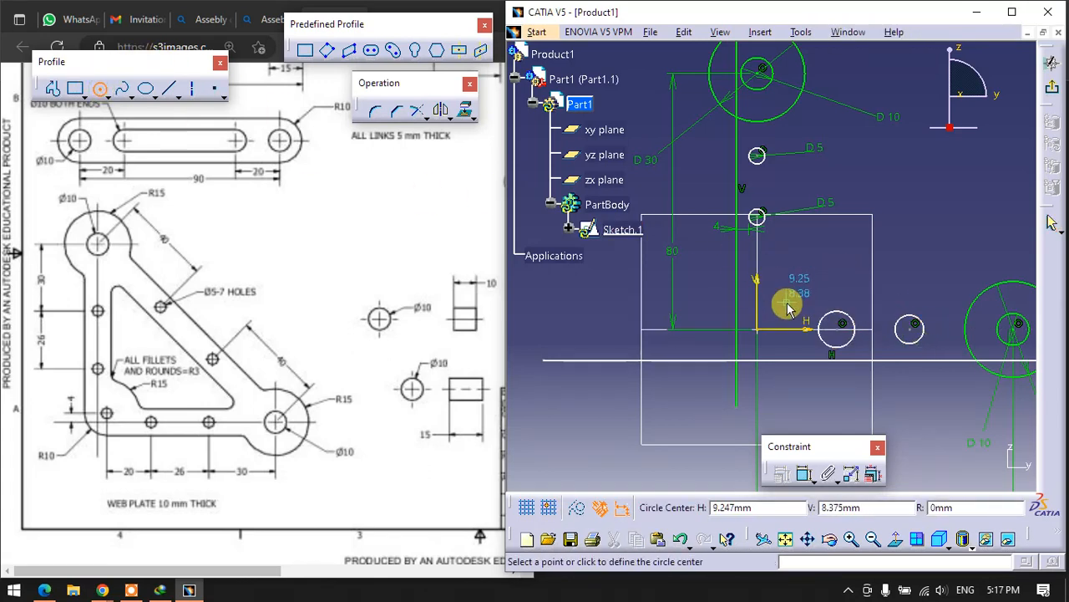
click(789, 309)
click(798, 321)
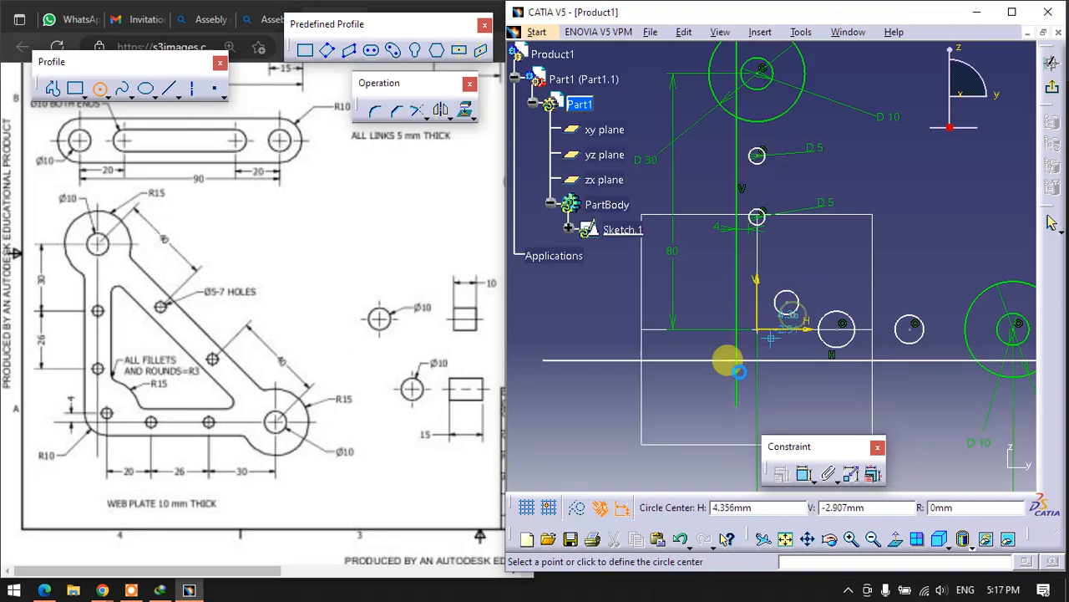
- Dimension the off-axis circle near the origin and set its diameter to 5 mm
click(804, 474)
click(789, 301)
click(819, 251)
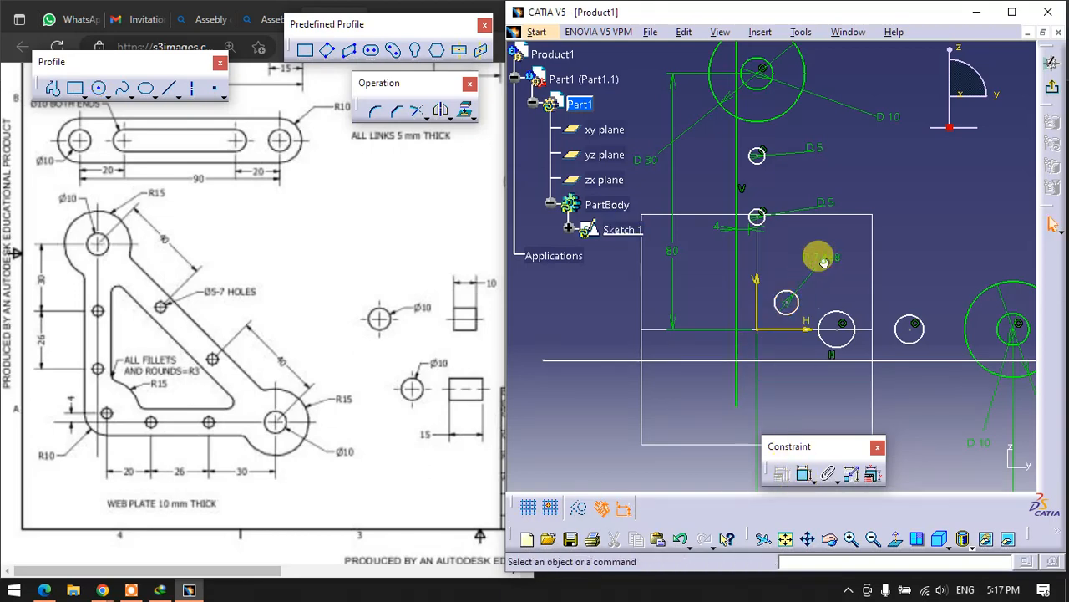
double_click(823, 255)
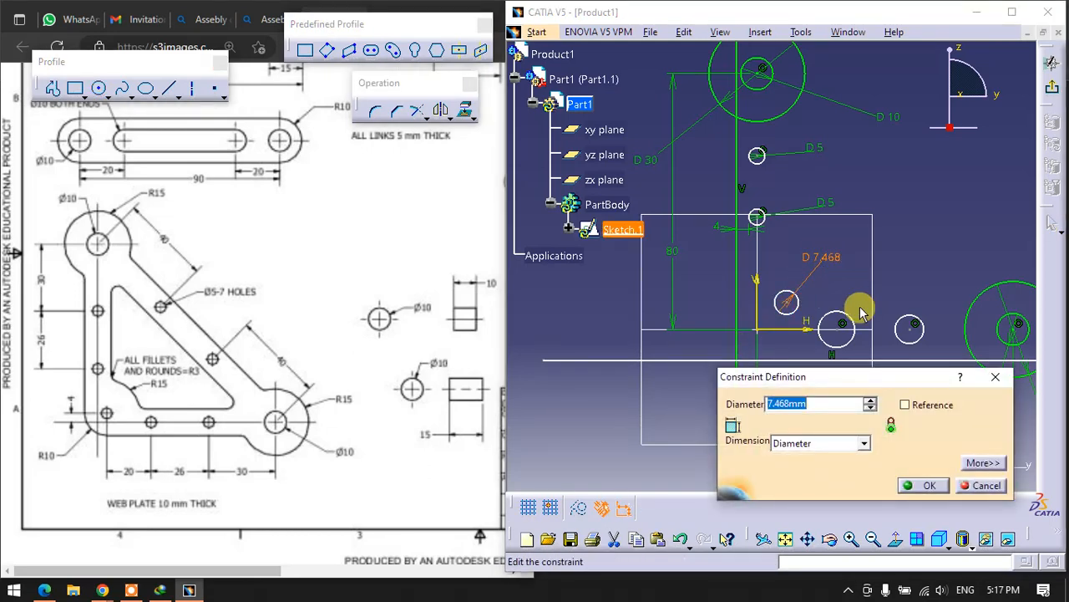
click(827, 207)
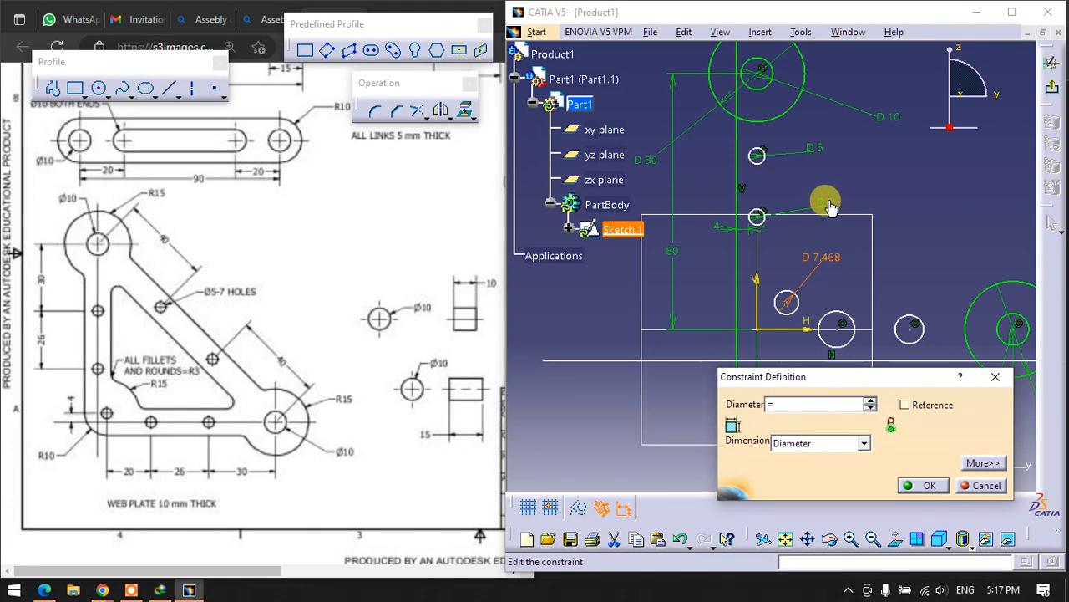
key(Return)
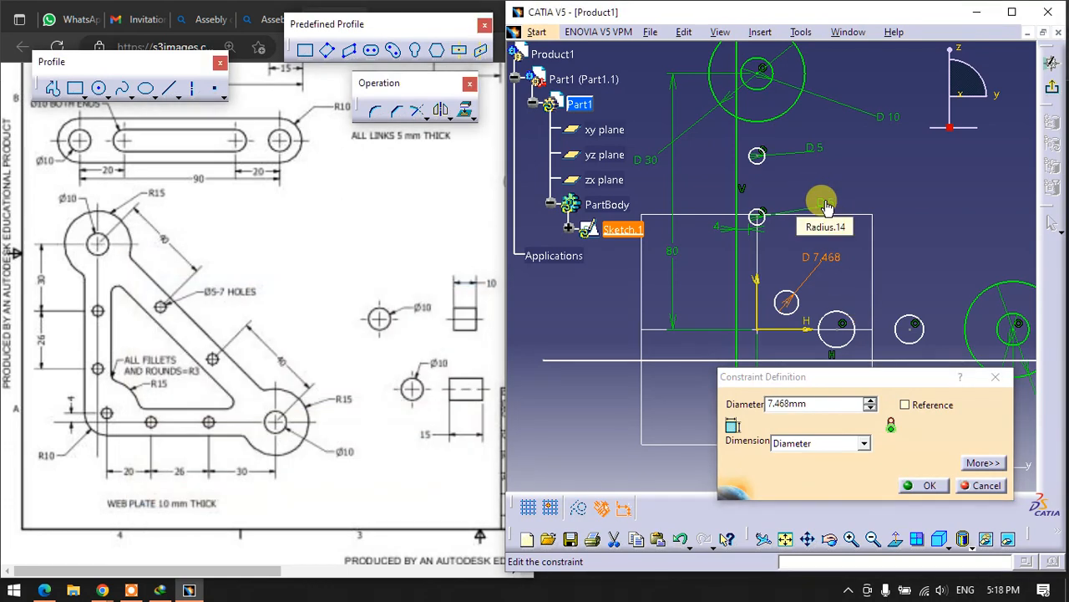
double_click(815, 250)
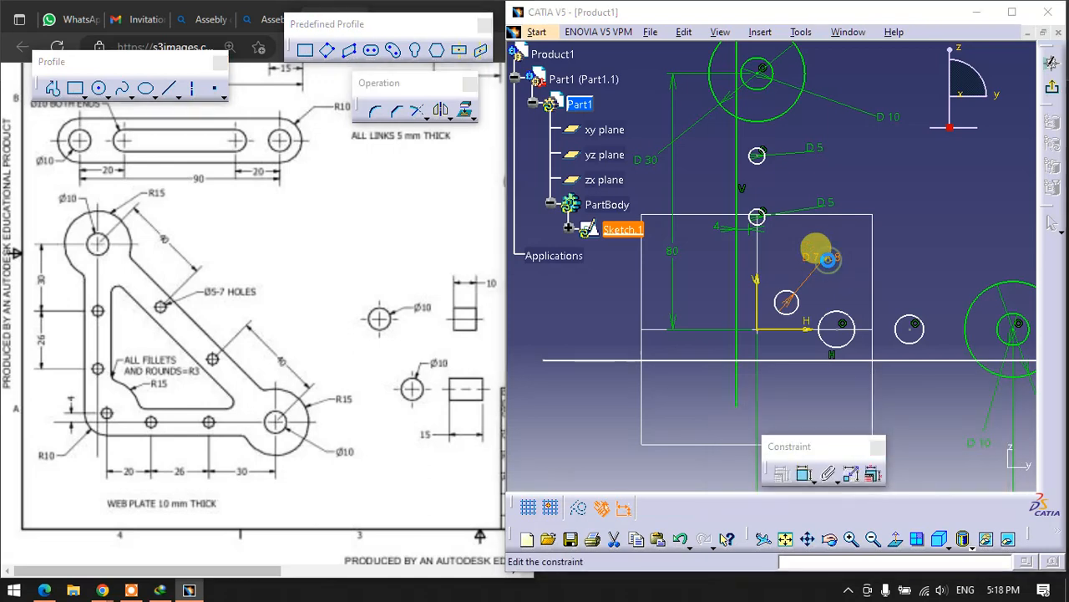
text(5mm)
key(Return)
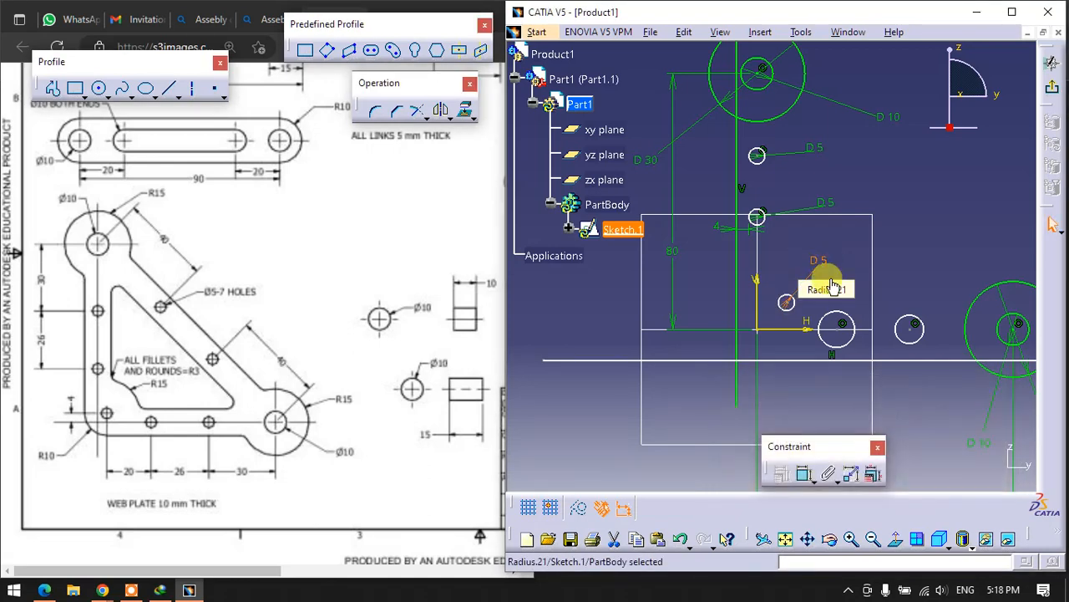
- Dimension the horizontal-axis circle closer to the origin and set its diameter to 5 mm
click(804, 473)
click(835, 311)
click(883, 257)
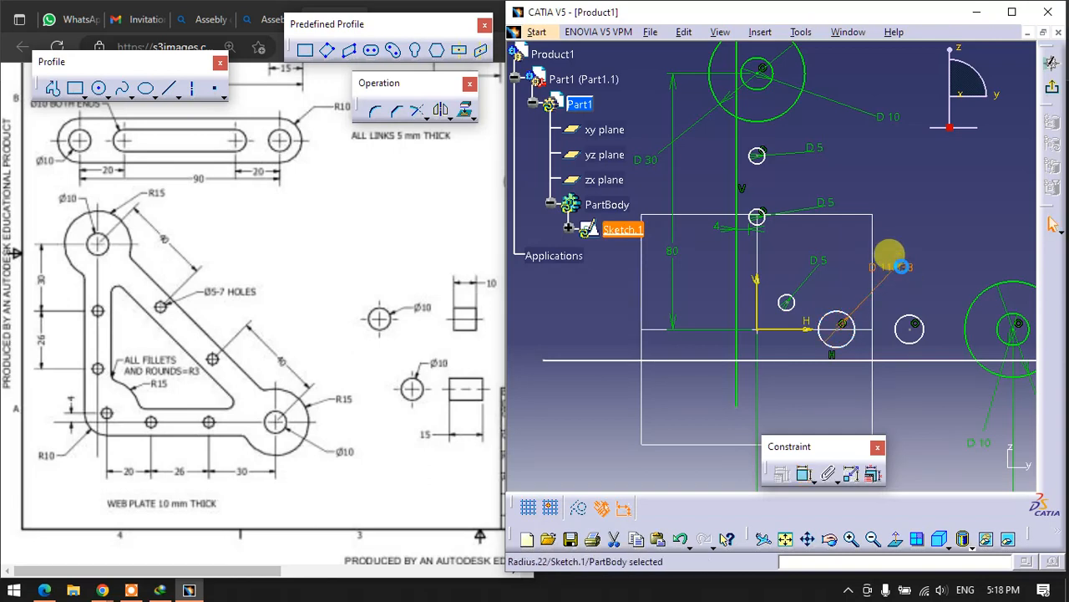
double_click(891, 262)
text(5mm)
key(Return)
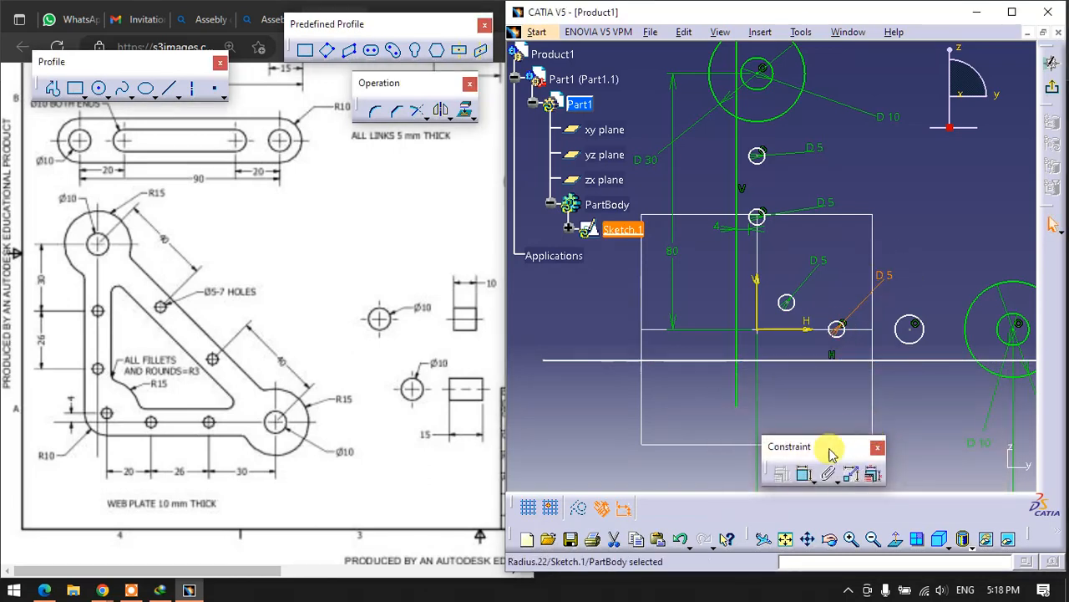
- Dimension the horizontal-axis circle nearer the far end circles and set its diameter to 5 mm
click(802, 474)
click(922, 326)
click(951, 282)
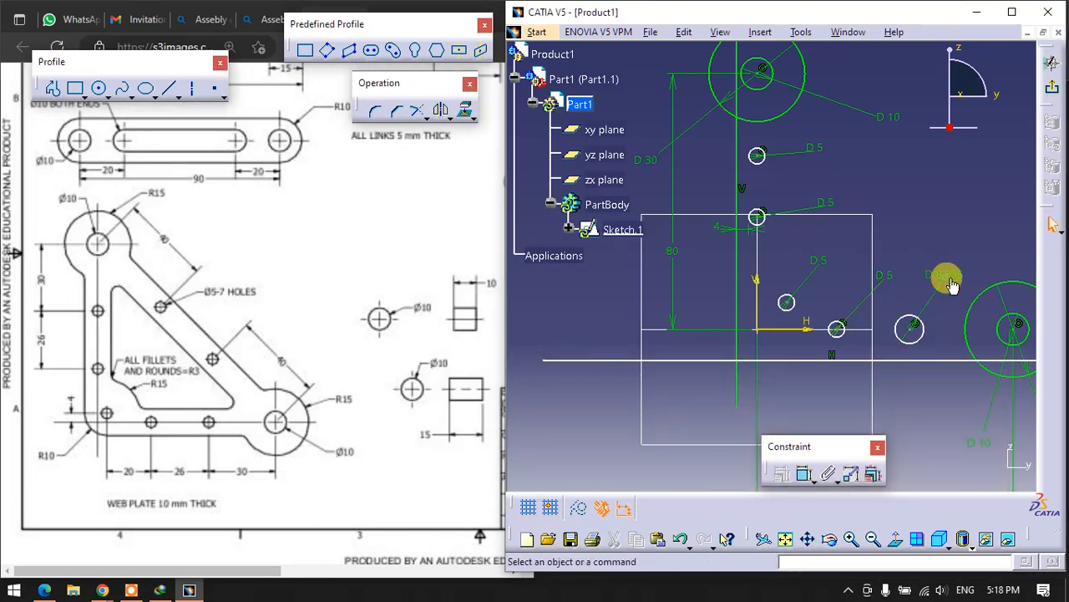
double_click(949, 279)
text(5mm)
key(Return)
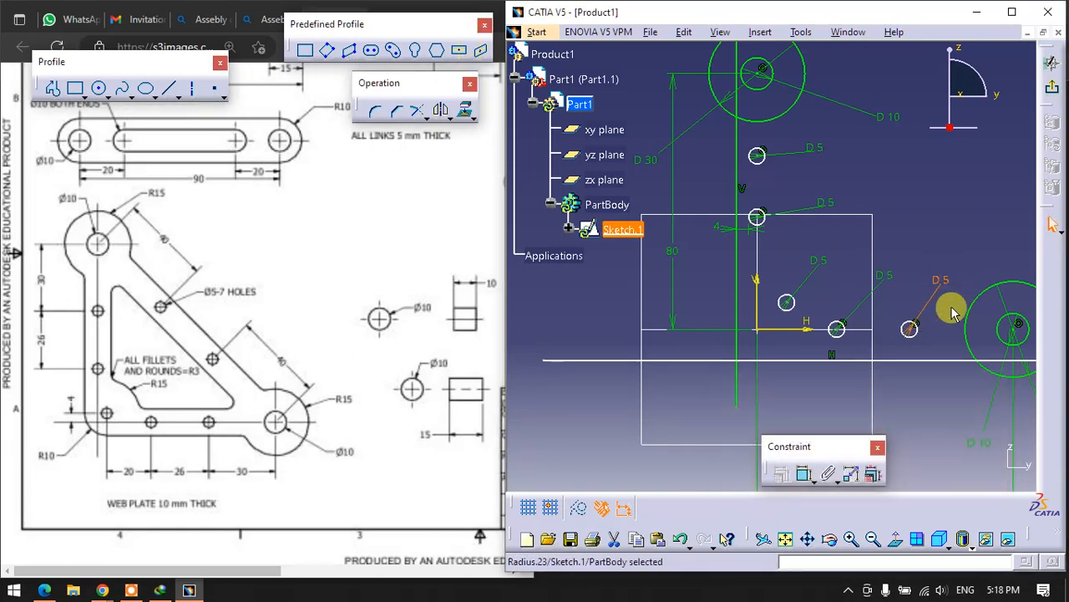
- Dimension the gap between the closer horizontal-axis hole and the lower horizontal line, and set it to 4 mm
click(805, 474)
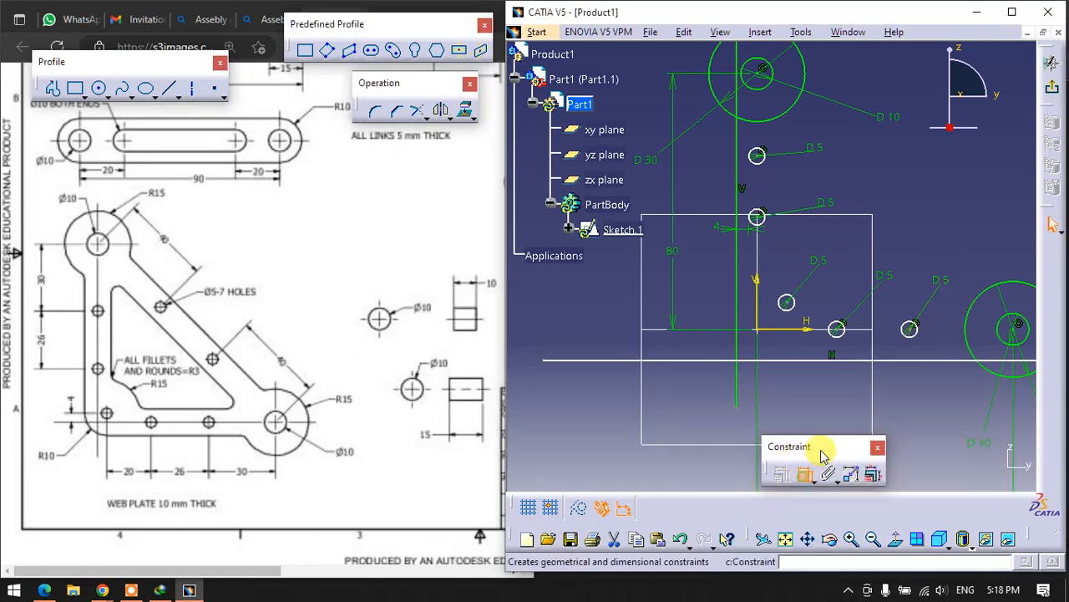
click(837, 335)
click(842, 360)
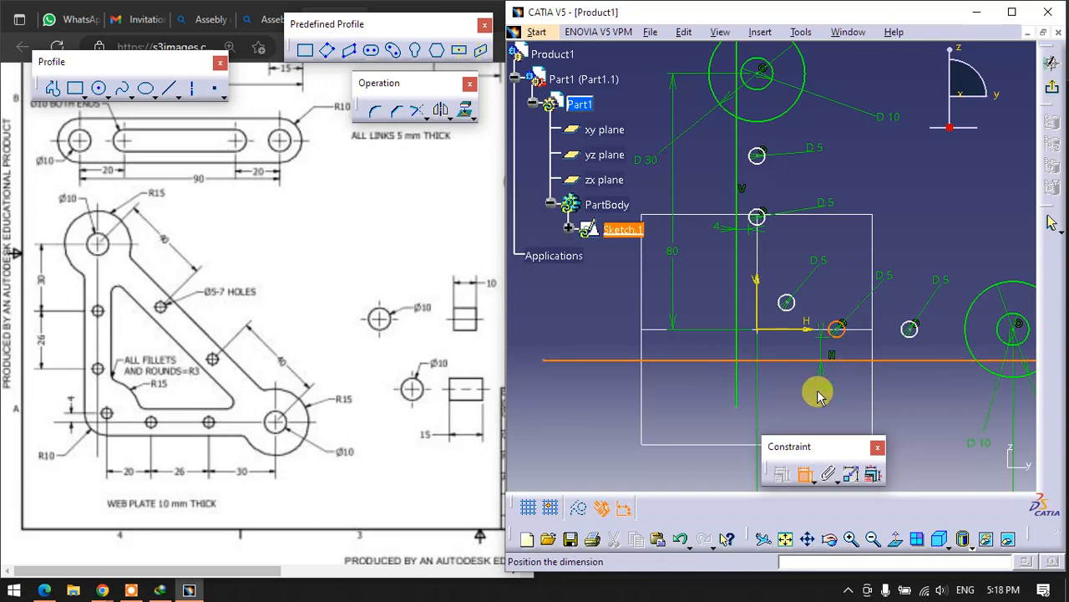
double_click(852, 392)
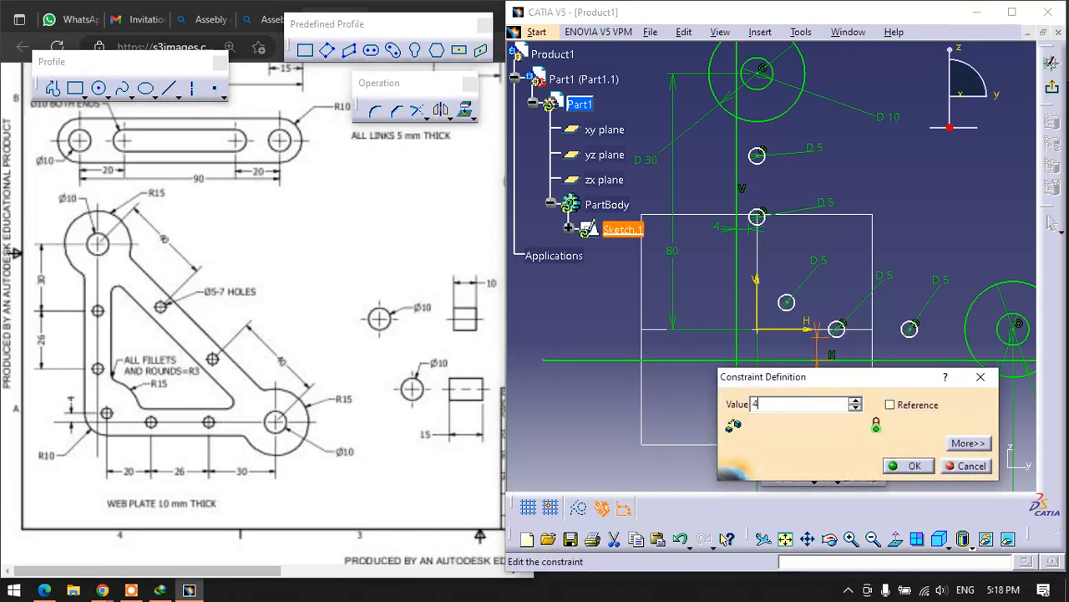
key(Return)
- Dimension the off-axis corner hole from the vertical axis and set the distance to 4 mm
click(800, 473)
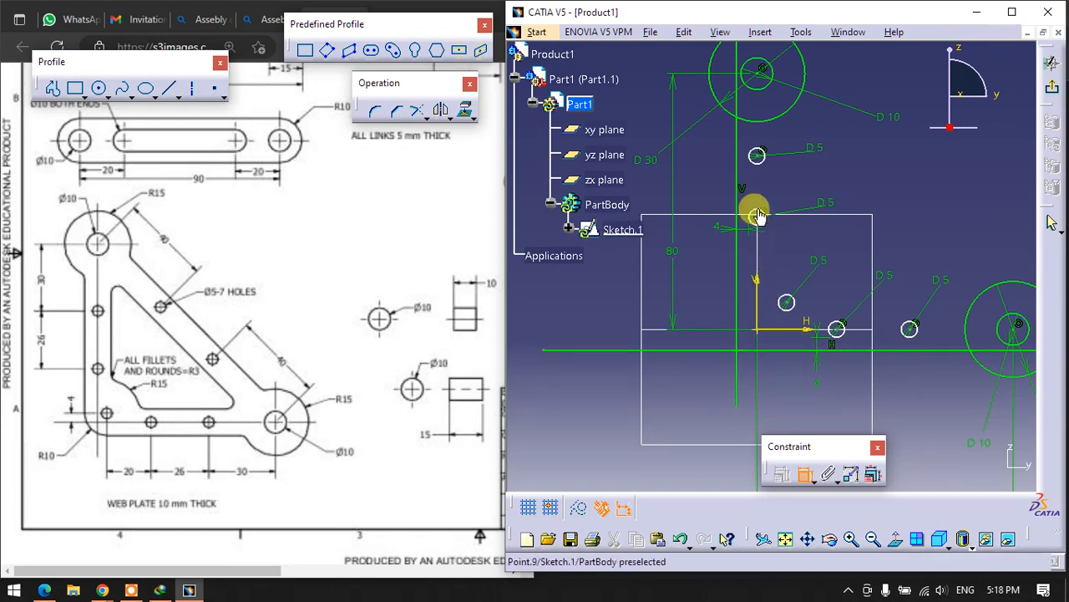
click(788, 302)
click(778, 254)
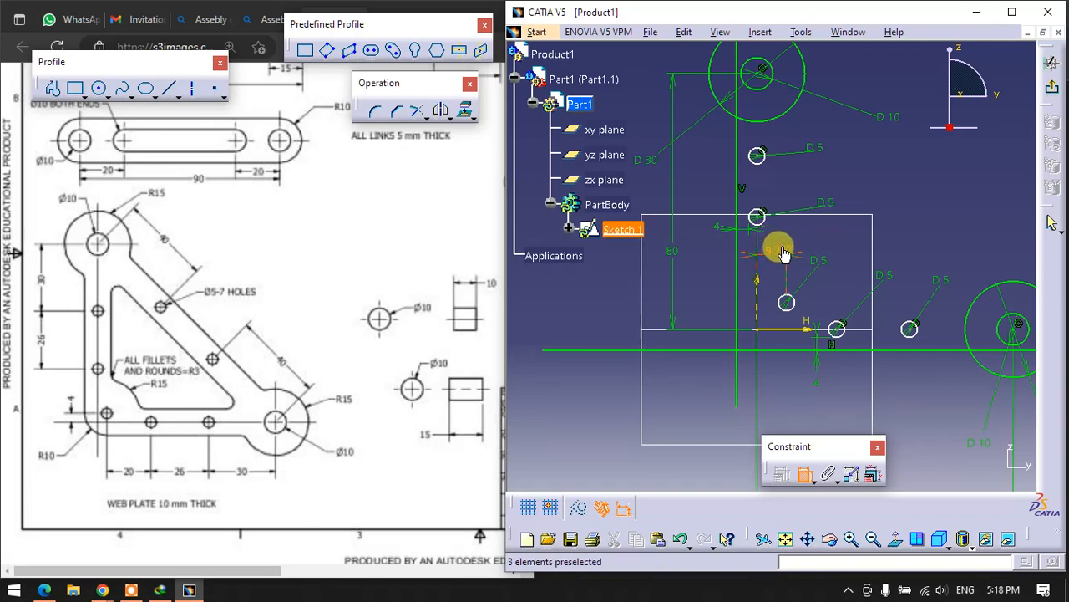
double_click(771, 249)
key(Return)
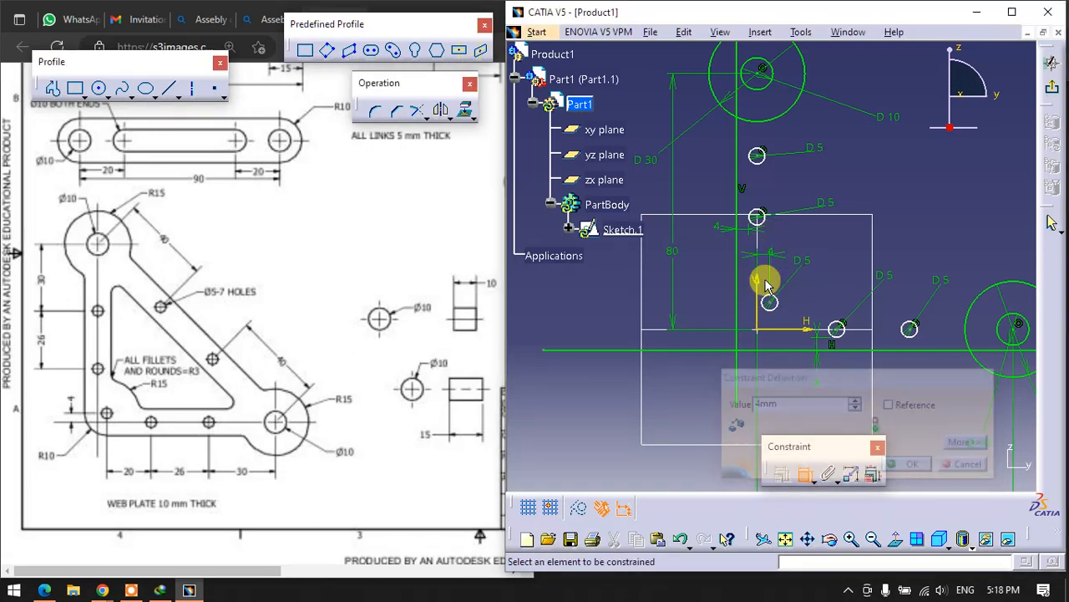
- Dimension the off-axis corner hole from the horizontal axis and set the distance to 4 mm
click(775, 330)
click(595, 308)
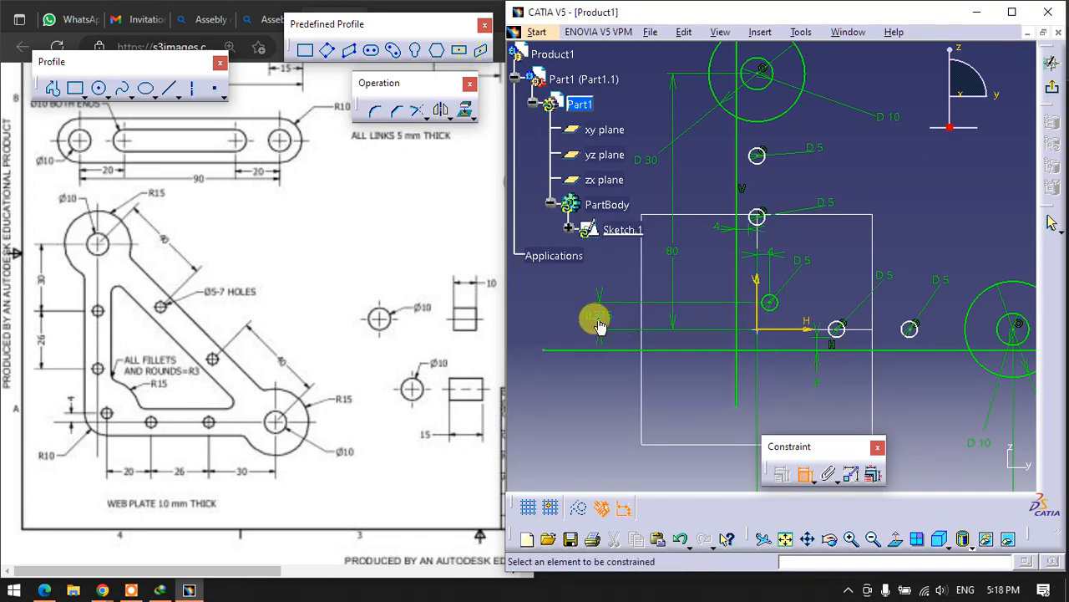
double_click(608, 313)
text(4)
key(Return)
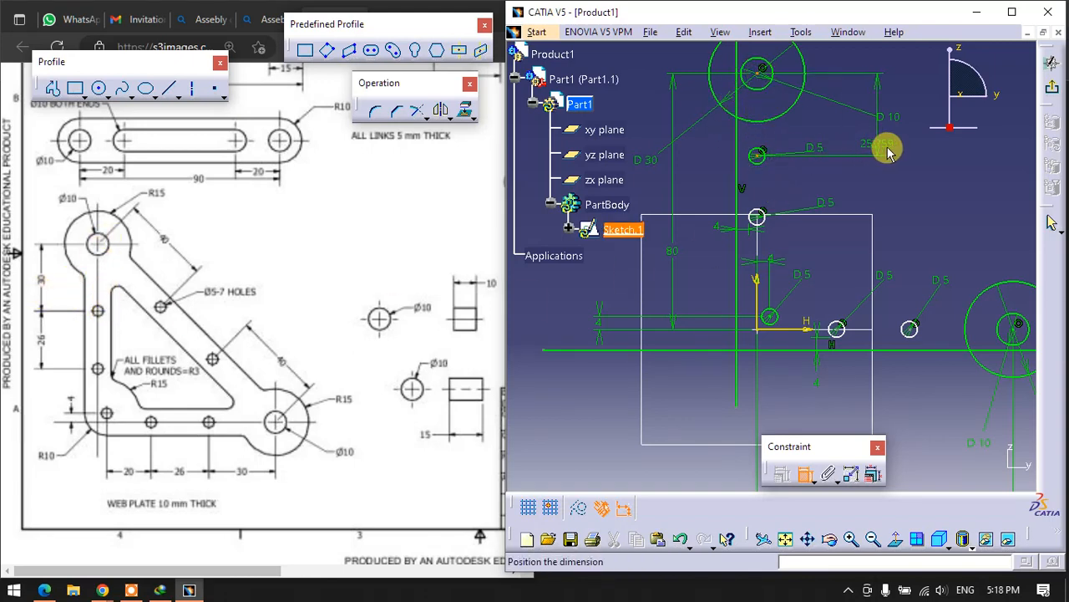
- Dimension the vertical distance from the upper end circles' centre to the first hole below and set it to 30 mm
click(883, 148)
double_click(895, 134)
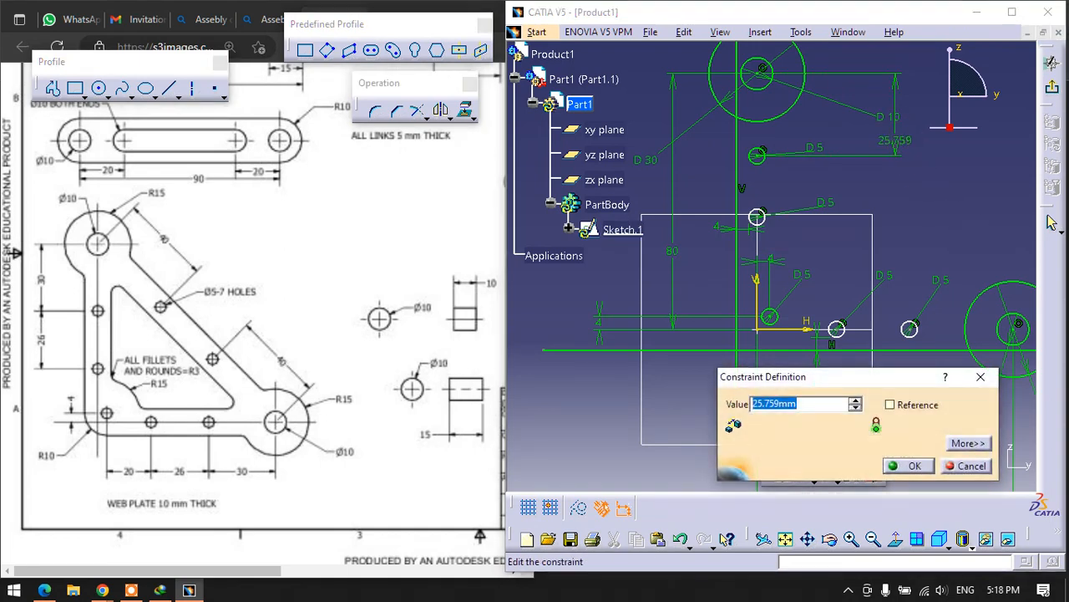
text(30)
key(Return)
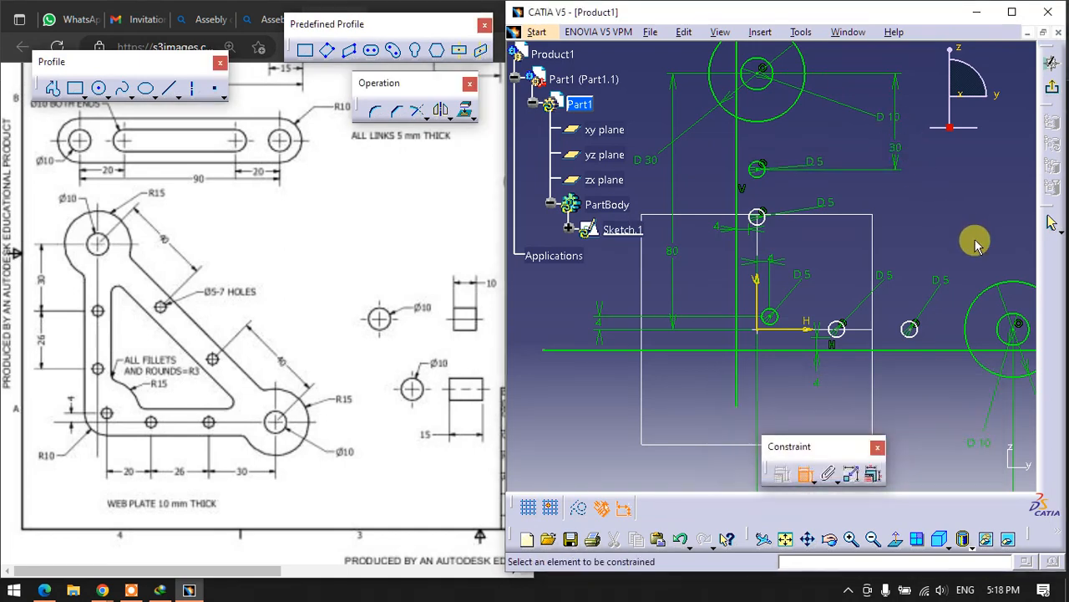
- Dimension the vertical distance between the two holes on the vertical axis and set it to 26 mm
click(762, 173)
click(756, 211)
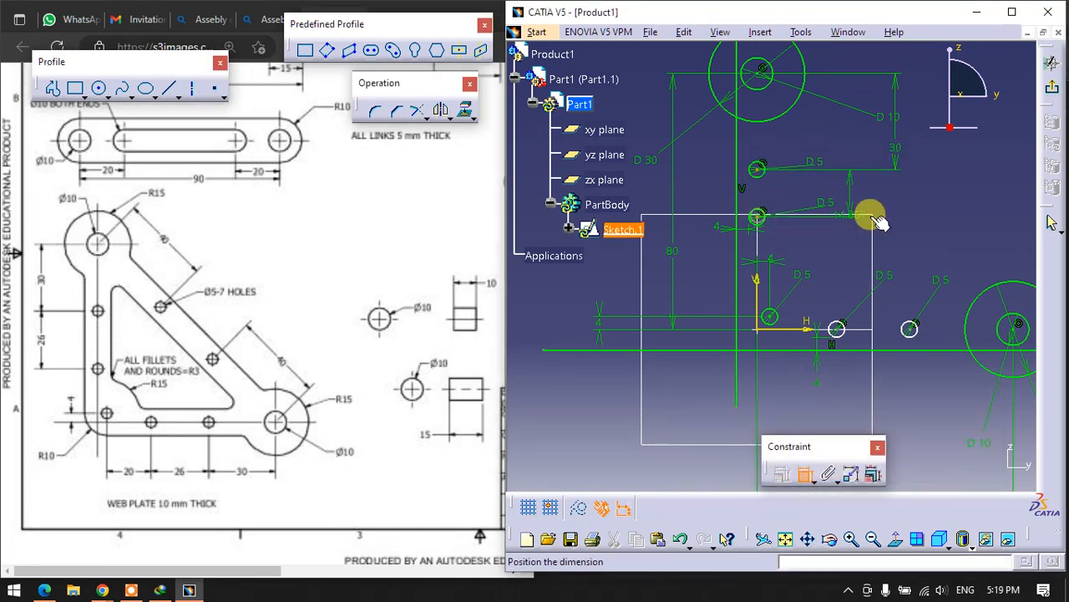
click(896, 206)
double_click(896, 201)
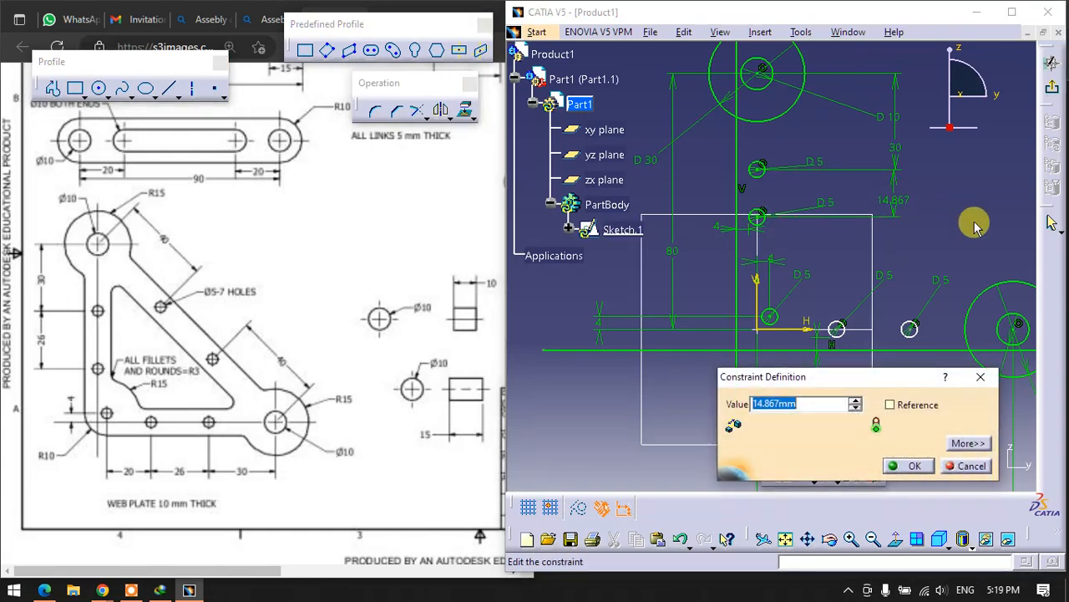
text(26)
key(Return)
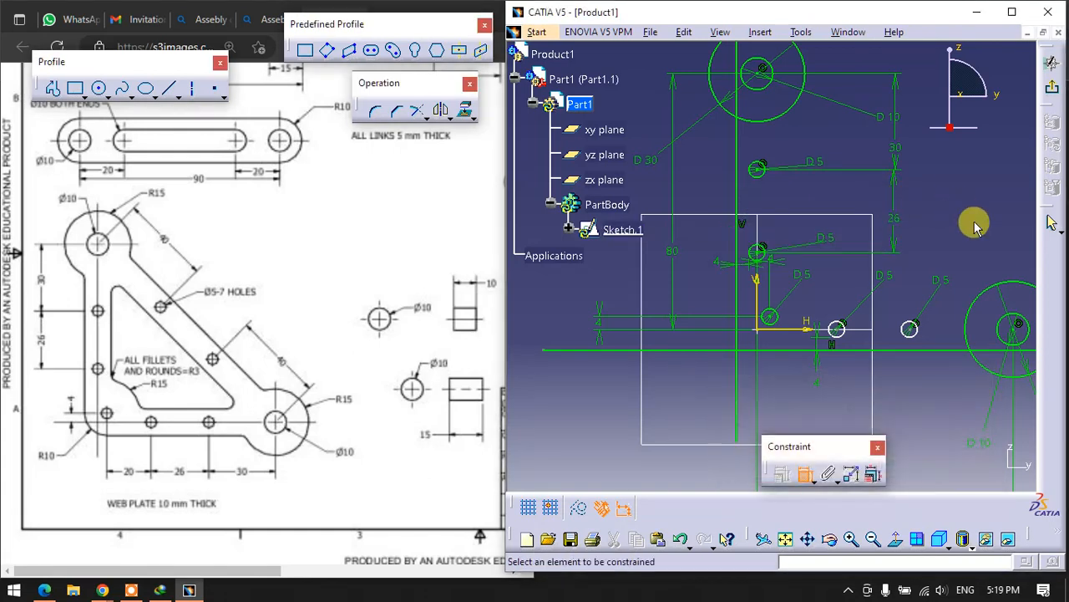
- Dimension the horizontal distance from the off-axis corner hole to the nearest hole on the horizontal axis and set it to 20 mm
click(770, 316)
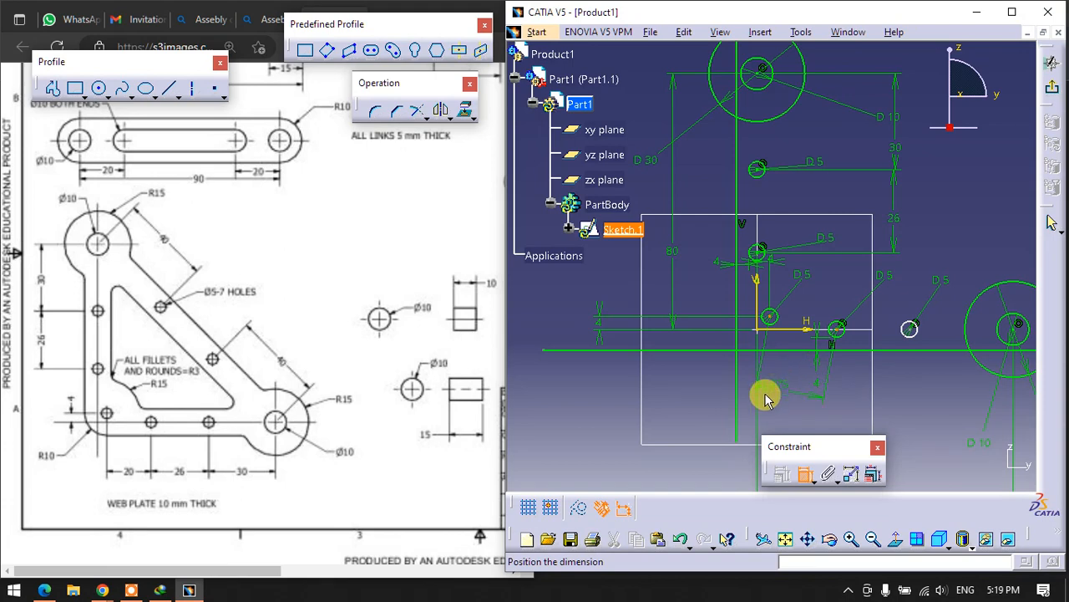
right_click(788, 386)
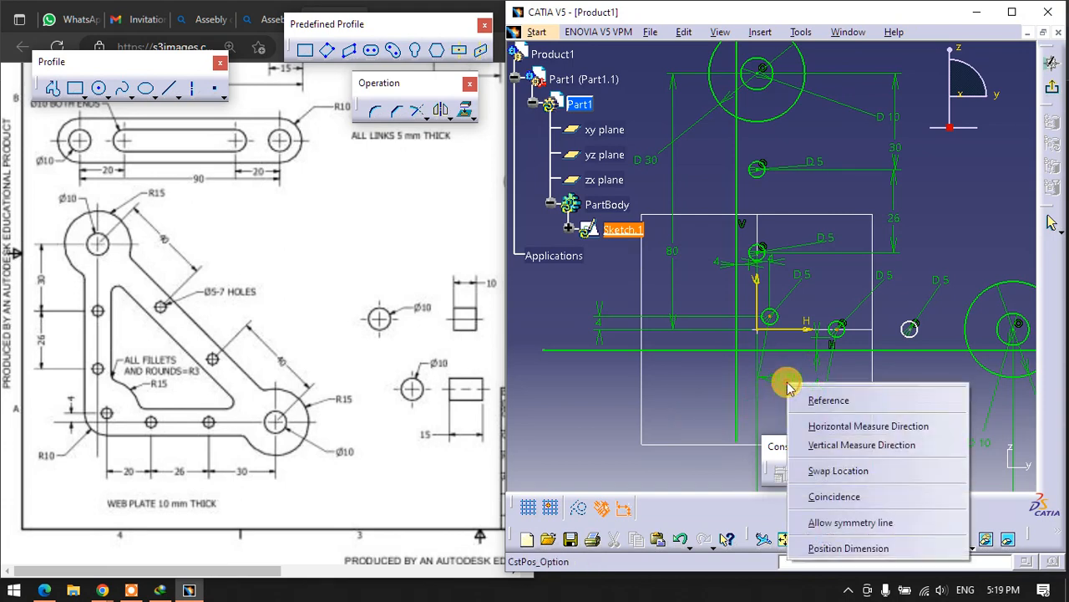
click(824, 426)
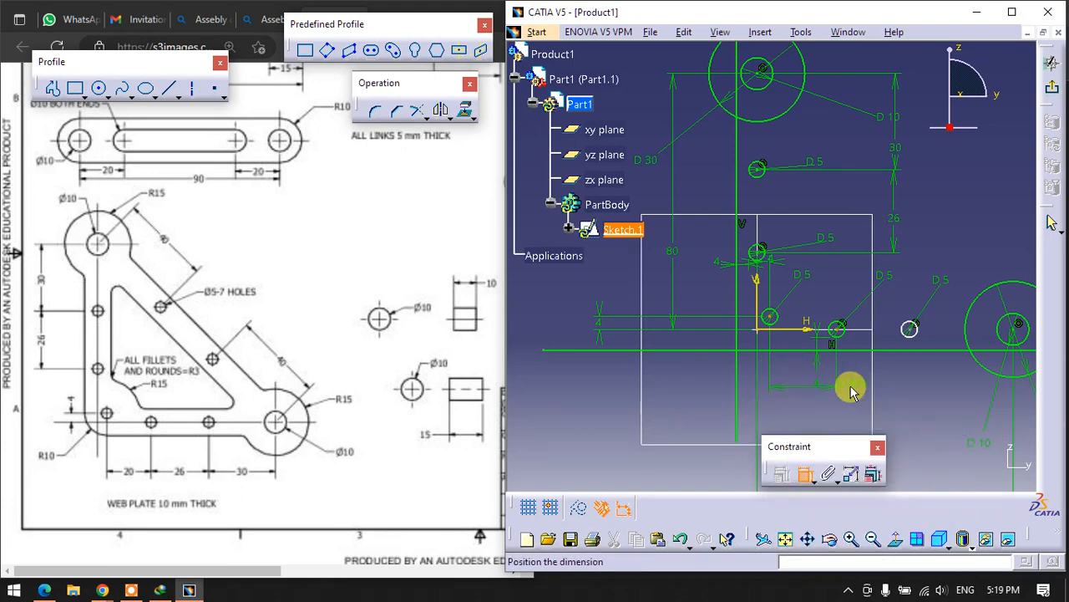
click(849, 373)
double_click(849, 373)
text(2)
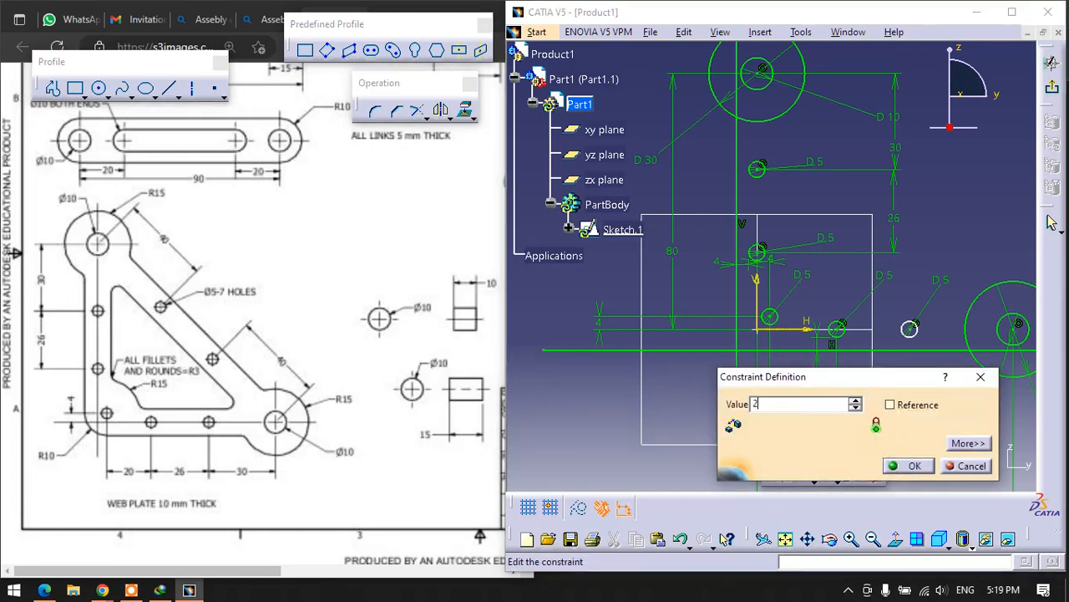
text(0mm)
key(Return)
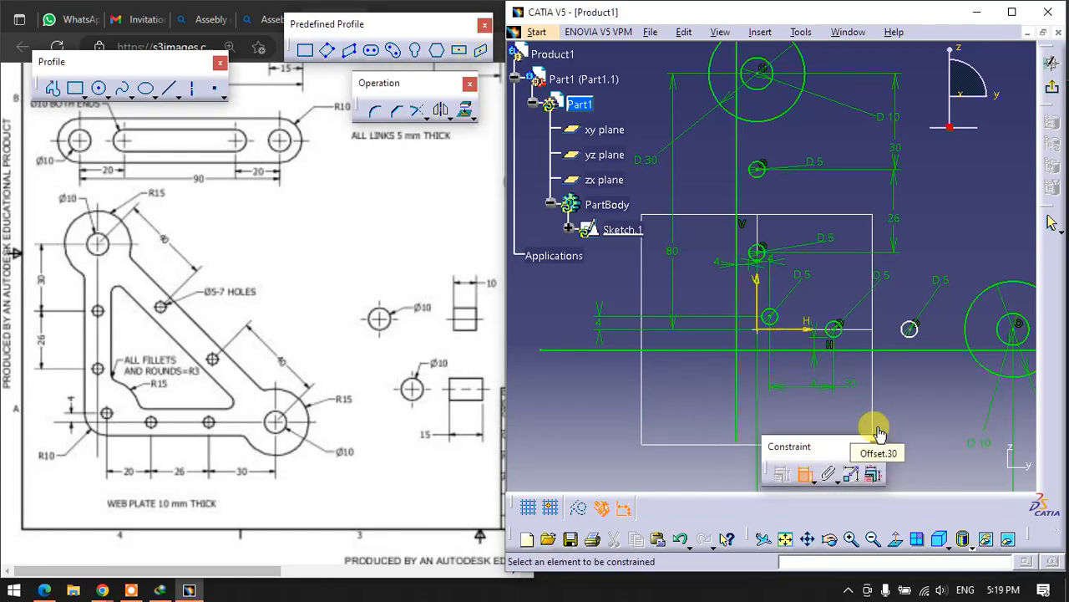
- Dimension the distance between the two holes on the horizontal axis and set it to 26 mm
click(836, 332)
click(910, 329)
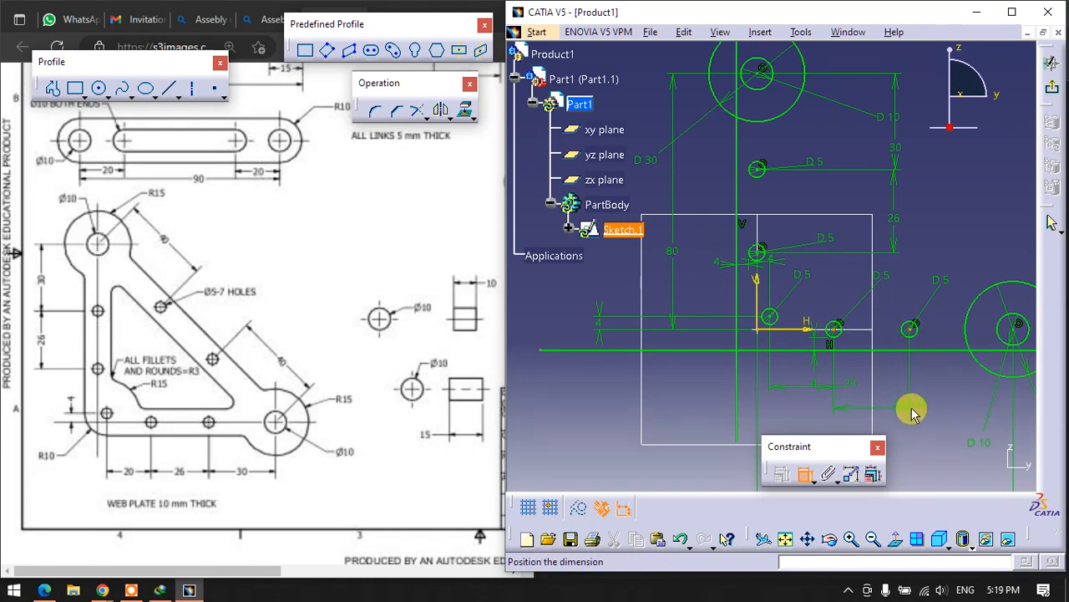
click(904, 392)
double_click(910, 390)
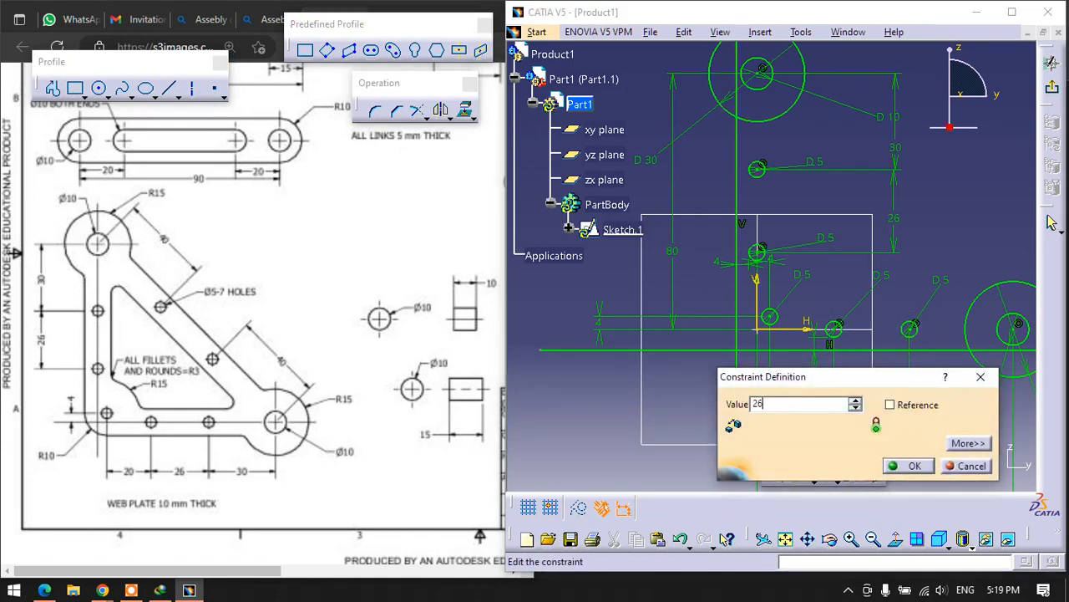
text(26)
key(Return)
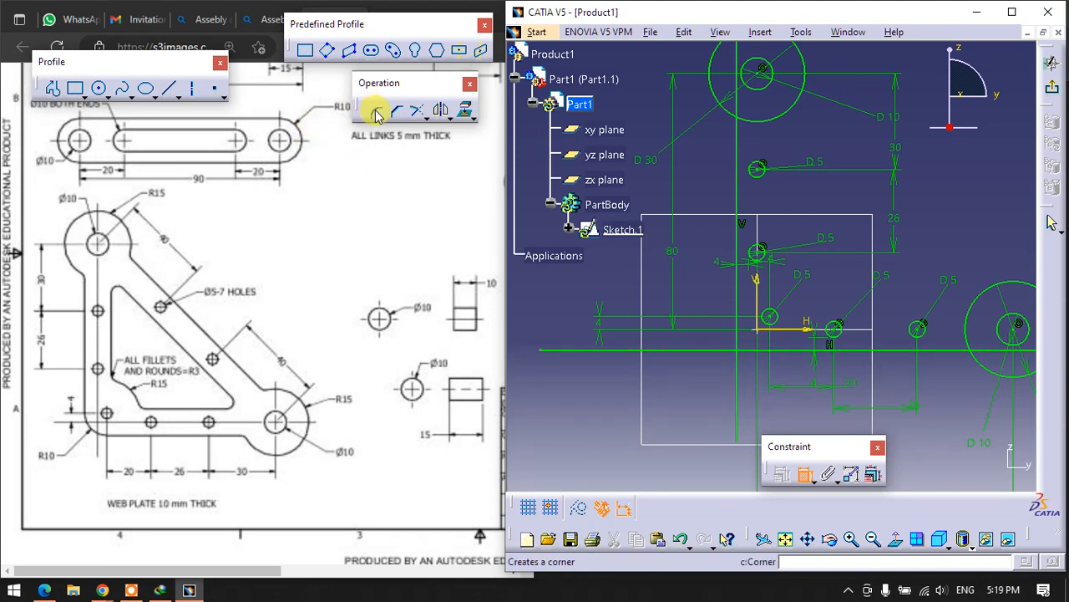
- Round the corner between the plate's vertical and horizontal edge lines and set the corner radius to 10 mm
click(737, 336)
click(746, 350)
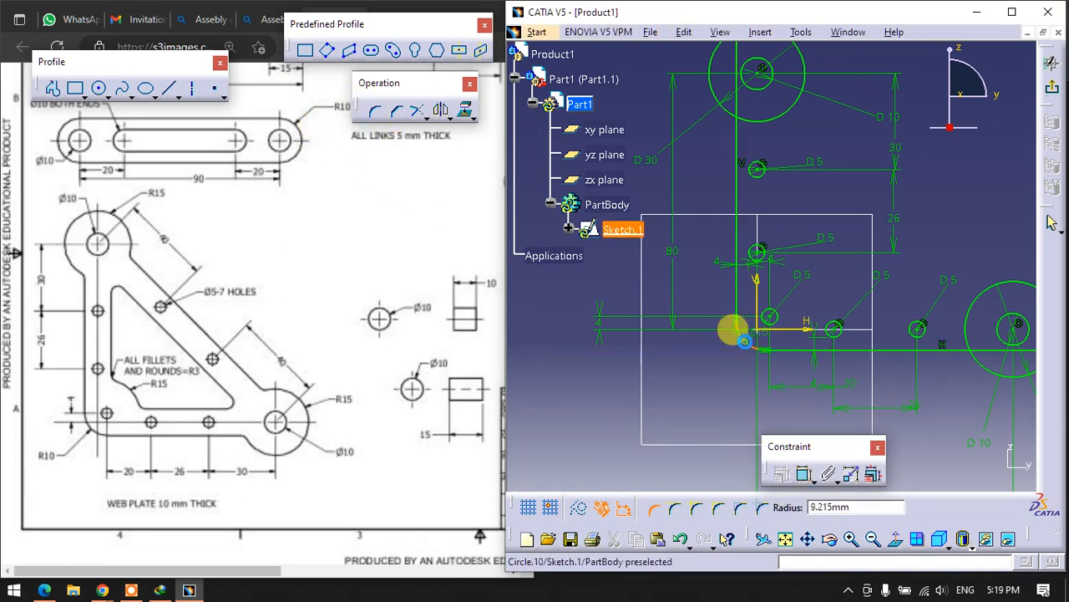
click(738, 335)
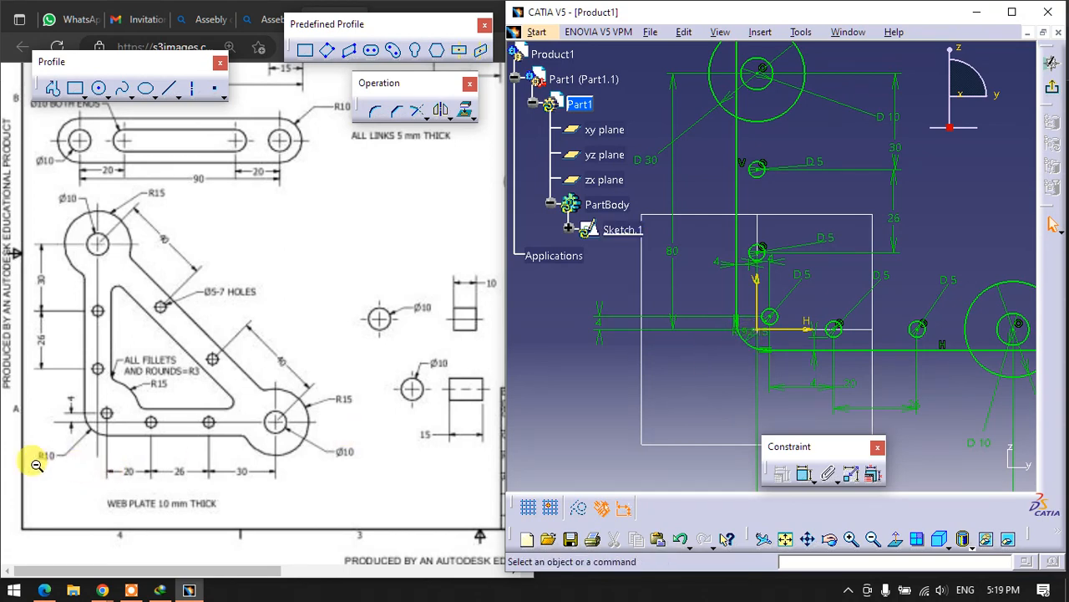
drag(750, 331, 676, 366)
click(690, 396)
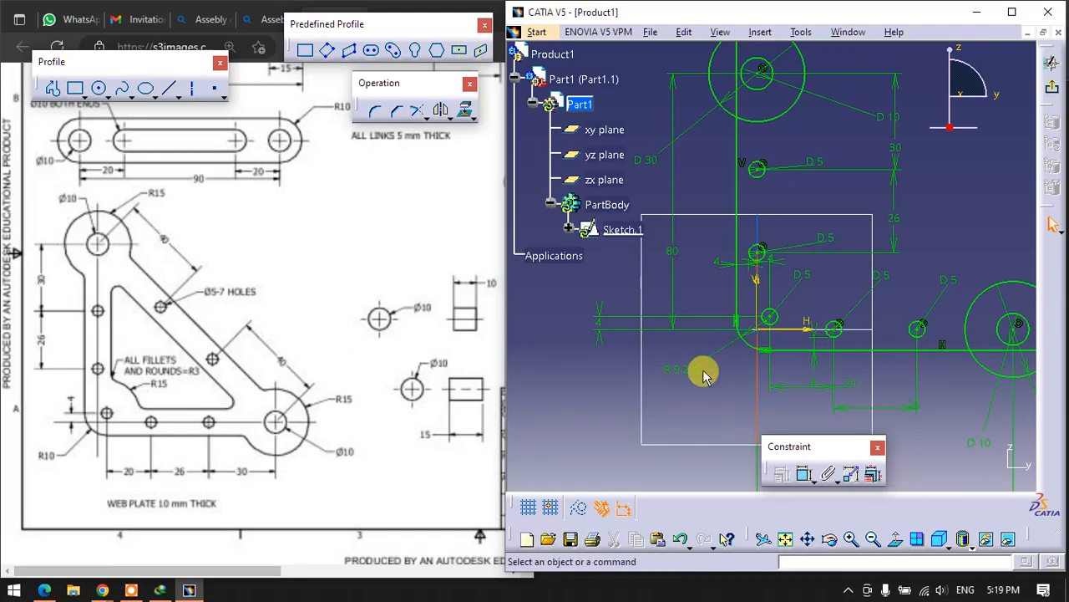
double_click(678, 362)
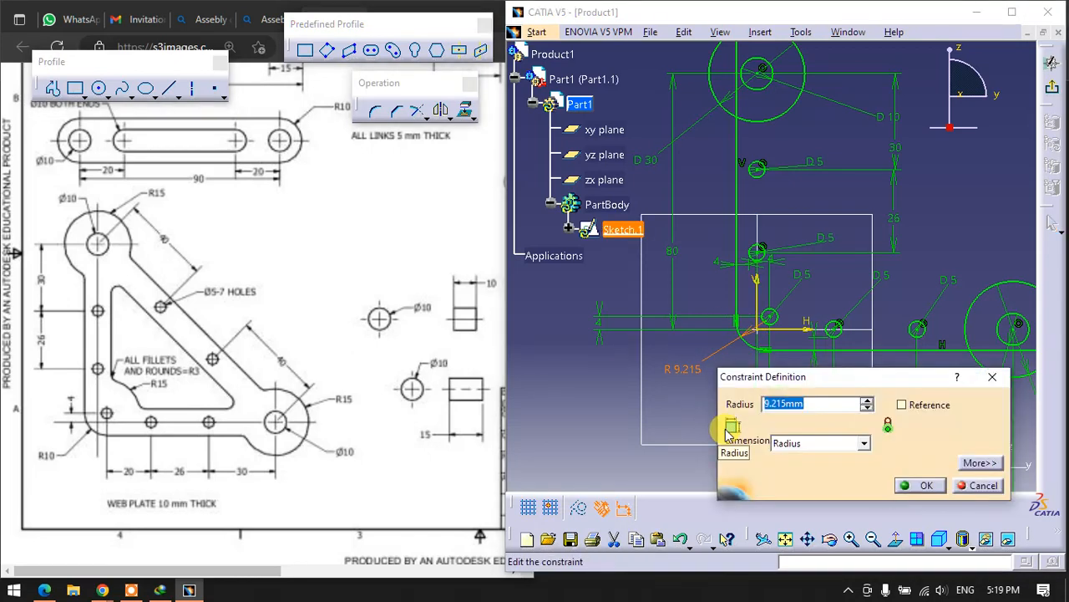
key(Return)
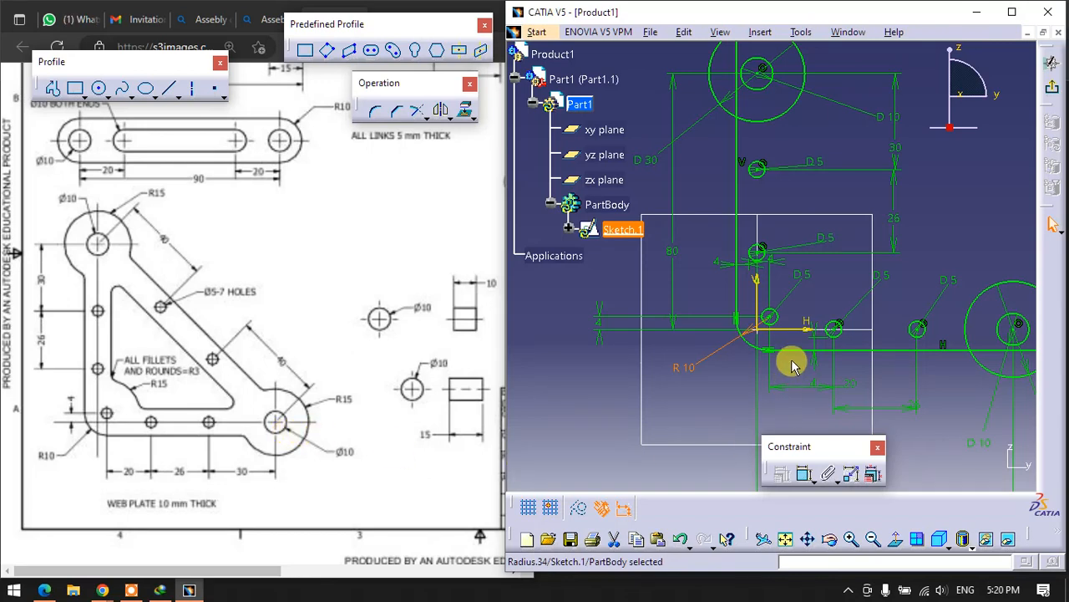
- Draw a diagonal line connecting the centres of the upper and the lower end circles
mouse_move(788, 358)
middle_down()
mouse_move(741, 375)
mouse_move(711, 412)
middle_up()
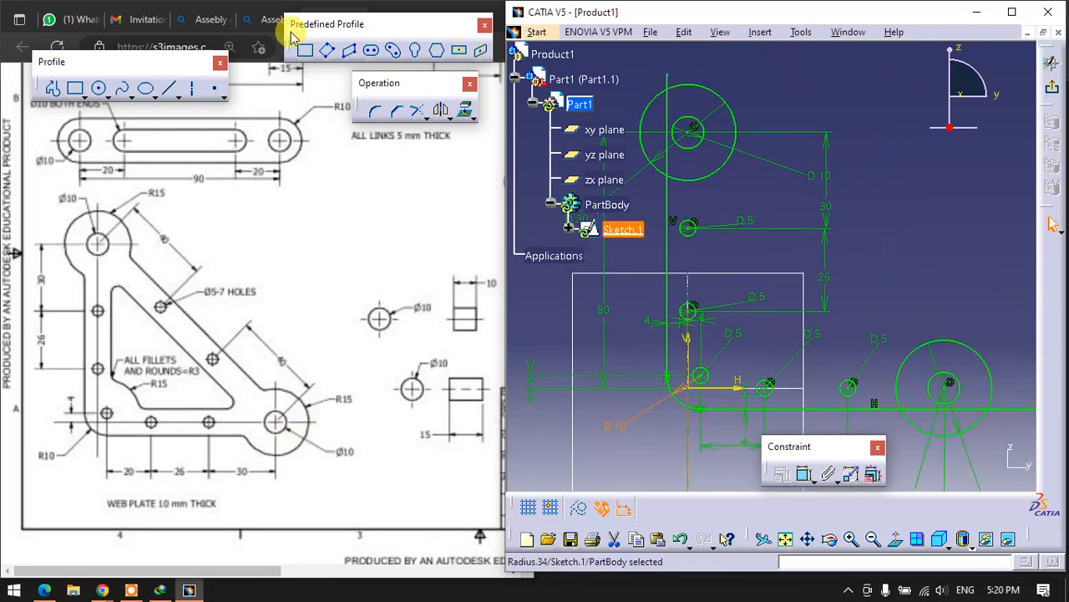
click(53, 87)
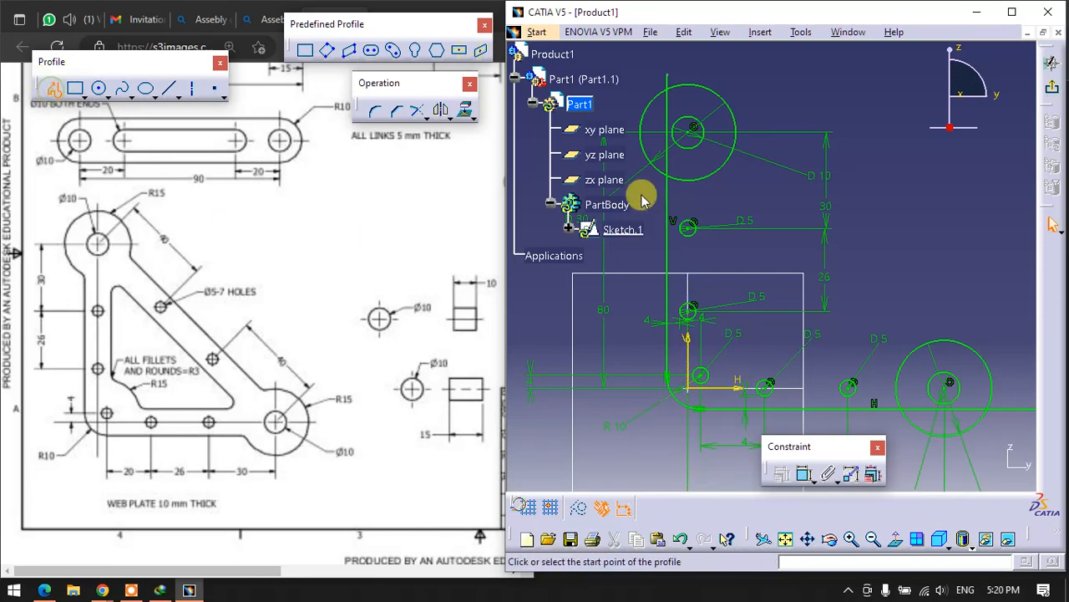
click(692, 133)
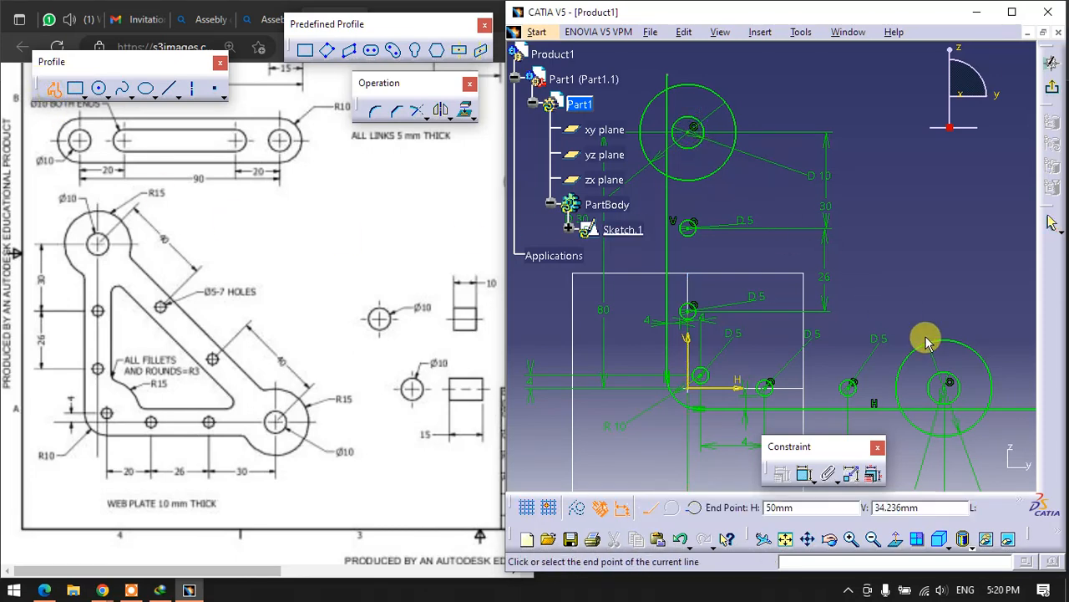
click(950, 389)
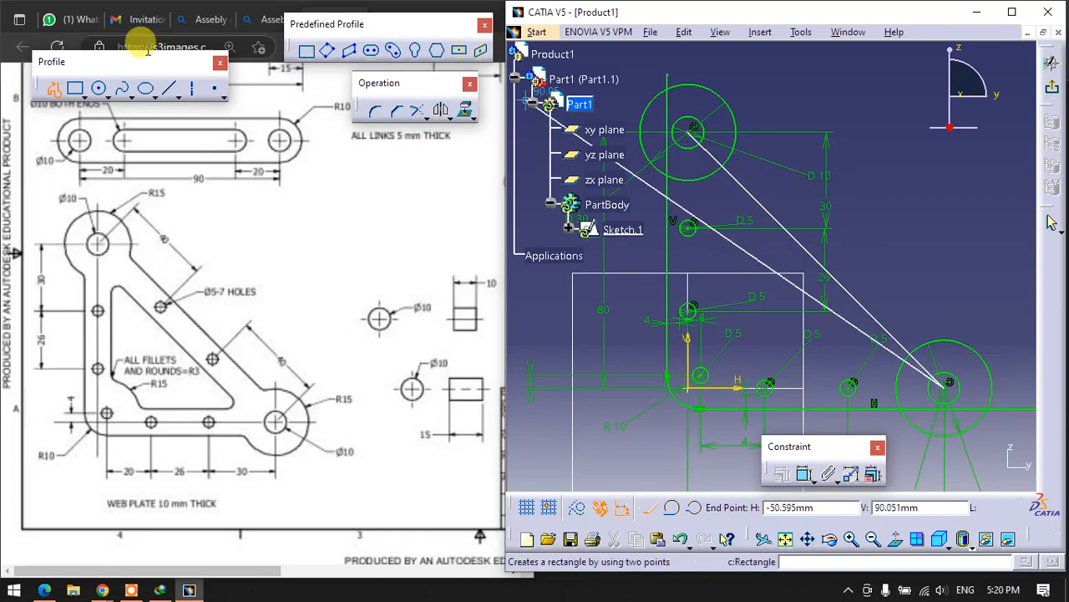
key(Escape)
click(834, 202)
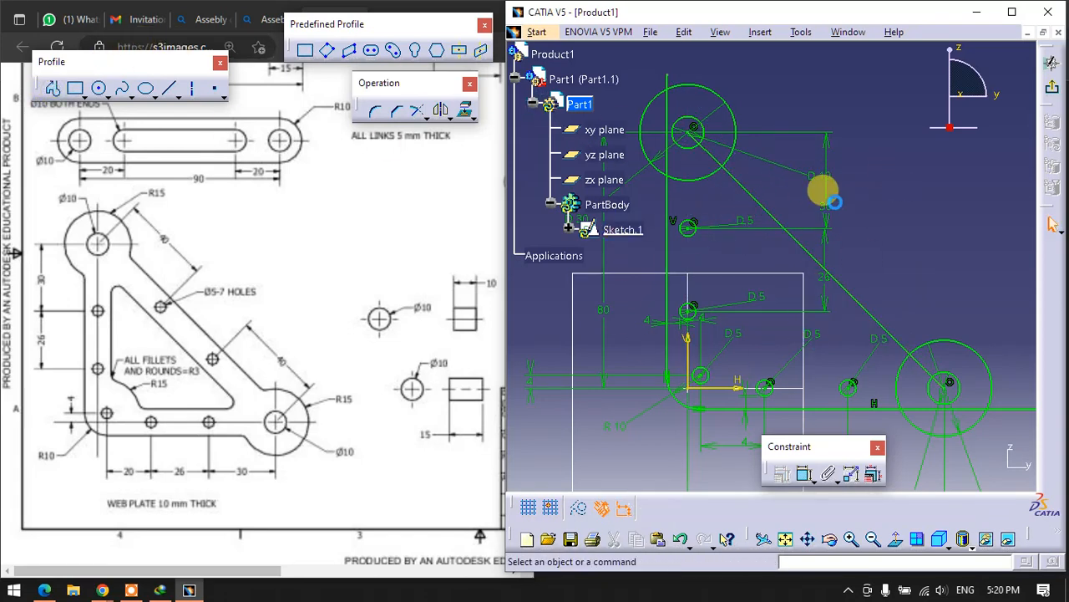
- Turn the diagonal line between the end circle centres into a construction element
click(752, 195)
right_click(752, 196)
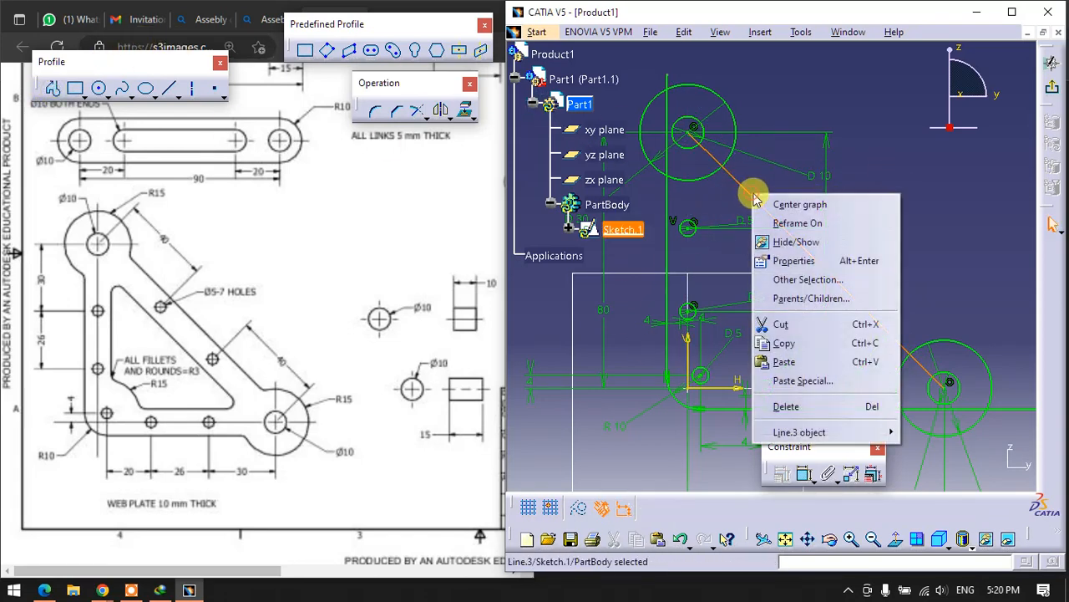
mouse_move(802, 432)
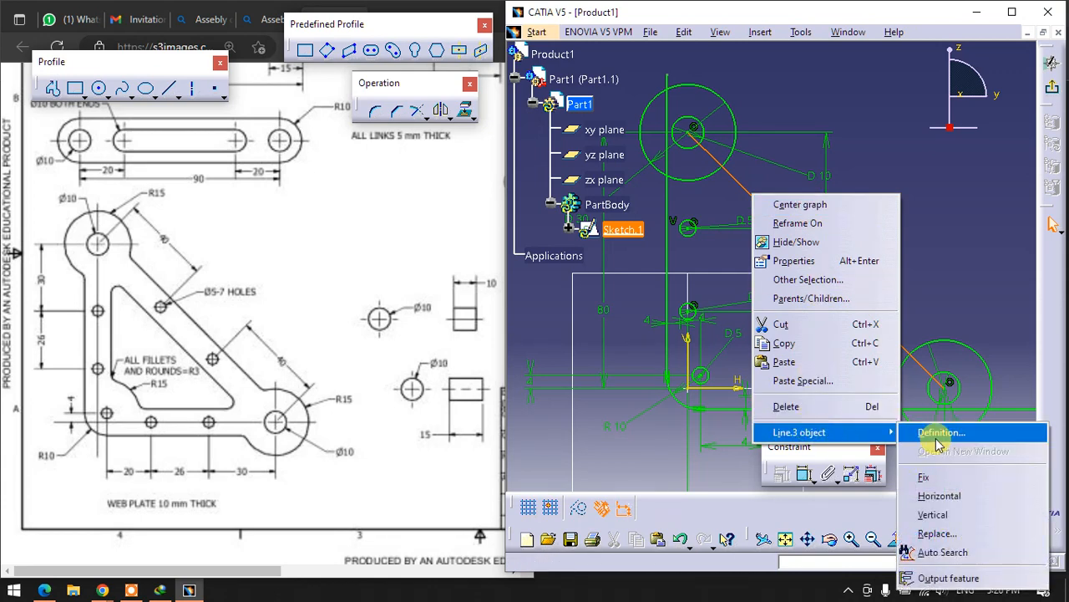
click(913, 435)
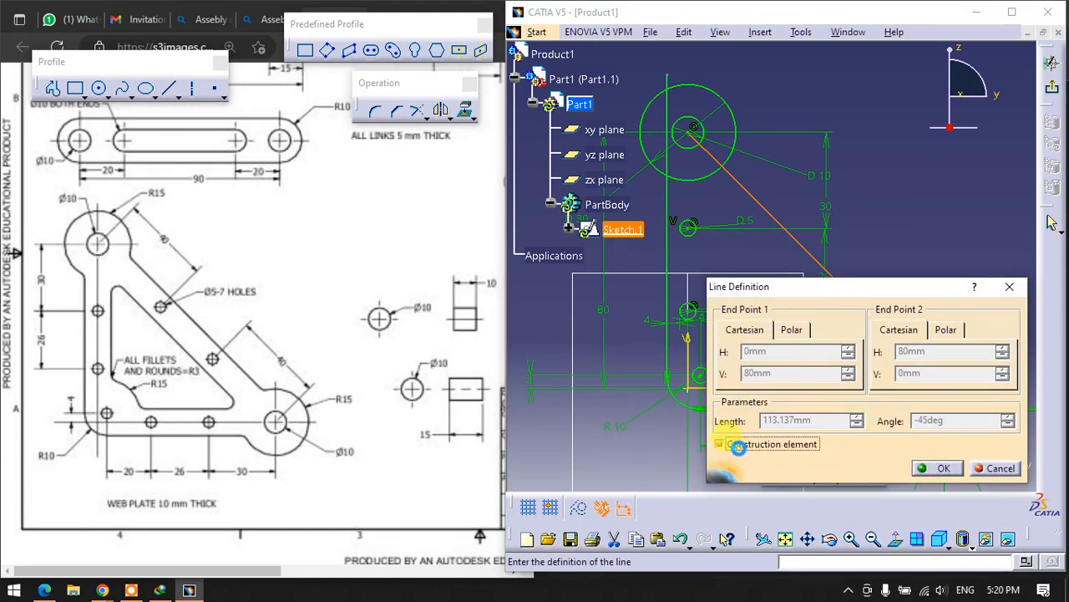
click(940, 469)
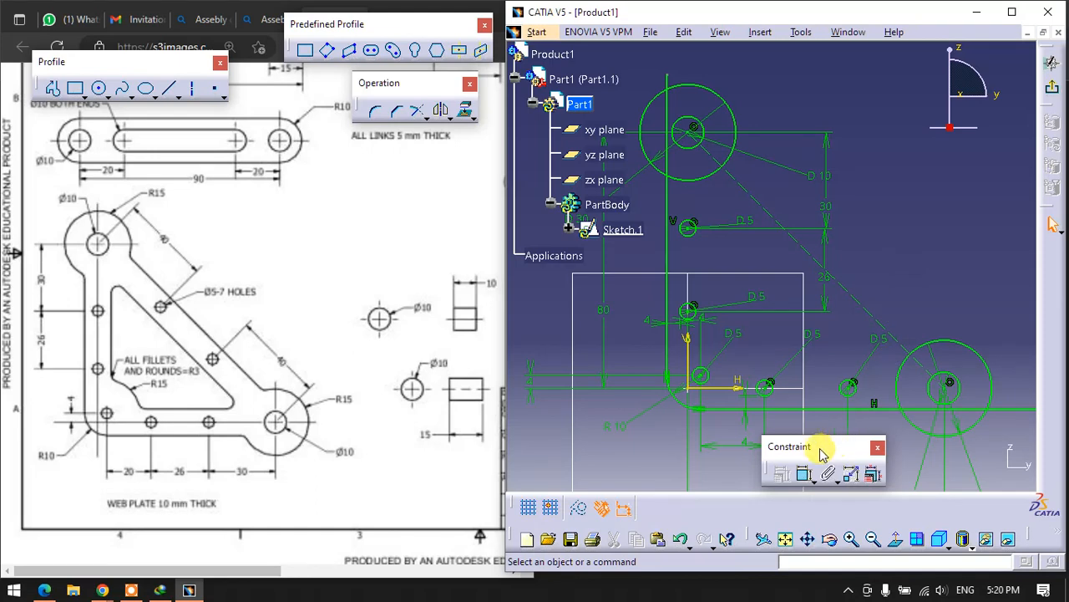
- Draw the plate's outer diagonal edge parallel to the construction line, from inside the upper 30 mm circle to beyond the lower one
drag(794, 442, 830, 447)
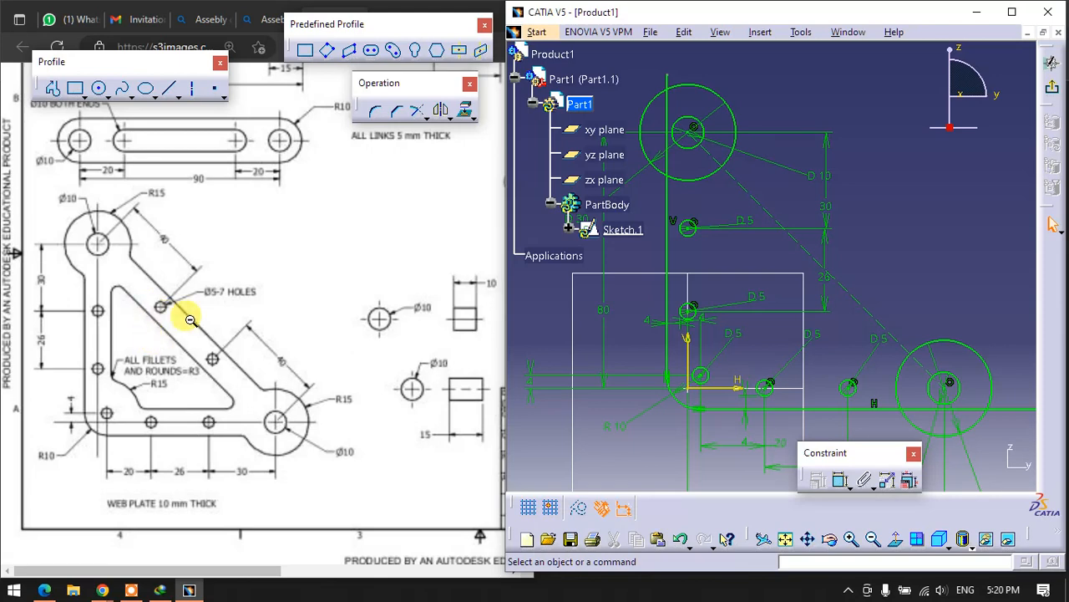
click(169, 87)
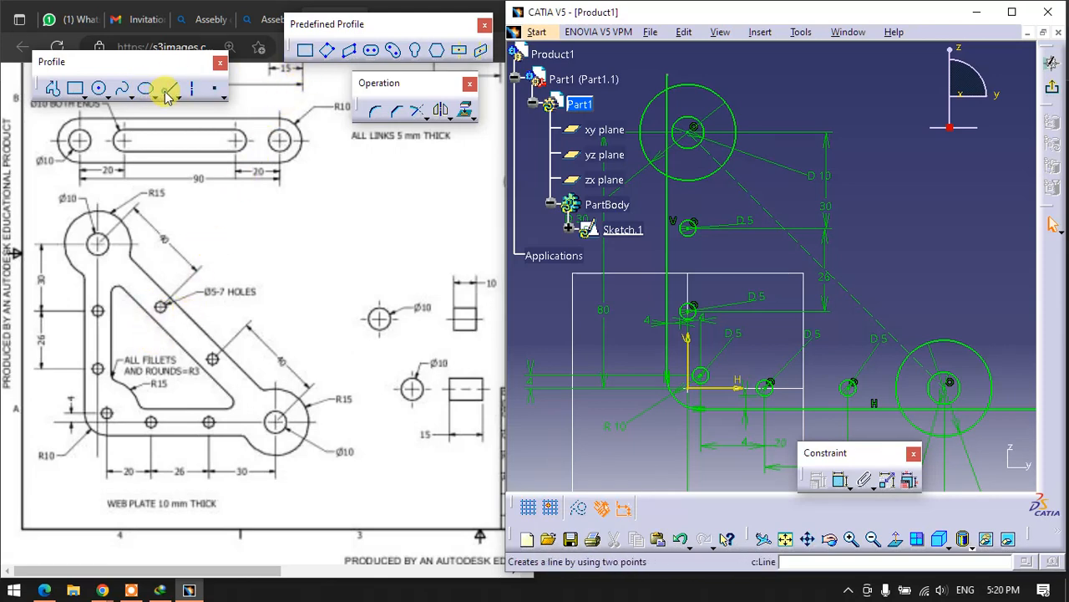
click(689, 97)
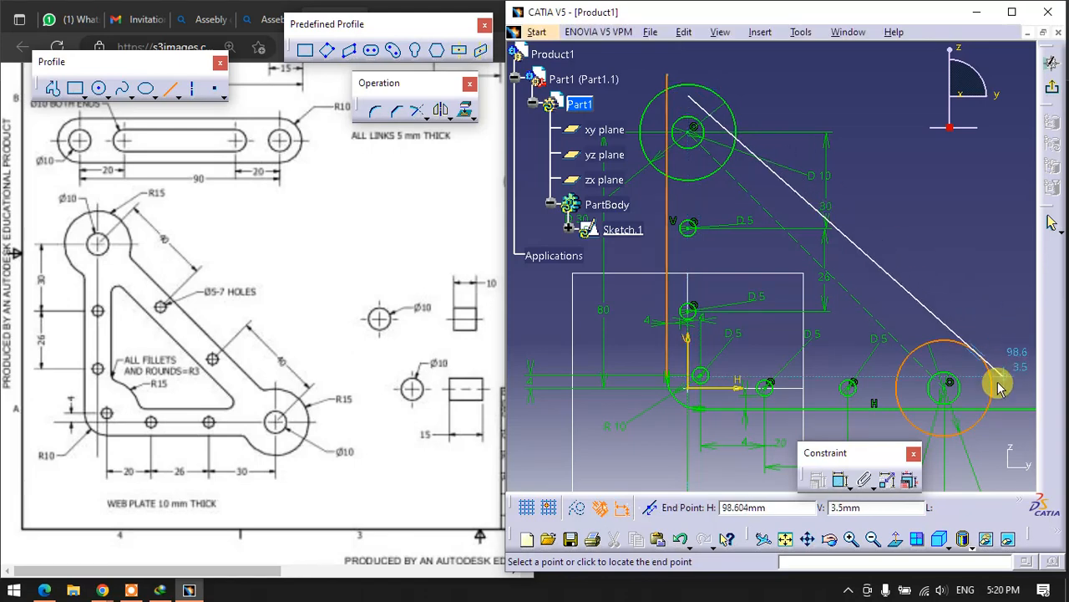
click(1018, 424)
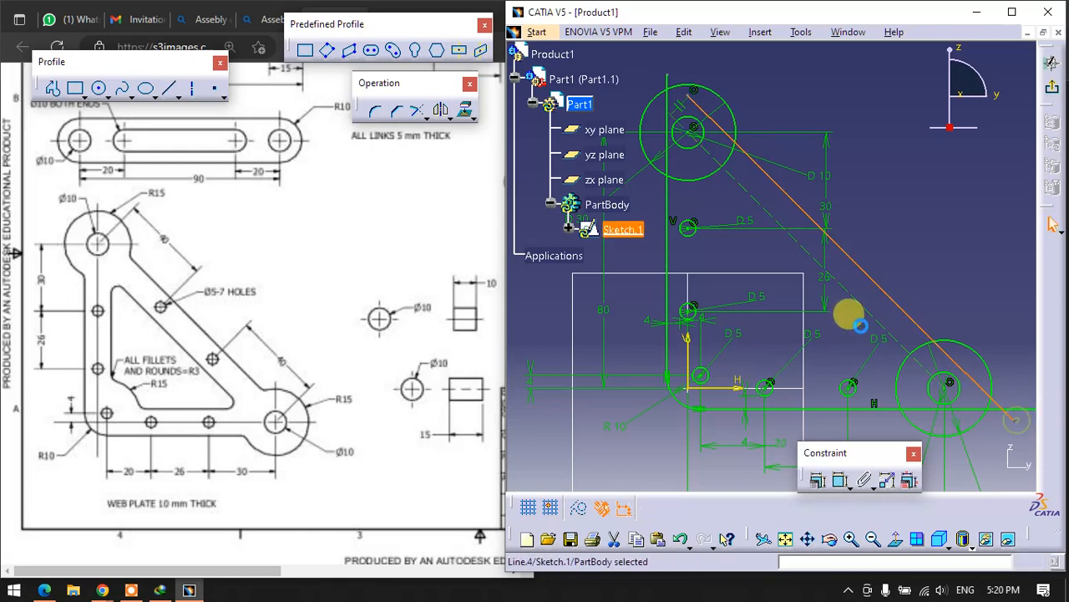
click(908, 230)
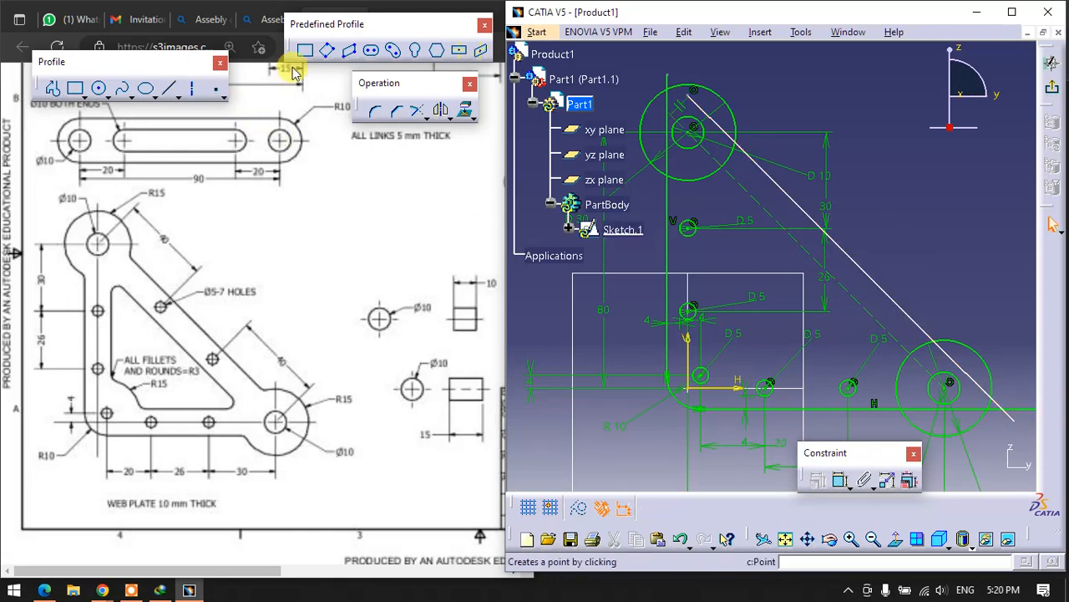
click(98, 88)
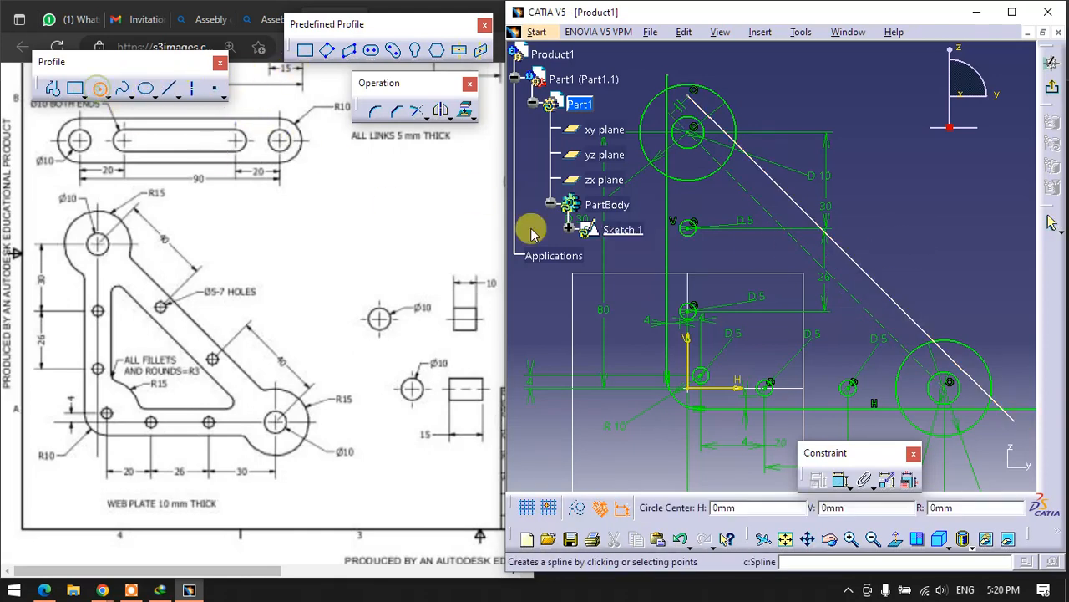
click(797, 224)
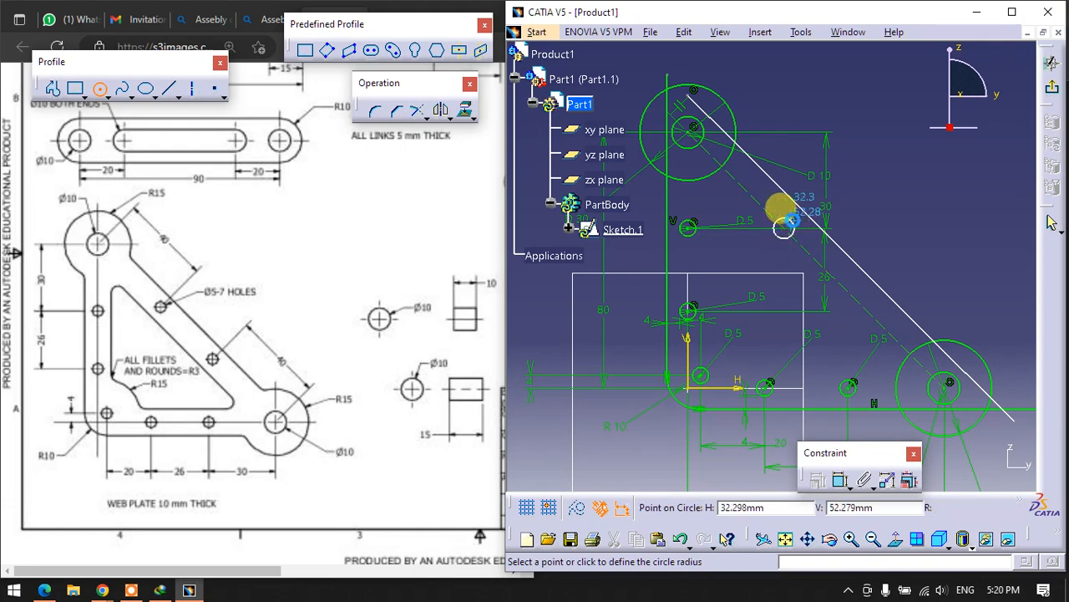
click(791, 218)
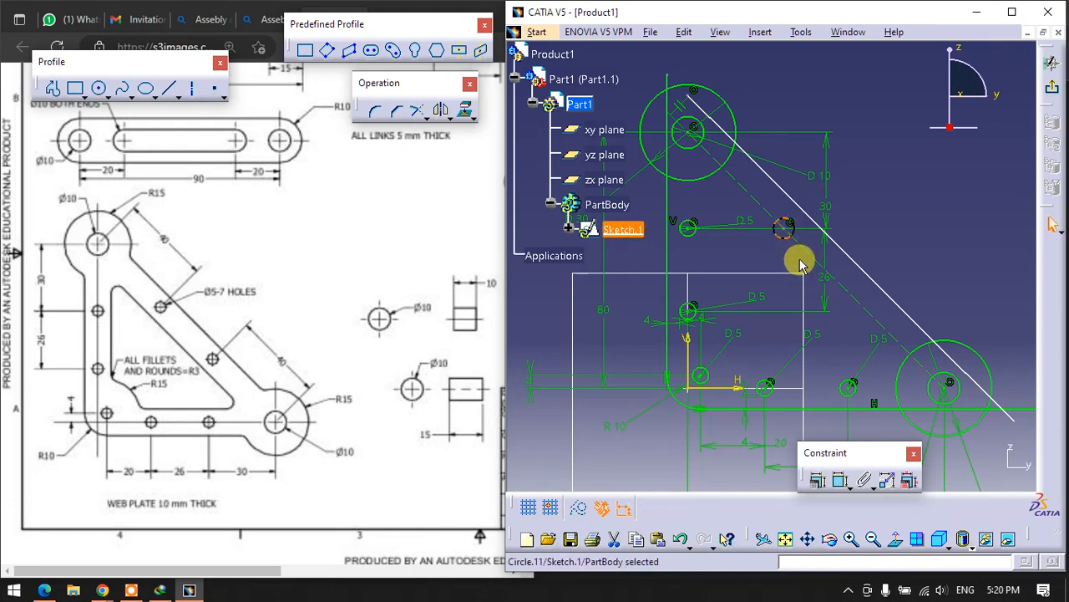
key(ctrl+z)
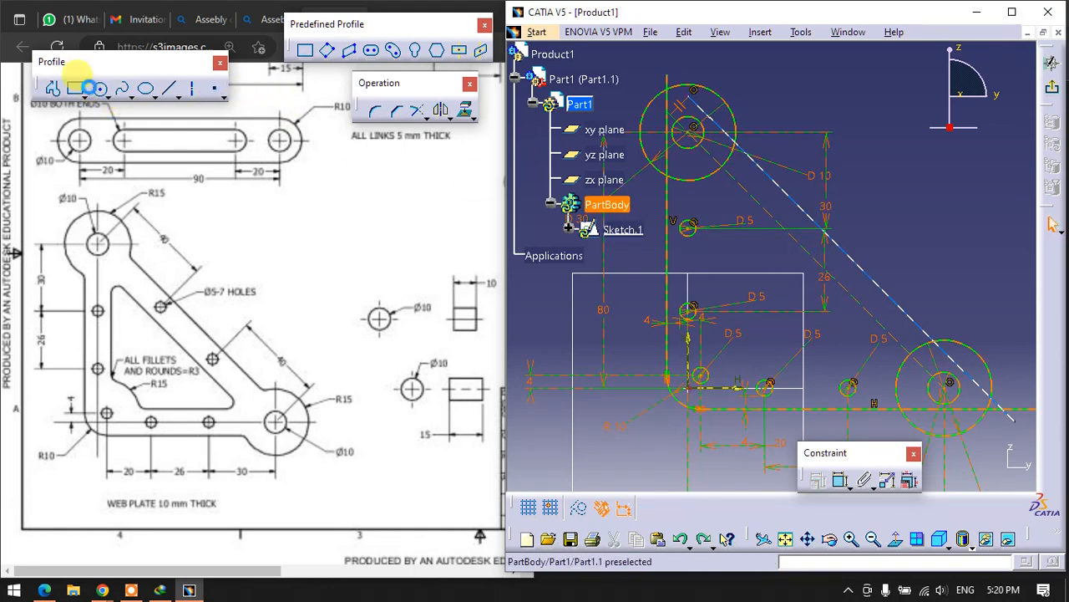
- Sketch two small hole circles centred on the diagonal construction line between the end circles
click(99, 88)
click(807, 246)
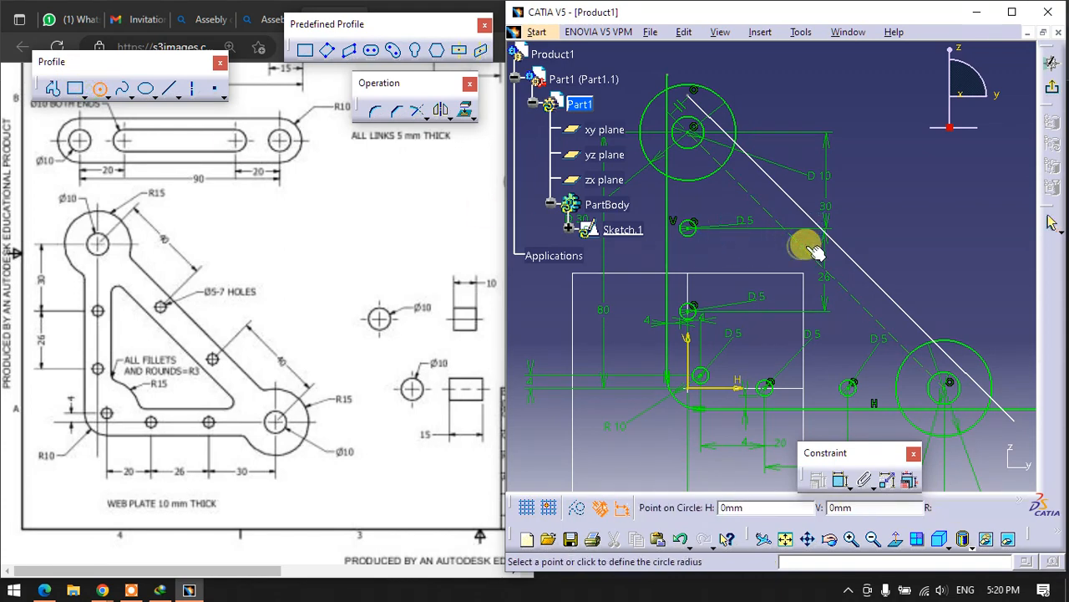
click(807, 241)
click(860, 297)
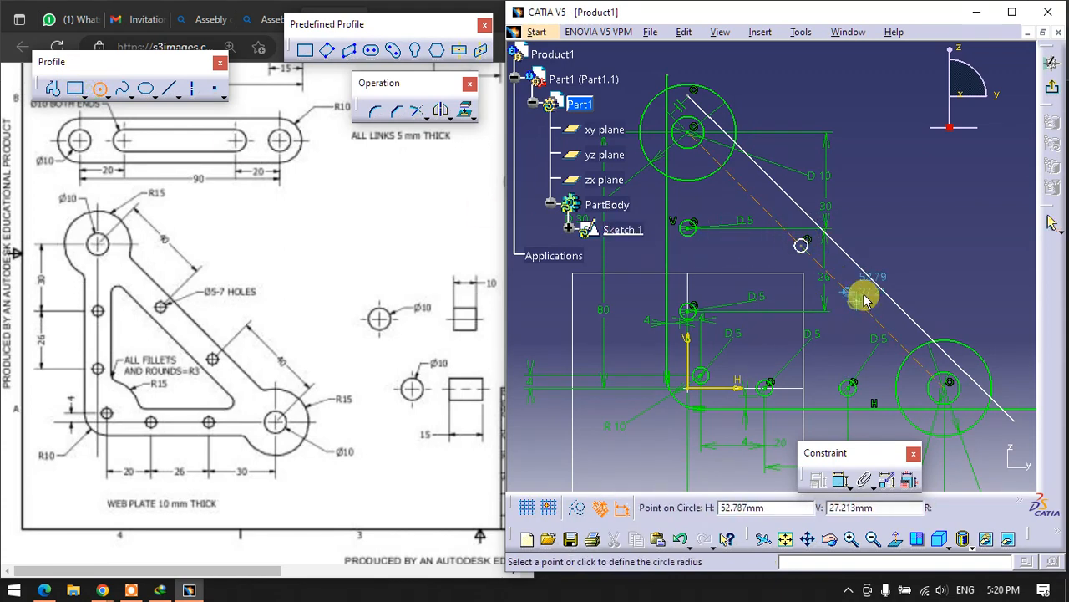
click(867, 299)
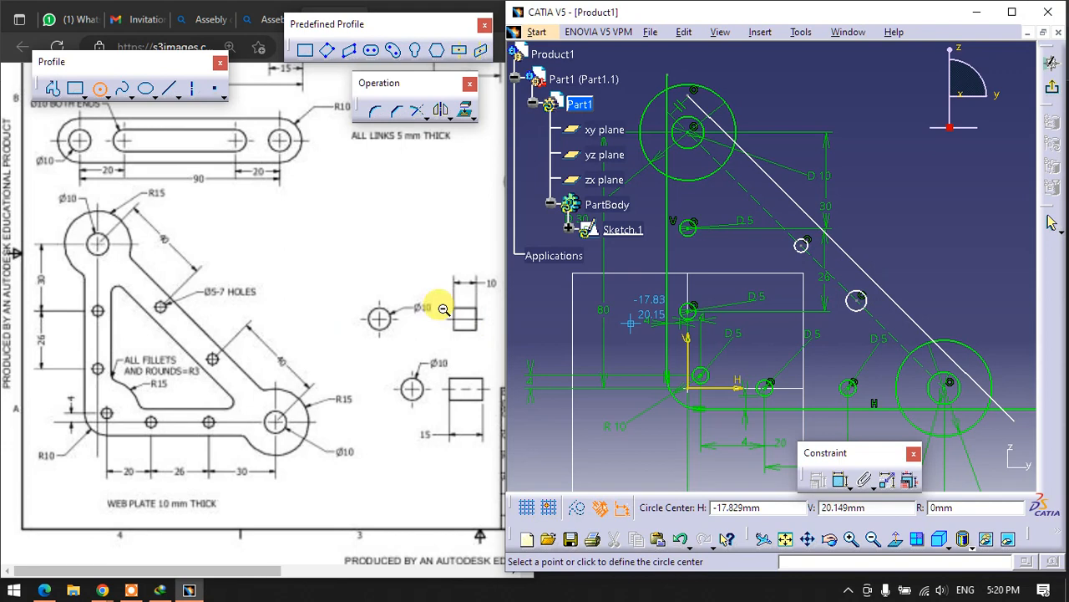
- Dimension the upper of the two small hole circles on the diagonal construction line with a 5 mm diameter
click(848, 481)
click(844, 479)
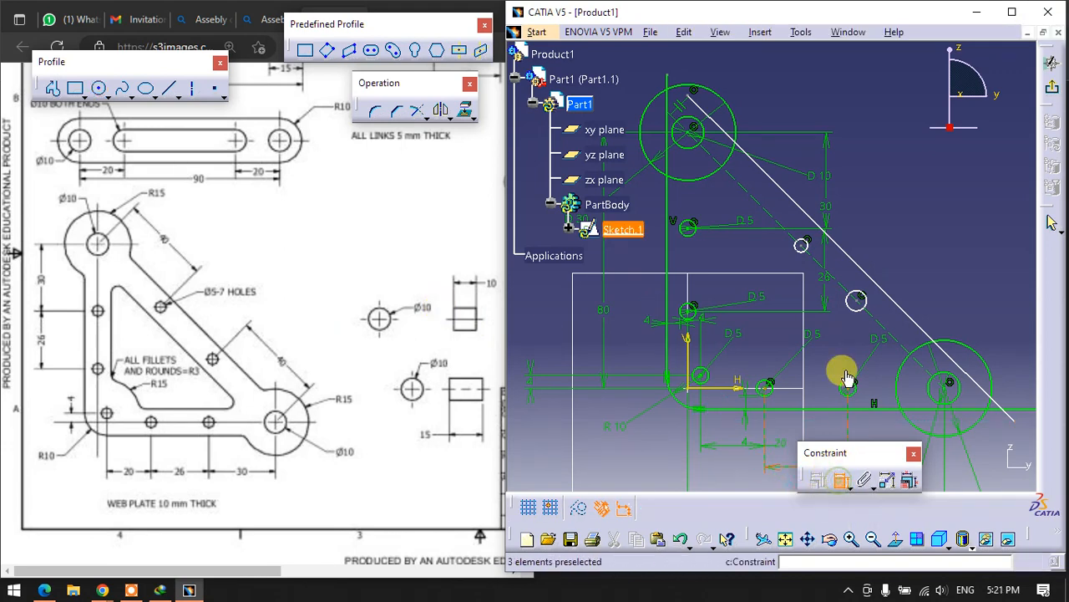
click(807, 242)
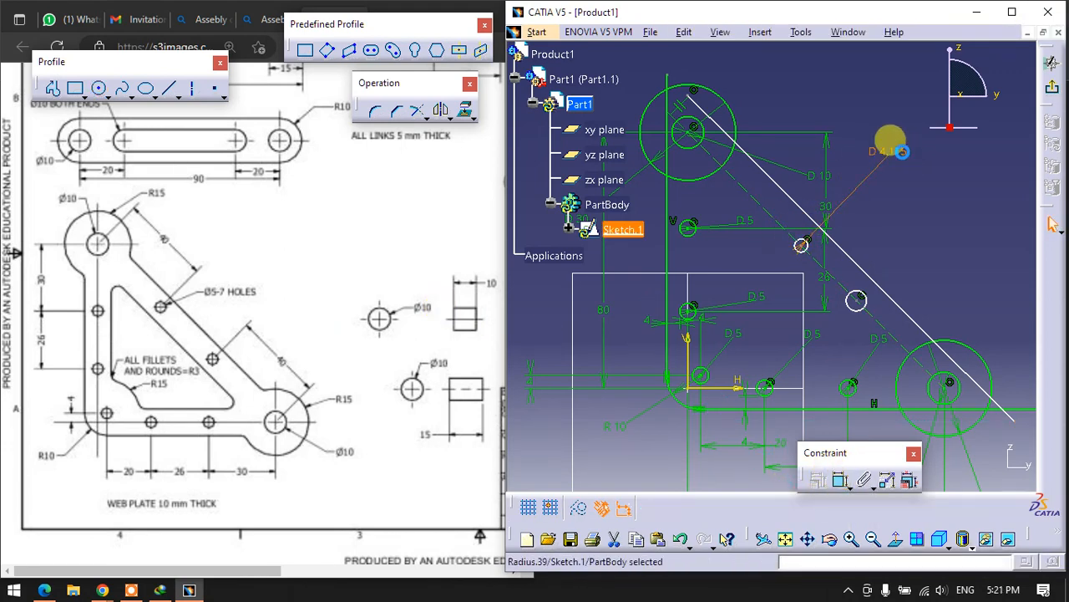
double_click(938, 184)
text(5)
key(Return)
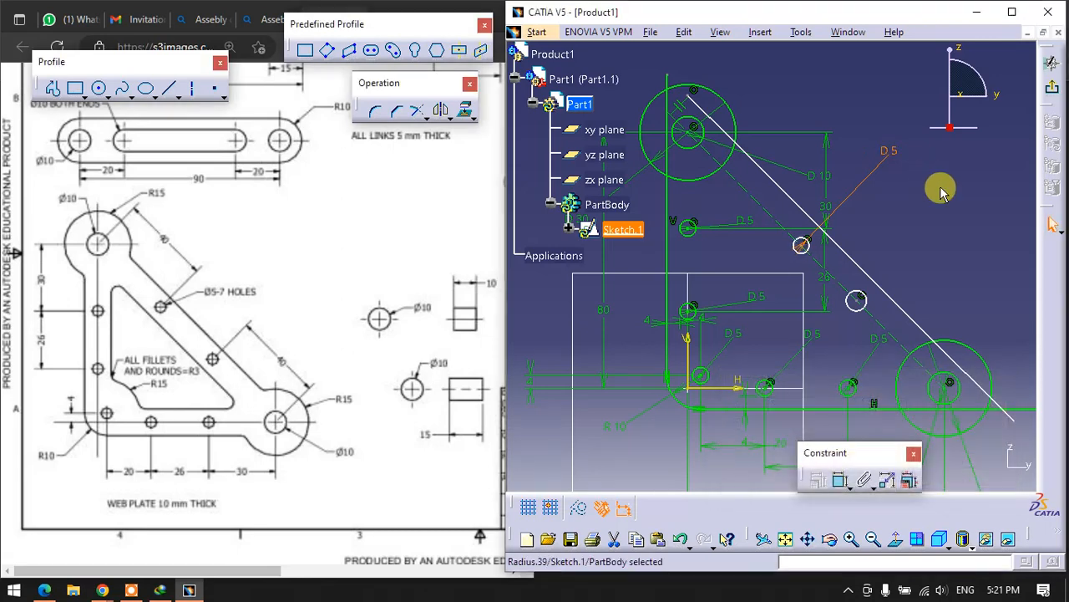
- Dimension the lower small hole circle on the diagonal construction line with a 5 mm diameter
click(840, 480)
click(857, 299)
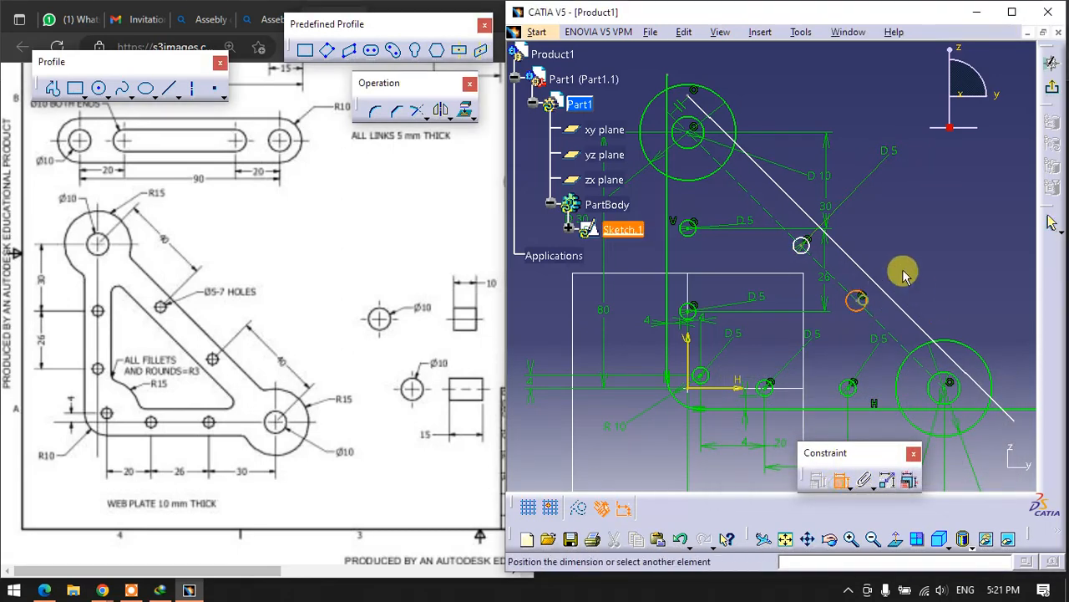
click(934, 251)
double_click(936, 249)
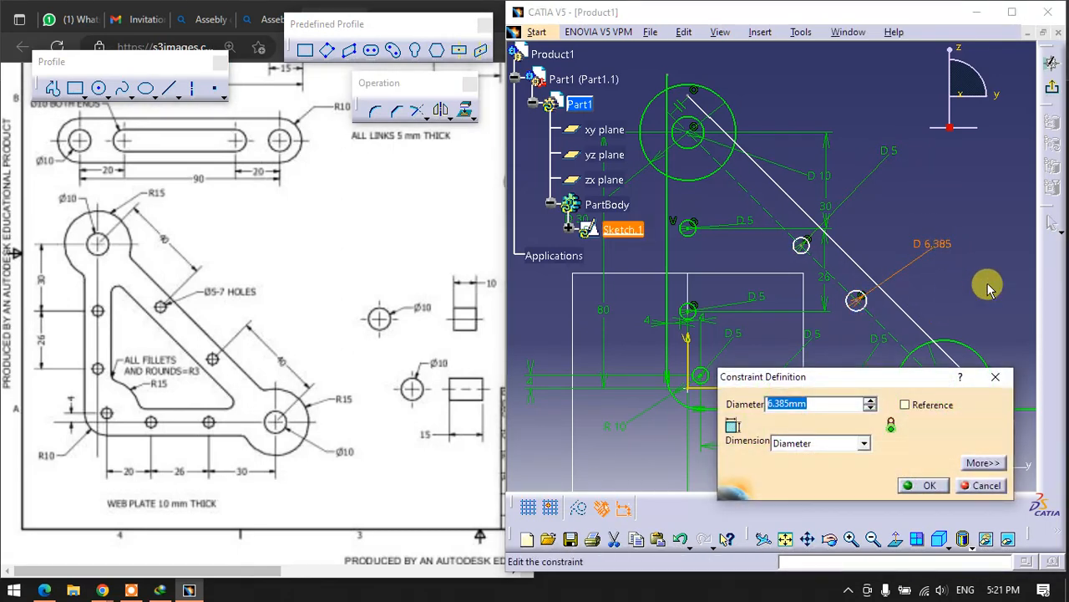
text(5)
key(Return)
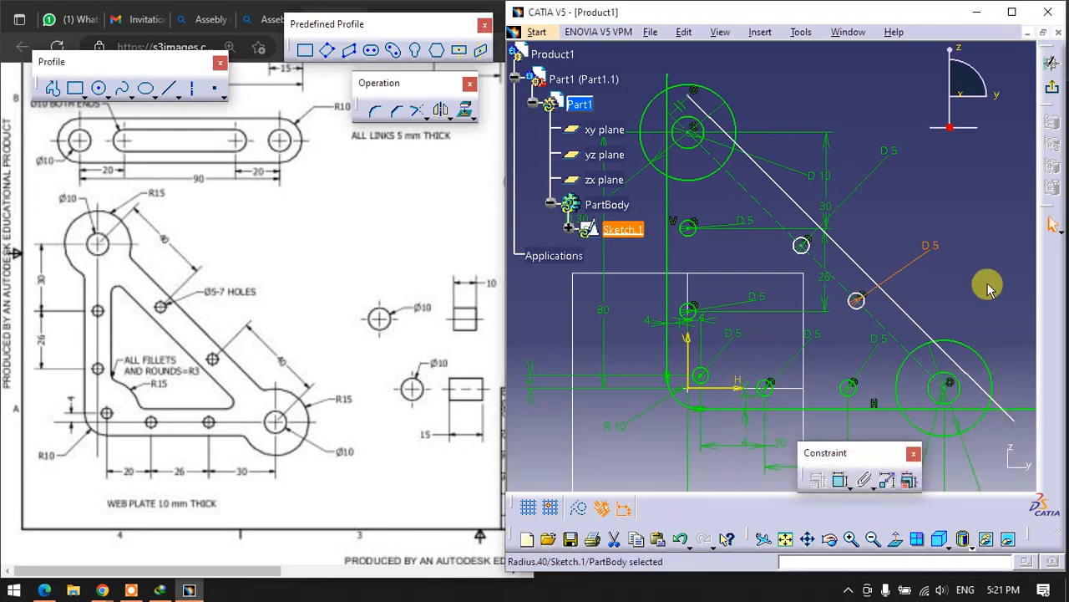
click(961, 308)
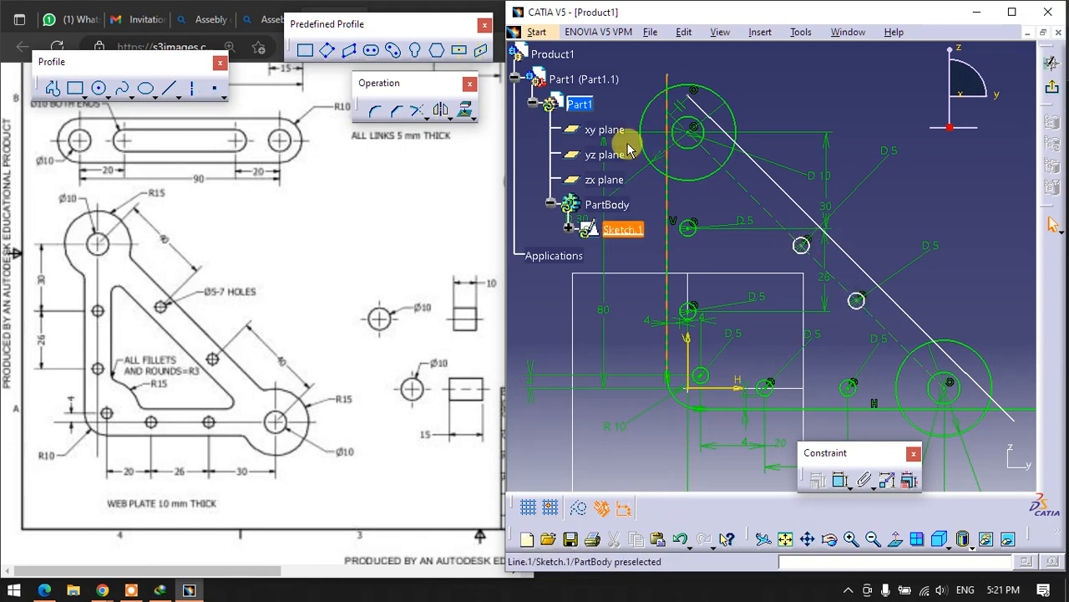
- Constrain the upper diagonal hole's centre to 40 mm from the centre of the upper end circles
click(840, 480)
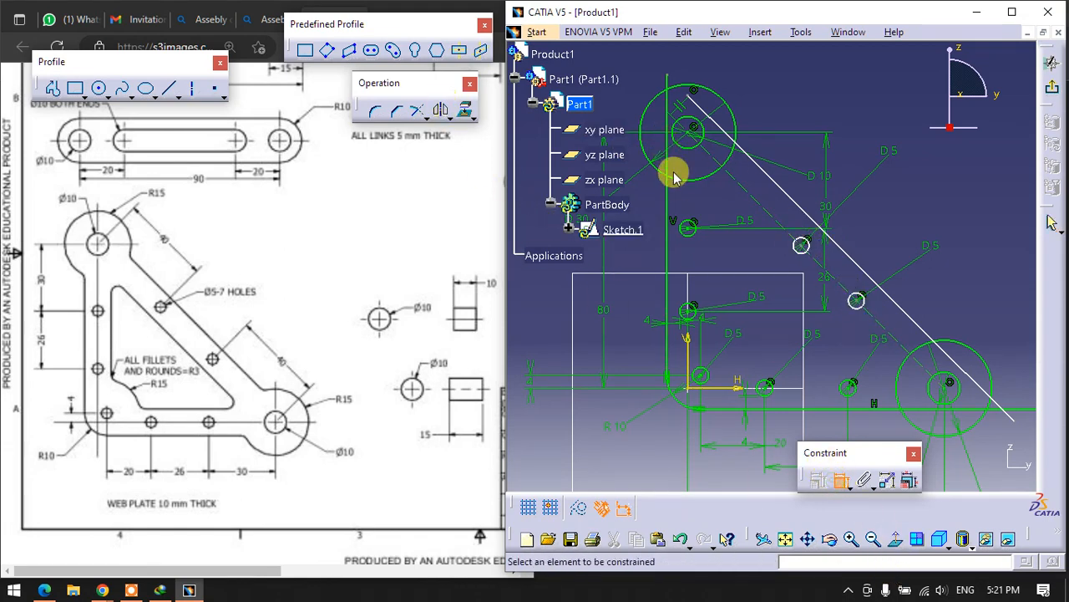
click(801, 247)
click(853, 107)
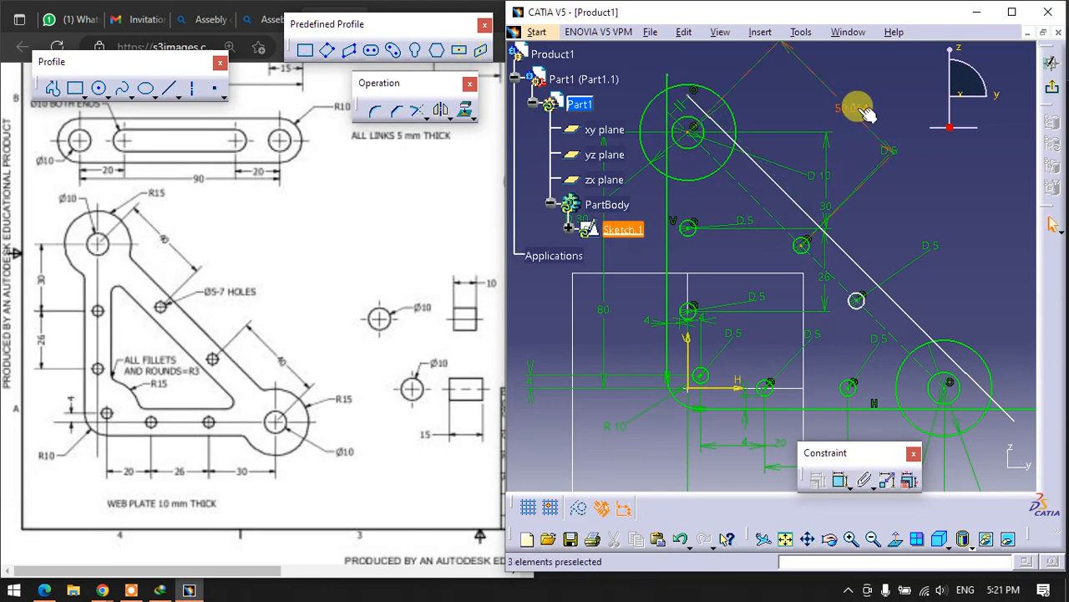
double_click(847, 98)
key(Return)
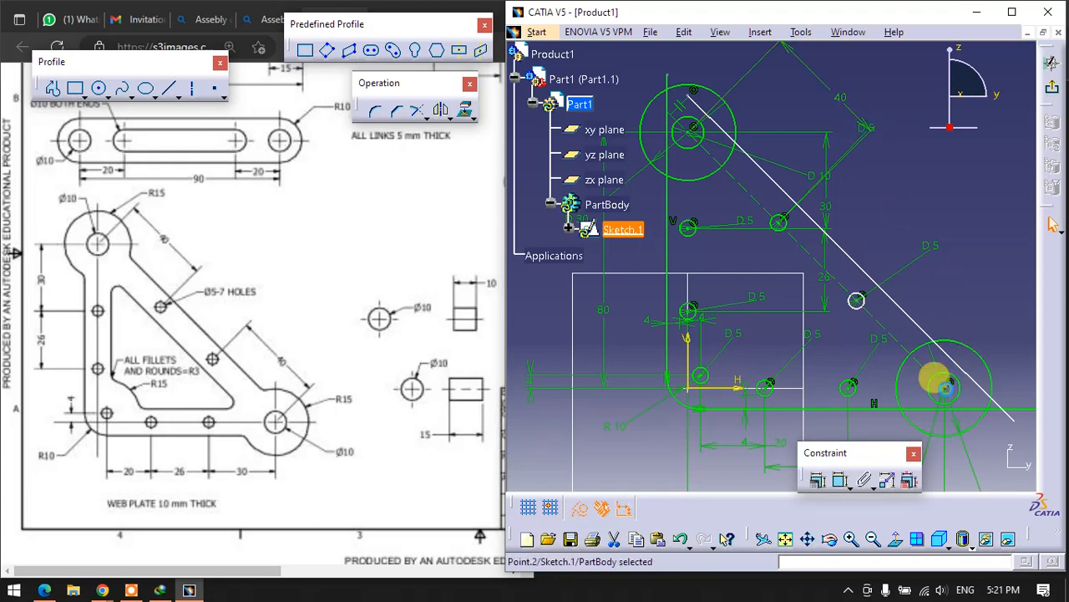
- Constrain the lower diagonal hole's centre to 40 mm from the centre of the lower end circles
click(840, 479)
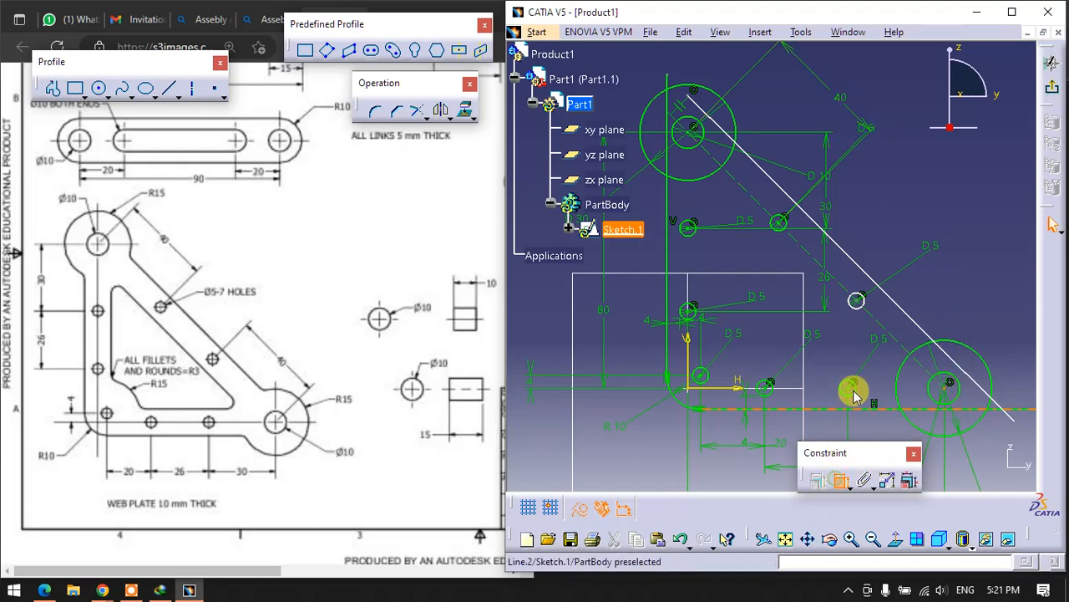
click(857, 301)
click(1012, 240)
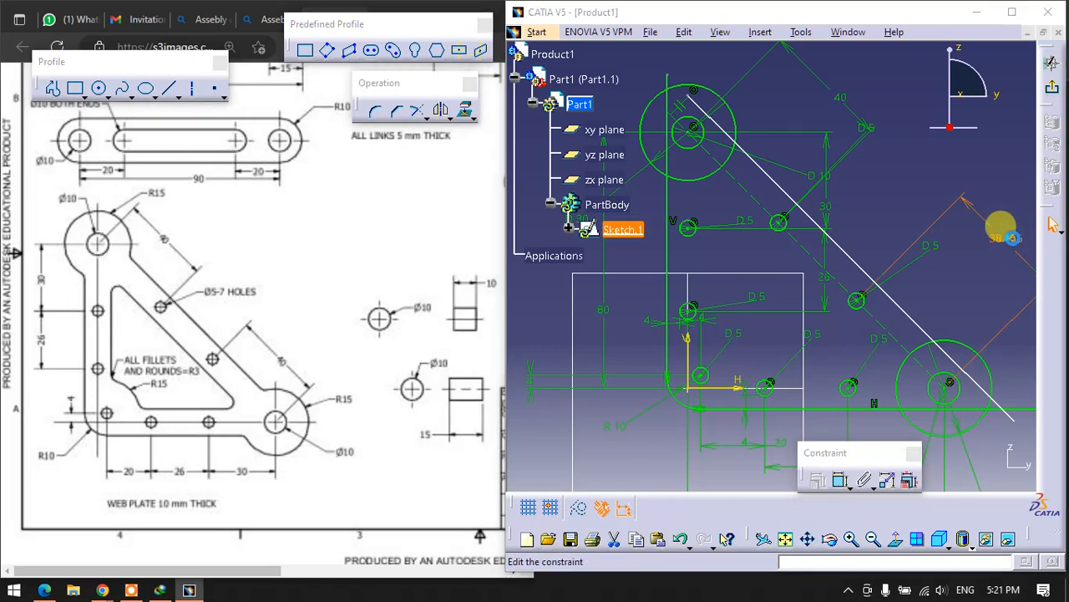
double_click(1011, 241)
text(40)
key(Return)
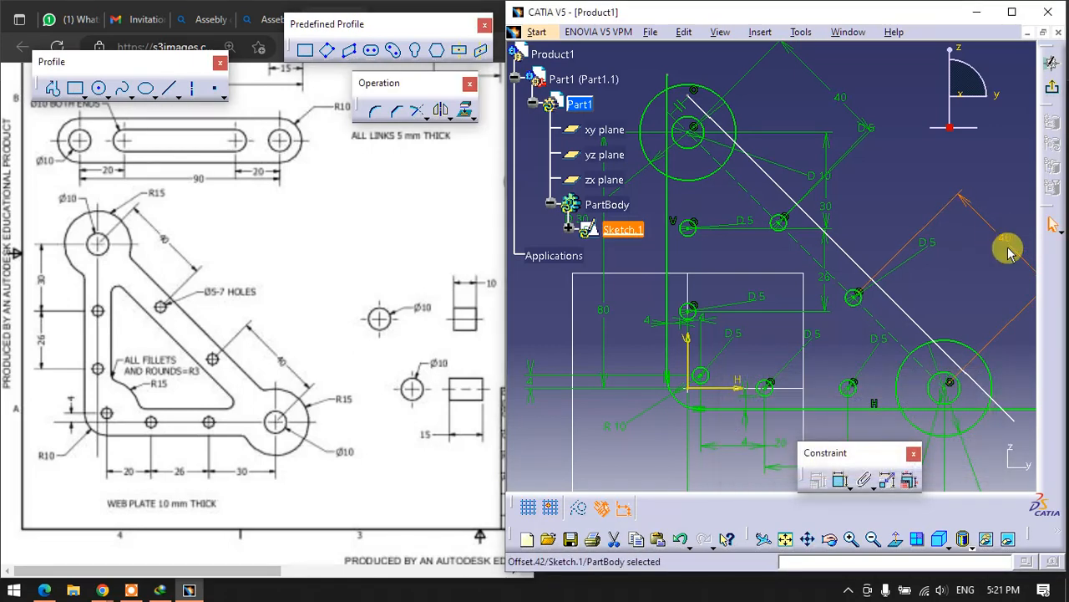
- Constrain the plate's outer diagonal edge to a 4 mm distance from the lower diagonal hole
click(841, 480)
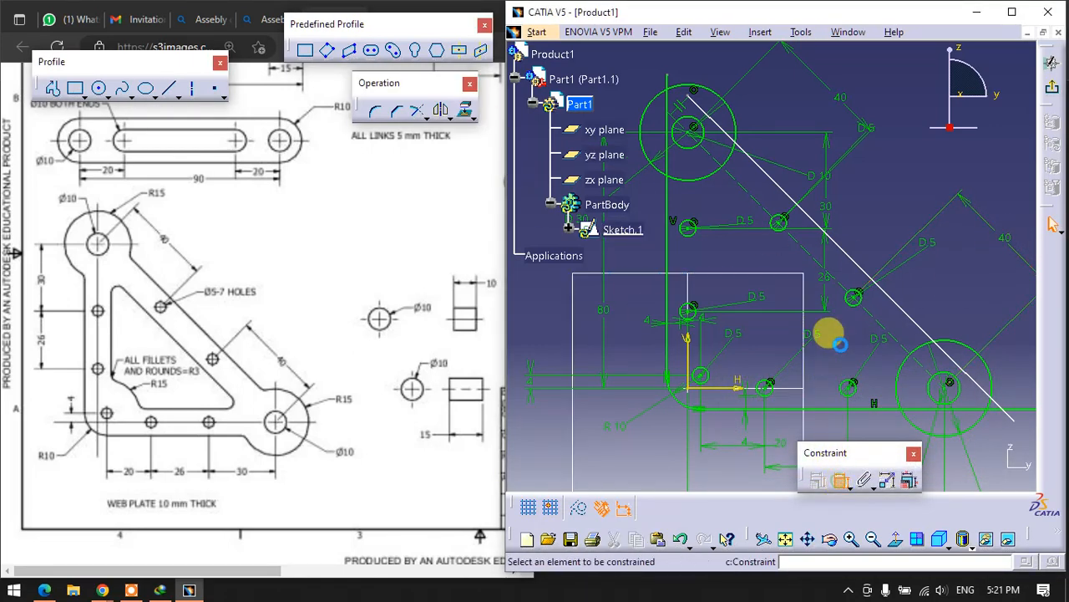
click(853, 296)
click(896, 298)
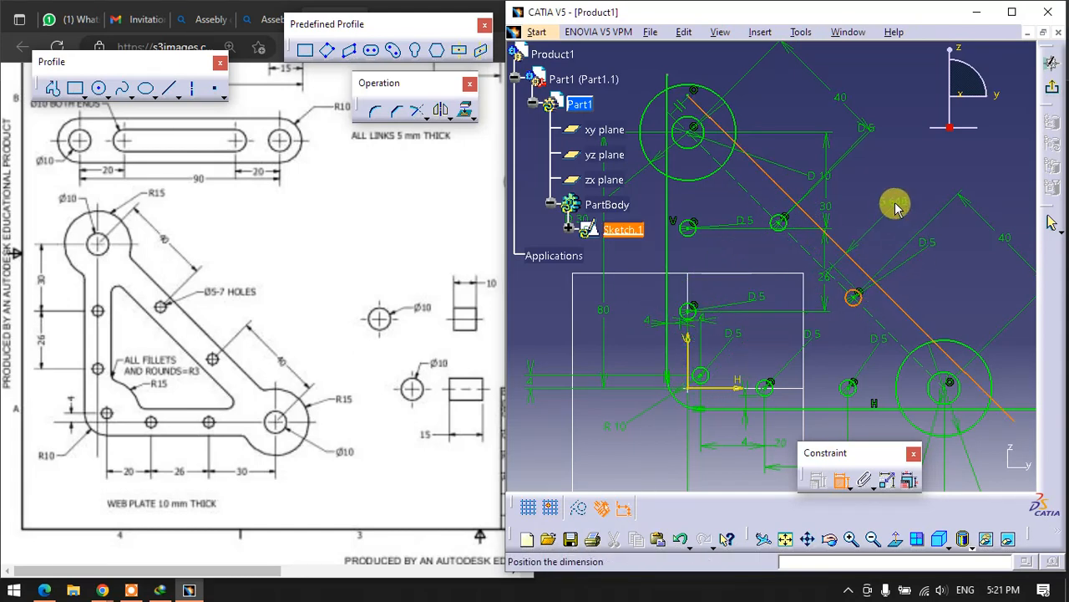
click(898, 203)
double_click(903, 204)
text(4mm)
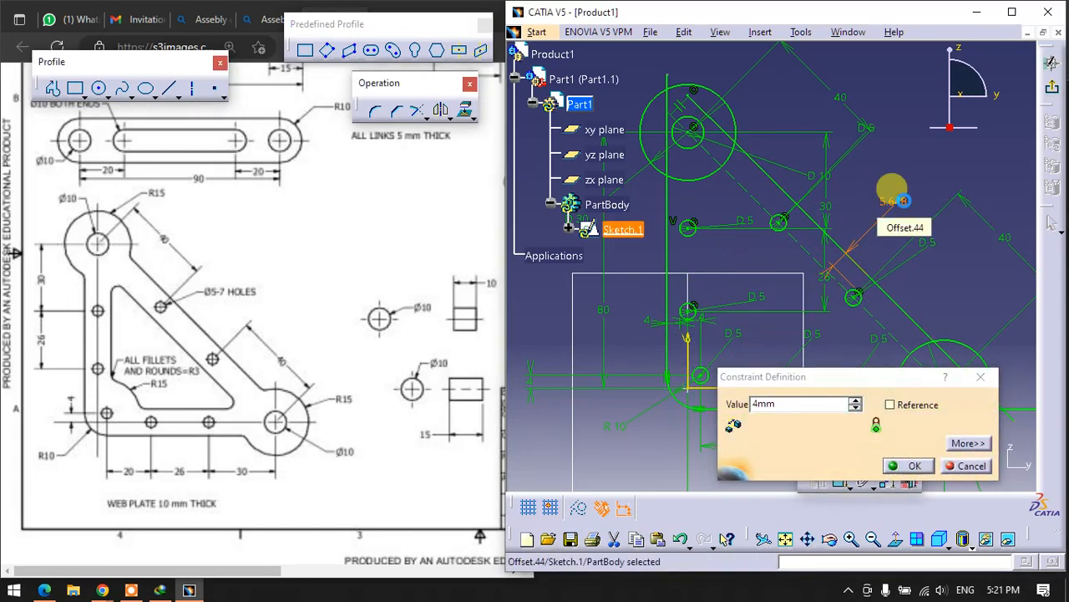
key(Return)
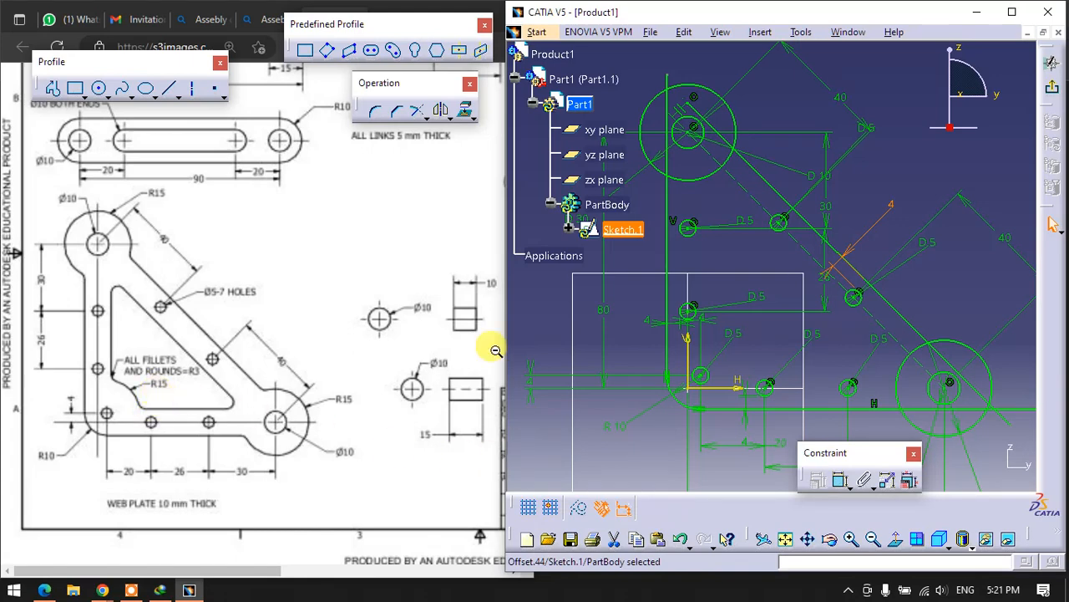
- Sketch a circle centred on the sketch origin and set its diameter to 30 mm
click(98, 88)
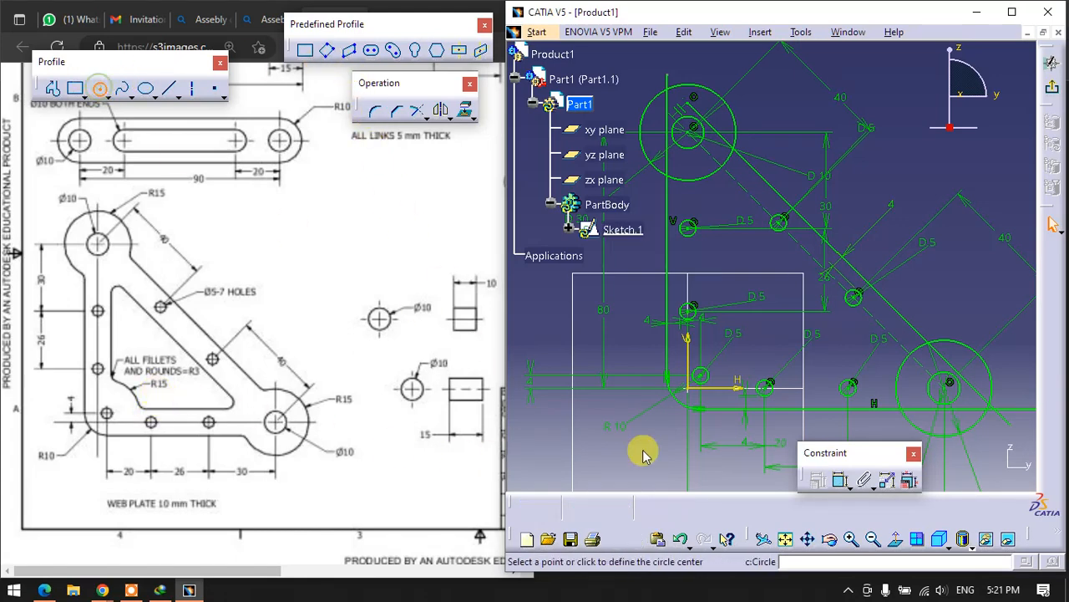
click(690, 387)
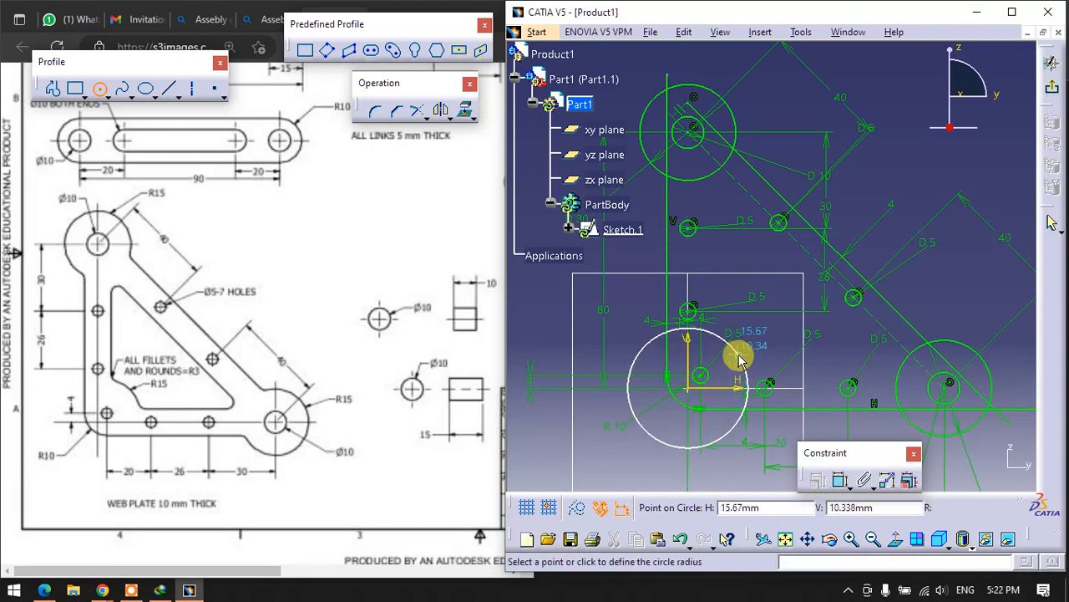
click(739, 359)
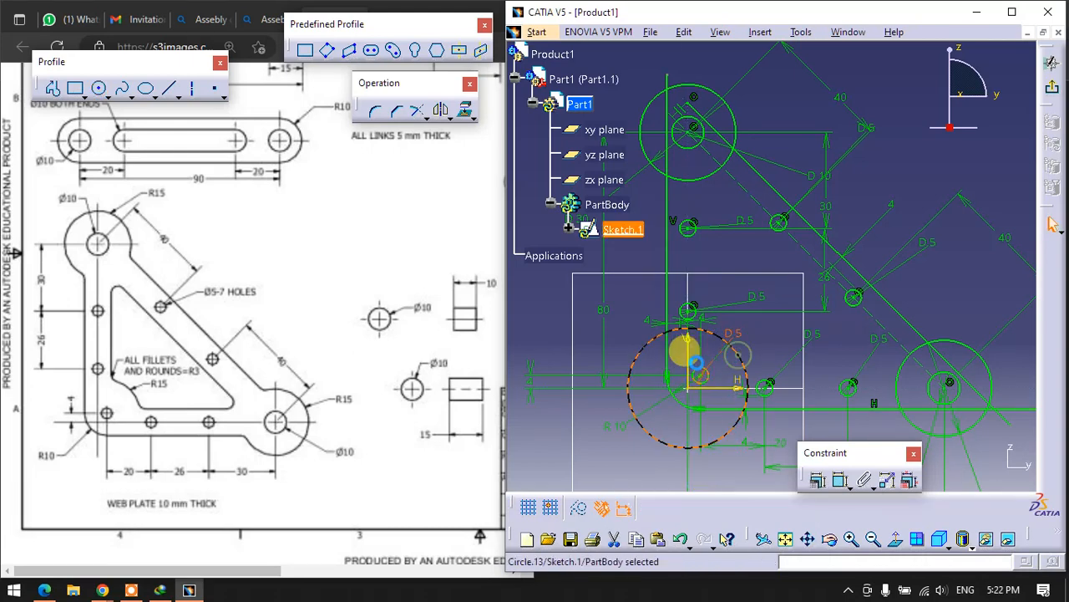
click(840, 480)
click(601, 471)
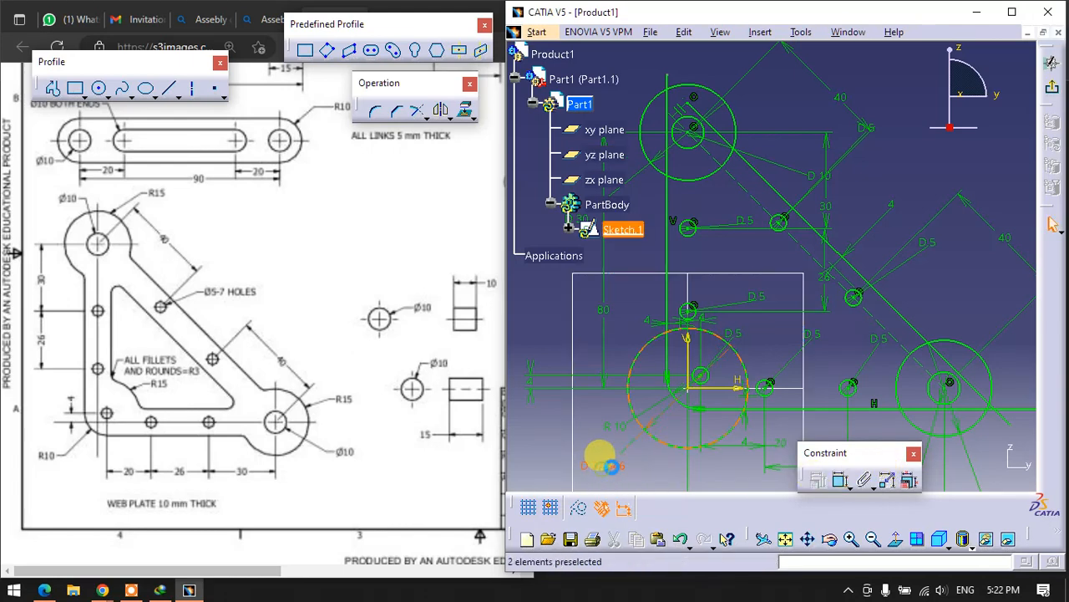
double_click(602, 460)
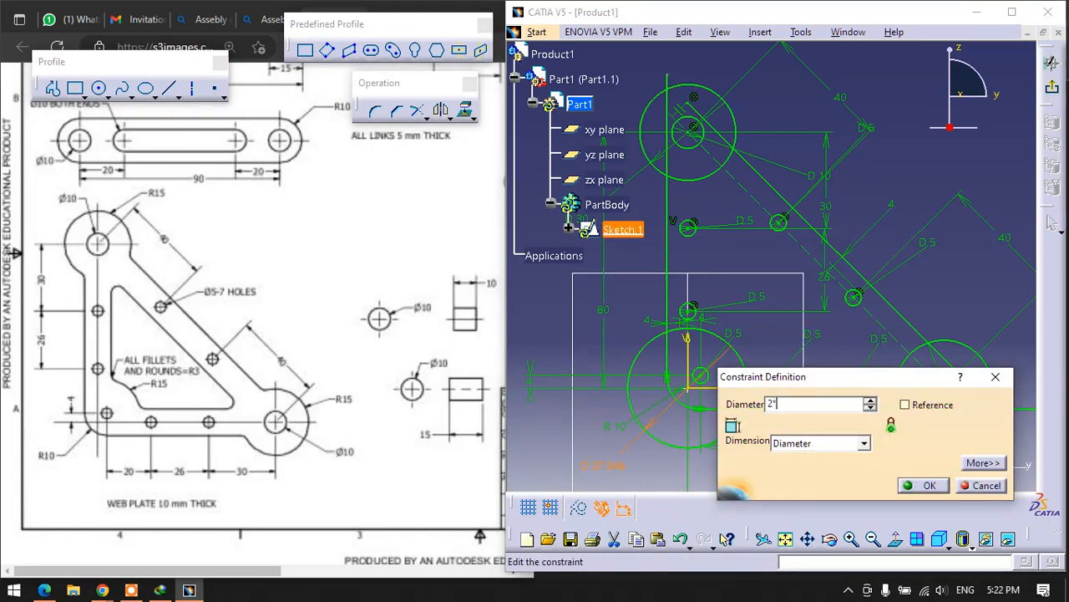
key(Return)
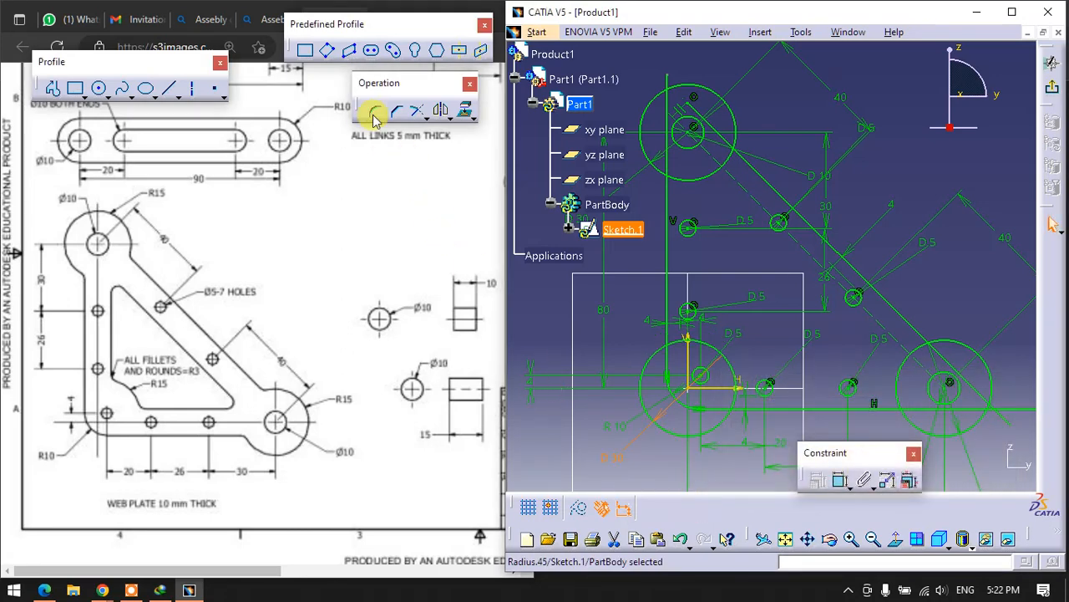
click(52, 88)
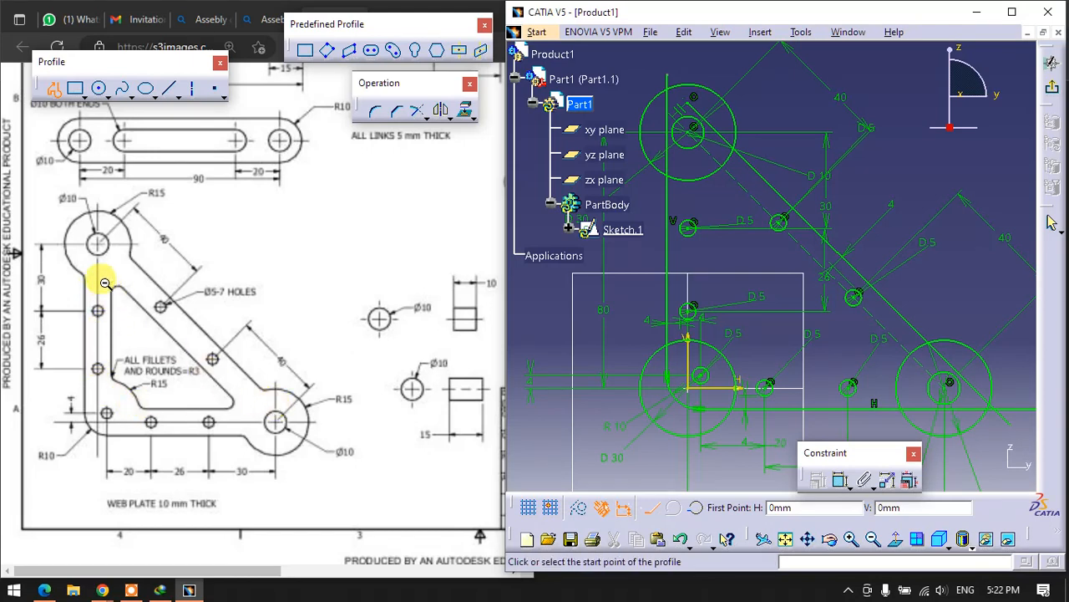
click(708, 171)
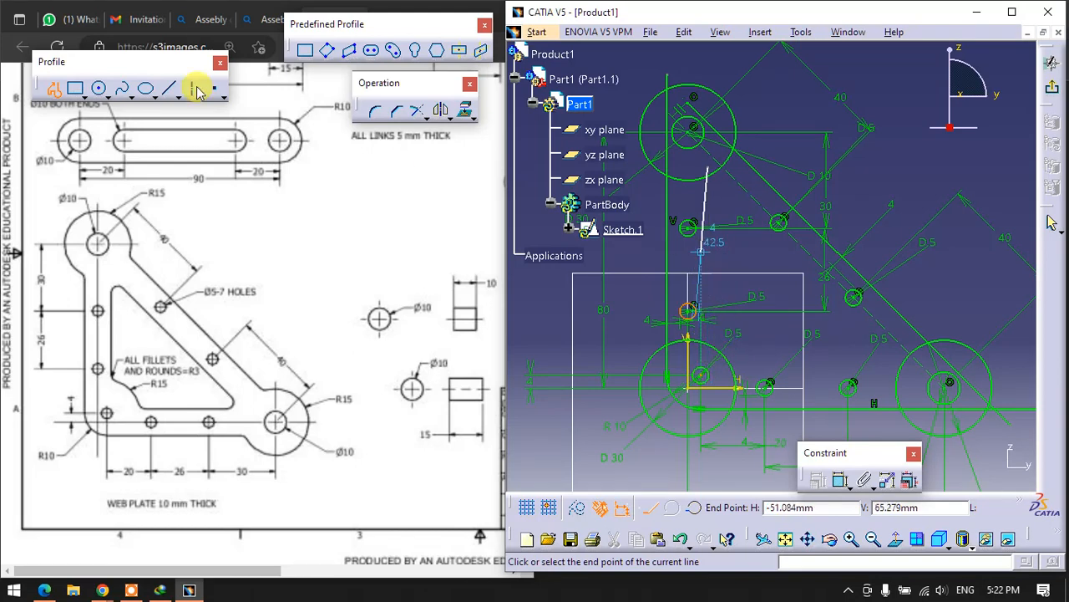
click(54, 88)
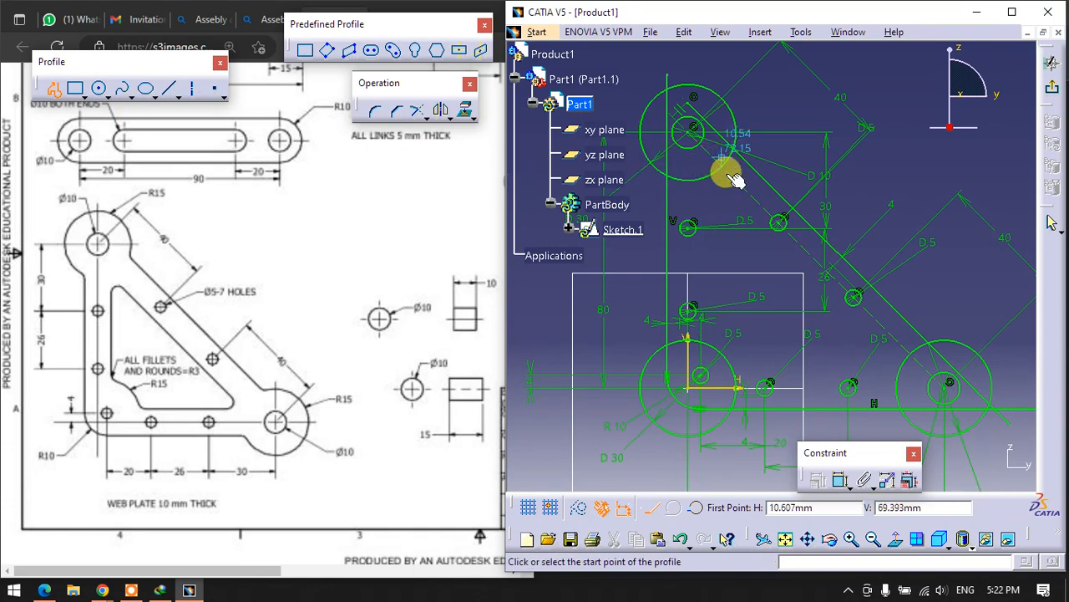
click(738, 249)
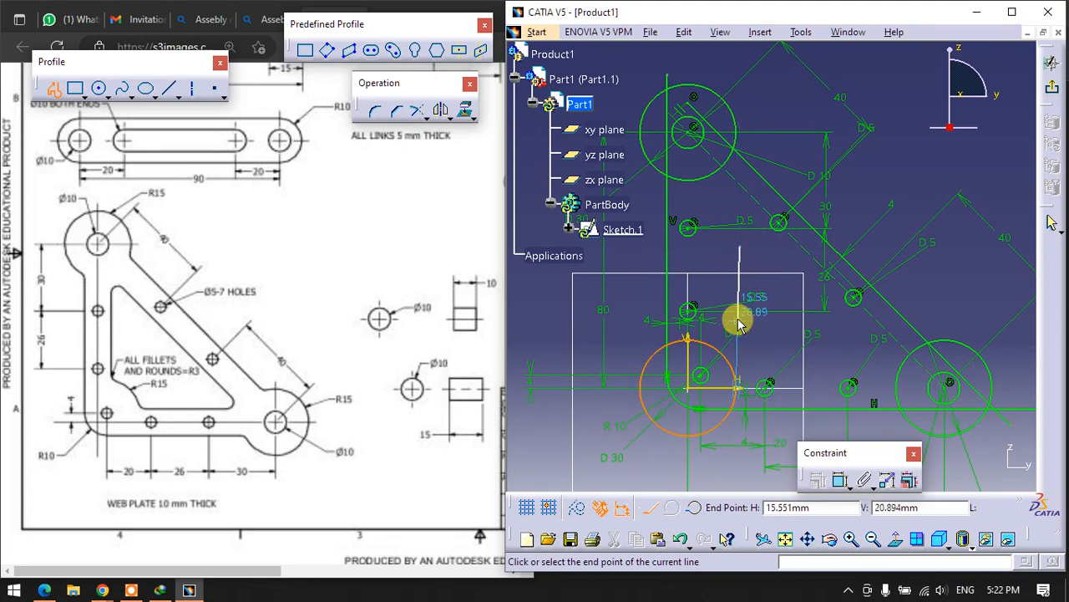
- Sketch a closed right triangle about 19 mm wide and 30 mm tall inside the plate outline, with one vertical and one horizontal side
click(52, 88)
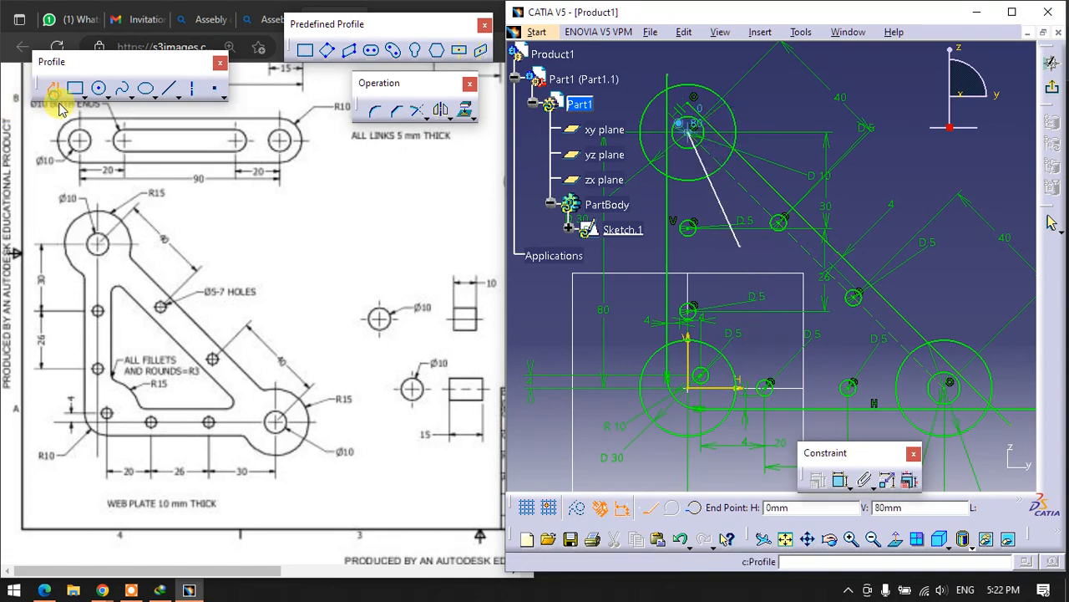
click(708, 160)
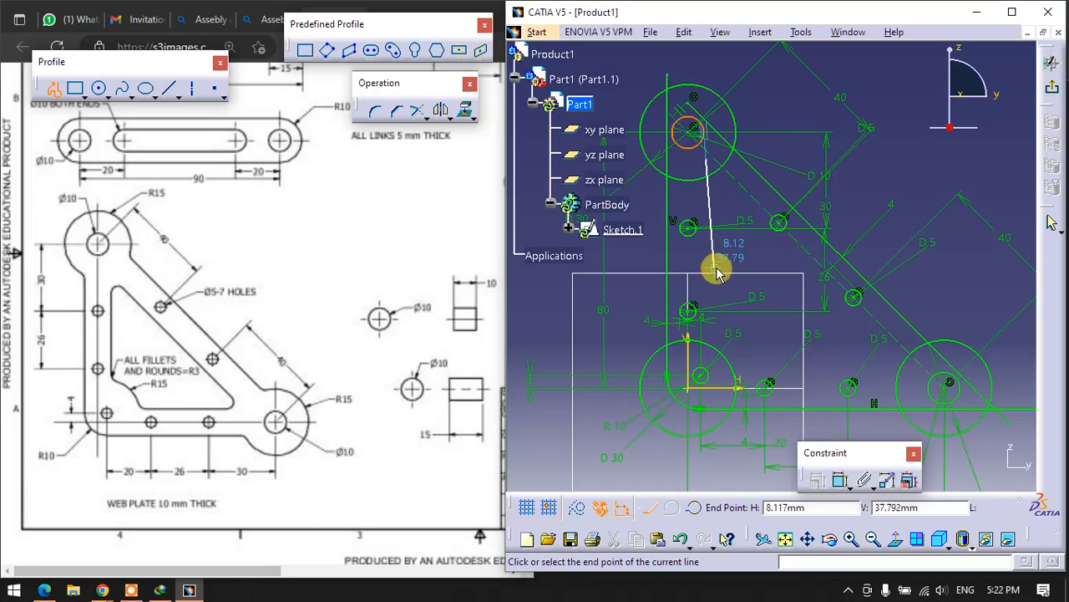
ctrl+middle_drag(690, 271, 692, 139)
middle_drag(720, 253, 952, 383)
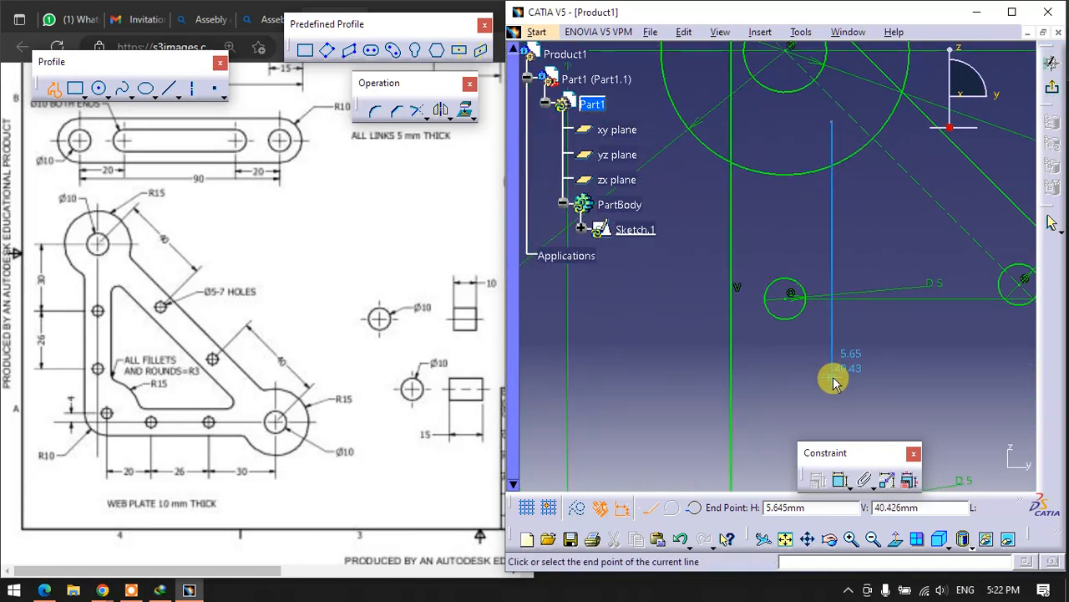
click(832, 377)
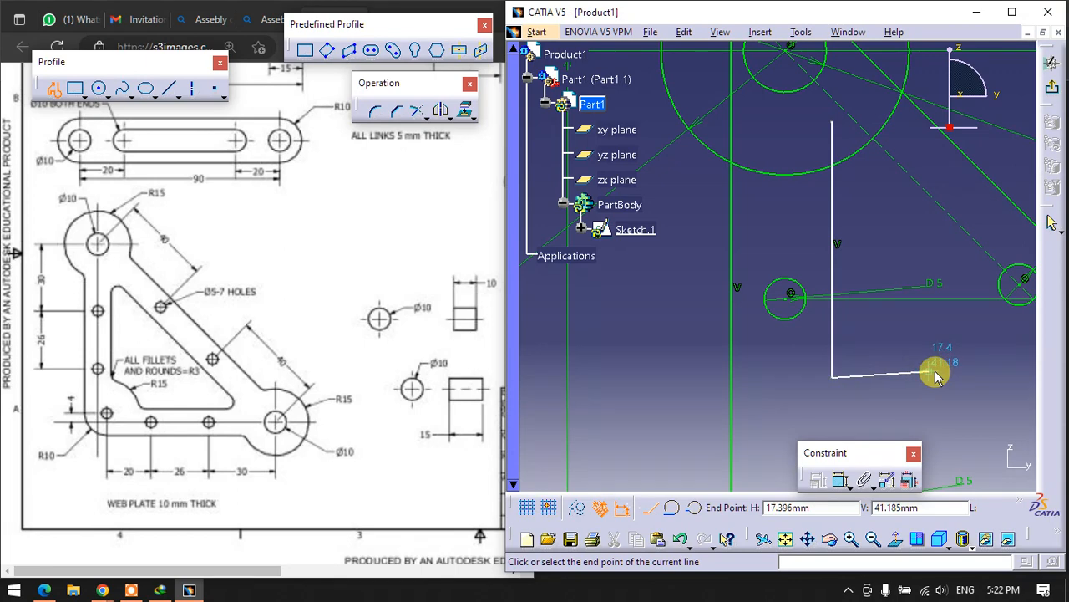
click(996, 377)
click(833, 121)
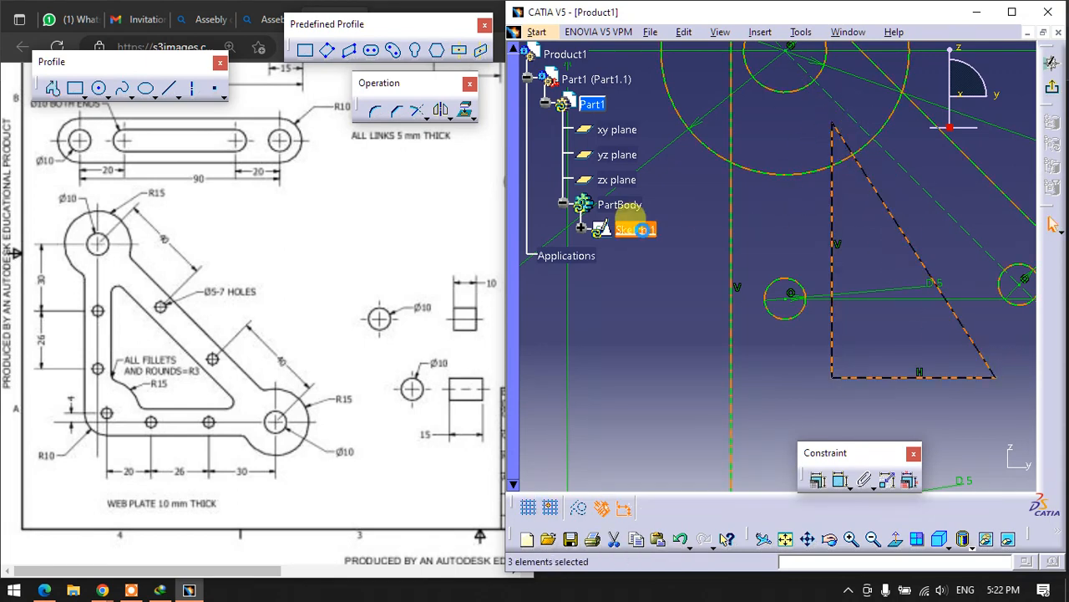
- Constrain the inner triangle's vertical side to a 4 mm distance from the upper hole on the plate's vertical arm
mouse_move(716, 255)
middle_down()
mouse_move(712, 332)
mouse_move(728, 389)
mouse_move(668, 381)
mouse_move(680, 303)
middle_up()
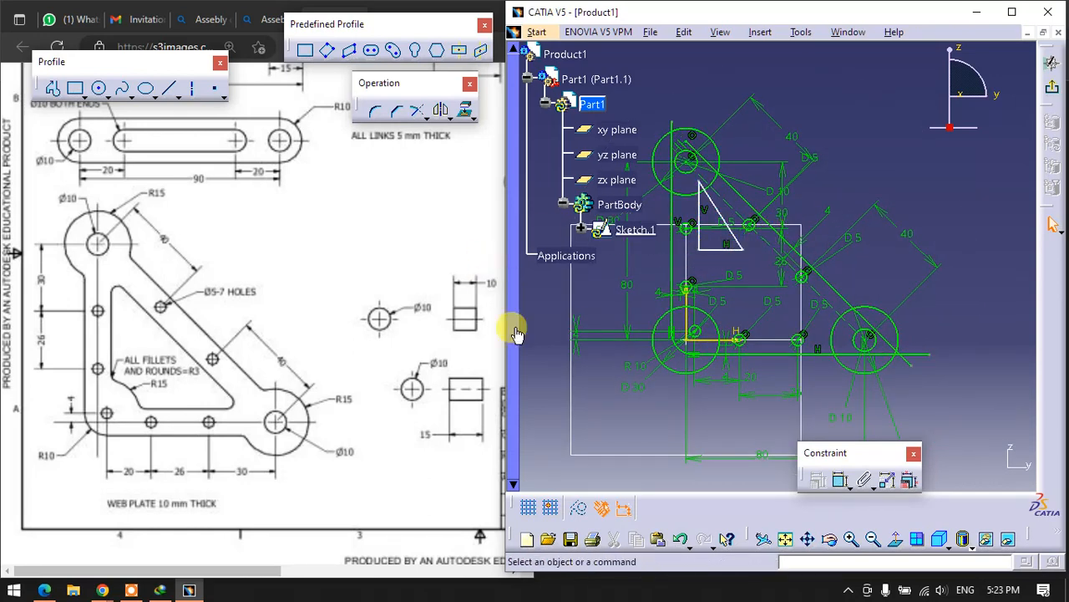
click(839, 480)
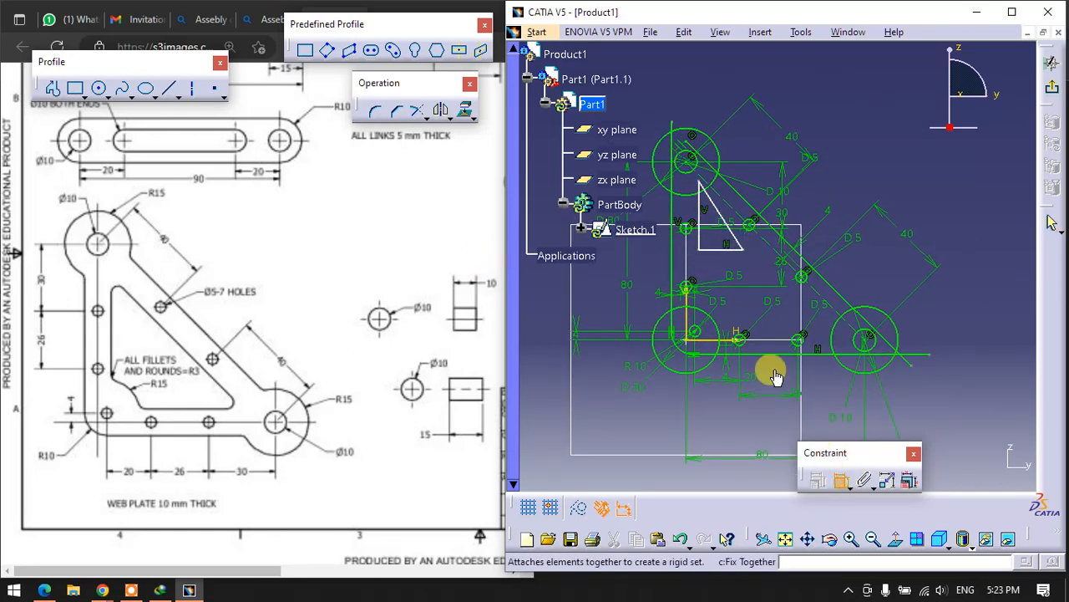
click(692, 231)
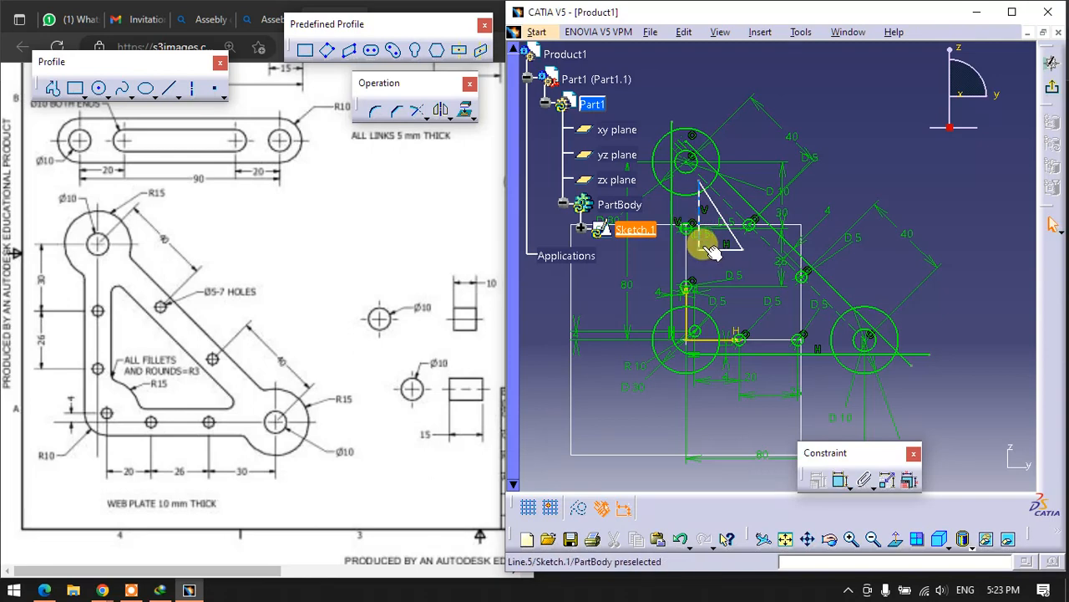
right_click(706, 233)
click(792, 448)
click(839, 479)
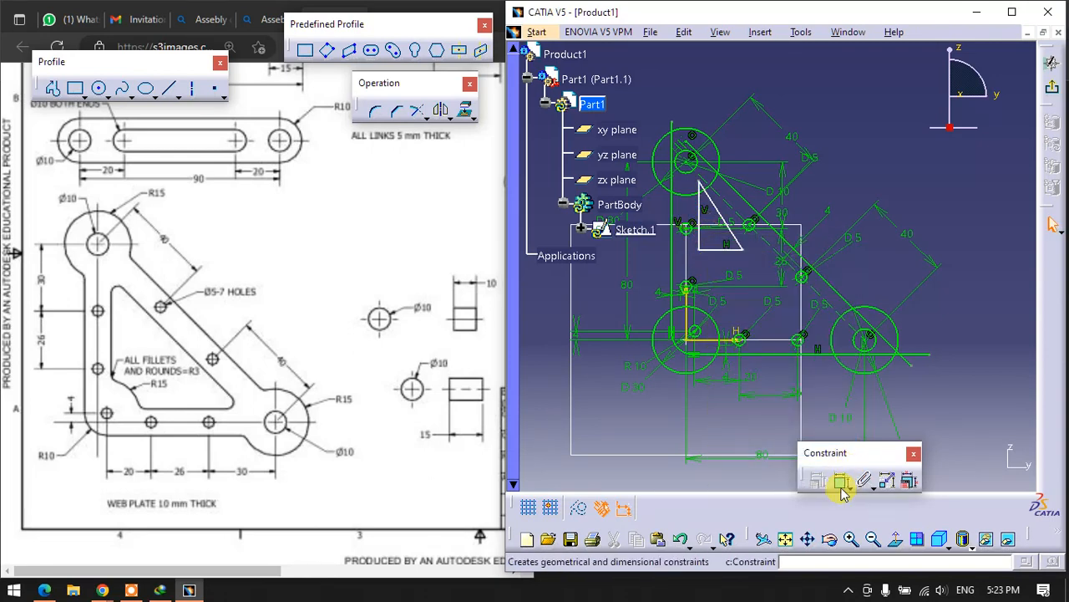
click(701, 237)
click(789, 67)
double_click(803, 68)
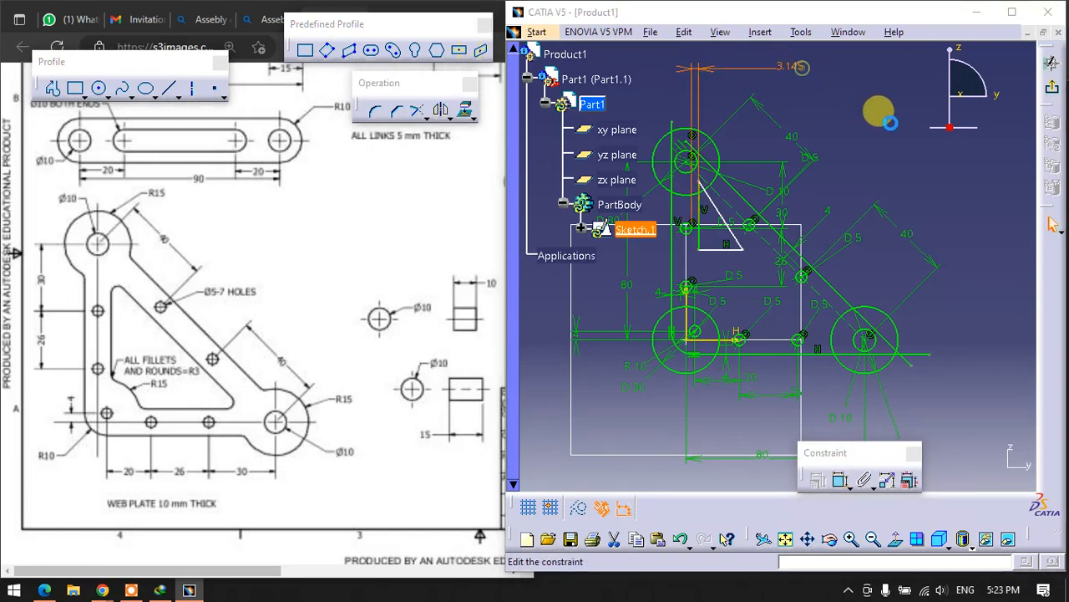
text(4mm)
key(Return)
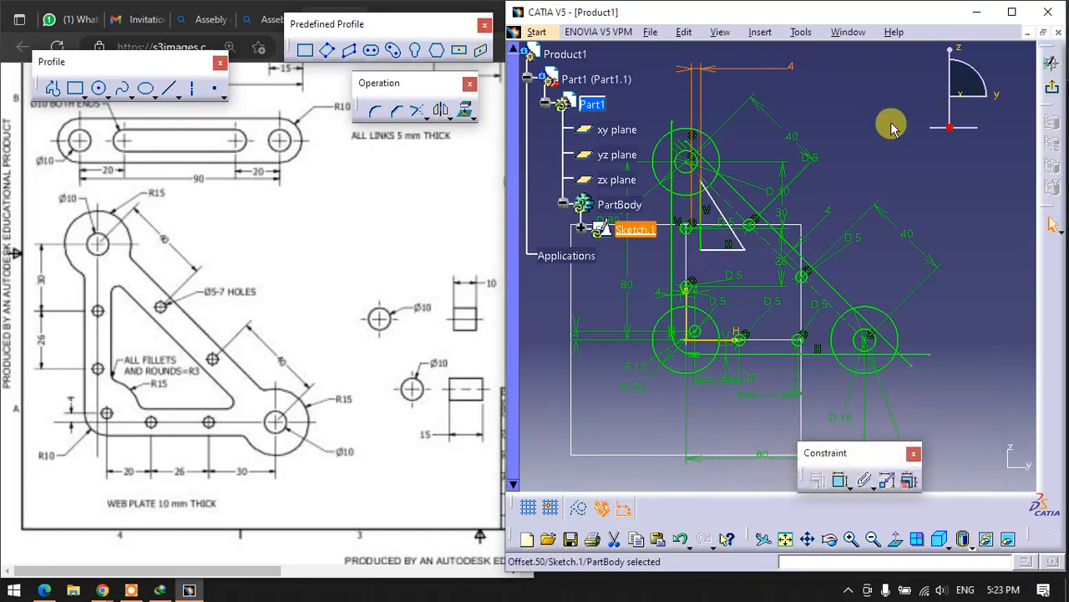
click(923, 226)
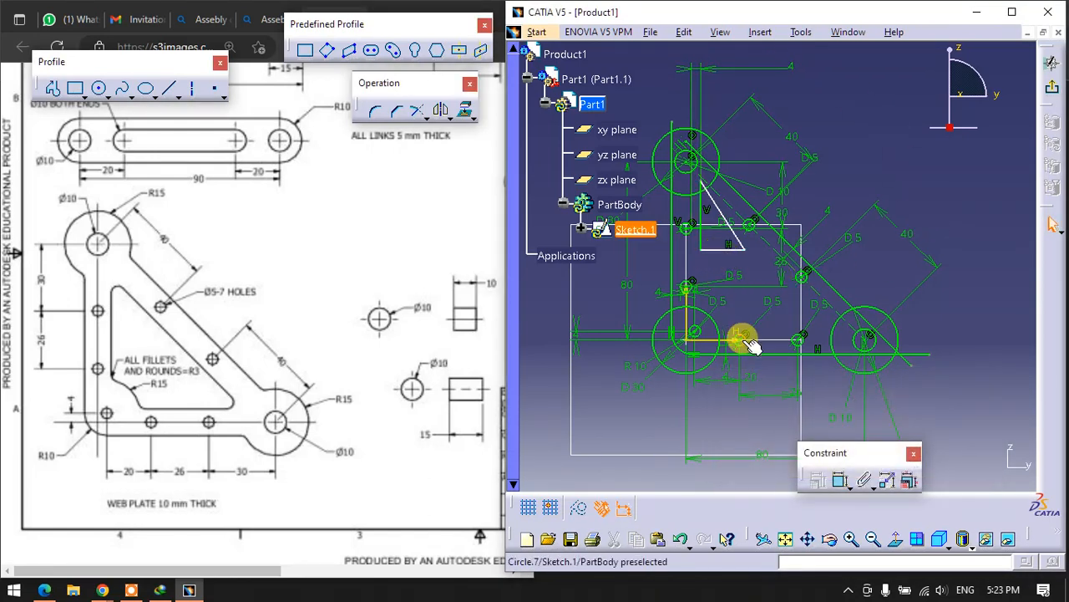
- Constrain the inner triangle's horizontal side to a 4 mm distance from the adjacent hole on the plate's lower arm
click(841, 480)
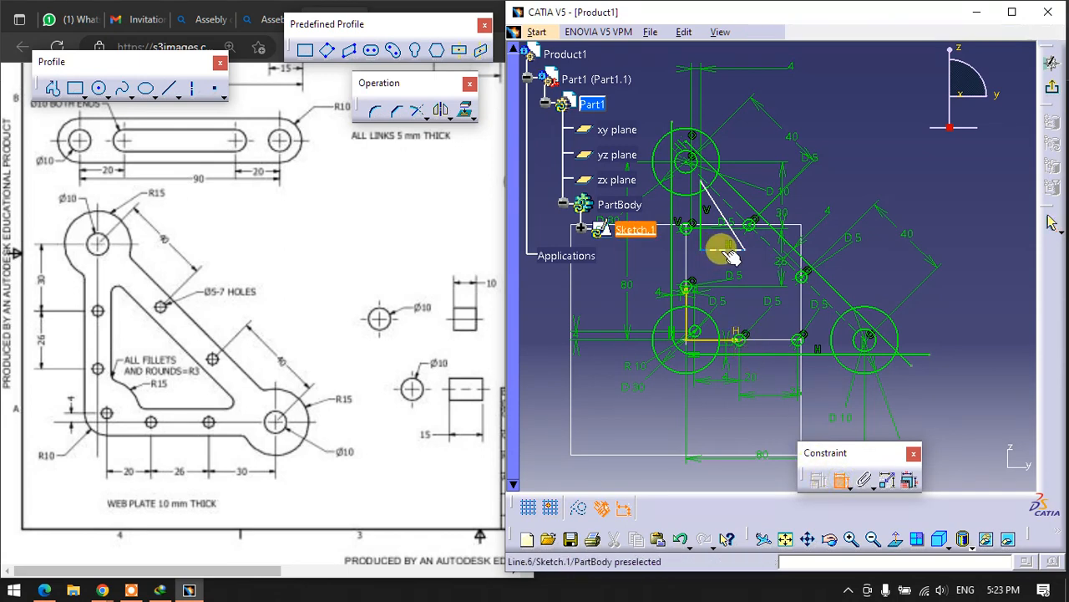
click(725, 249)
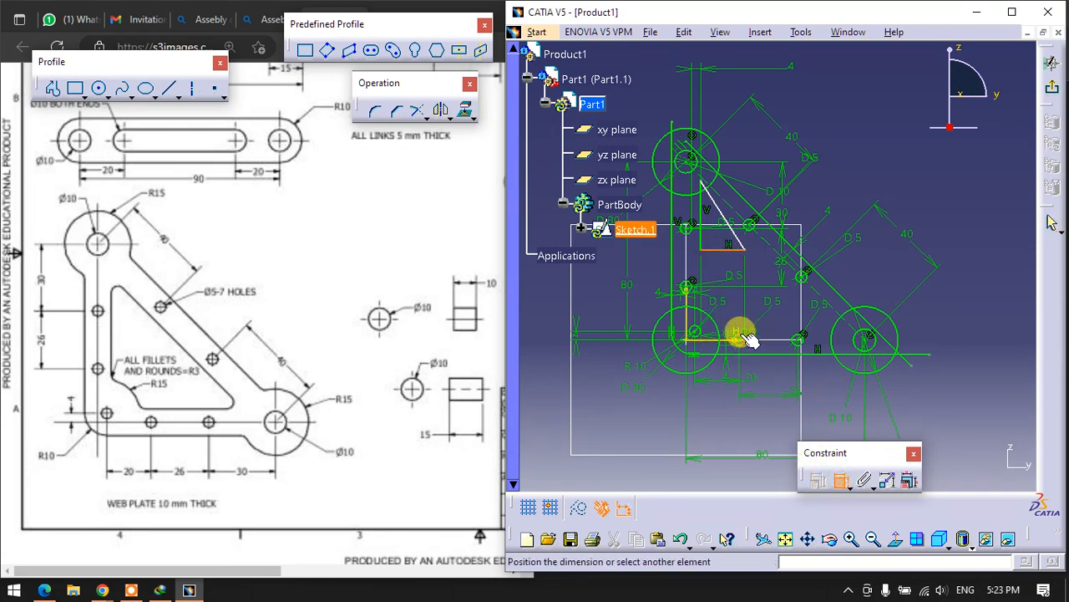
click(749, 338)
double_click(974, 306)
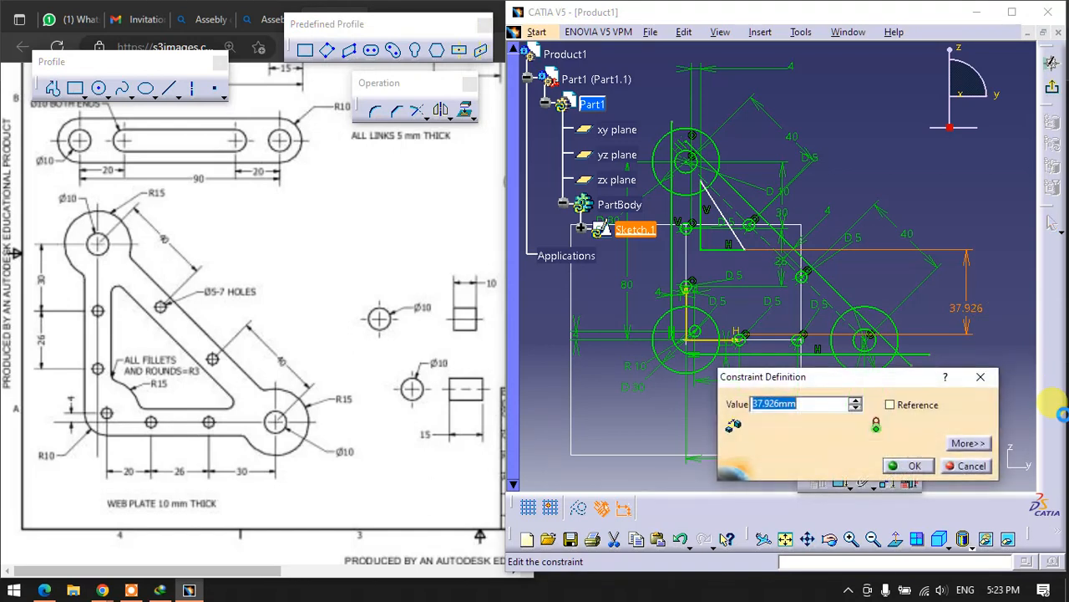
text(4)
key(Return)
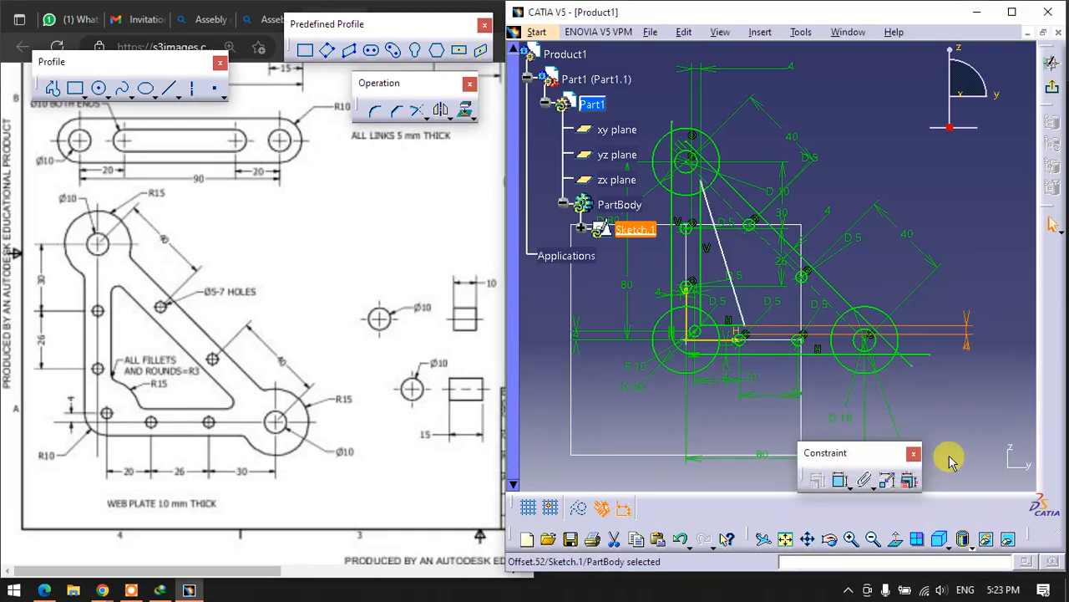
- Constrain the inner triangle's hypotenuse parallel to the diagonal centreline at a distance of 4 mm
click(839, 480)
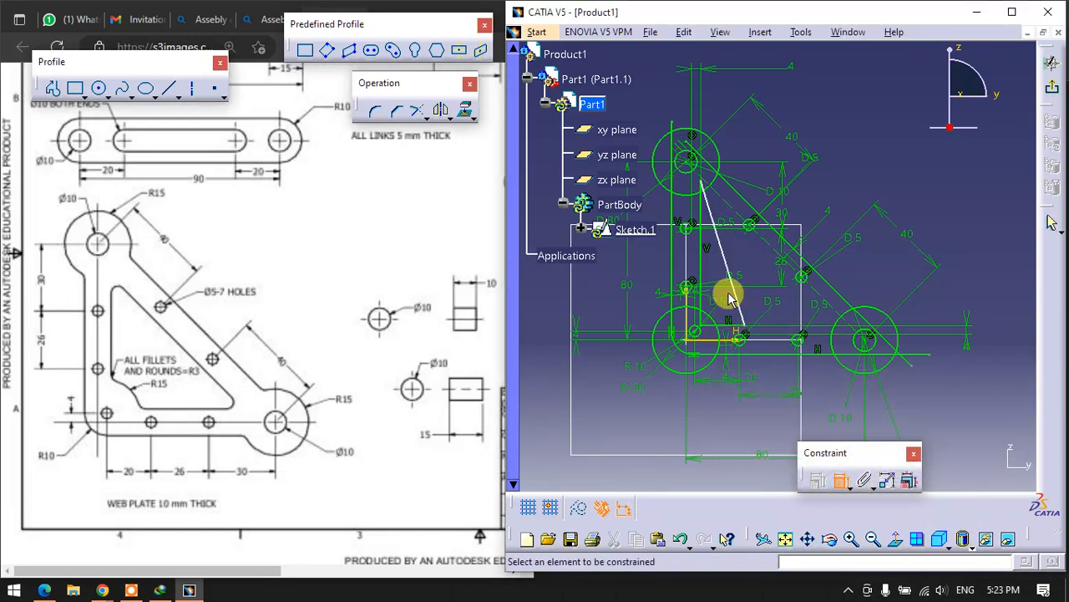
click(733, 287)
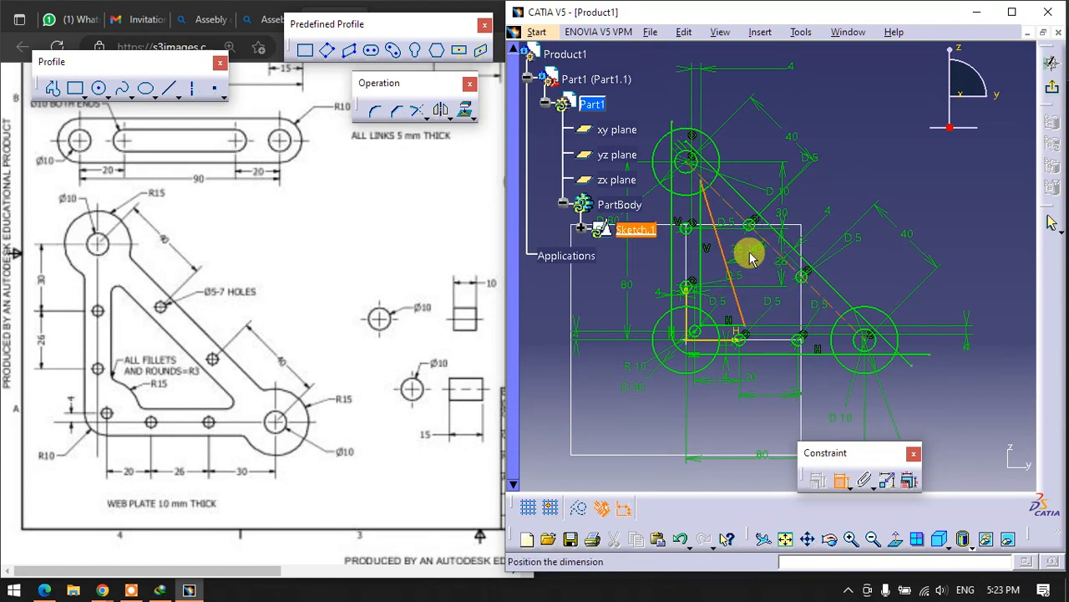
right_click(749, 258)
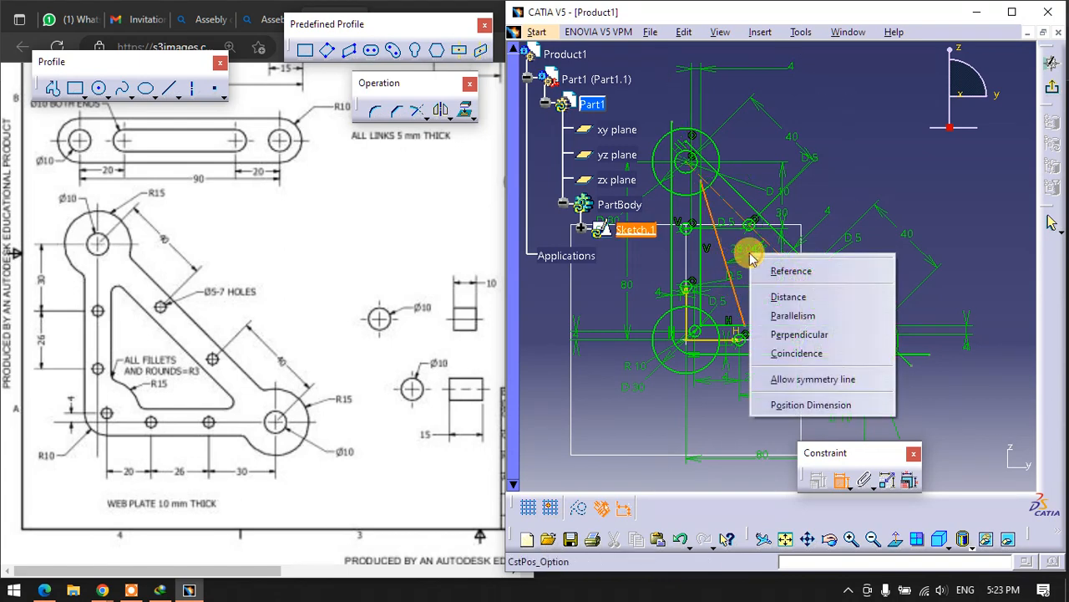
click(783, 296)
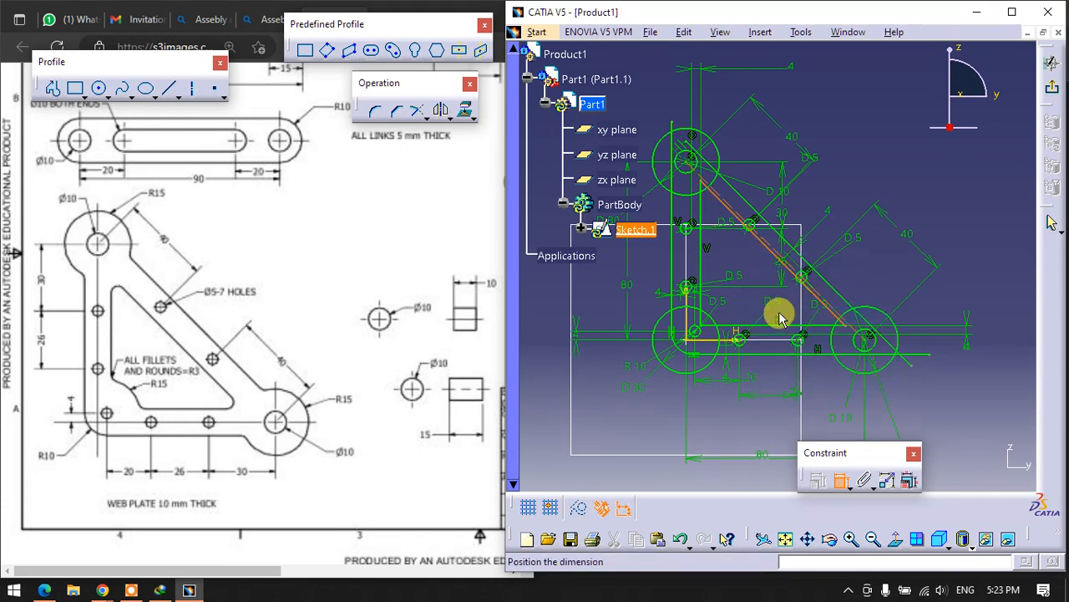
right_click(812, 204)
click(831, 222)
click(850, 177)
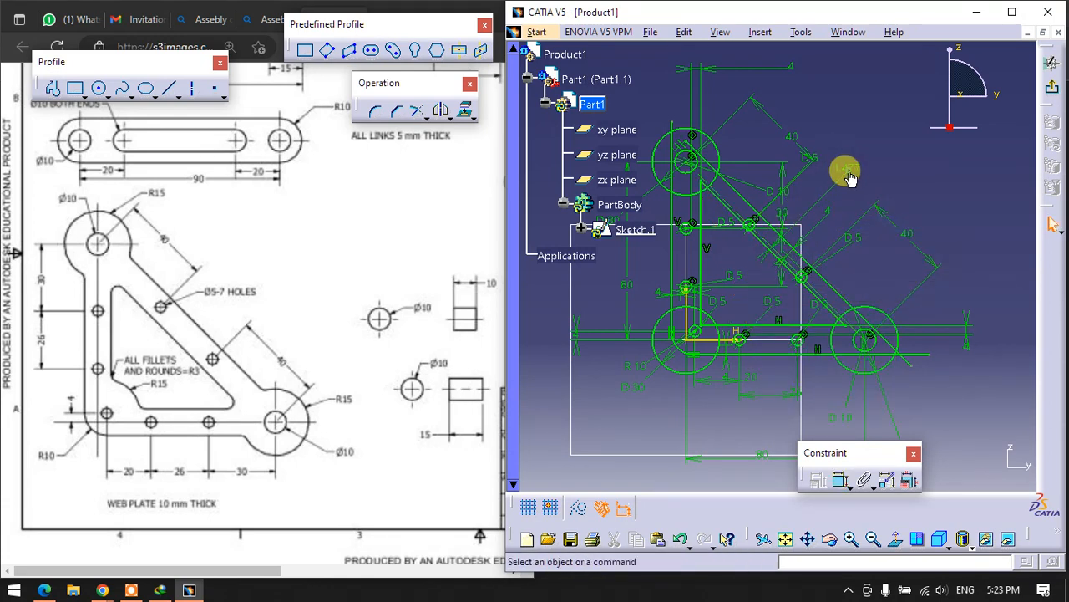
double_click(843, 159)
text(4mm)
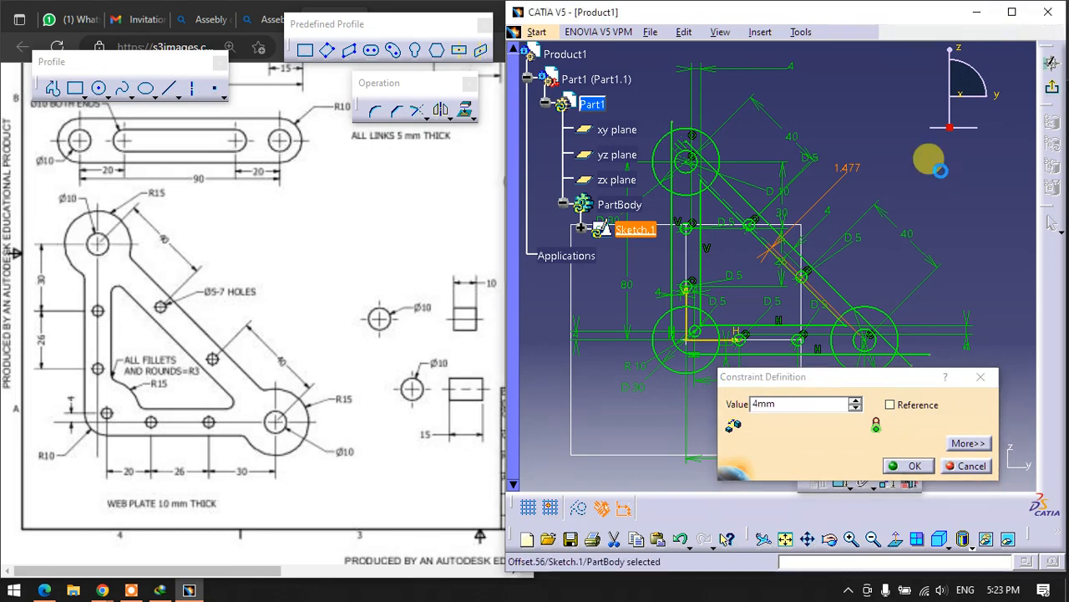
key(Return)
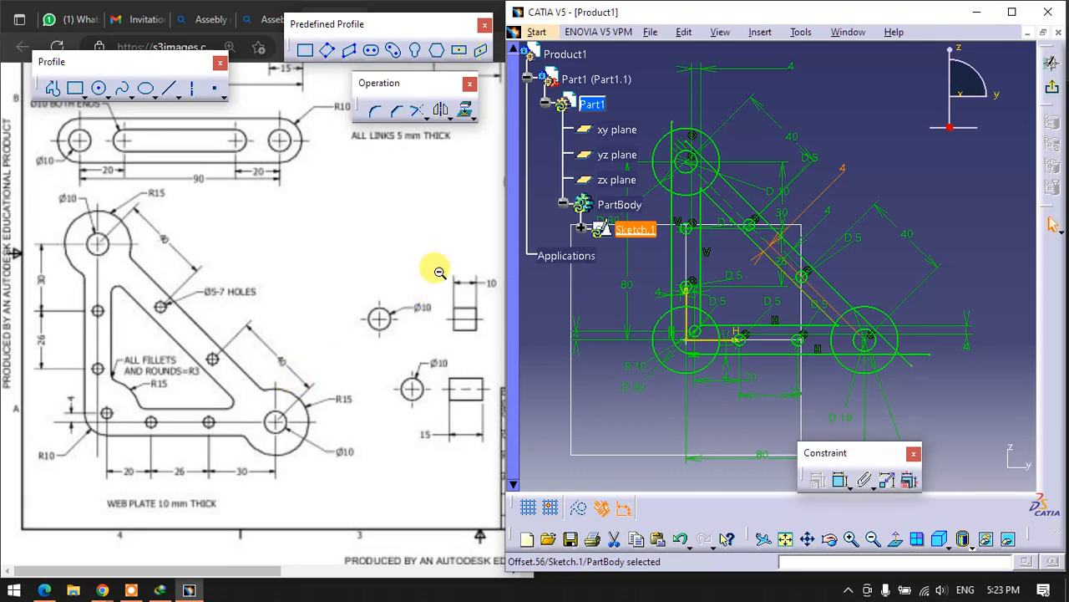
- Quick-trim the outer vertical and diagonal edges where they run through and beyond the upper end circle
click(426, 118)
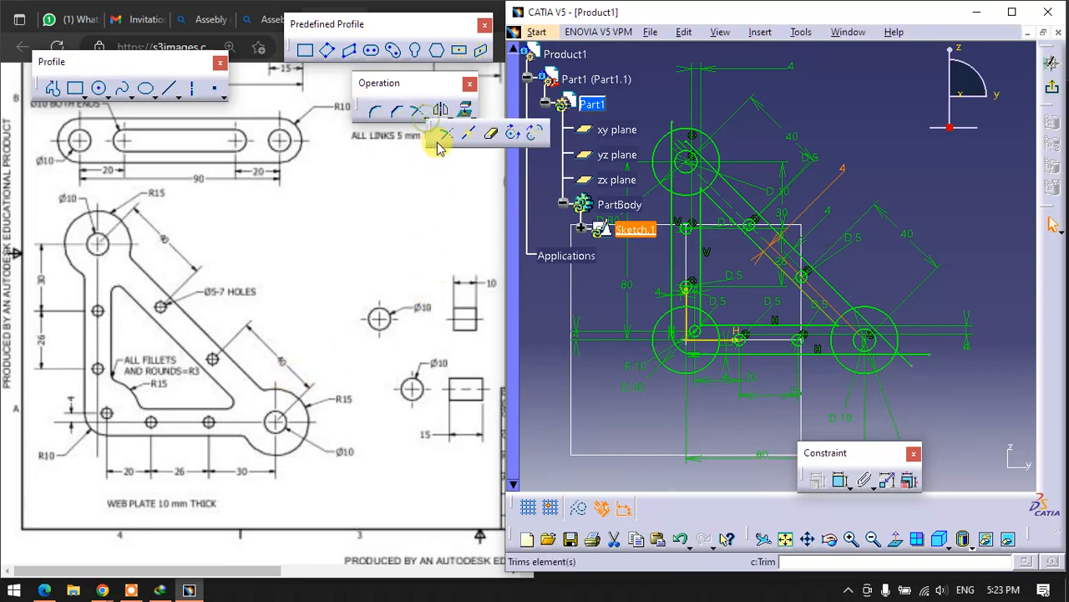
click(491, 135)
mouse_move(755, 181)
middle_down()
mouse_move(845, 192)
mouse_move(833, 156)
middle_up()
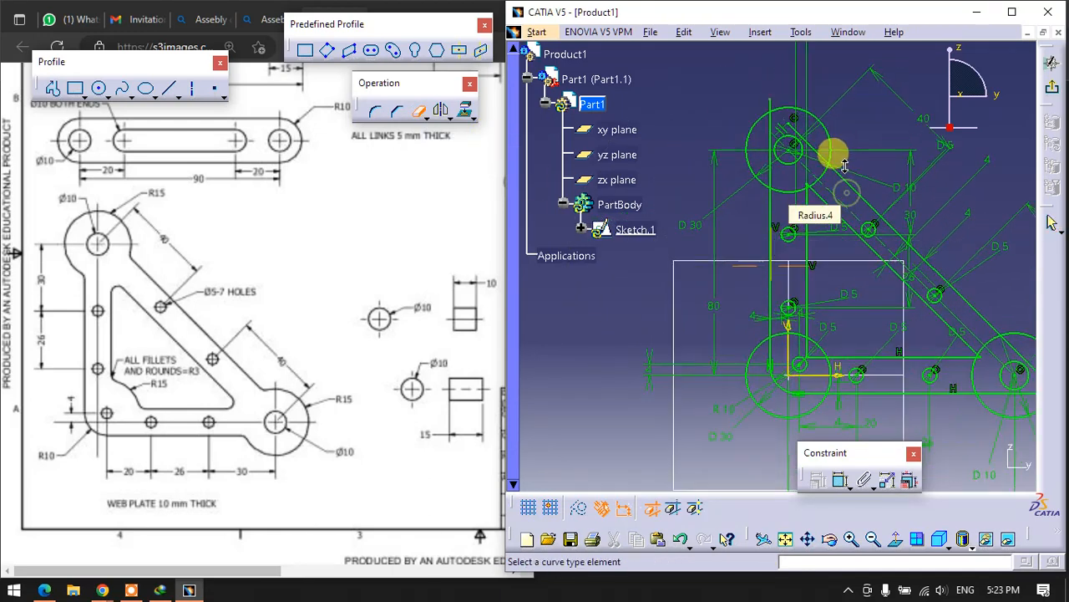
click(760, 96)
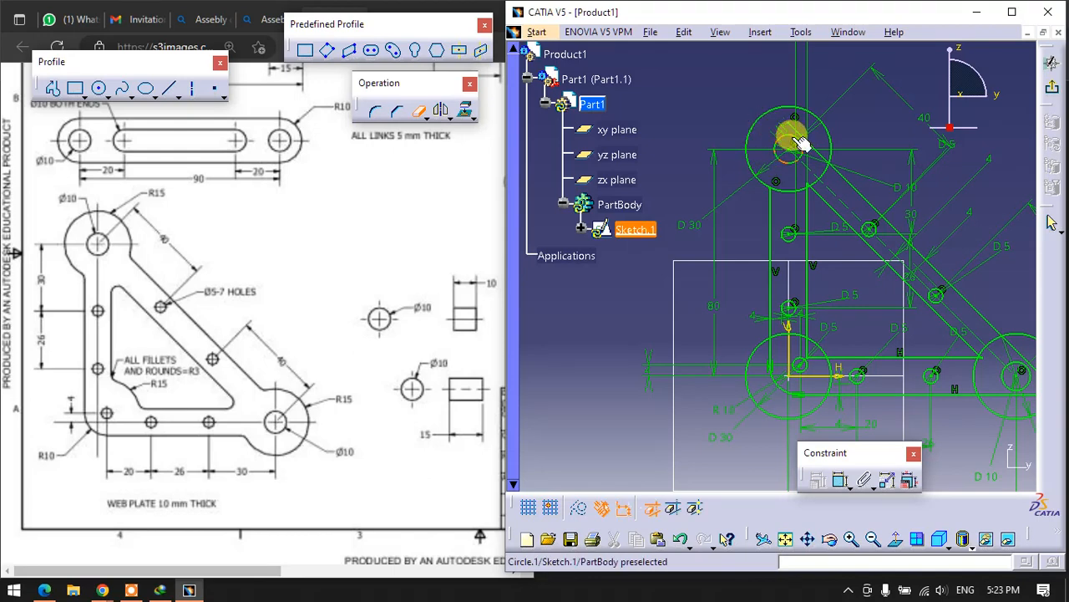
click(818, 148)
- Trim the 30 mm circle at the origin and the triangle's corner, leaving only the arc that rounds the cutout's lower corner
middle_drag(801, 237, 745, 140)
click(701, 305)
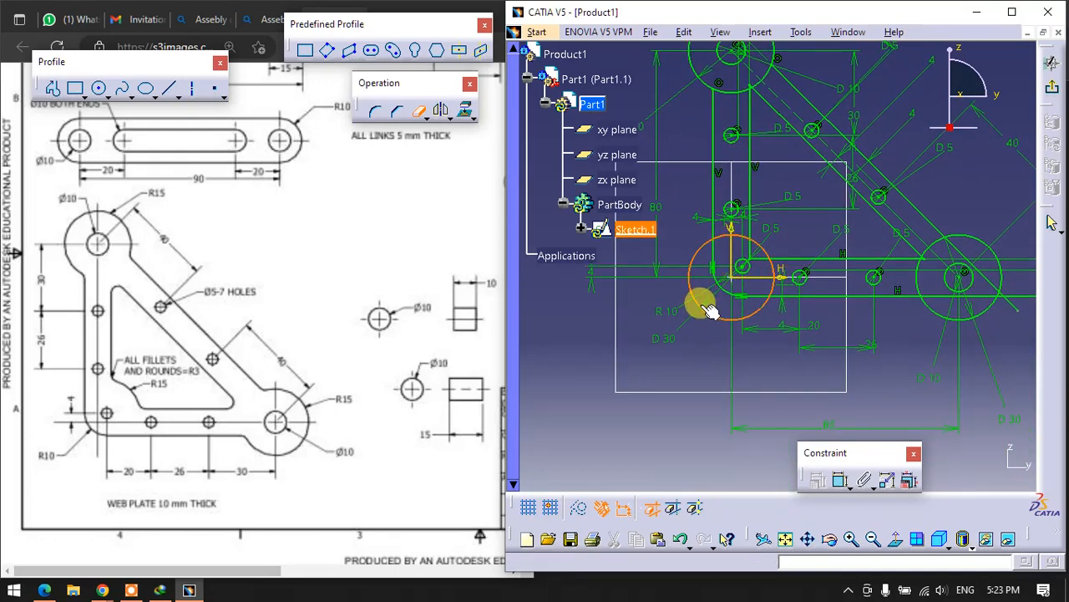
click(730, 235)
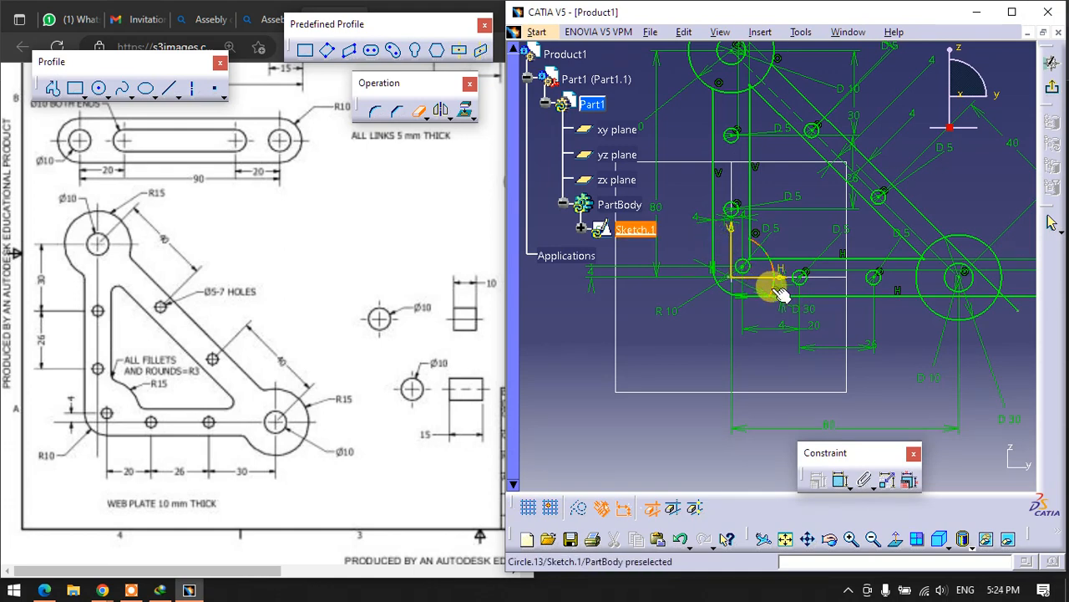
click(777, 289)
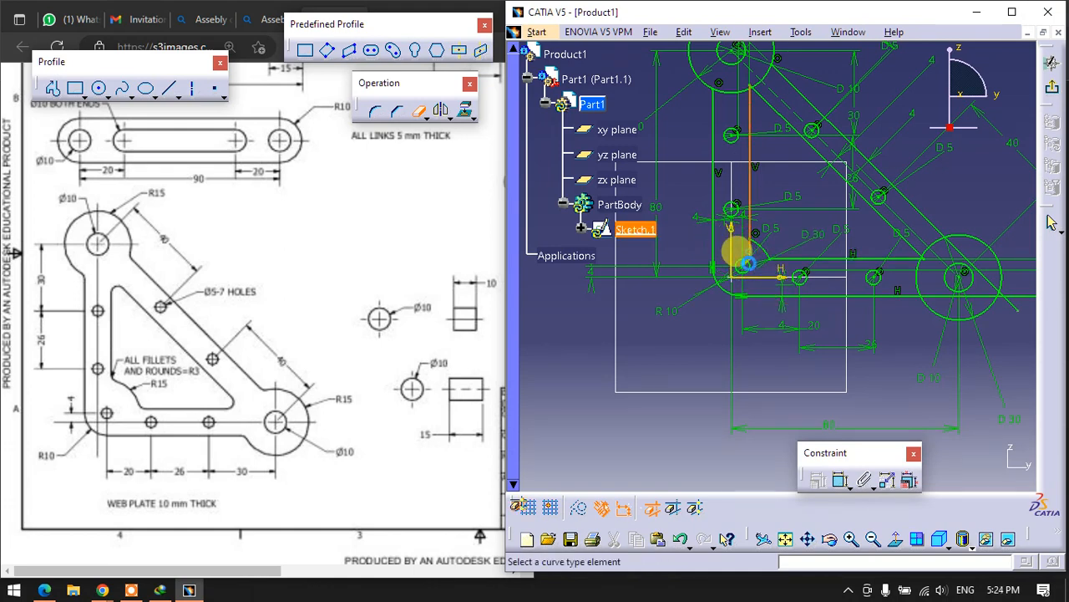
- Trim the lower and outer diagonal edges where they run through and beyond the lower-right end circle
middle_drag(816, 342, 687, 354)
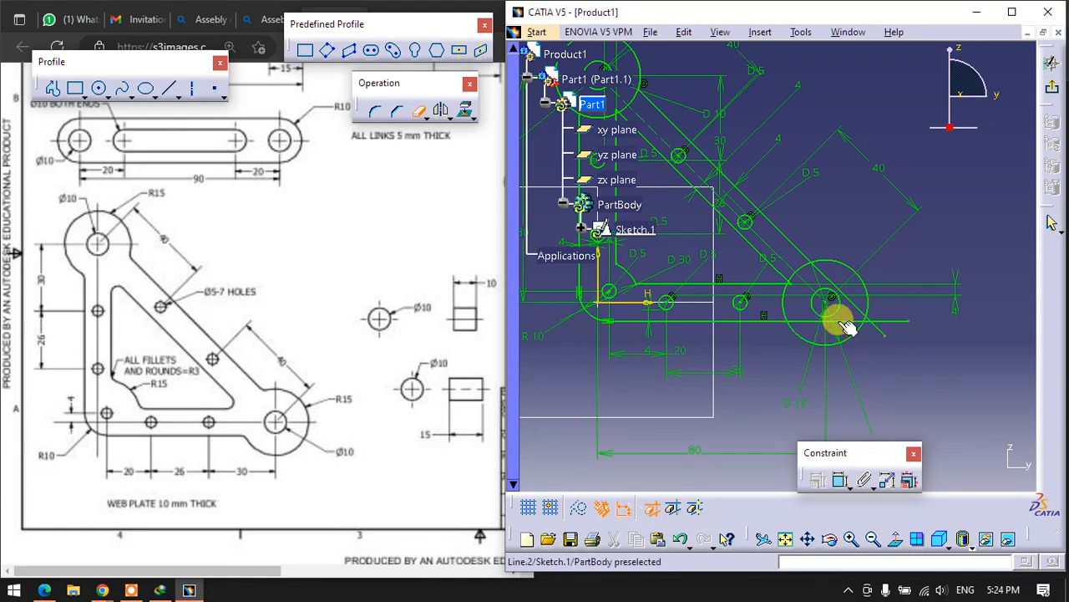
click(835, 319)
click(869, 324)
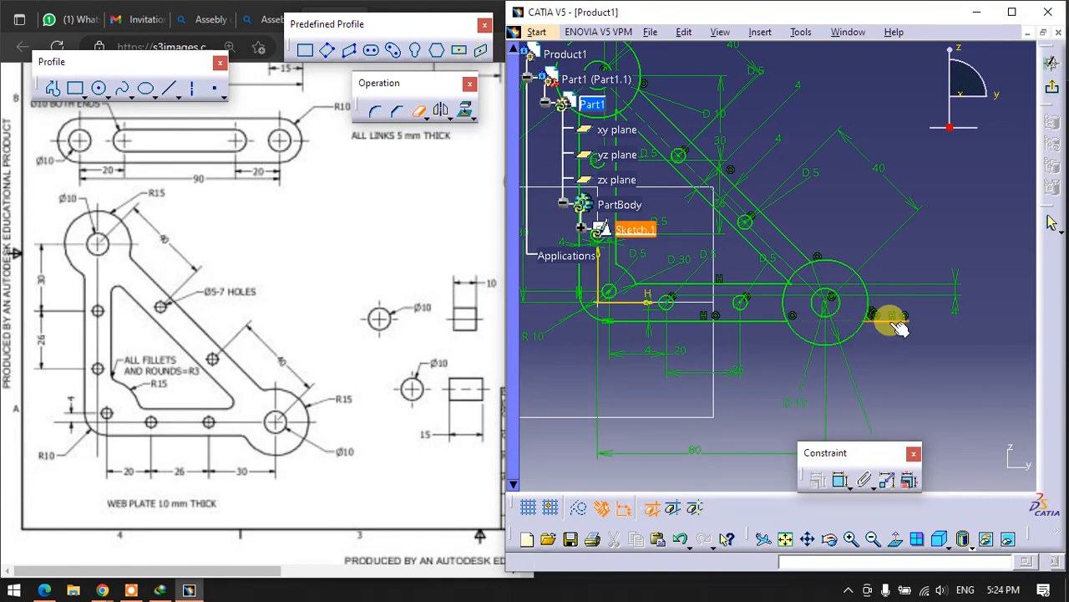
mouse_move(838, 353)
middle_down()
mouse_move(759, 299)
mouse_move(768, 210)
middle_up()
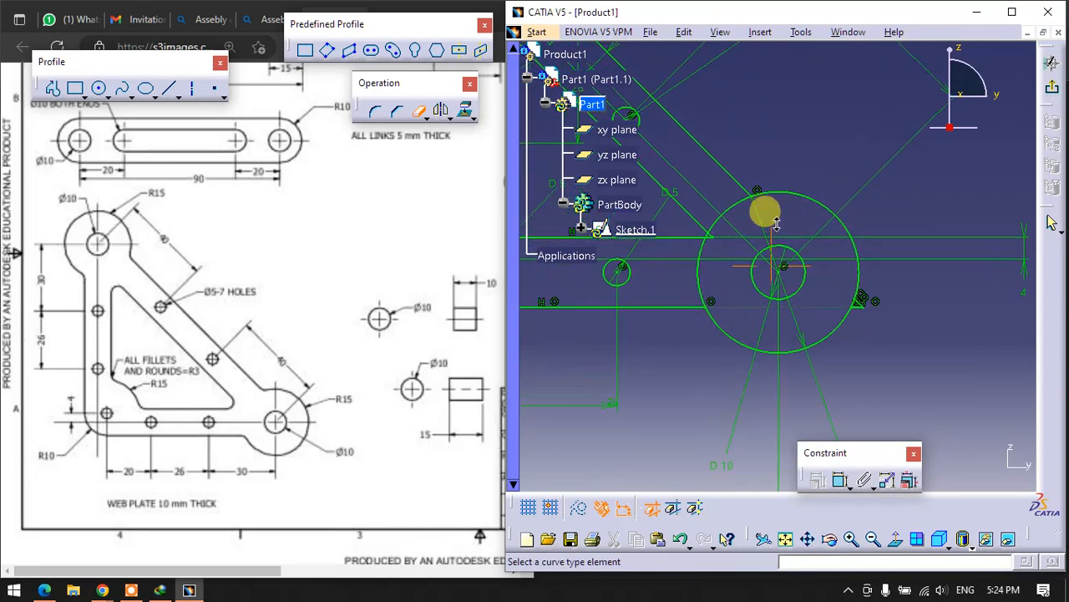
click(863, 305)
- Trim away the inner arc of the lower-right end circle between the plate's lower edge and outer diagonal edge
middle_drag(693, 252, 963, 371)
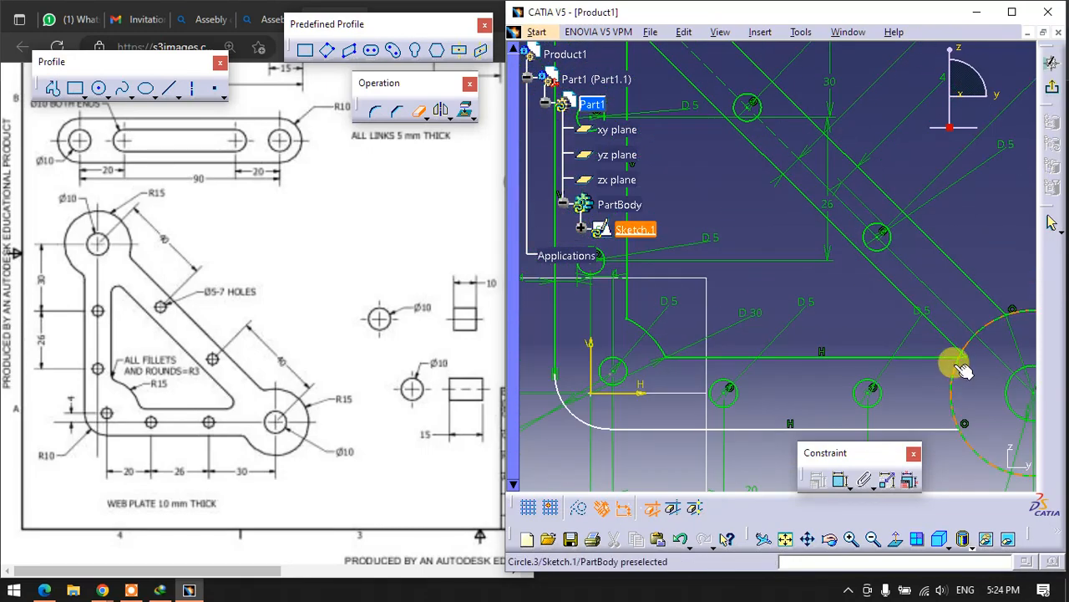
click(964, 359)
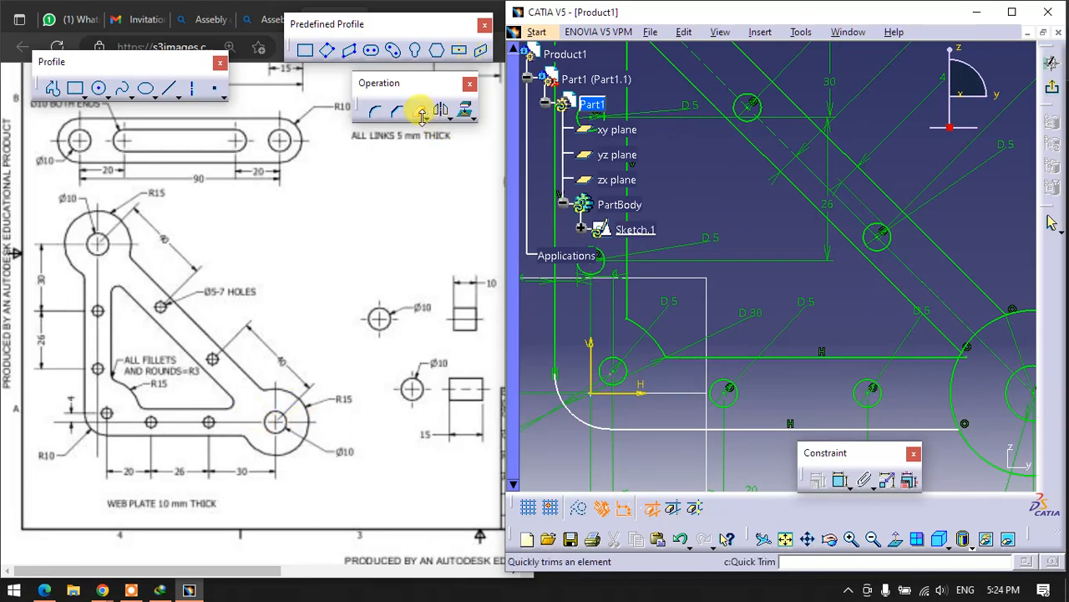
key(ctrl+z)
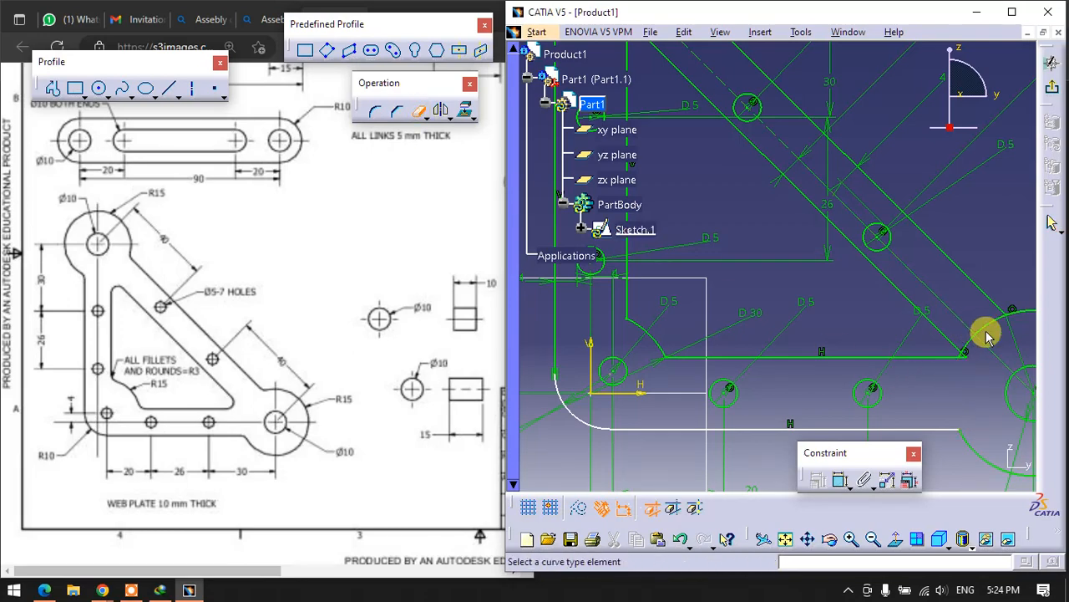
click(984, 328)
middle_drag(865, 333, 704, 265)
click(704, 265)
mouse_move(705, 265)
middle_down()
mouse_move(694, 218)
mouse_move(783, 279)
middle_up()
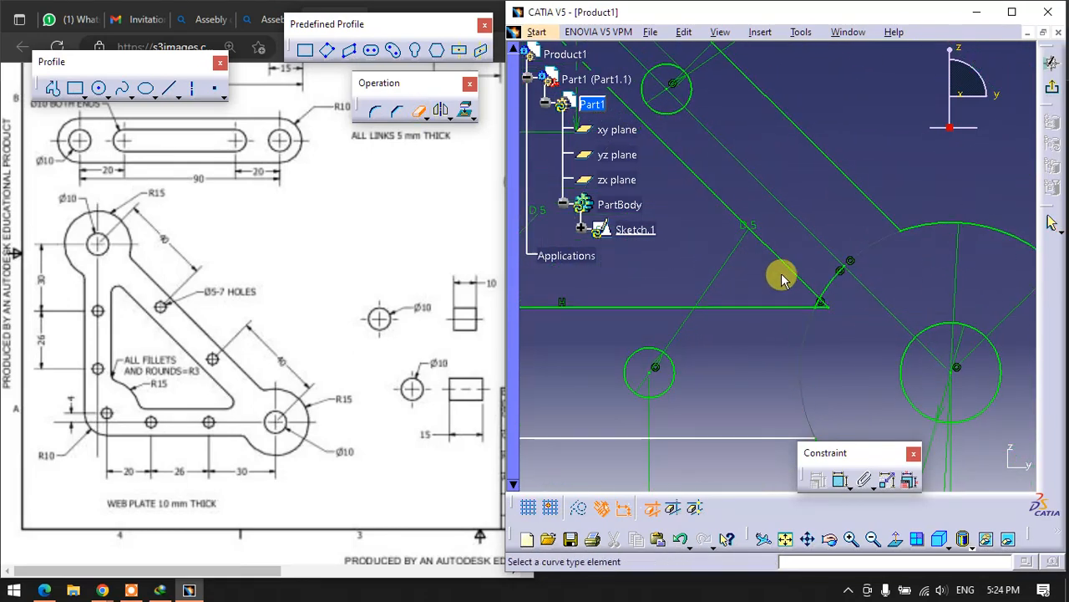
click(818, 304)
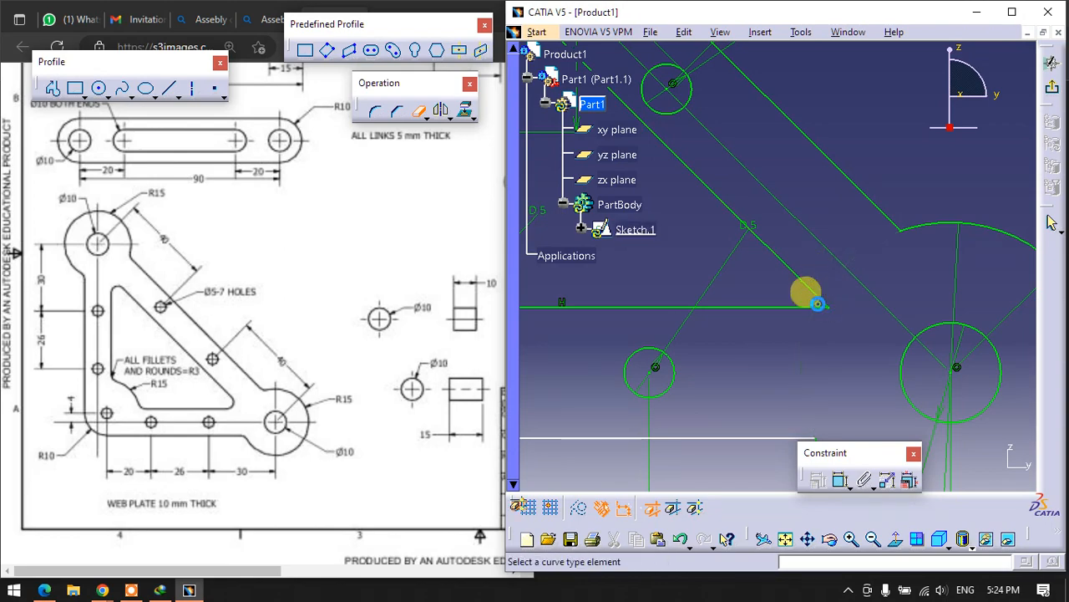
- Trim away the inner arc of the upper end circle between the plate's vertical edge and outer diagonal edge
mouse_move(810, 293)
middle_down()
mouse_move(804, 327)
mouse_move(975, 437)
mouse_move(991, 460)
middle_up()
click(809, 291)
middle_drag(810, 276, 859, 324)
click(859, 324)
mouse_move(859, 323)
middle_down()
mouse_move(839, 262)
mouse_move(839, 297)
mouse_move(625, 246)
mouse_move(865, 271)
mouse_move(844, 279)
mouse_move(867, 389)
mouse_move(761, 120)
mouse_move(769, 196)
mouse_move(828, 293)
mouse_move(811, 314)
middle_up()
click(900, 395)
click(964, 362)
click(861, 262)
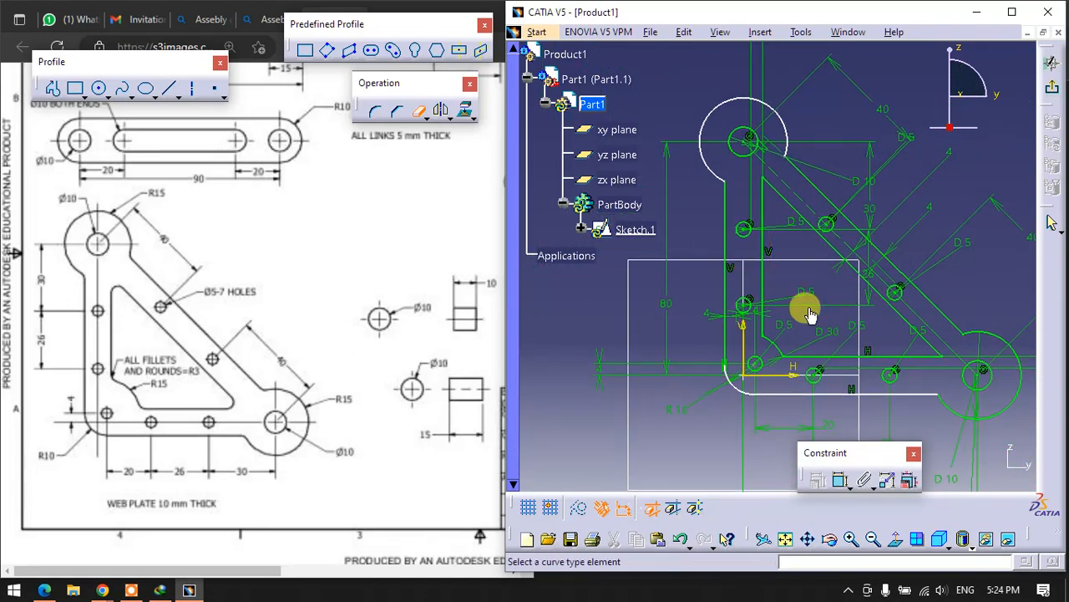
- Leave the finished web plate sketch and pad it to a length of 10 mm
click(1054, 89)
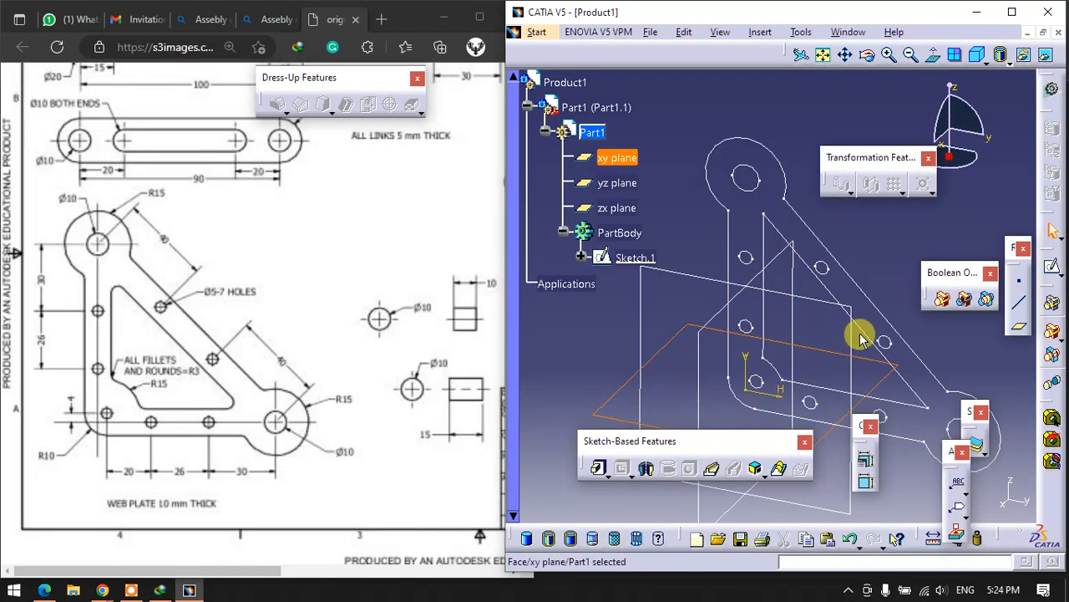
click(846, 312)
click(598, 468)
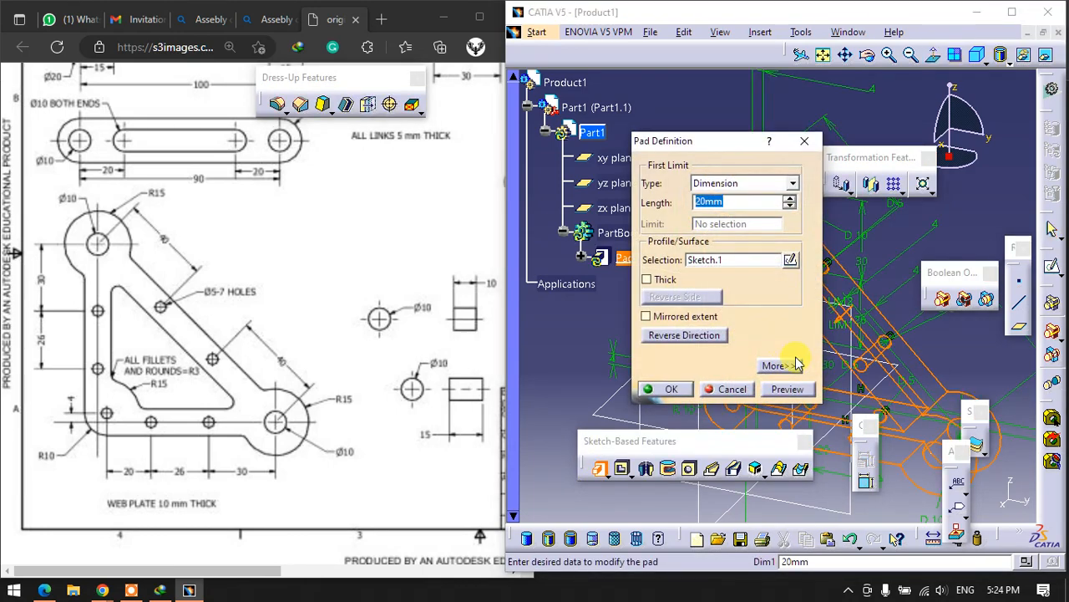
text(10)
key(Return)
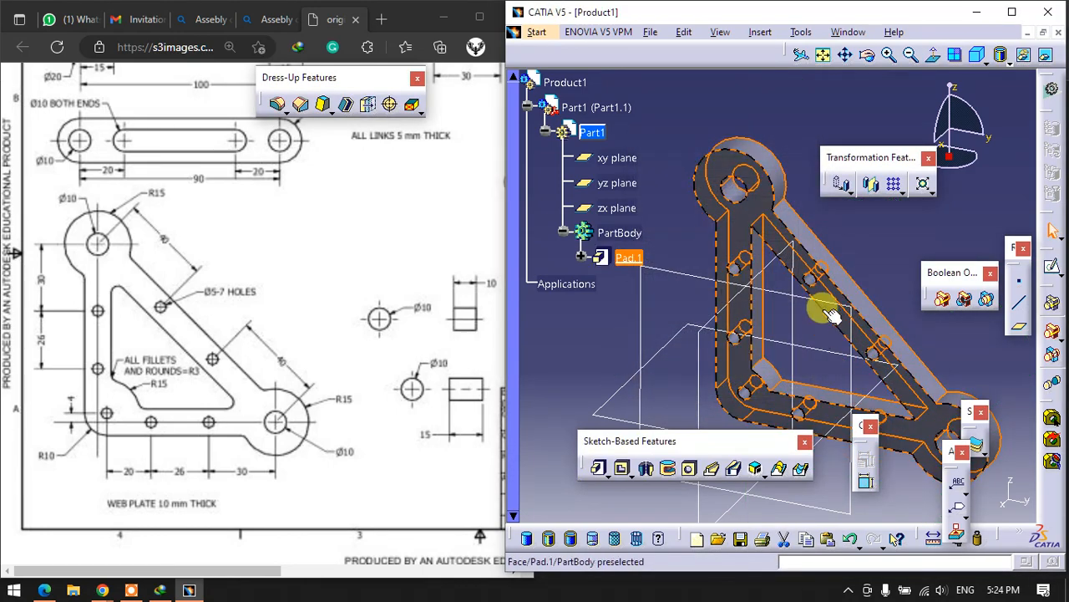
middle_drag(814, 339, 793, 117)
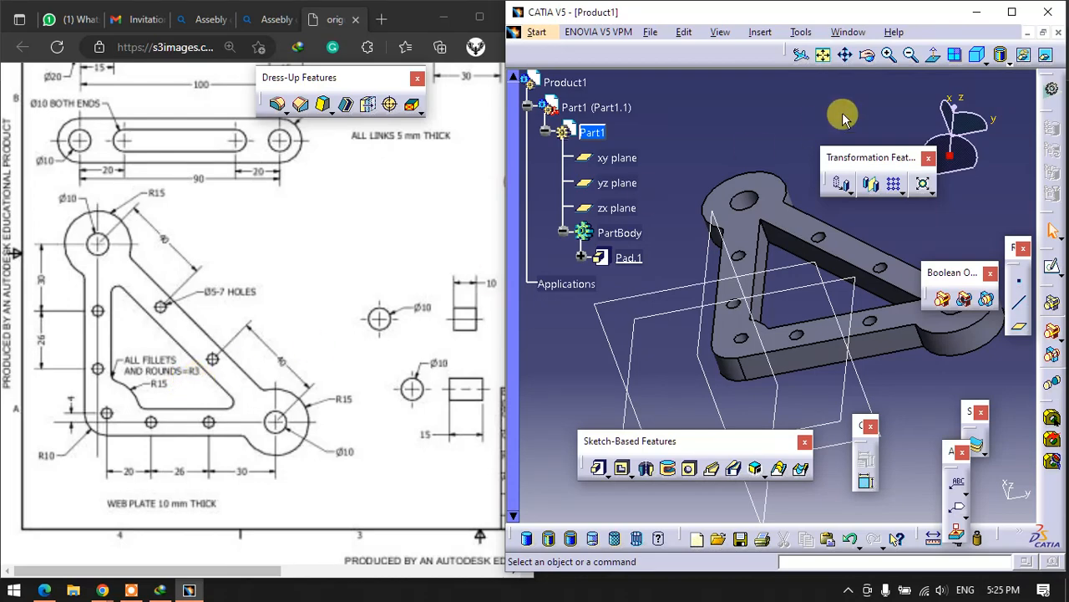
- Start a 3 mm edge fillet on the lower edge's junction with the lower-right end circle and on the four corners of the cutout
click(1012, 12)
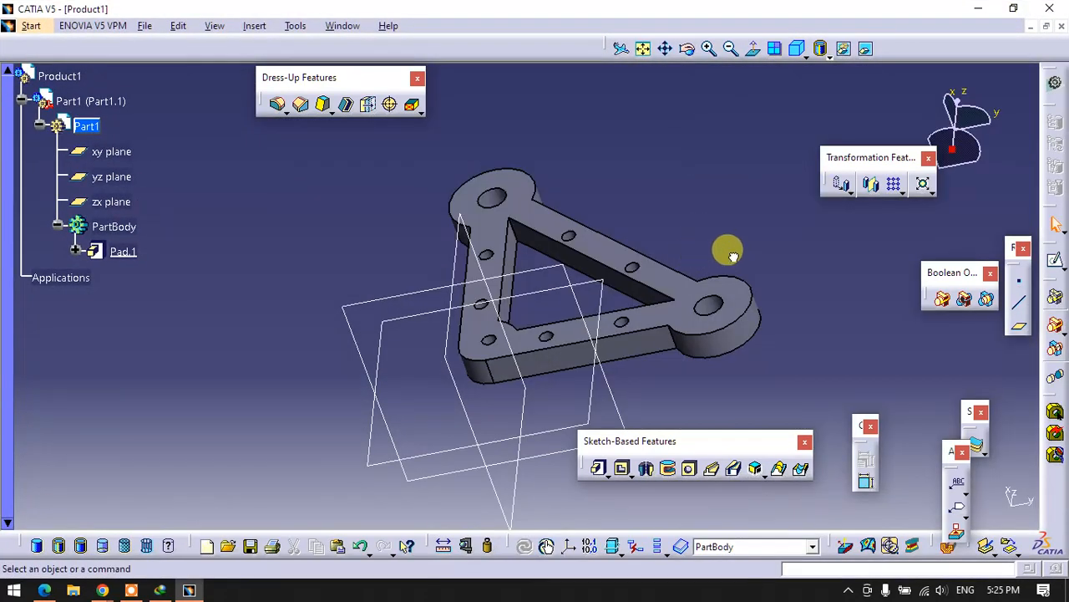
click(279, 106)
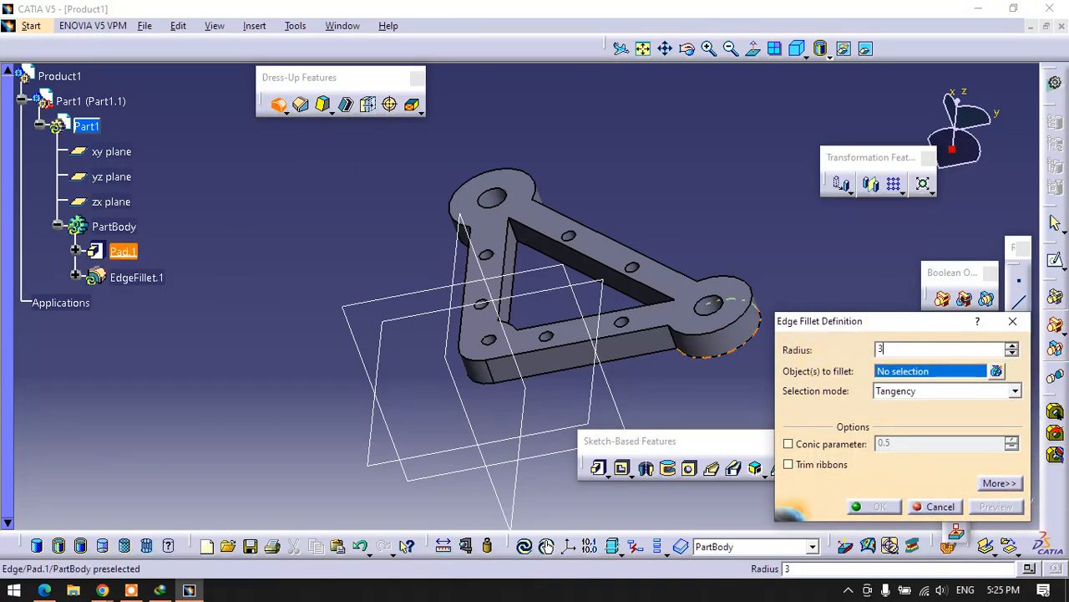
text(3)
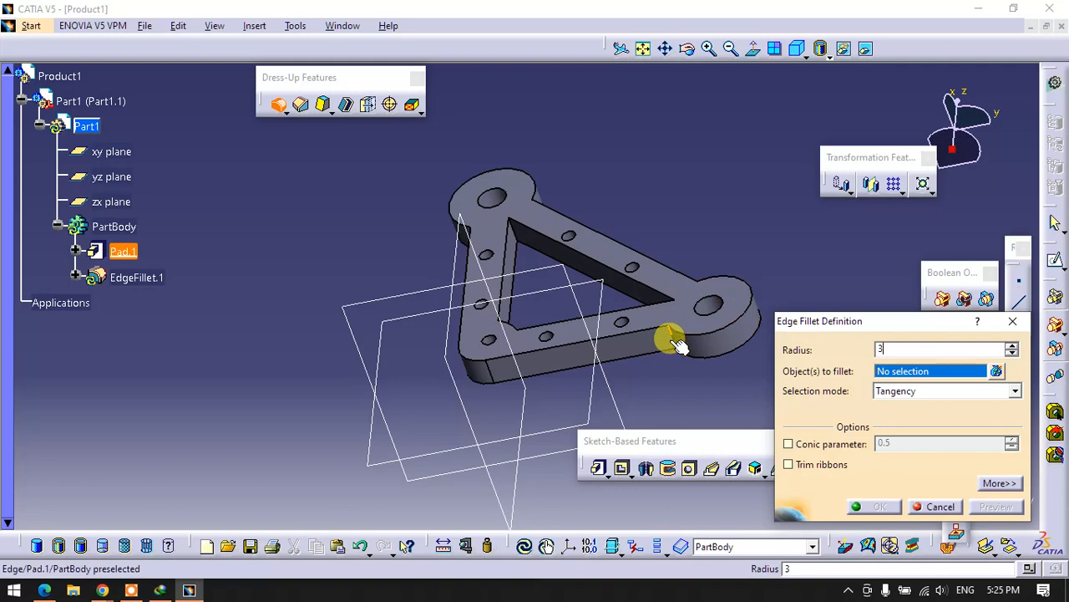
click(672, 339)
click(505, 238)
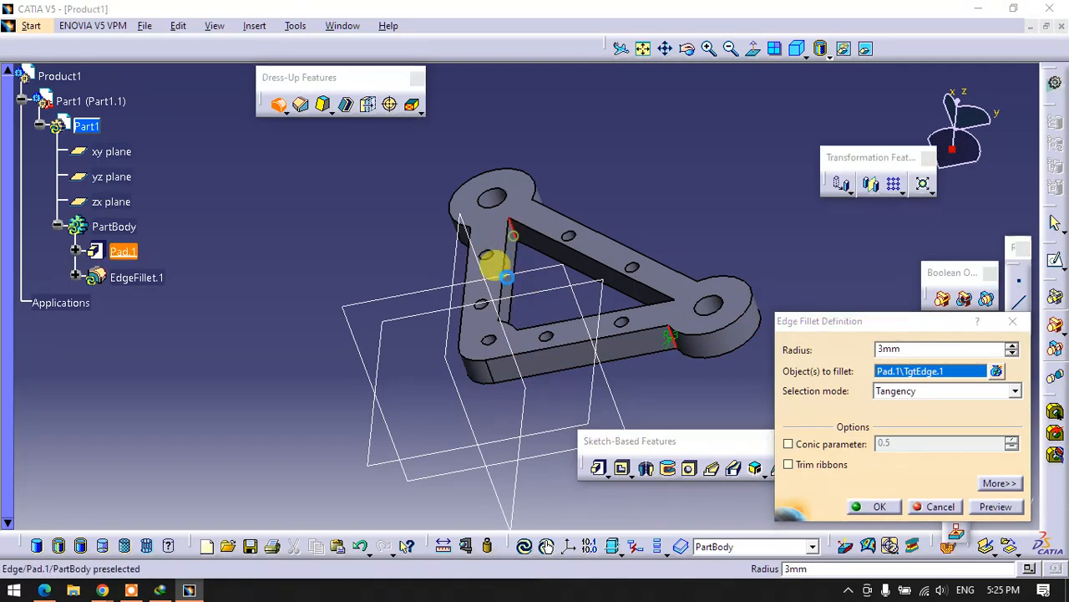
middle_drag(543, 289, 720, 449)
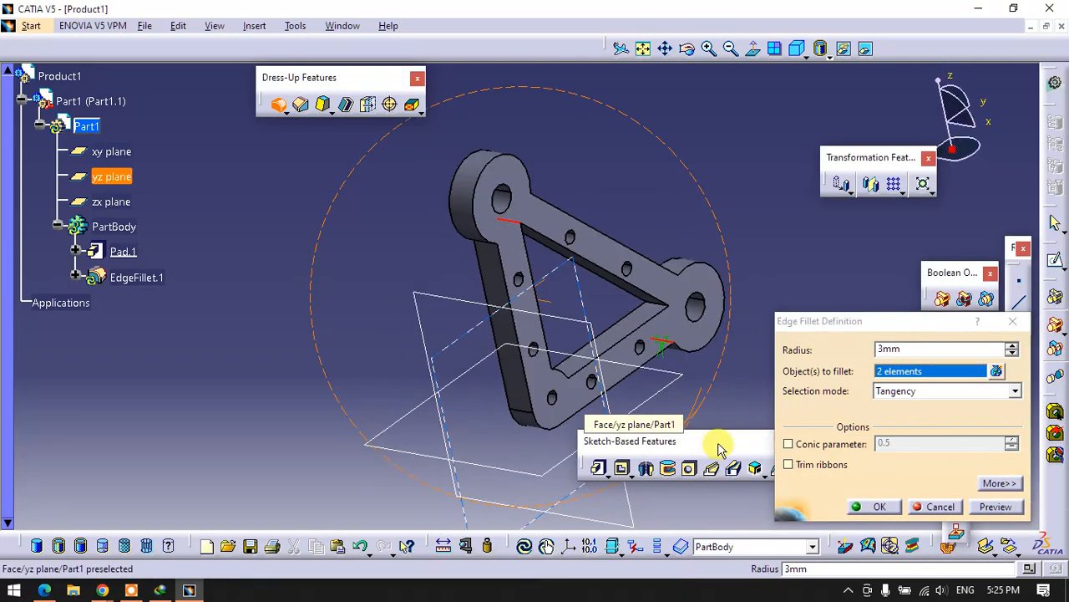
click(662, 310)
middle_drag(580, 317, 460, 404)
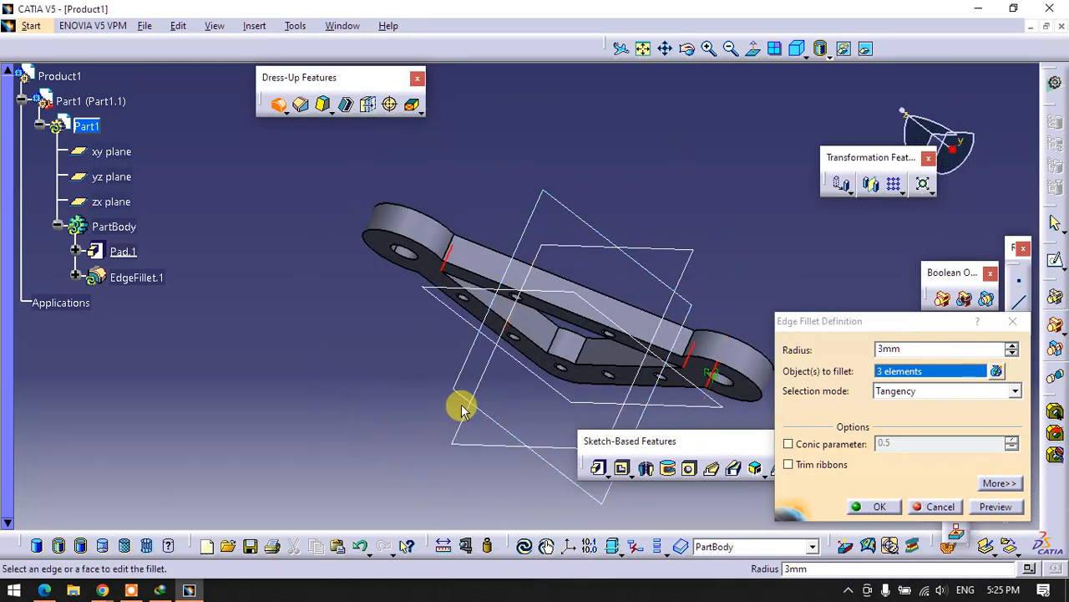
click(566, 349)
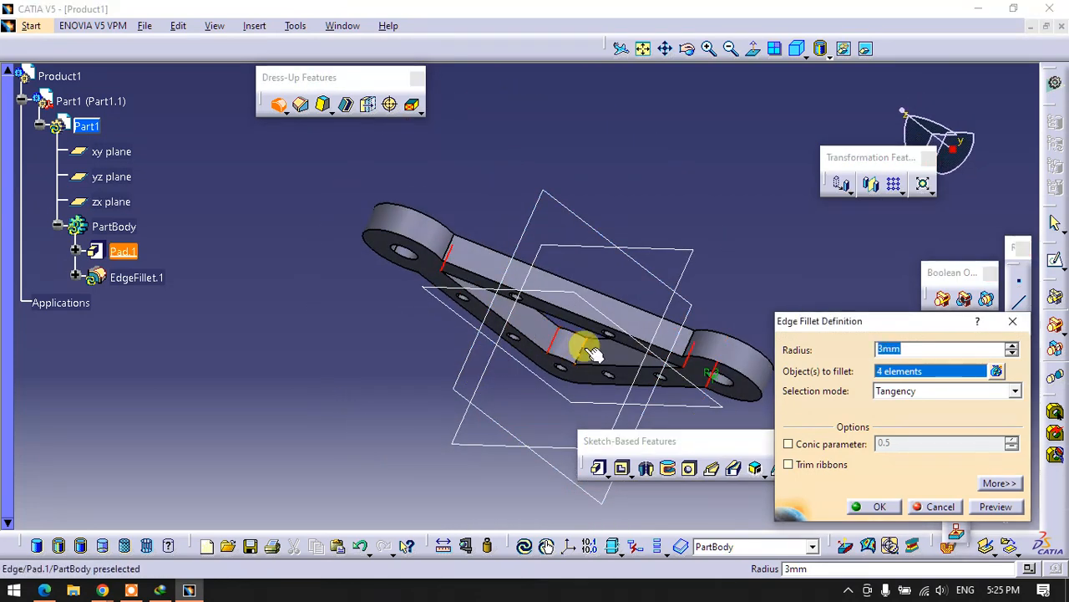
click(589, 353)
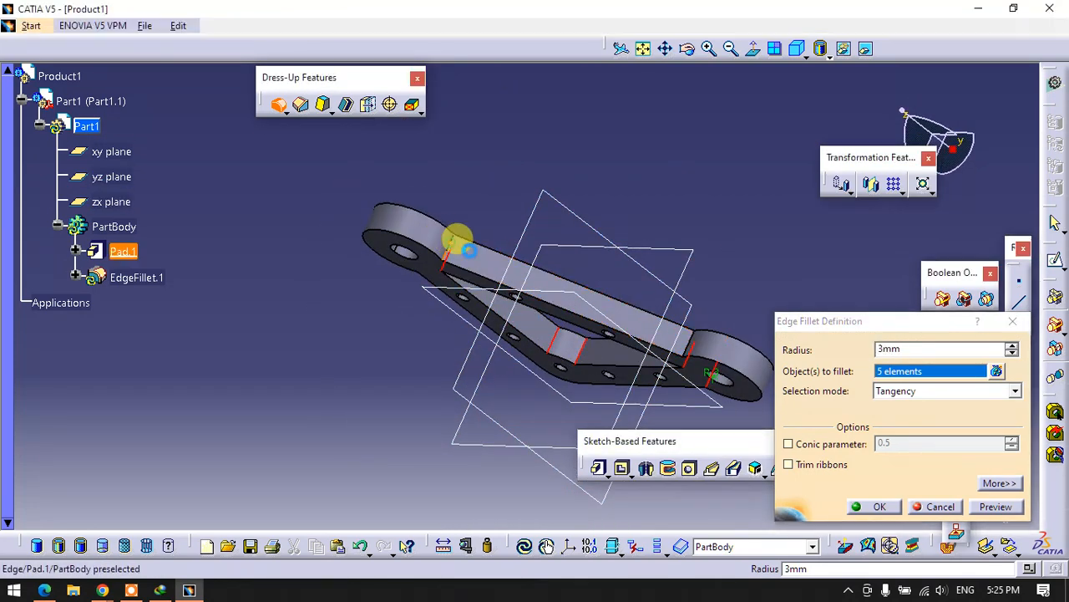
- Add the outer diagonal's junctions with both end circles and the vertical edge's junction with the upper one, and apply the fillet
click(454, 242)
click(690, 342)
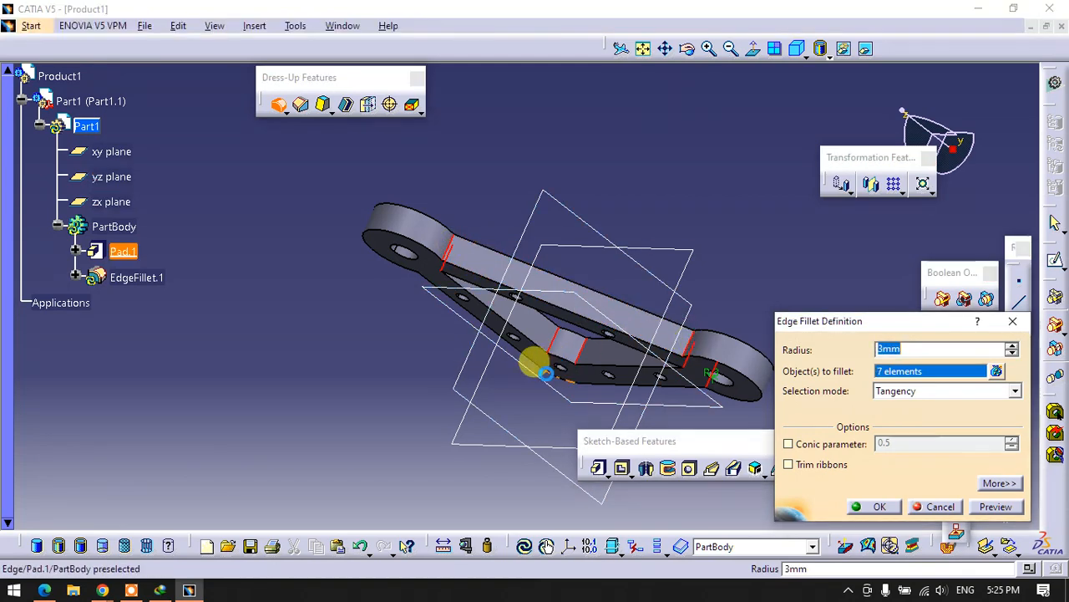
middle_drag(537, 368, 644, 77)
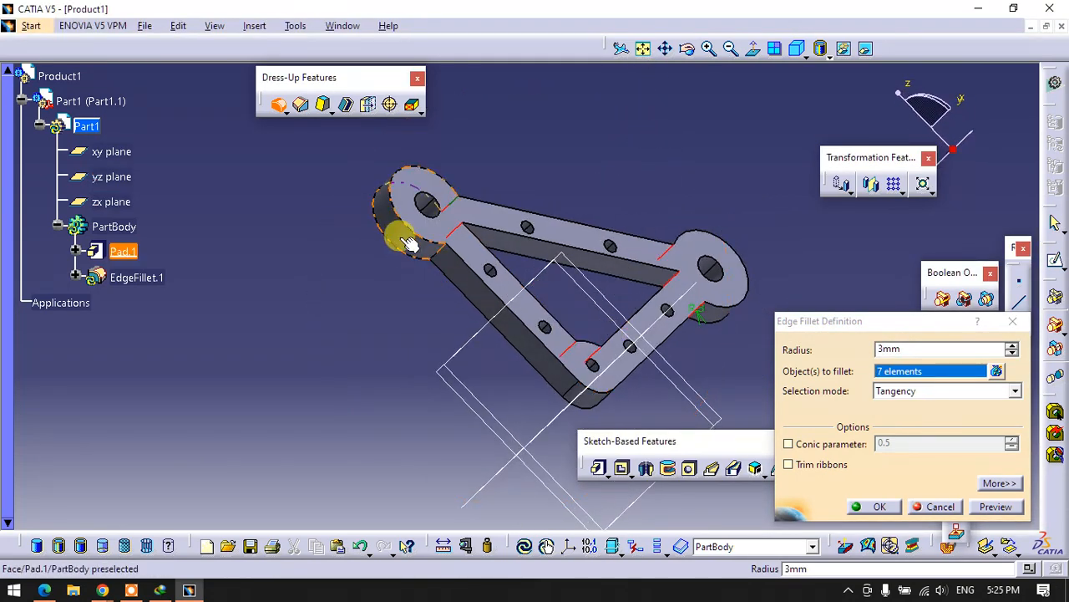
click(430, 232)
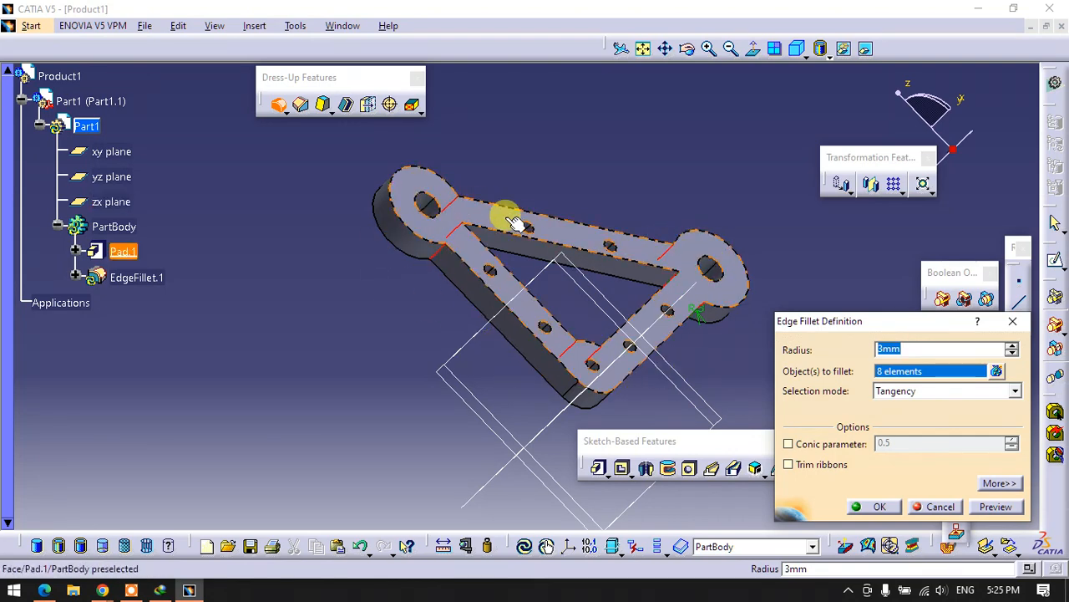
click(869, 507)
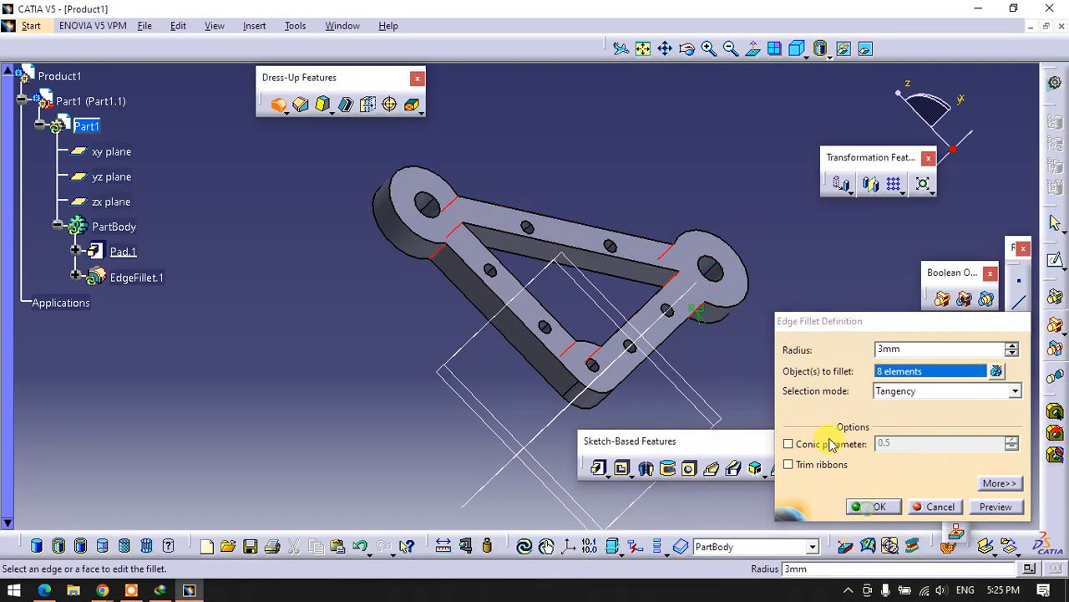
middle_drag(693, 358, 484, 442)
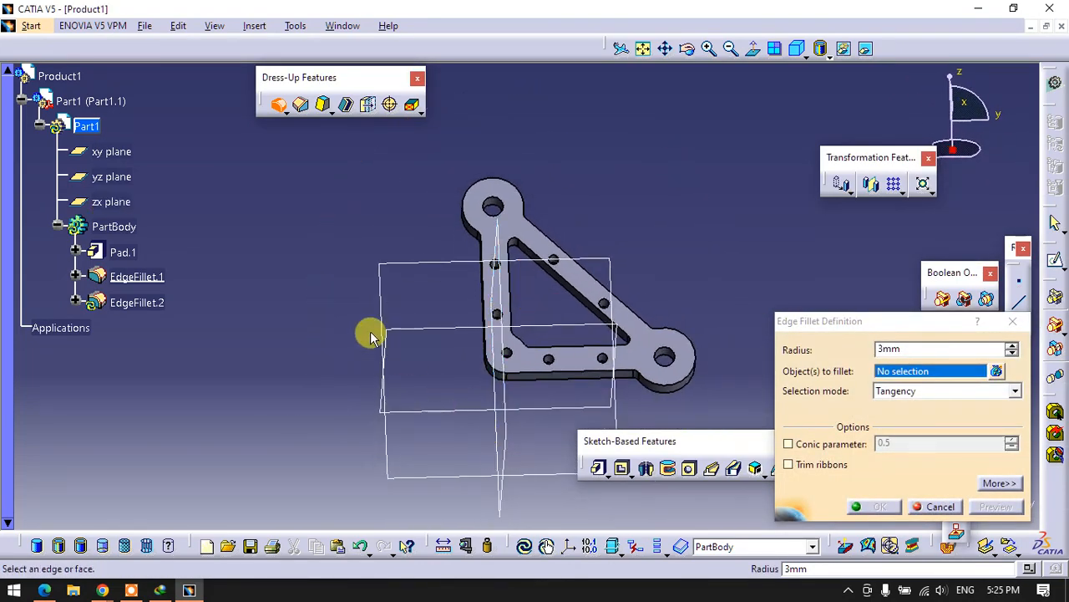
click(958, 511)
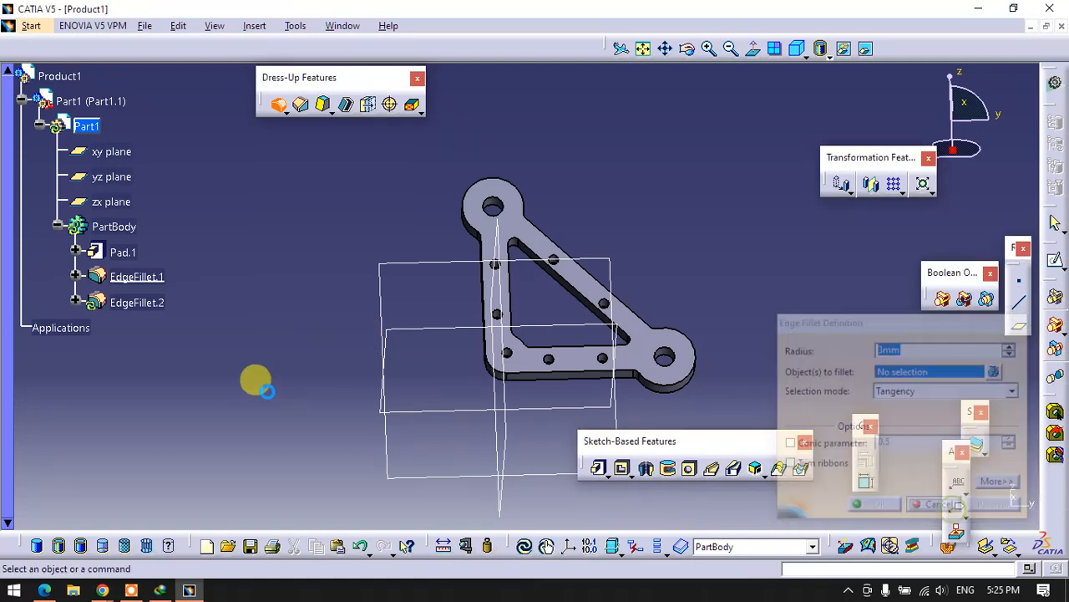
- Switch to the drawing in the browser and examine the parts list, the assembly view and the link dimensions
double_click(693, 12)
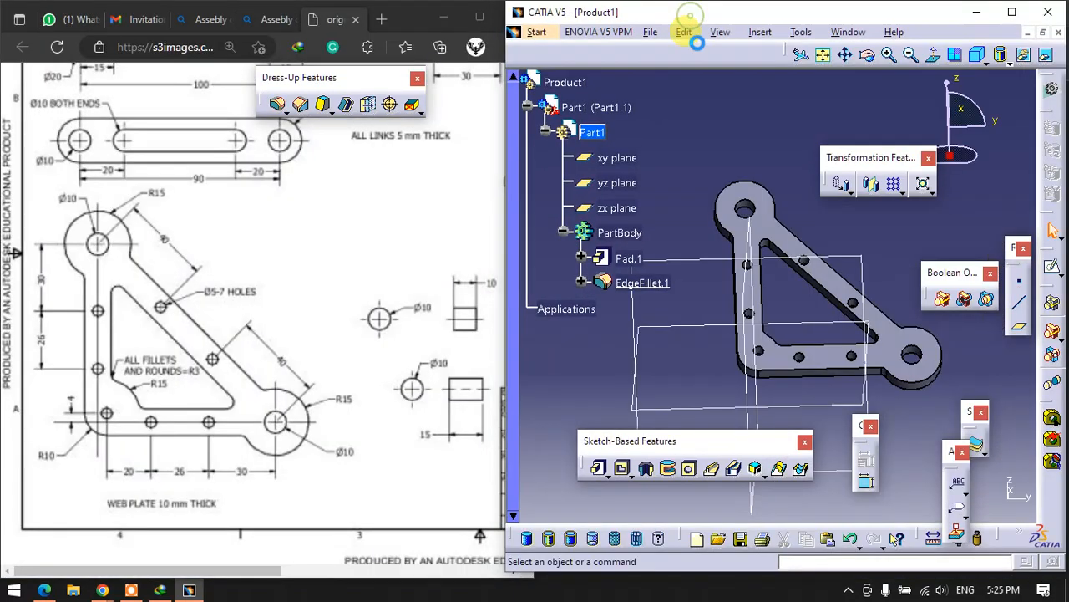
click(208, 303)
drag(220, 570, 423, 573)
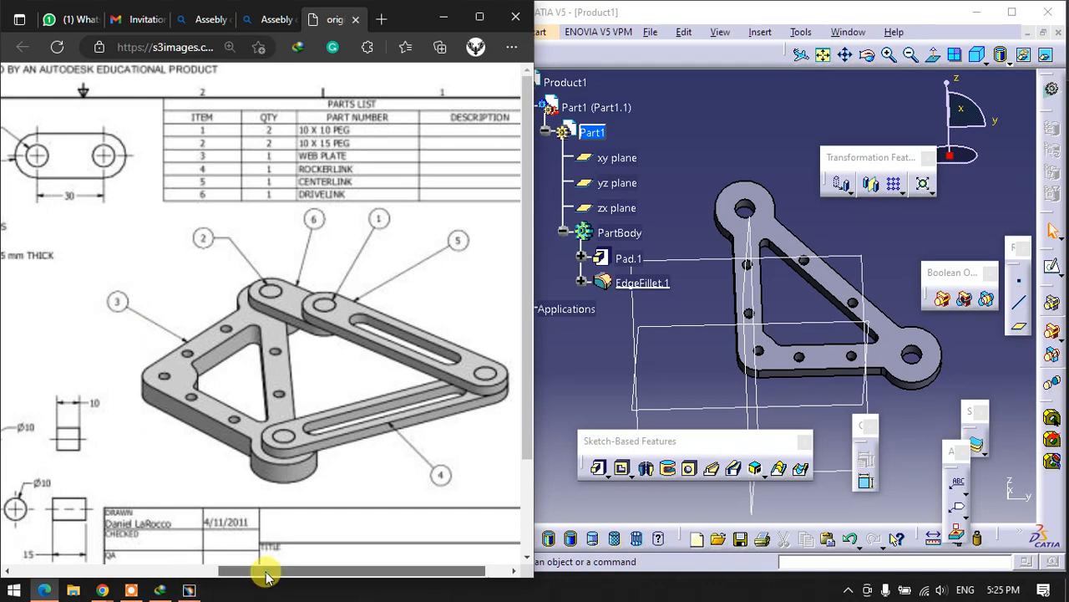
drag(250, 573, 66, 573)
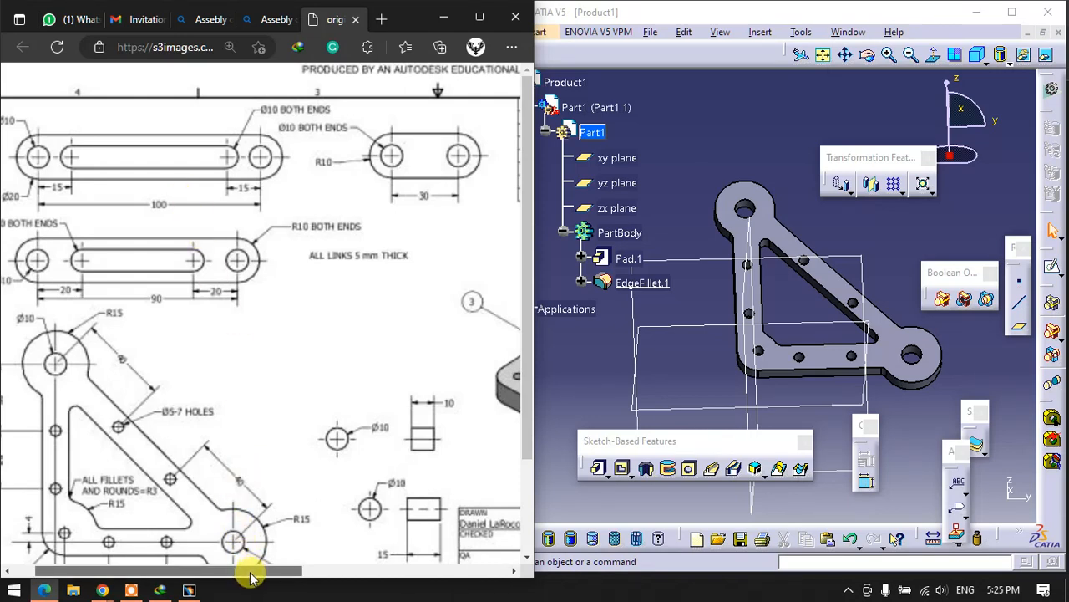
drag(250, 573, 210, 573)
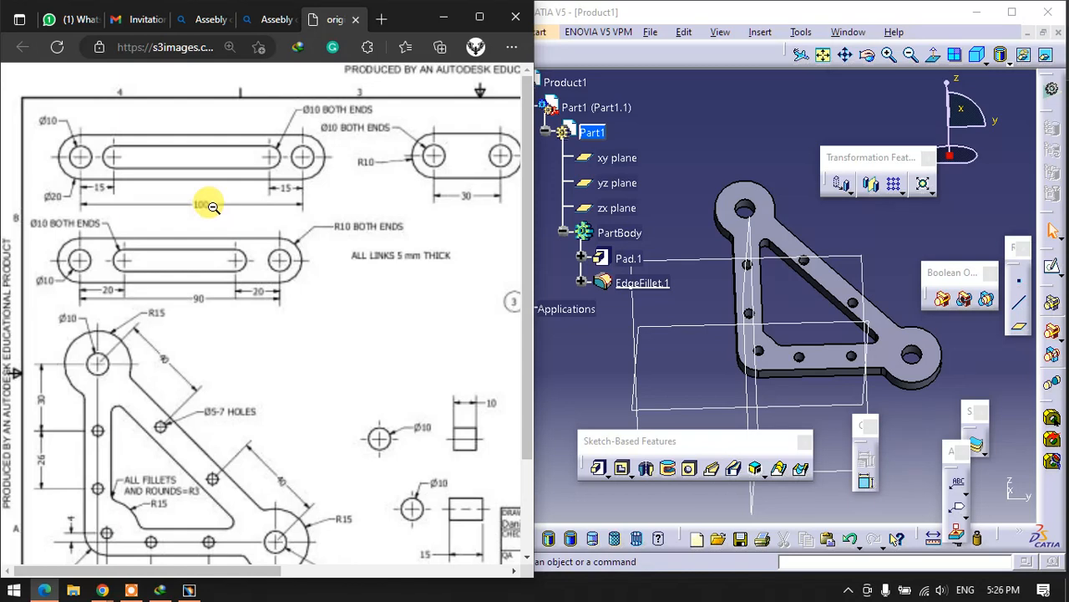
- Return to CATIA, collapse the Part1 branch, activate Product1 and insert a new part into it
click(545, 131)
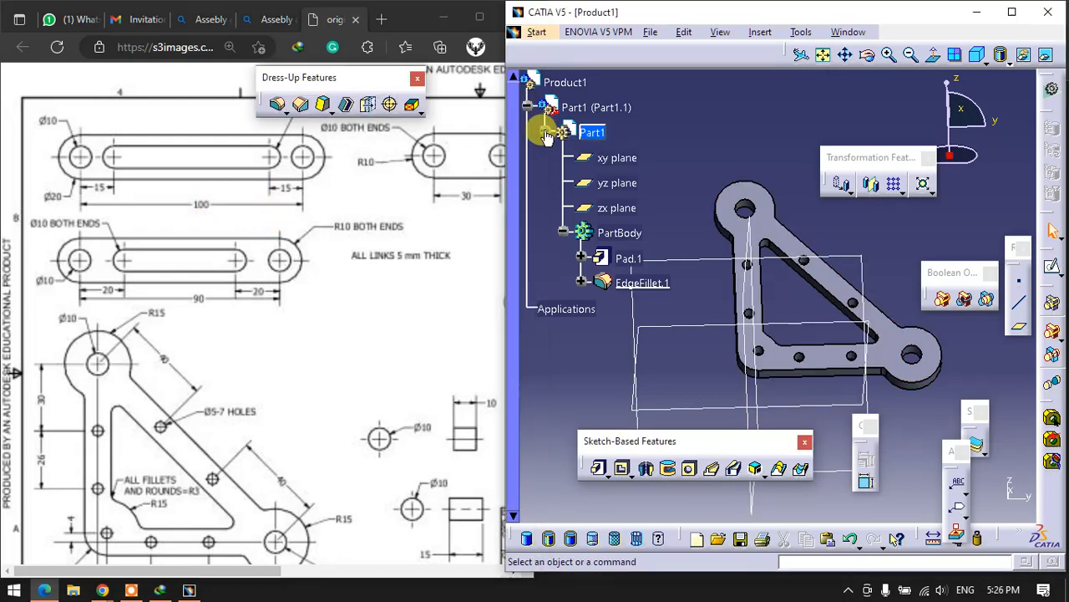
click(528, 109)
double_click(576, 85)
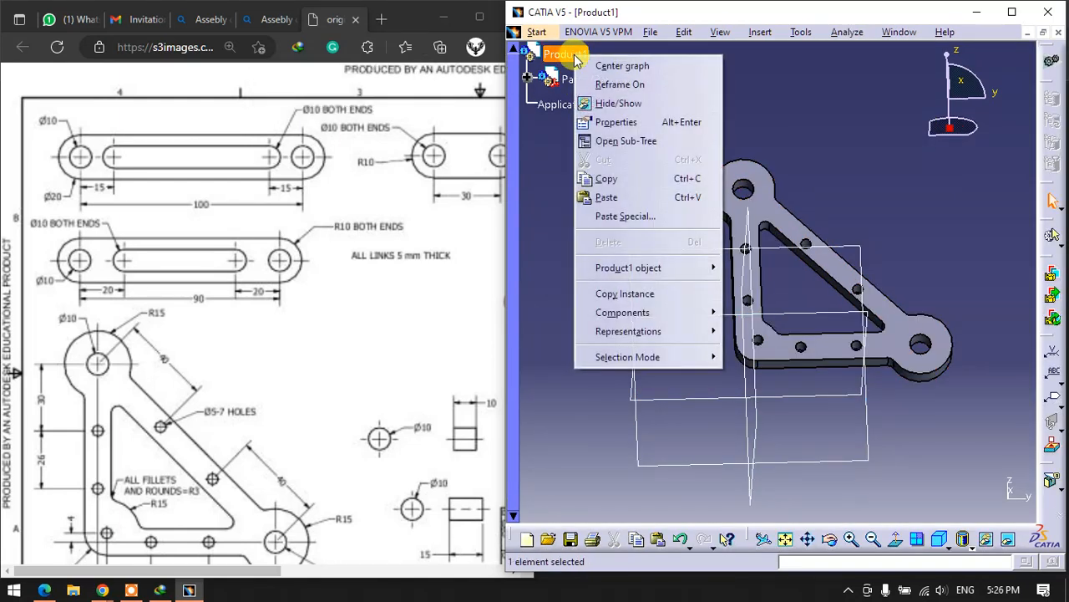
mouse_move(635, 324)
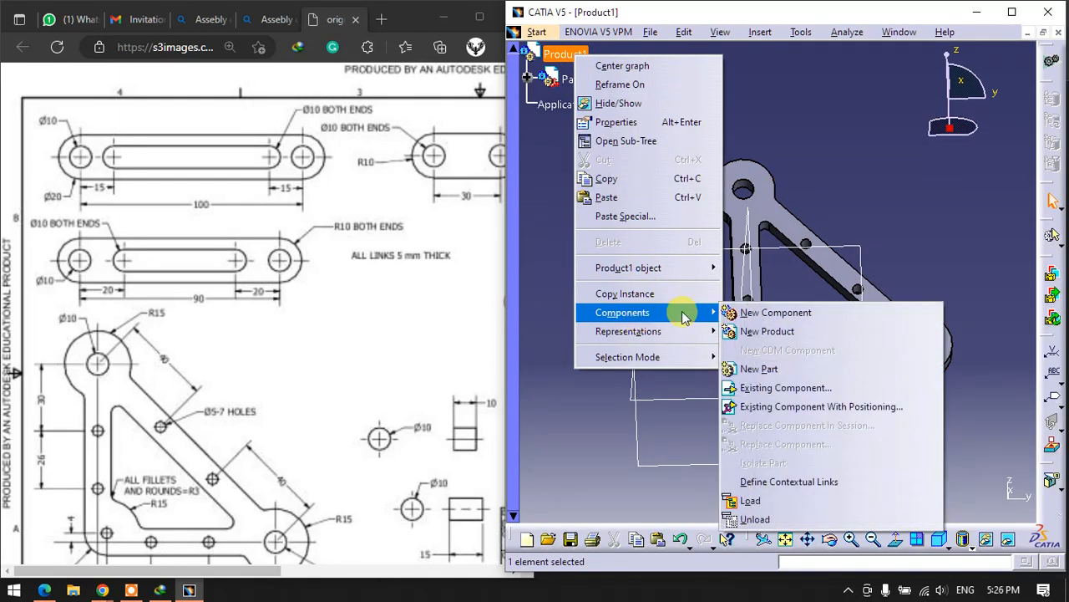
click(758, 370)
click(829, 351)
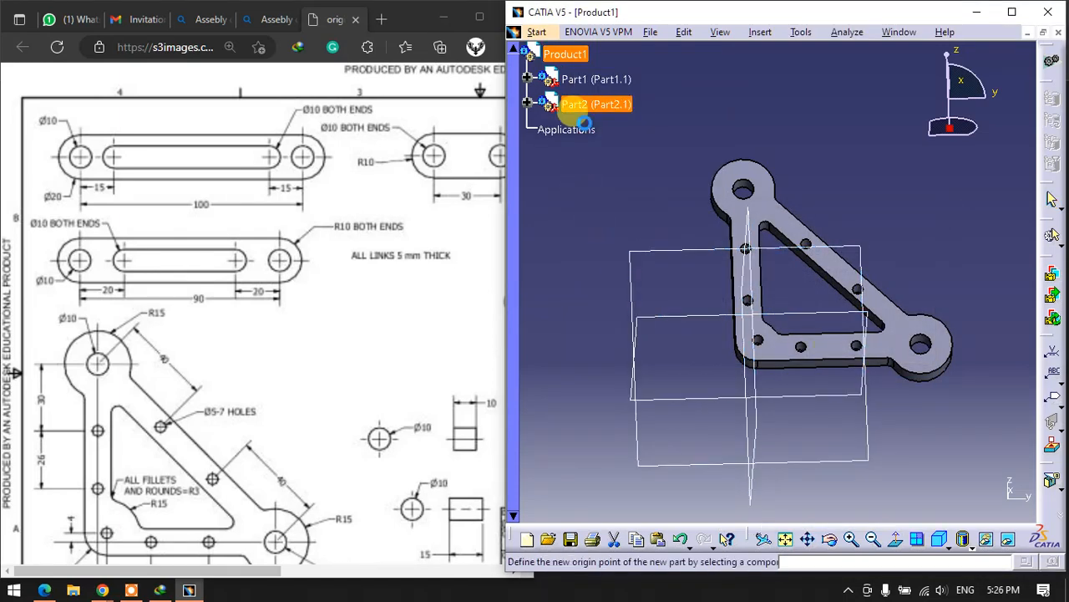
click(746, 93)
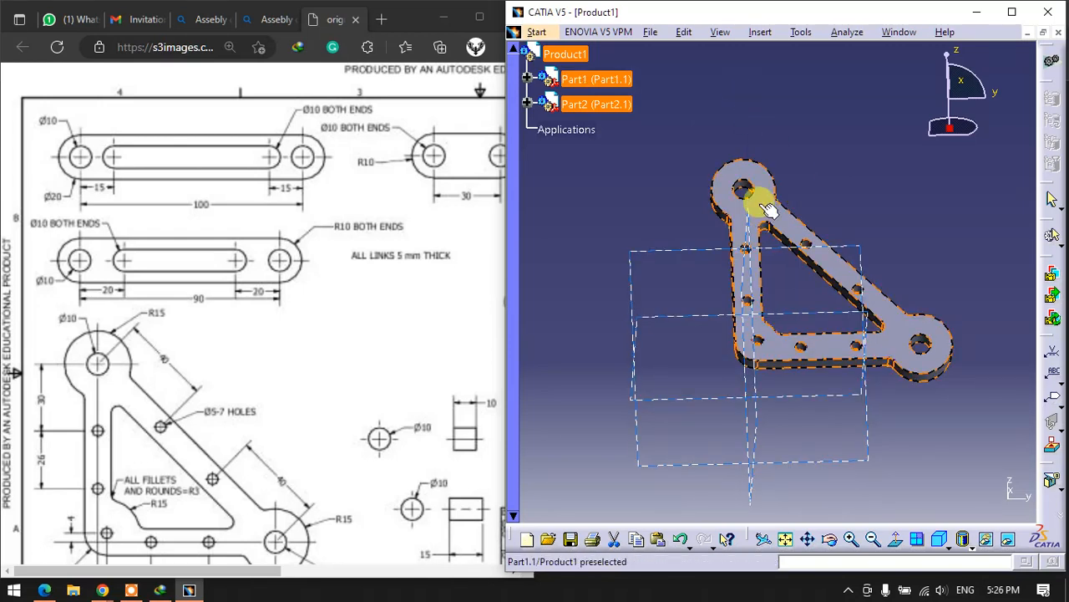
- Hide Part1, the web plate, in the assembly
click(613, 83)
right_click(615, 88)
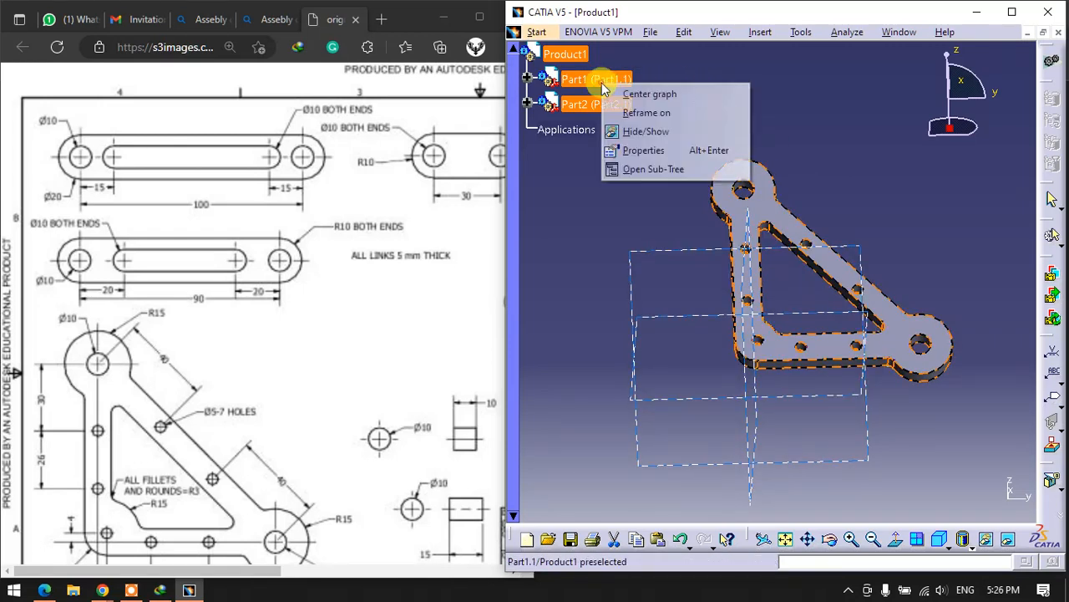
click(646, 133)
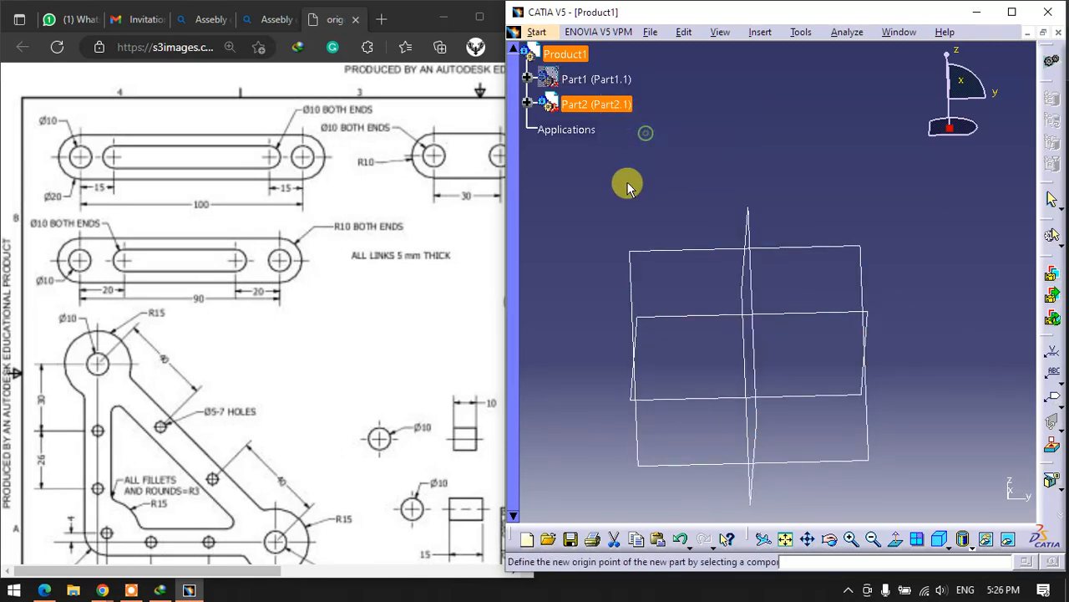
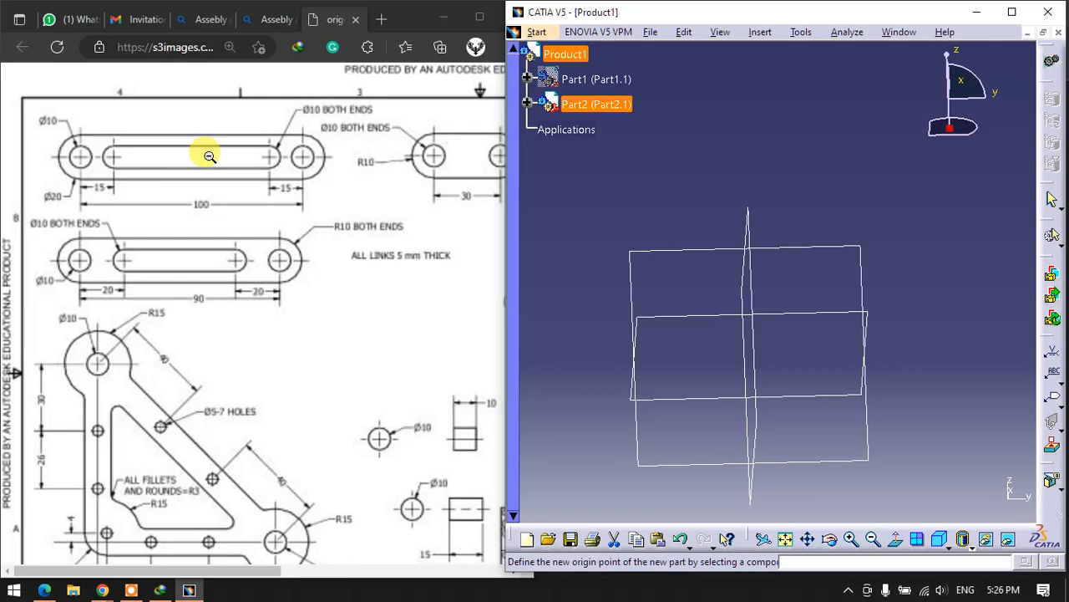
- Expand Part2, open its PartBody for editing and start a sketch on the xy plane
click(528, 103)
click(543, 127)
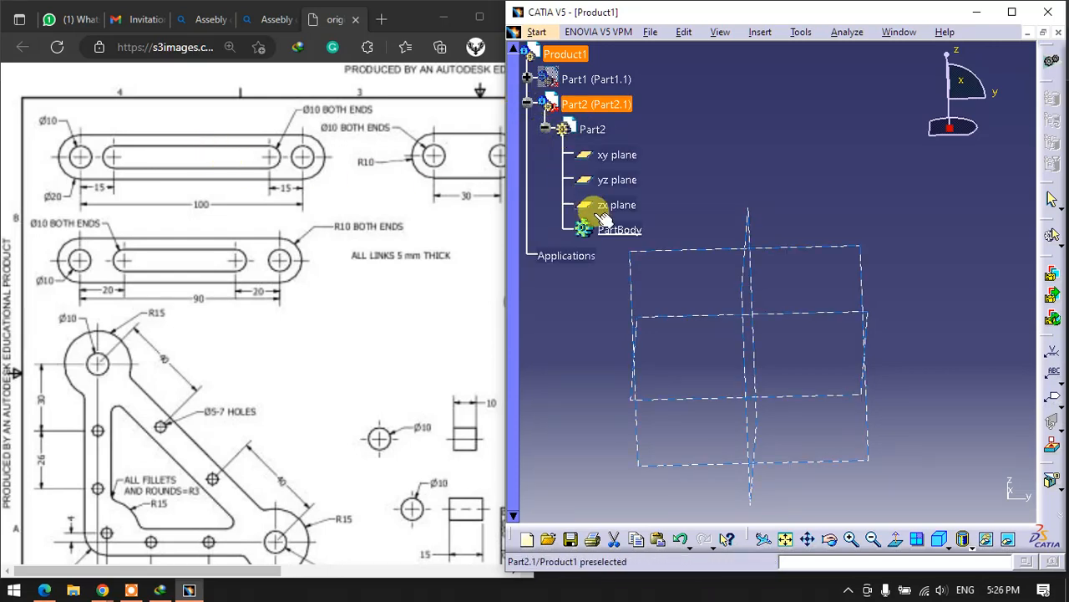
click(618, 229)
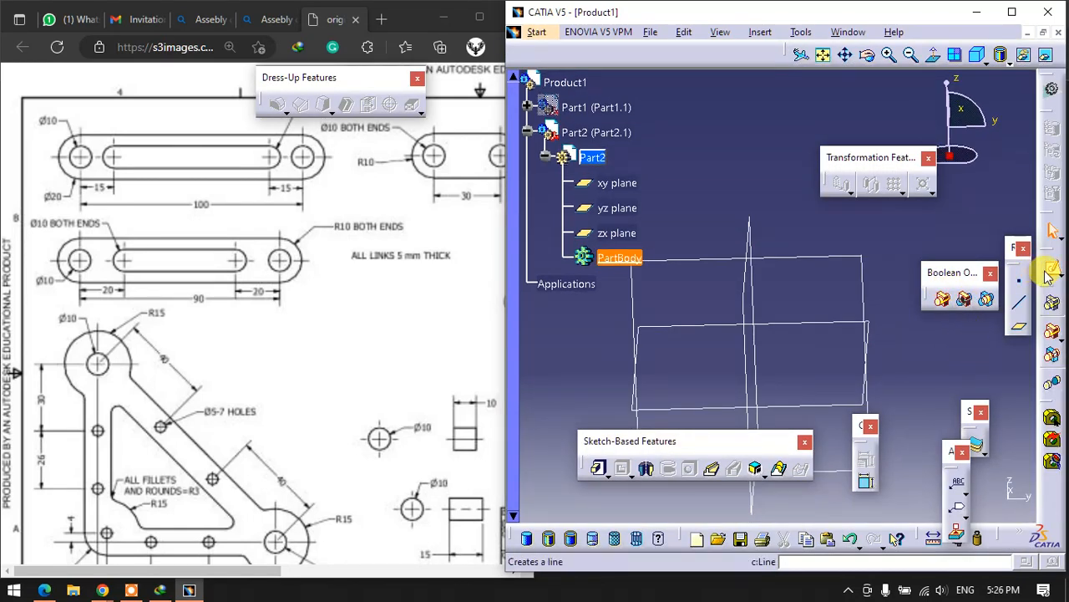
click(1052, 267)
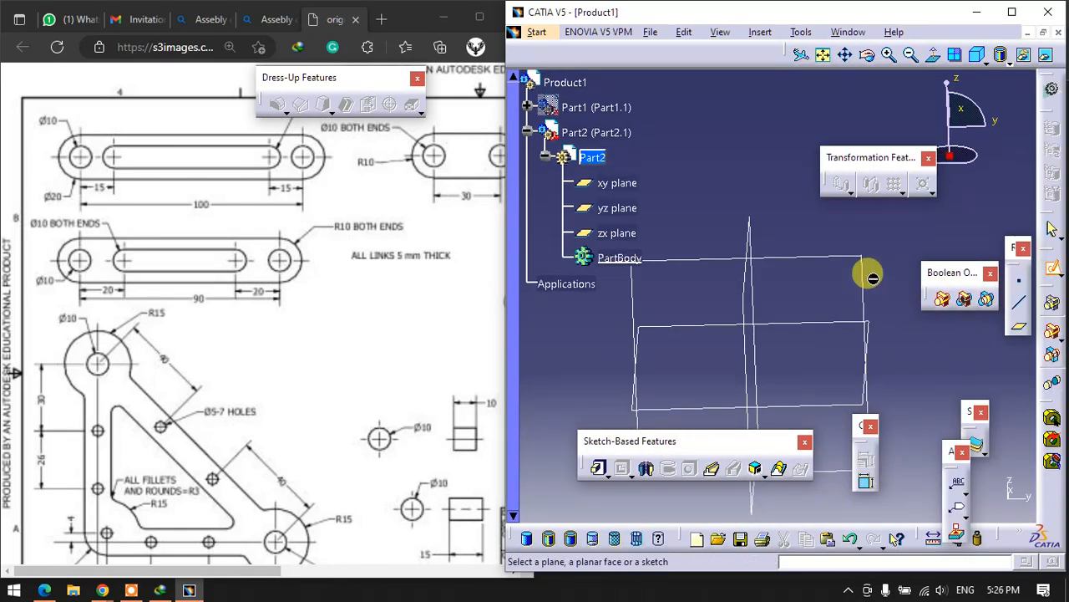
click(782, 314)
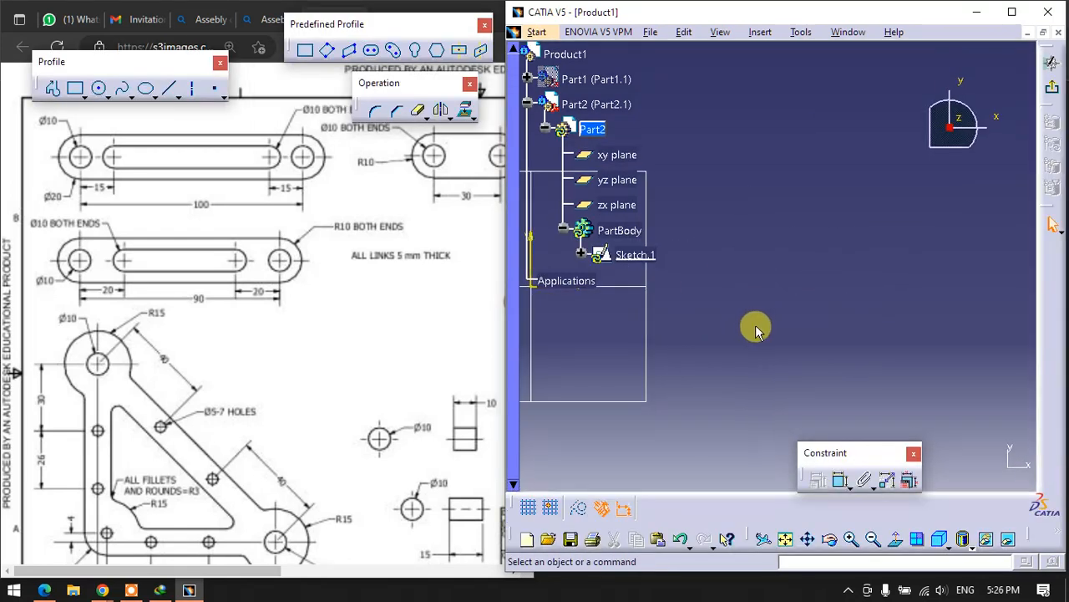
- Sketch the link's outer outline as a horizontal elongated hole on the H axis, about 177 mm between centres with a radius of about 26 mm
middle_drag(746, 315, 748, 316)
middle_drag(711, 365, 892, 355)
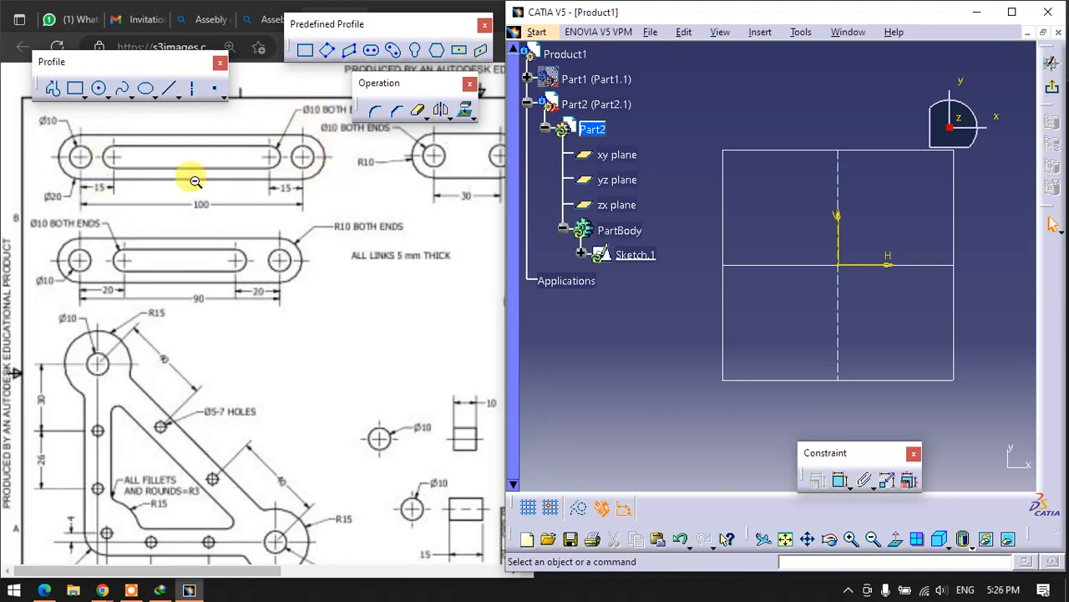
click(372, 51)
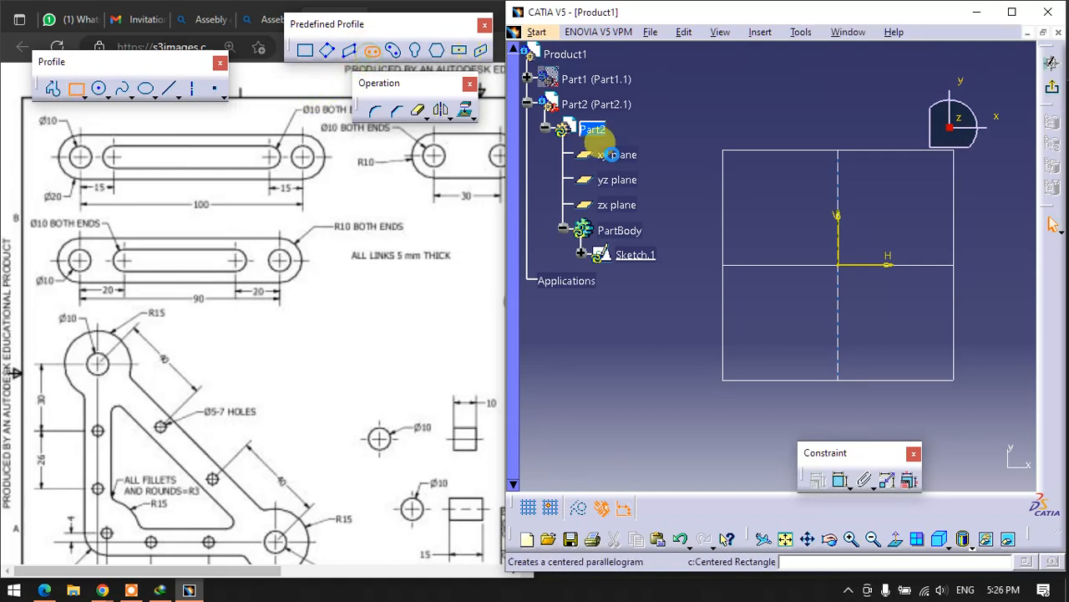
click(704, 266)
click(980, 266)
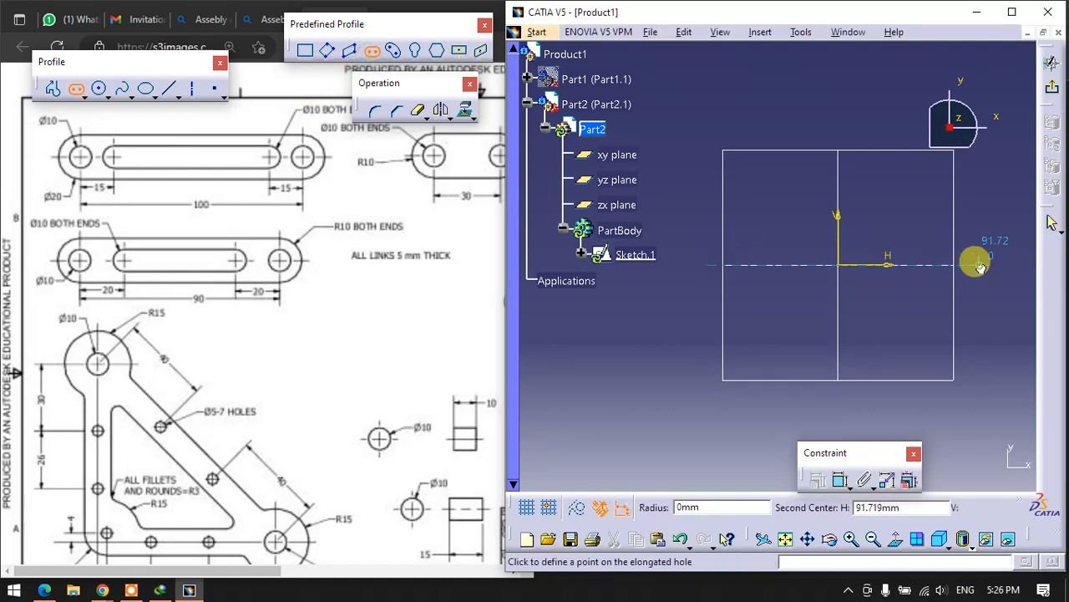
click(978, 224)
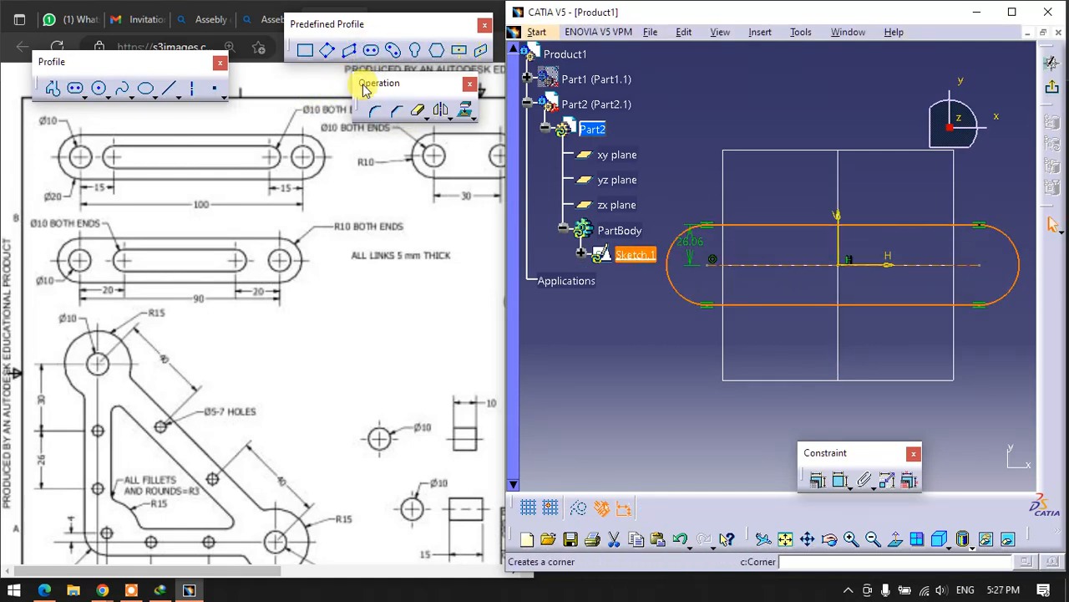
- Sketch a smaller elongated hole on the H axis inside the outer outline, with a radius of about 14 mm
click(372, 50)
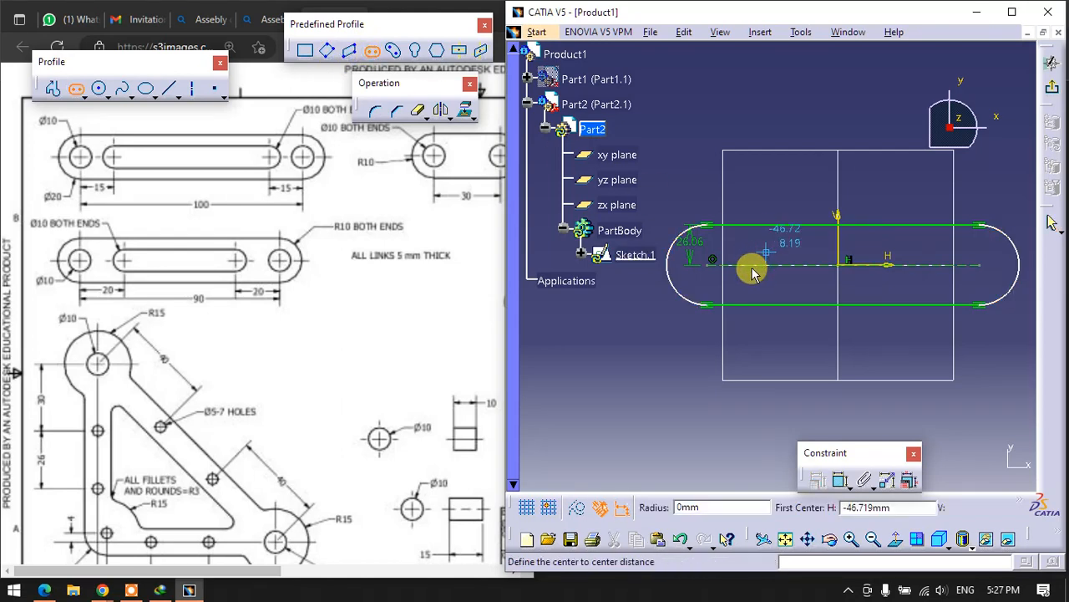
click(752, 266)
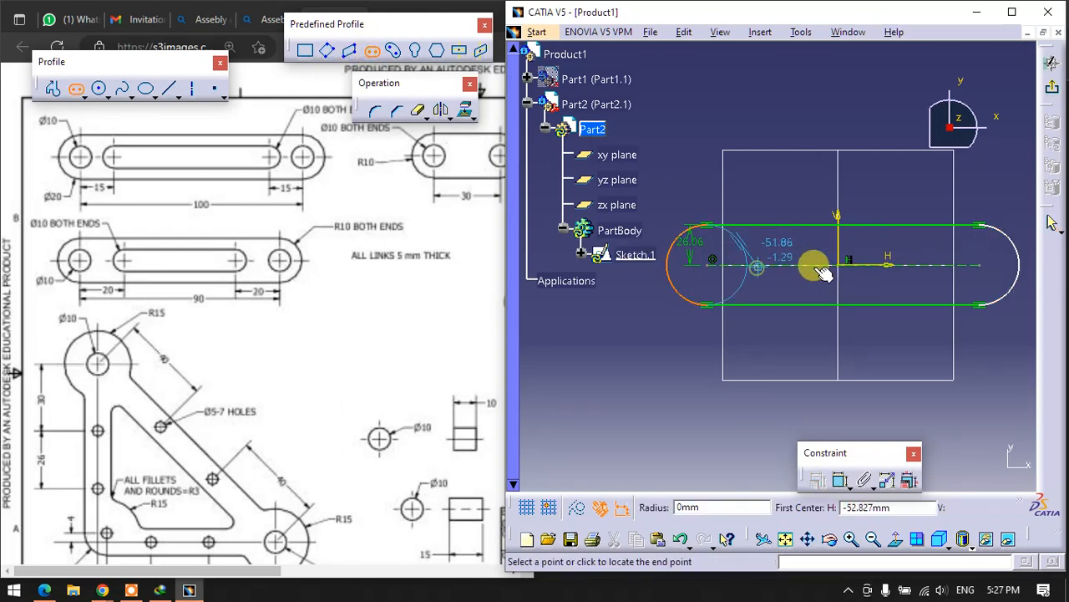
click(923, 267)
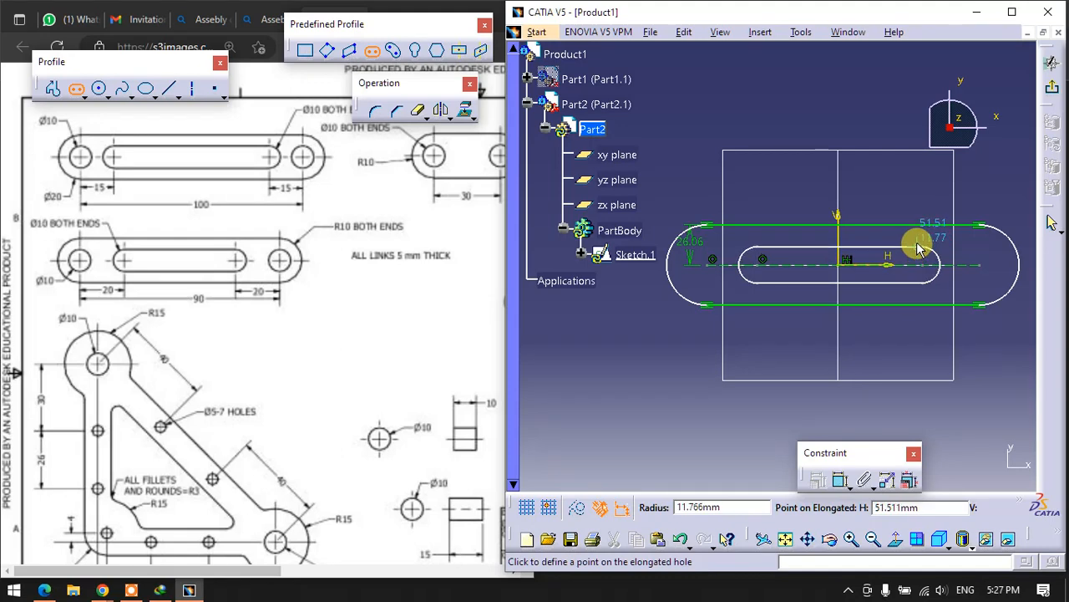
click(919, 244)
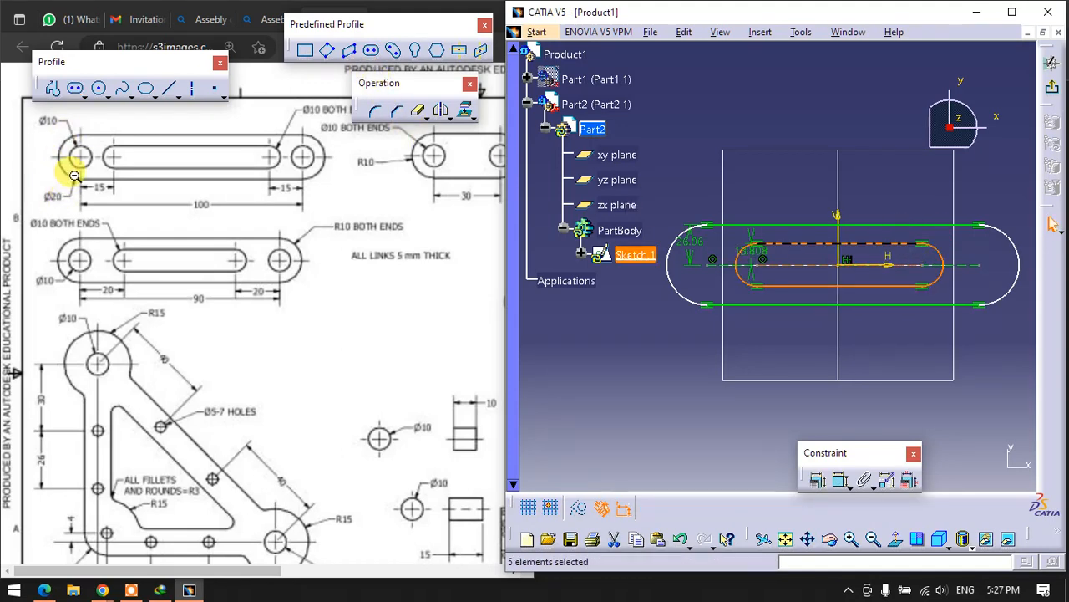
- Draw a small hole circle at each end centre of the outer outline
click(98, 88)
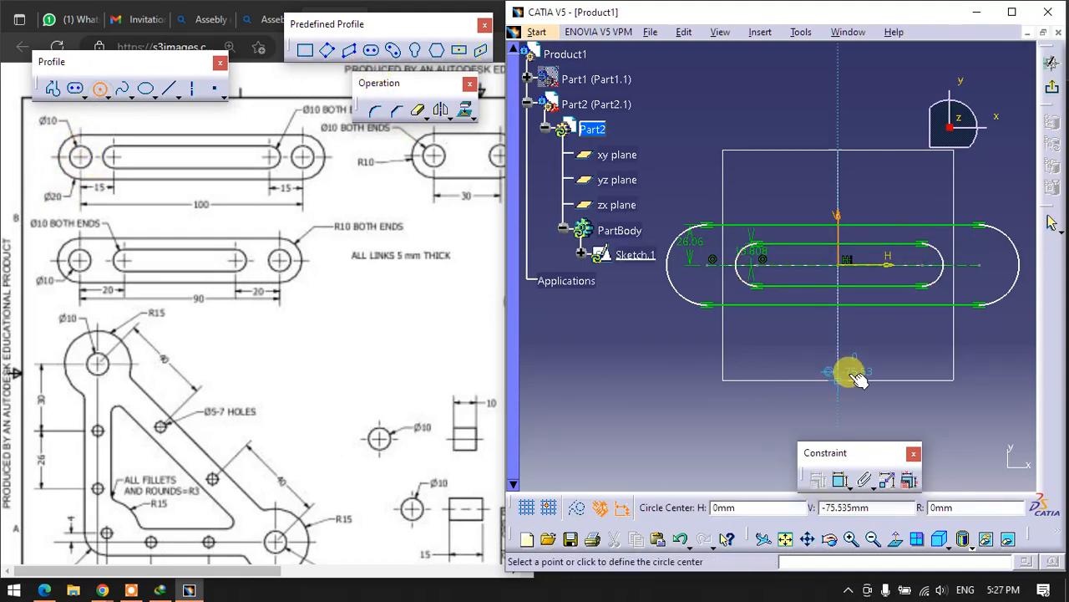
click(712, 262)
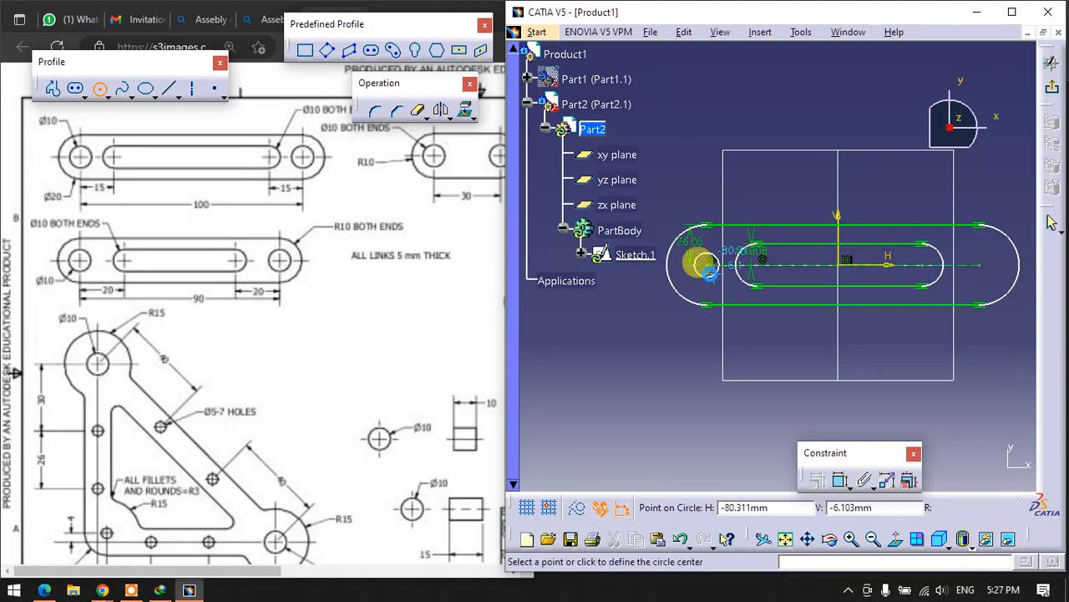
click(699, 264)
click(979, 265)
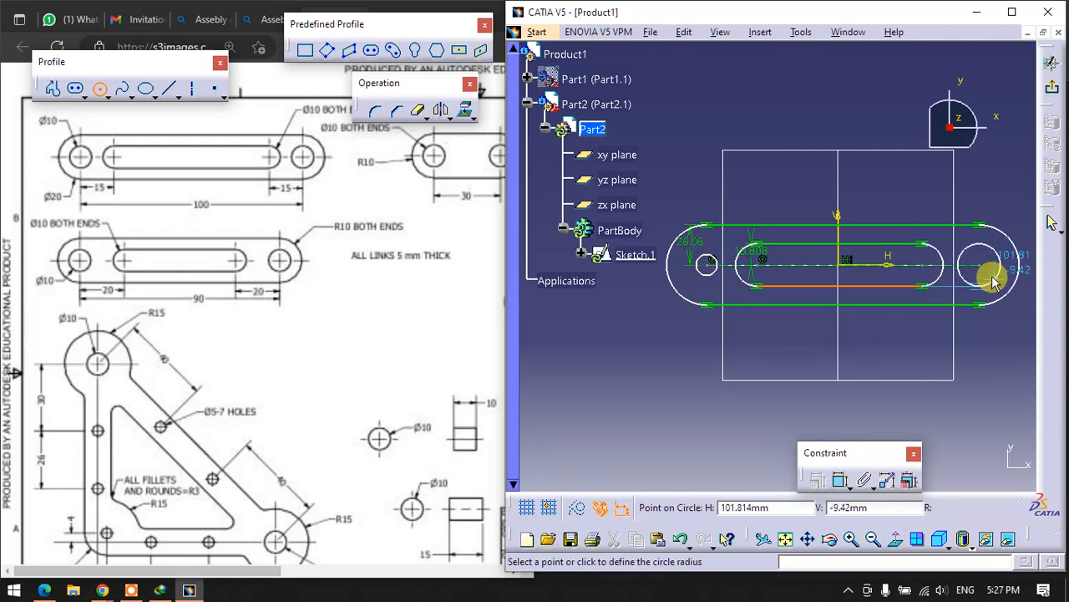
click(989, 268)
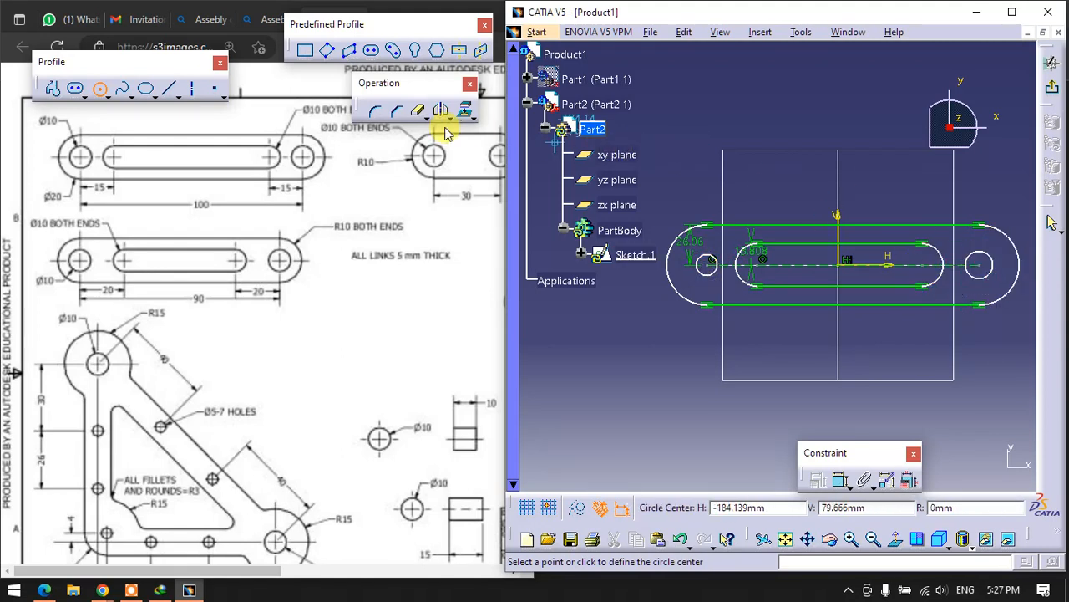
- Dimension the distance between the two end hole centres and set it to 100 mm
click(841, 481)
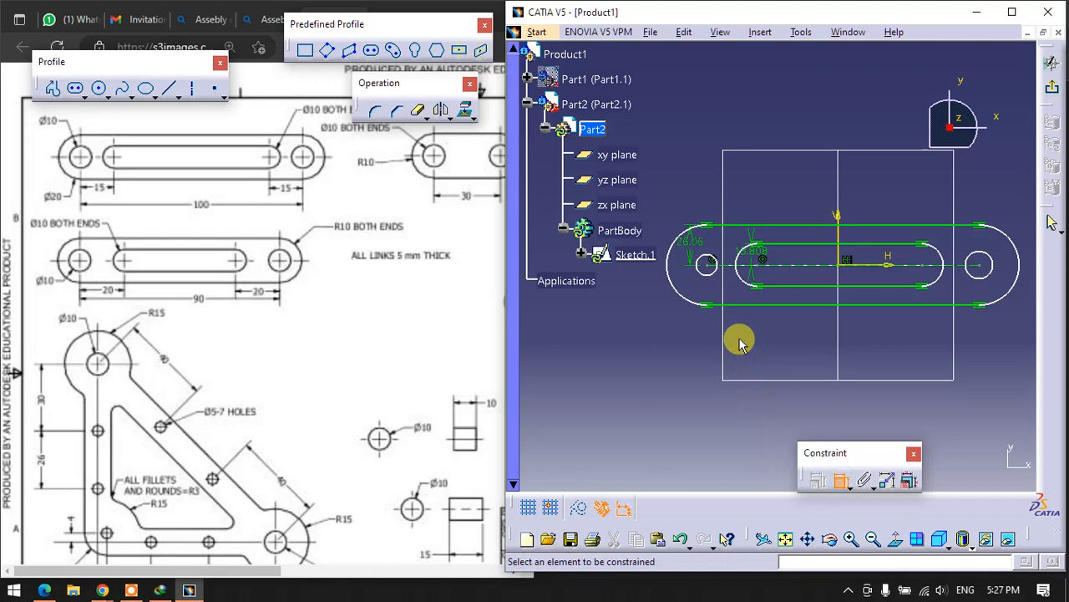
click(706, 263)
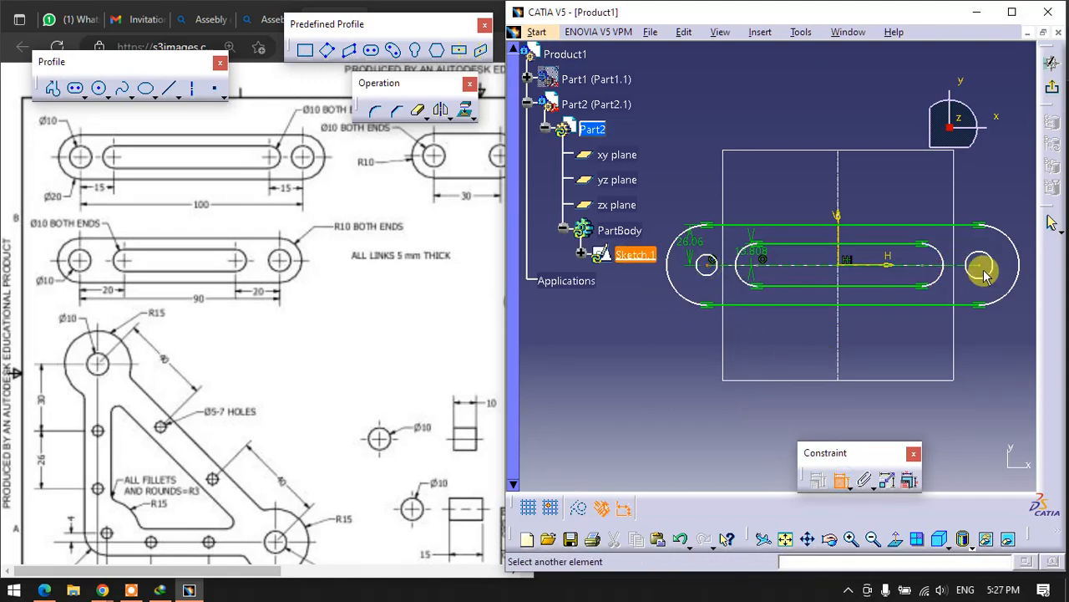
click(980, 265)
double_click(872, 356)
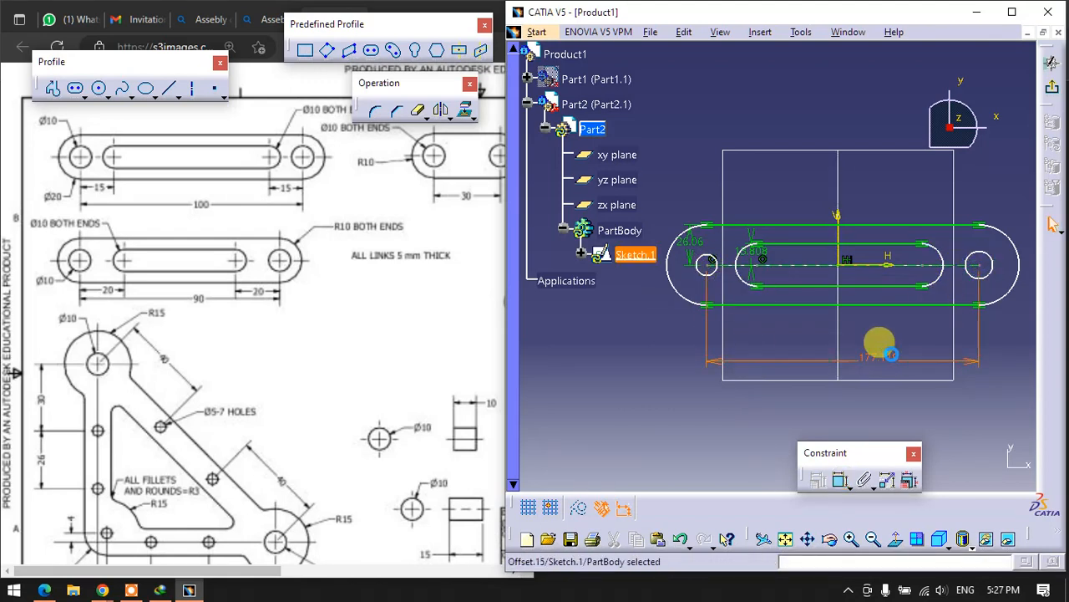
text(100mm)
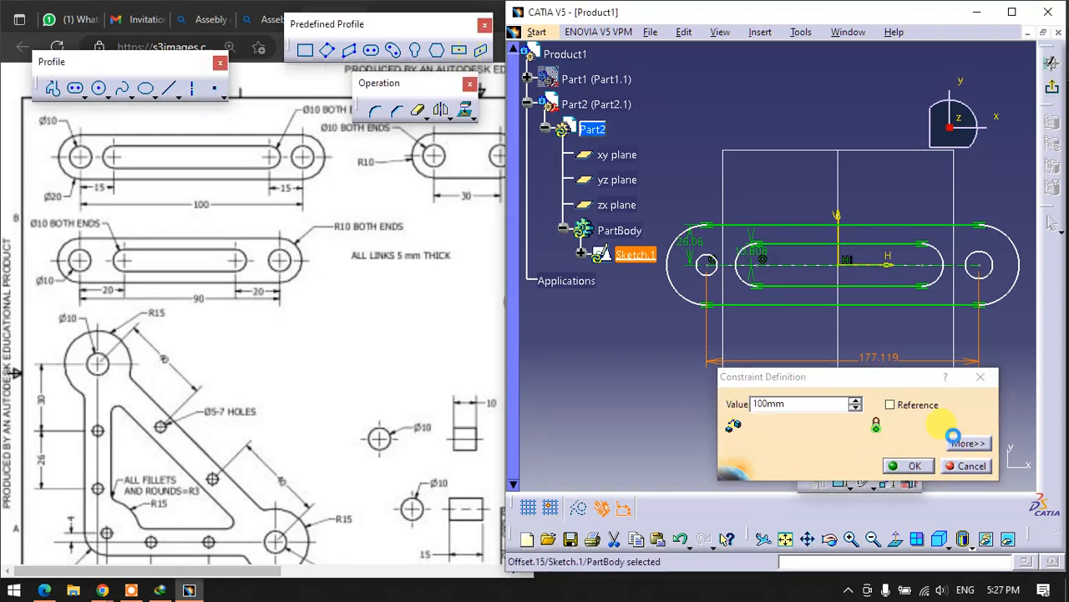
key(Return)
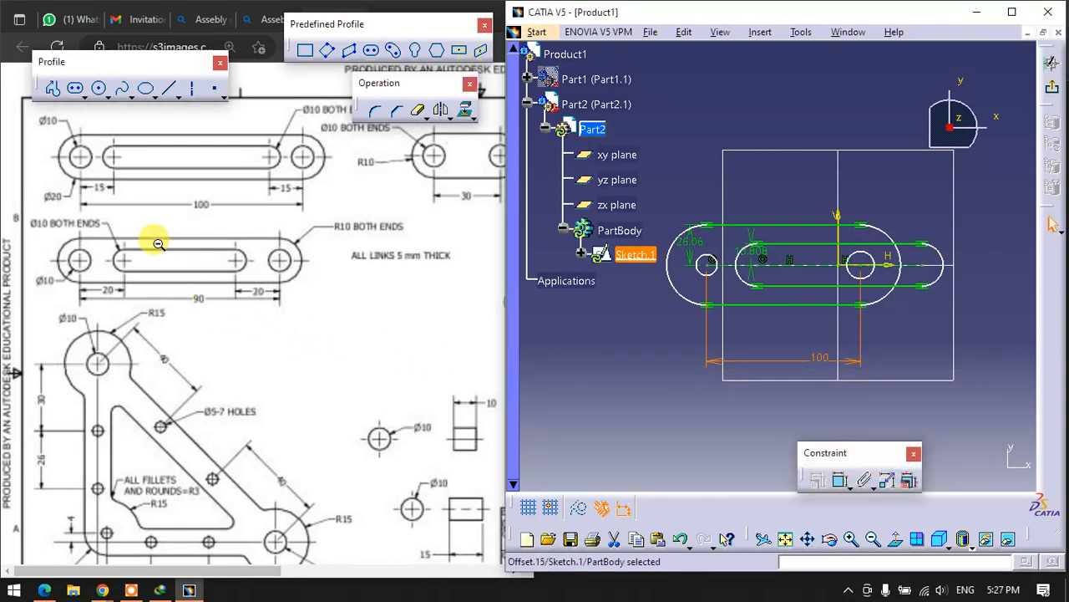
- Dimension the distance from the first end hole's centre to the nearest centre of the inner slot, and set it to 15 mm
click(707, 264)
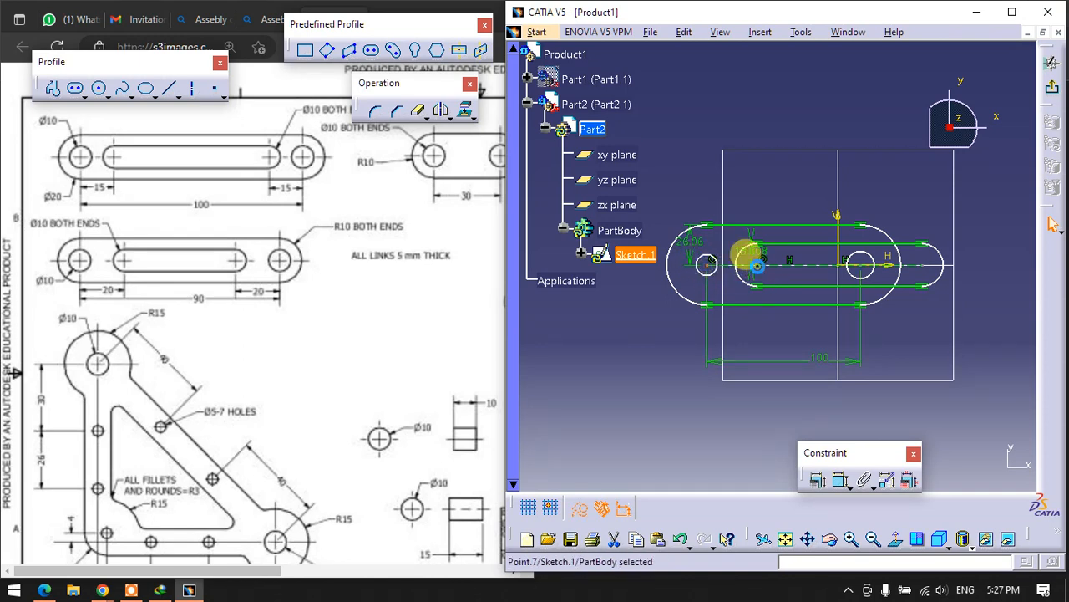
click(841, 479)
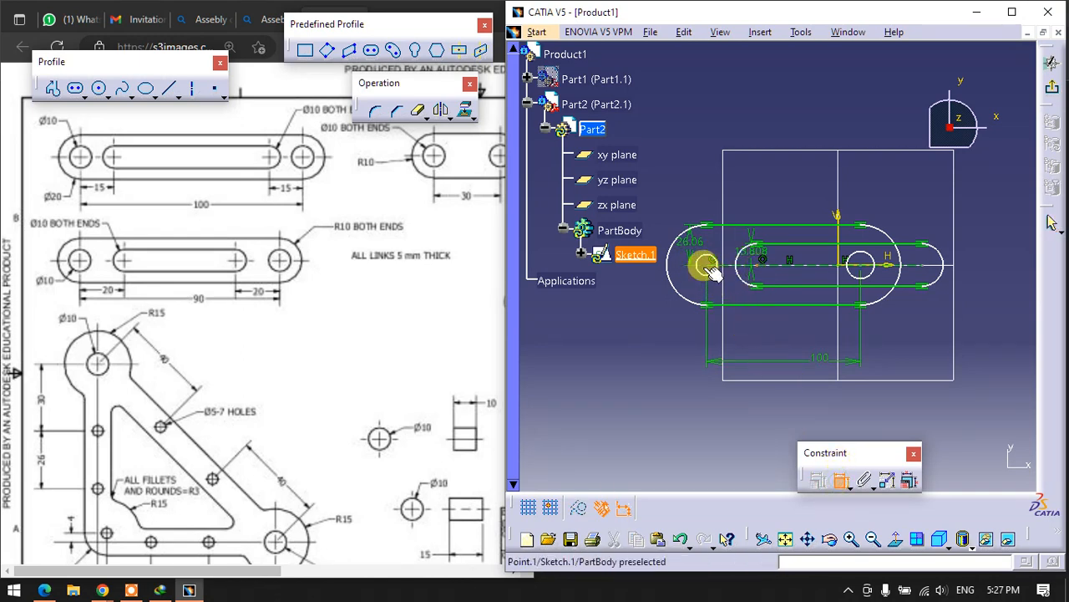
click(708, 266)
click(729, 329)
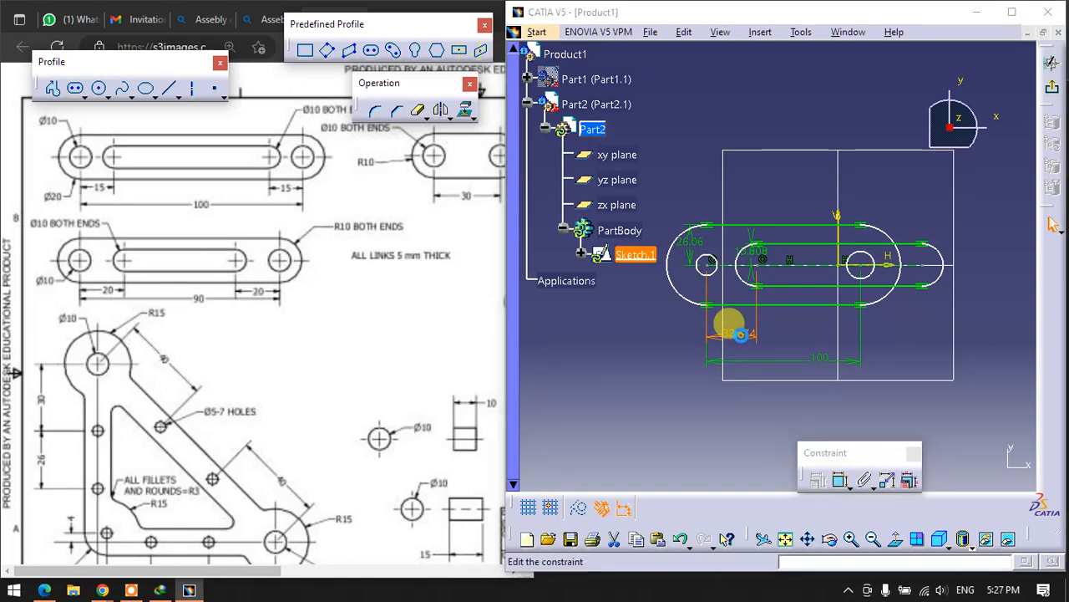
double_click(741, 334)
text(15)
key(Return)
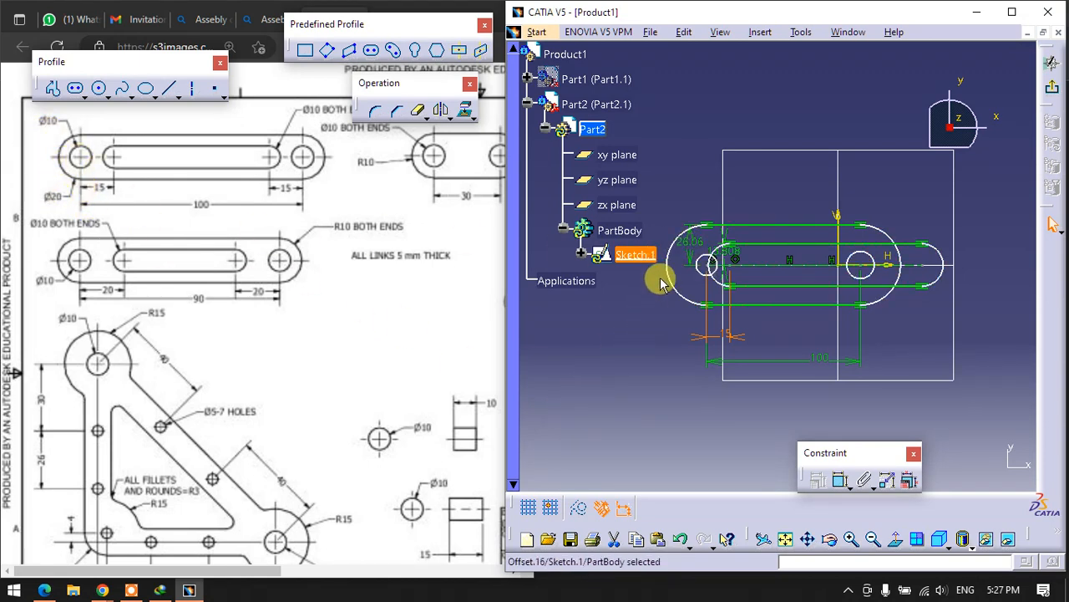
- Move the outer outline's radius dimension clear of the profile and set it to 10 mm
double_click(692, 243)
middle_drag(686, 354, 737, 347)
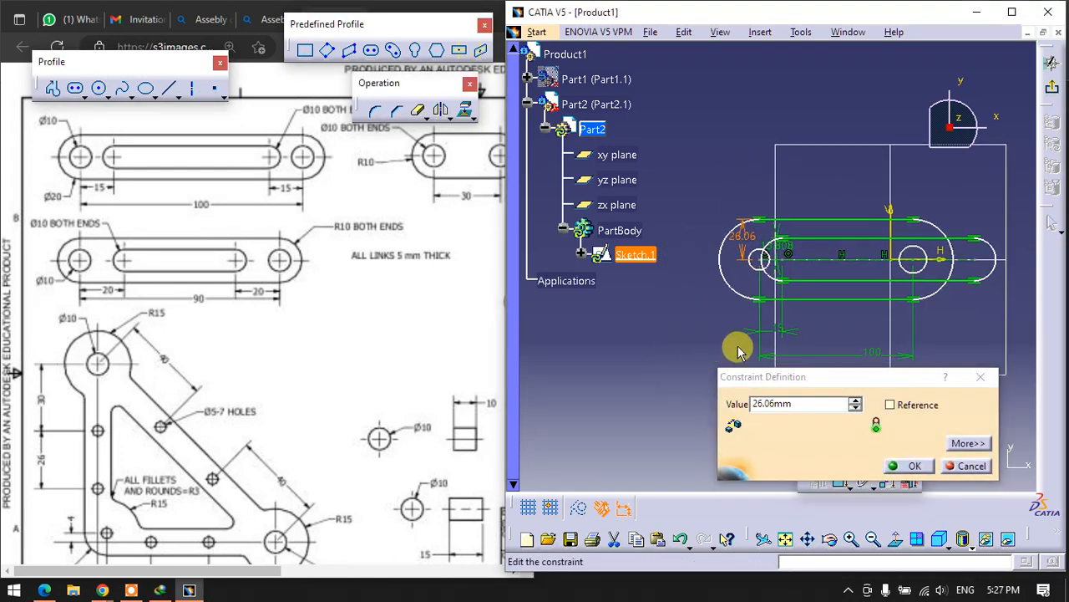
mouse_move(756, 232)
mouse_down()
mouse_move(710, 233)
mouse_move(681, 256)
mouse_up()
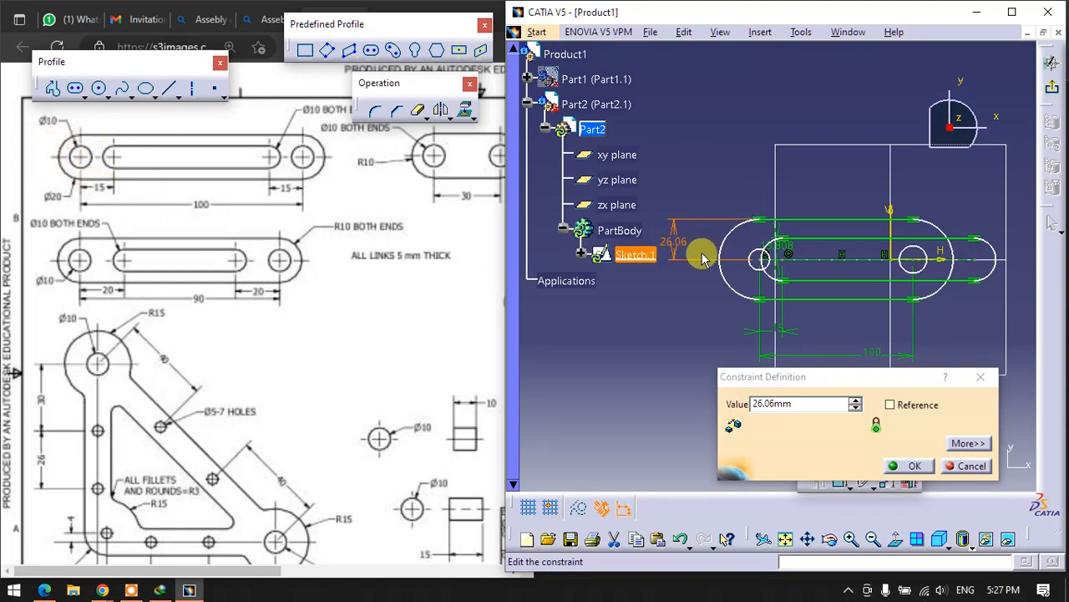
click(811, 404)
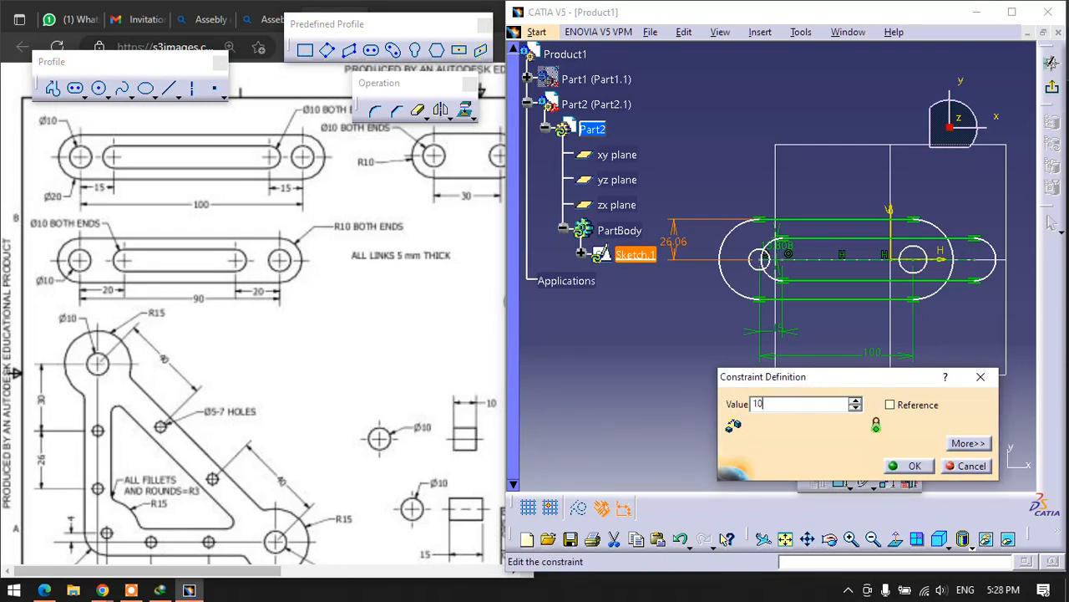
text(10)
key(Return)
click(609, 416)
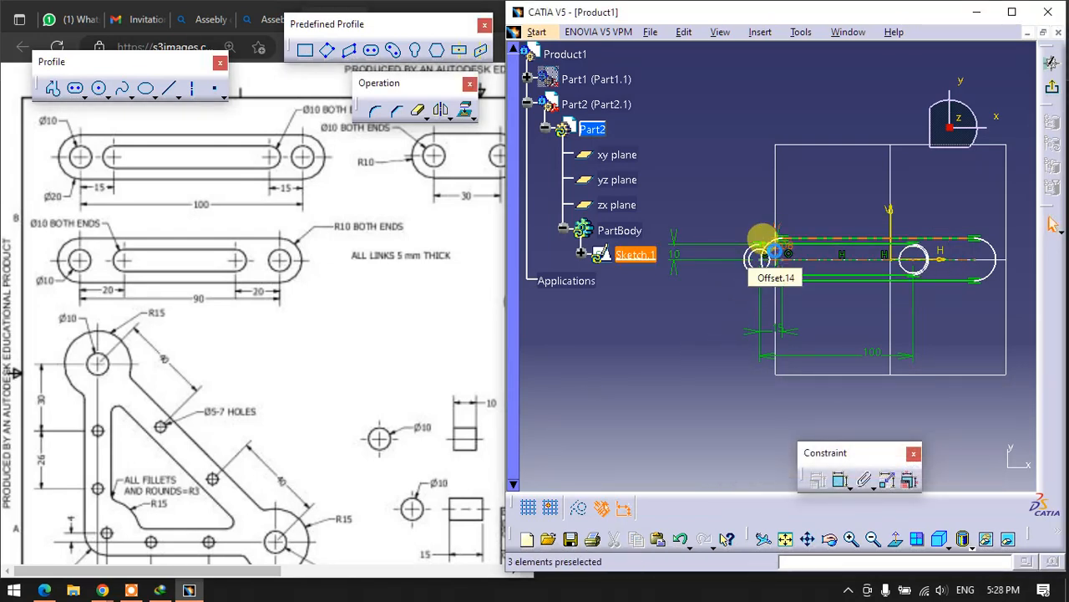
- Move the inner slot's radius dimension out beside the outer one and set it to 5 mm
drag(764, 241, 681, 168)
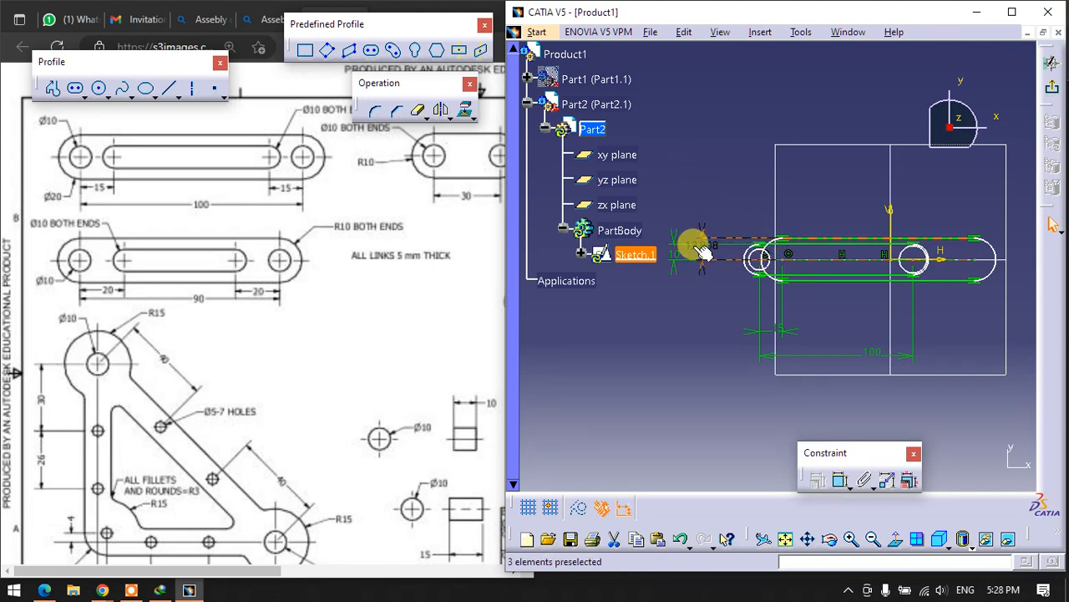
drag(719, 251, 696, 218)
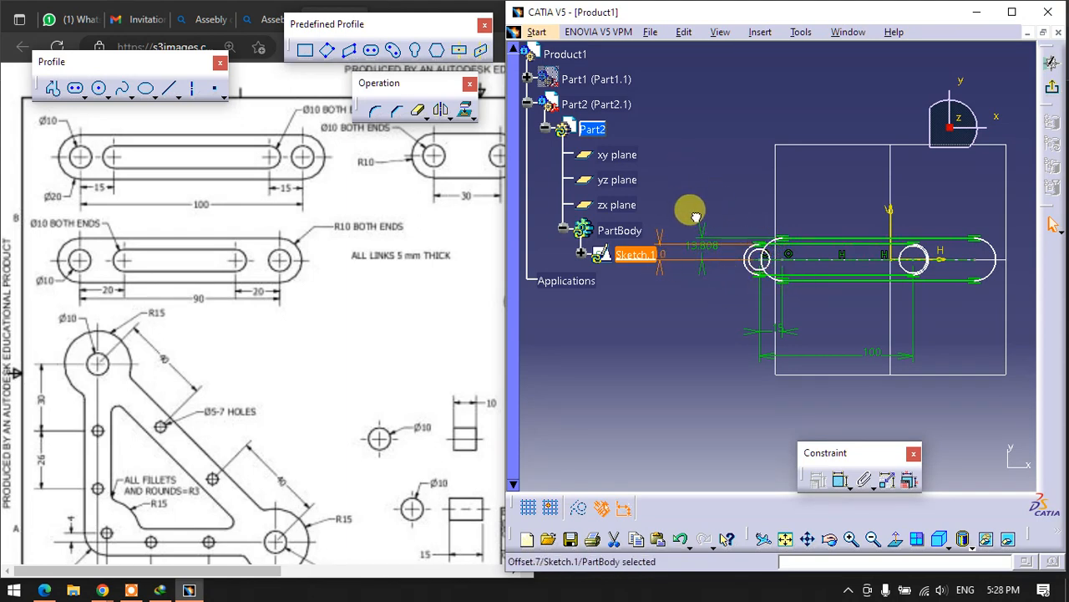
double_click(696, 266)
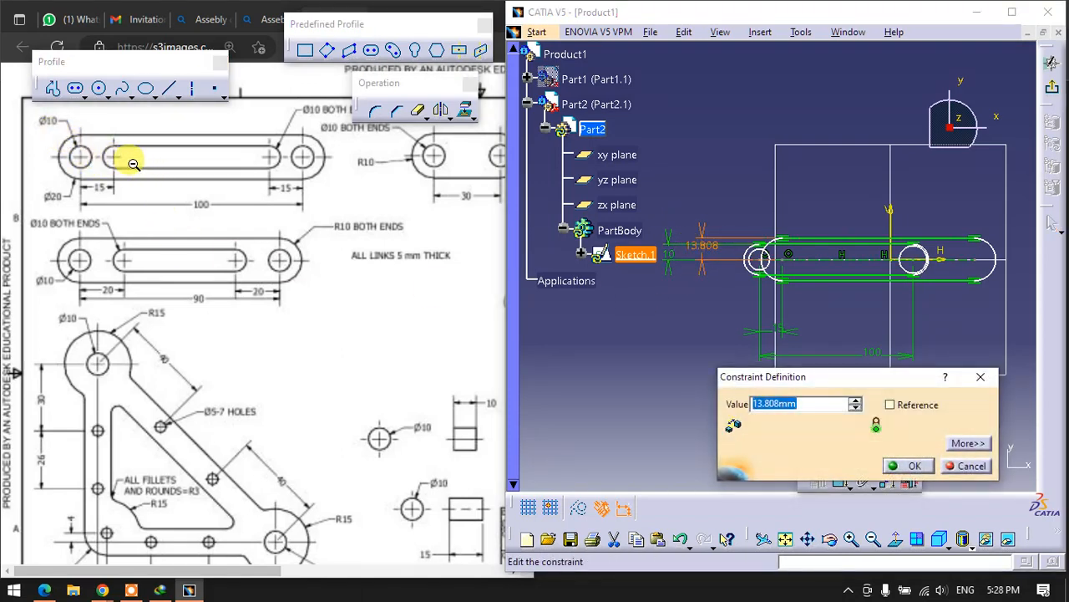
drag(373, 84, 444, 141)
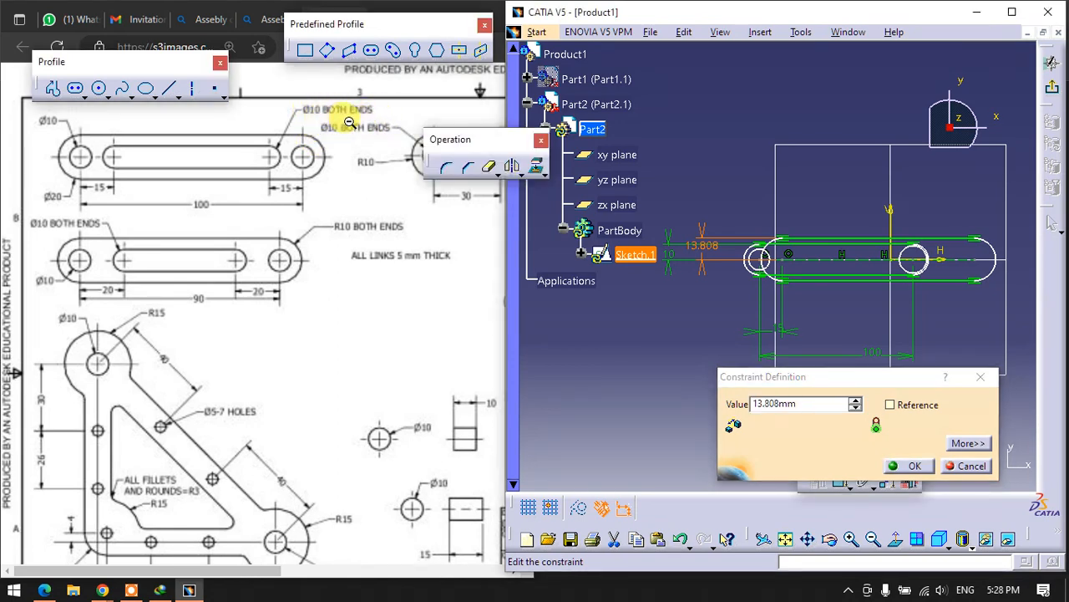
click(809, 402)
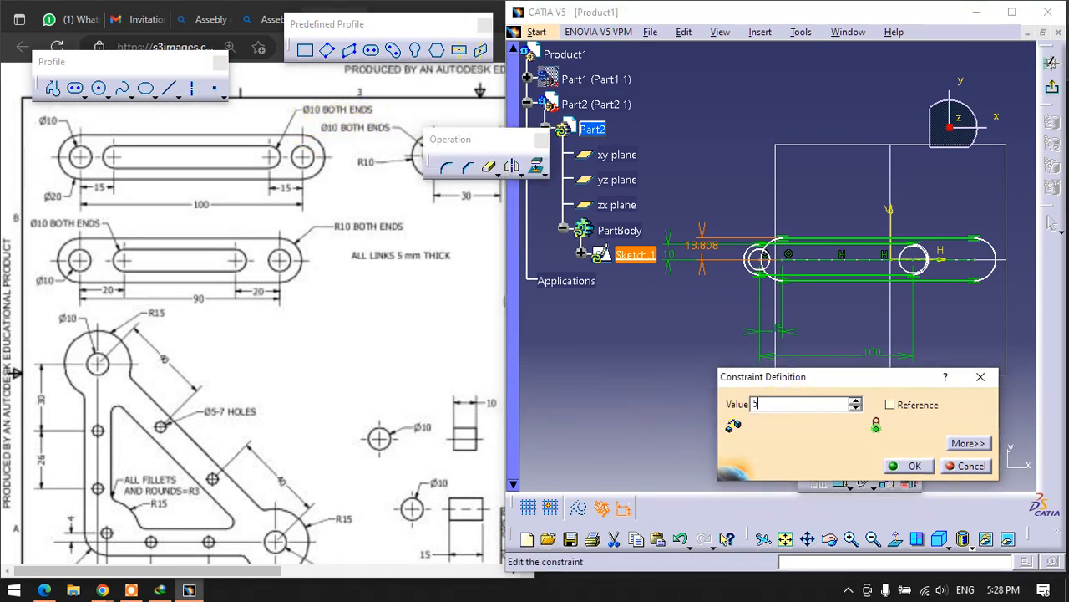
key(Return)
click(716, 354)
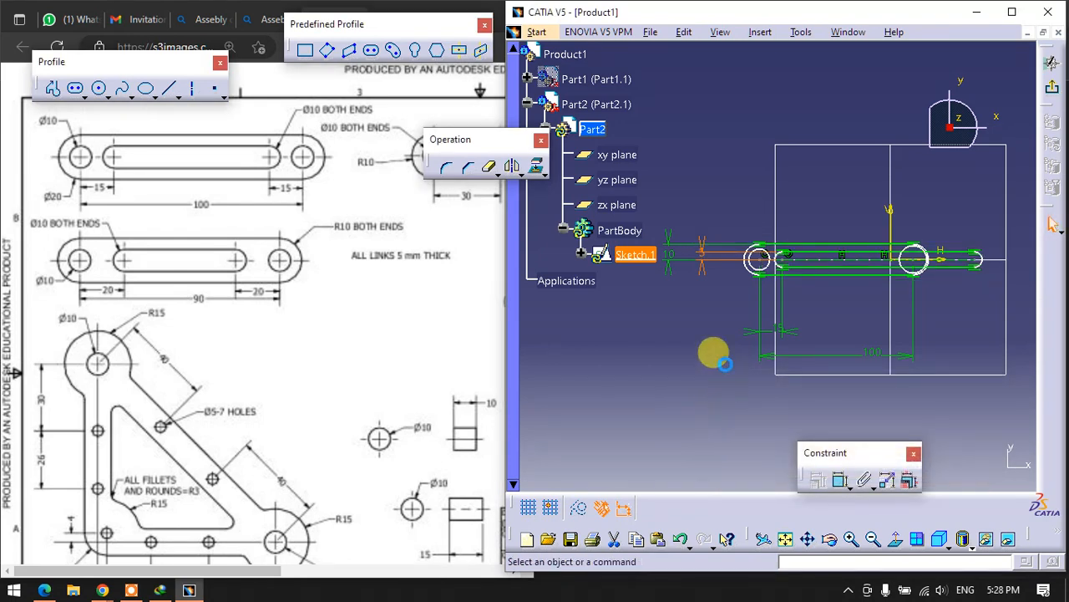
- Dimension the first end hole's diameter and set it to 10 mm
click(776, 265)
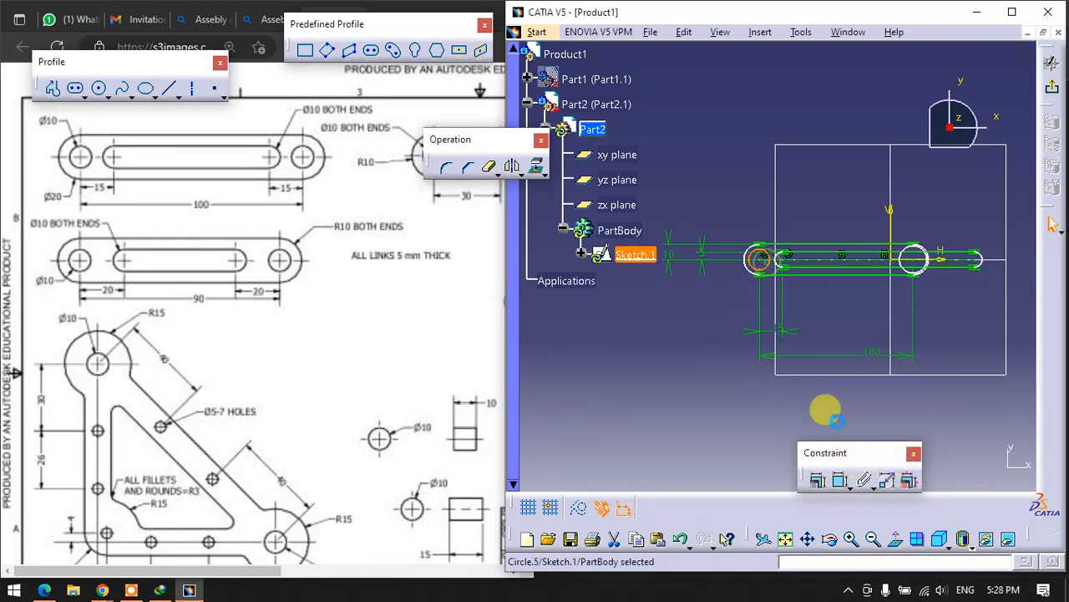
click(840, 480)
double_click(650, 309)
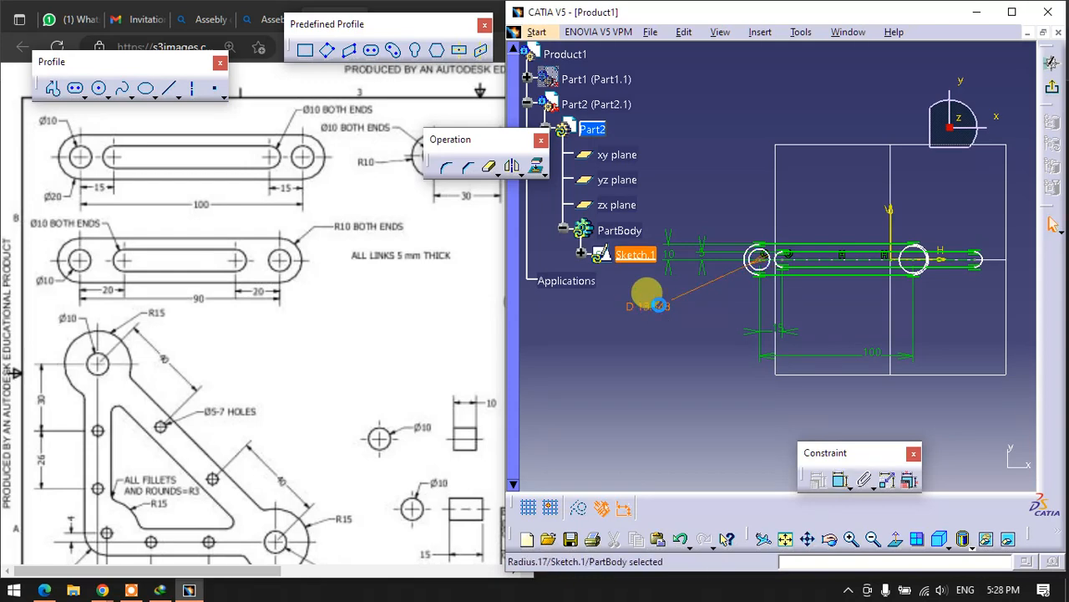
text(10)
key(Return)
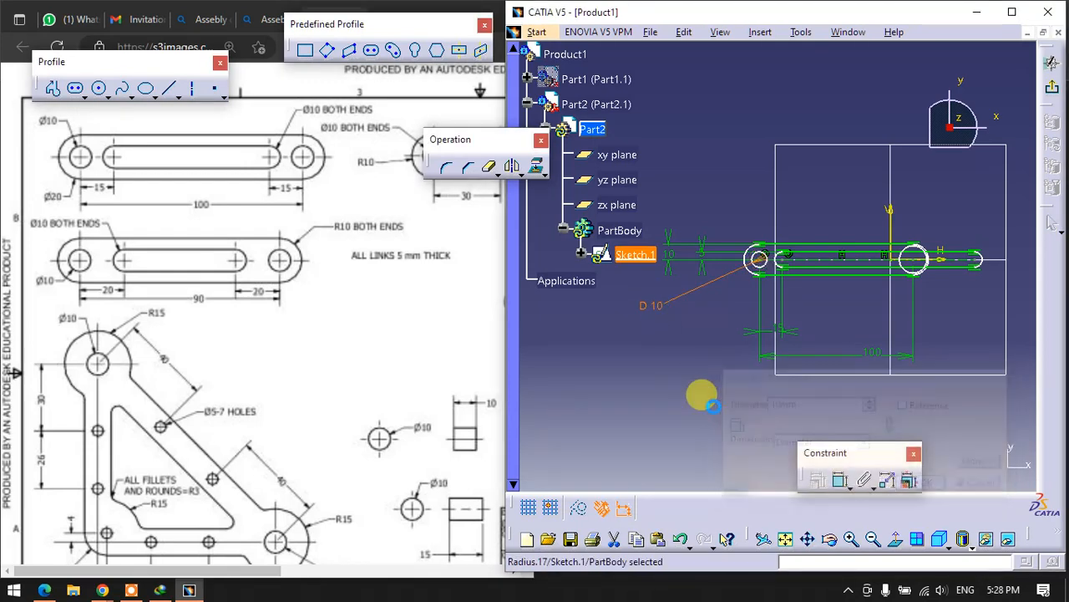
- Dimension the diameter of the end hole nearest the vertical axis and set it to 10 mm
mouse_move(927, 311)
middle_down()
mouse_move(811, 304)
mouse_move(838, 263)
middle_up()
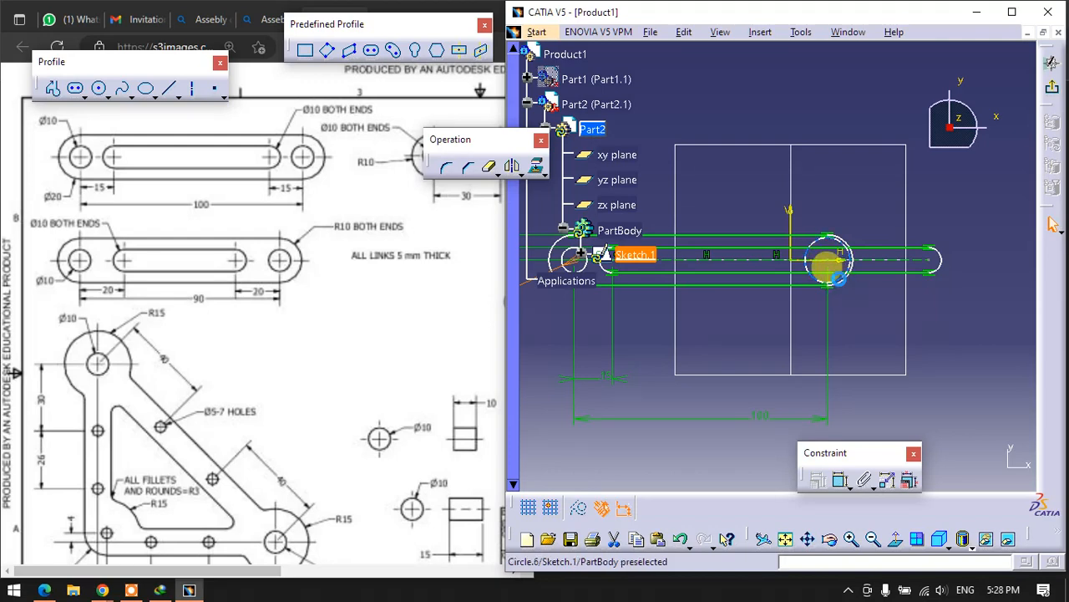
drag(838, 276, 798, 277)
click(841, 479)
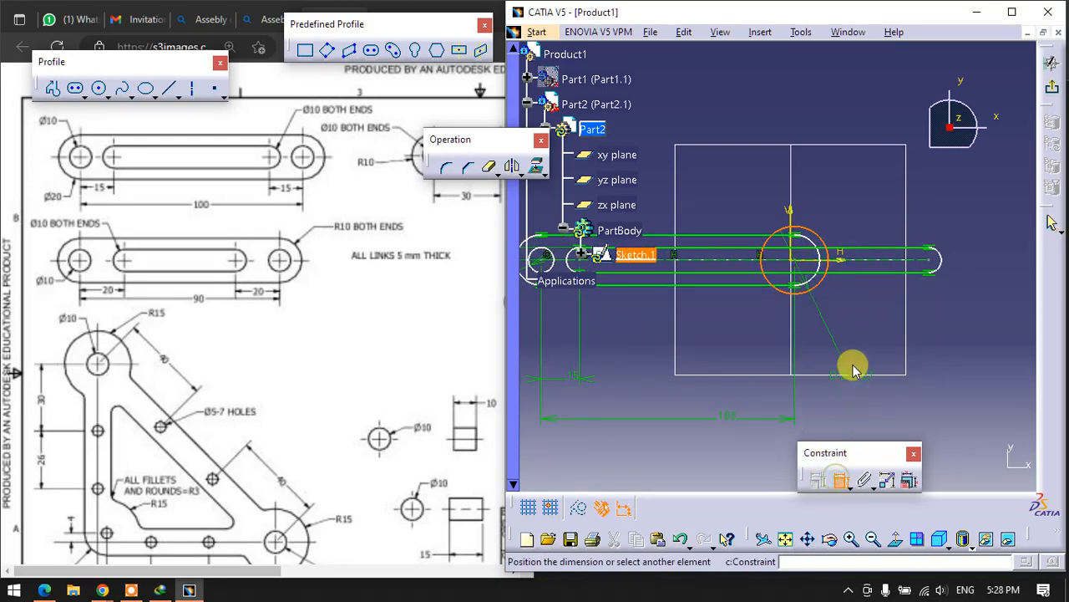
click(866, 327)
double_click(866, 327)
text(1)
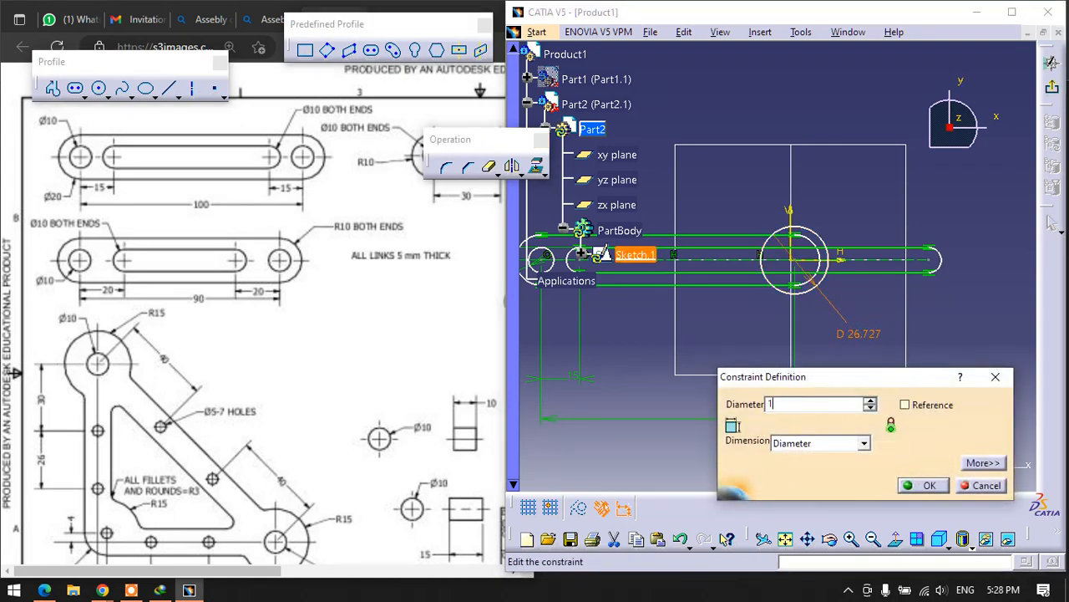
text(0mm)
key(Return)
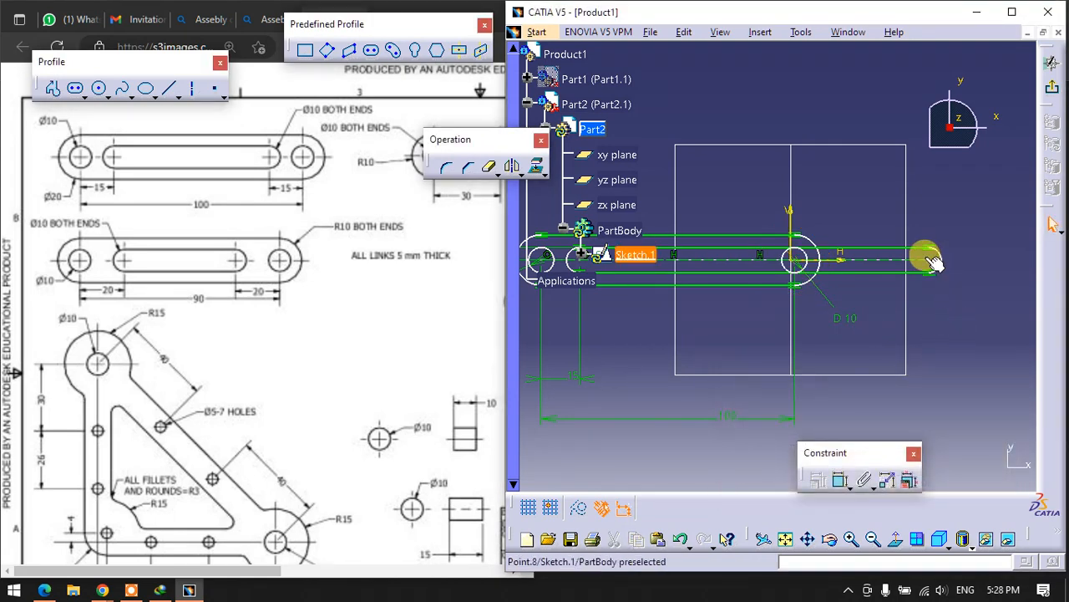
- Pull the inner slot's far end back inside the outline and set its centre 15 mm from the adjacent end hole's centre
drag(934, 262, 763, 271)
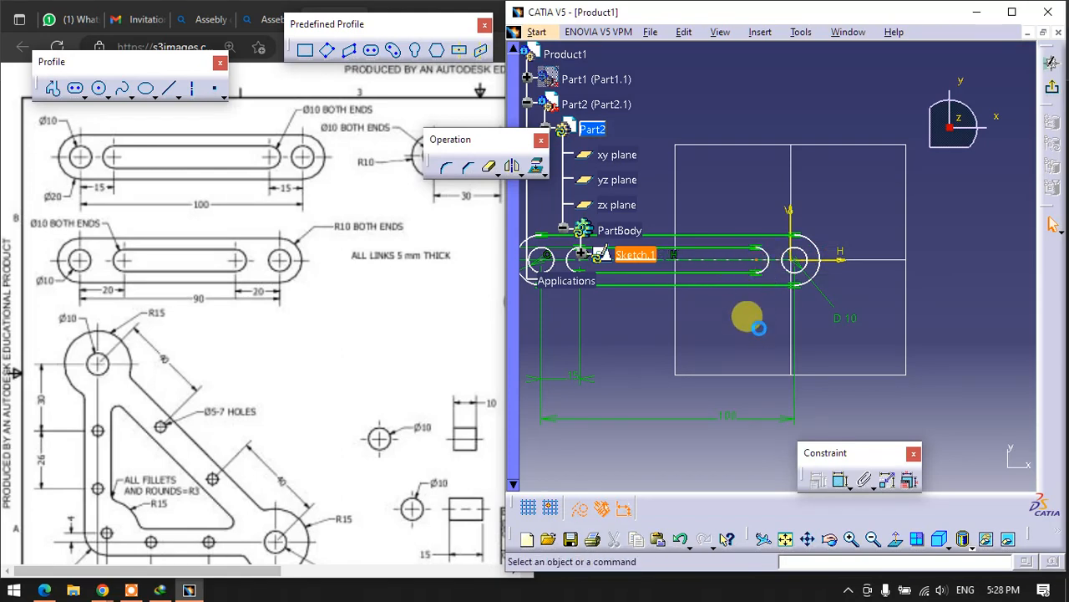
click(839, 481)
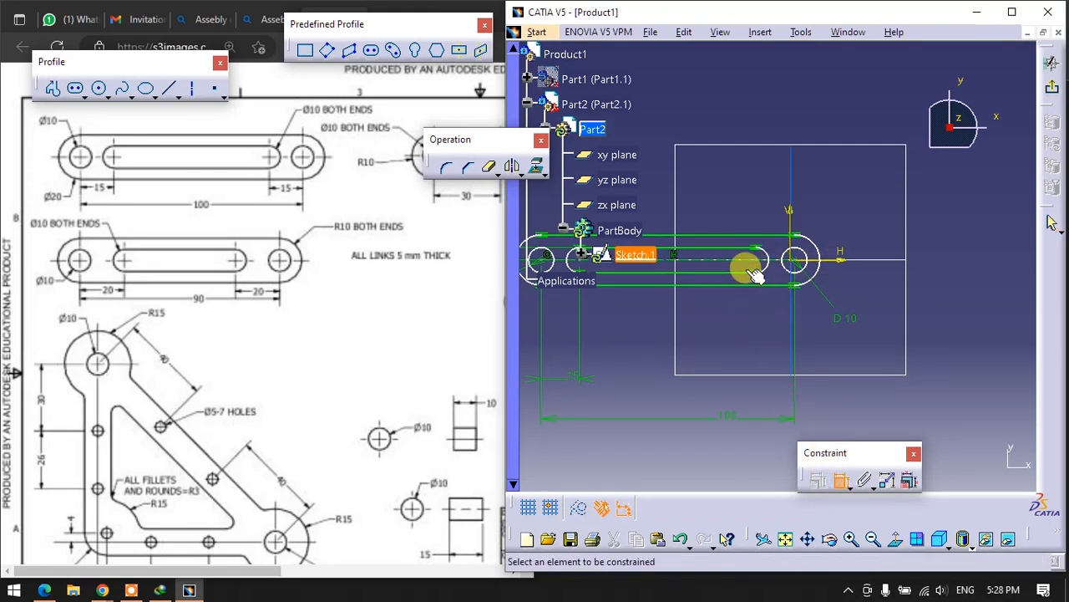
click(795, 267)
click(800, 318)
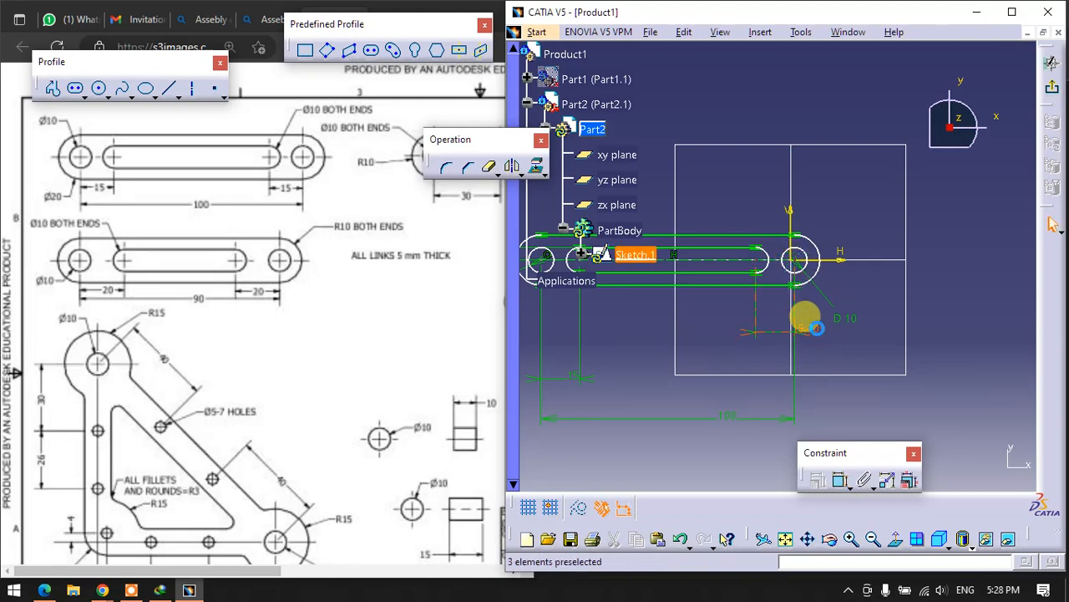
double_click(814, 327)
text(15)
key(Return)
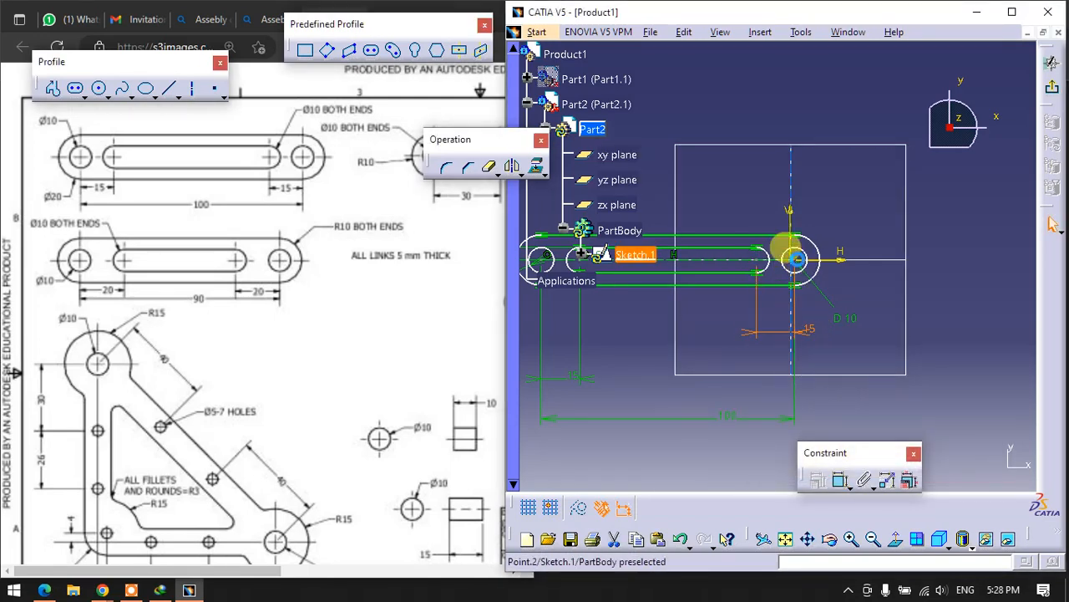
- Shift the link profile across the vertical axis and set the second end hole's centre 50 mm from that axis
drag(794, 260, 917, 269)
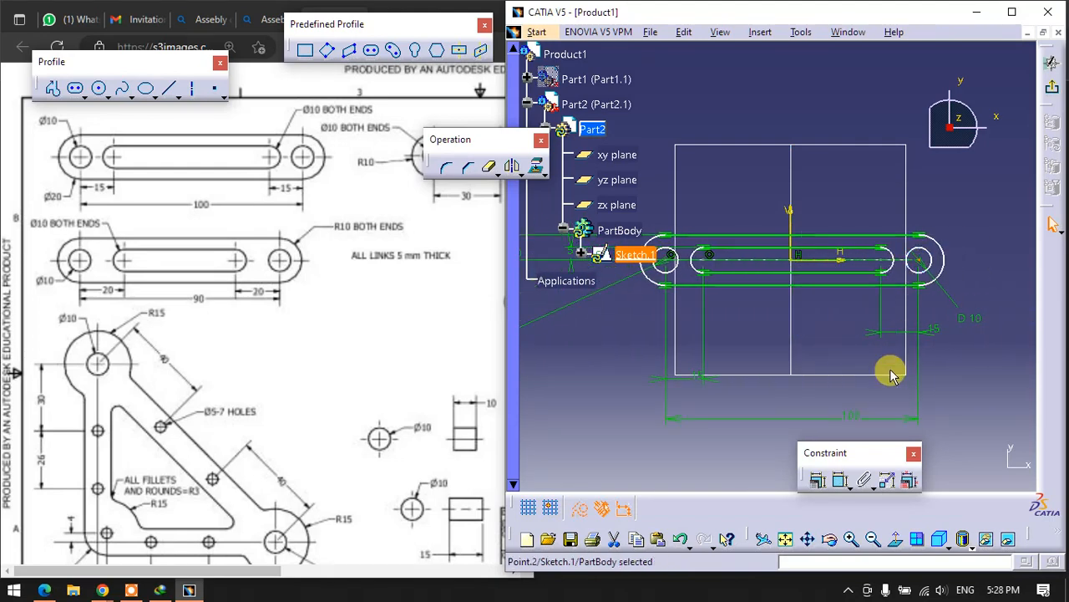
click(841, 481)
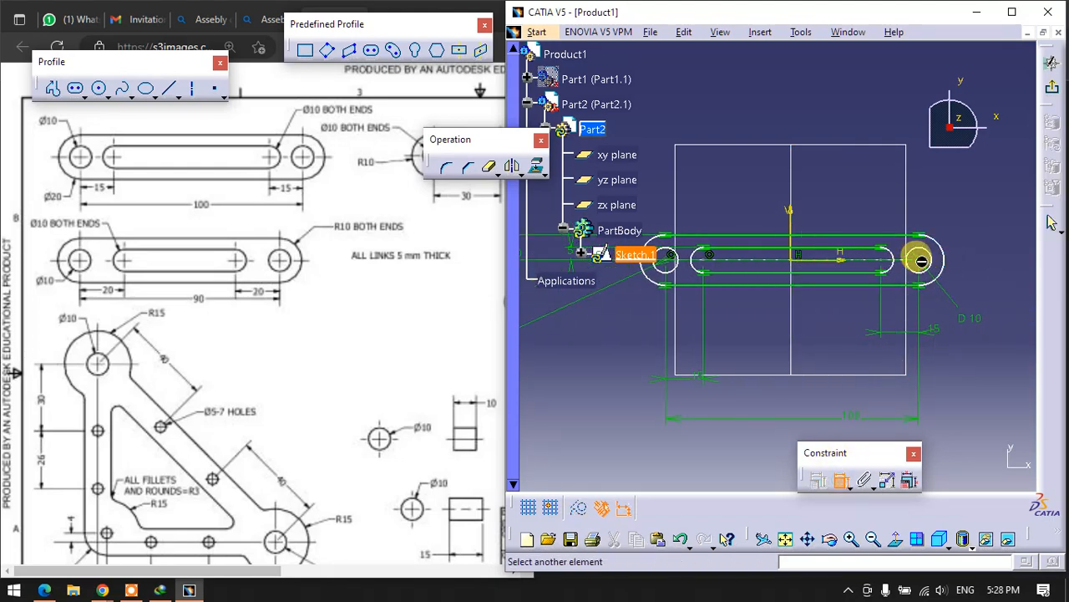
click(789, 214)
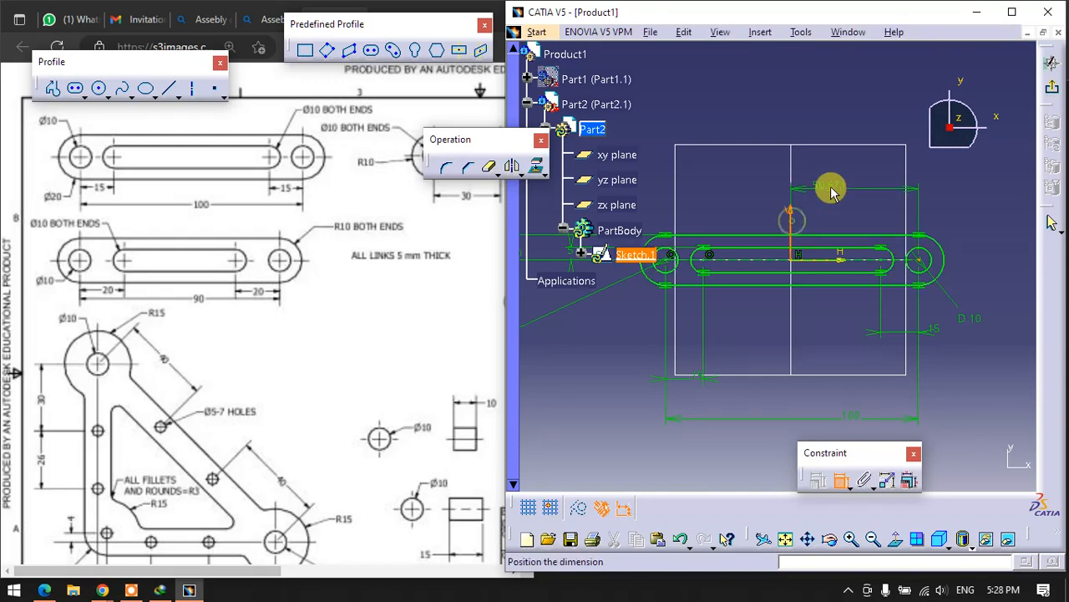
click(832, 192)
double_click(829, 185)
text(5)
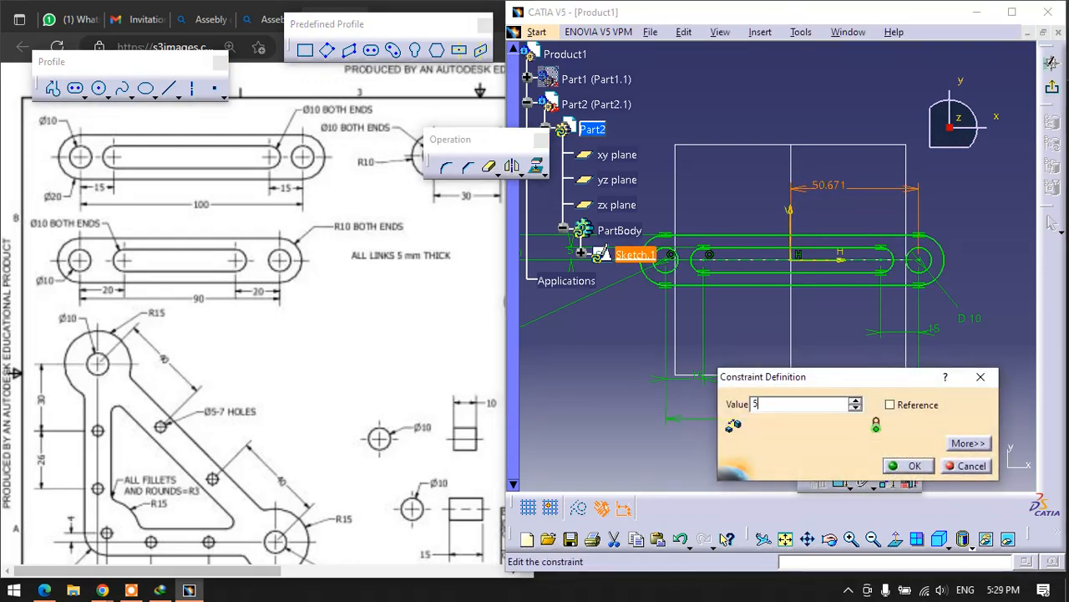
text(0mm)
key(Return)
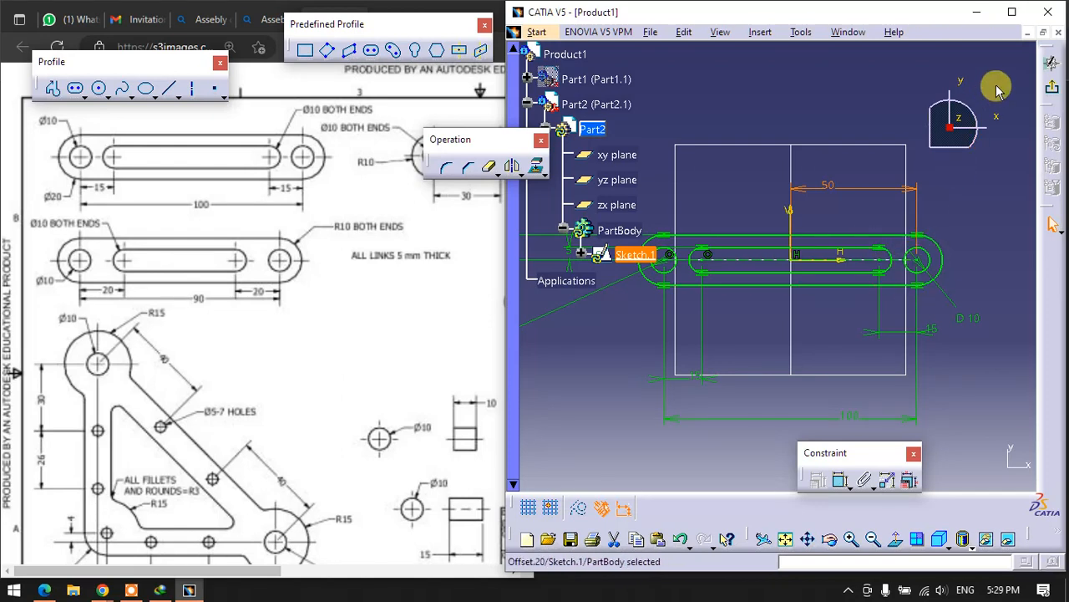
- Exit the sketch and pad the link profile to a length of 5 mm
click(1046, 75)
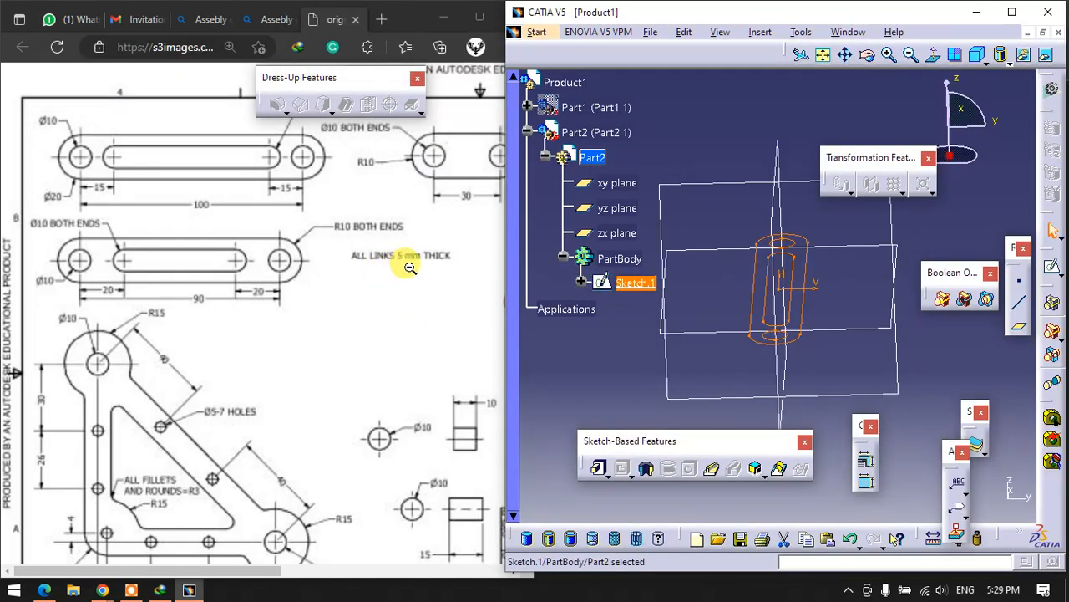
click(599, 468)
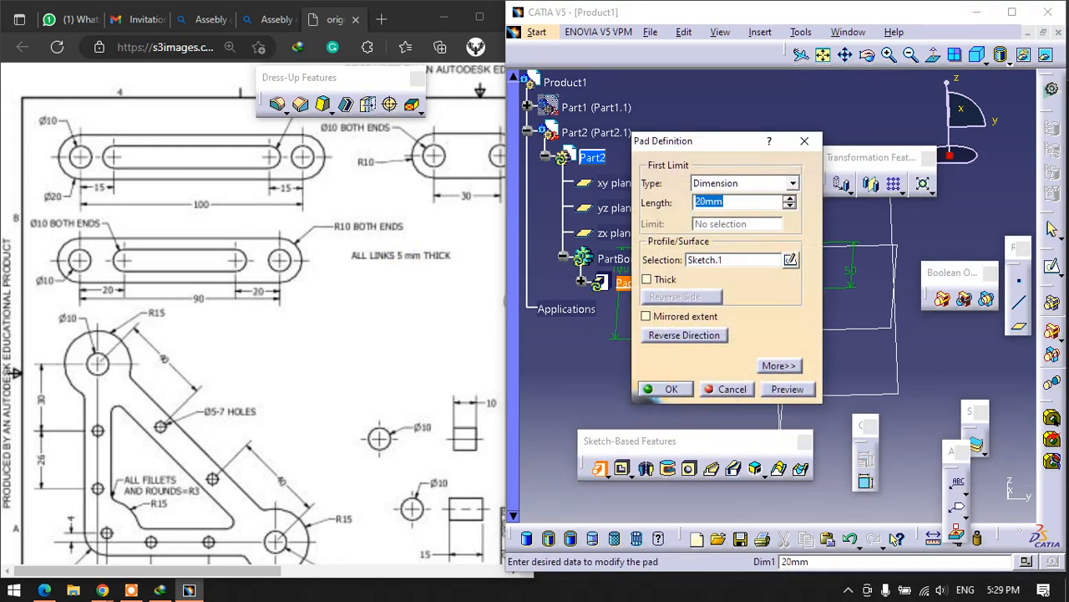
text(5)
click(666, 388)
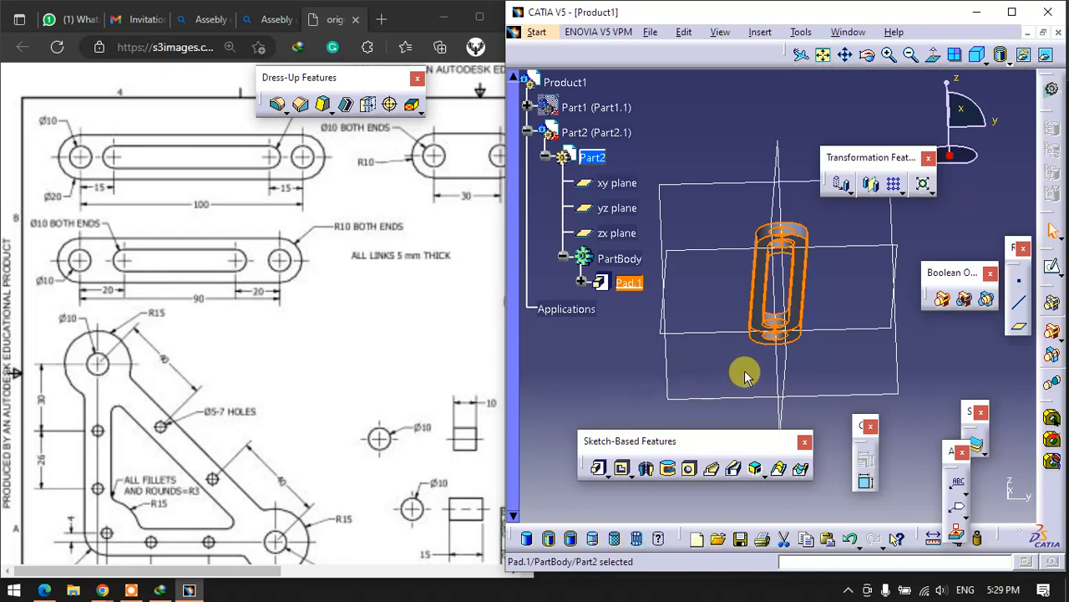
middle_drag(740, 370, 972, 464)
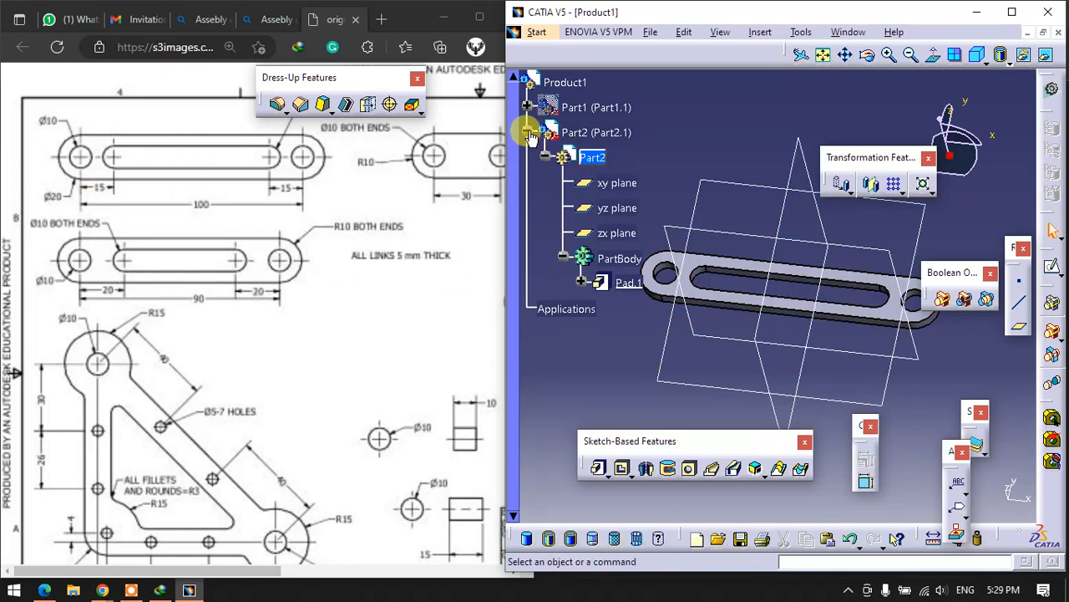
- Copy Part2 and paste it into Product1 as a second instance
click(527, 132)
right_click(601, 133)
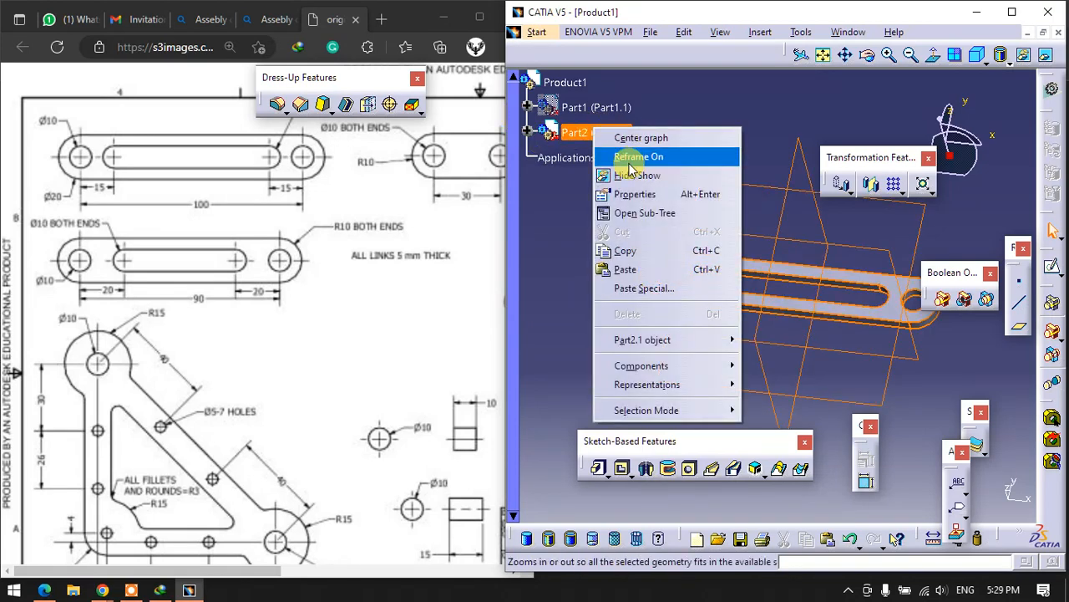
click(634, 257)
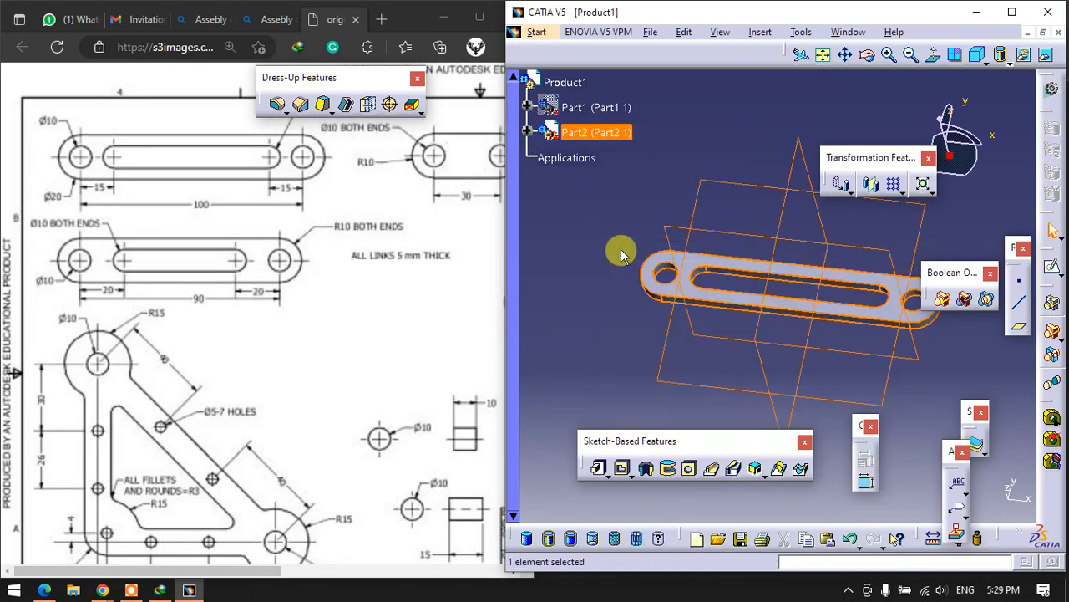
right_click(577, 92)
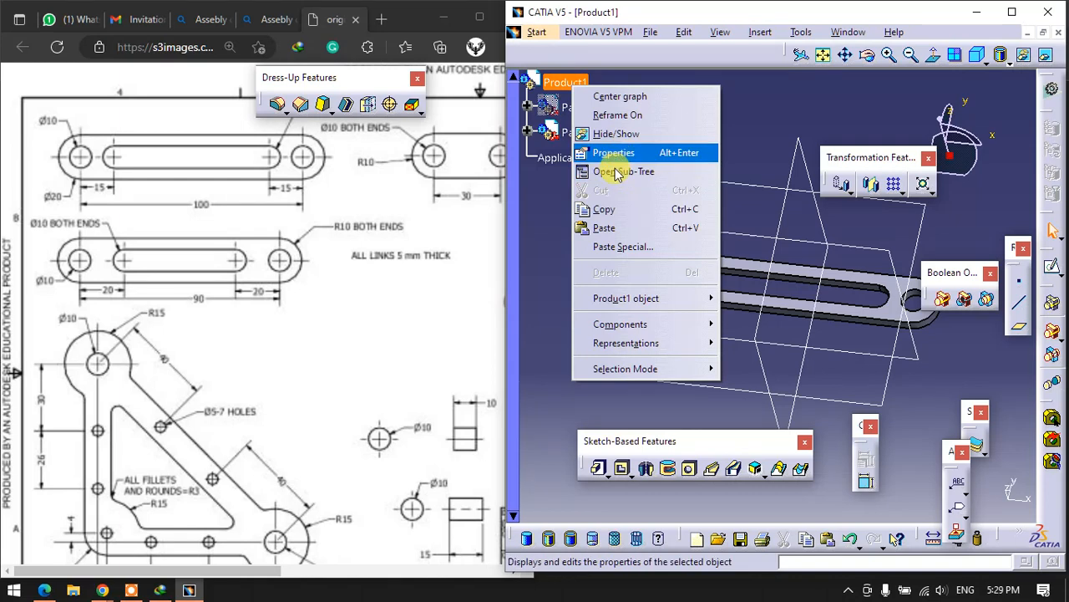
click(607, 231)
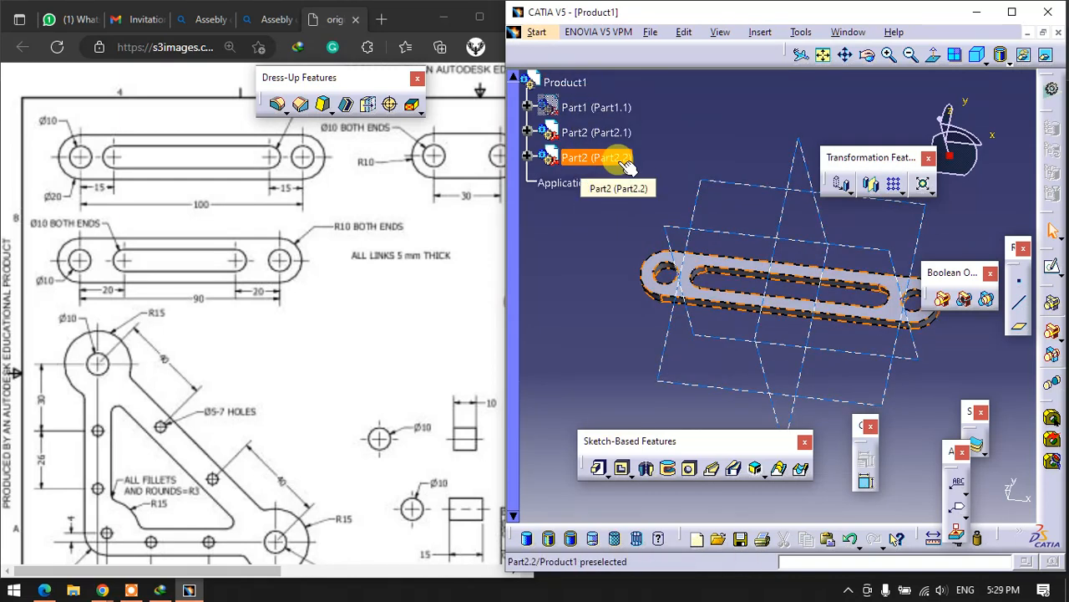
- Activate Product1 for assembly work, show the Move tools and put away the annotation tools
double_click(561, 80)
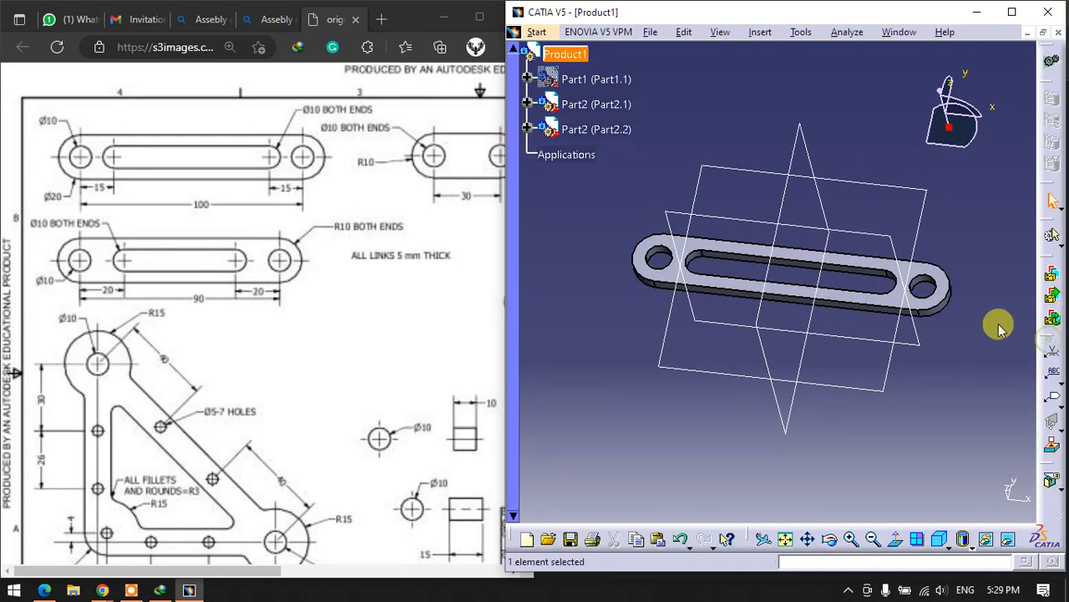
drag(1049, 339, 989, 316)
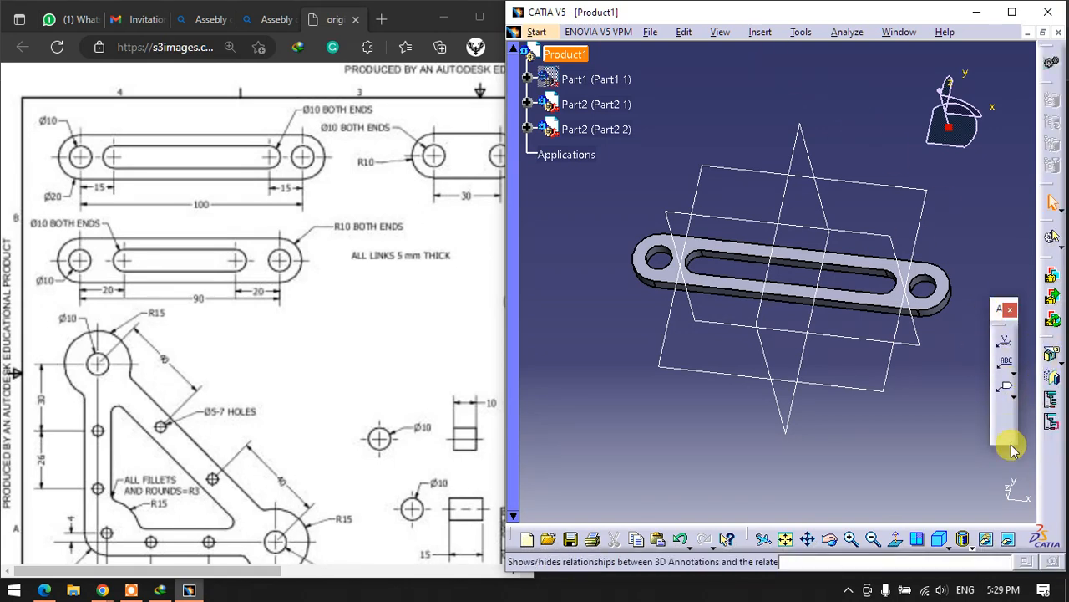
right_click(1023, 478)
click(940, 476)
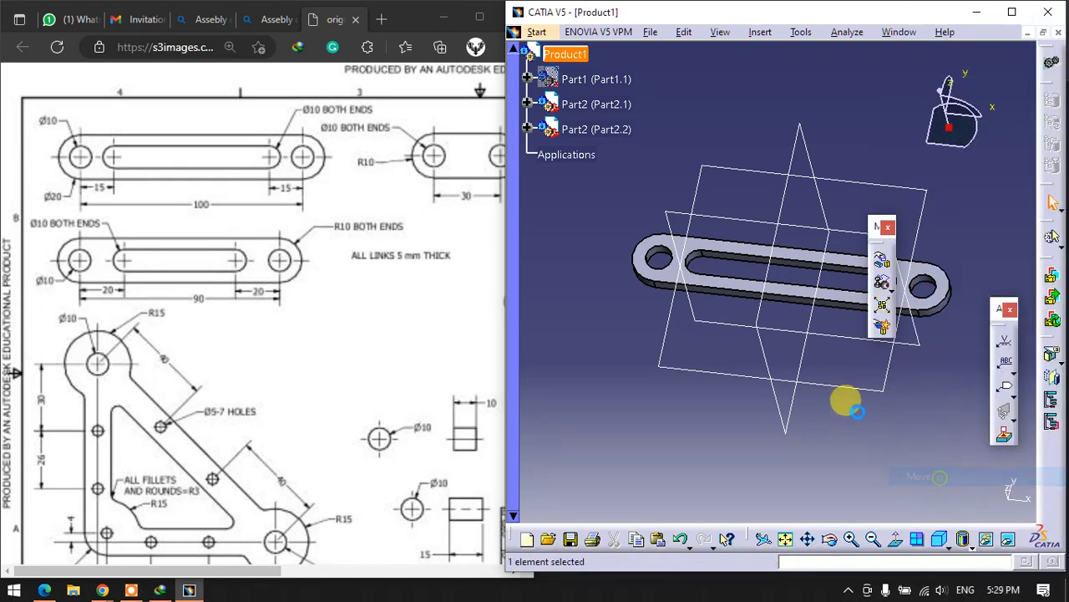
mouse_move(877, 227)
mouse_down()
mouse_move(955, 341)
mouse_move(1007, 392)
mouse_up()
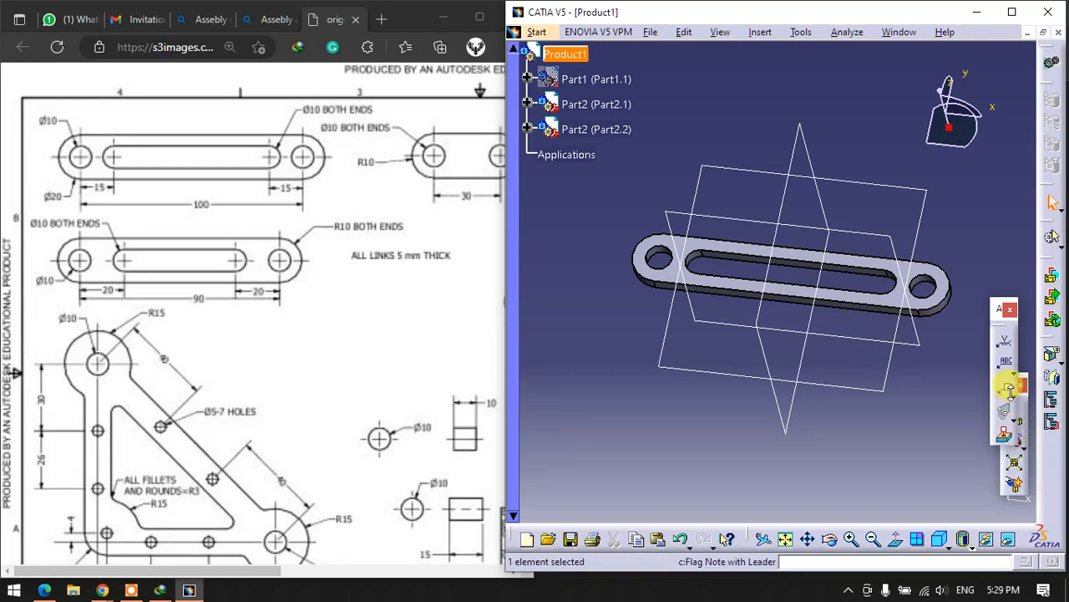
click(1011, 313)
- Manipulate the overlapping links, shifting the copy slightly along the X axis and moving Part2.1 along the Y axis until they are apart
click(1018, 422)
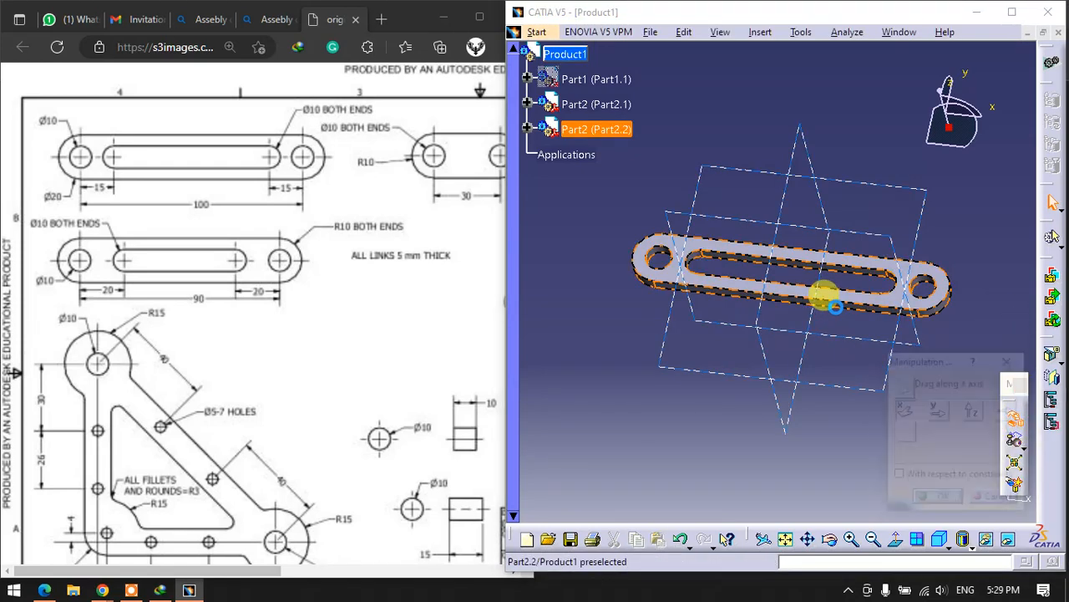
drag(834, 310, 815, 413)
click(939, 409)
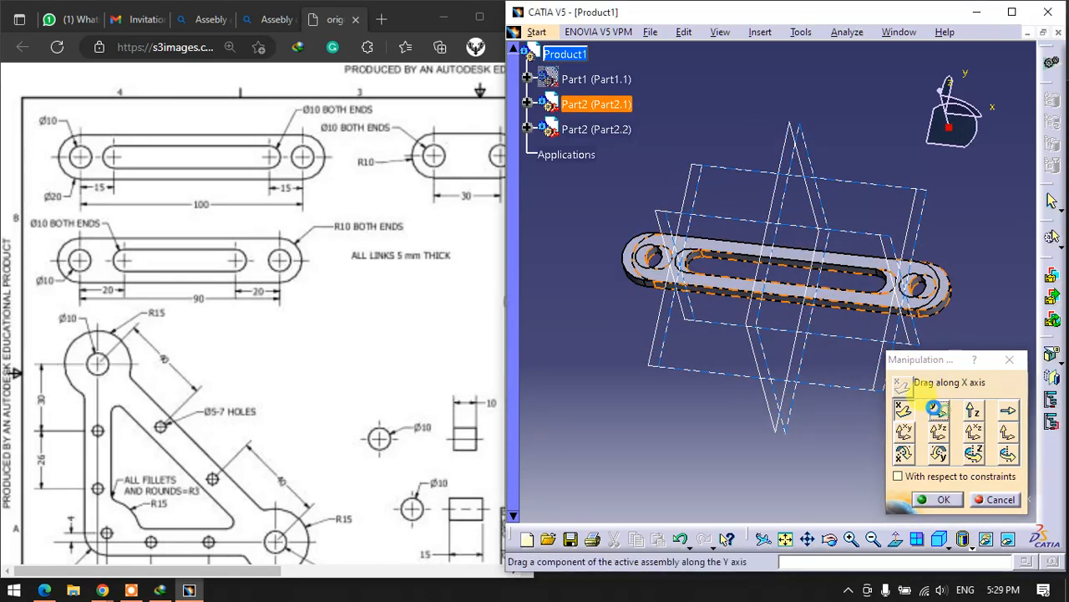
drag(840, 310, 828, 393)
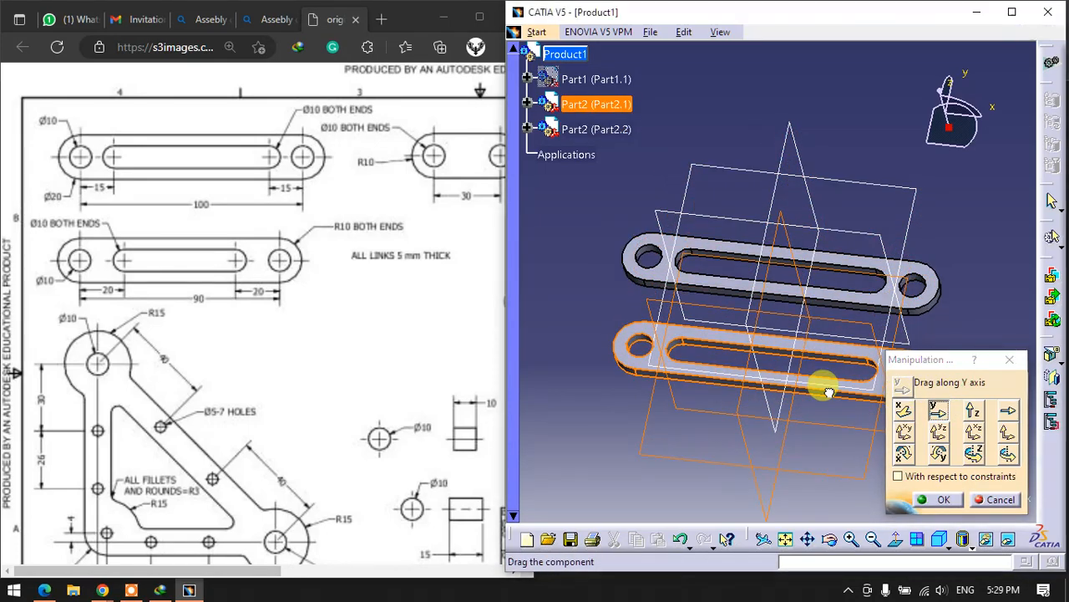
click(936, 499)
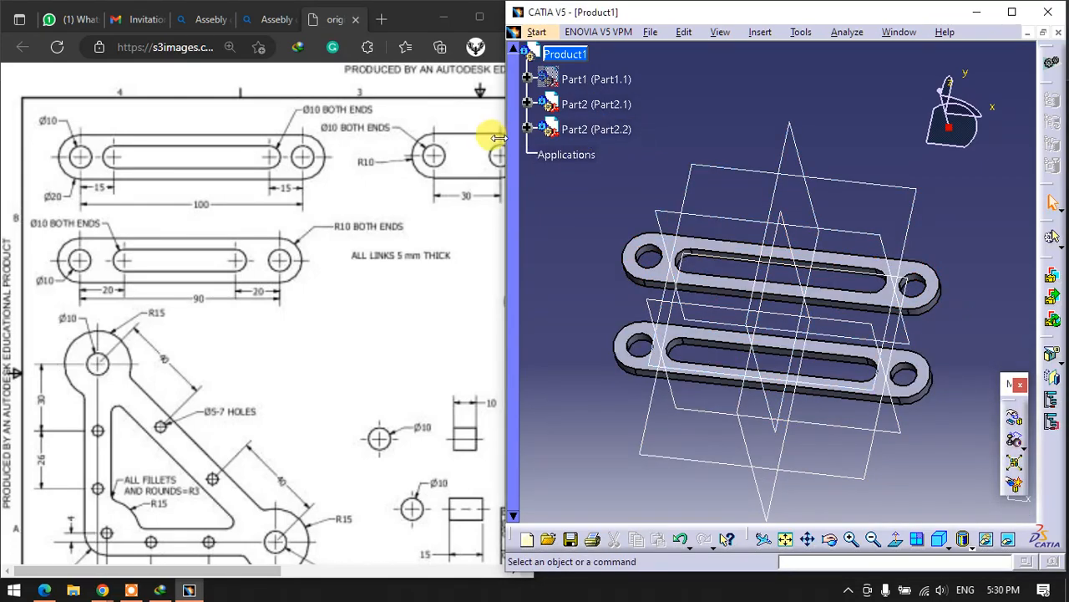
- Expand the Part2.2 instance down to its pad and open the part for editing in Part Design
click(527, 128)
click(545, 154)
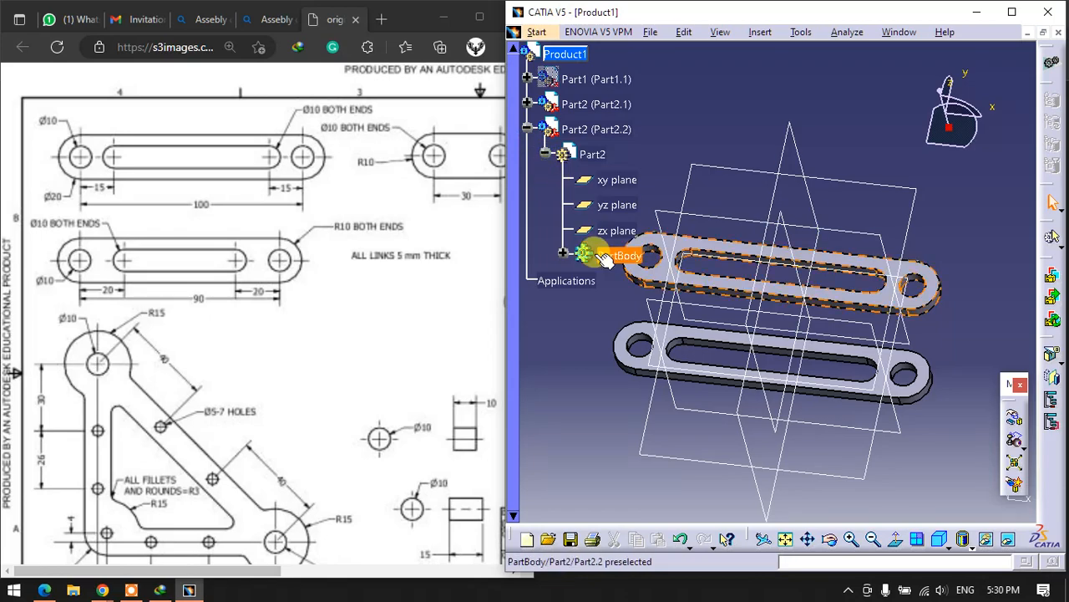
click(563, 253)
double_click(609, 279)
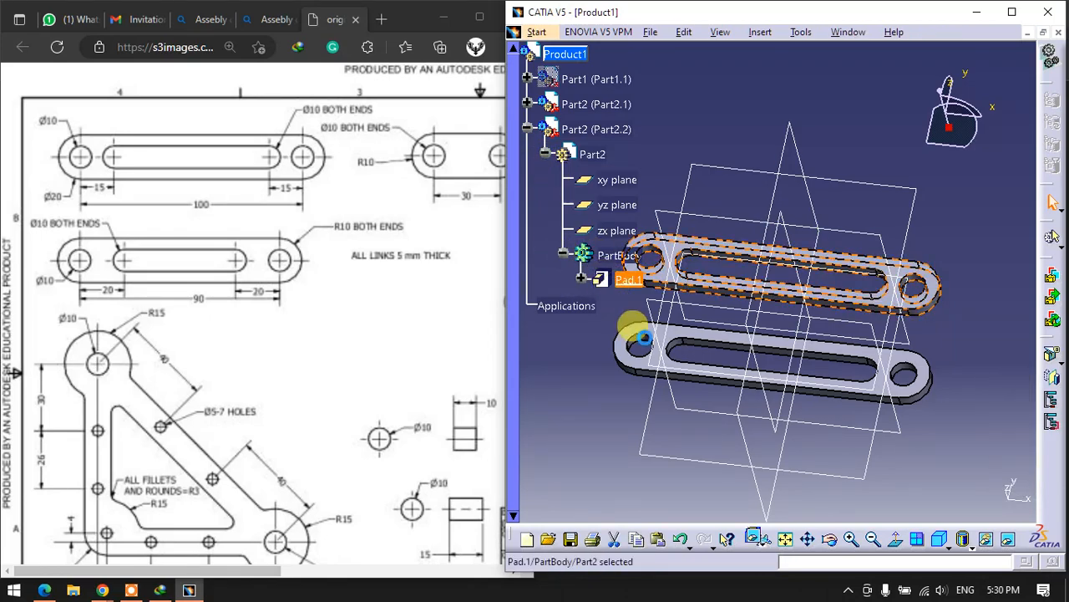
middle_drag(725, 316, 911, 215)
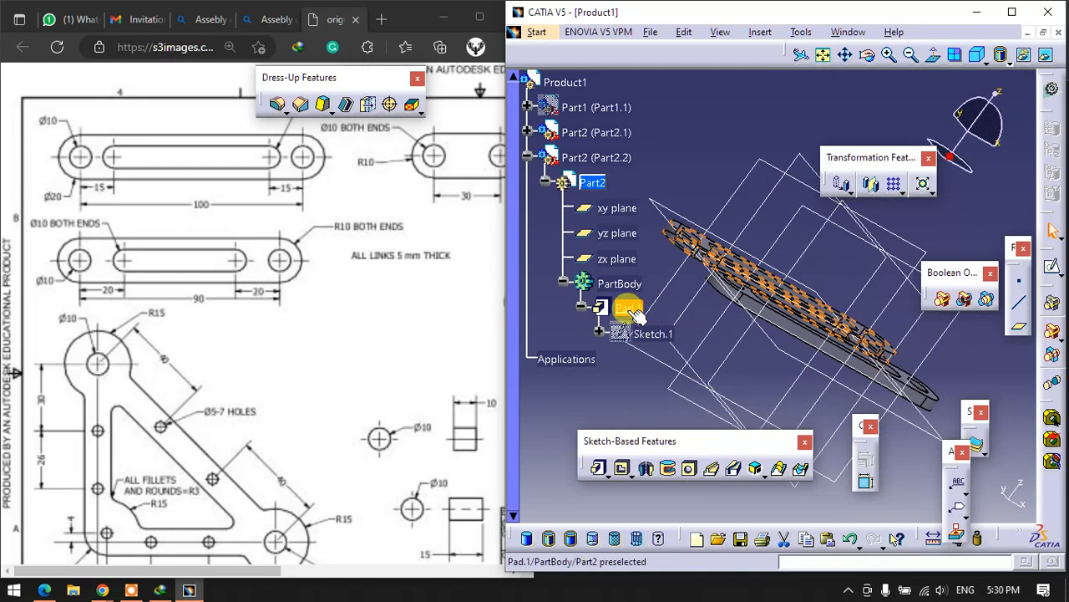
- Increase the length of Pad.1 in the second Part2 instance to test whether both links change together
double_click(629, 308)
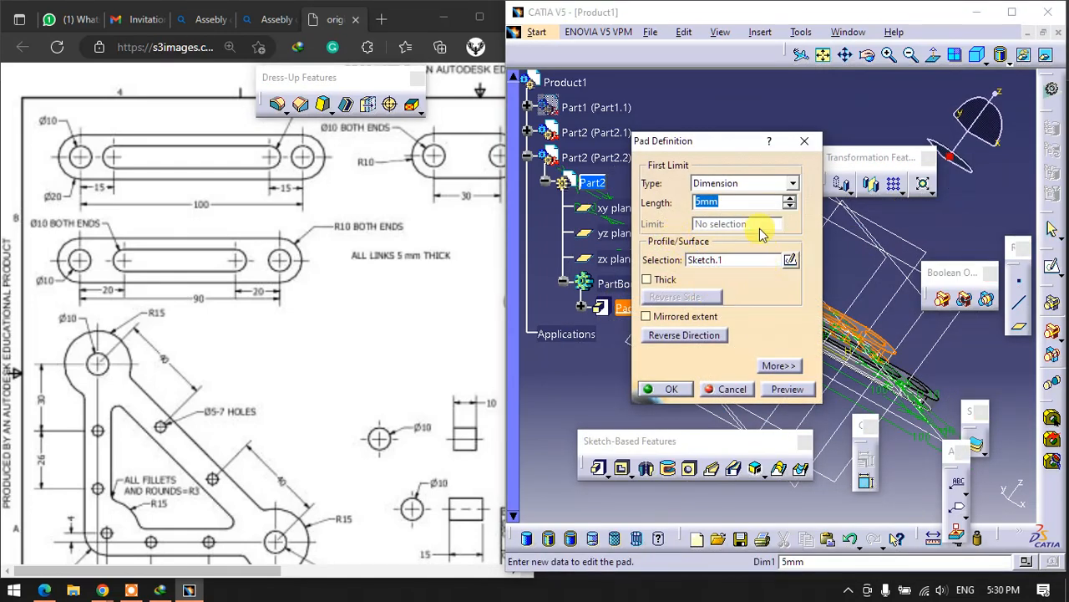
drag(700, 149, 458, 132)
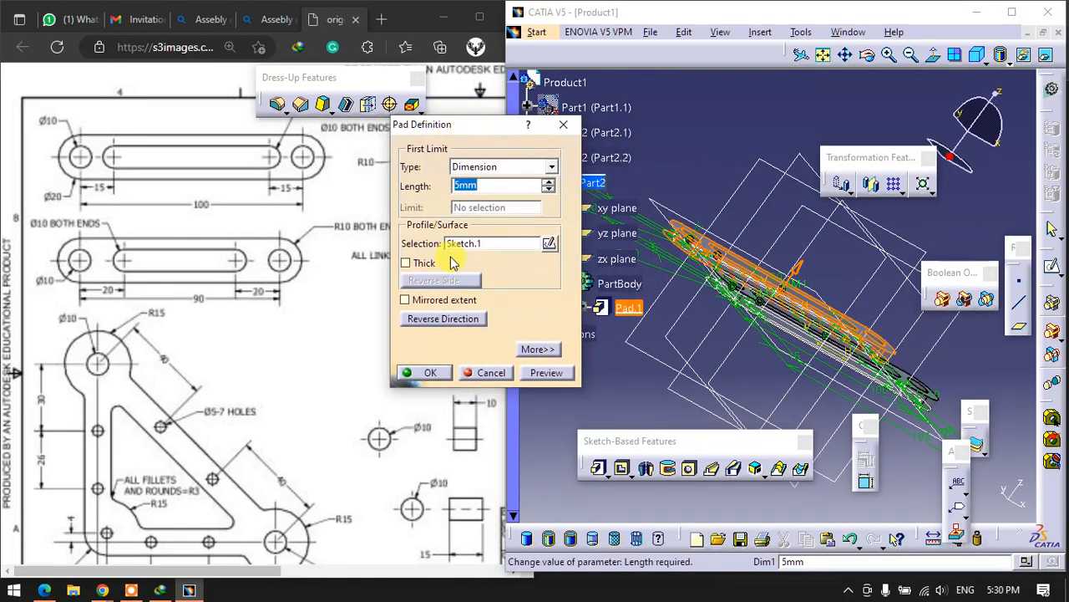
key(Return)
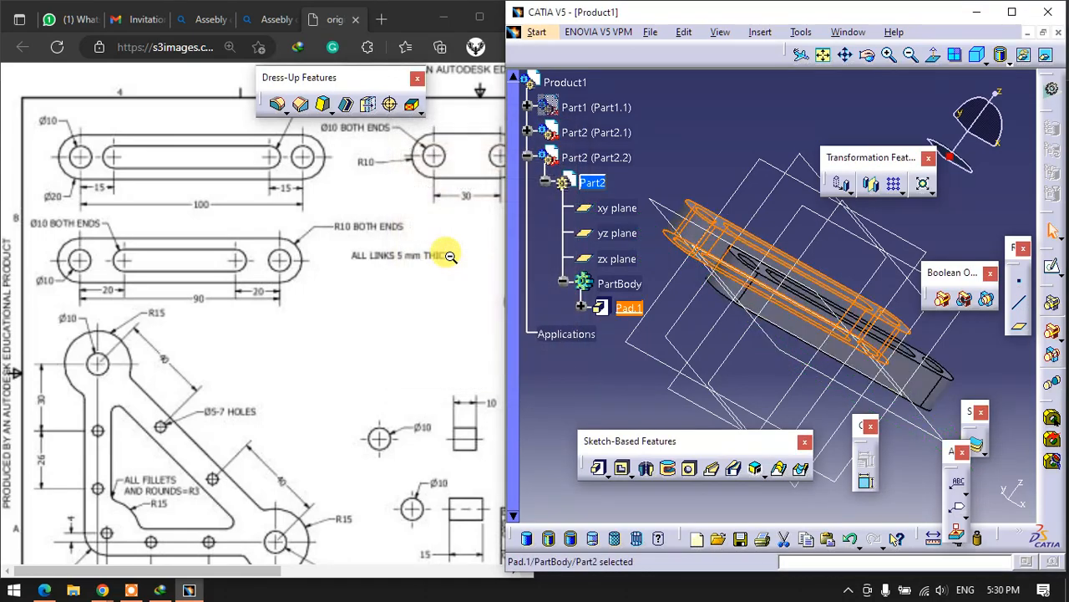
middle_drag(699, 326, 817, 428)
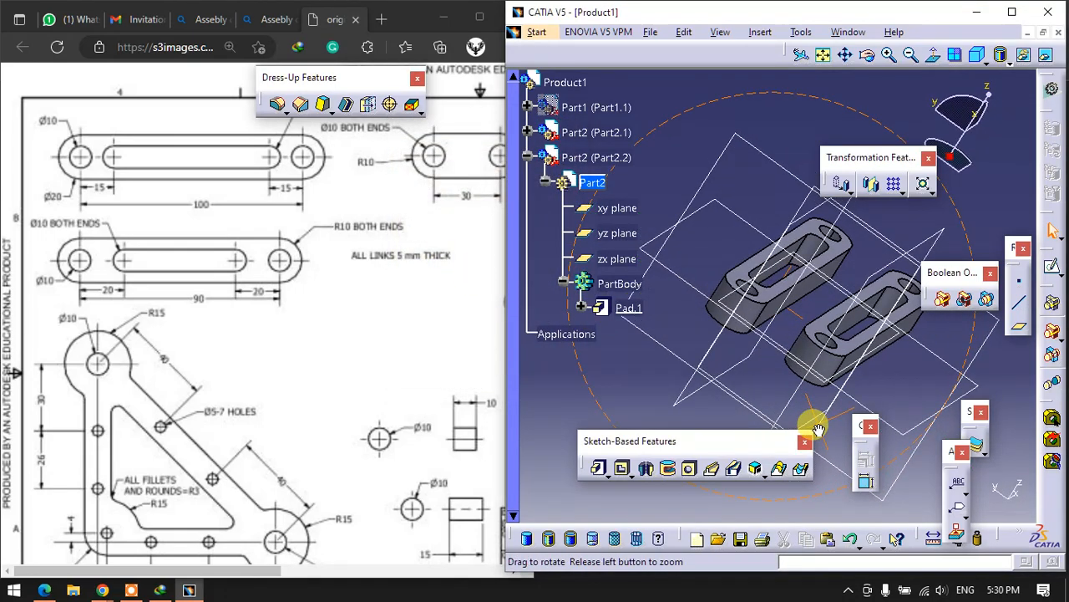
- Undo the pad length change, the pasted Part2 instance and the link geometry built in Part2
click(649, 402)
key(ctrl+z)
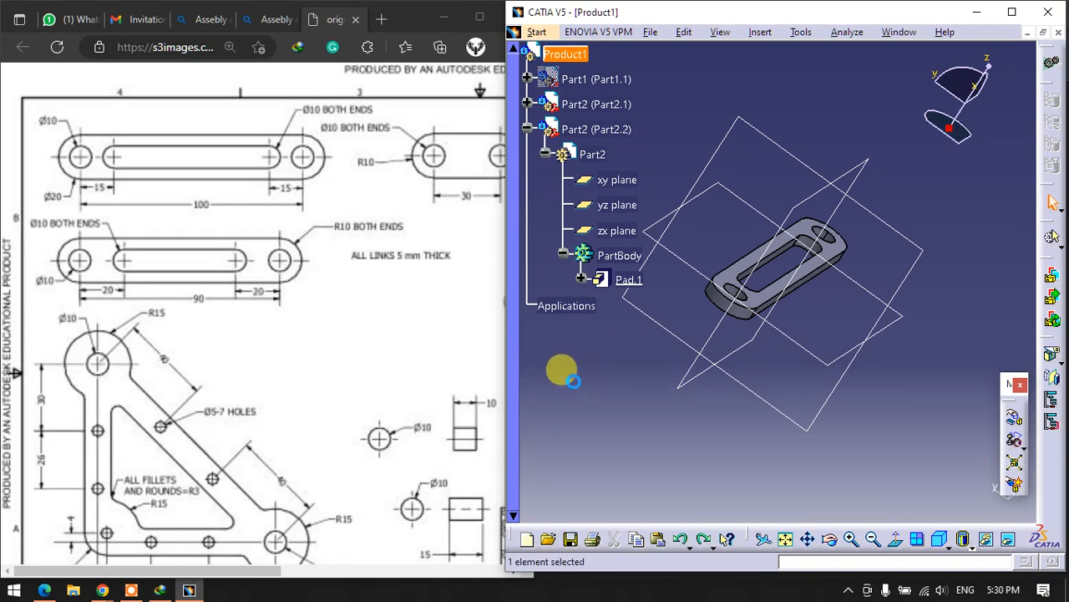
key(ctrl+z)
- Copy Part2.1 and paste it into Product1 using Paste Special with the Break Link option
right_click(575, 105)
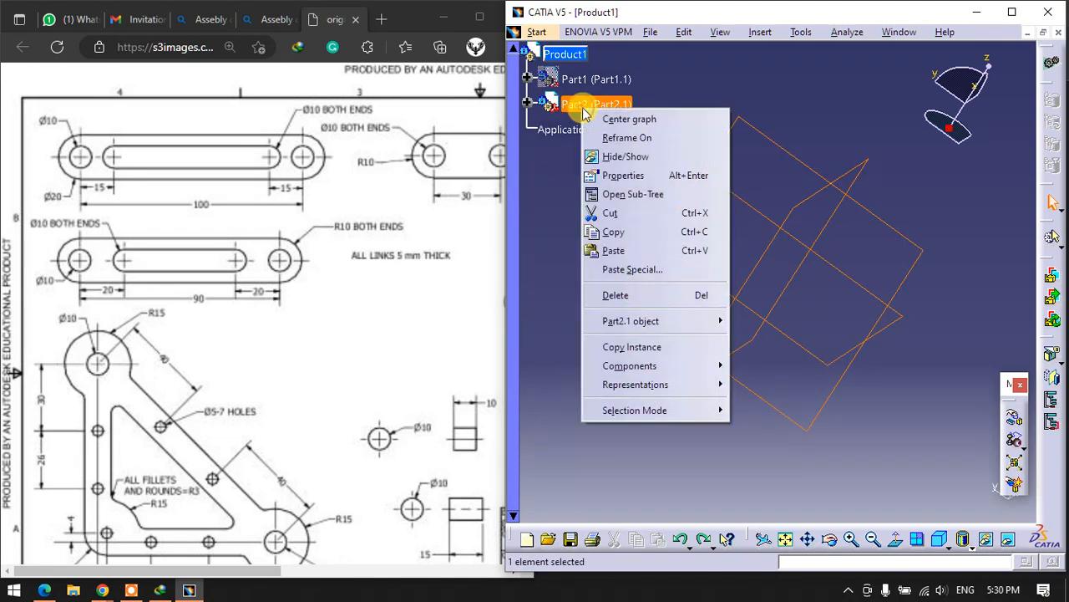
click(614, 232)
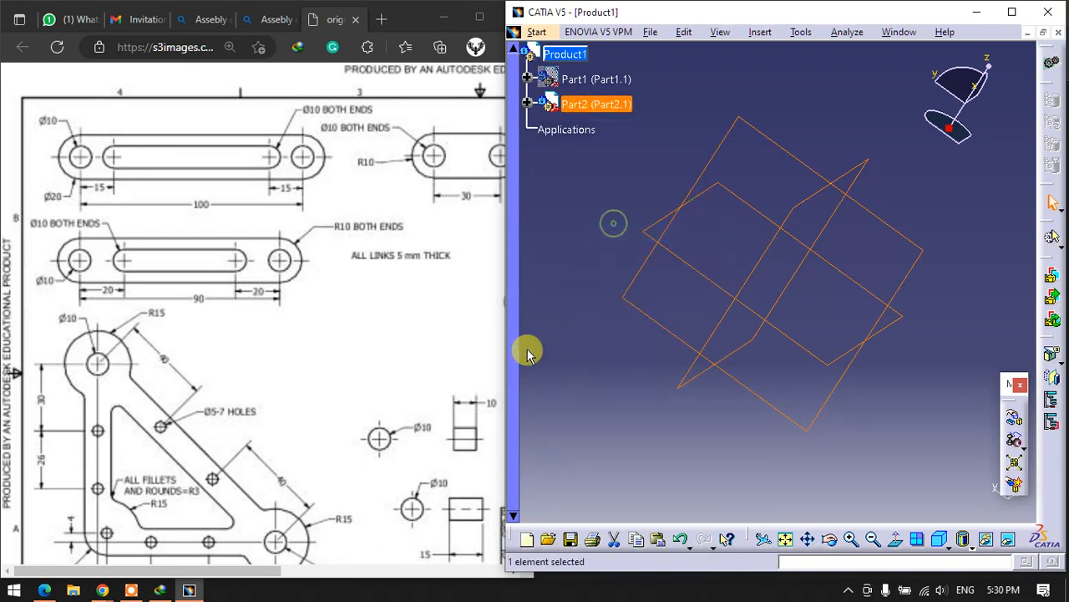
right_click(585, 56)
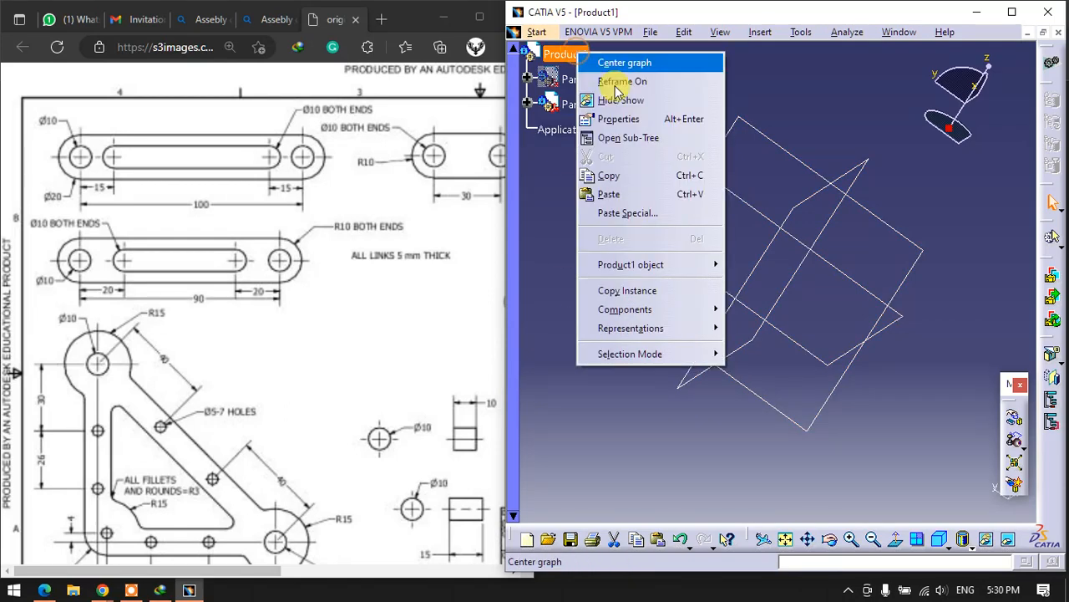
click(638, 216)
drag(838, 396, 612, 212)
click(677, 224)
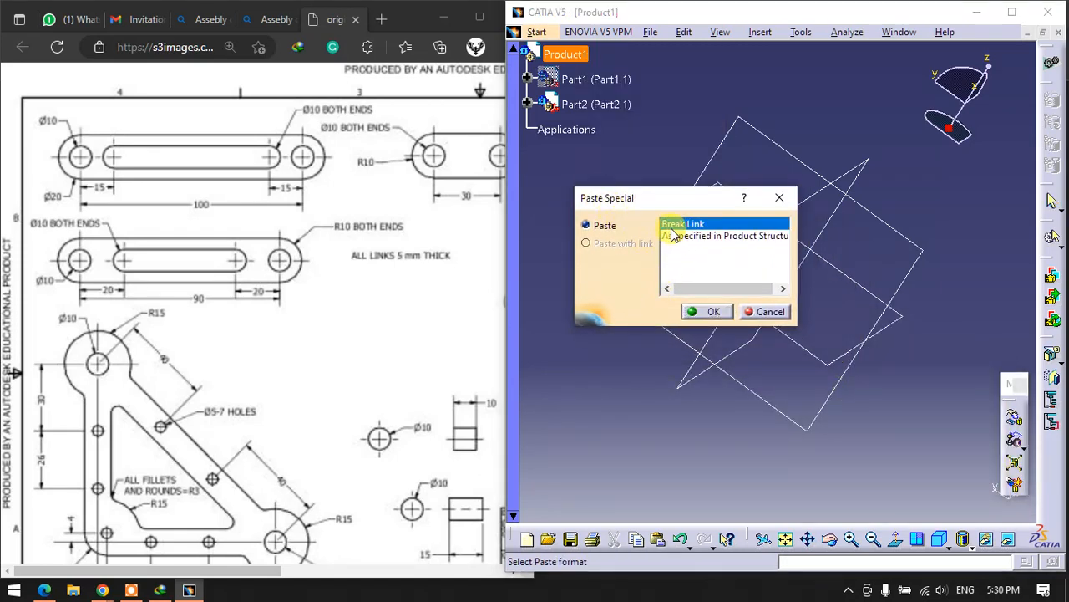
click(706, 312)
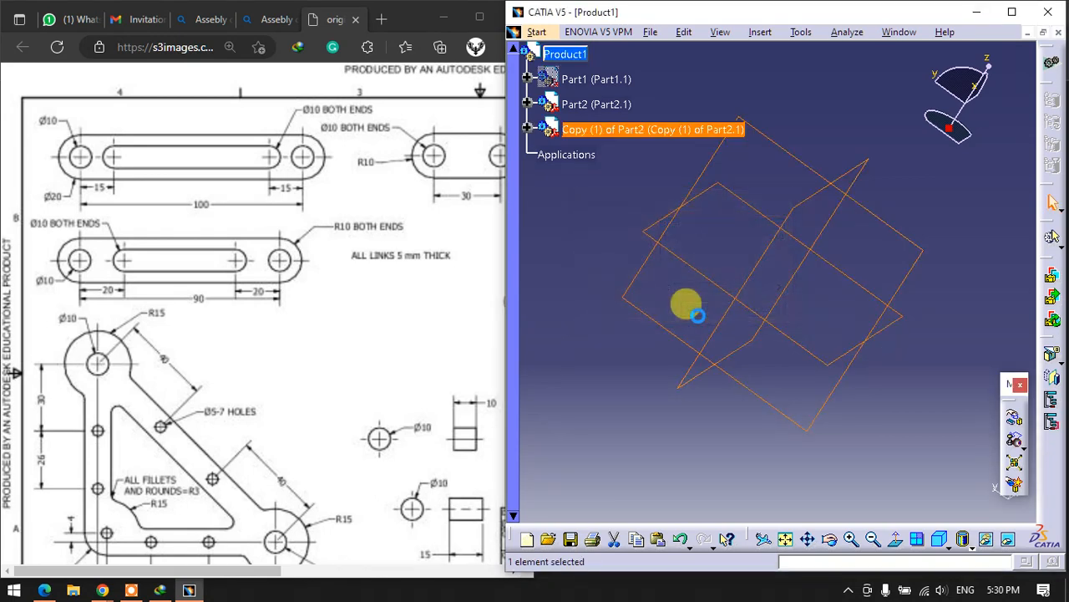
- Expand Part2.1 to inspect its contents, then delete the Copy (1) of Part2 component and close its separate part window
click(576, 186)
click(528, 103)
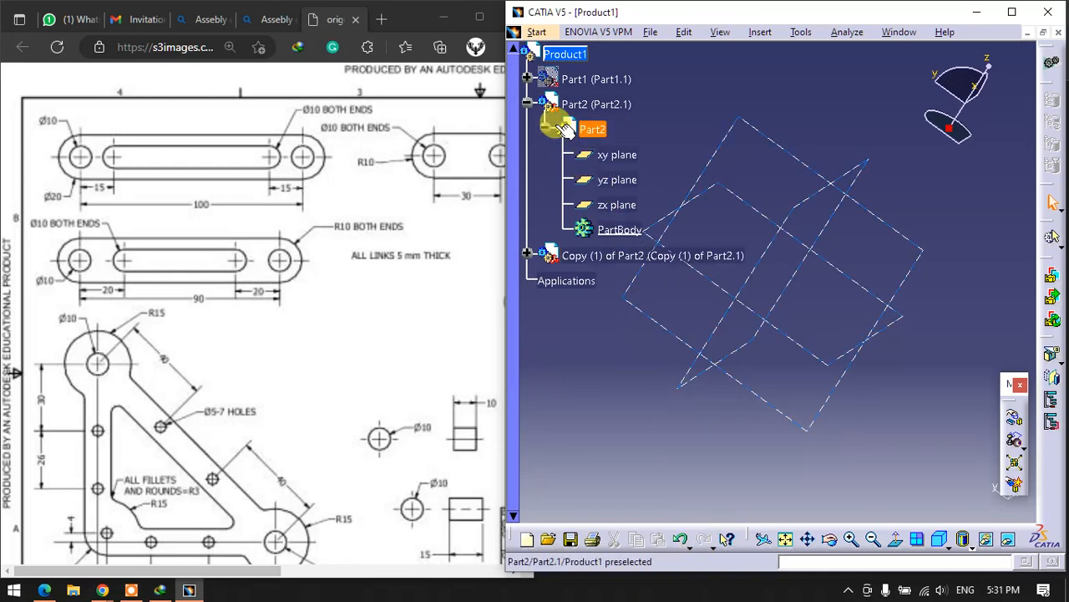
right_click(625, 262)
click(652, 445)
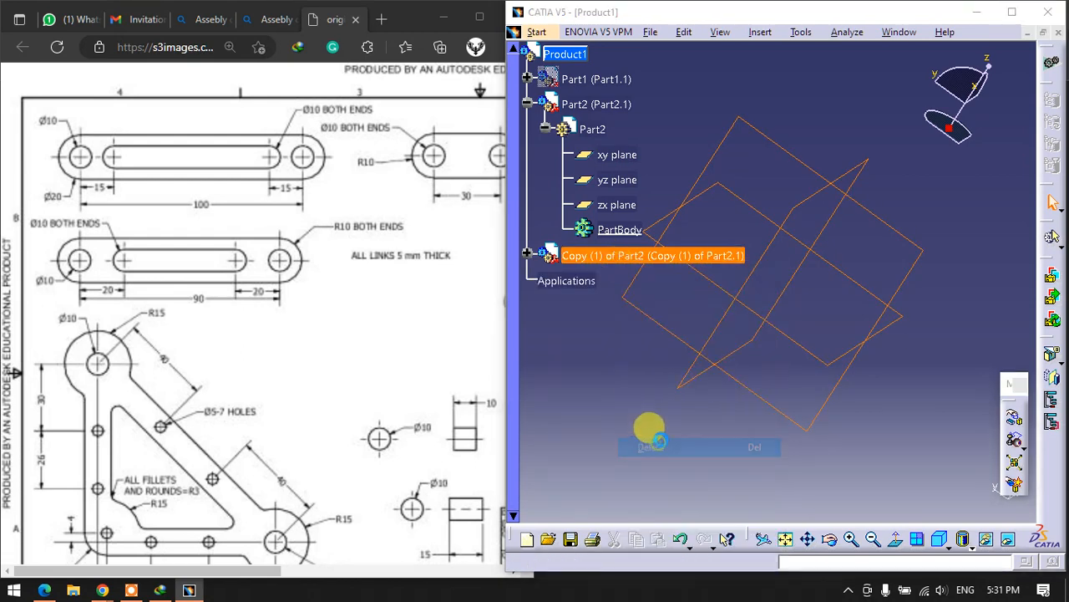
click(781, 350)
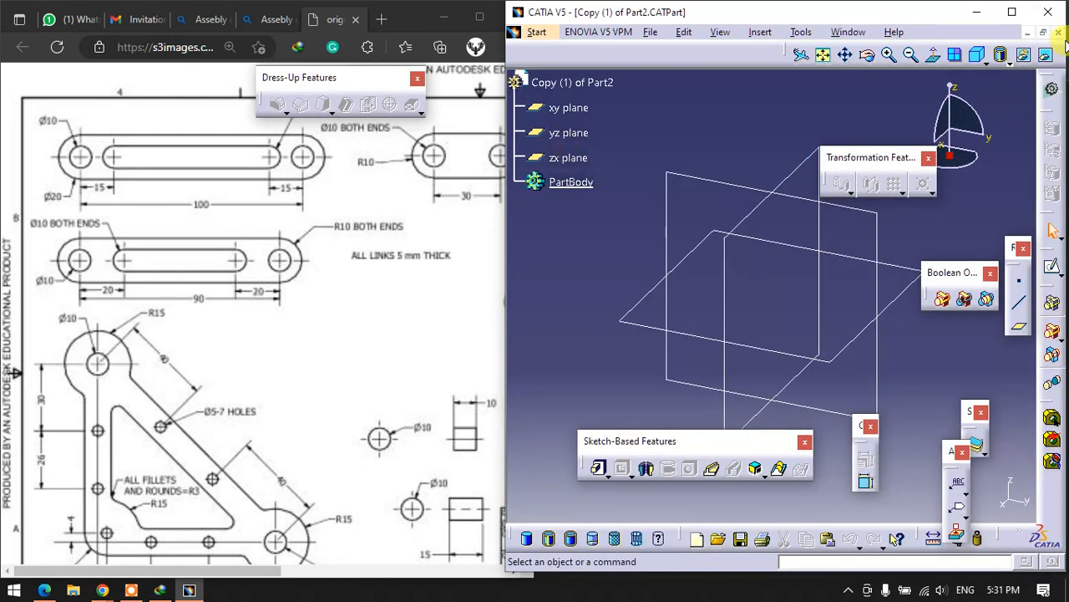
click(1059, 33)
click(825, 329)
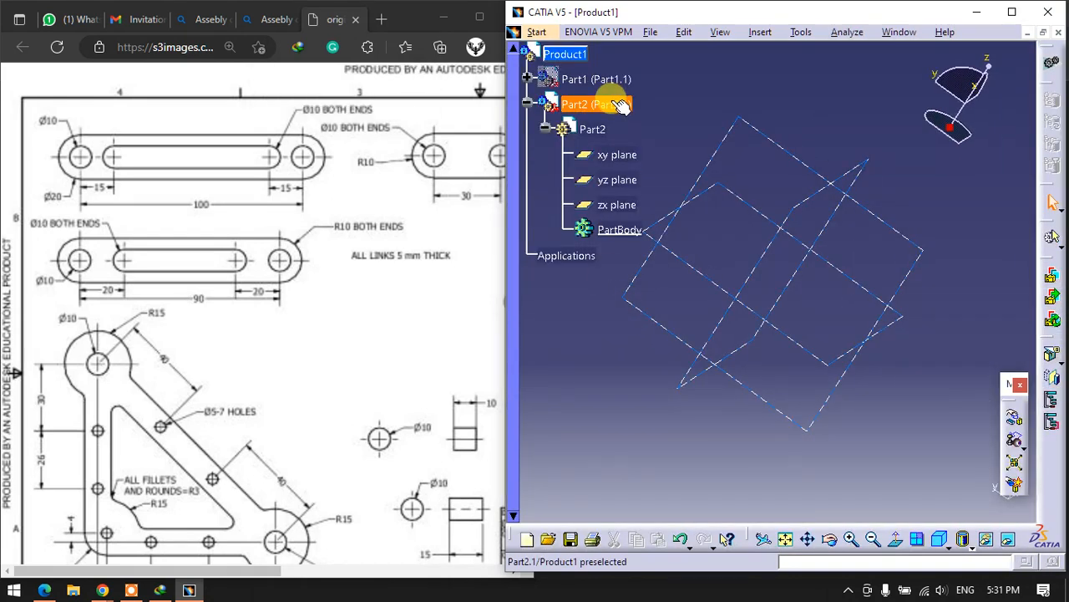
- Undo the copy's deletion and the operations before it, then redo the insertion of the empty Part2
click(680, 541)
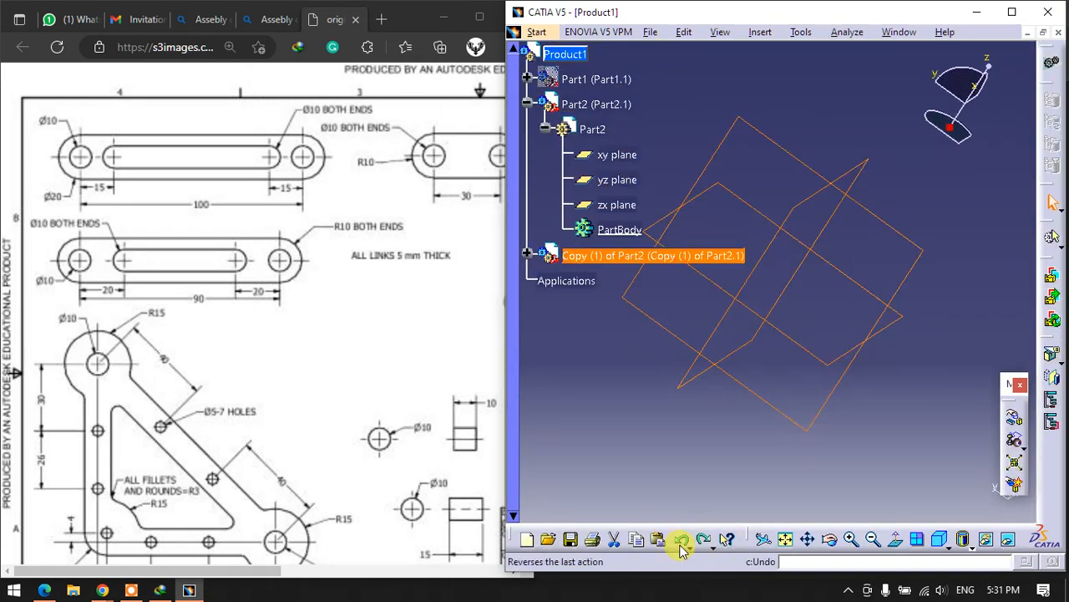
click(679, 540)
click(681, 541)
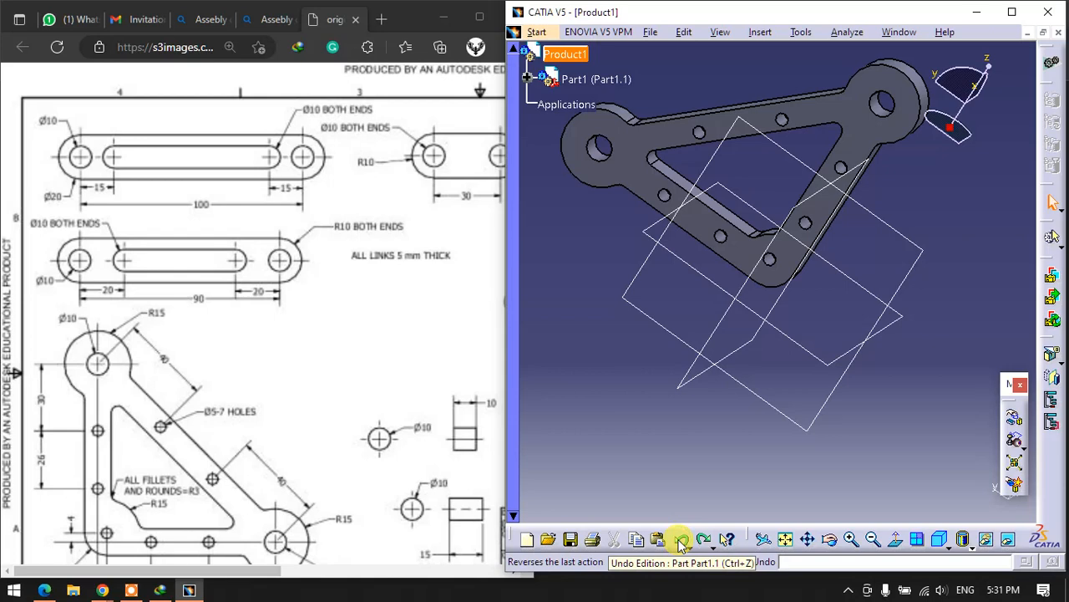
click(704, 541)
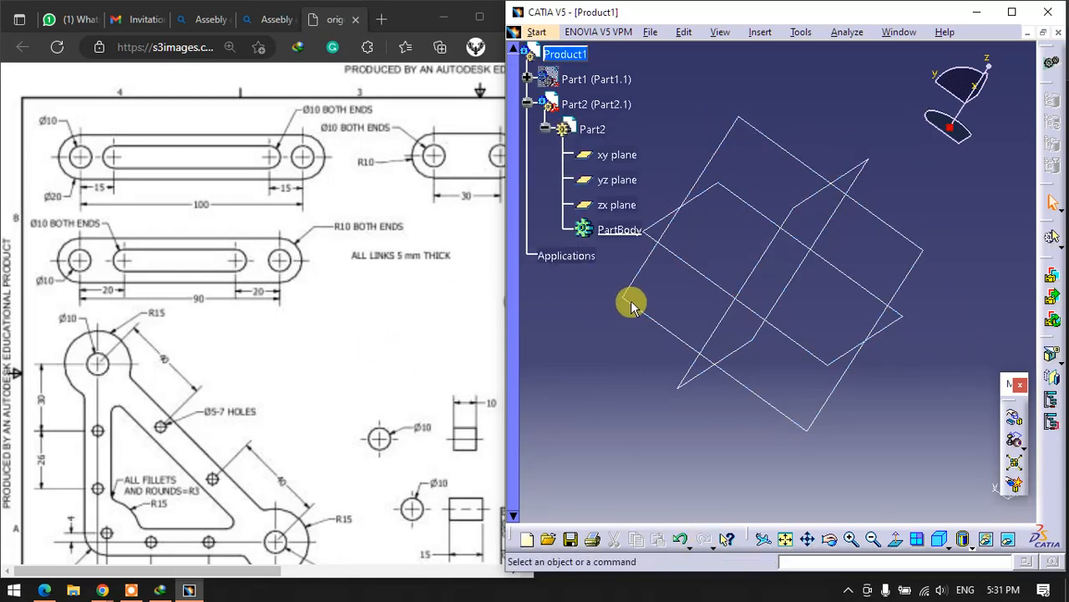
- Activate Part2 for editing in Part Design and start a new sketch on its yz plane
double_click(617, 232)
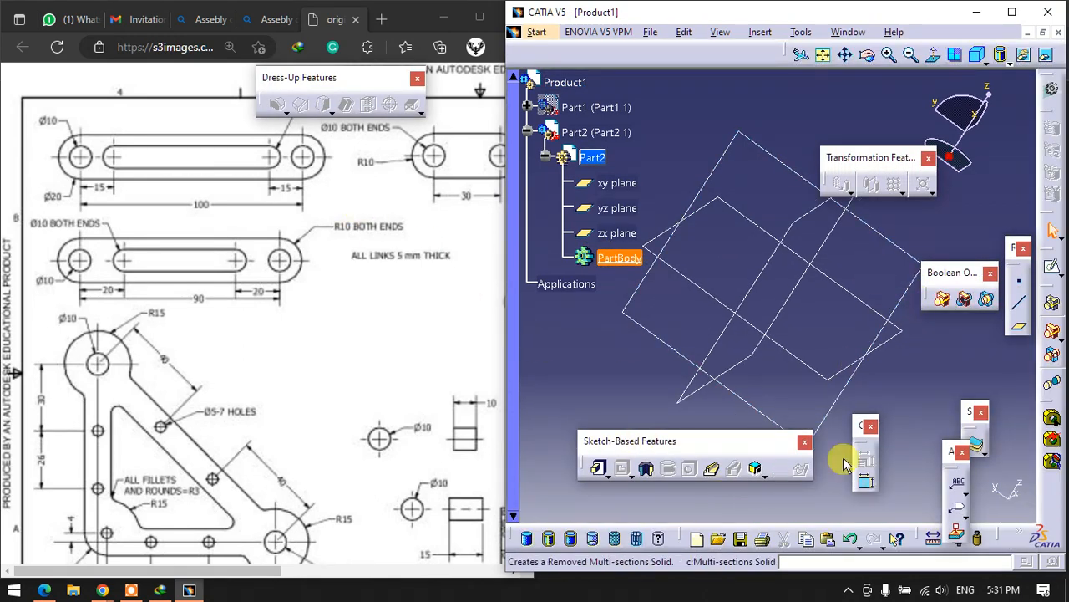
click(1051, 268)
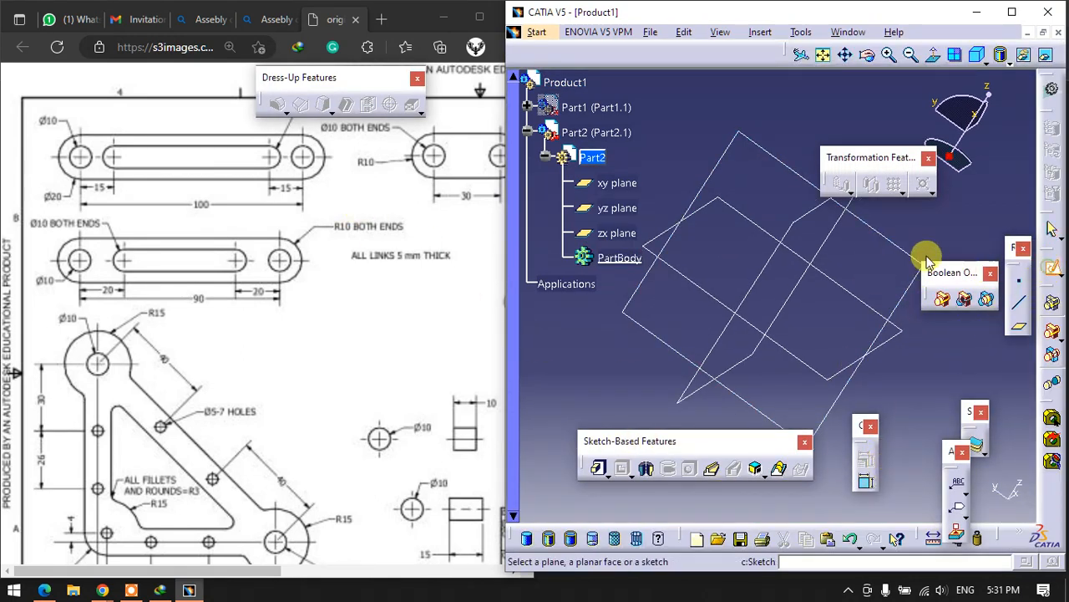
click(771, 158)
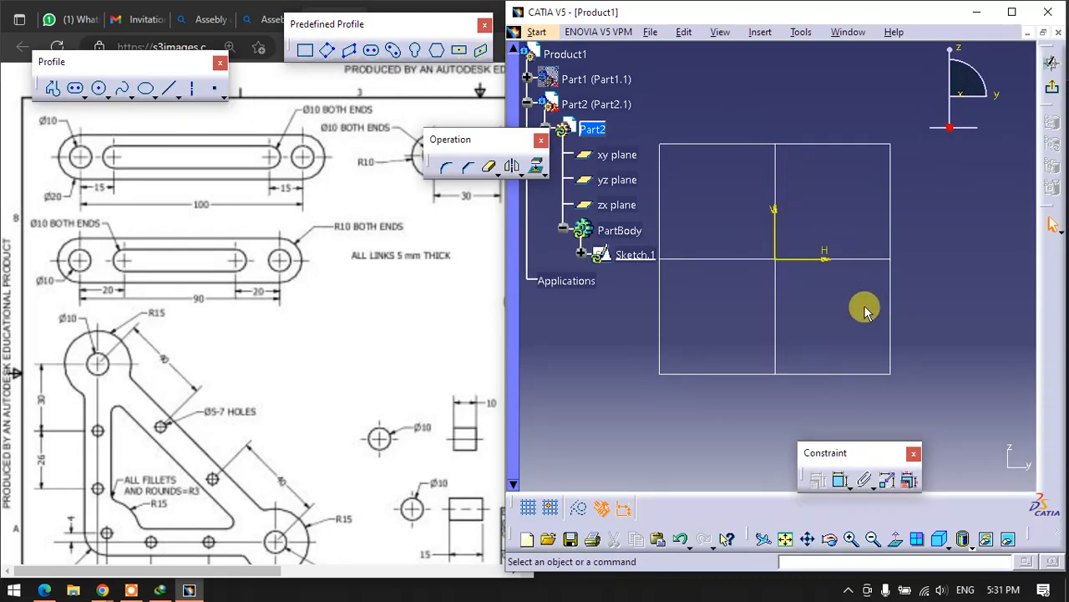
- Sketch the link's outer outline as a horizontal elongated hole starting at the origin, with a radius of about 15 mm
click(373, 52)
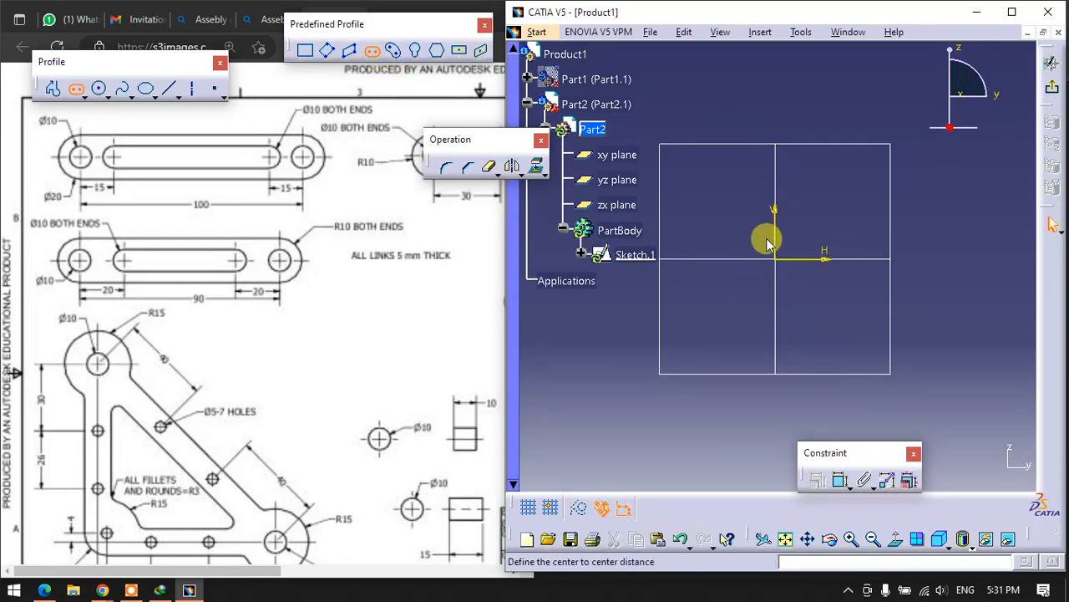
click(777, 261)
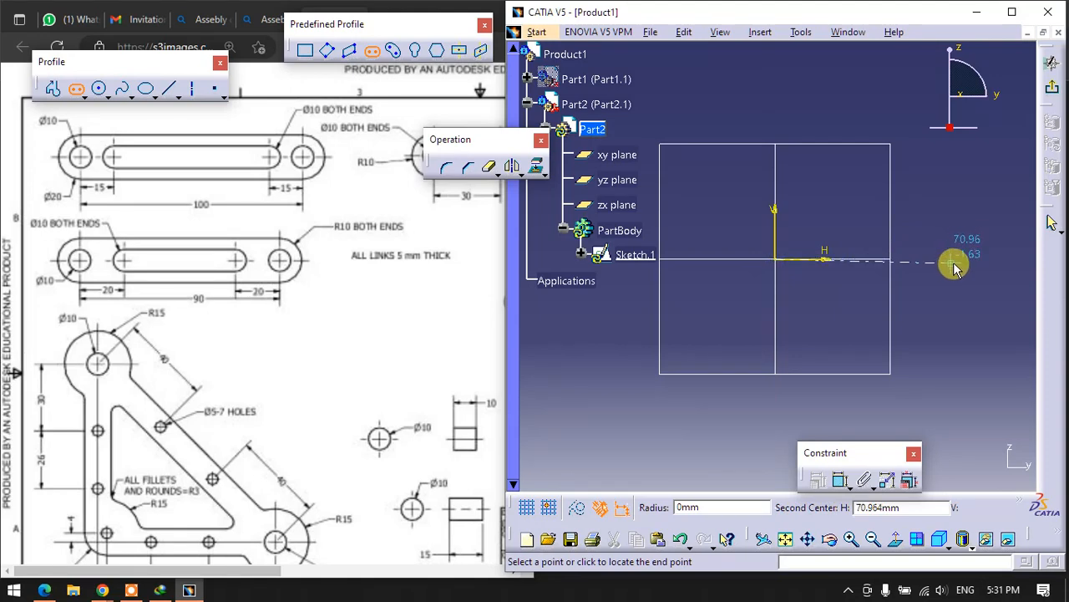
click(959, 259)
click(936, 221)
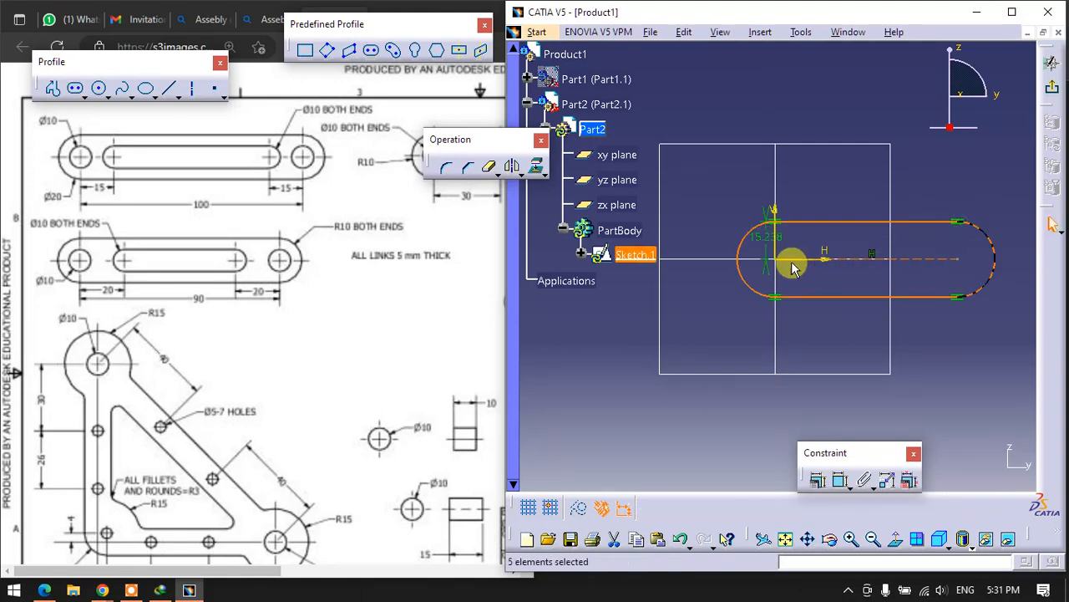
- Sketch a smaller elongated hole with a radius of about 5 mm on the outline's centre line as the inner slot
click(373, 52)
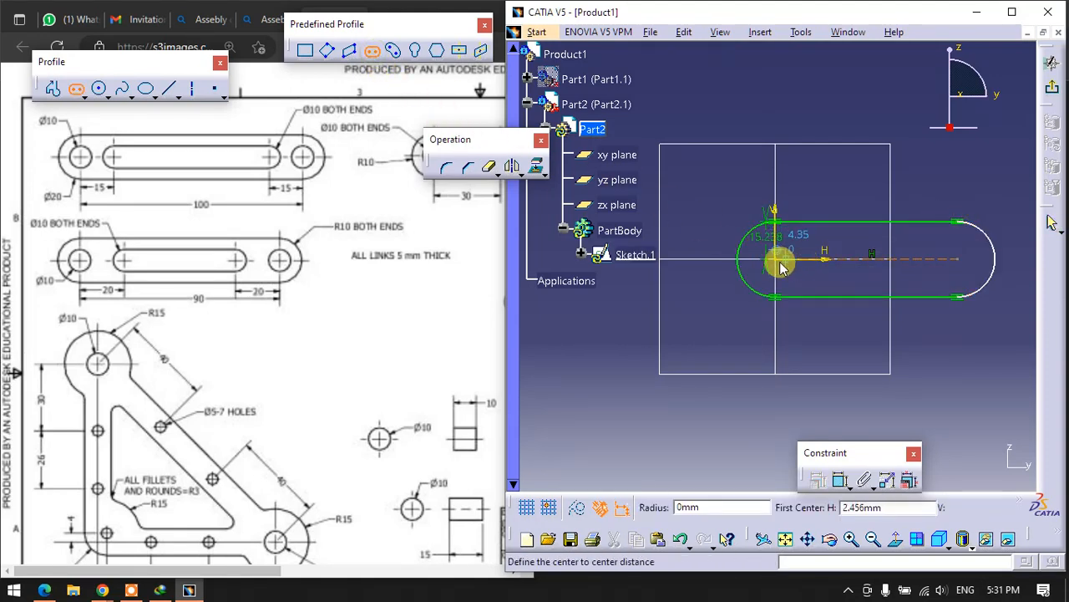
click(822, 259)
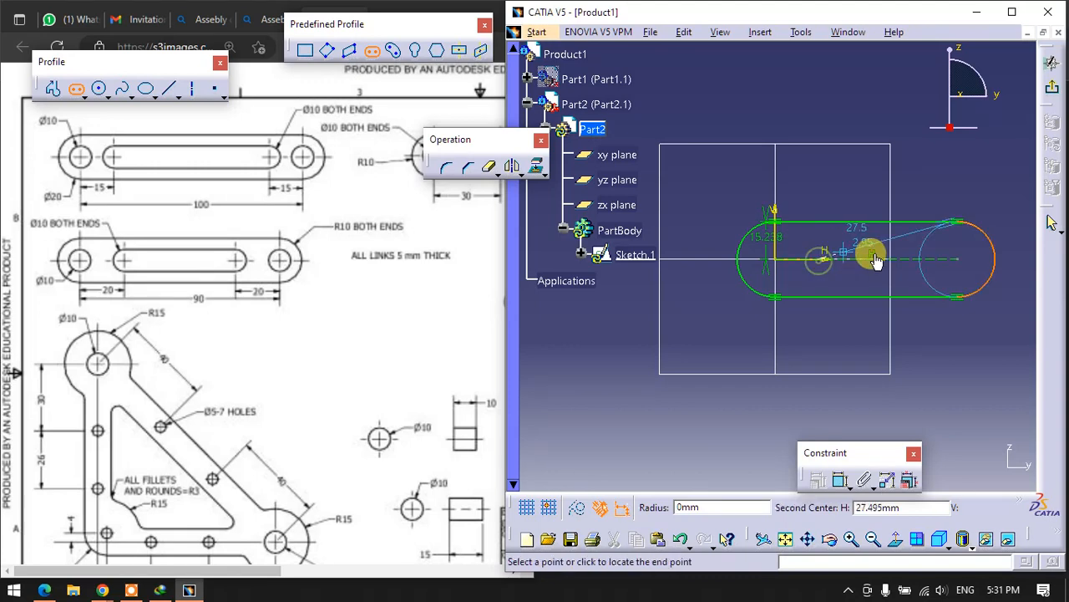
click(923, 257)
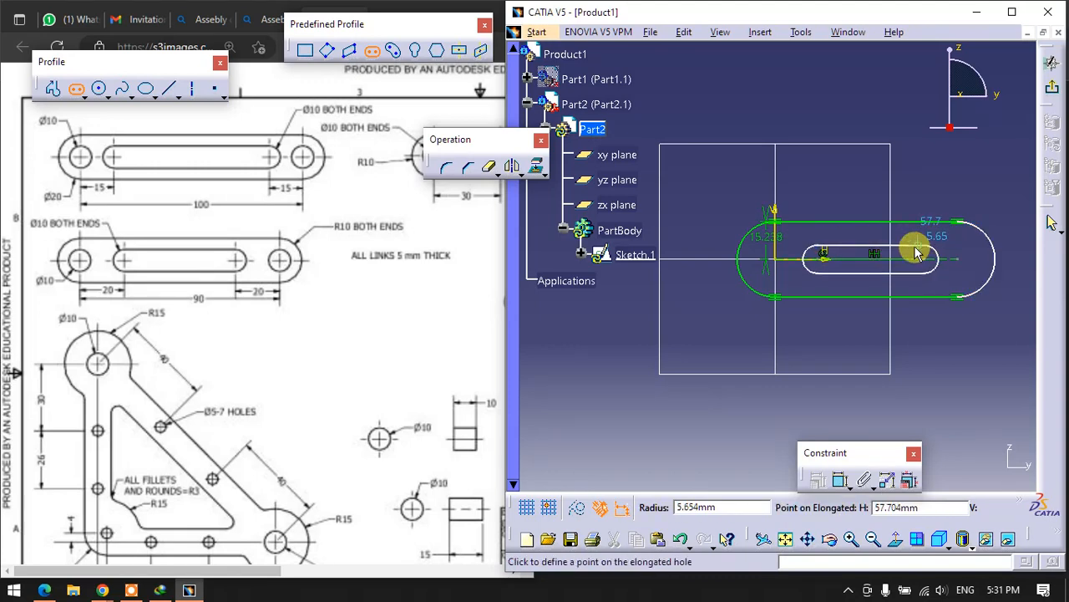
click(917, 254)
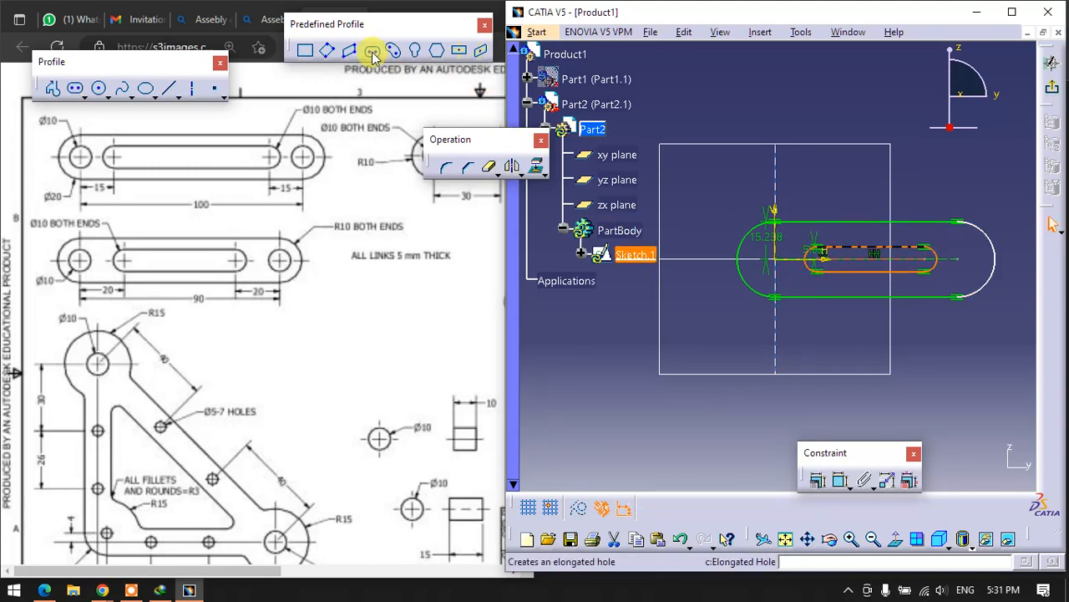
- Draw a circle of about 8 mm radius at the origin and a smaller one concentric with the outline's other end arc
click(98, 88)
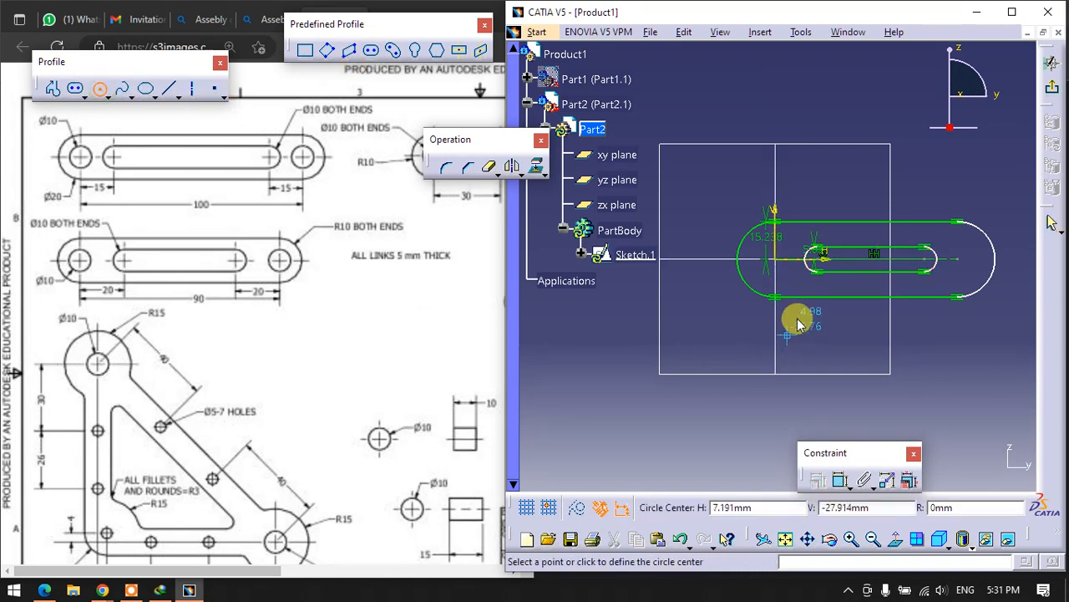
click(782, 276)
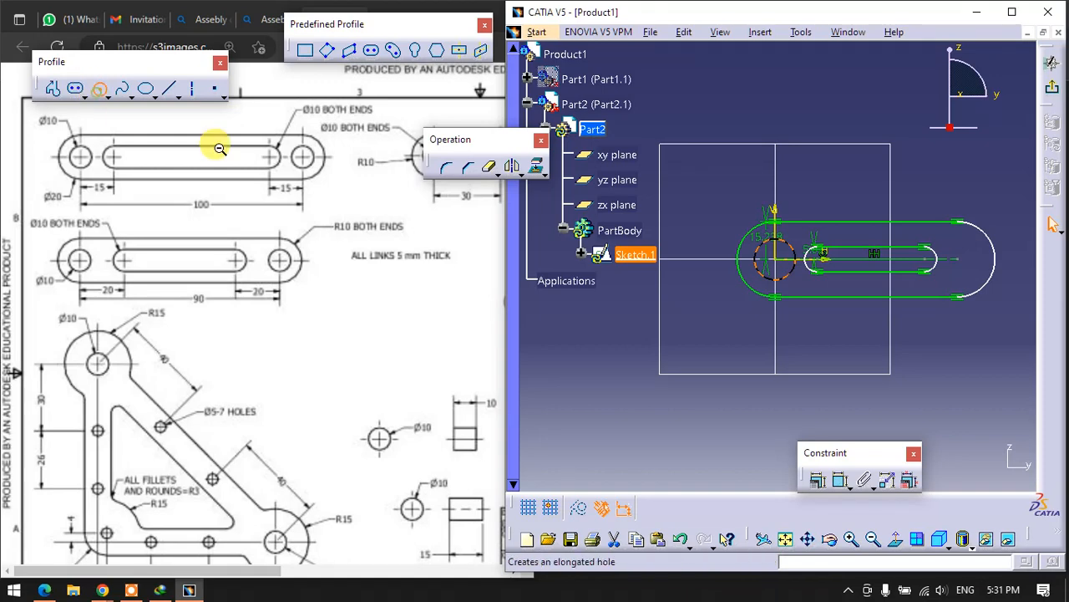
click(98, 88)
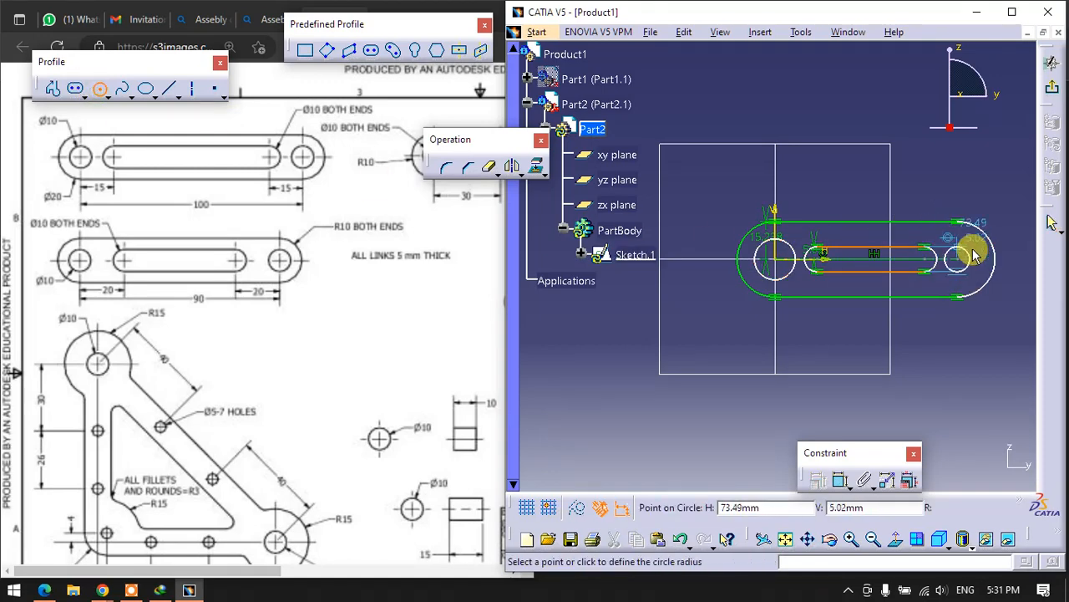
click(966, 250)
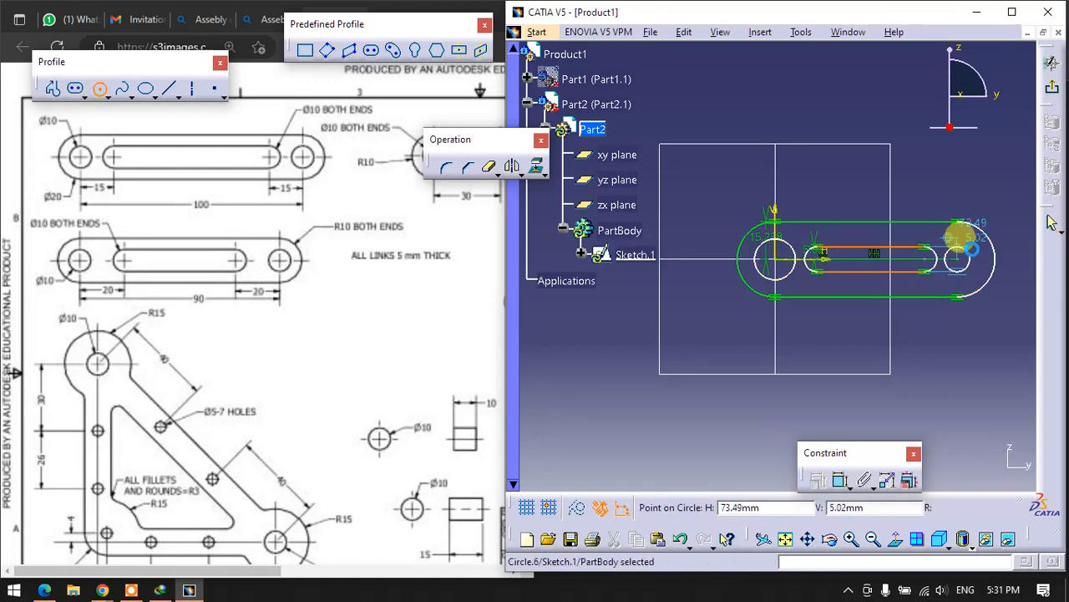
- Reposition the inner slot's radius dimension above the sketch and set it to 5 mm
click(808, 255)
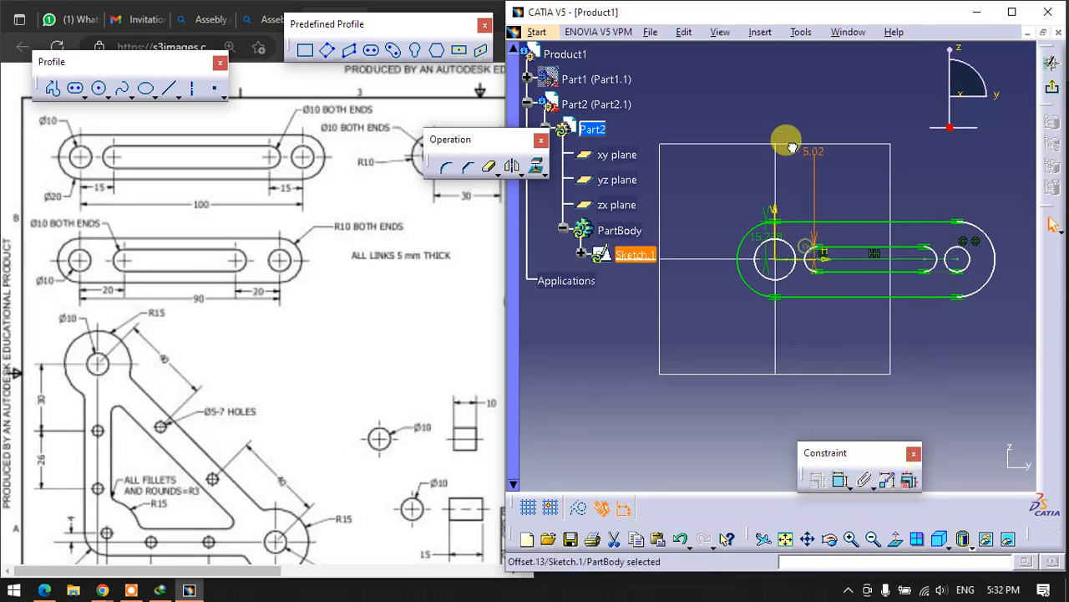
double_click(809, 146)
text(5)
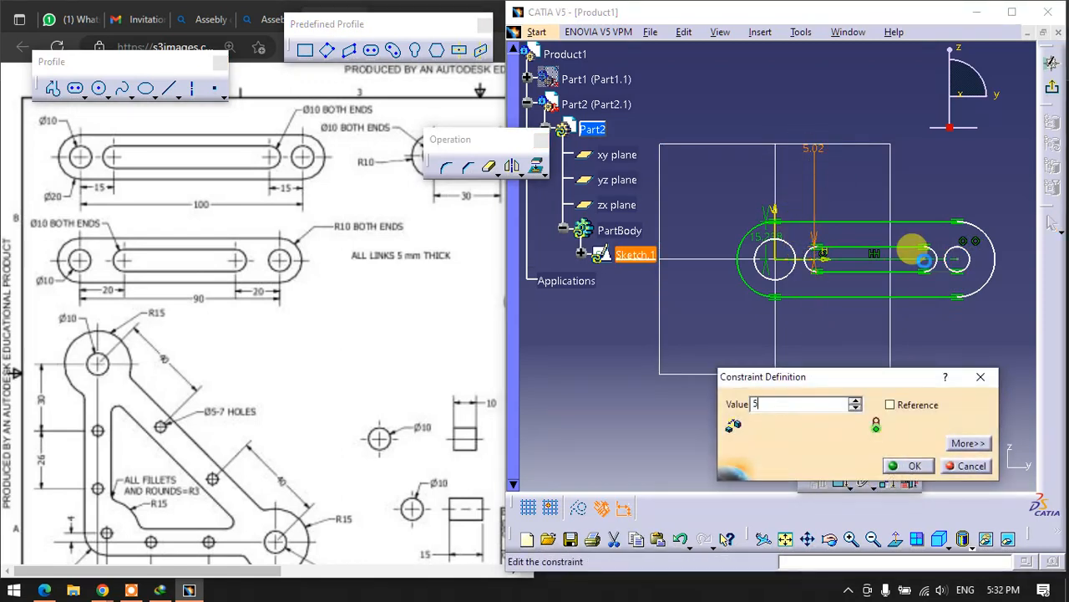
key(Return)
- Reposition the outer outline's radius dimension above the sketch and set it to 10 mm
click(762, 264)
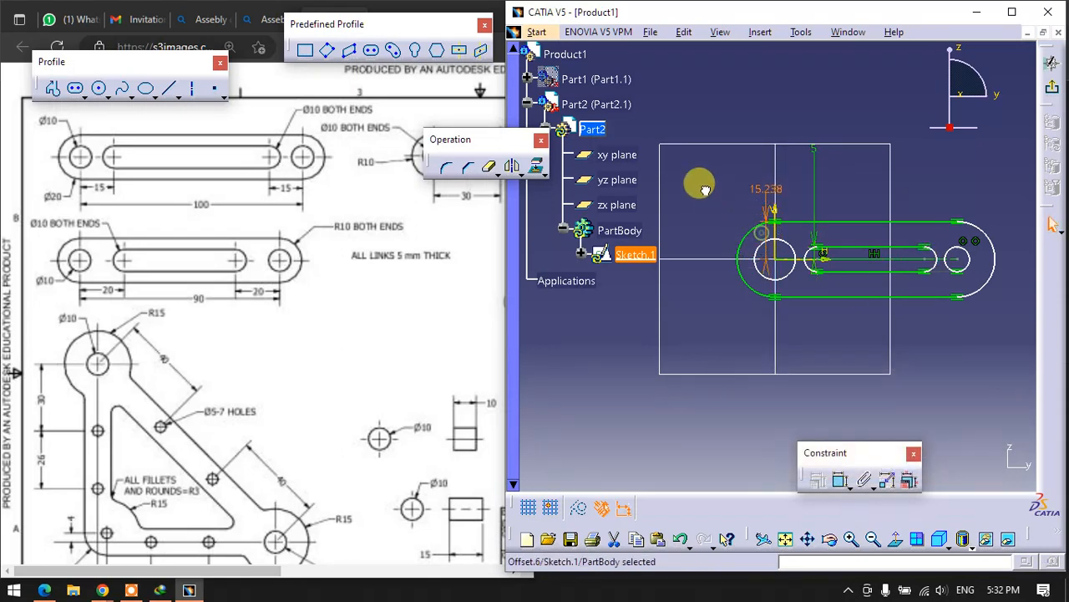
click(743, 183)
double_click(756, 183)
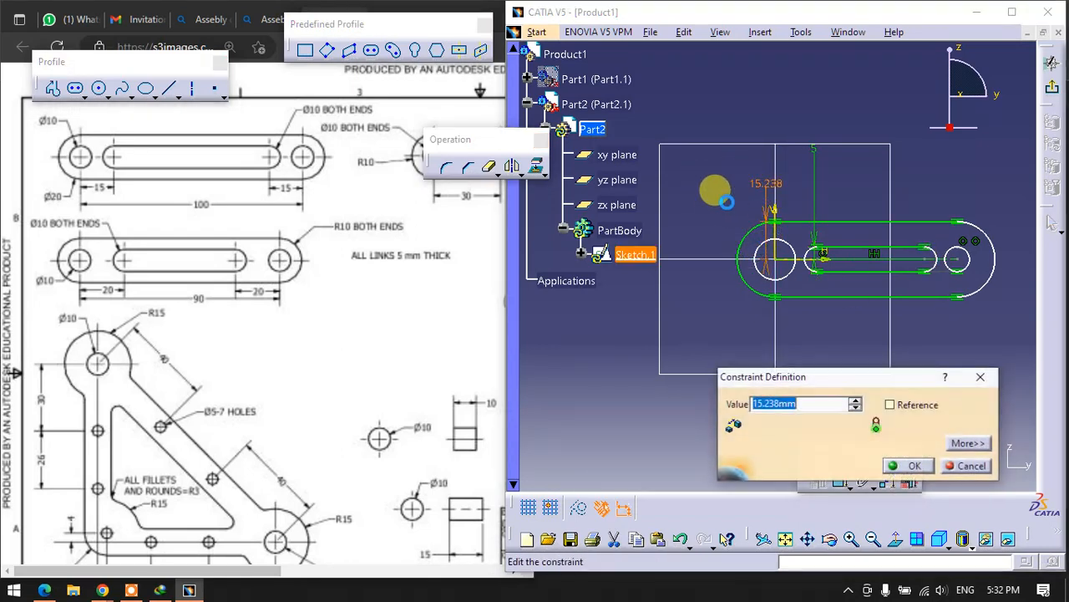
key(Return)
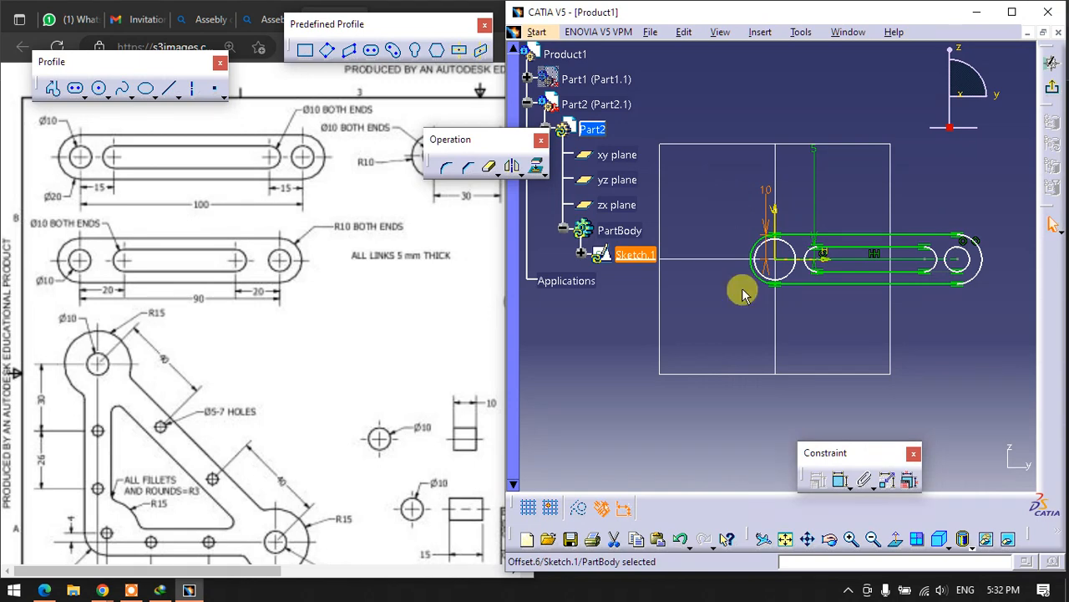
click(798, 336)
- Dimension the circle at the origin and set its diameter to 10 mm
click(840, 479)
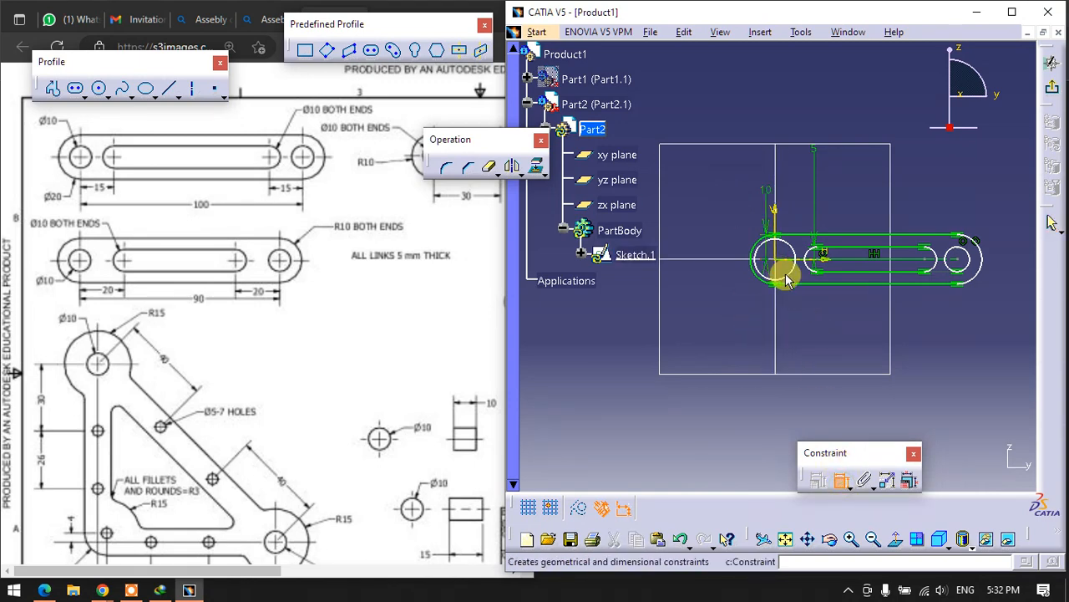
click(785, 280)
double_click(841, 365)
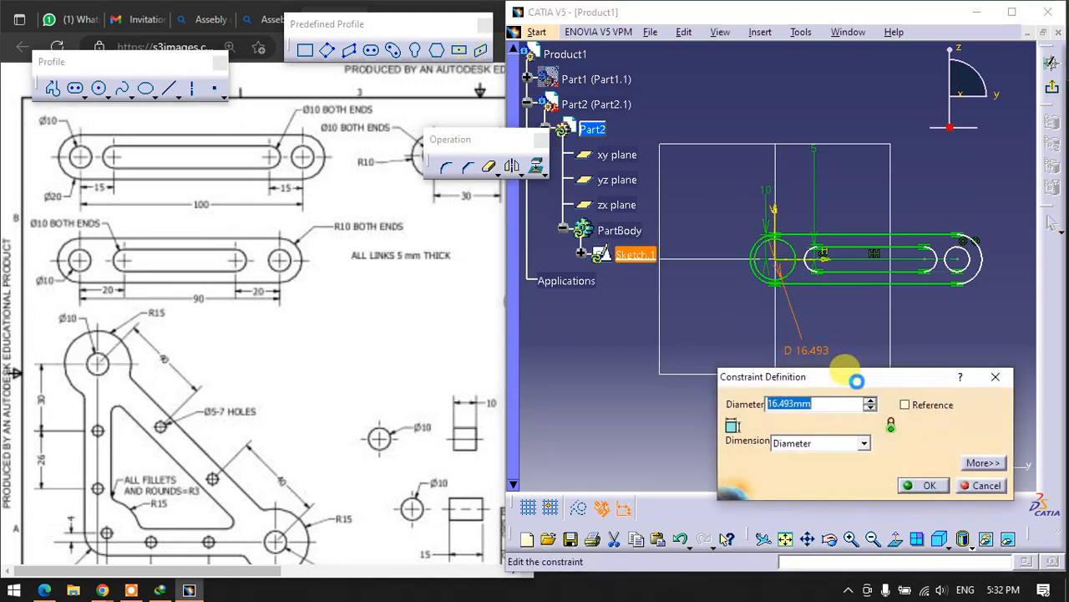
text(10)
key(Return)
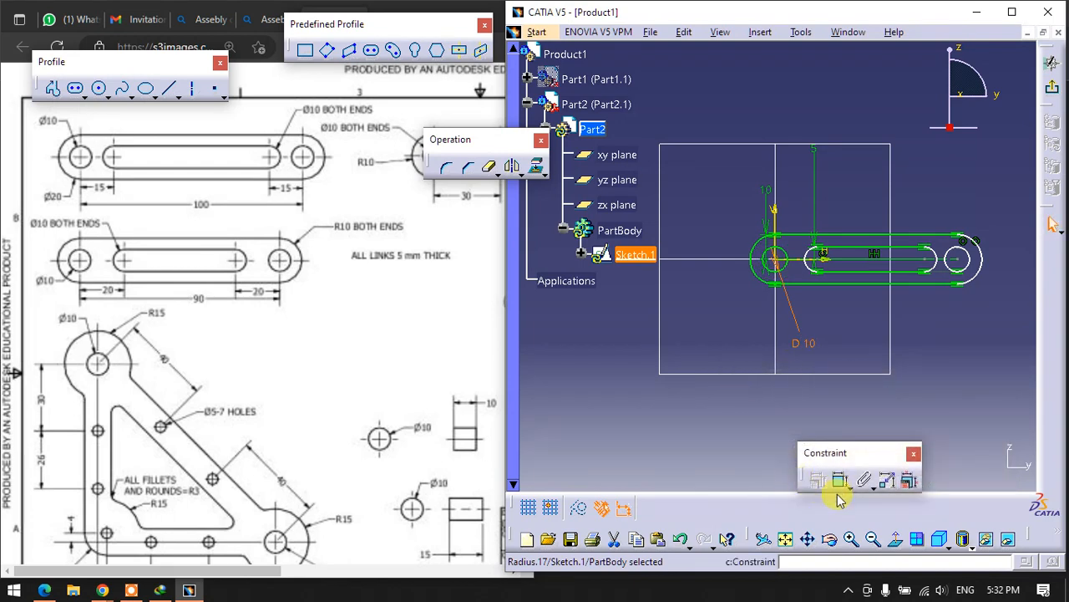
- Dimension the horizontal distance from the origin circle's centre to the slot's near arc centre and set it to 15 mm
click(840, 482)
click(774, 252)
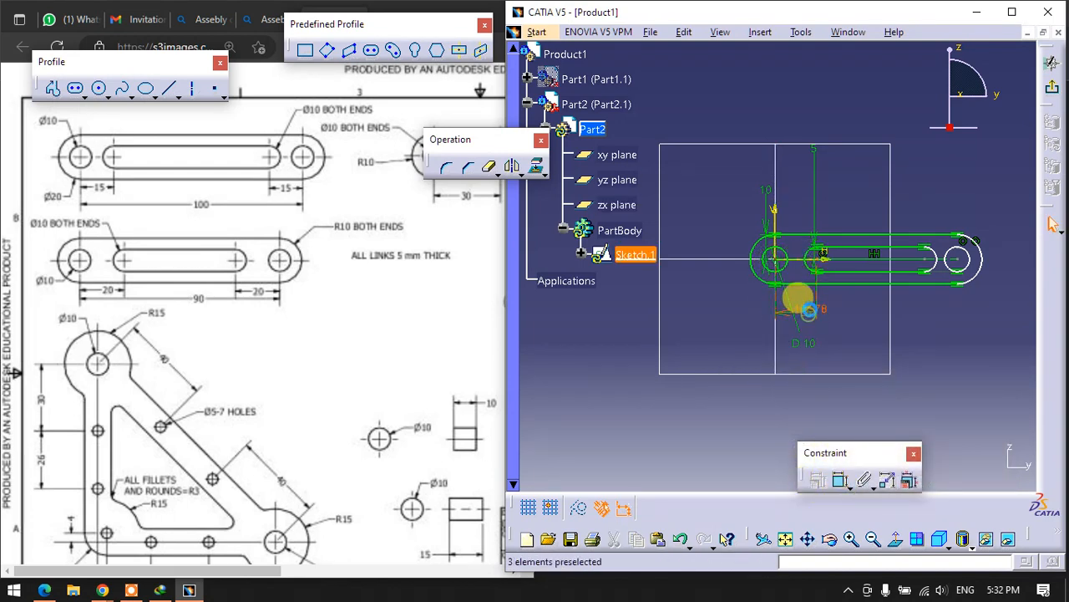
click(809, 311)
double_click(798, 307)
text(15mm)
key(Return)
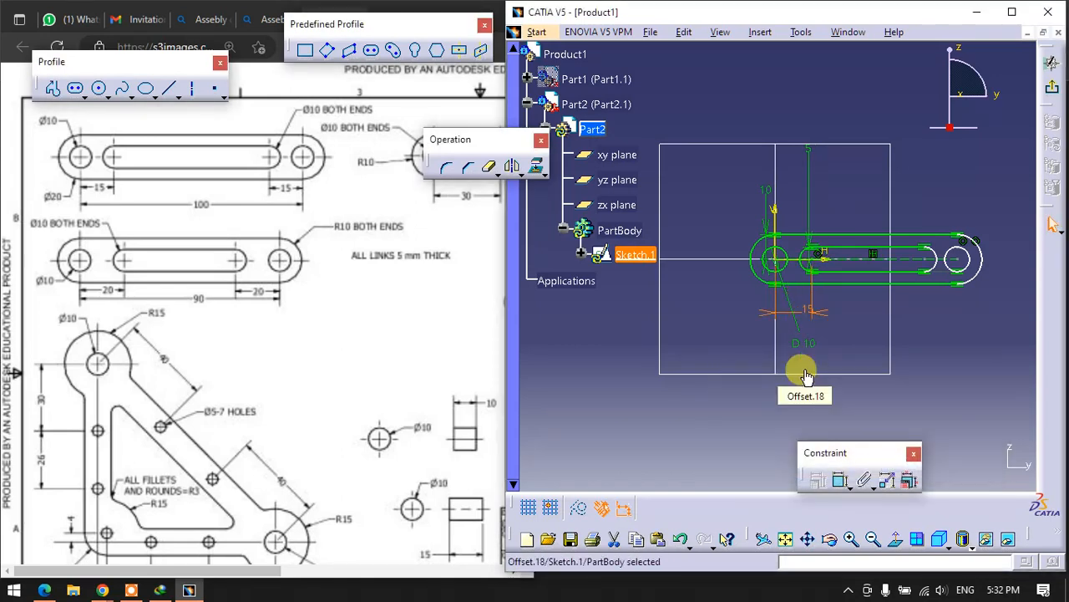
- Dimension the distance between the slot's far arc centre and the other end hole's centre and set it to 15 mm
click(841, 479)
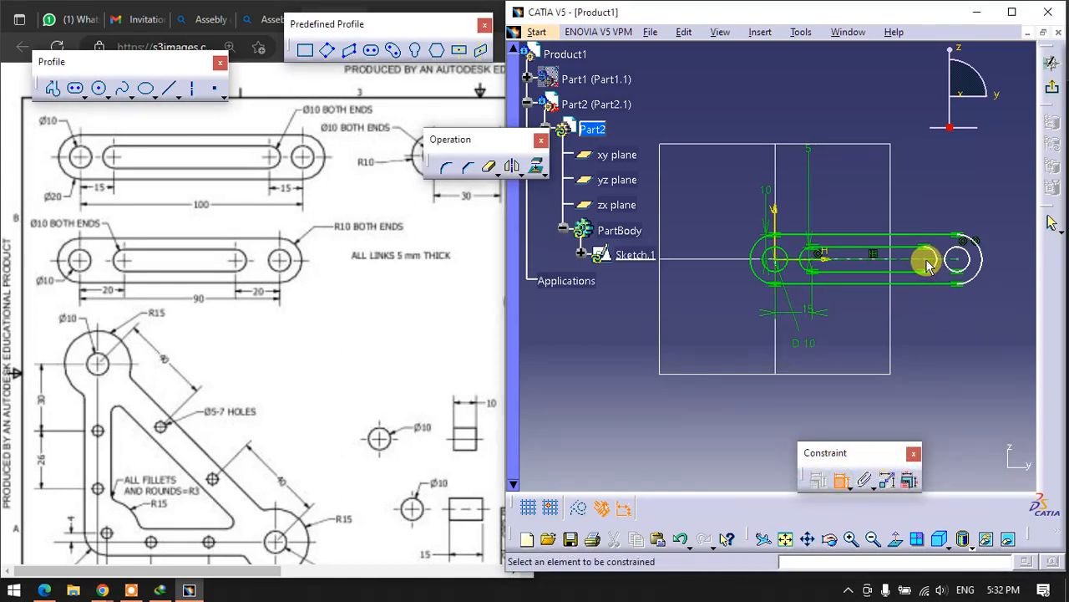
click(957, 259)
click(930, 348)
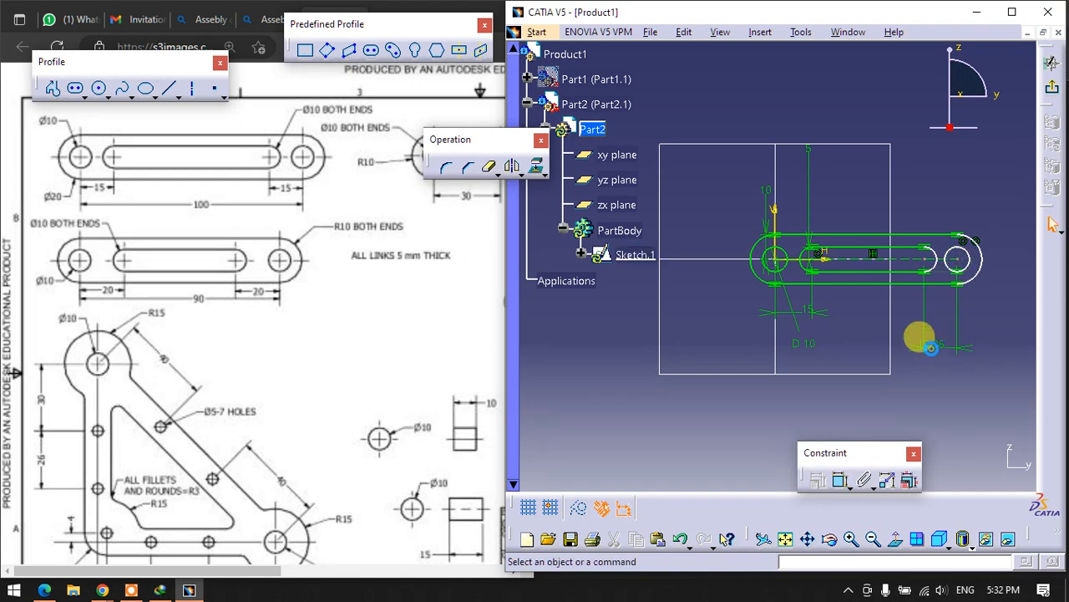
double_click(927, 336)
text(15)
key(Return)
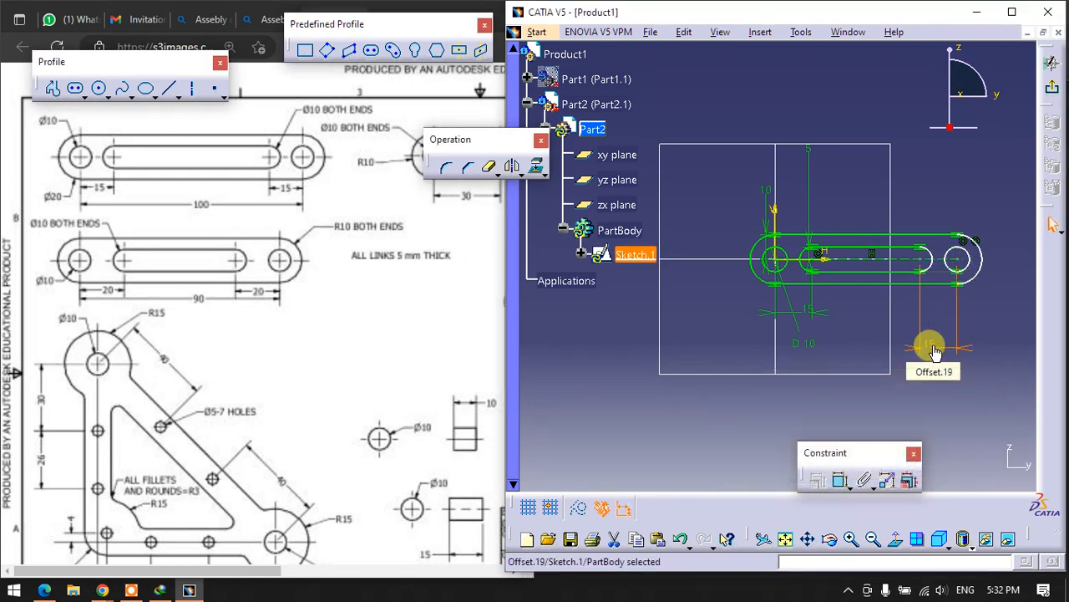
- Dimension the link's centre line between the two end holes and set its length to 100 mm
click(839, 479)
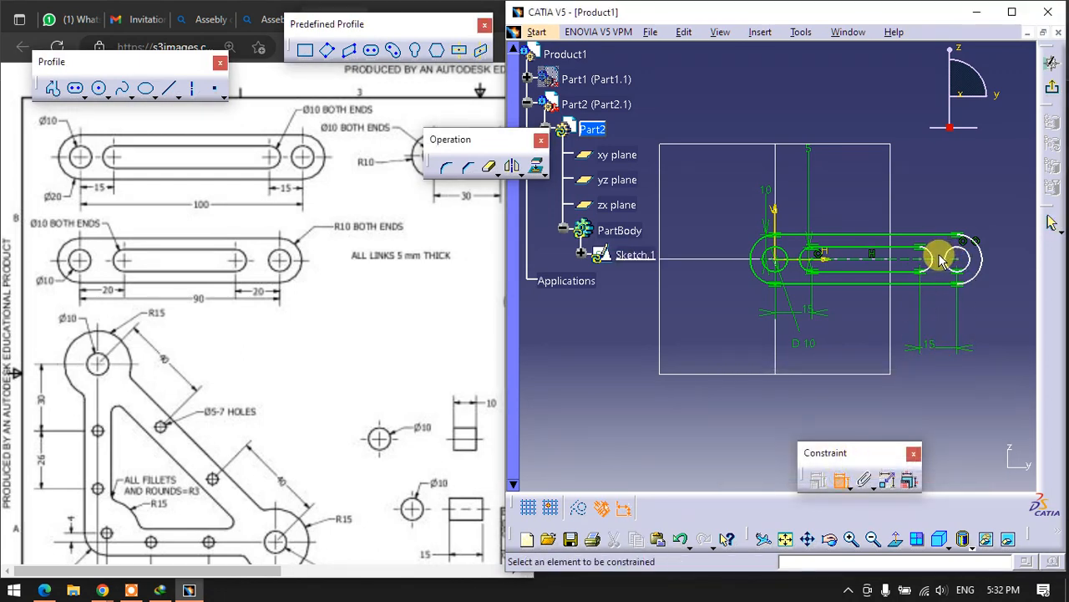
click(946, 262)
click(919, 396)
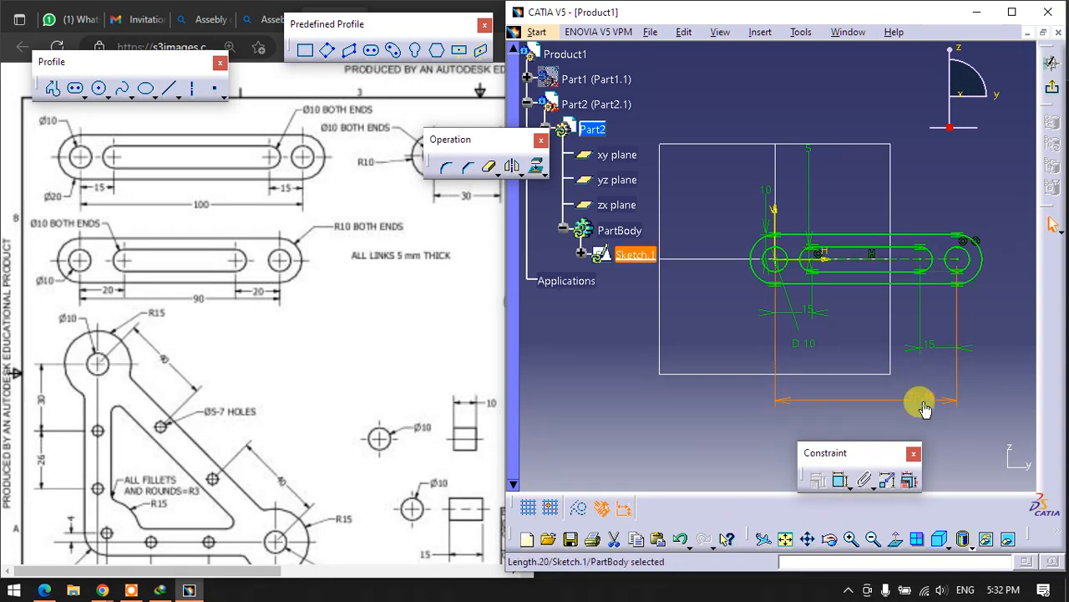
double_click(929, 398)
text(100)
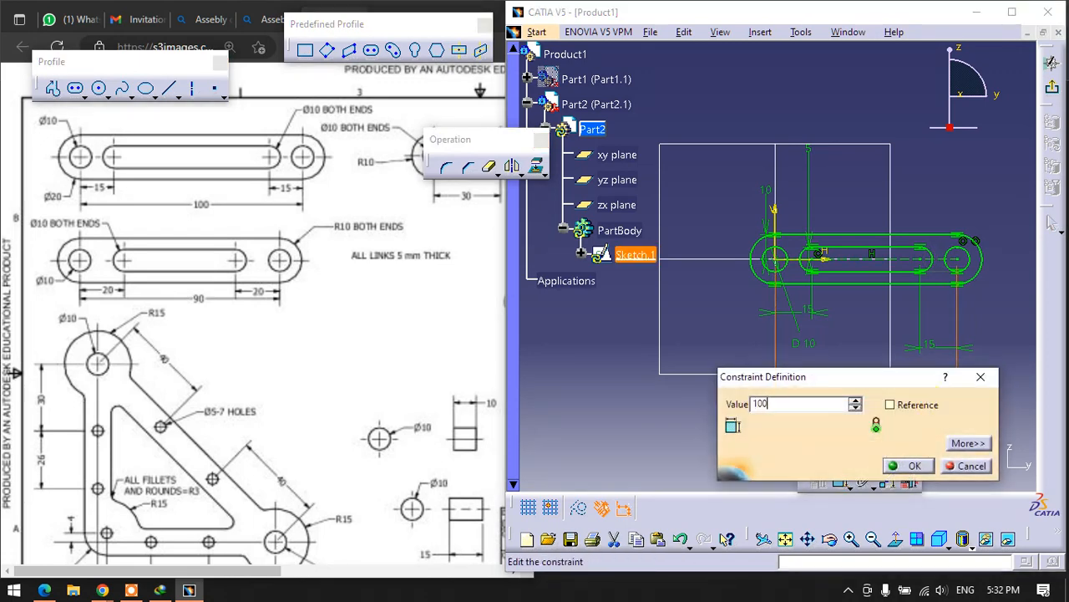
key(Return)
- Leave the sketch and pad the link profile 5 mm
click(1052, 86)
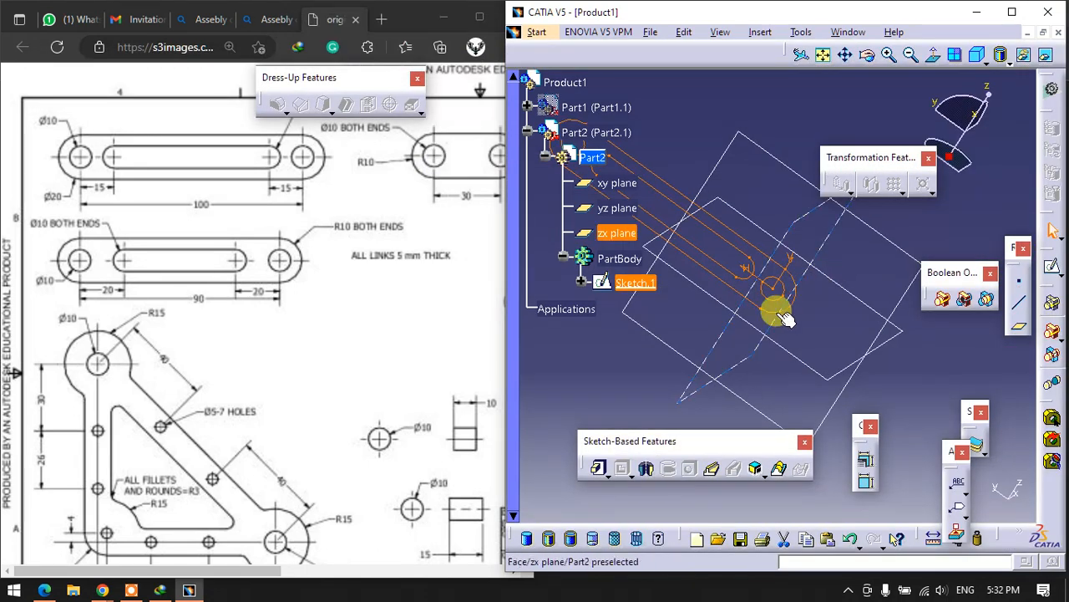
click(598, 468)
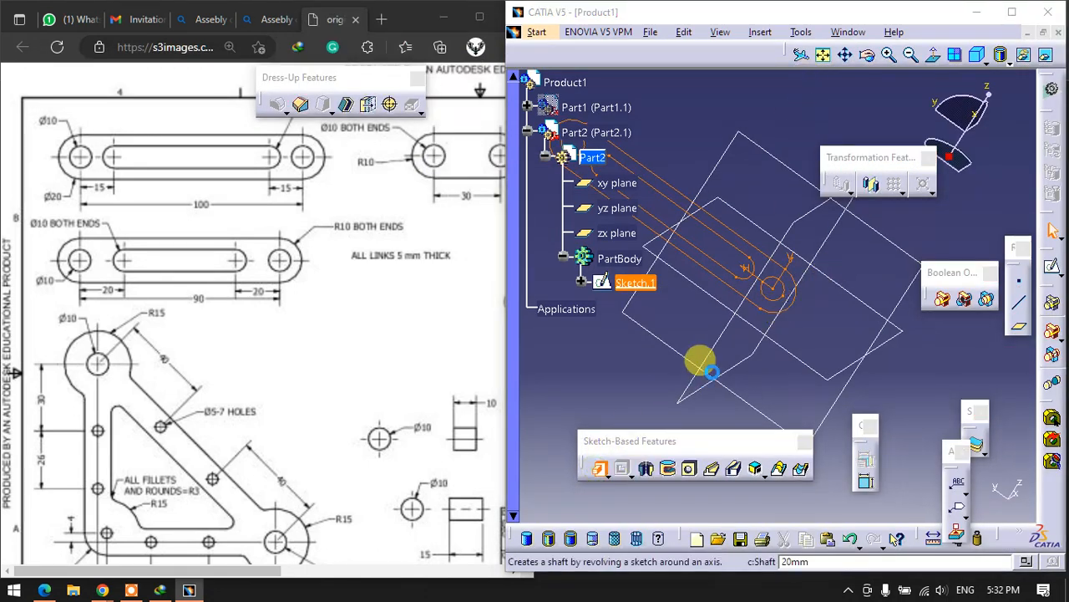
click(706, 366)
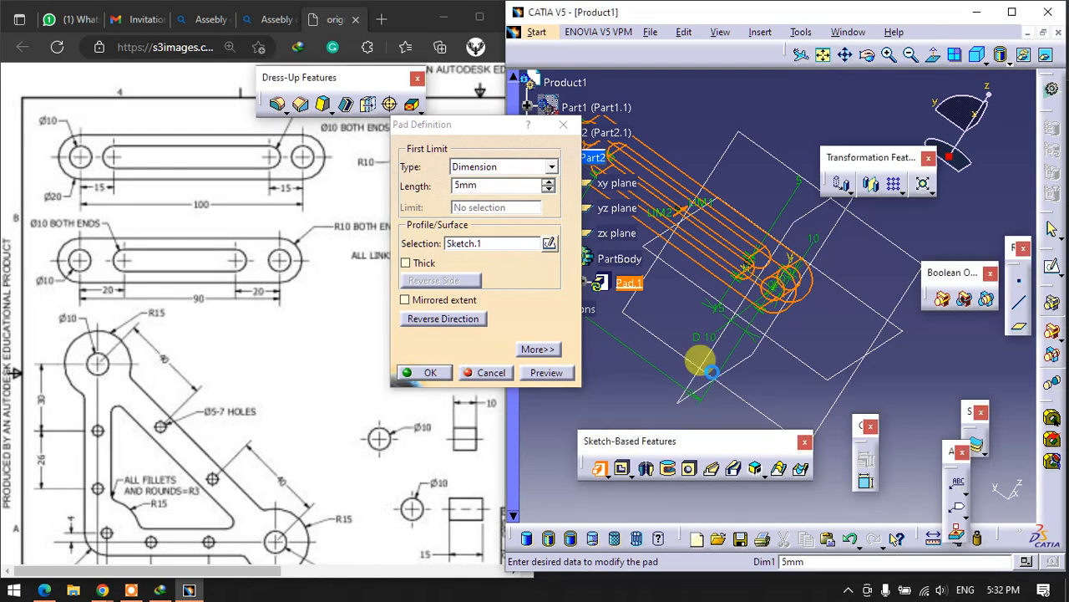
click(638, 412)
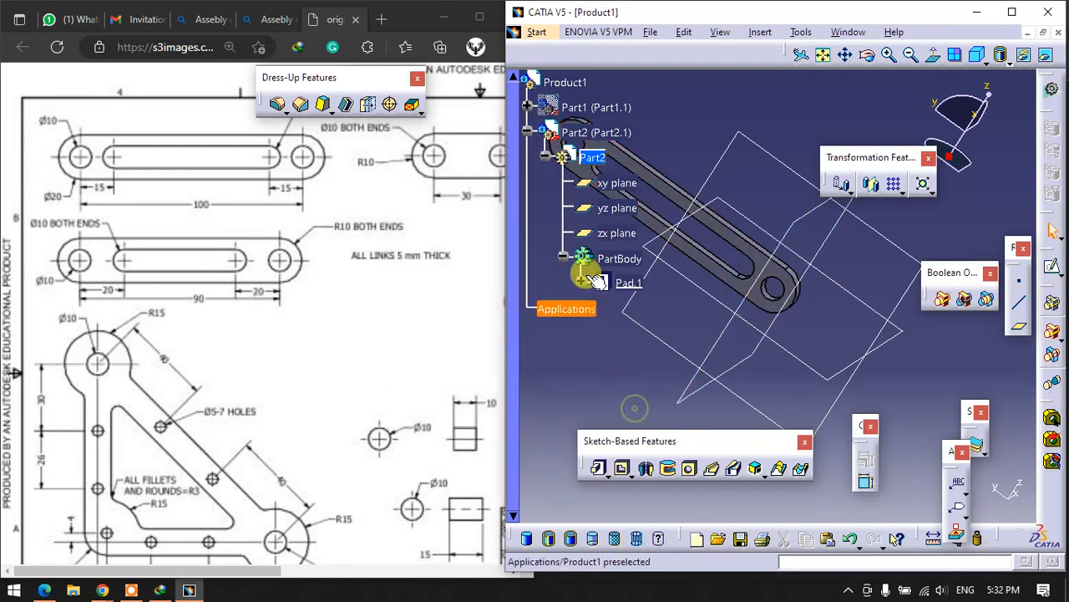
- Collapse Part2 in the tree, activate the top-level Product1 and insert a new part in it
click(528, 132)
click(566, 83)
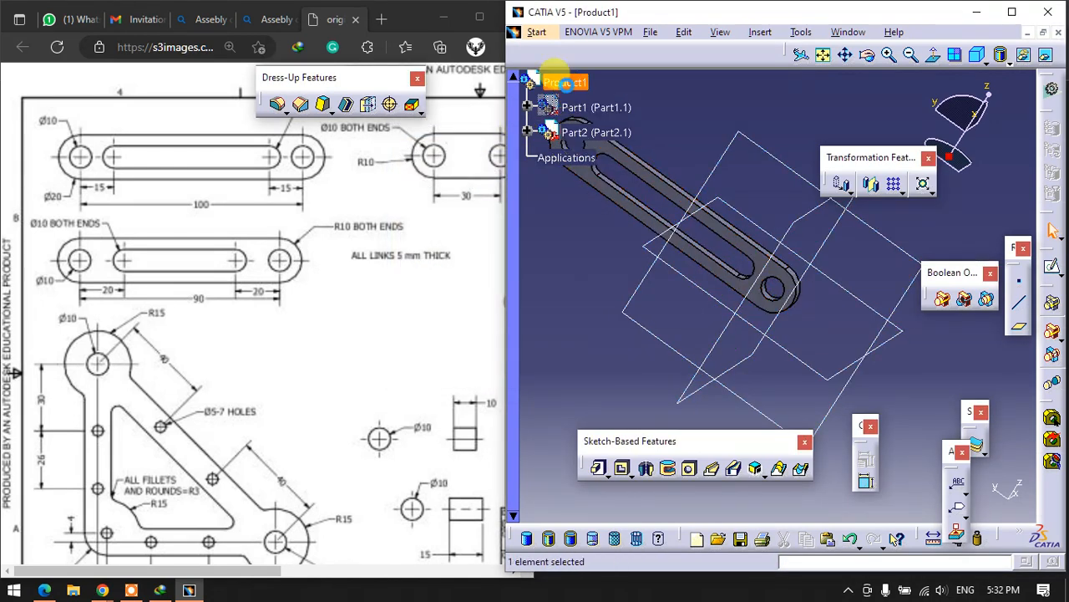
right_click(555, 78)
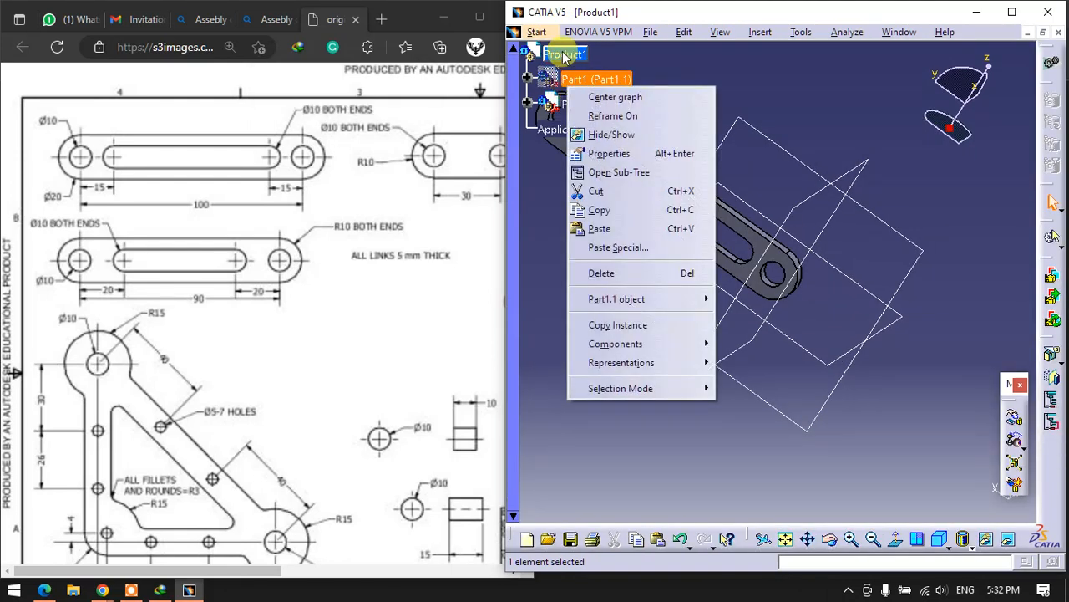
right_click(561, 55)
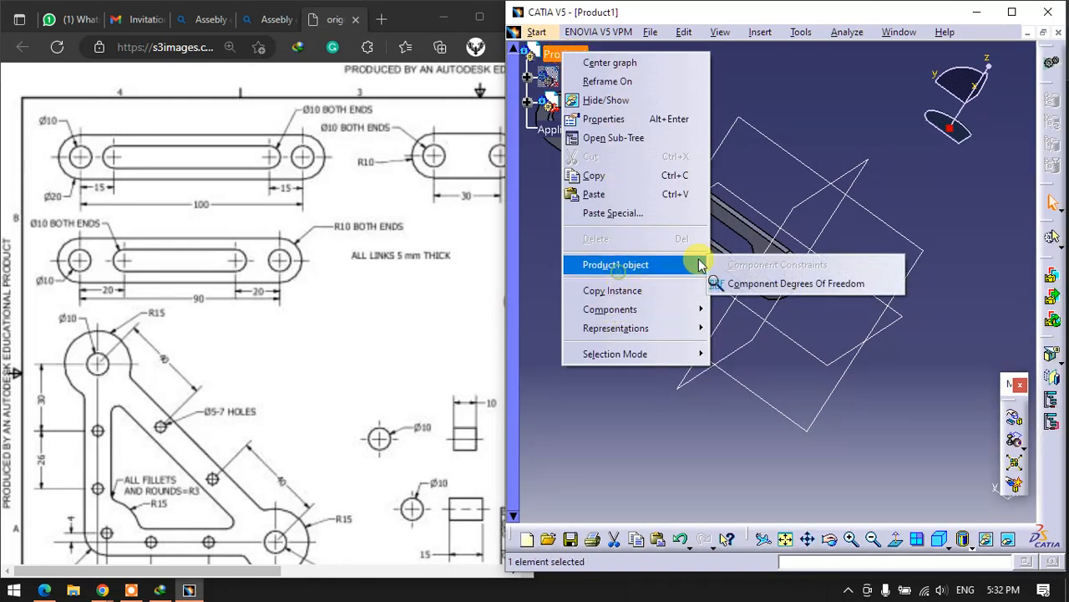
mouse_move(649, 310)
click(736, 366)
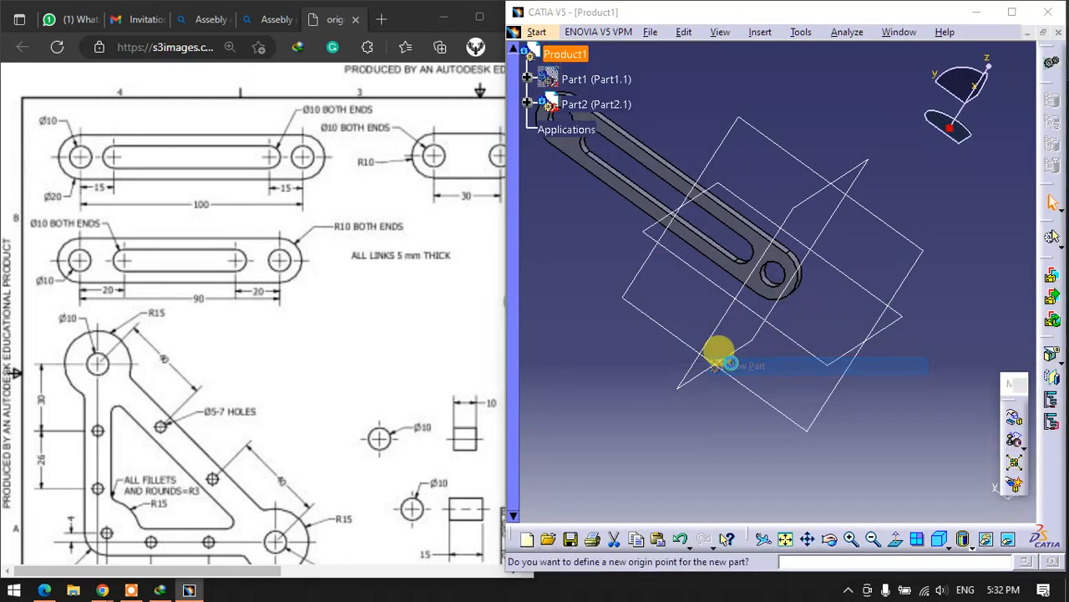
key(Return)
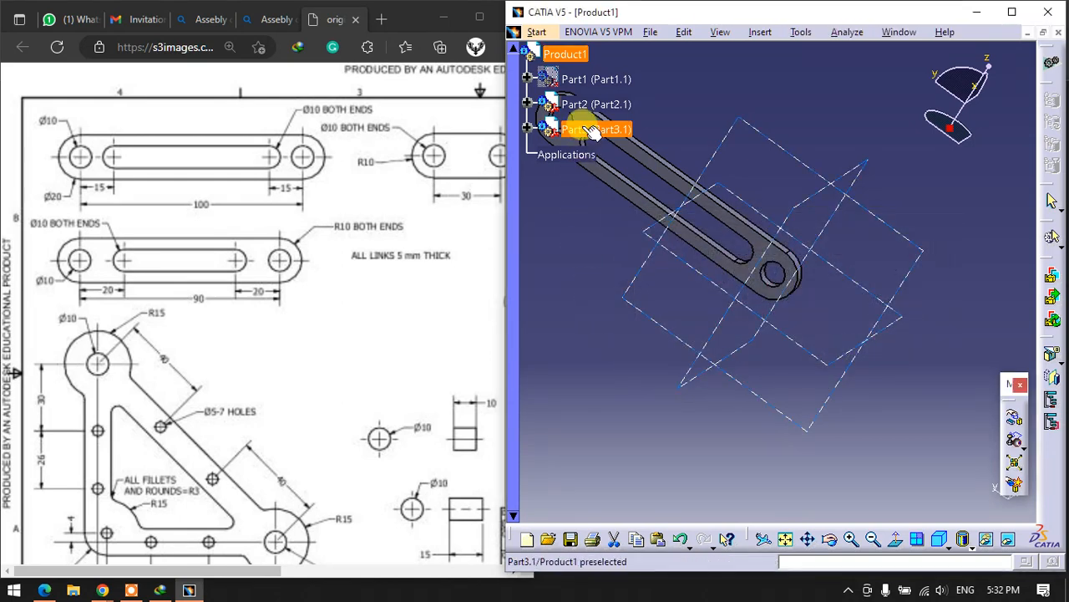
- Hide Part2 so that only the new part's planes are displayed
right_click(585, 110)
click(756, 99)
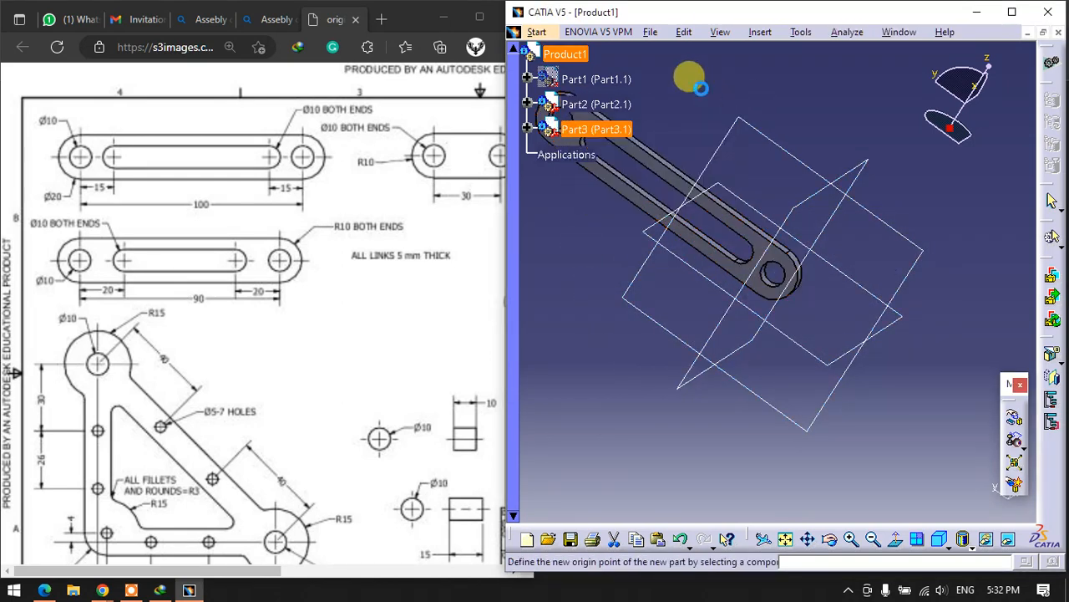
right_click(618, 104)
click(626, 145)
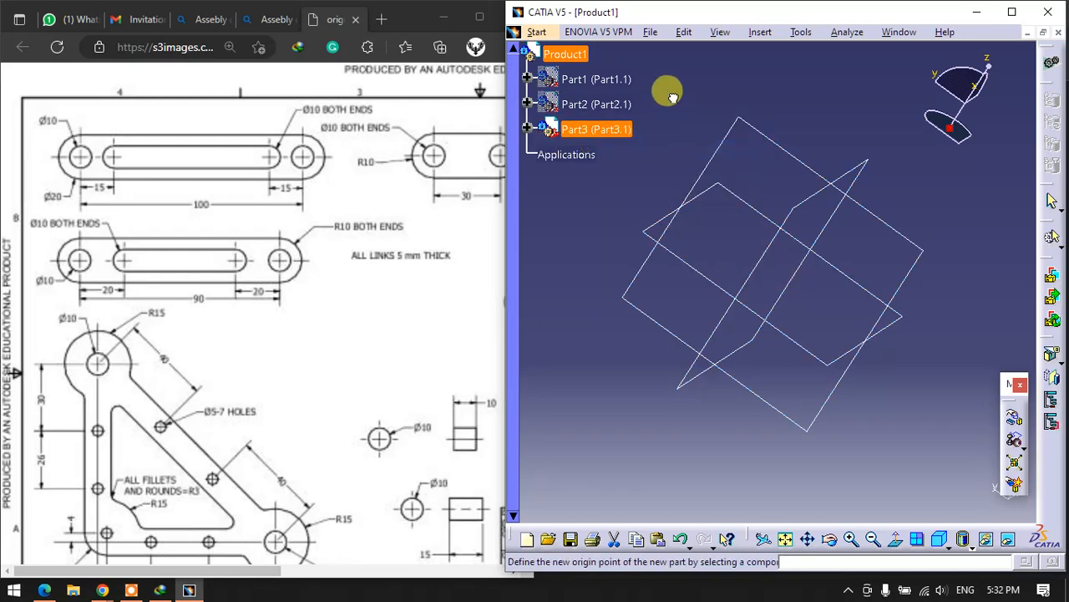
- Open Part3's body for part design and start a sketch on its xy plane
click(525, 127)
click(543, 154)
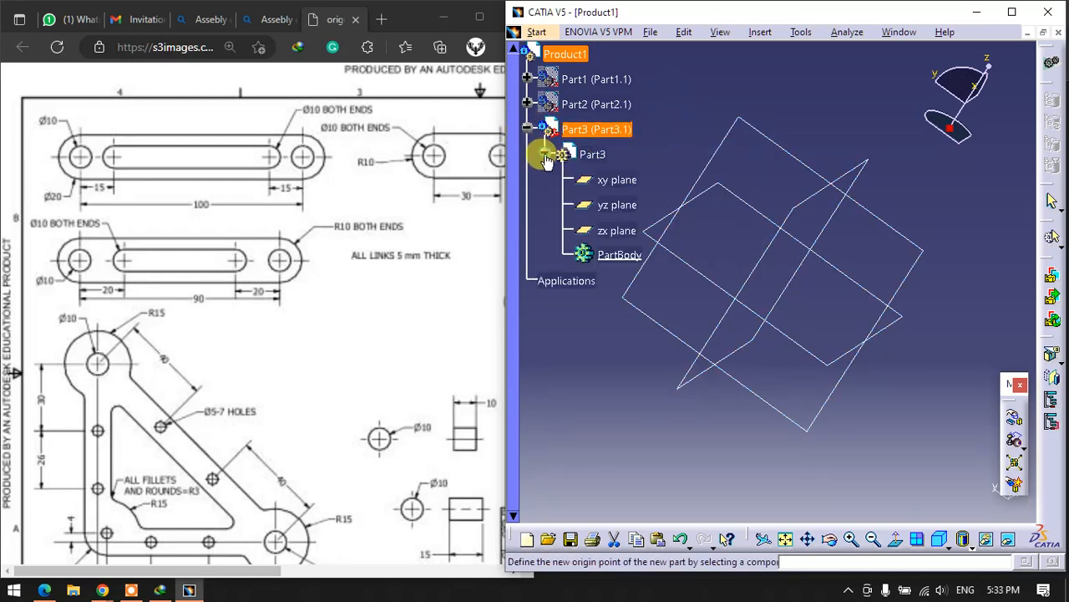
click(615, 254)
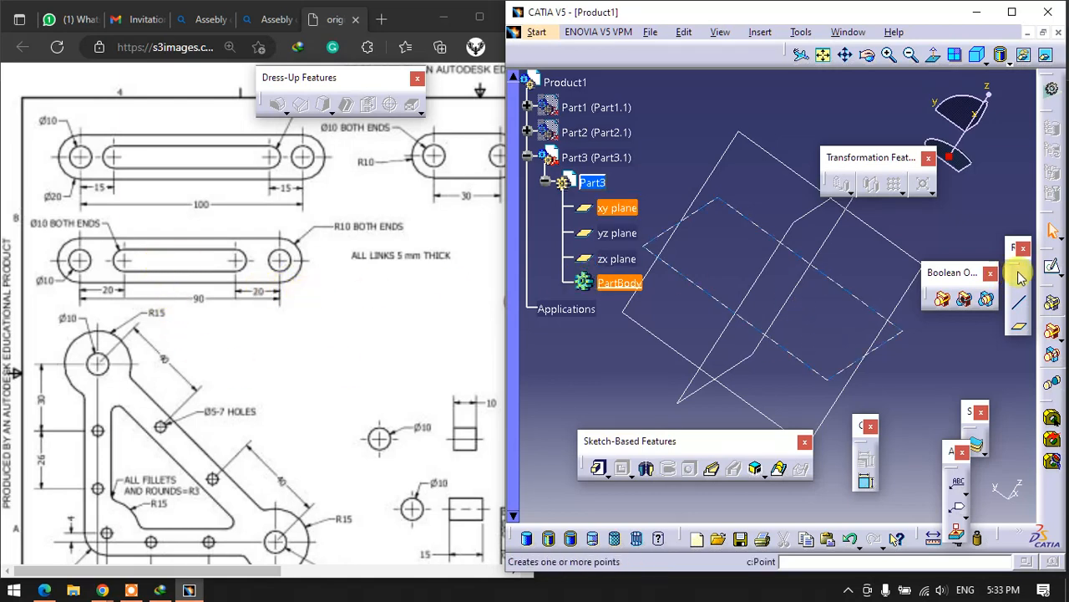
click(1051, 267)
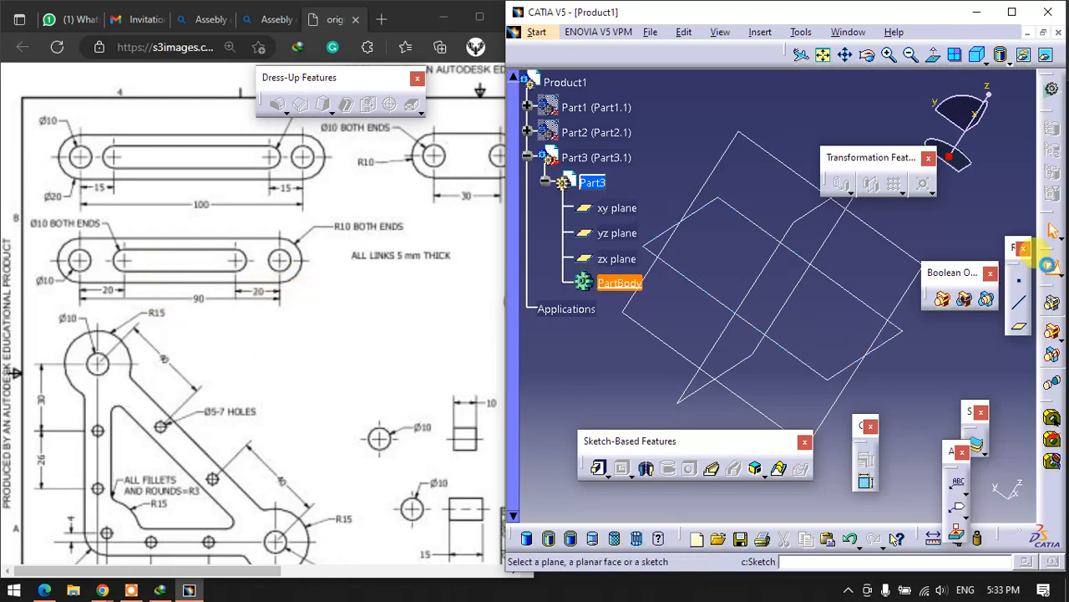
click(687, 213)
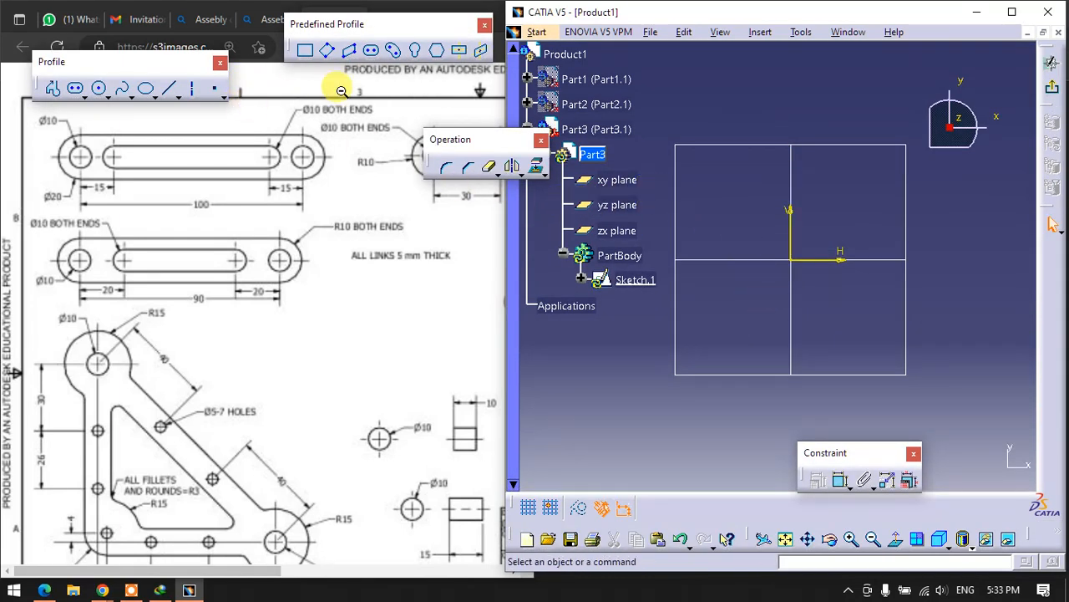
- Sketch the link's outer outline as a horizontal elongated hole starting at the origin, with a radius of about 10 mm
click(371, 50)
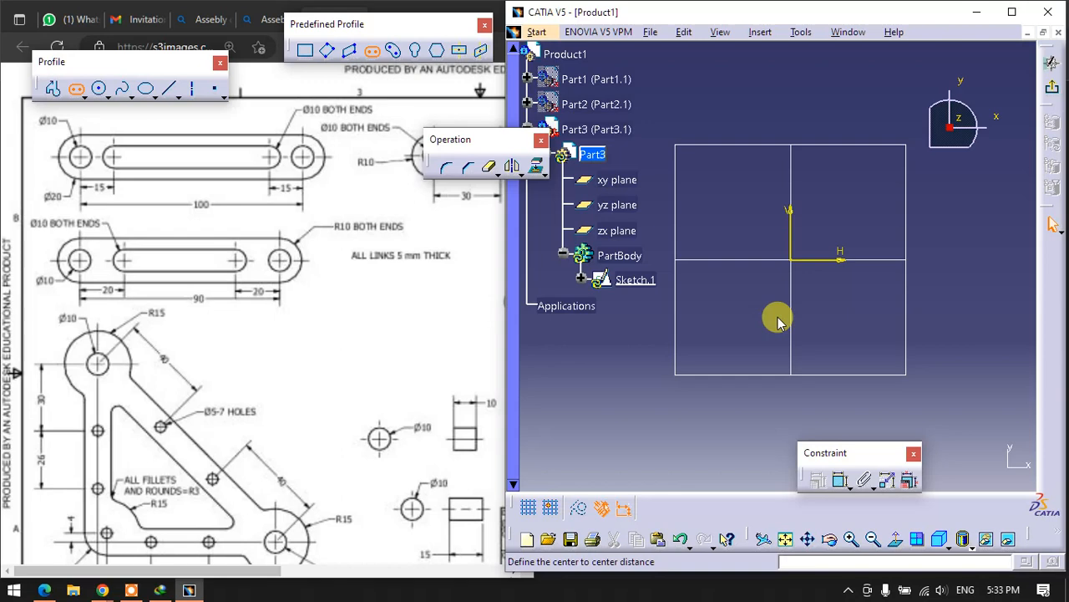
click(799, 264)
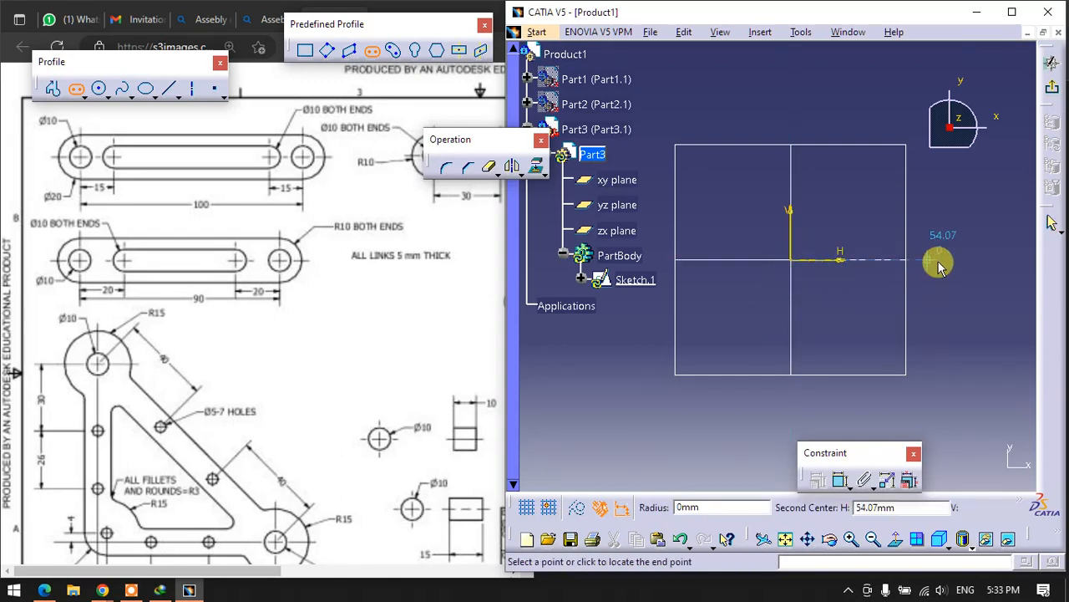
click(982, 264)
click(972, 234)
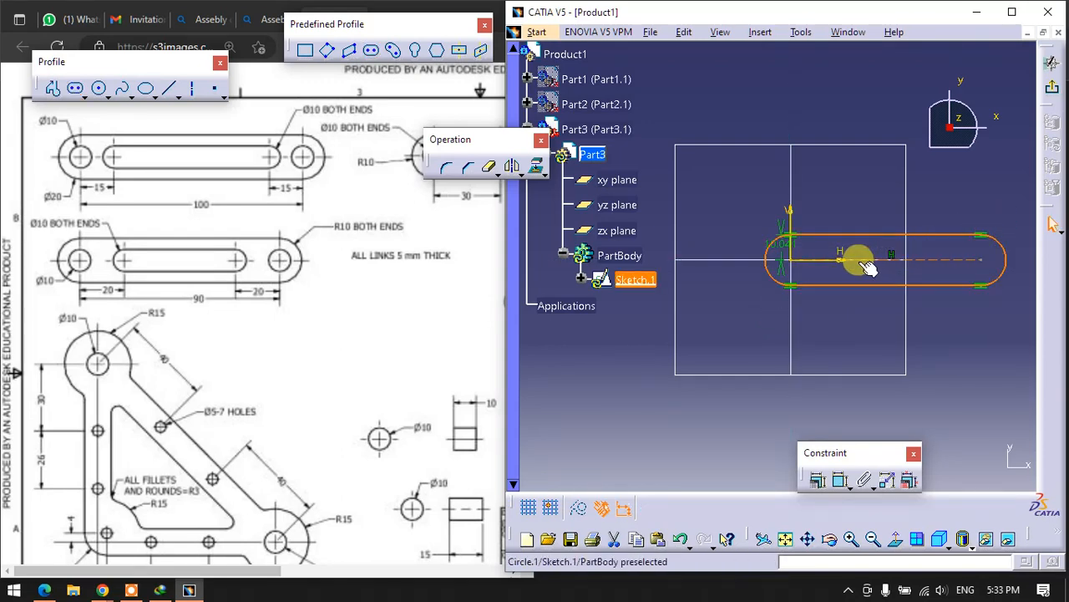
- Sketch a smaller elongated hole on the new outline's centre line as the inner slot
click(371, 50)
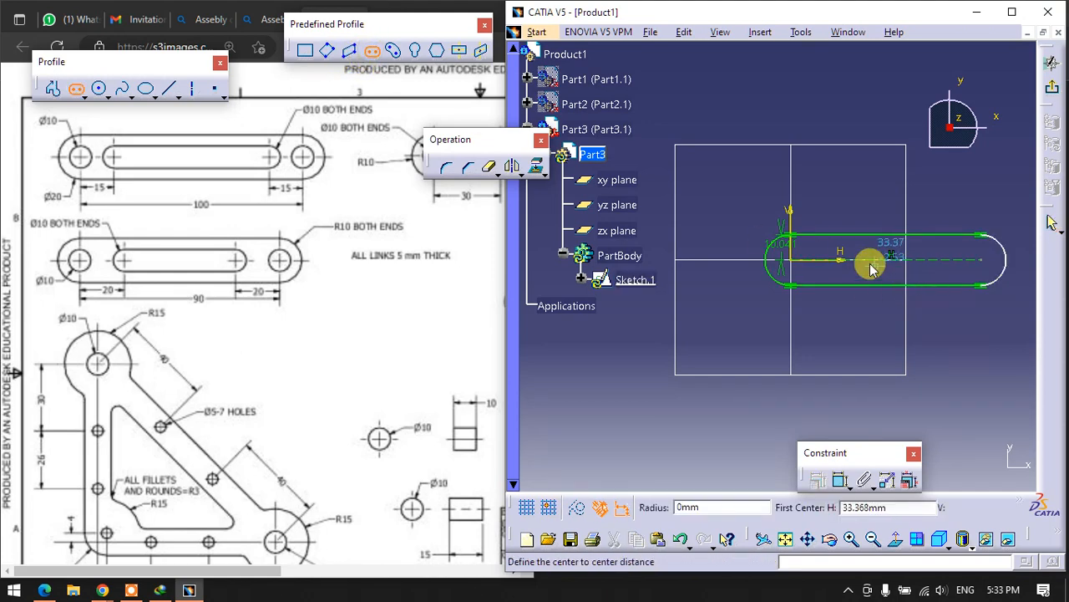
click(839, 259)
click(925, 257)
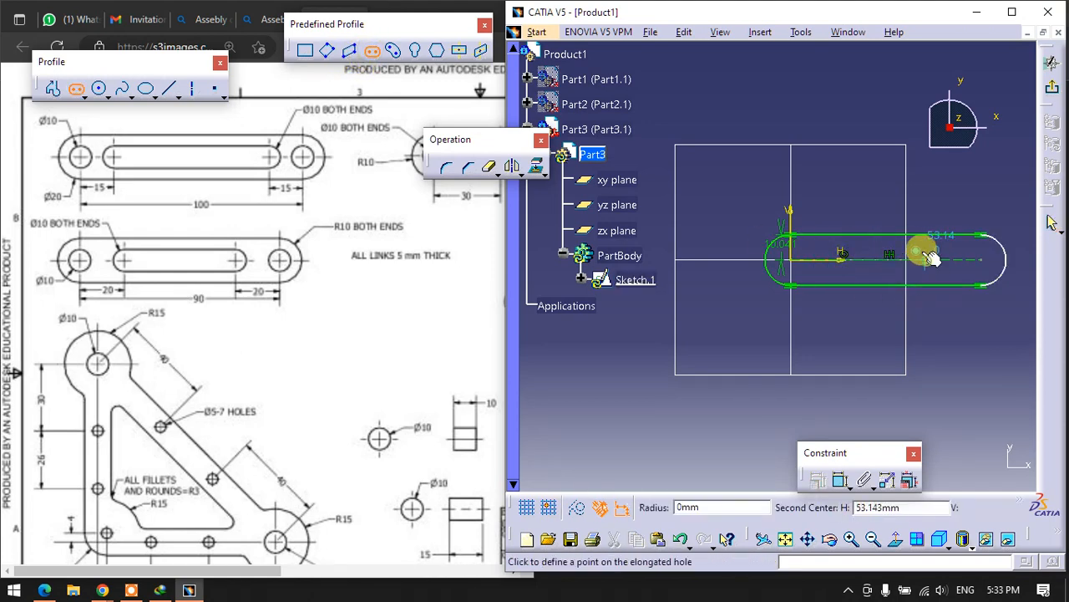
click(924, 257)
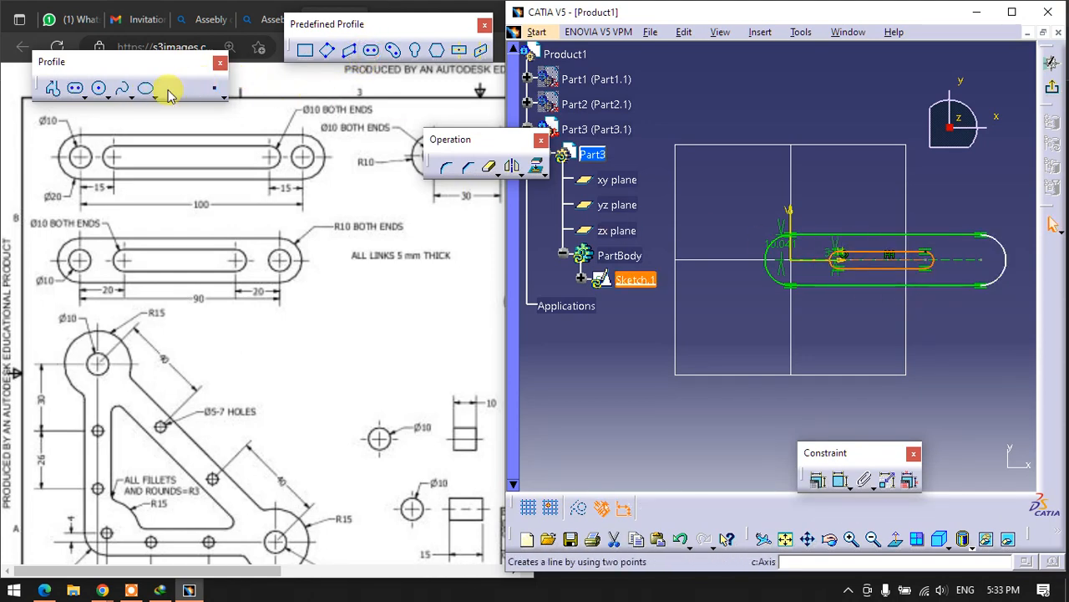
- Draw a pin-hole circle at each end centre of the outline, one at the origin and one at the far end
click(98, 87)
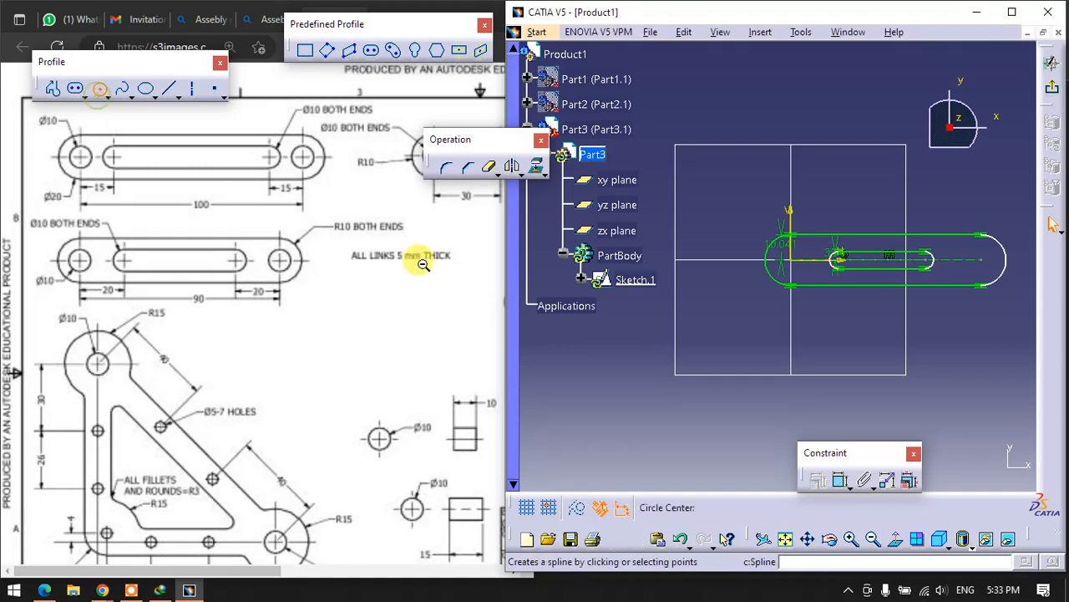
click(797, 265)
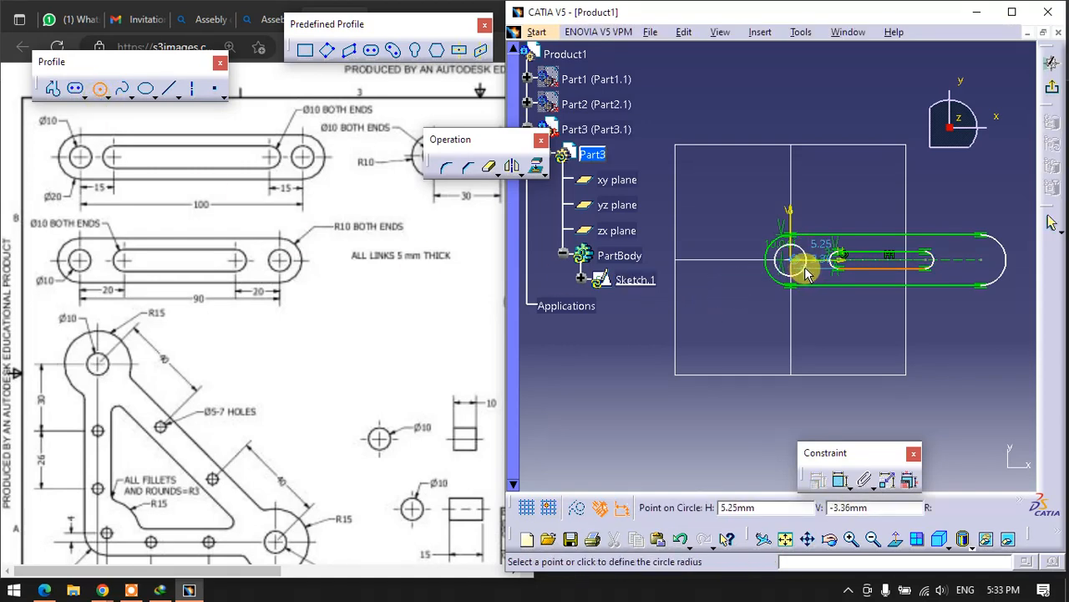
click(797, 278)
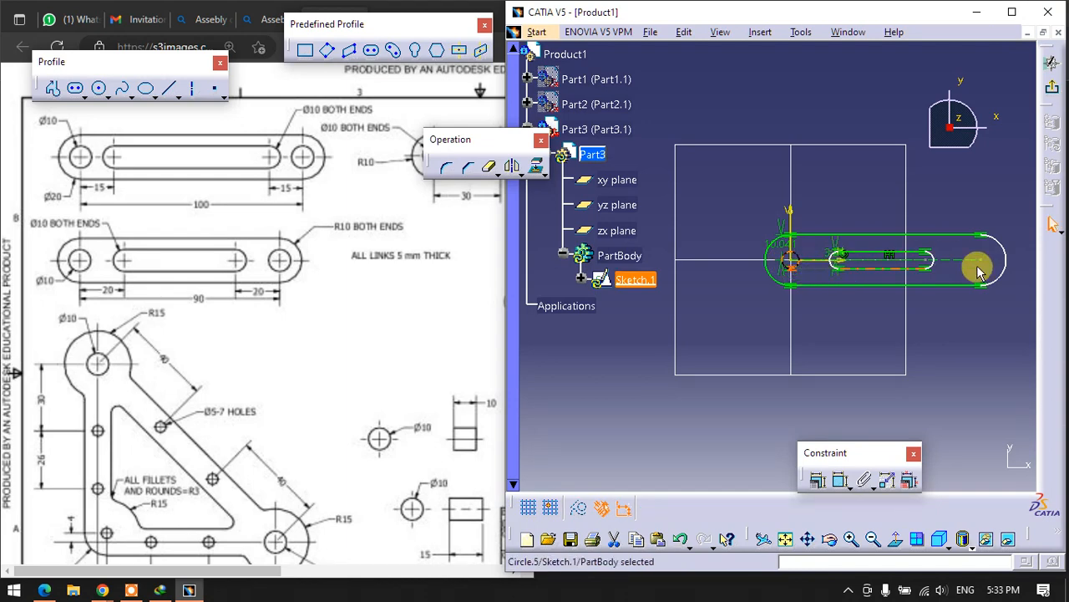
click(99, 88)
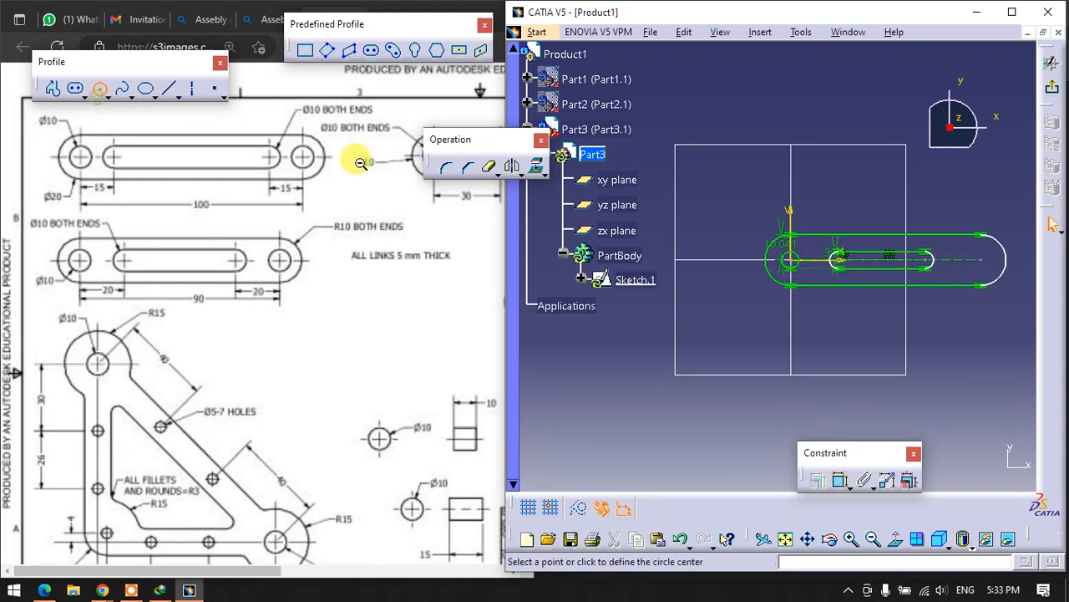
click(988, 264)
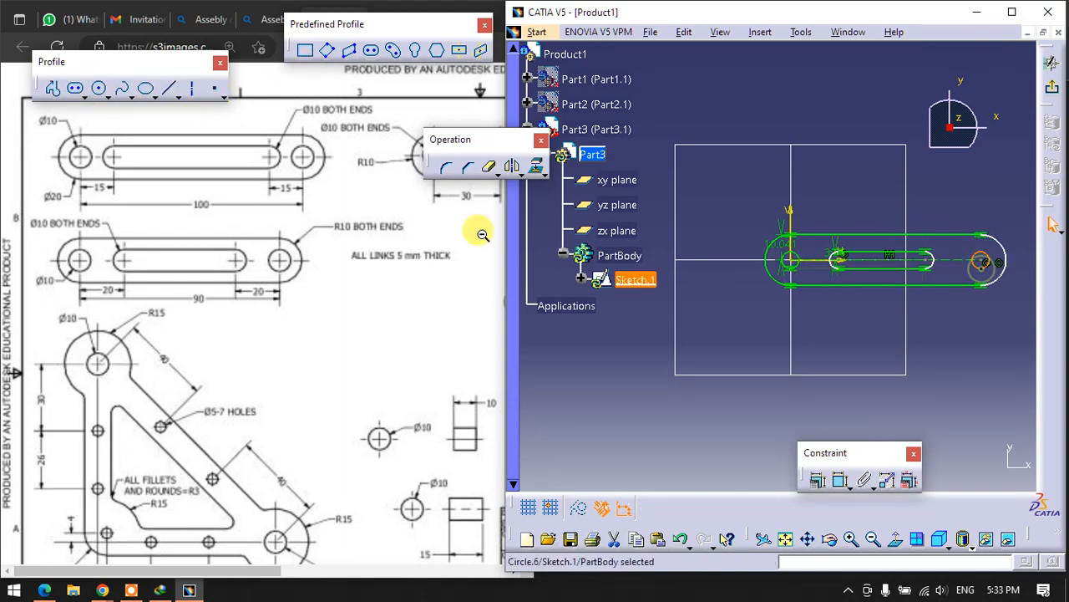
click(840, 479)
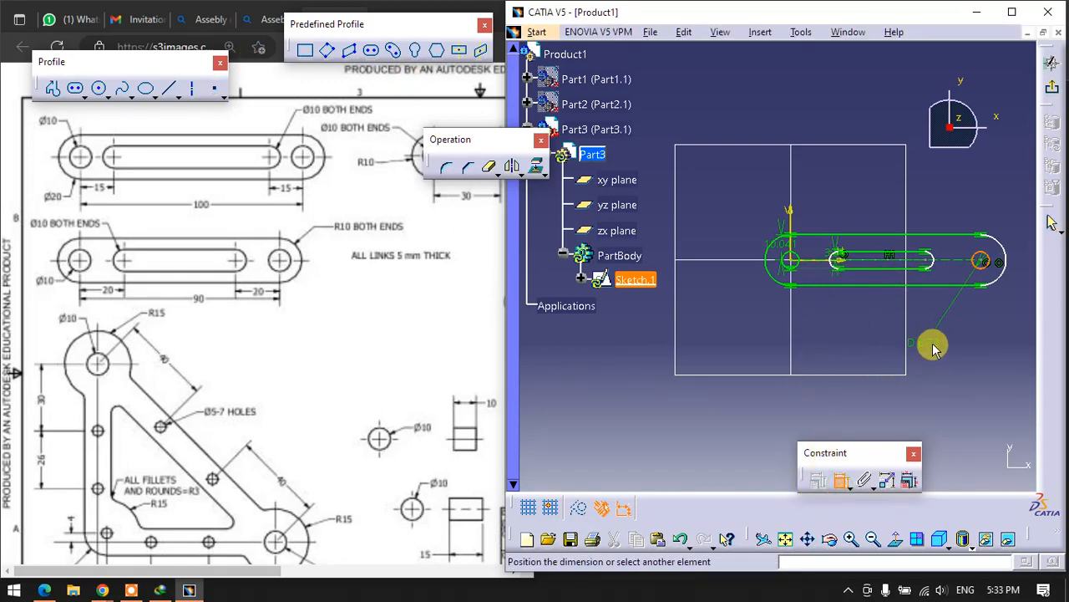
click(841, 482)
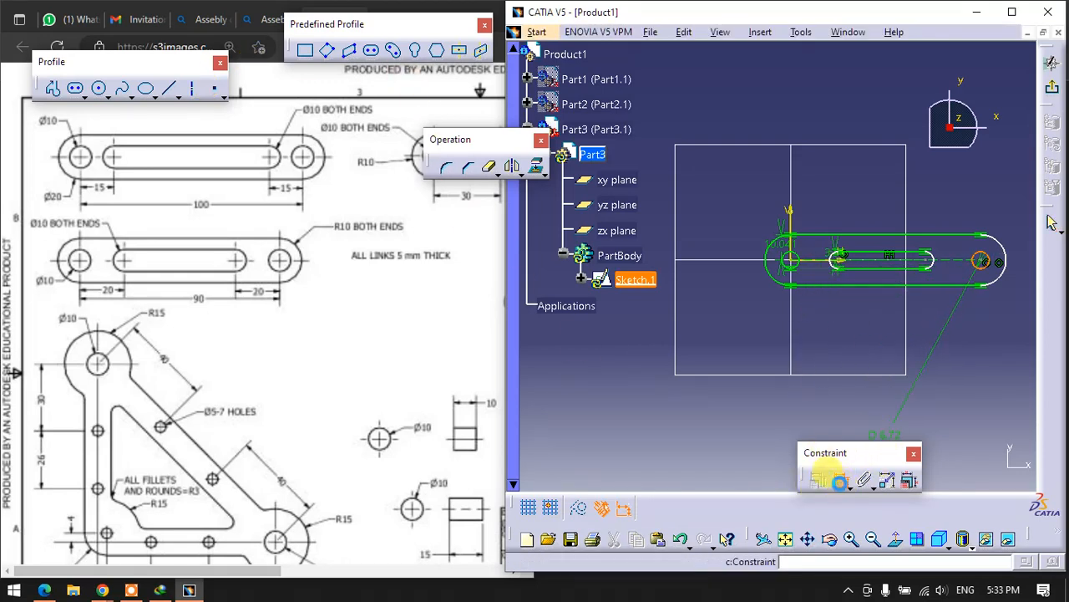
click(937, 374)
- Set the outer outline's radius dimension to 10 mm and the inner slot's radius dimension to 5 mm
drag(777, 241, 683, 190)
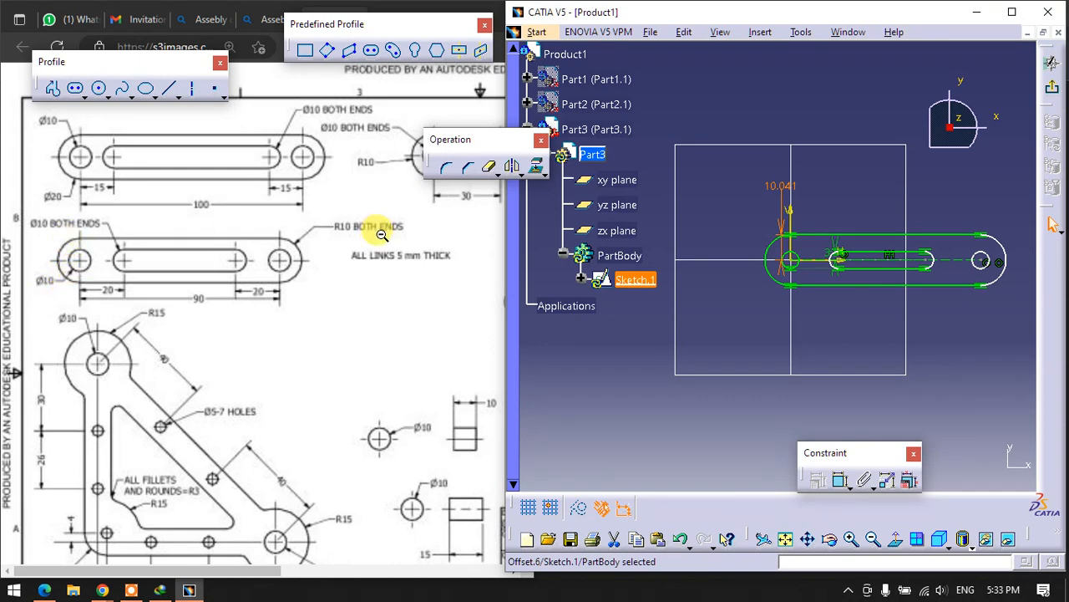
double_click(775, 179)
key(Return)
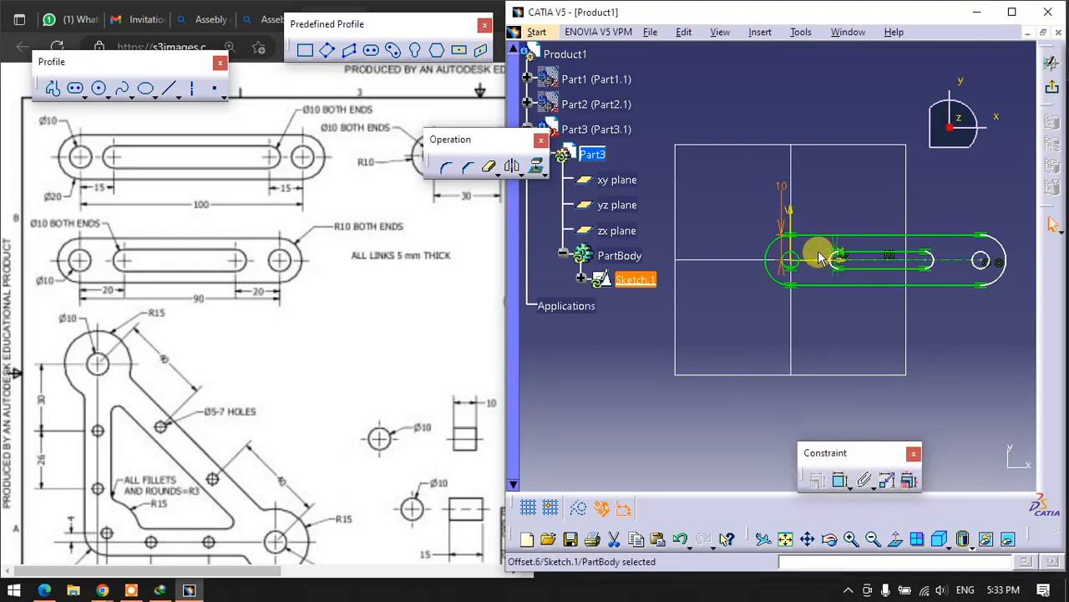
drag(827, 252, 676, 255)
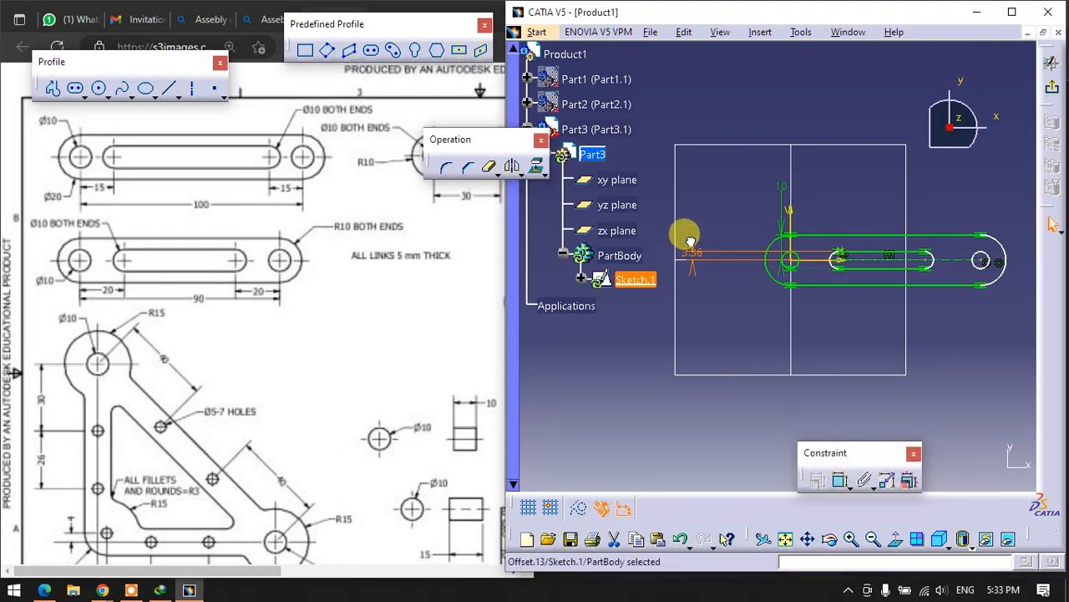
double_click(706, 245)
text(5mm)
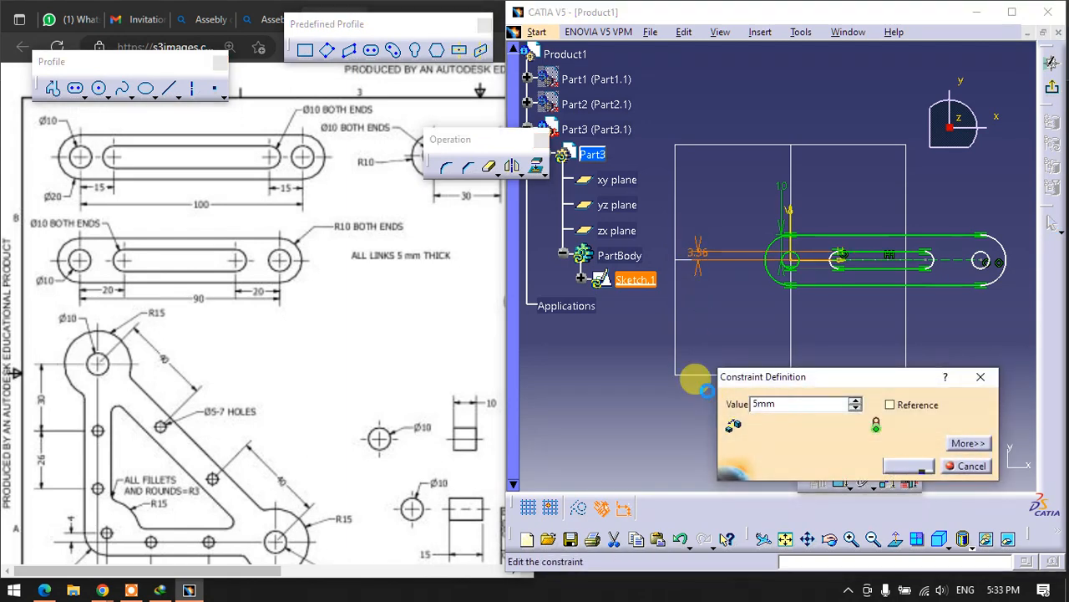
key(Return)
click(717, 330)
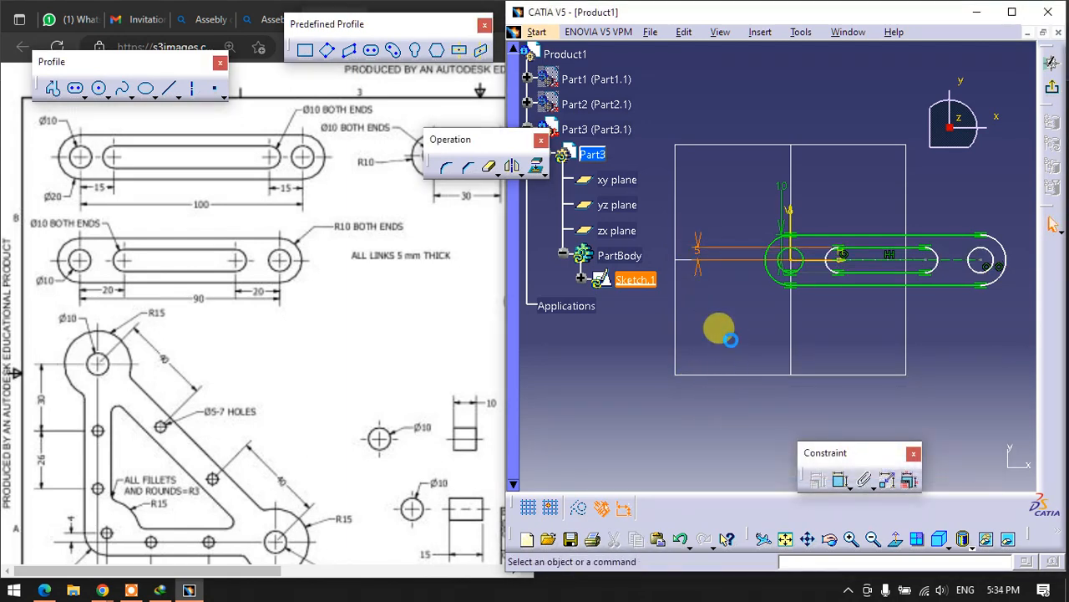
- Dimension the horizontal distance from the origin to the slot's nearer arc centre and set it to 20 mm
click(837, 478)
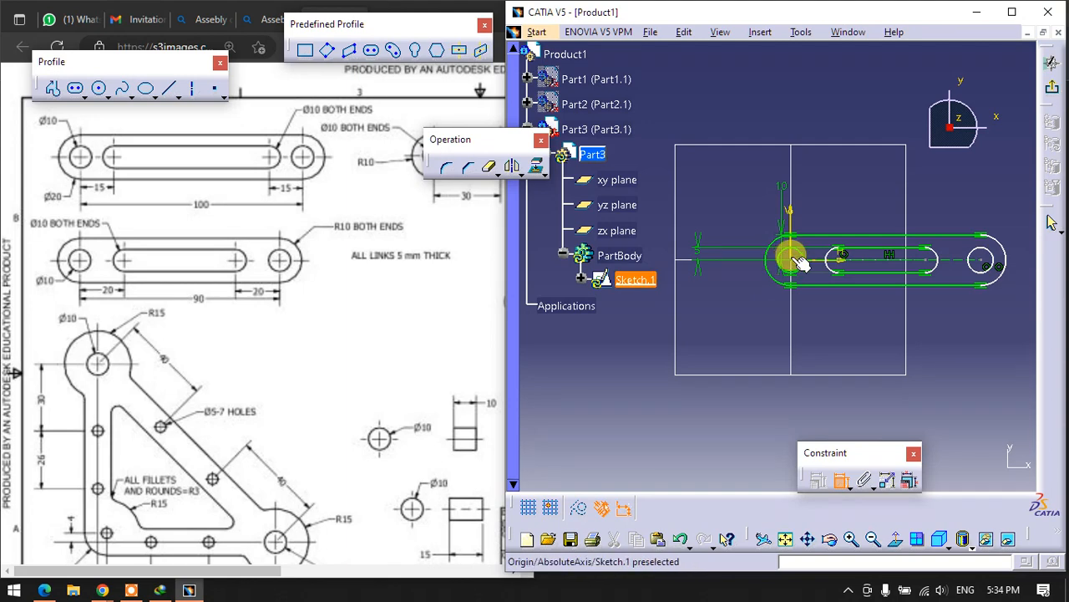
click(841, 261)
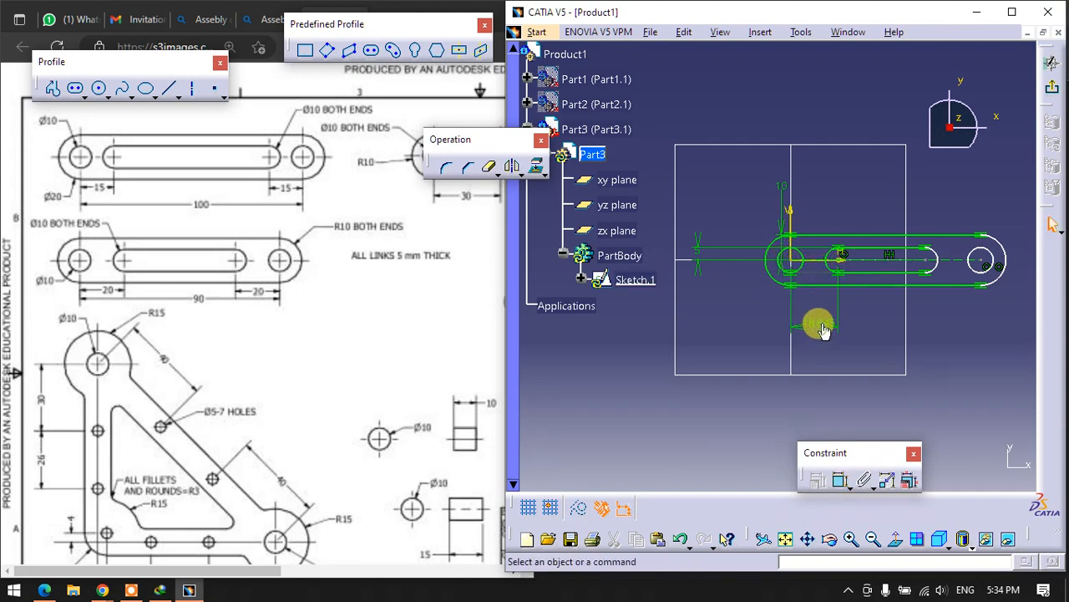
double_click(826, 321)
text(20mm)
key(Return)
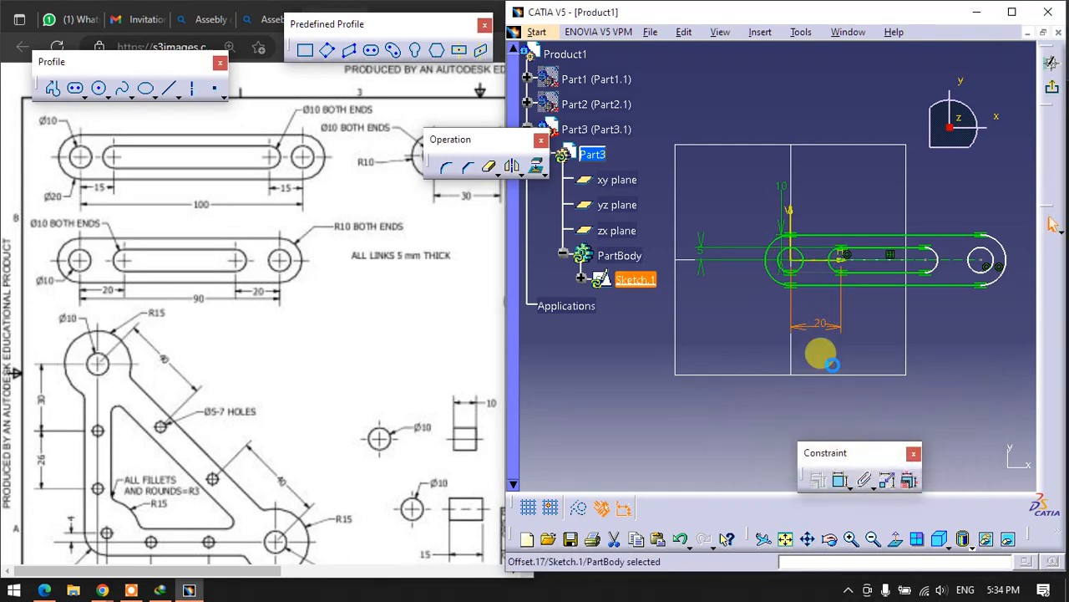
- Dimension the distance from the slot's far arc centre to the far pin hole's centre and set it to 20 mm
click(844, 485)
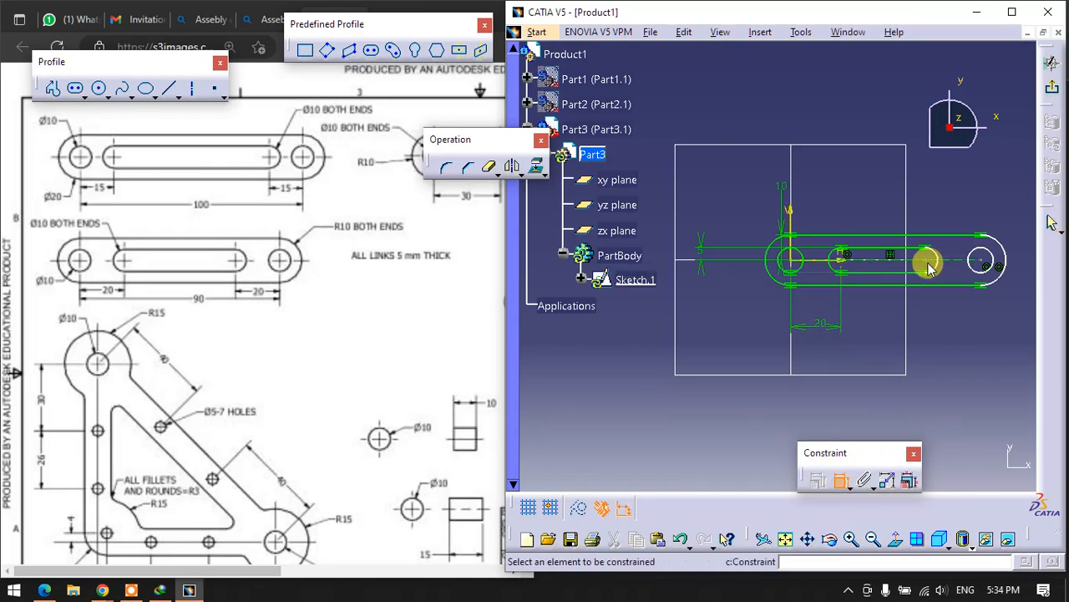
click(986, 262)
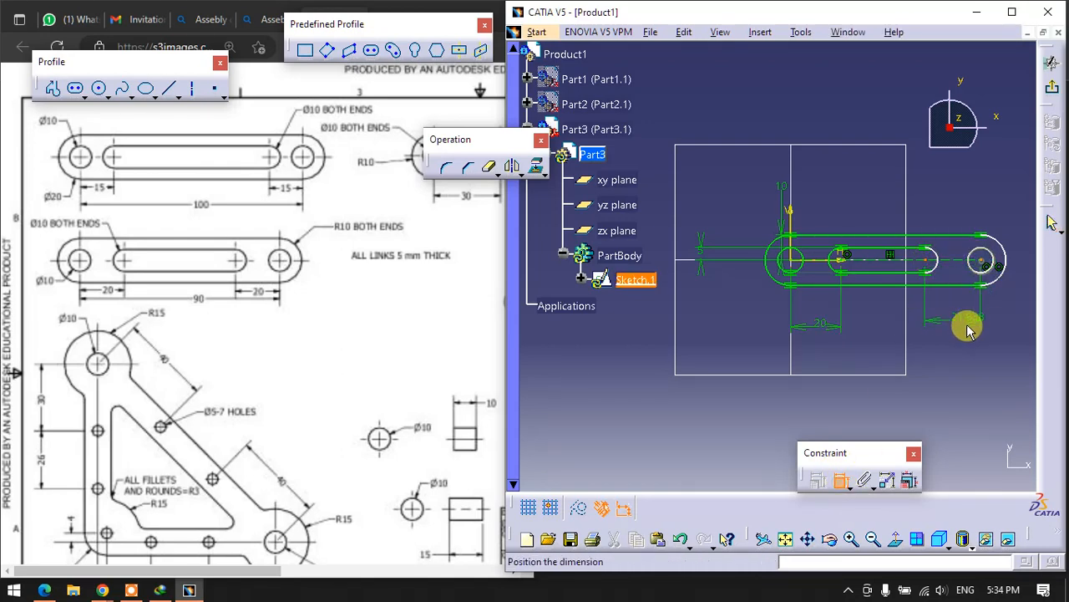
double_click(968, 326)
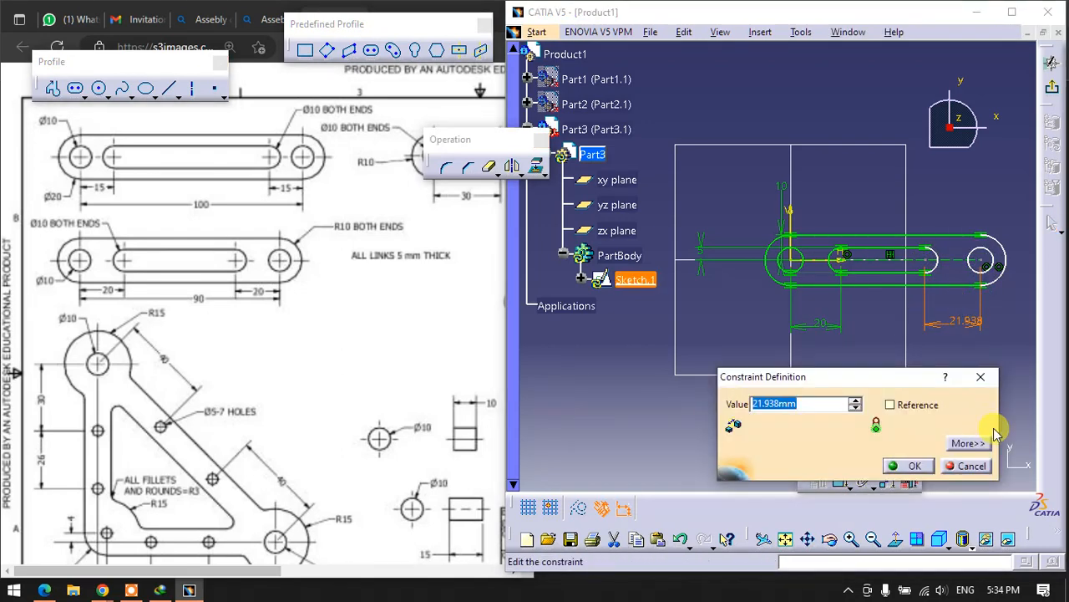
text(20)
key(Return)
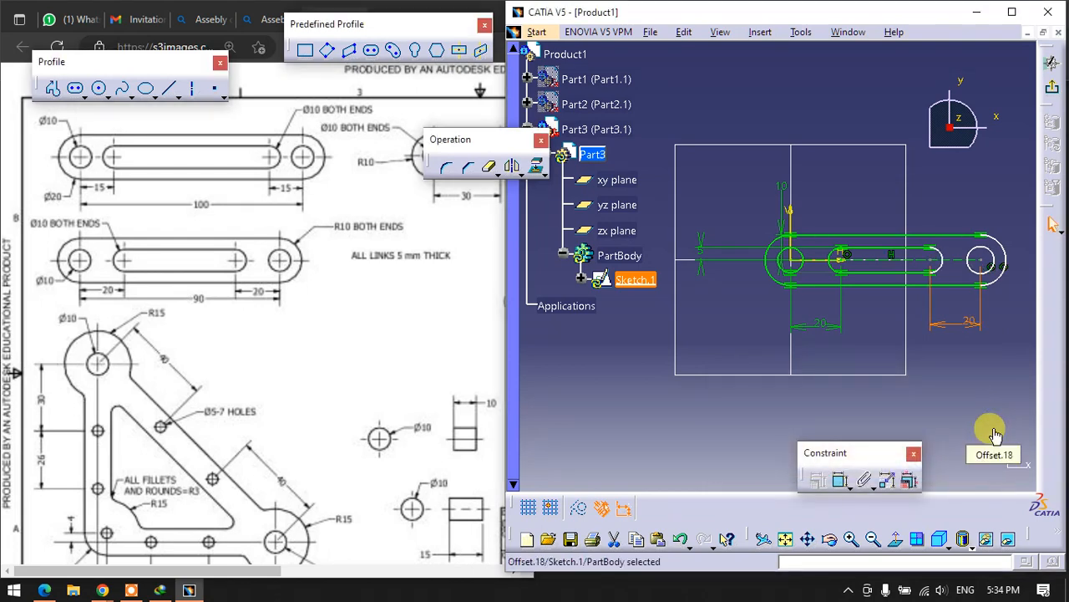
click(959, 442)
- Dimension the distance between the link's two end centres and set it to 90 mm
click(842, 483)
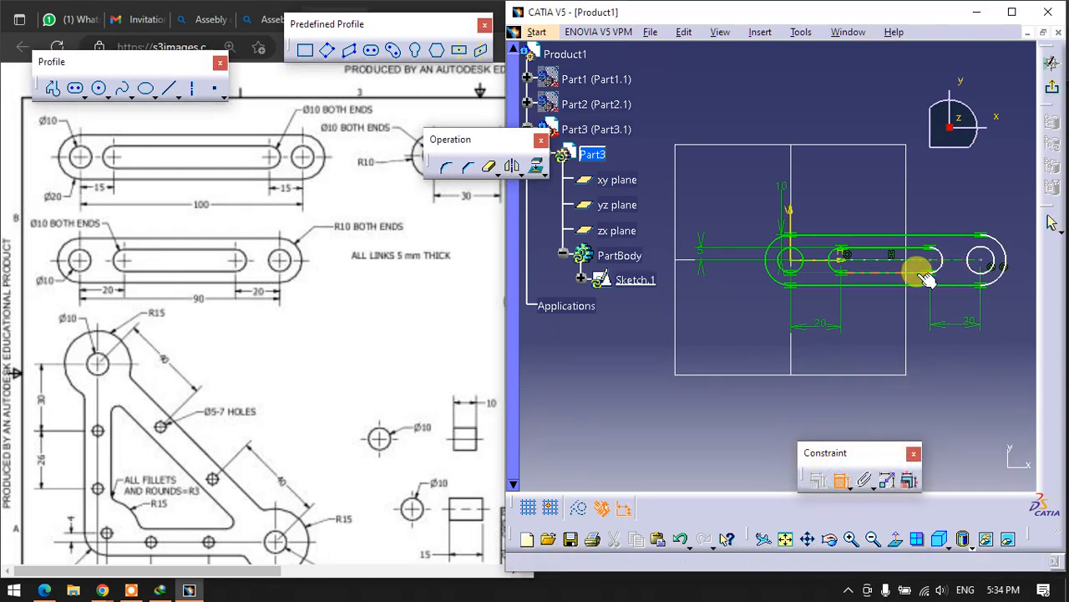
click(965, 265)
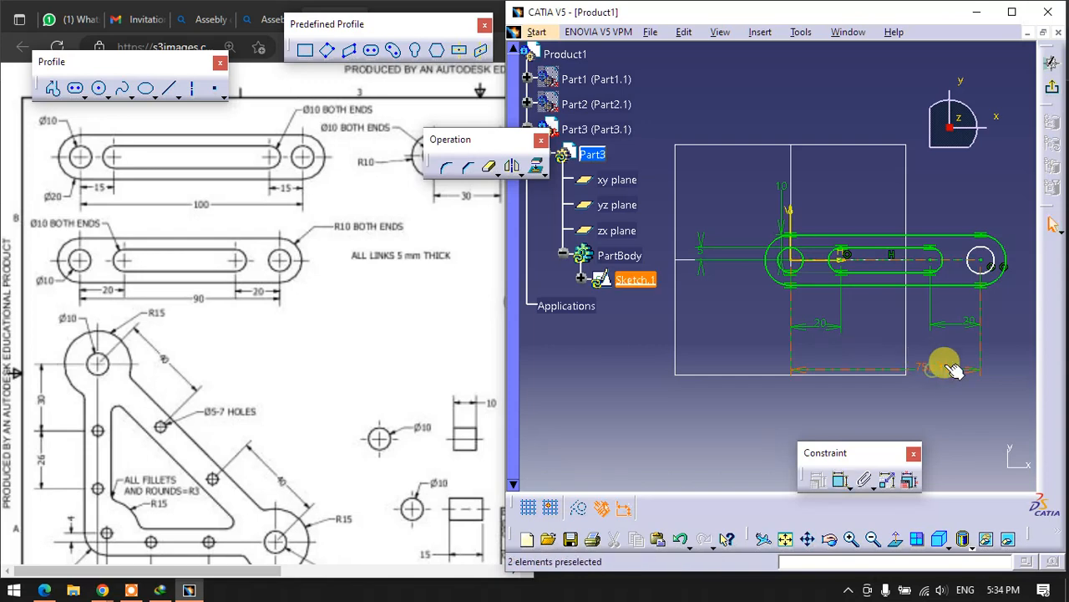
double_click(943, 367)
text(9)
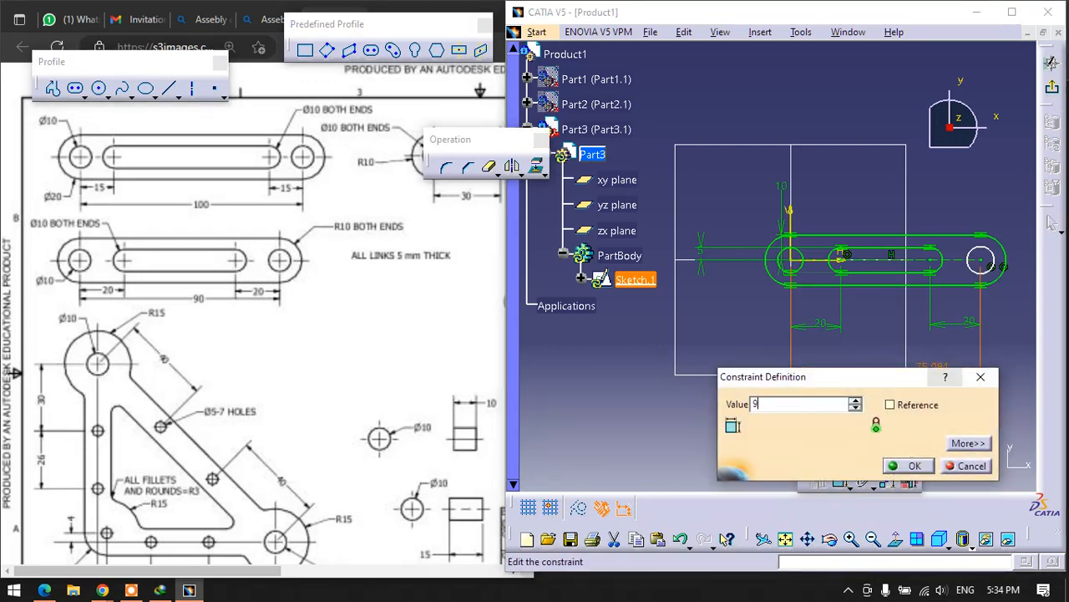
text(0mm)
key(Return)
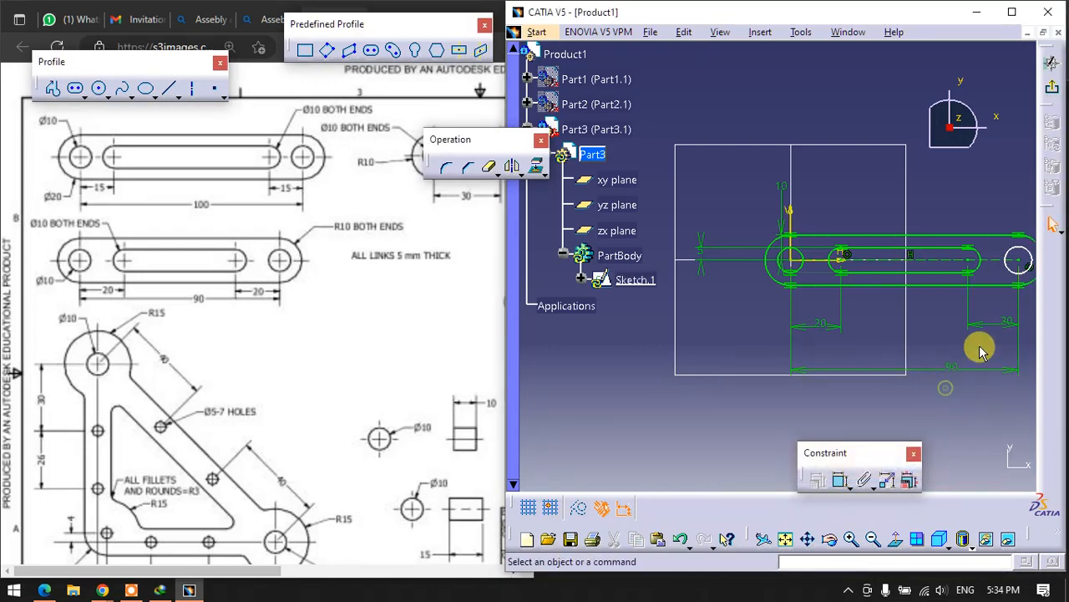
- Dimension the far pin hole and set its diameter to 10 mm
click(1006, 263)
click(840, 480)
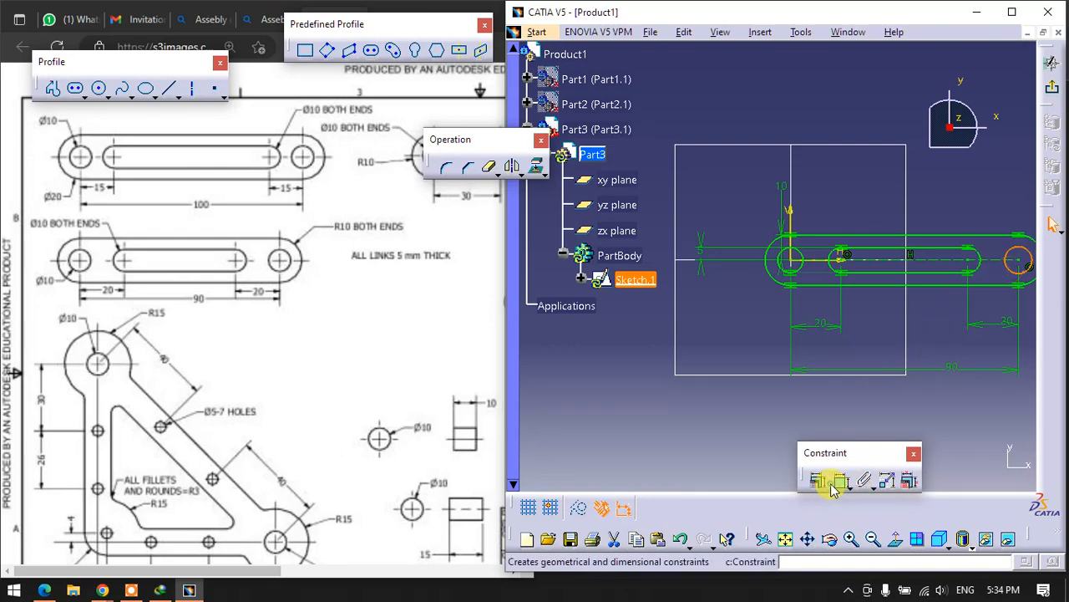
double_click(939, 334)
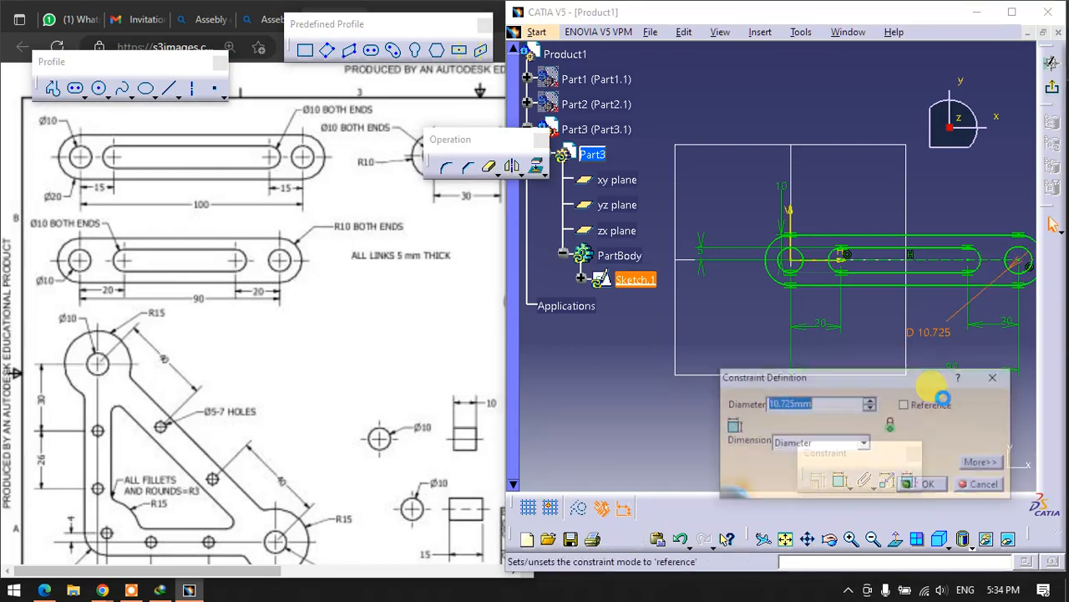
text(10)
key(Return)
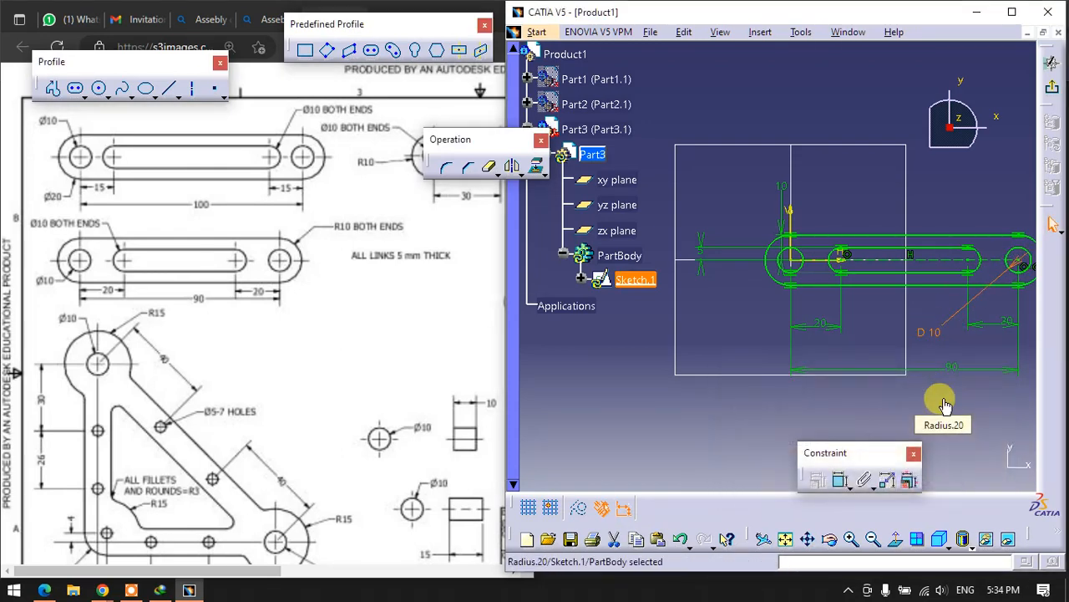
- Finish the sketch and pad the link profile to the 5 mm thickness given in the drawing
click(1052, 84)
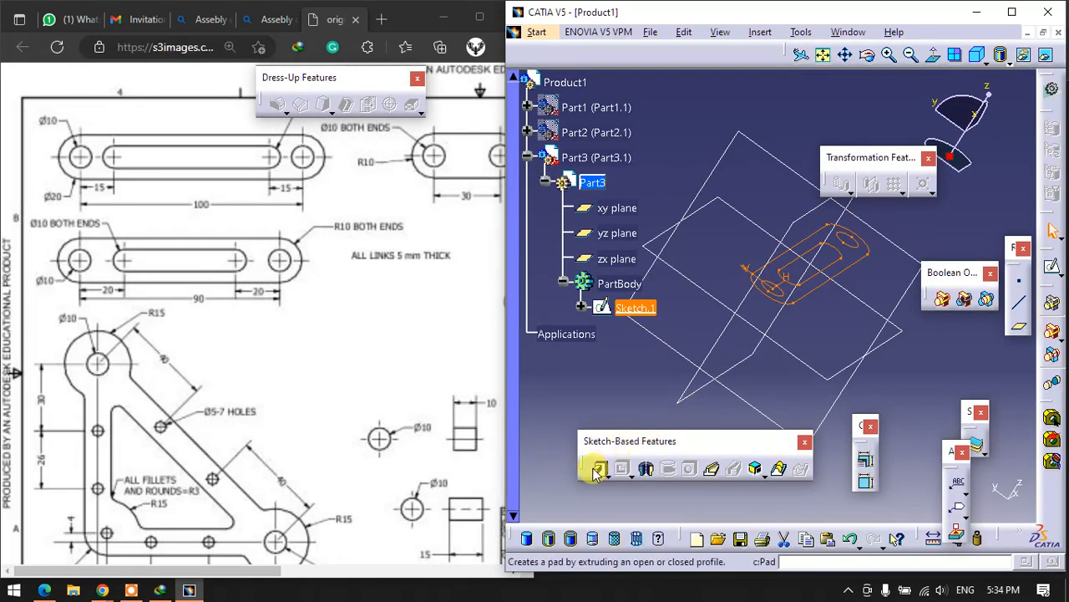
click(598, 468)
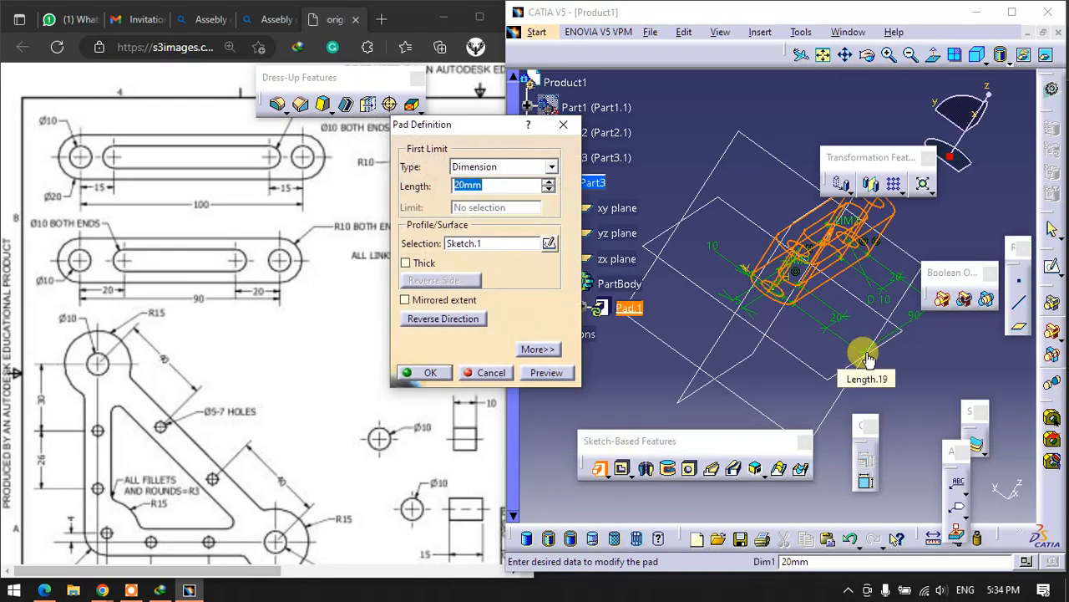
key(Return)
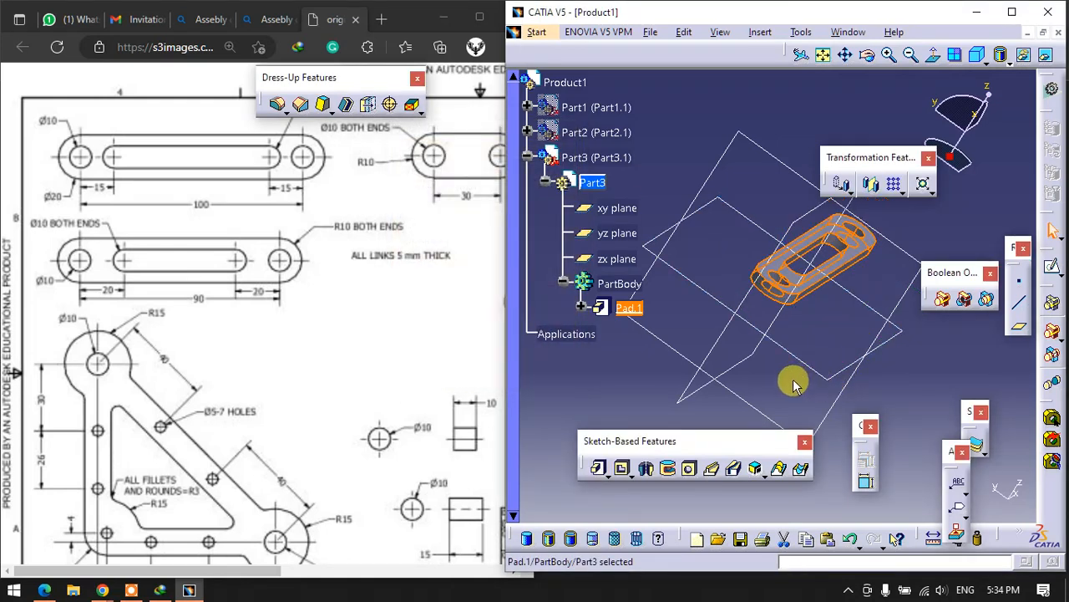
- Collapse Part3 in the tree, activate the Product1 assembly and hide Part3
click(530, 159)
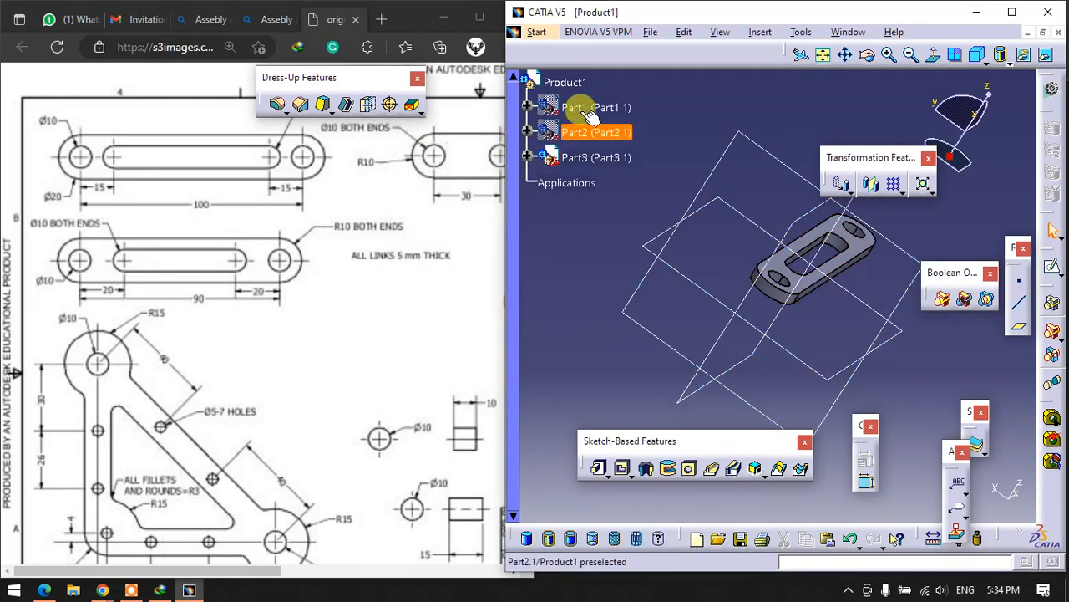
click(553, 81)
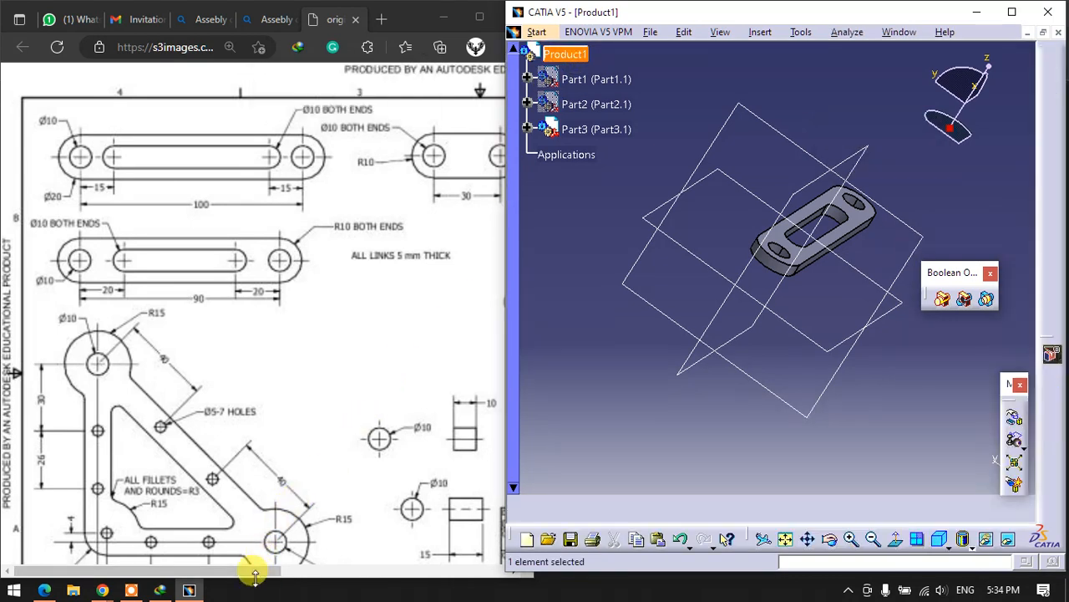
drag(251, 570, 364, 573)
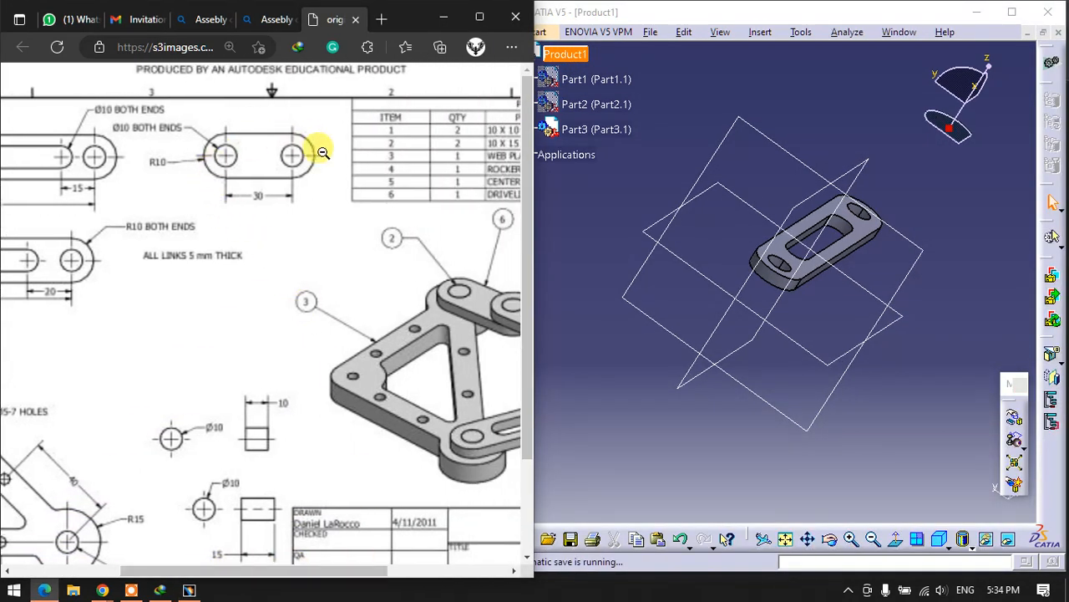
click(597, 130)
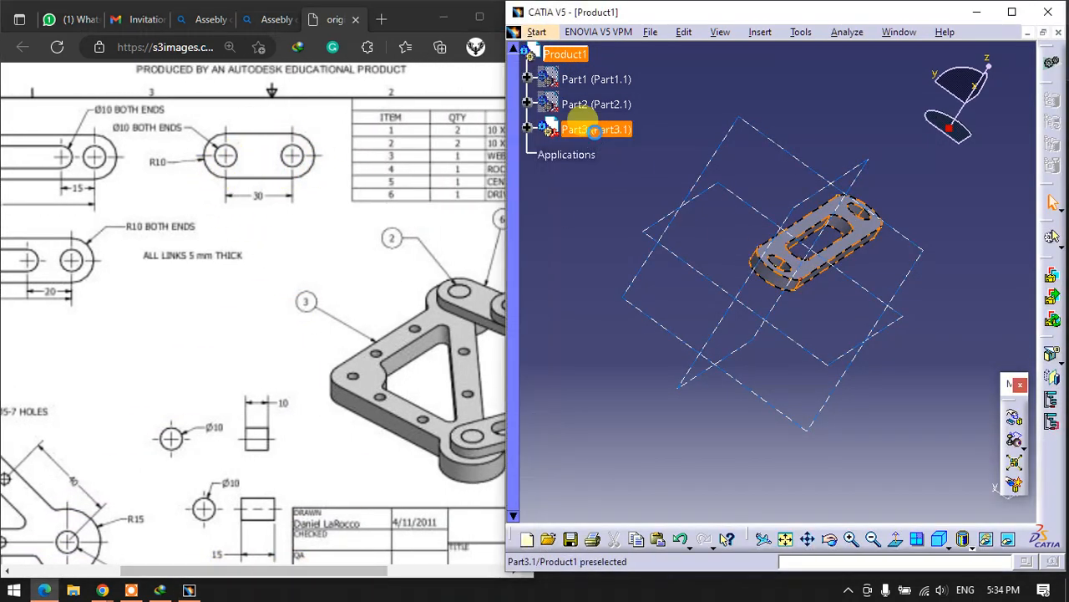
right_click(597, 130)
click(637, 181)
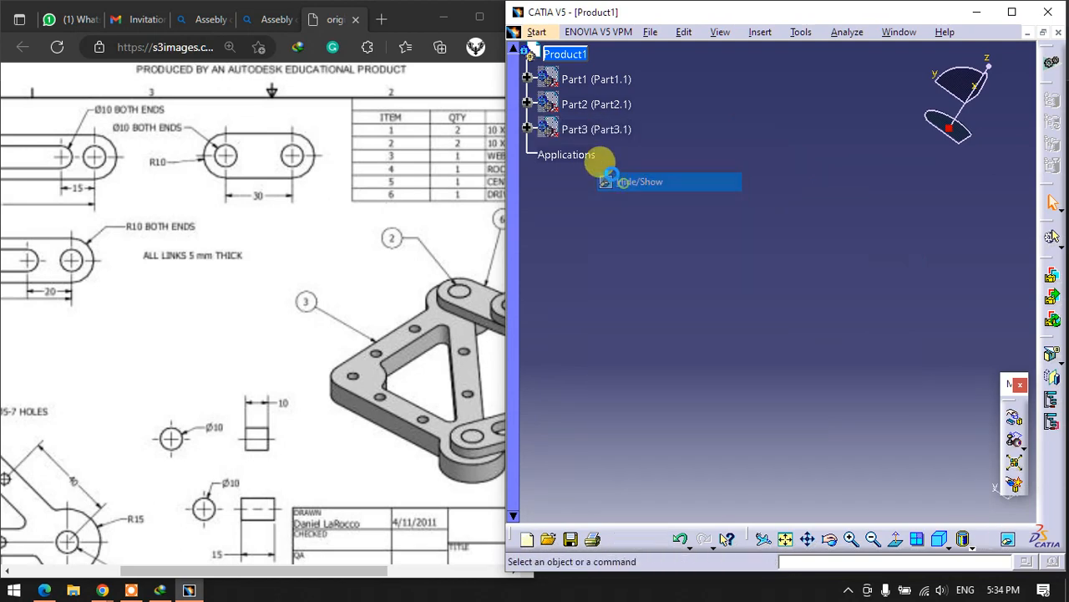
- Insert a new part into the Product1 assembly, choosing to define a new origin point for it
right_click(572, 56)
mouse_move(627, 313)
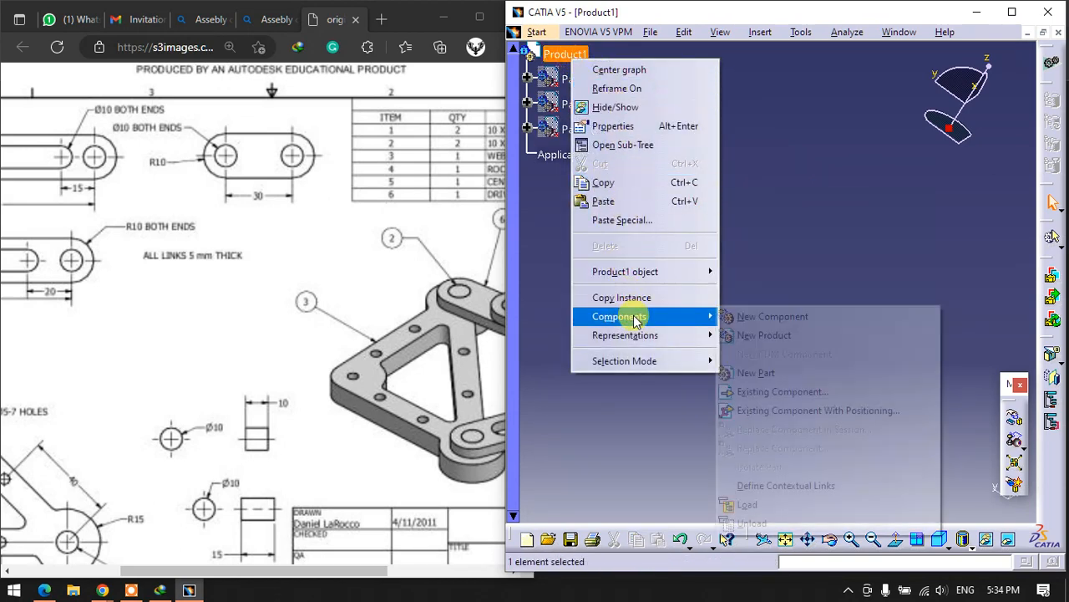
click(756, 373)
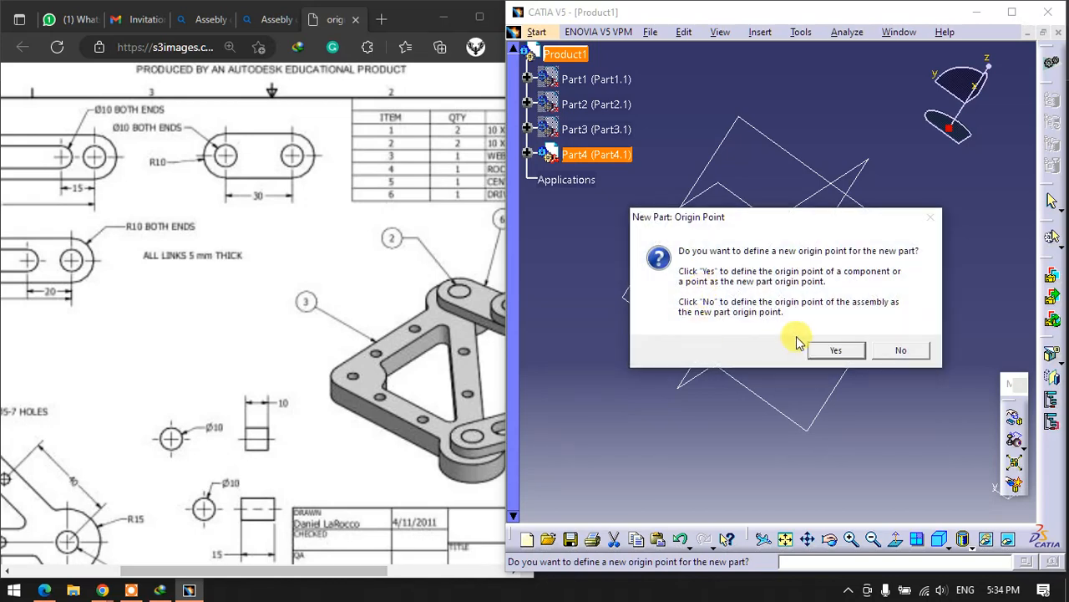
click(834, 351)
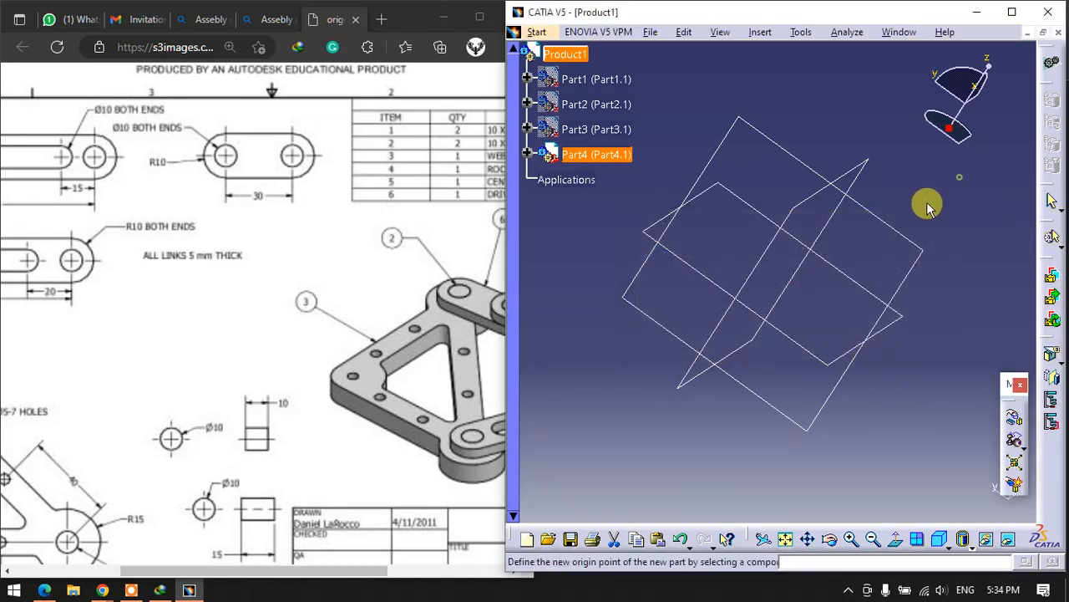
middle_drag(811, 240, 716, 240)
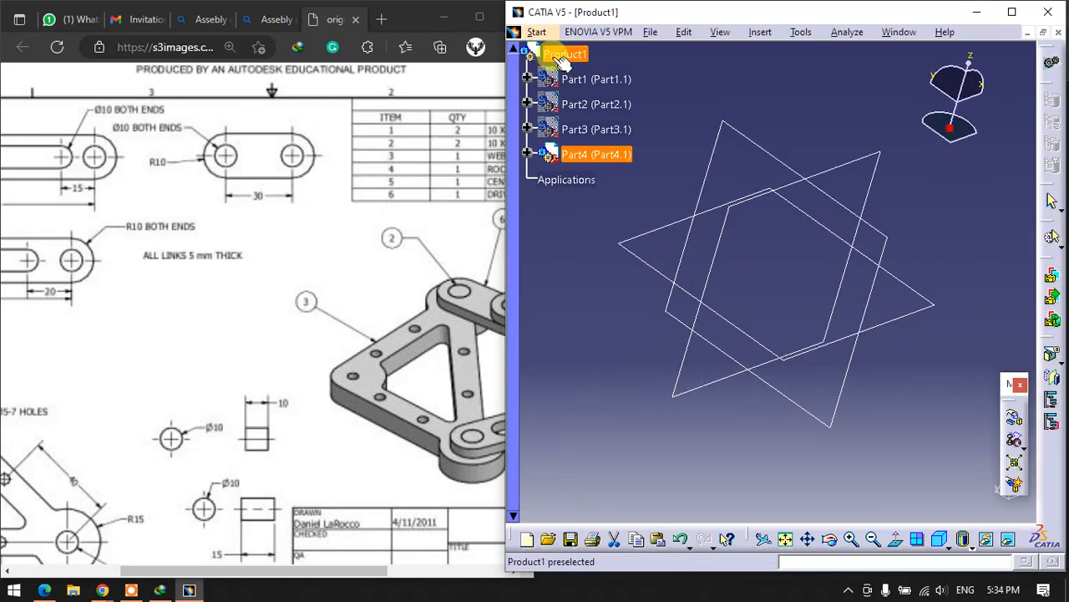
- Expand Part4 in the tree and start a sketch on its xy plane
click(527, 154)
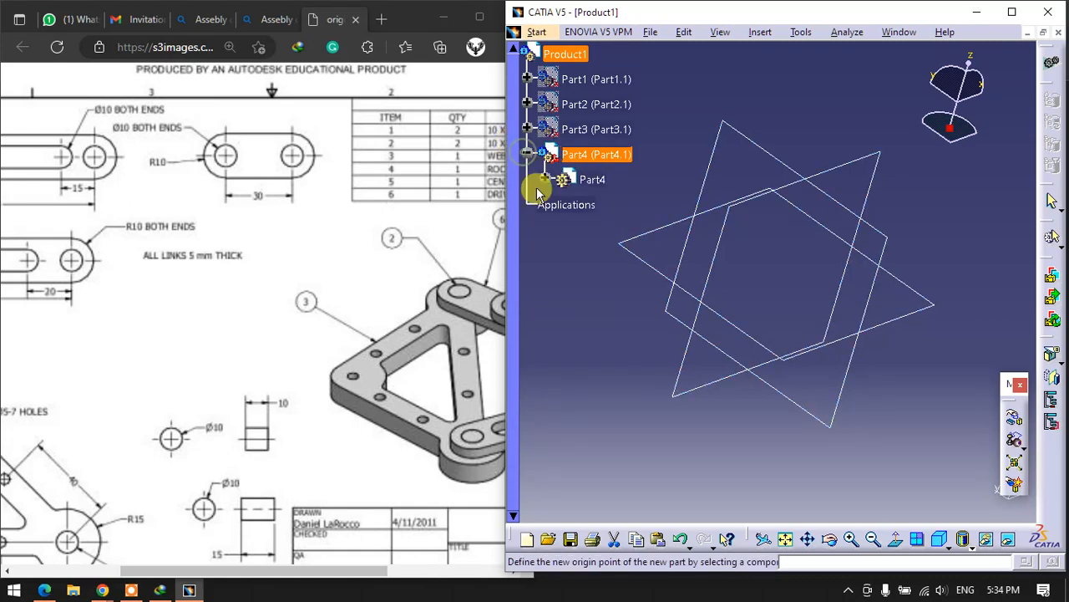
click(545, 178)
click(619, 280)
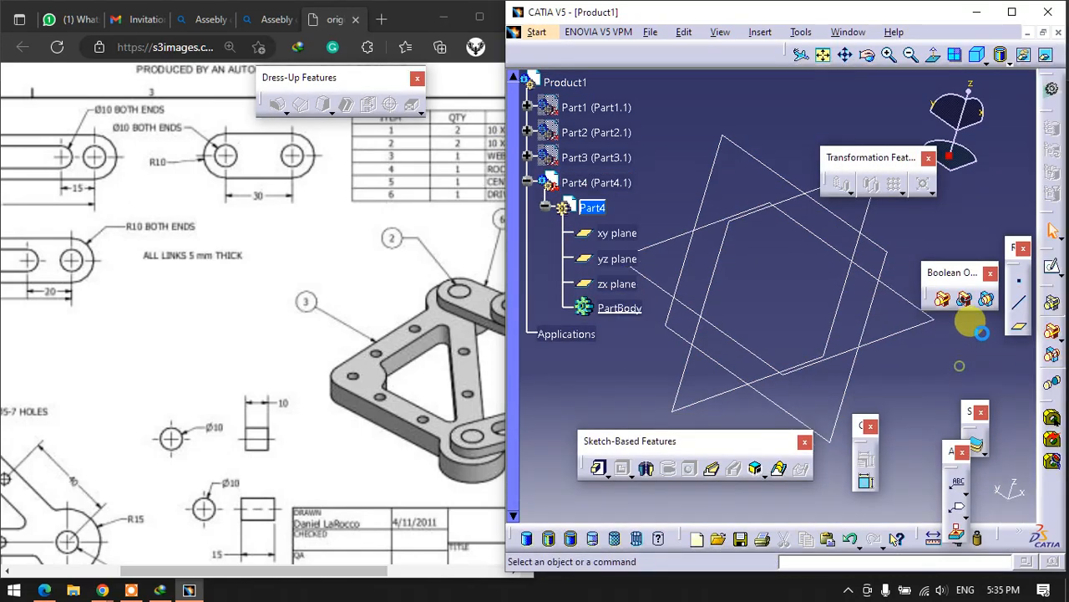
click(878, 288)
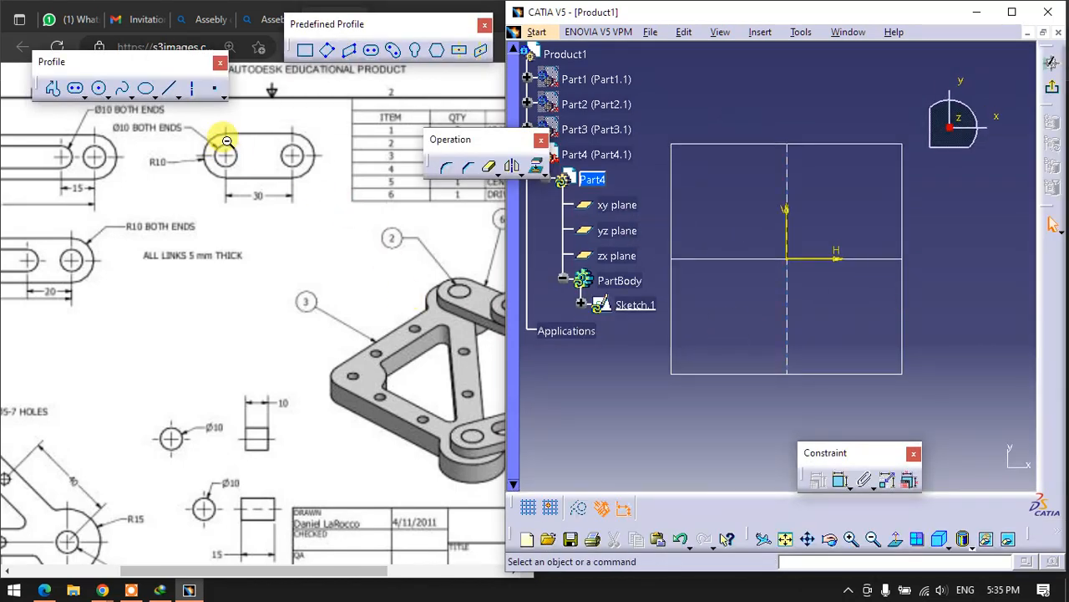
- Sketch a horizontal elongated link outline from the origin, about 58 mm between centres with an end radius of about 11 mm
click(373, 56)
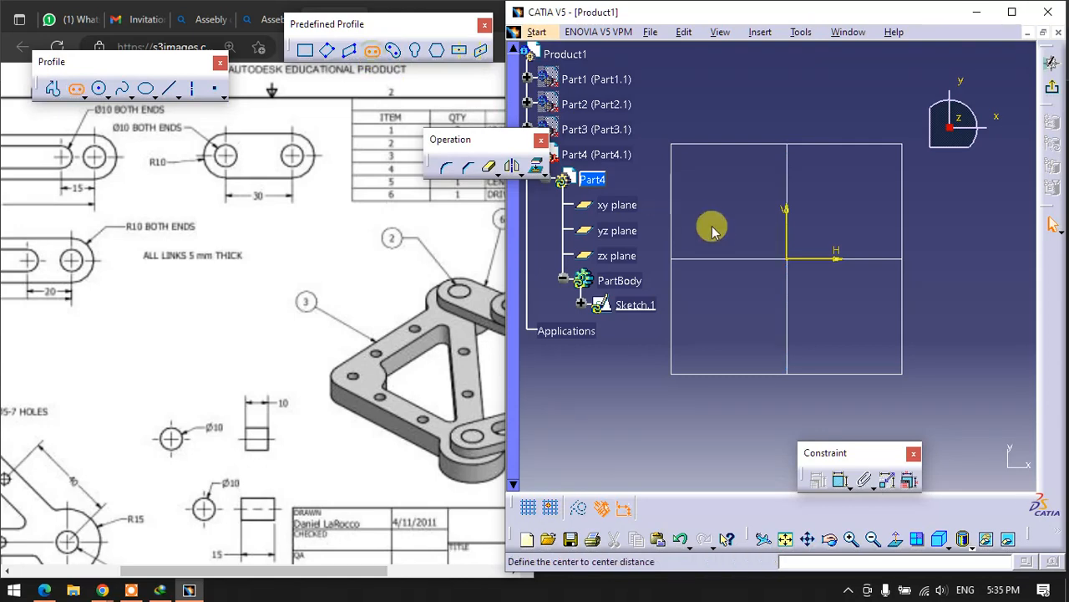
click(791, 260)
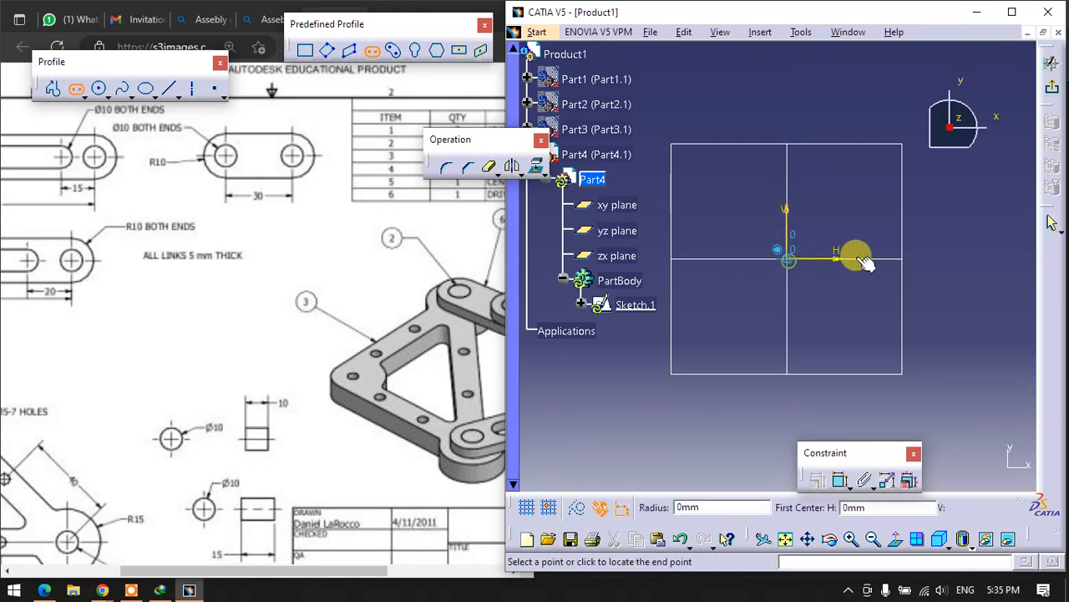
click(936, 260)
click(907, 227)
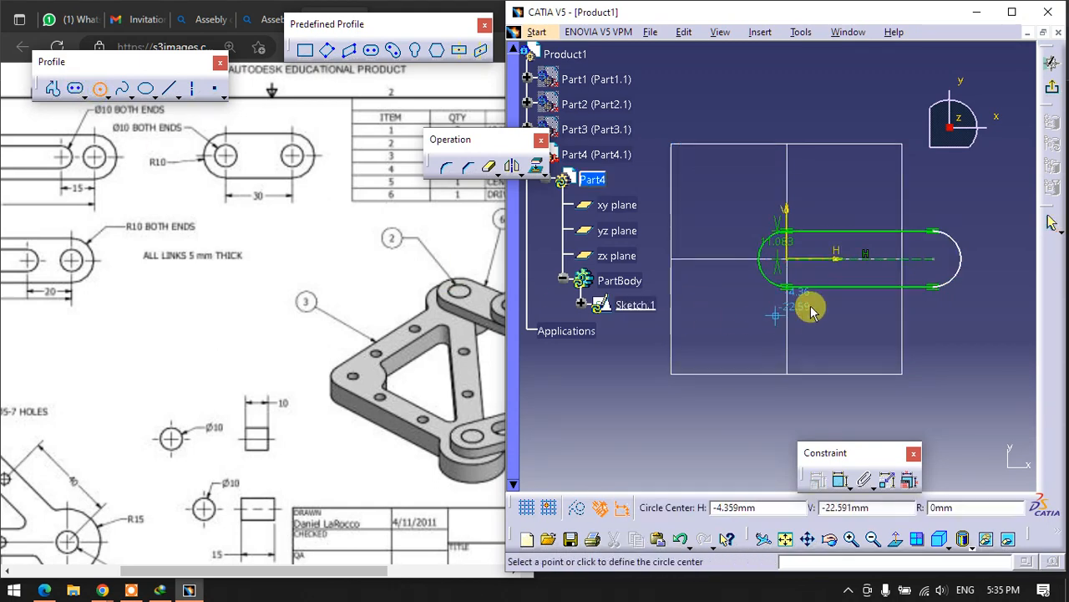
- Draw a pin-hole circle at each end centre, about 15 mm in diameter at the origin and about 11 mm at the far end
click(792, 261)
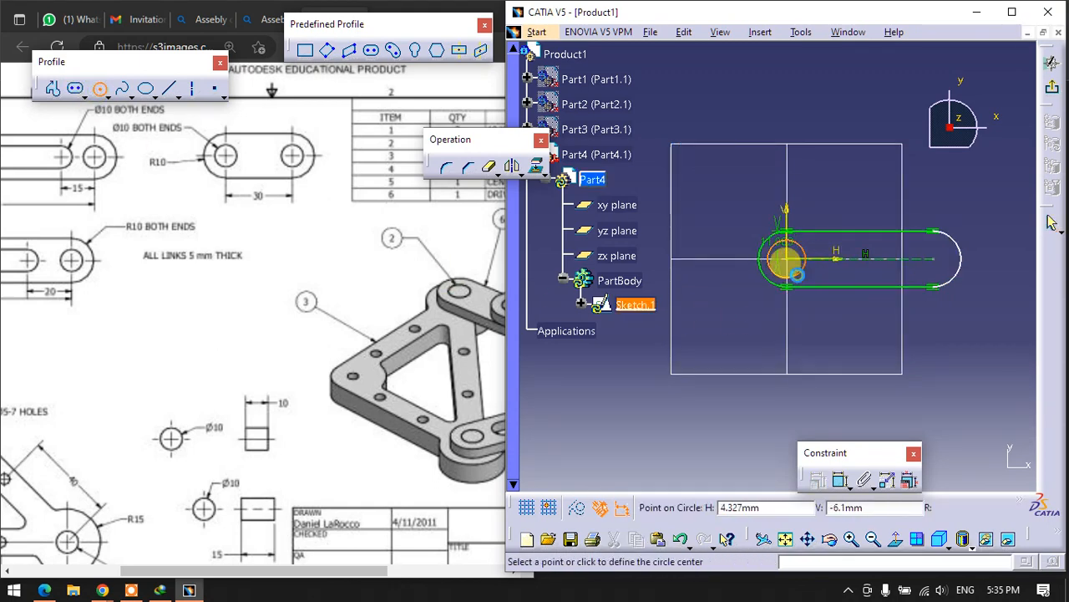
click(803, 265)
click(935, 261)
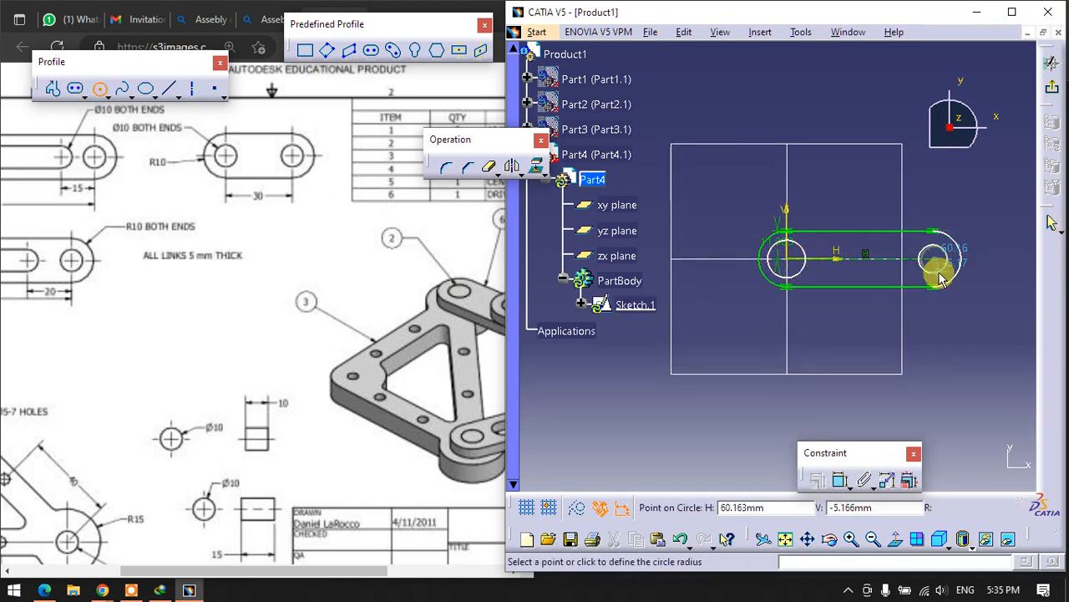
click(934, 271)
- Dimension the pin hole at the origin and set its diameter to 10 mm
click(841, 481)
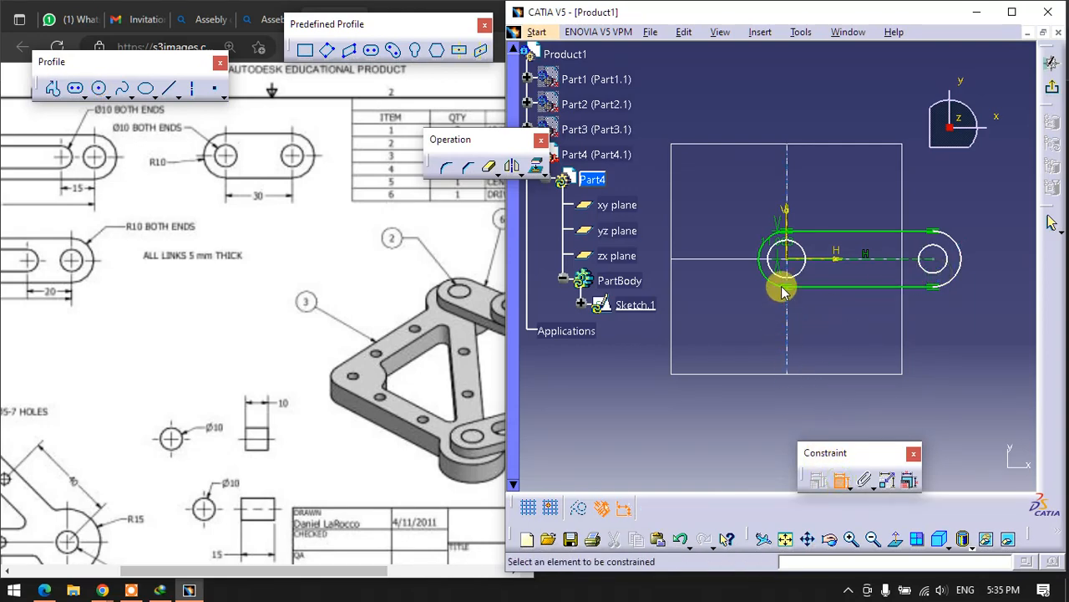
click(773, 269)
click(730, 330)
double_click(729, 330)
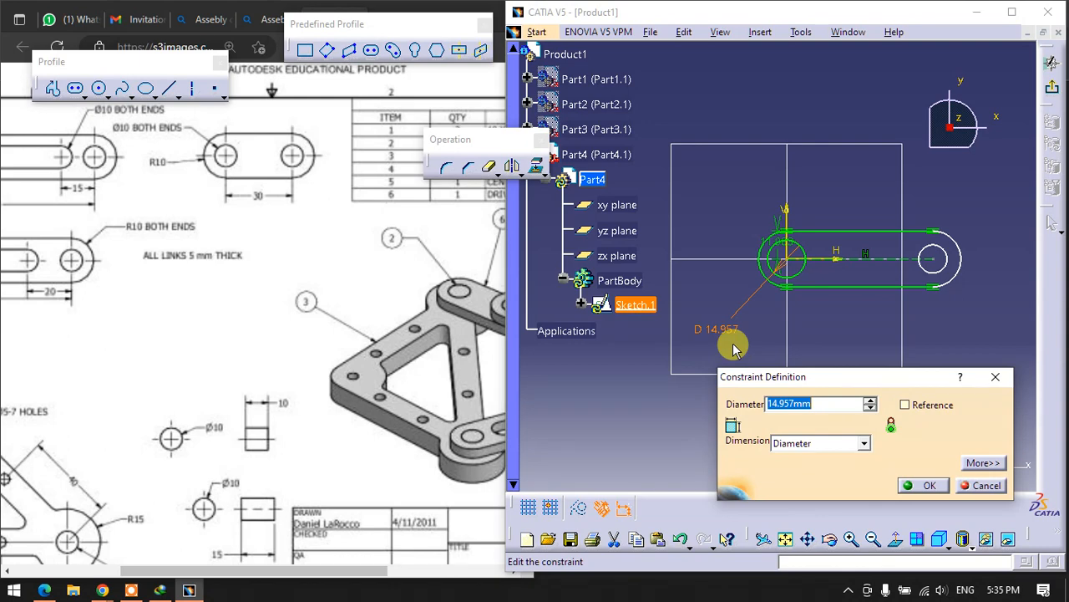
key(Return)
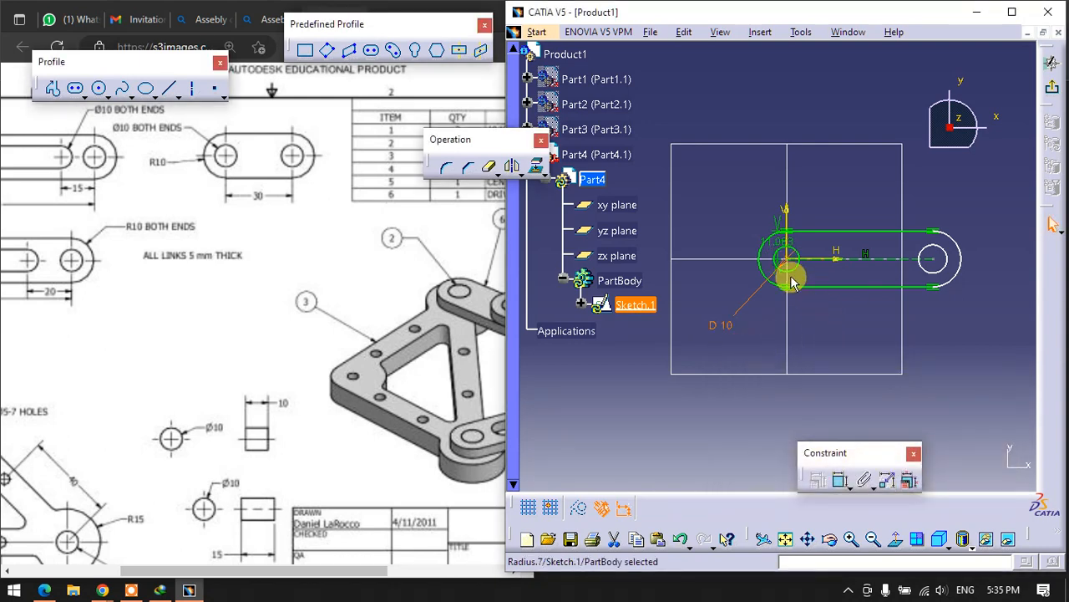
drag(778, 241, 735, 241)
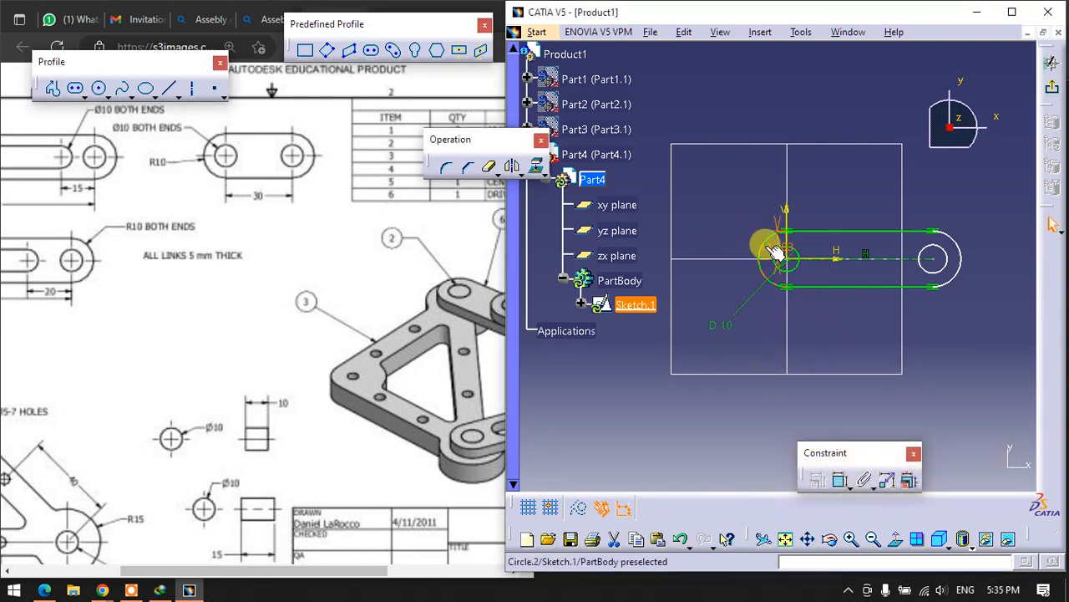
double_click(766, 242)
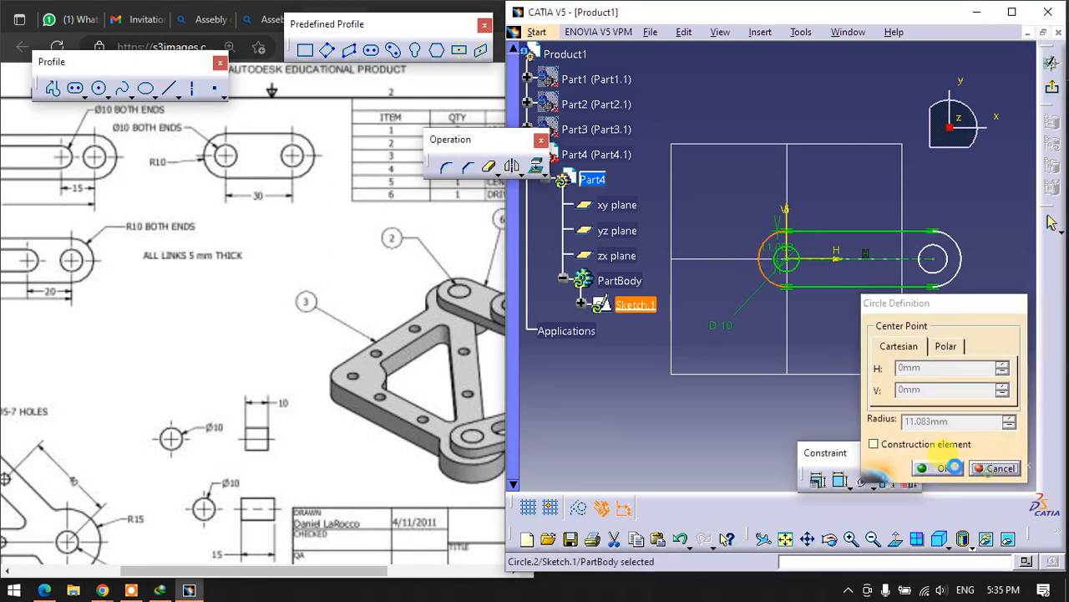
click(998, 469)
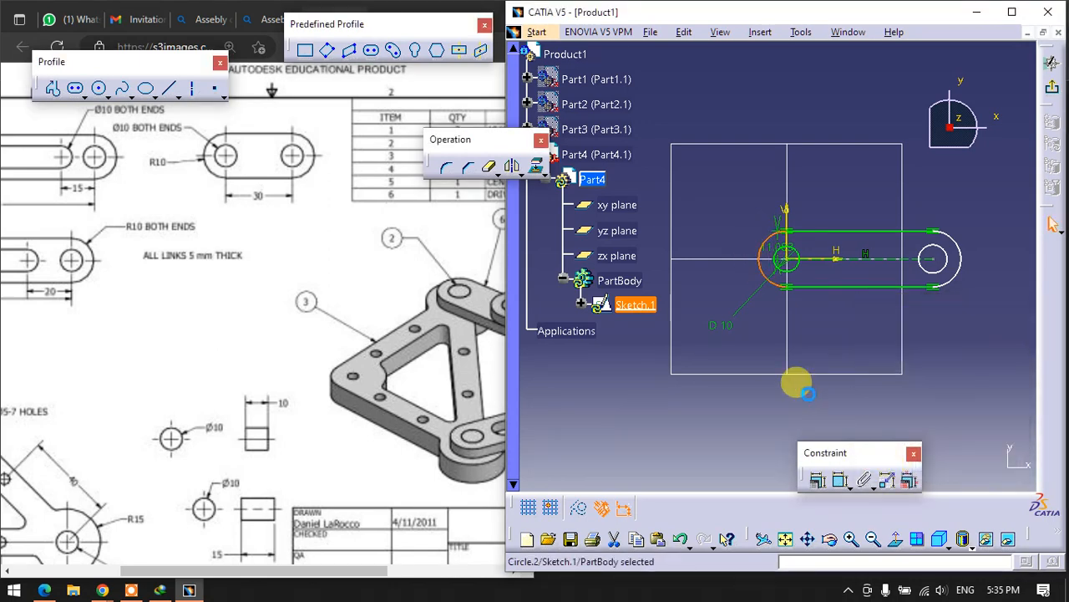
- Move the link outline's radius dimension clear of the profile and set it to 10 mm
click(776, 247)
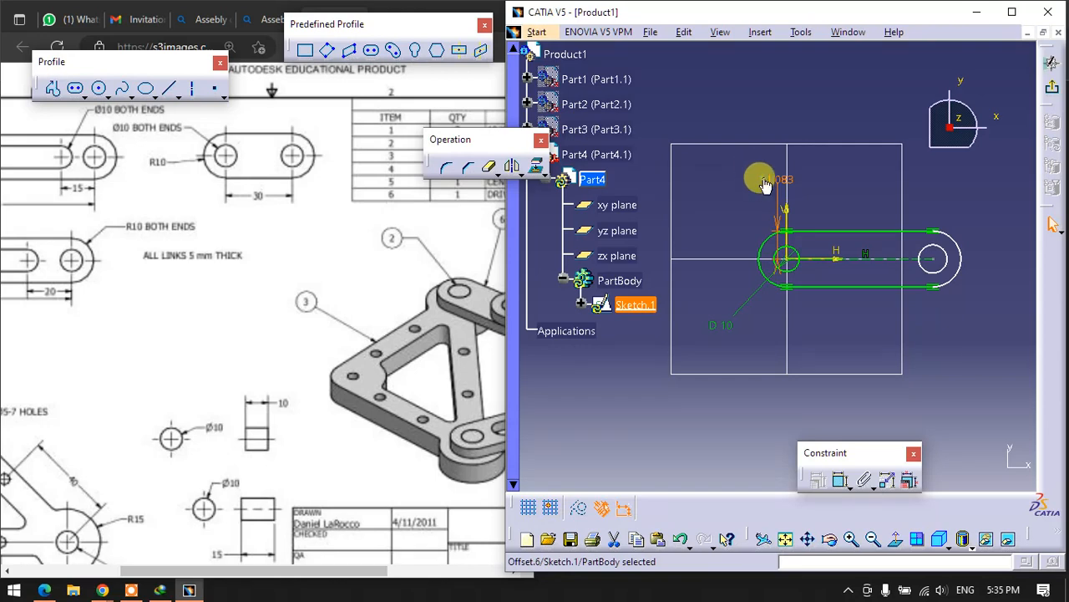
double_click(765, 184)
text(10mm)
key(Return)
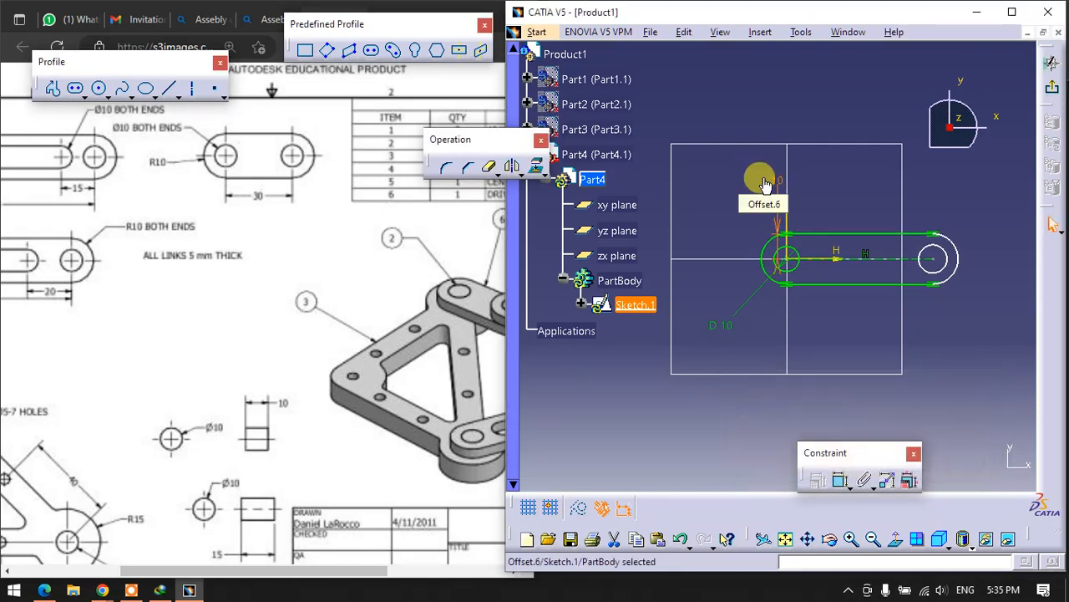
- Dimension the pin hole at the far end and set its diameter to 10 mm
click(835, 484)
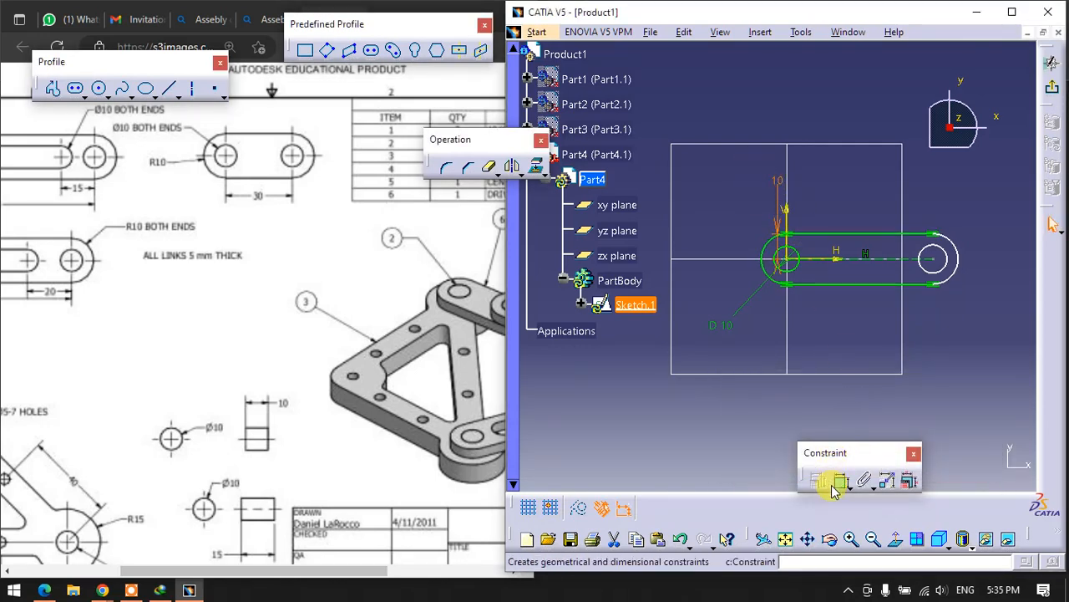
click(952, 256)
click(984, 318)
double_click(994, 320)
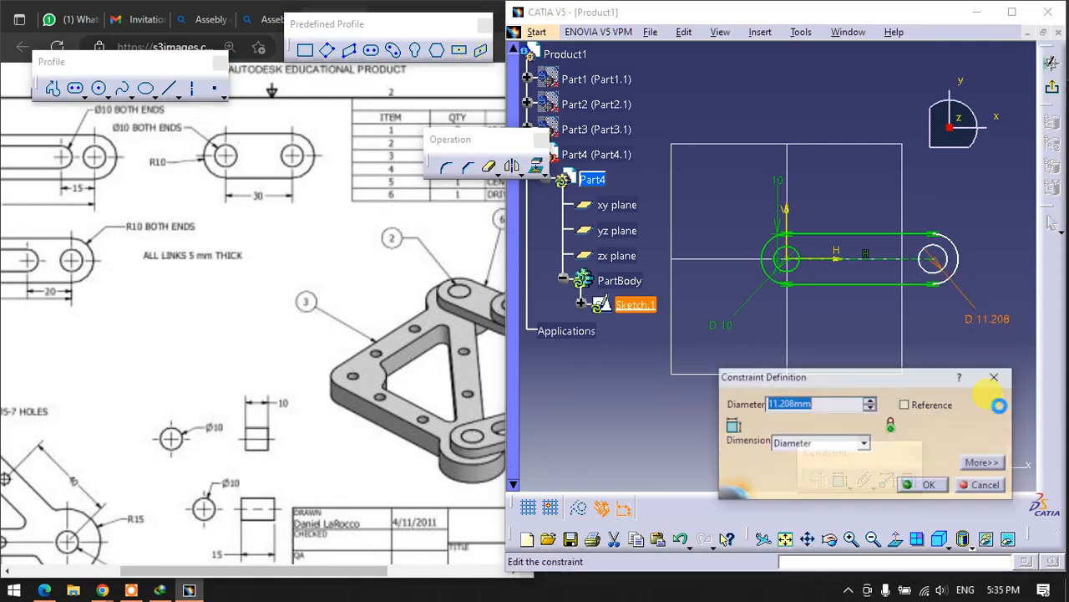
text(10)
key(Return)
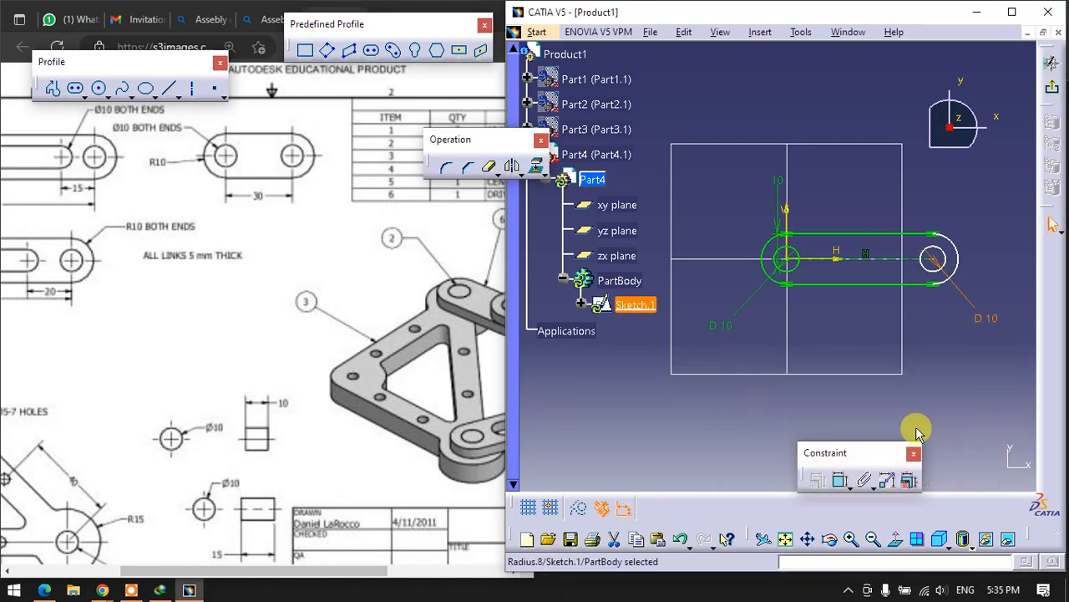
- Dimension the distance between the link's end centres and set it to 30 mm
click(840, 480)
click(866, 265)
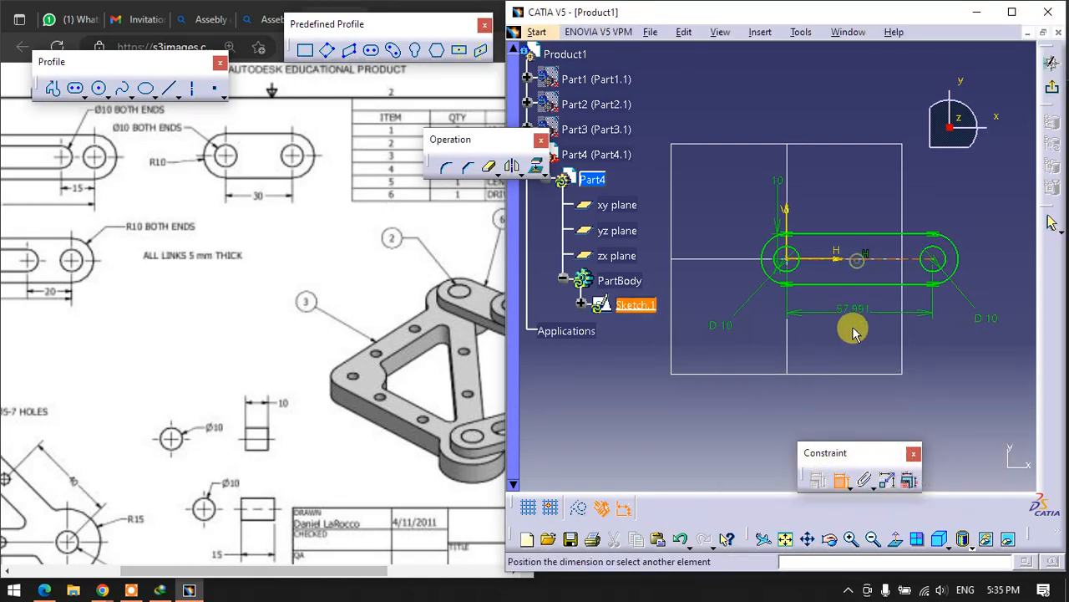
click(860, 329)
double_click(850, 330)
text(30mm)
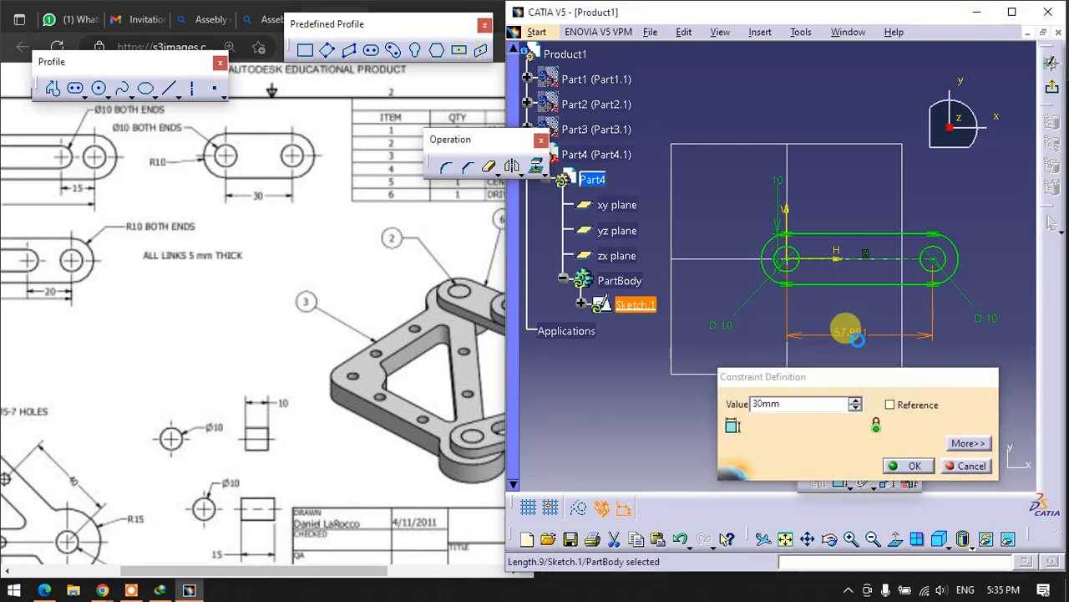
key(Return)
- Finish the sketch and pad the link profile to a length of 5 mm
click(1052, 89)
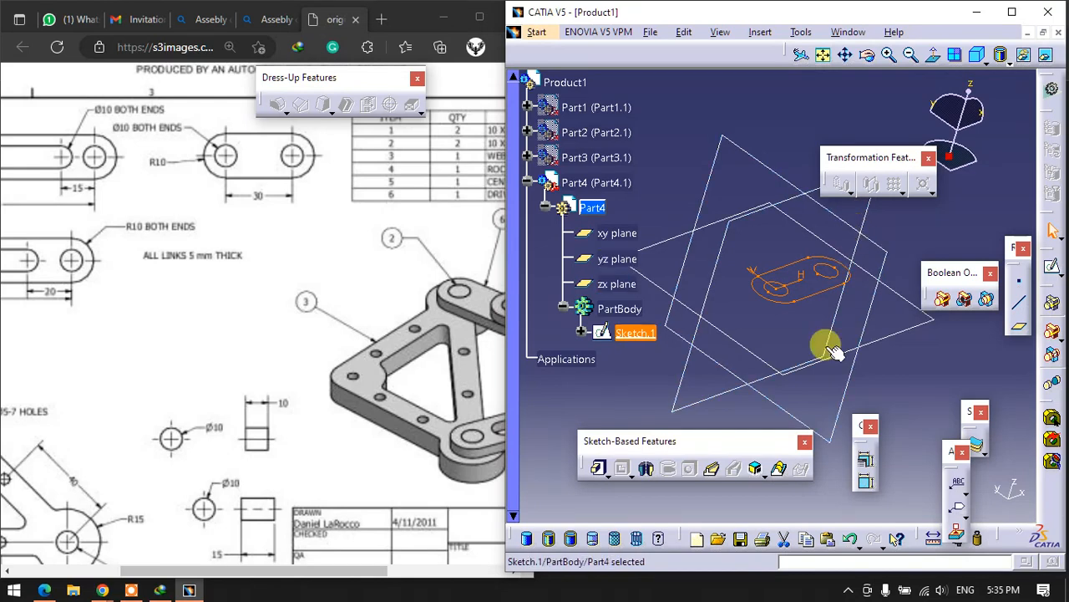
click(598, 467)
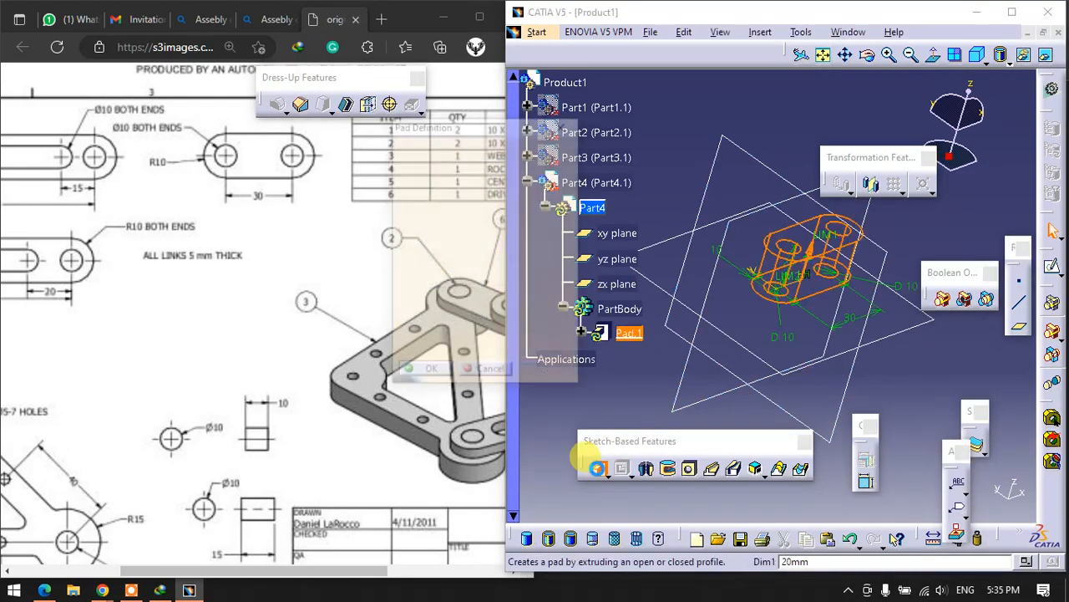
double_click(496, 185)
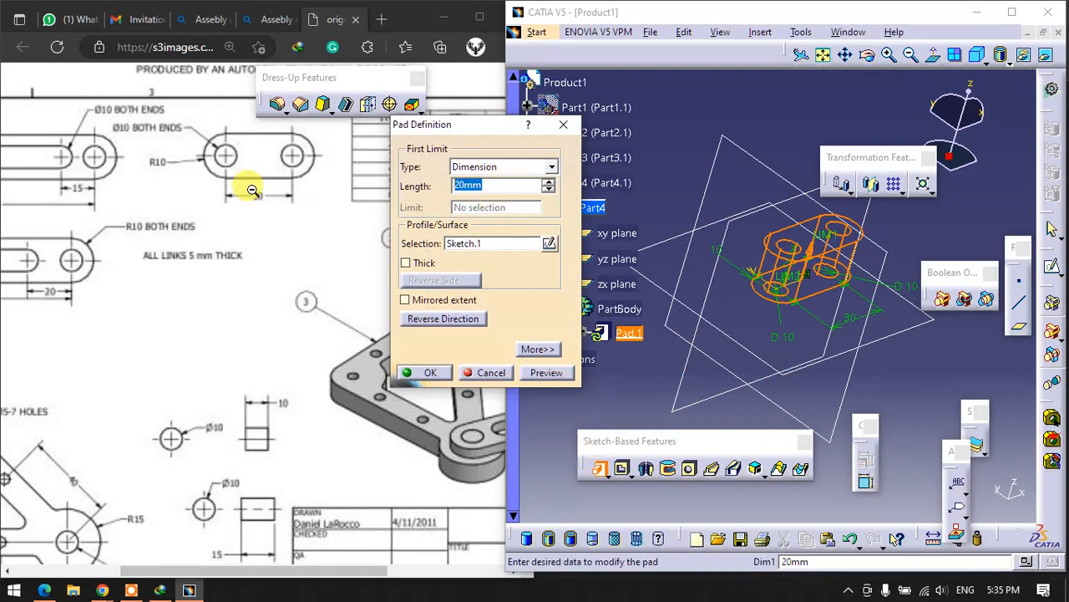
text(5)
key(Return)
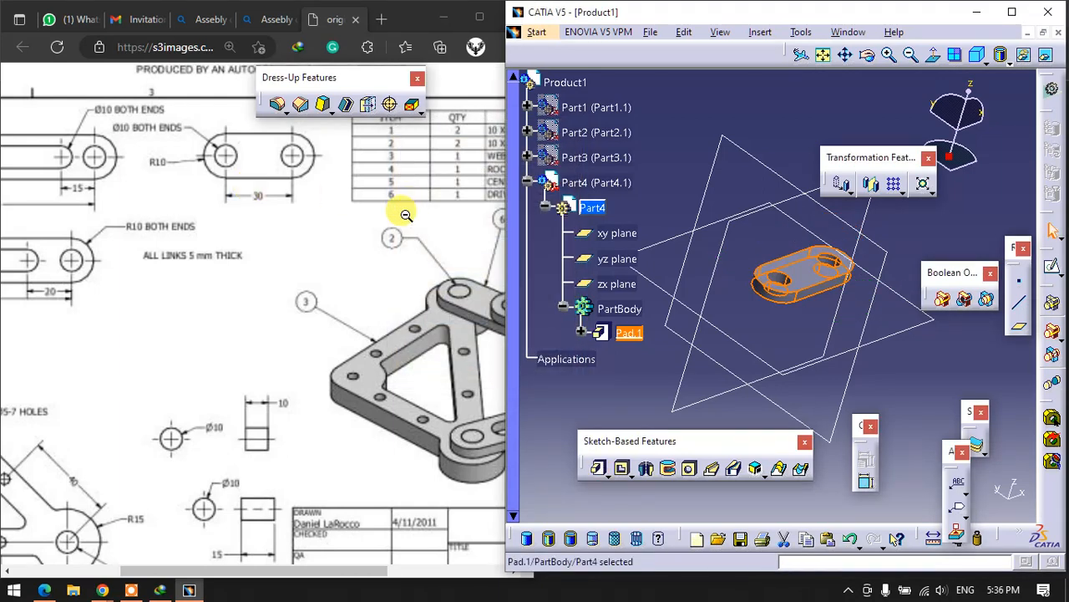
- Show the drawing's assembled view and parts list, and switch back to CATIA with its window maximized
click(356, 286)
drag(210, 567, 318, 572)
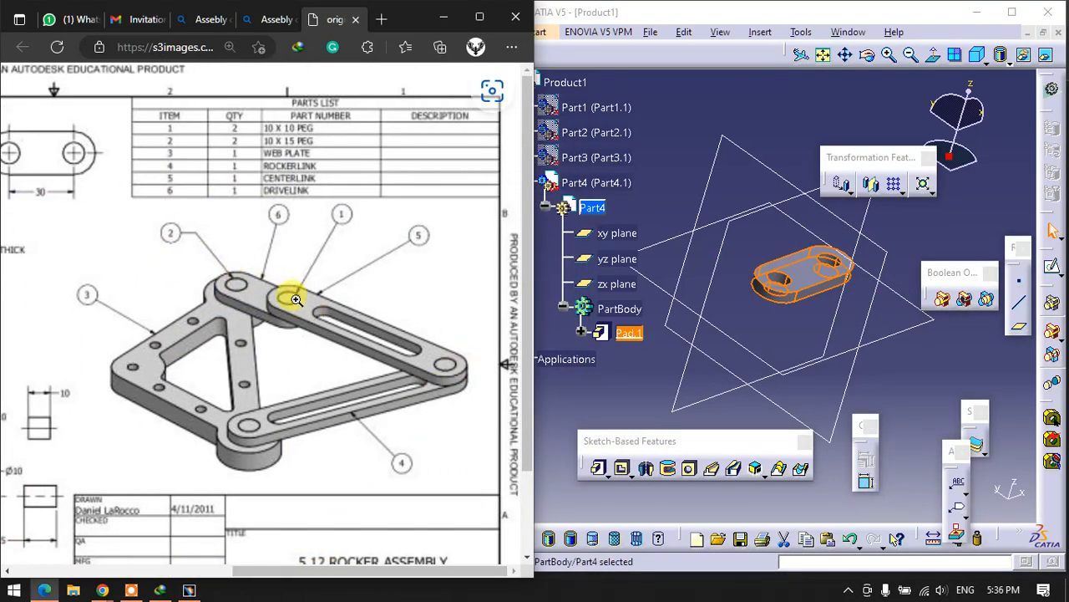
click(1012, 11)
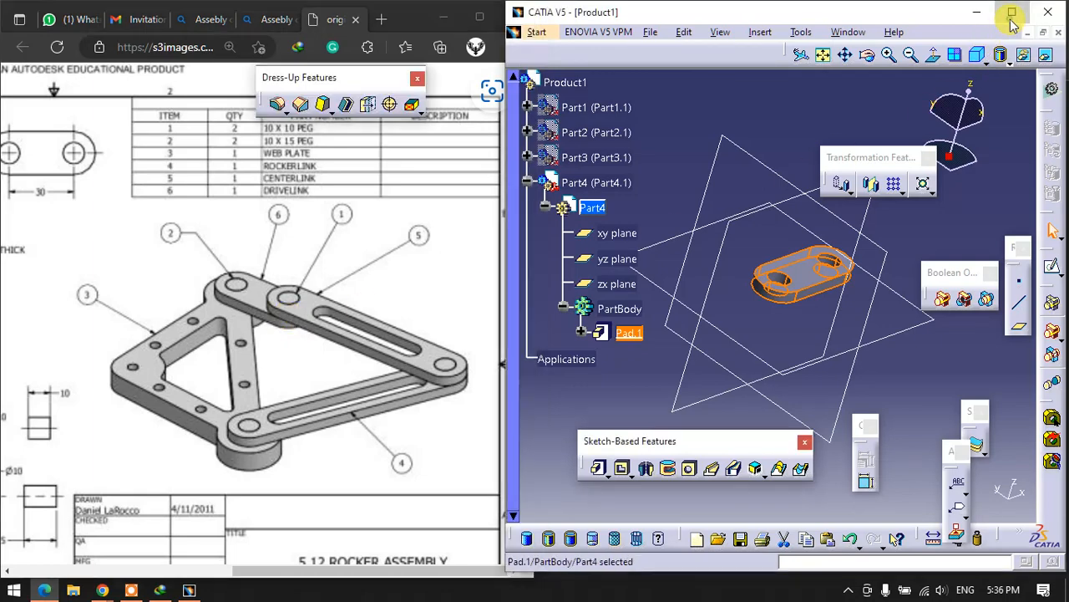
click(403, 254)
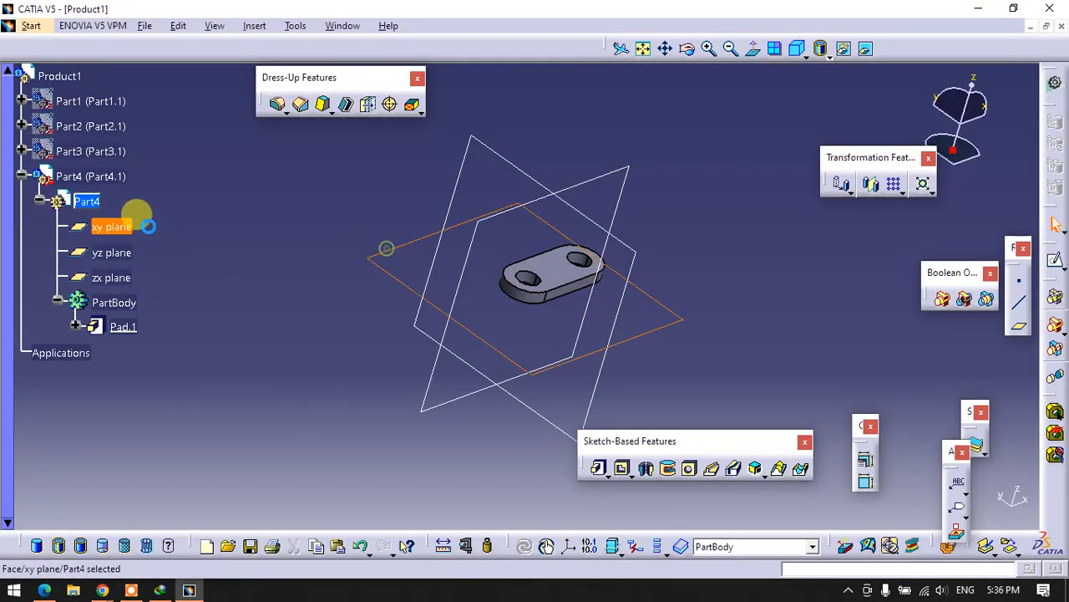
- Unhide Part3, Part2 and Part1 so they are displayed together with Part4
right_click(110, 151)
click(140, 203)
right_click(124, 140)
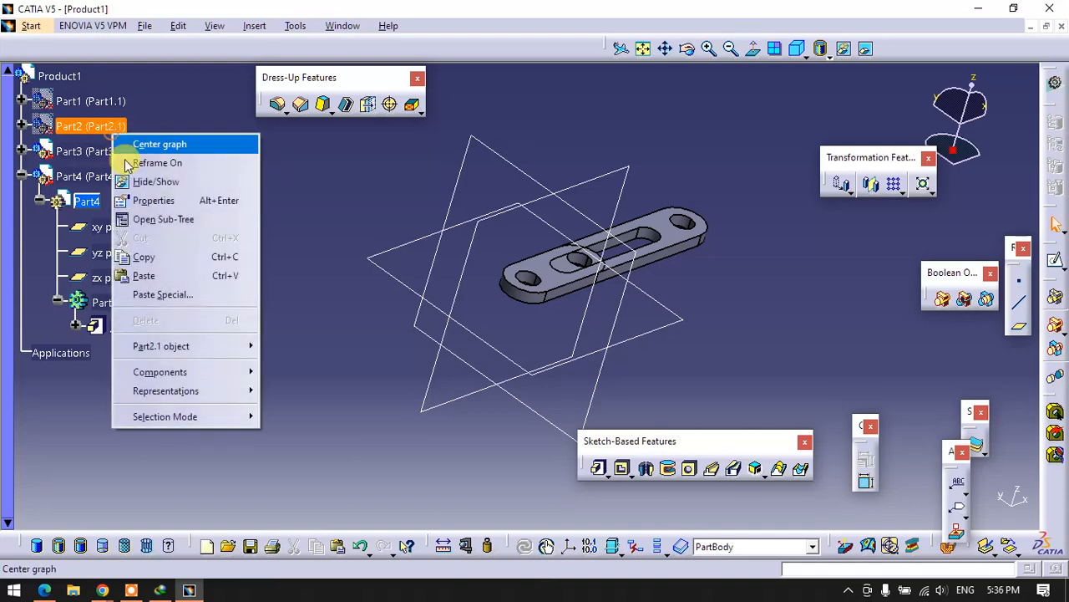
click(127, 179)
right_click(86, 101)
click(124, 165)
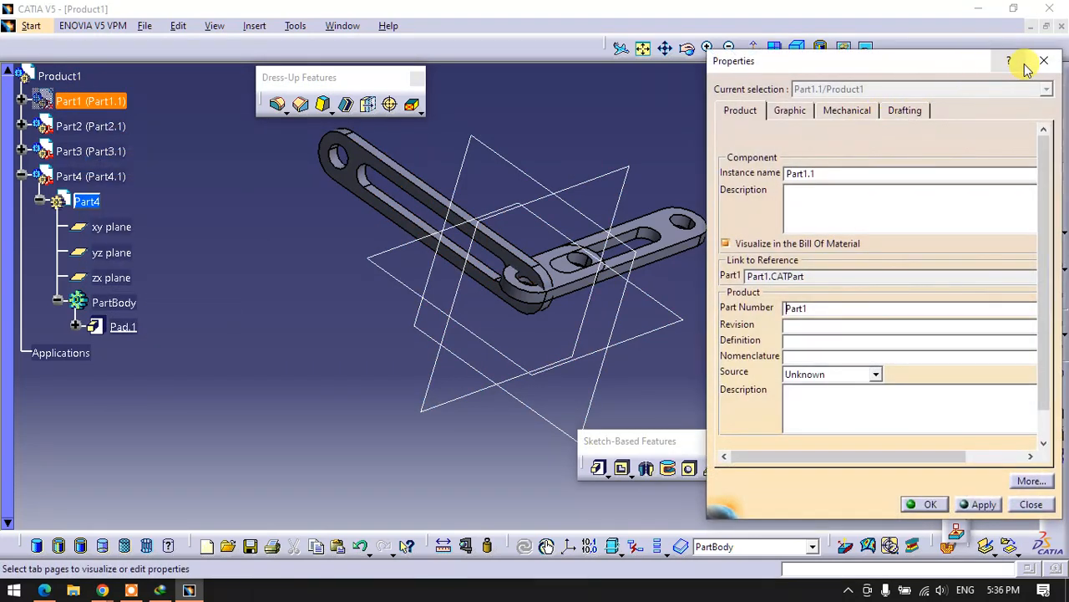
click(1043, 61)
right_click(102, 101)
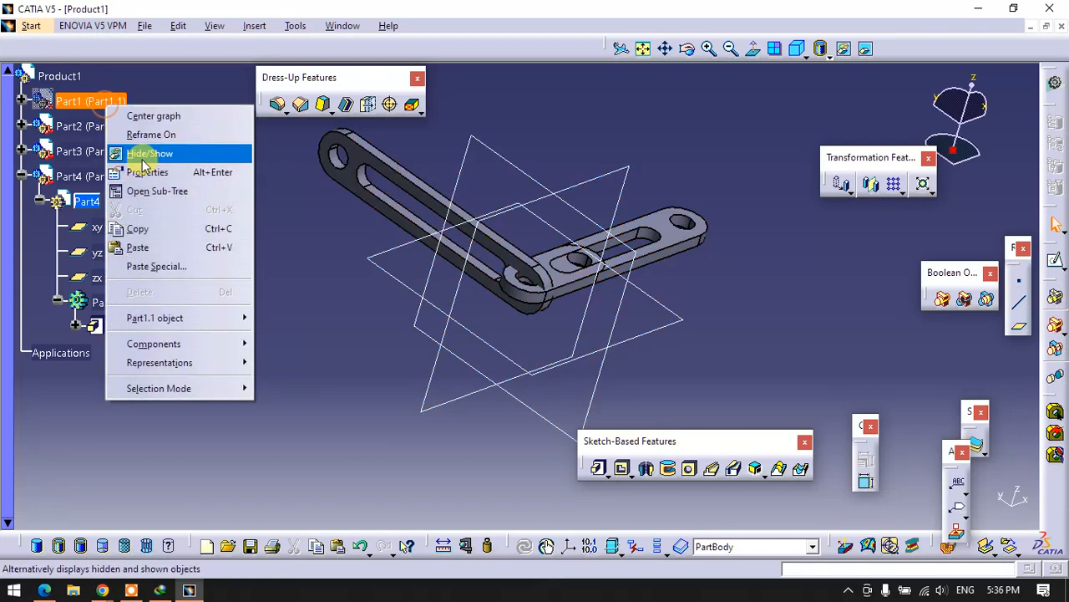
click(144, 156)
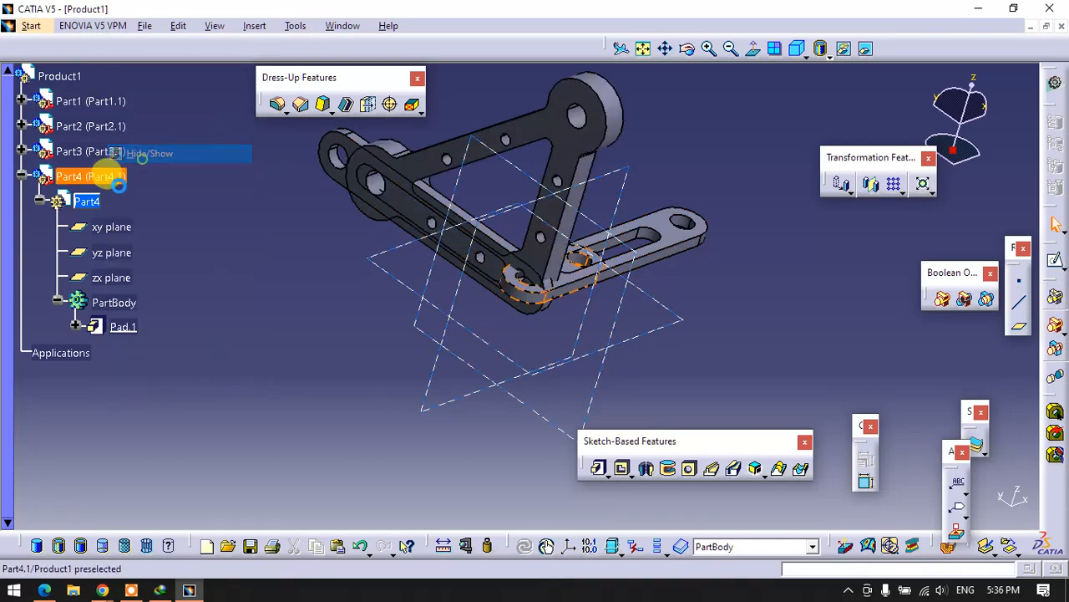
- Collapse Part4's branch in the tree and activate Product1 for assembly work
click(21, 179)
click(49, 75)
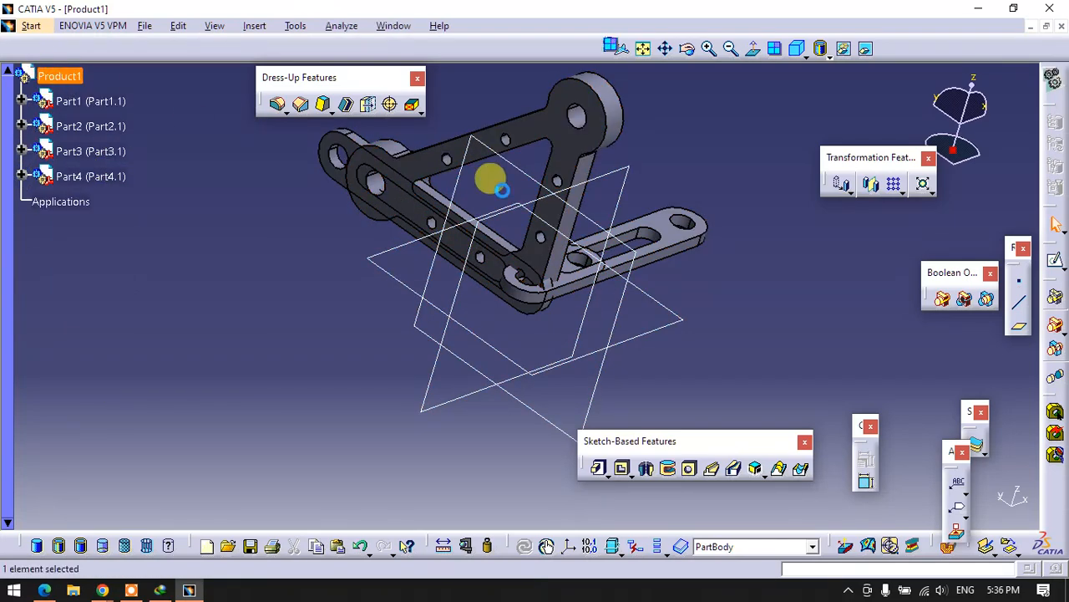
middle_drag(501, 191, 436, 272)
middle_drag(560, 289, 561, 338)
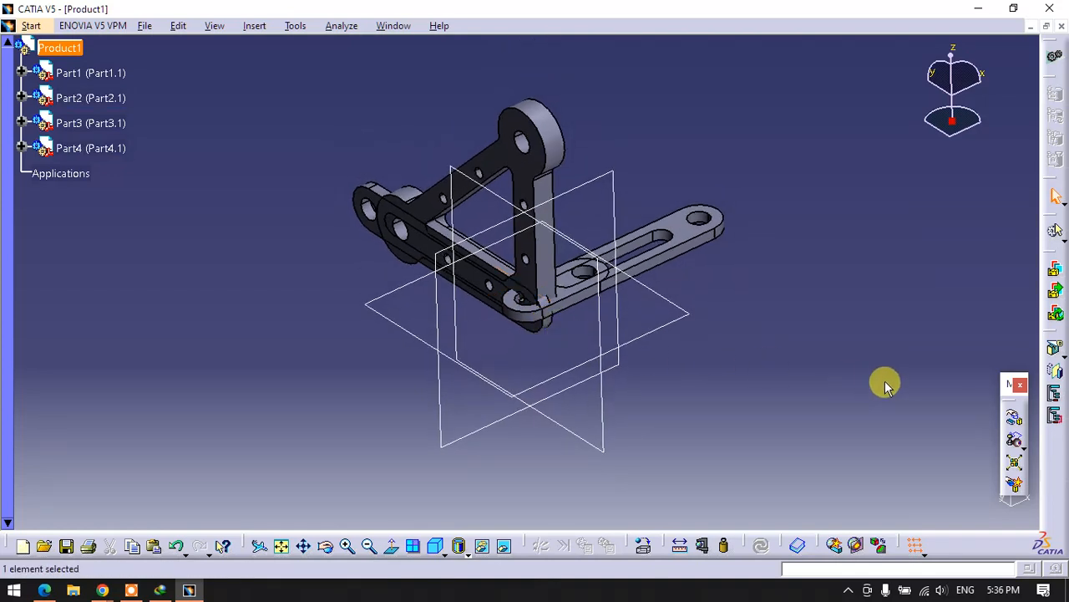
- Display the Move and Constraints toolbars and float them next to each other beside the model
click(1021, 388)
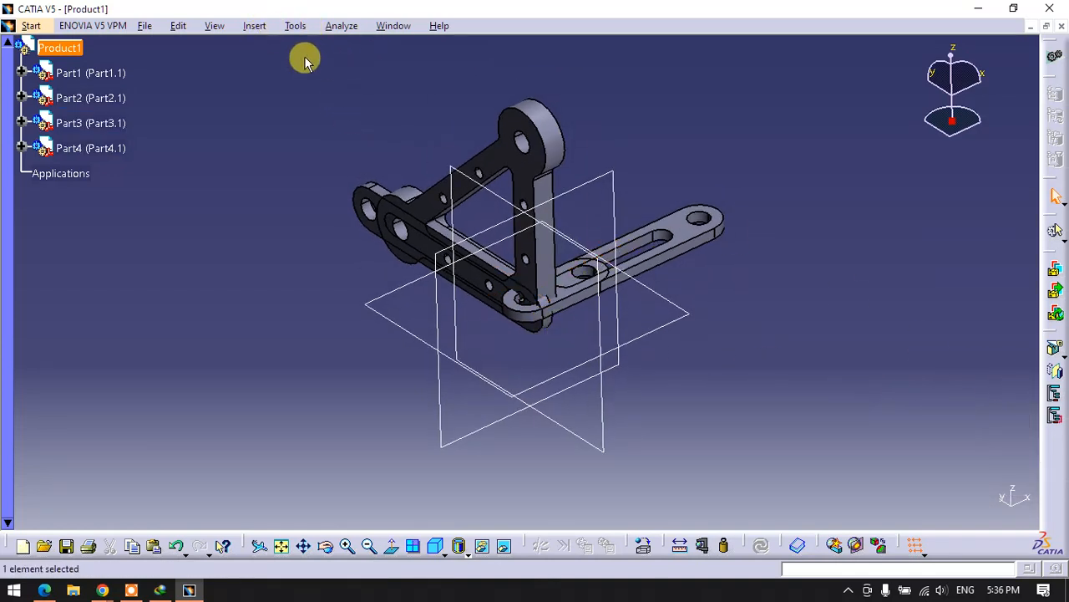
click(213, 30)
mouse_move(234, 45)
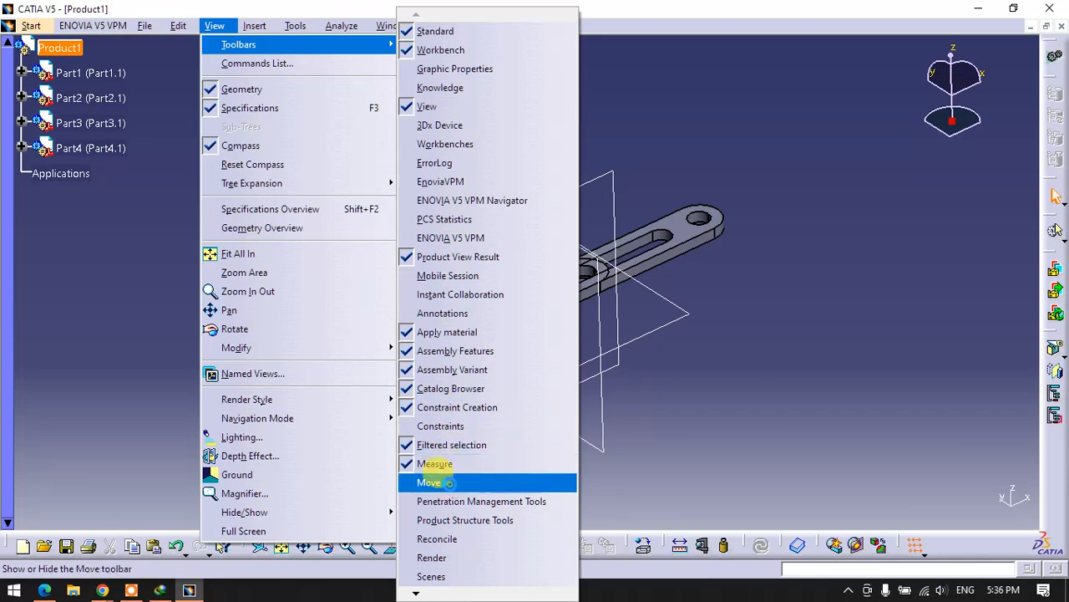
click(429, 482)
drag(1015, 384, 766, 89)
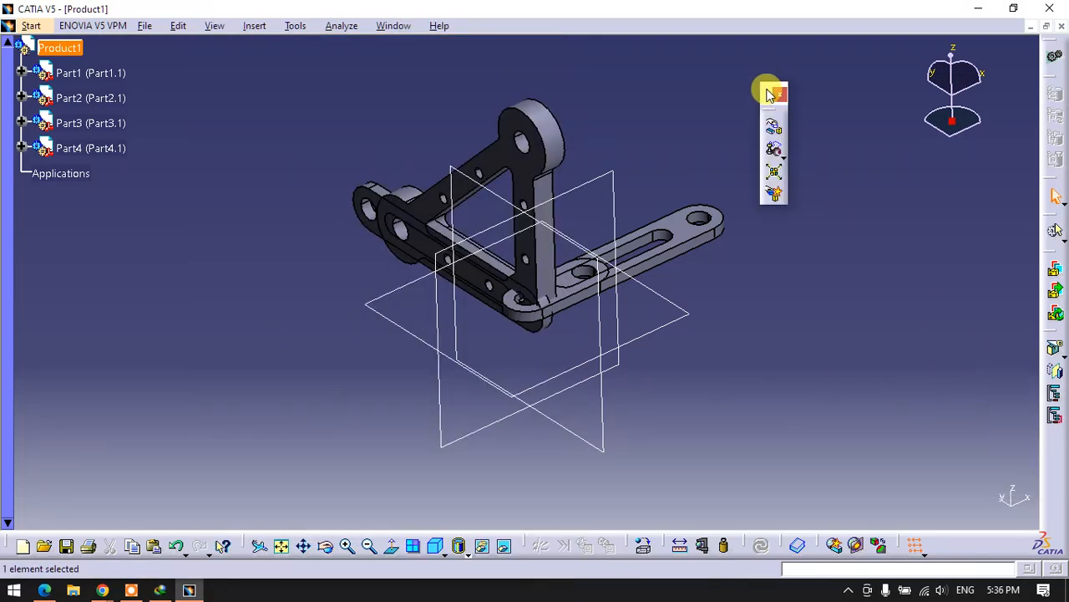
click(210, 29)
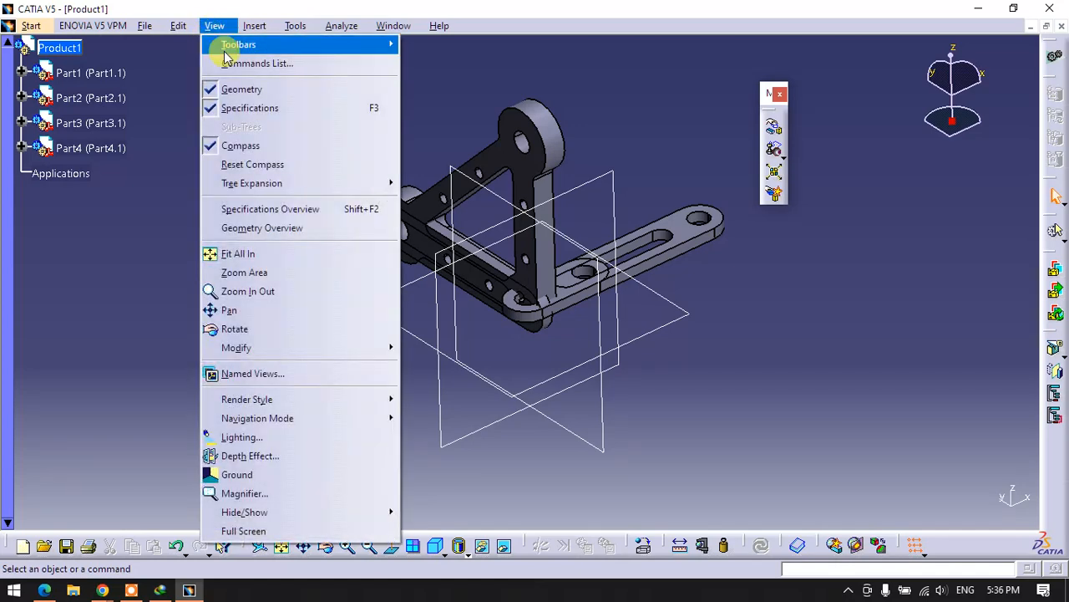
mouse_move(380, 46)
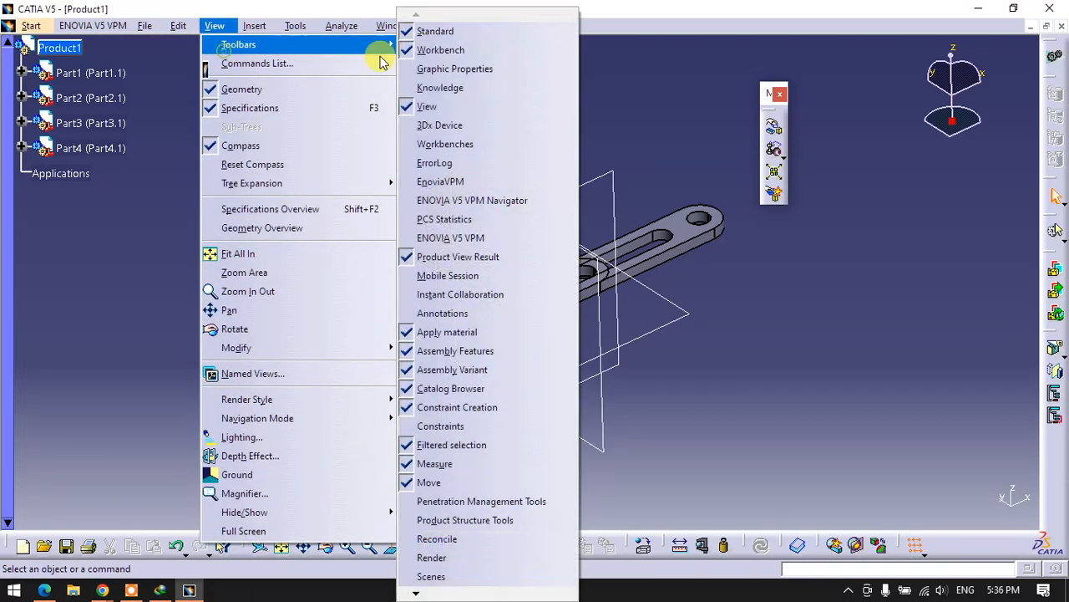
click(487, 428)
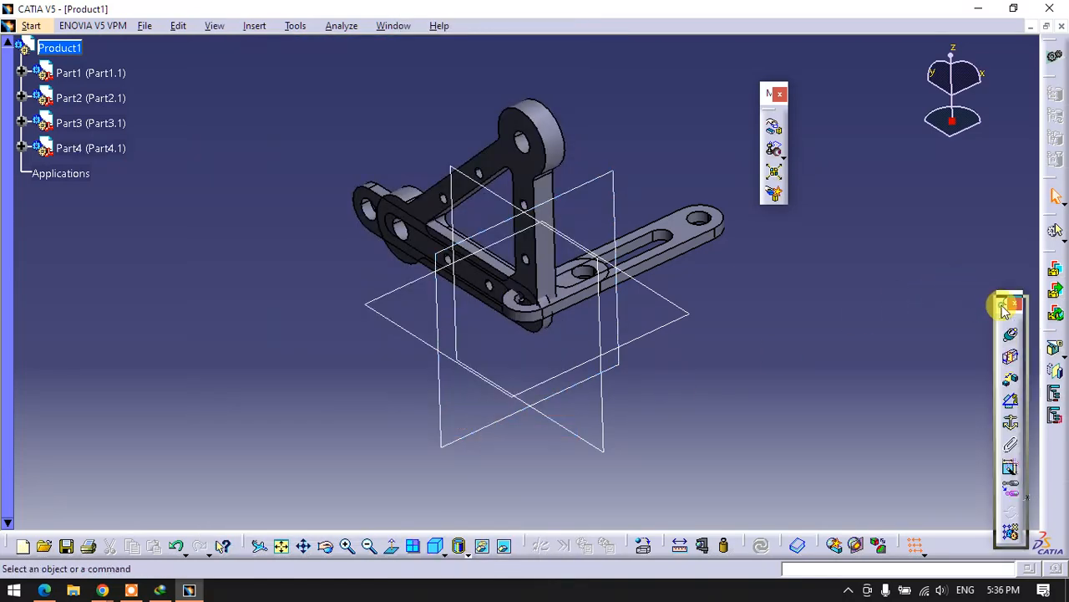
drag(1005, 309, 829, 99)
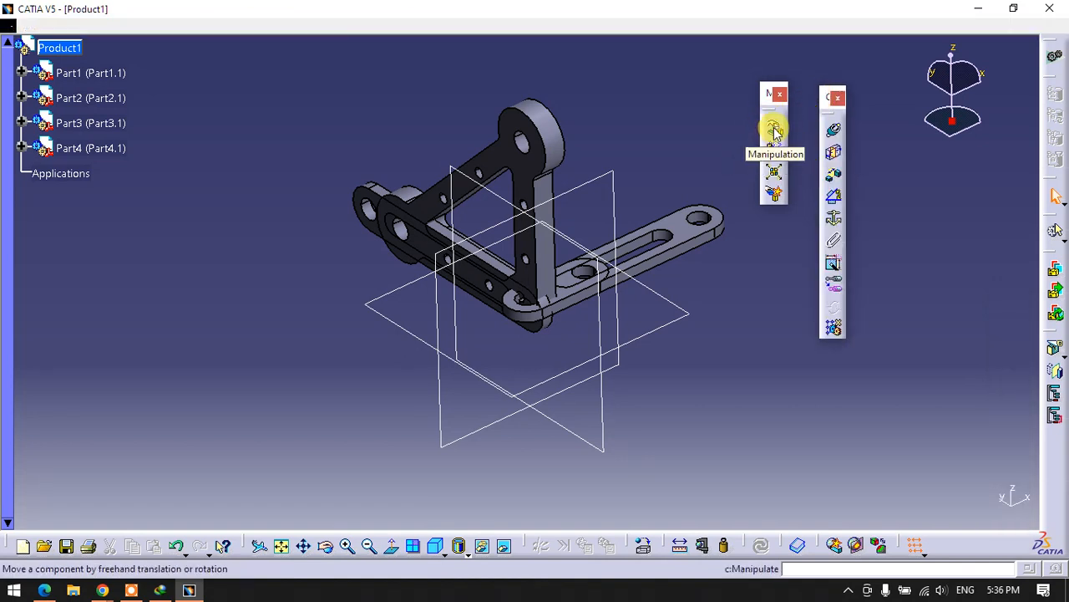
- Spread the triangular plate, the short link and Part3's slotted link apart along the Y axis with Manipulation
click(775, 131)
drag(490, 172, 101, 227)
drag(552, 265, 728, 406)
drag(590, 285, 660, 340)
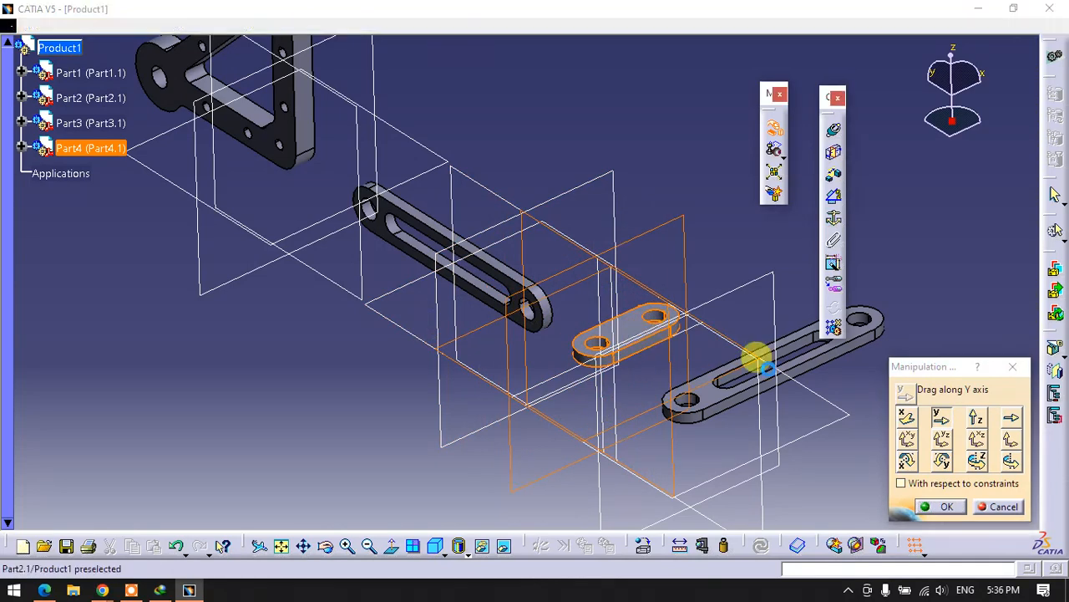
drag(760, 362, 763, 364)
click(944, 507)
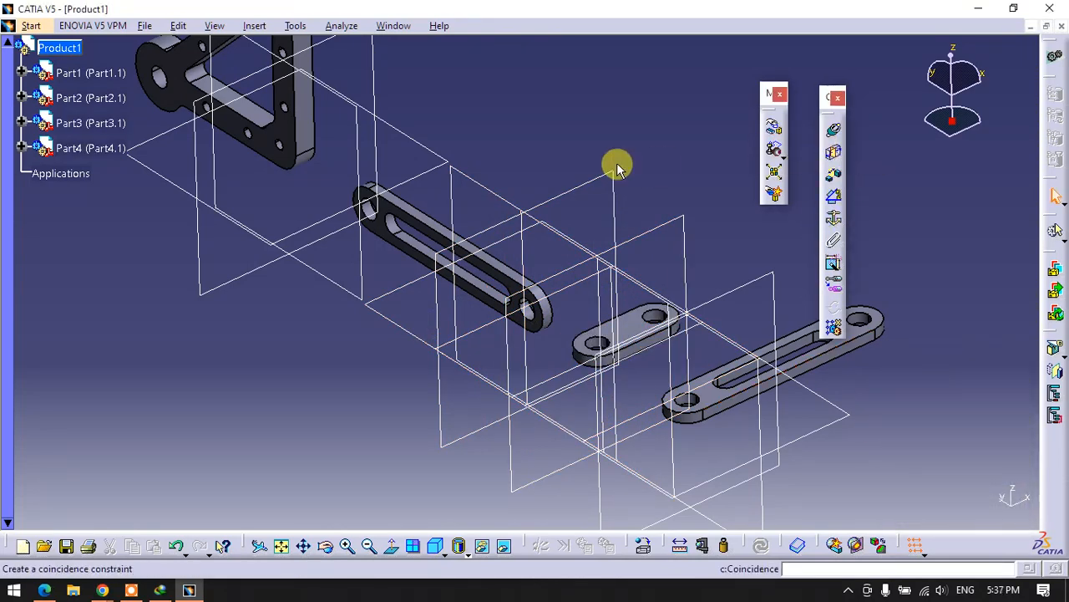
- Select the reference planes of all four parts and hide them
middle_drag(615, 162, 632, 197)
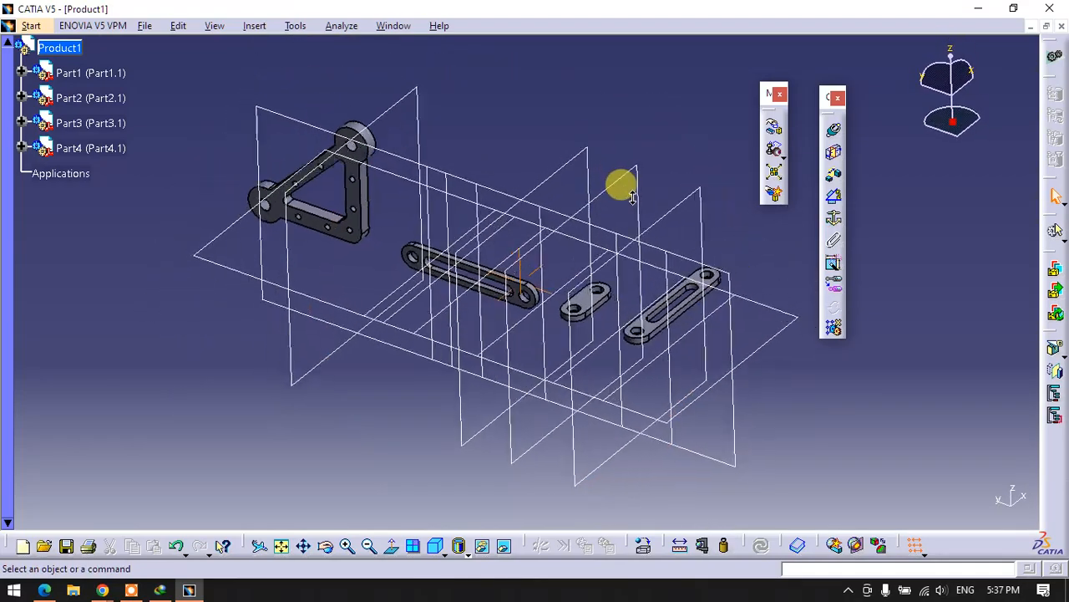
click(396, 107)
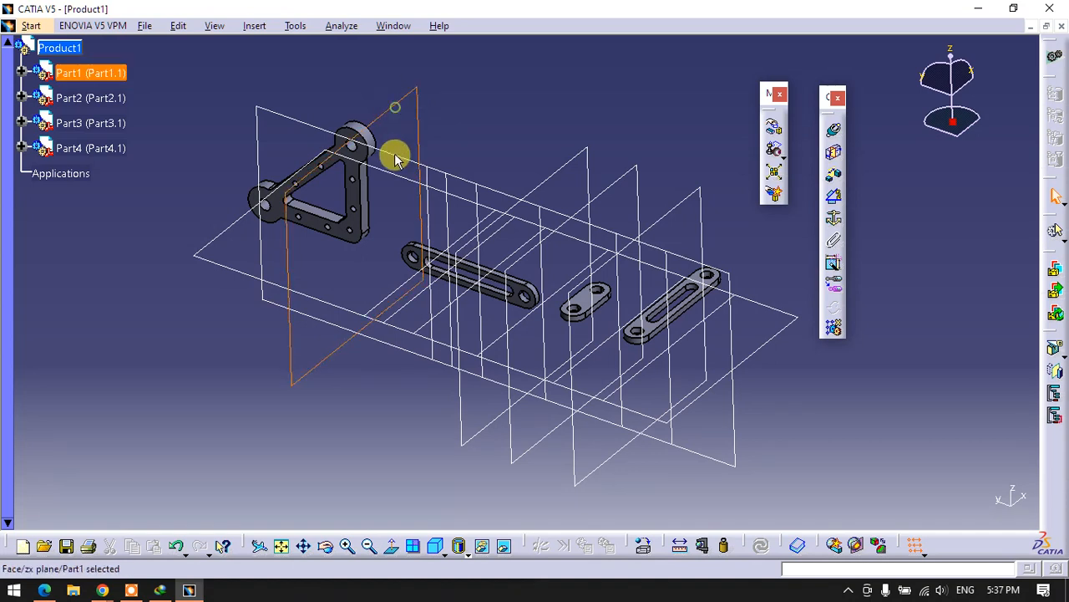
ctrl+click(392, 163)
ctrl+click(535, 176)
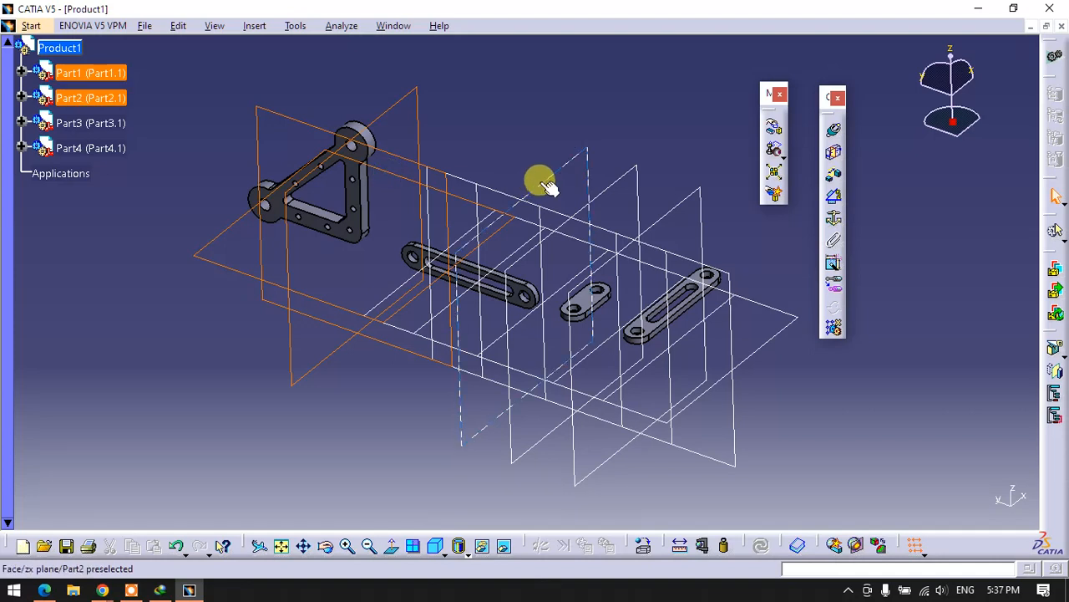
ctrl+click(504, 188)
ctrl+click(477, 188)
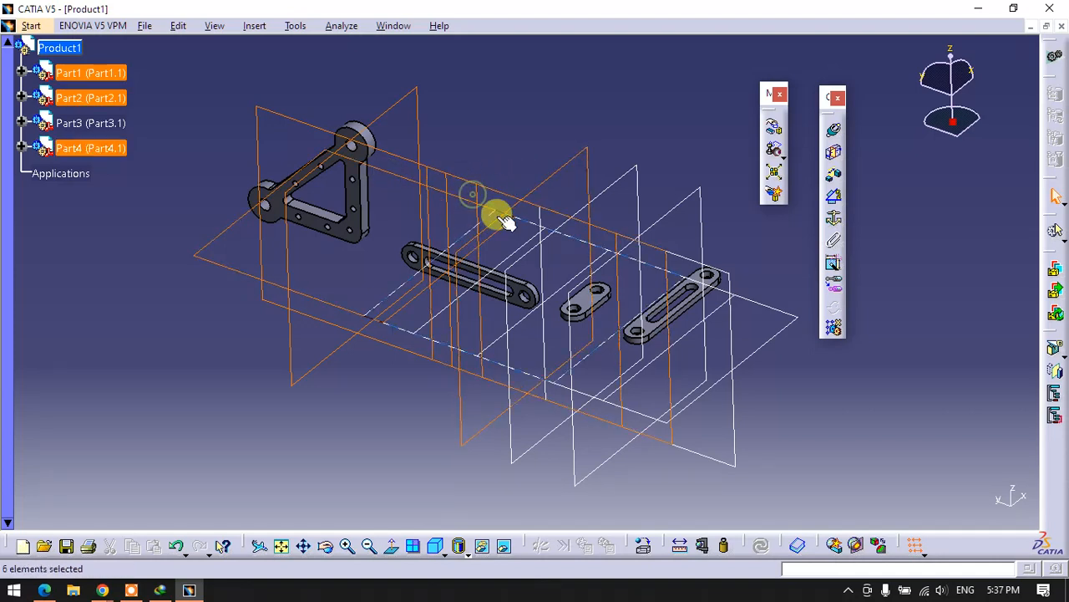
ctrl+click(594, 194)
ctrl+click(593, 182)
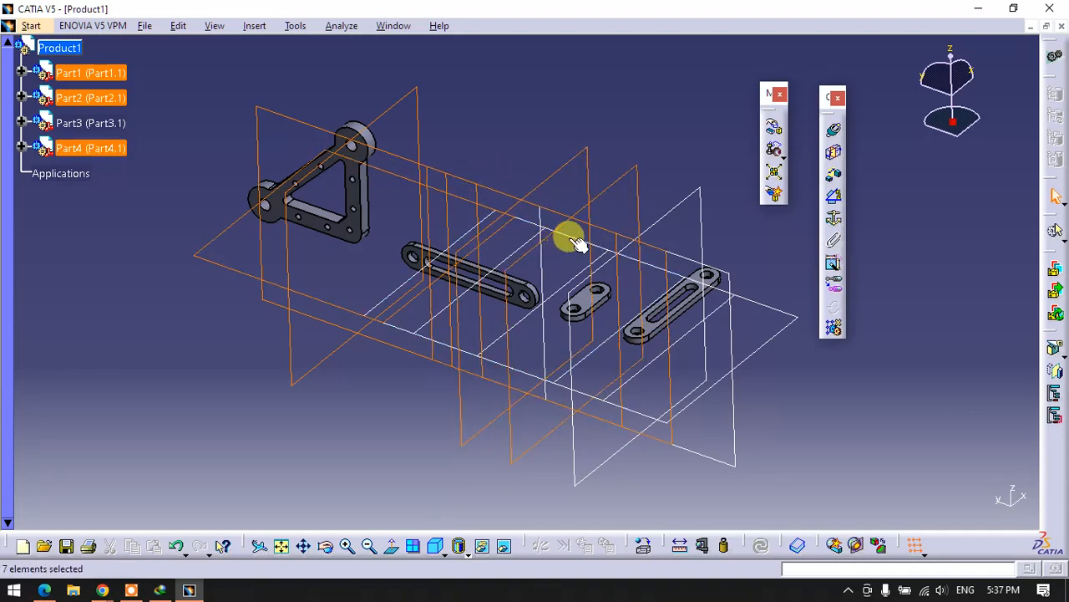
ctrl+click(543, 261)
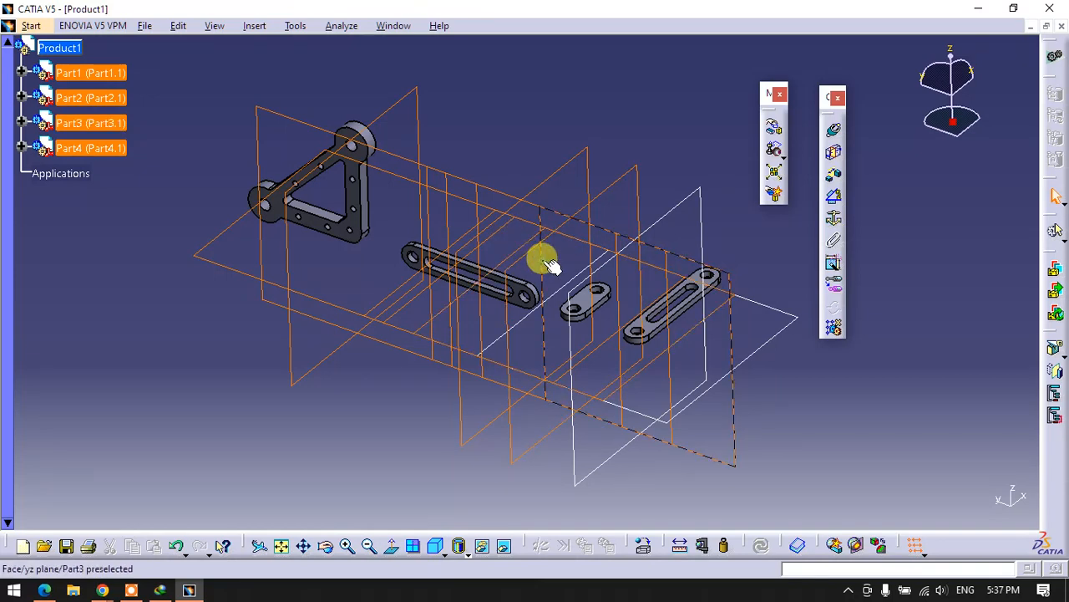
ctrl+click(652, 227)
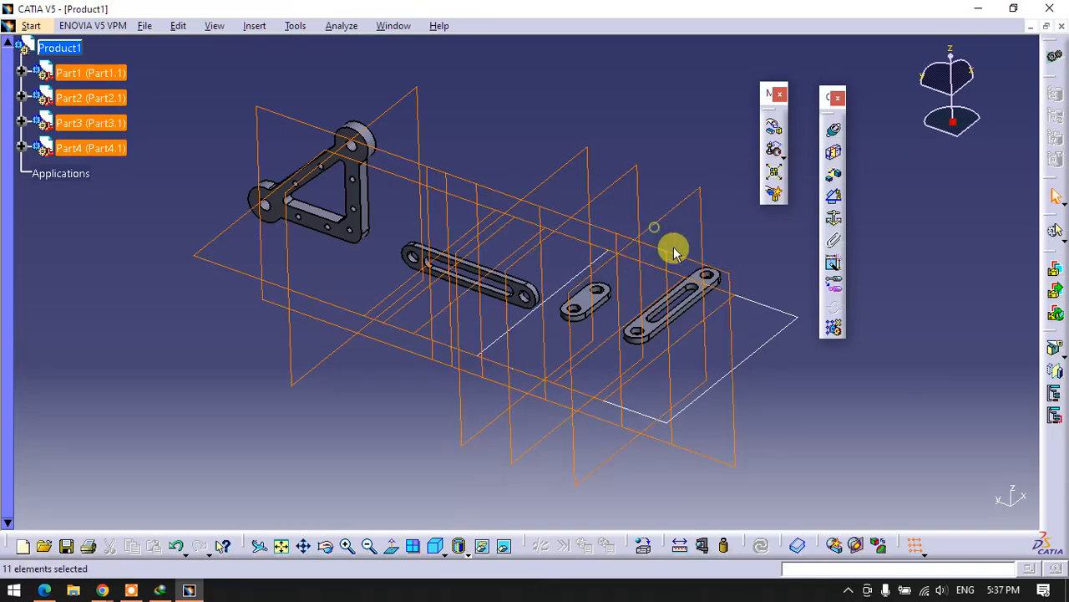
right_click(757, 302)
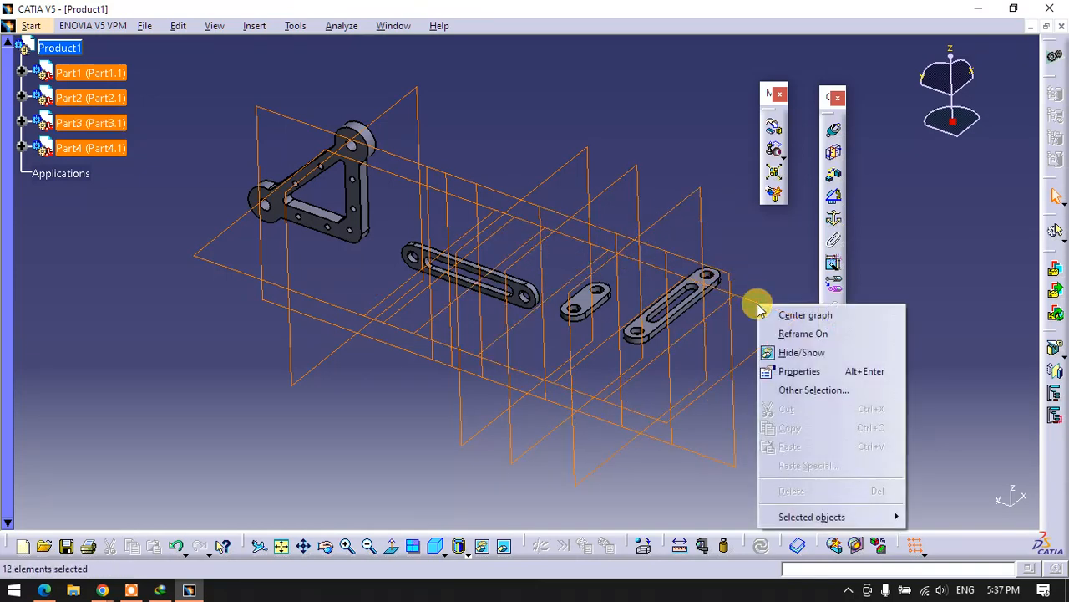
click(799, 354)
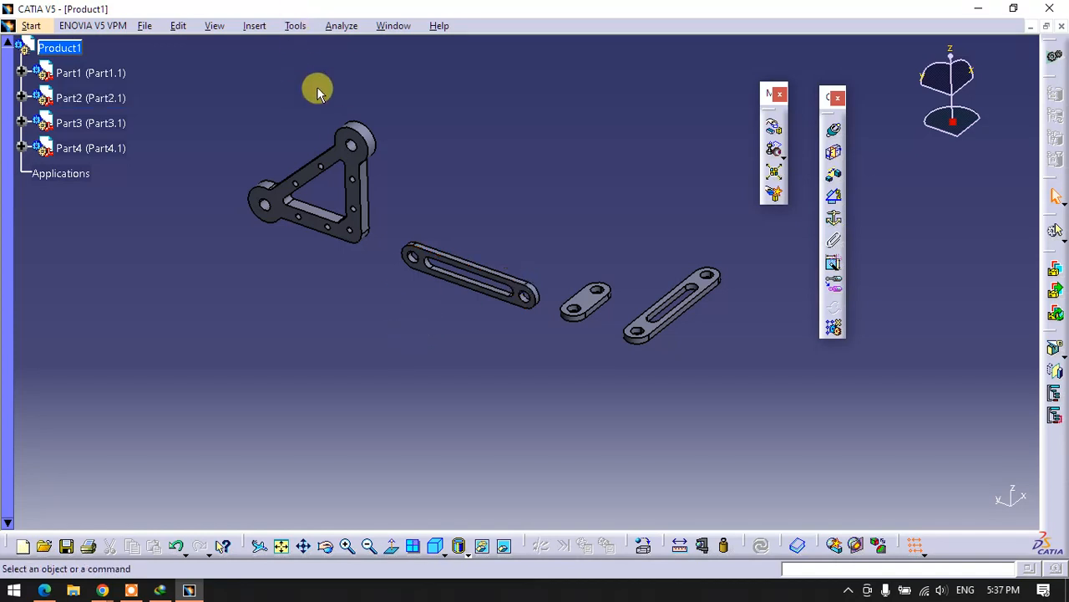
- Fix the triangular plate in place with a Fix Component constraint
middle_drag(359, 148, 434, 175)
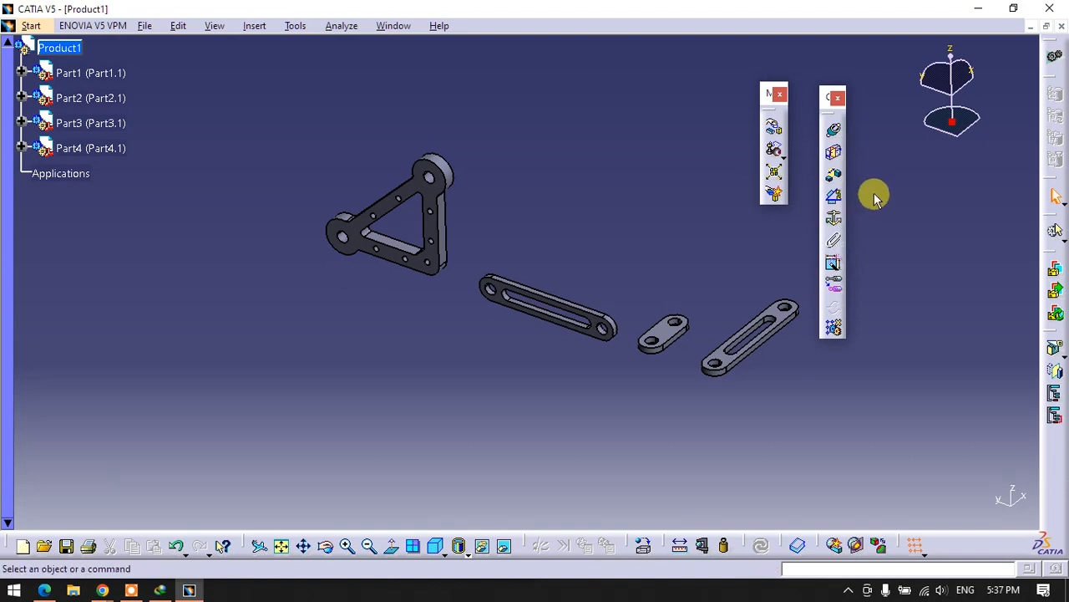
click(835, 219)
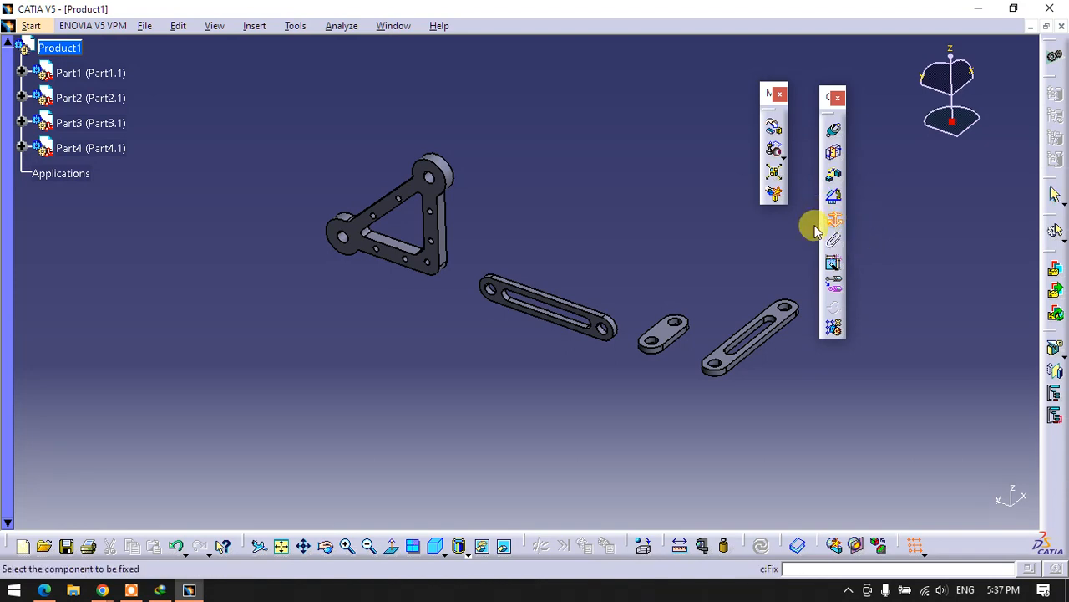
click(449, 276)
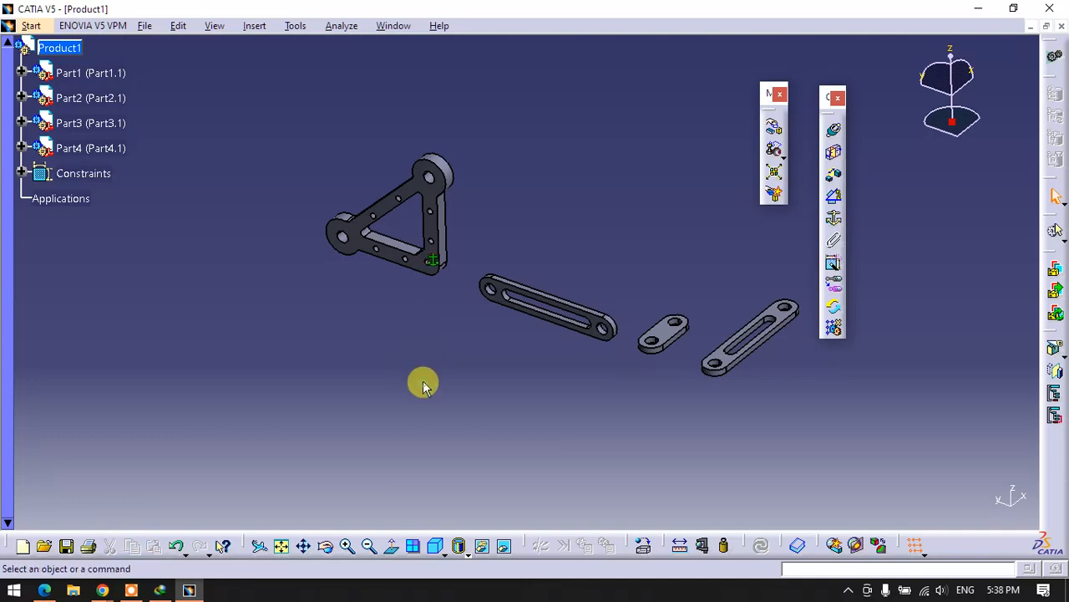
- Make the axis of the triangular plate's upper hole coincident with Part2's end hole nearest the short link, and update the assembly
middle_drag(452, 326, 513, 351)
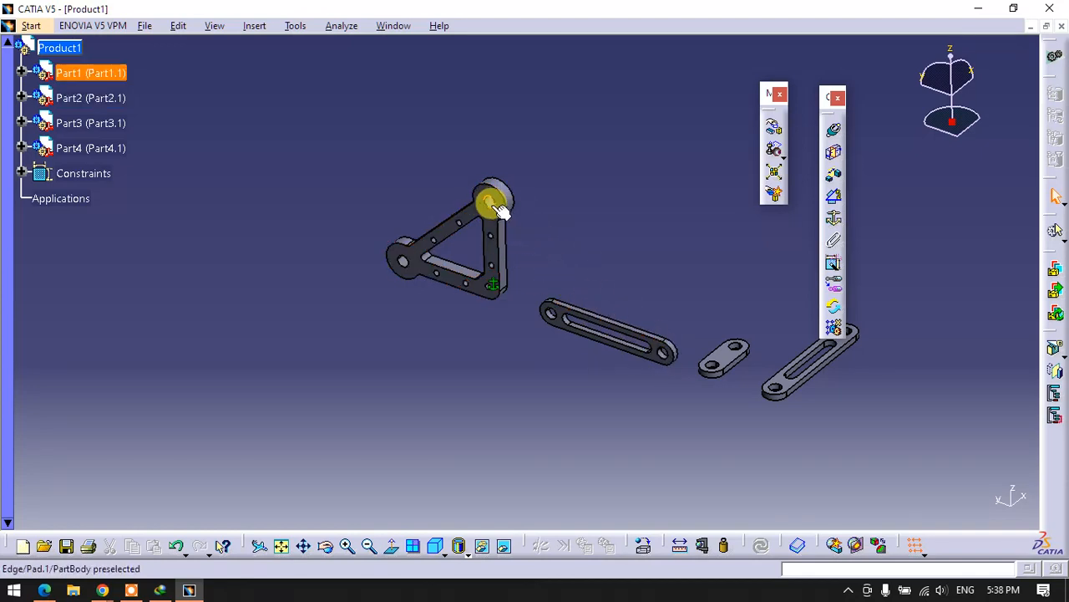
middle_drag(577, 232, 589, 162)
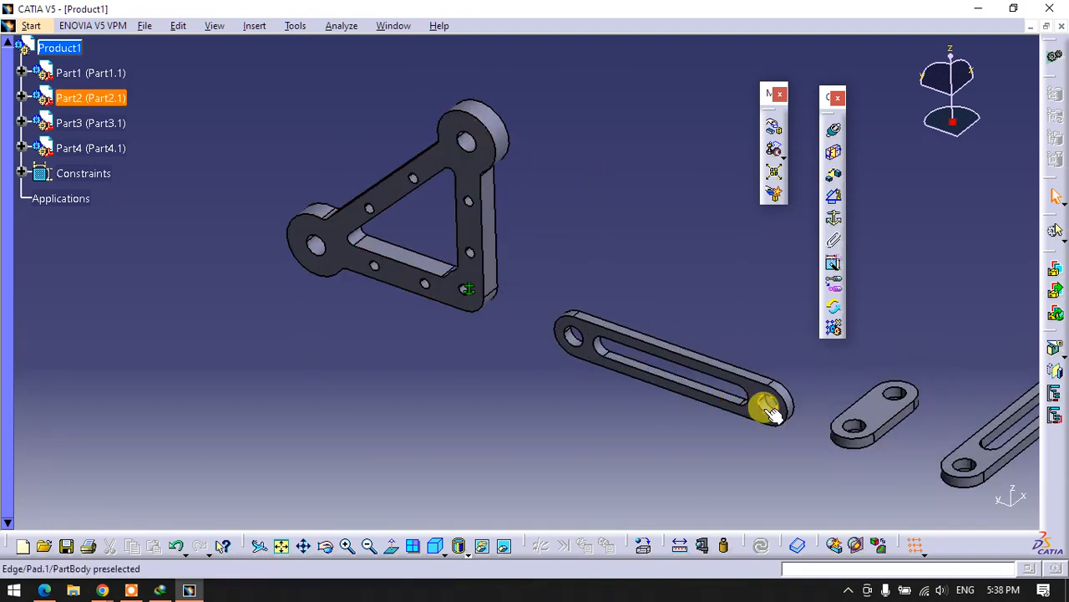
click(833, 129)
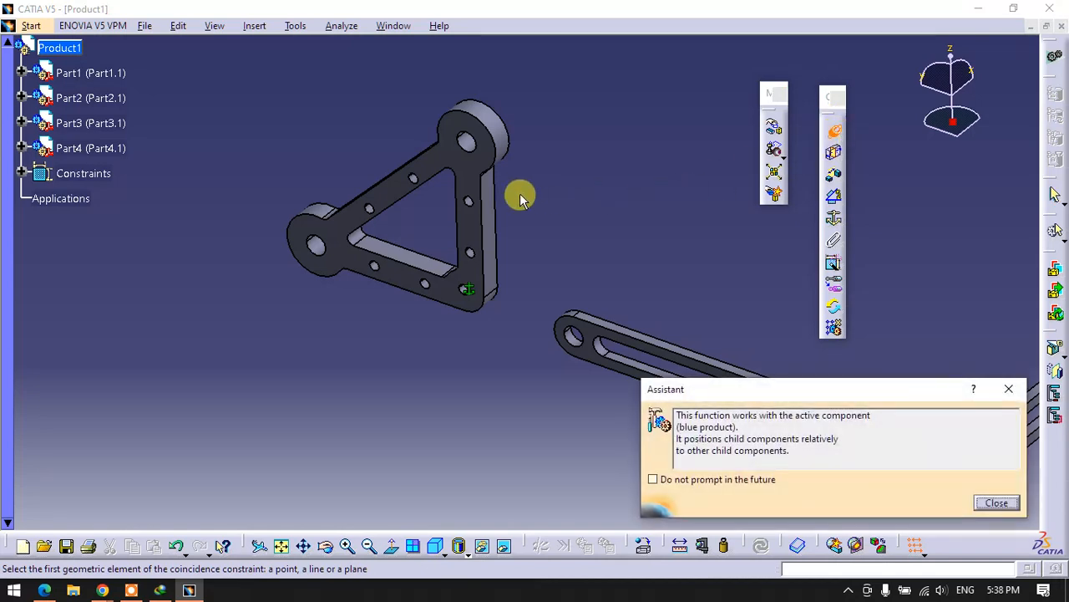
click(467, 146)
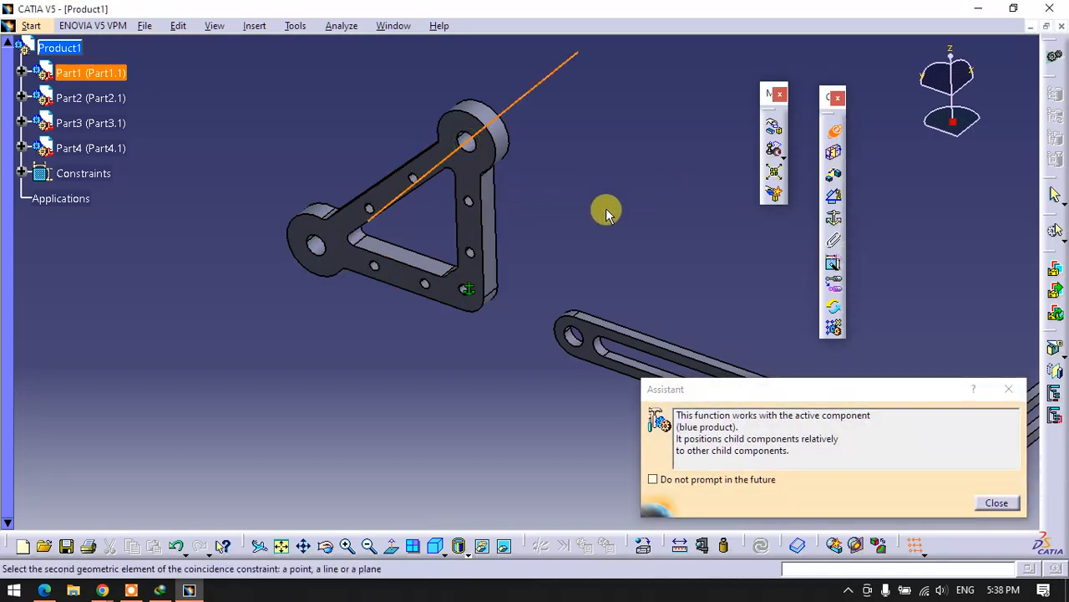
middle_drag(613, 201, 439, 60)
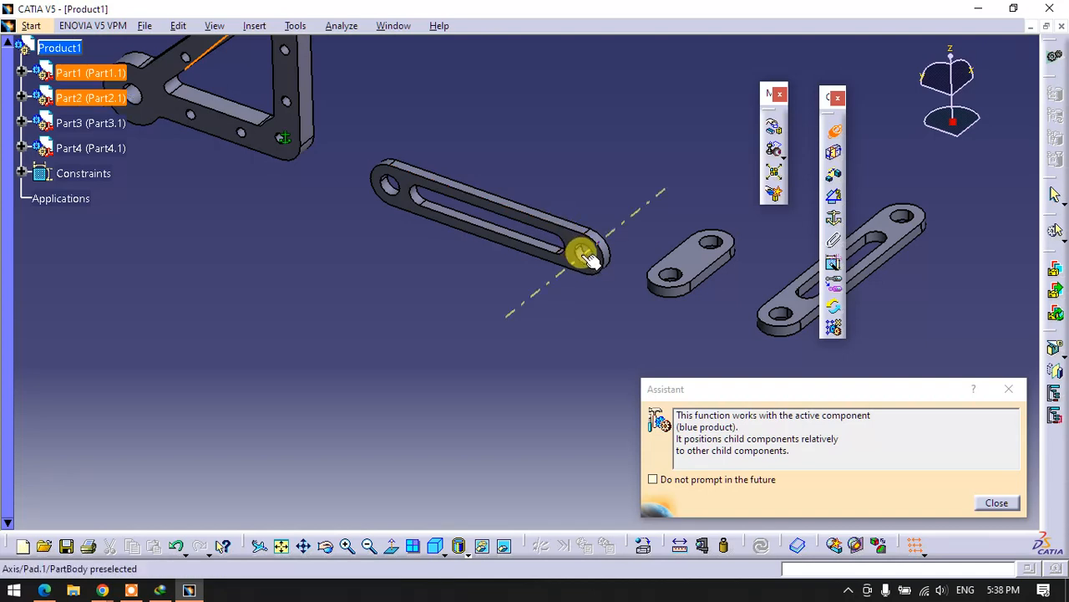
click(579, 248)
middle_drag(540, 308, 601, 358)
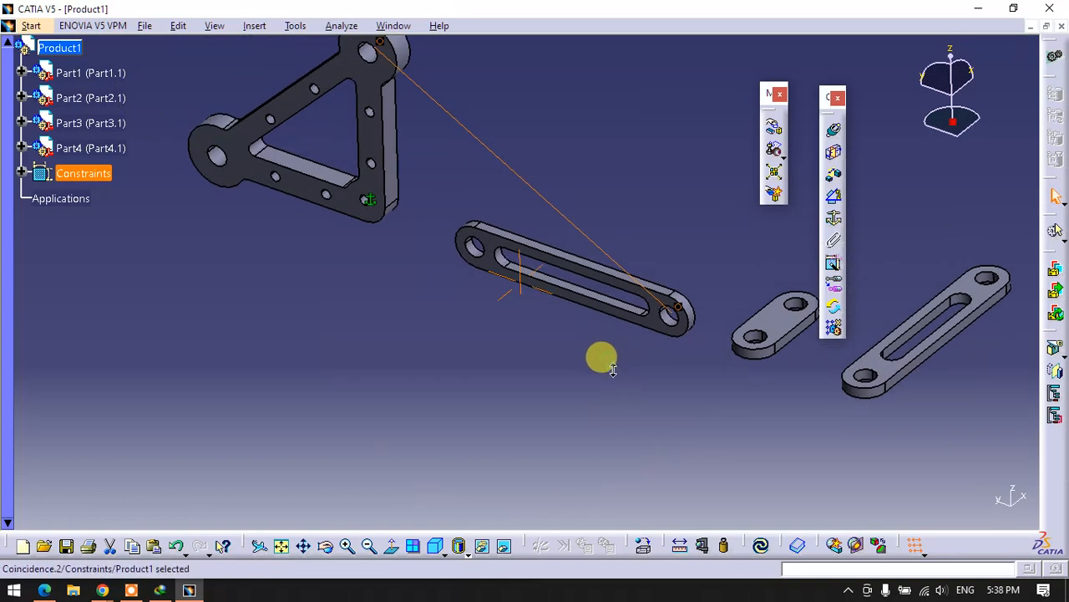
drag(656, 289, 577, 101)
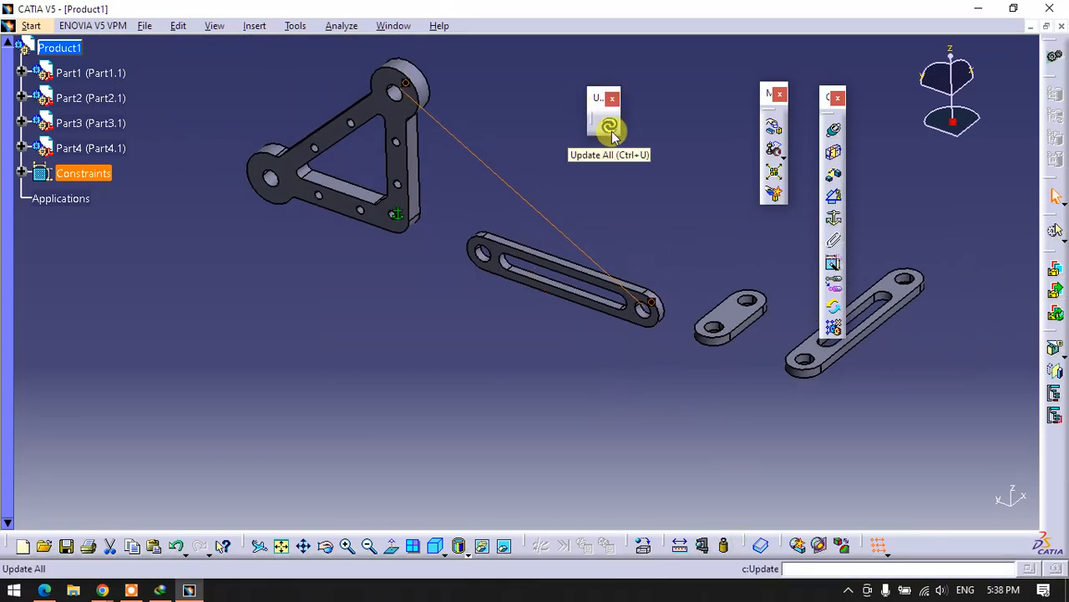
click(610, 128)
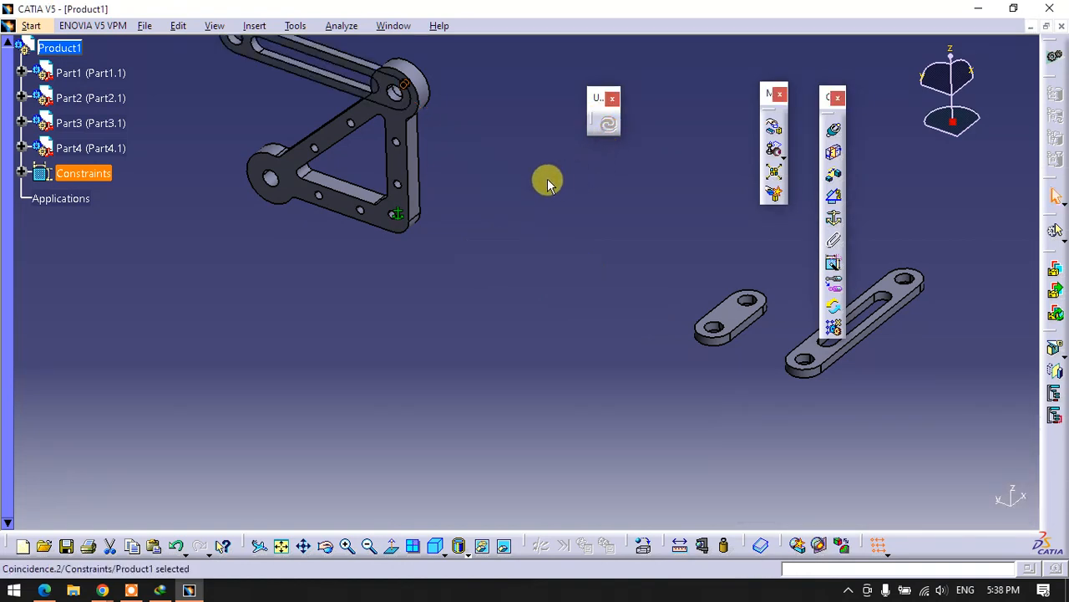
- Move Part2's slotted link clear of the triangular plate along the X axis with Manipulation
middle_drag(546, 179, 724, 270)
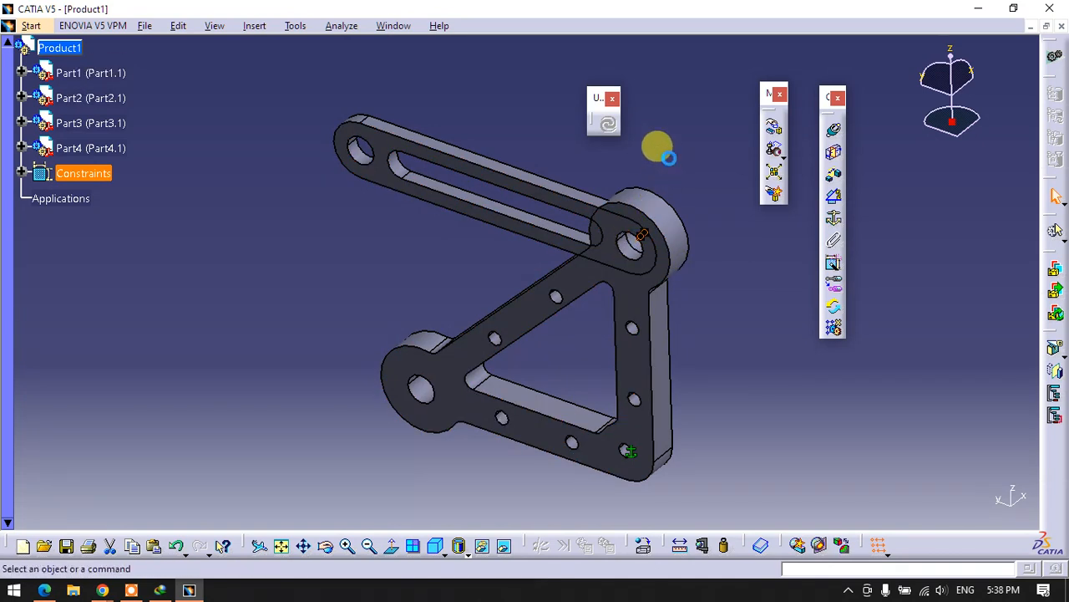
click(775, 130)
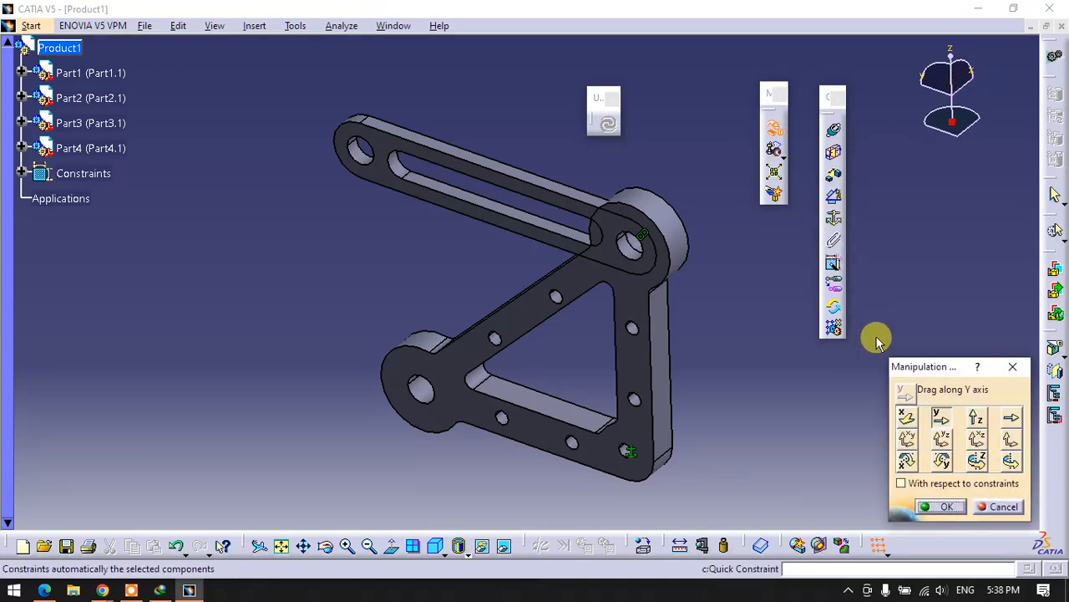
click(907, 417)
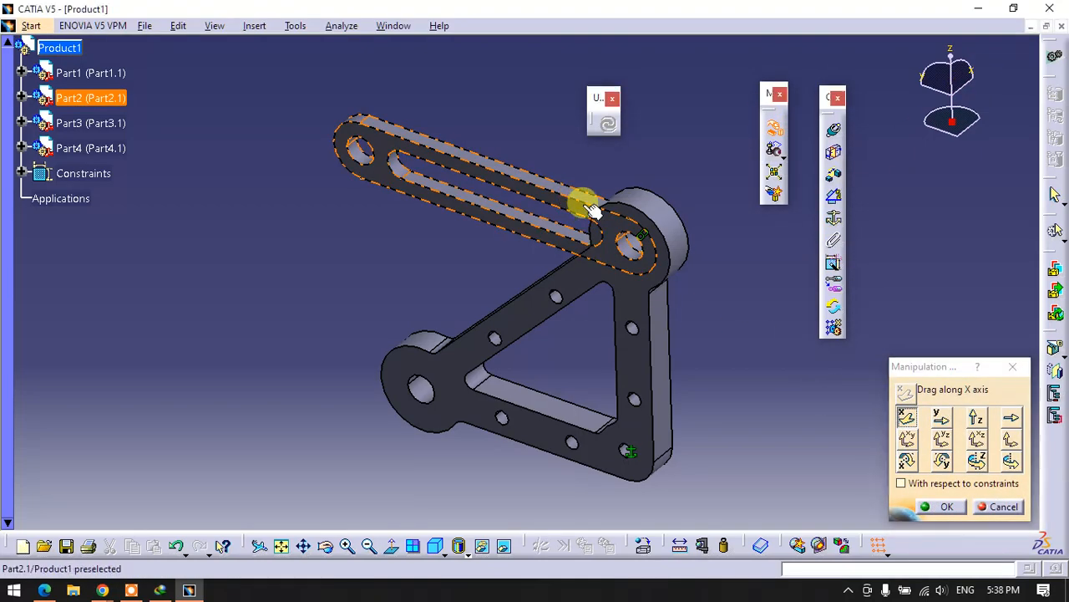
drag(579, 206, 509, 265)
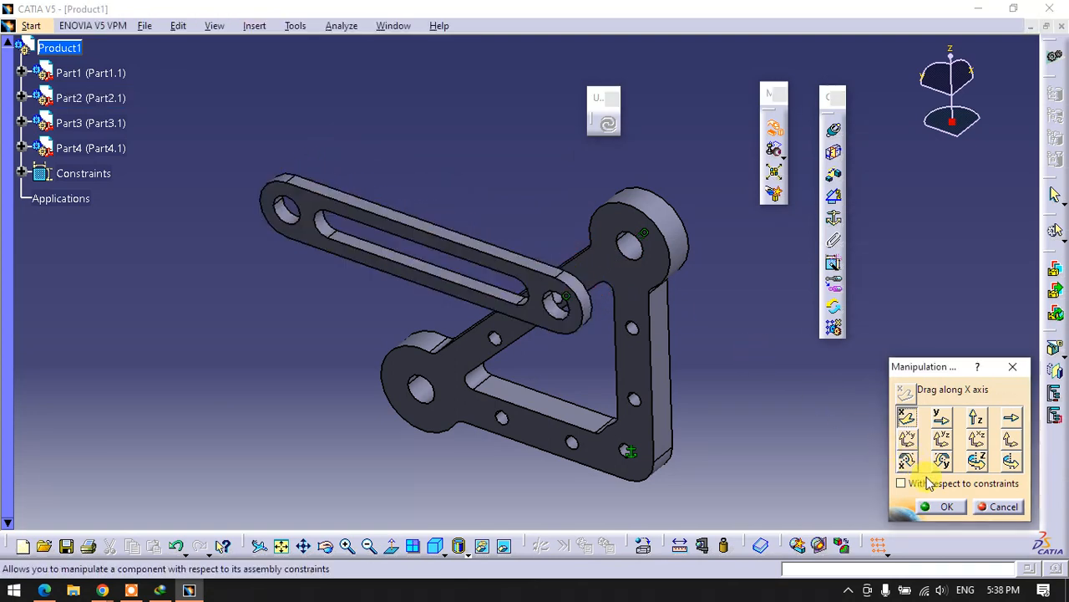
click(946, 506)
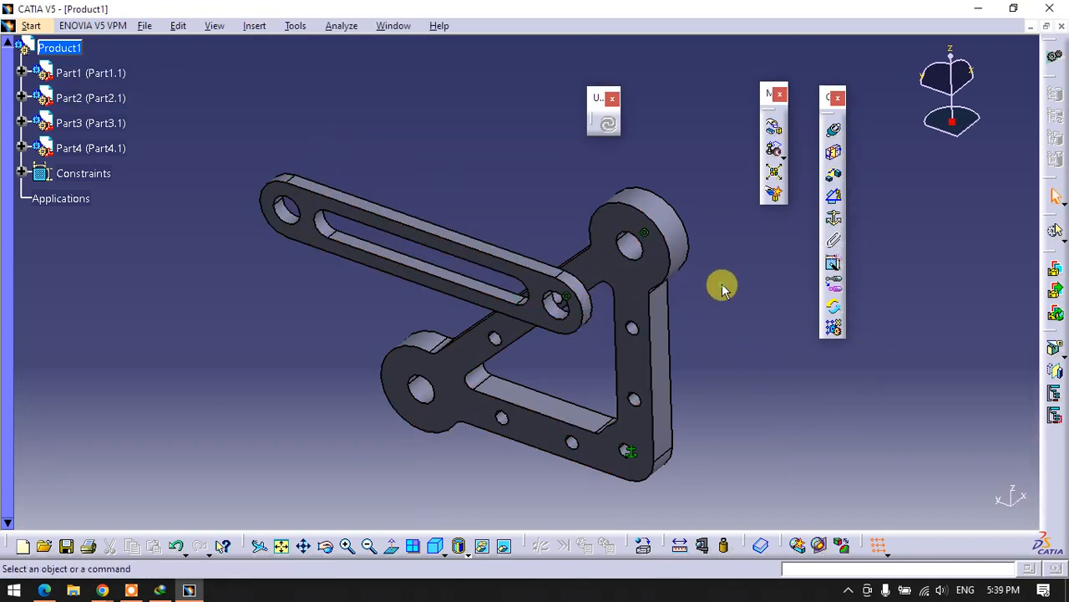
- Add a contact constraint between Part2's plate-side face and the triangular plate's facing surface, and update the assembly
click(835, 156)
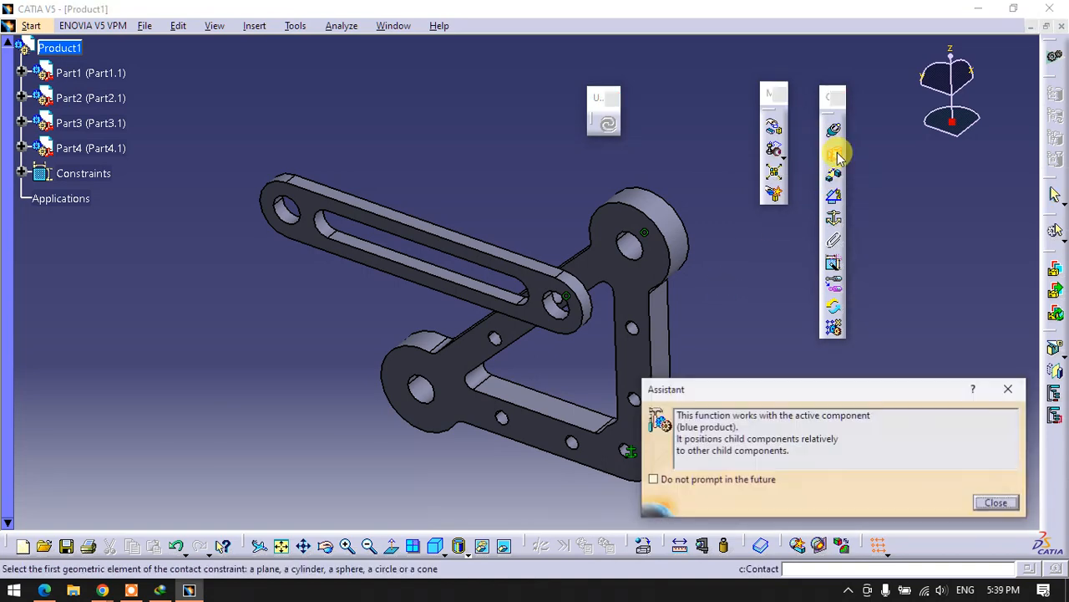
middle_drag(685, 195, 563, 296)
click(581, 278)
middle_drag(487, 292, 691, 244)
click(640, 251)
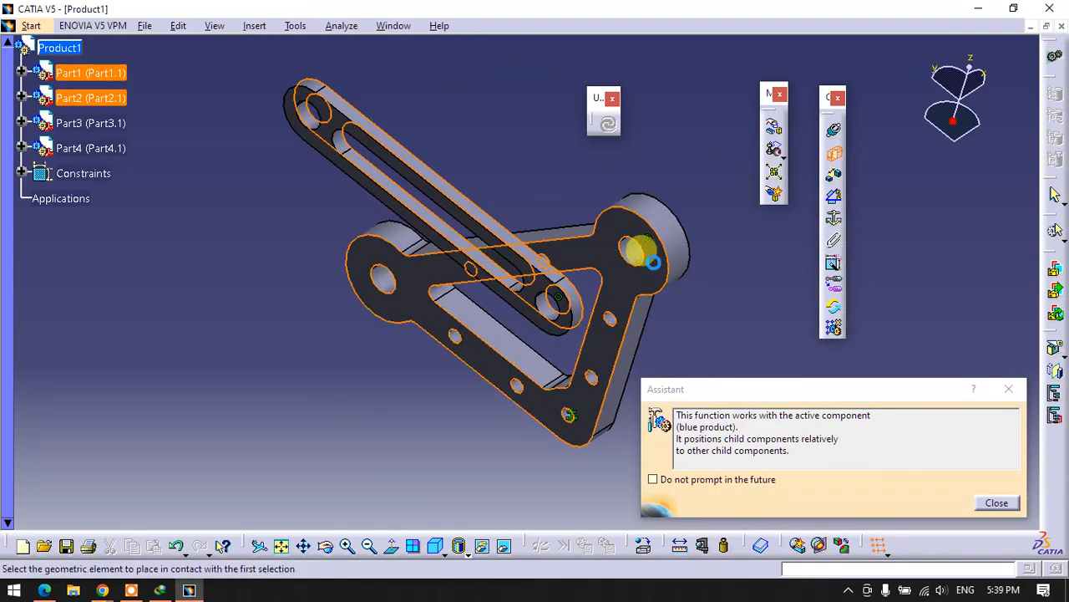
click(607, 126)
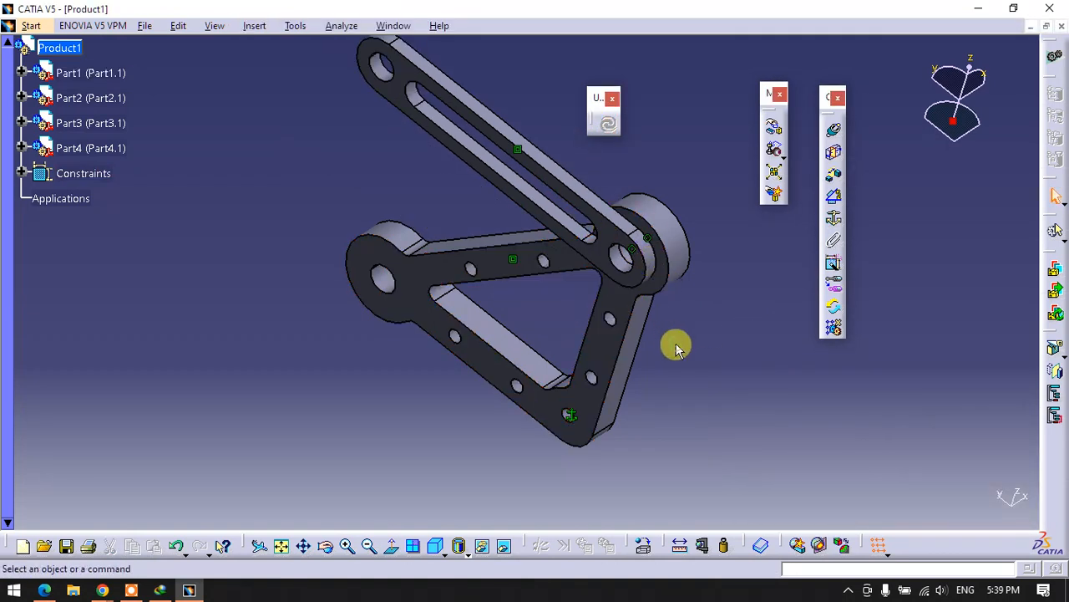
- Make the short link's lower hole axis coincident with the triangular plate's free large corner hole, and update the assembly
middle_drag(585, 363, 605, 308)
middle_drag(498, 318, 568, 220)
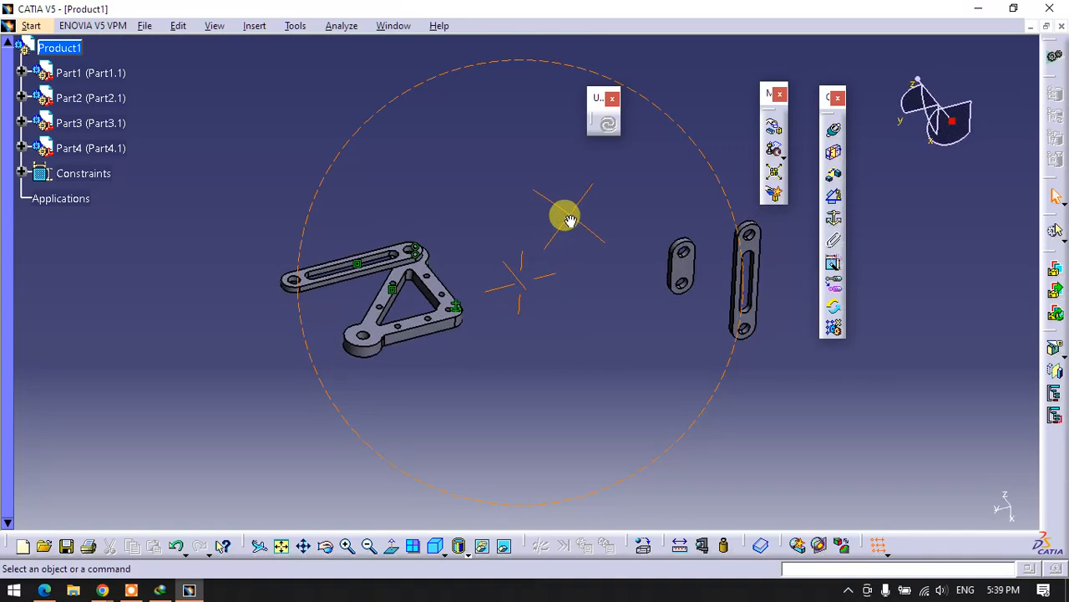
click(833, 130)
middle_drag(693, 261, 650, 269)
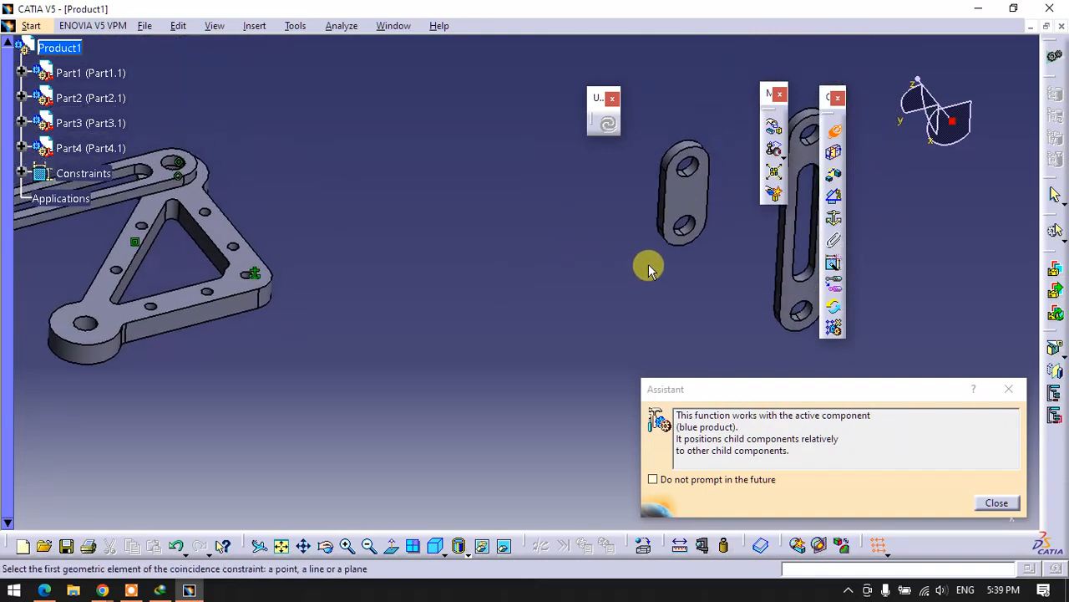
click(683, 227)
middle_drag(296, 310, 474, 278)
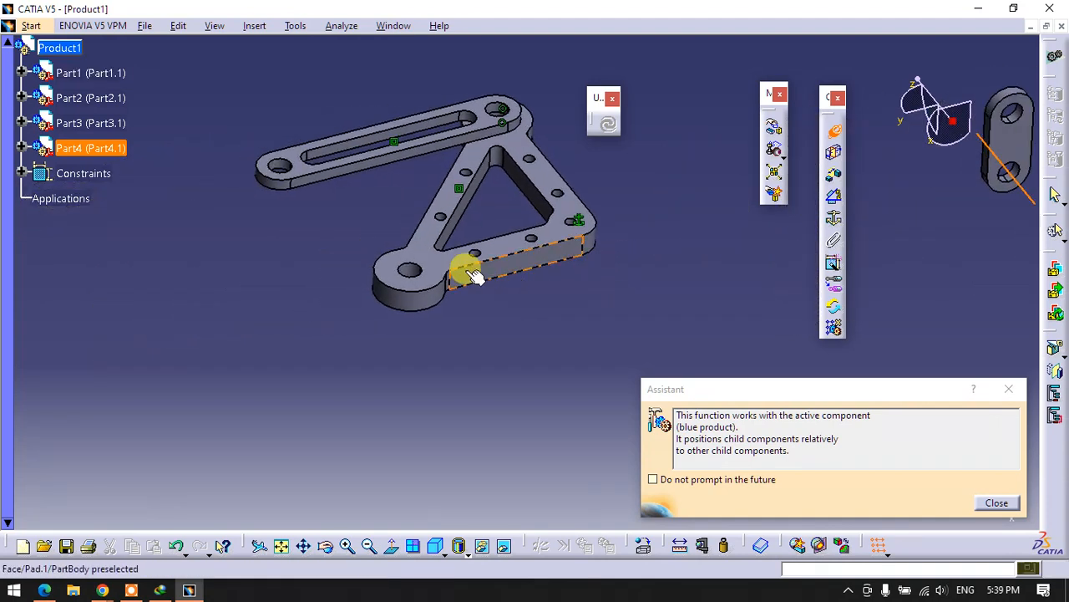
click(398, 259)
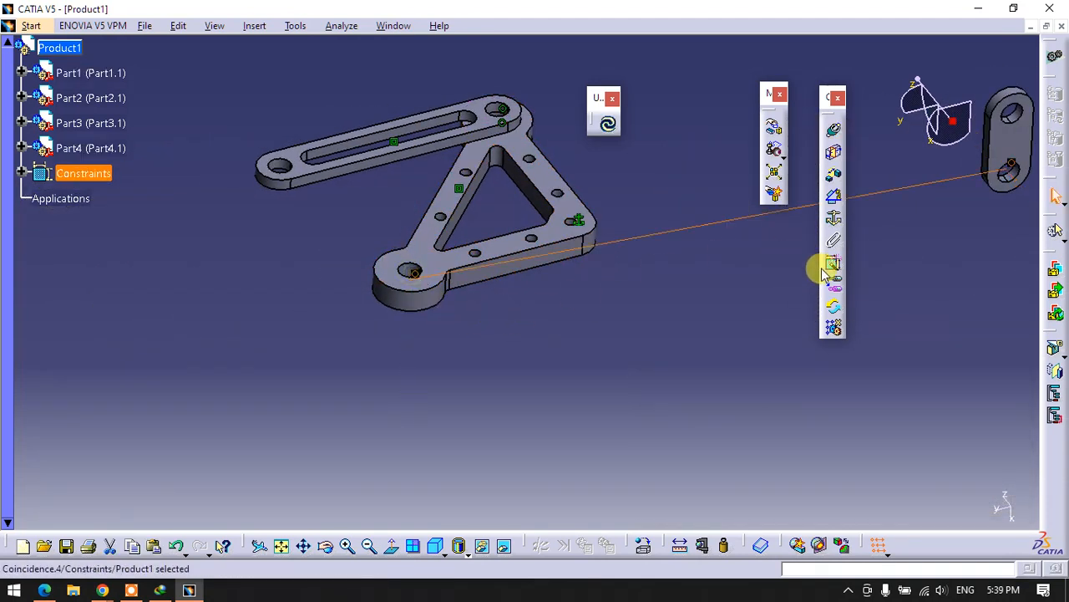
middle_drag(669, 306, 554, 320)
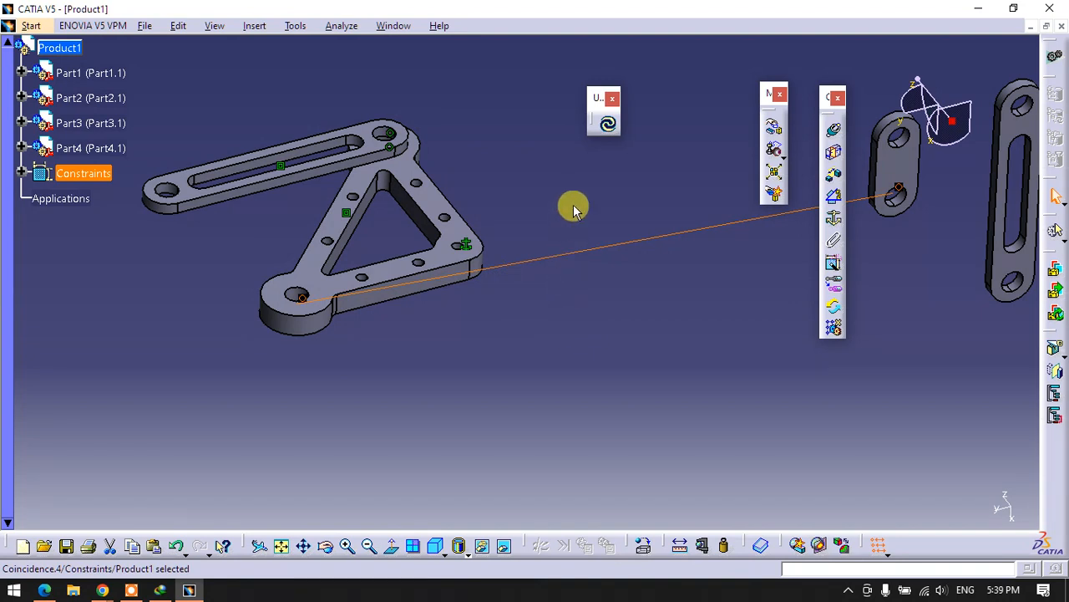
click(607, 124)
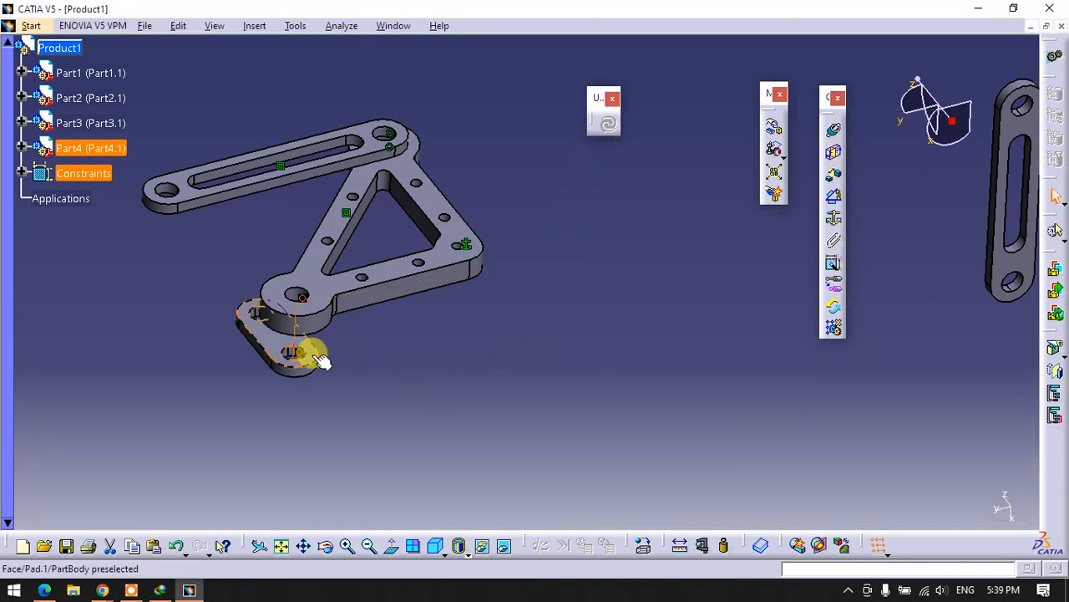
- Add a contact constraint between the short link's underside and the upper face of the triangular plate's corner boss, and update the assembly
middle_drag(351, 375, 524, 298)
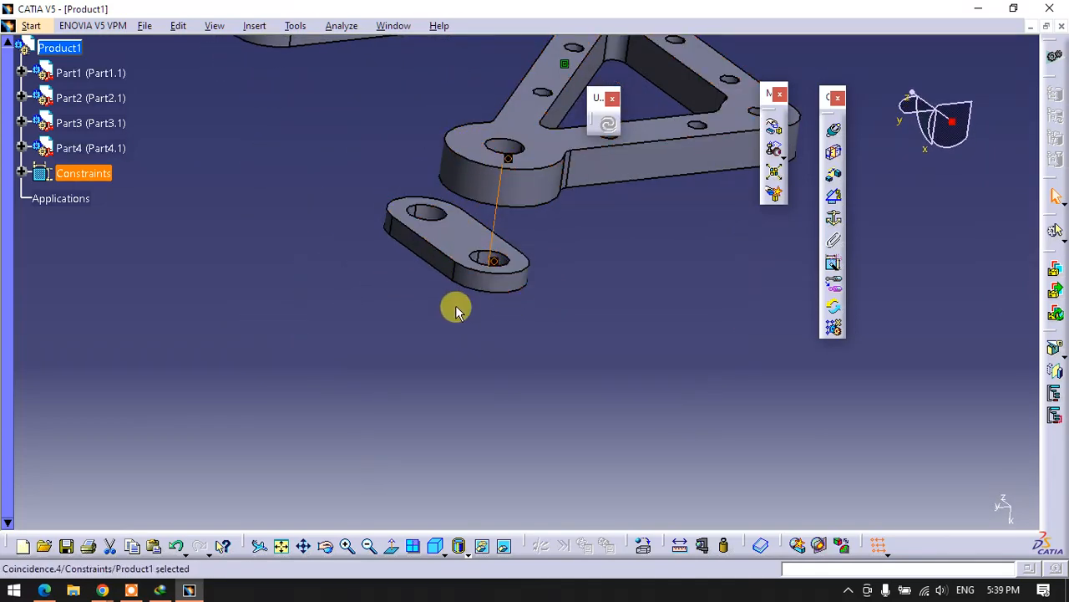
middle_drag(457, 308, 515, 150)
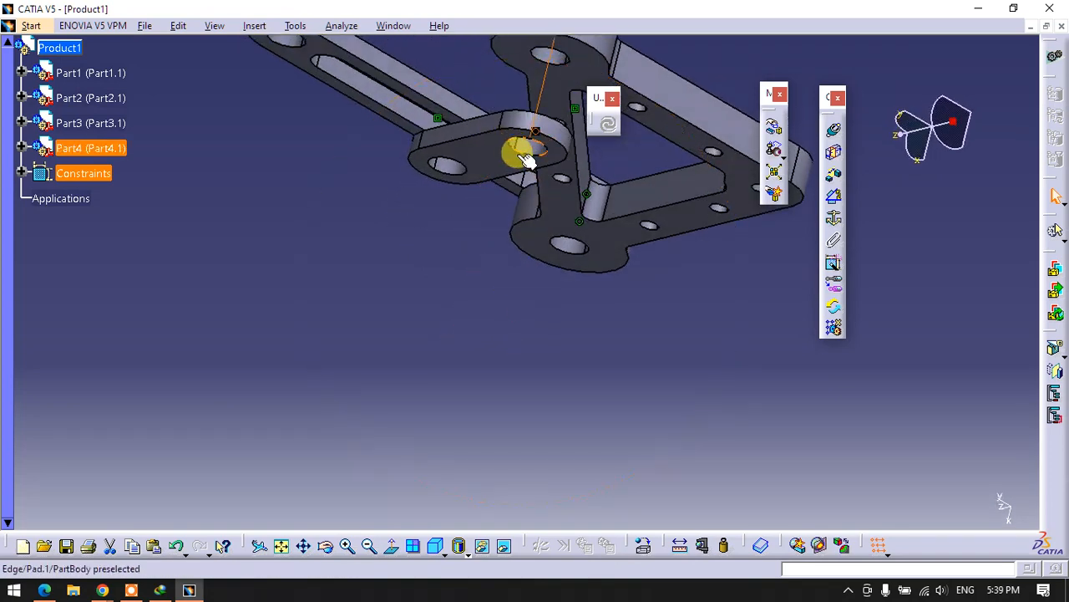
click(494, 278)
click(832, 154)
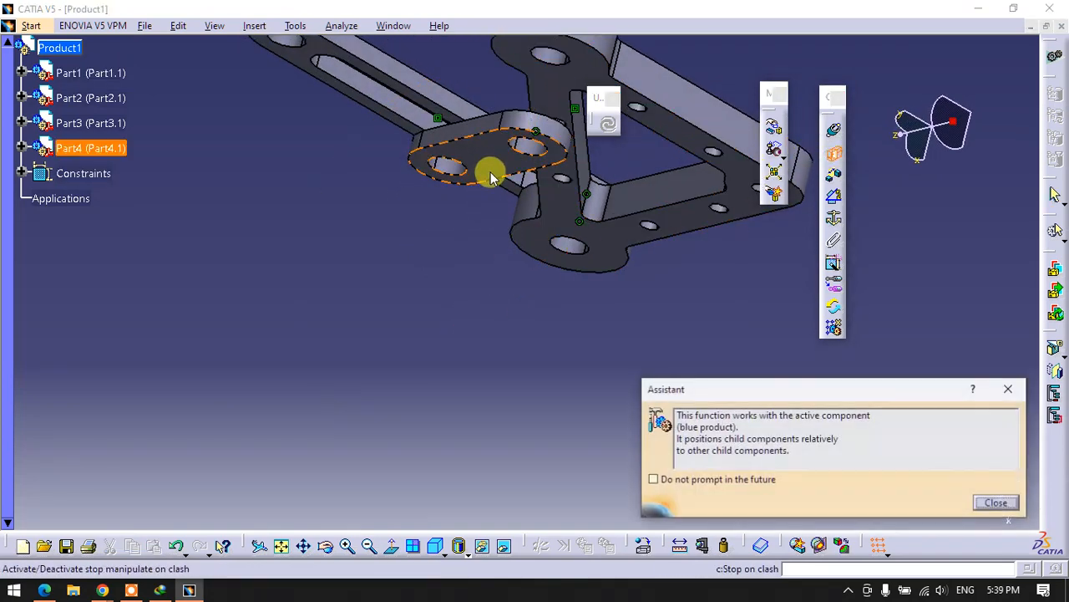
click(500, 165)
middle_drag(530, 215, 529, 437)
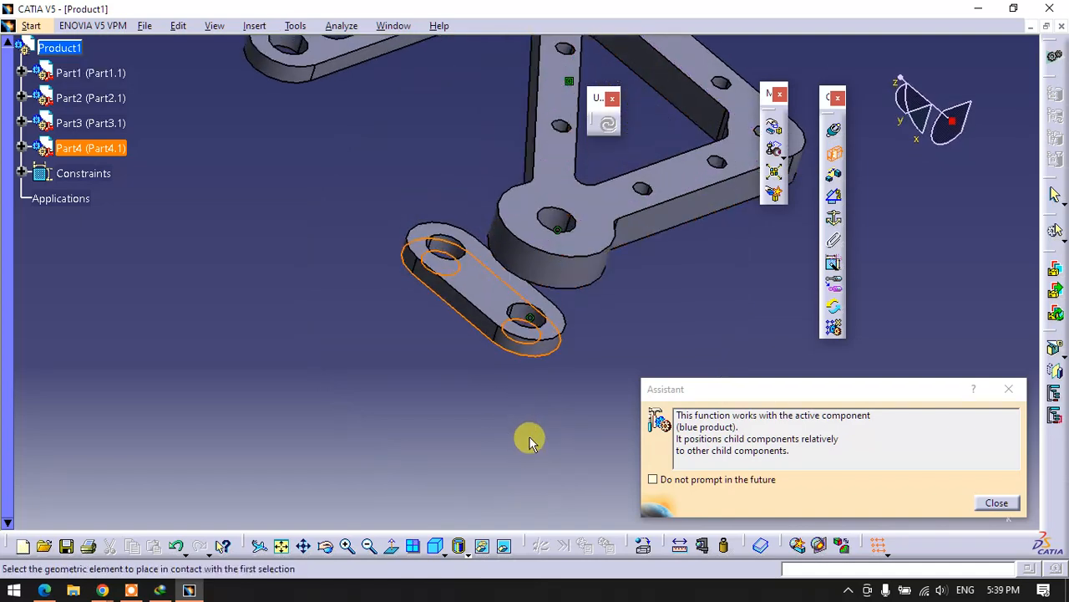
click(531, 227)
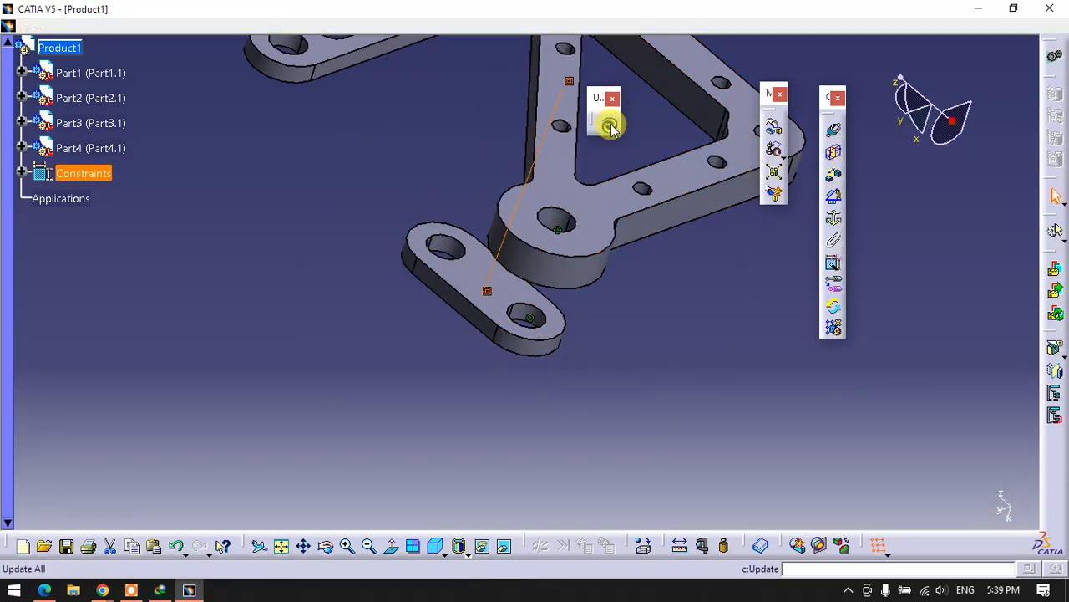
click(609, 124)
- Make the axis of Part3's upper end hole coincident with the free end hole of Part2's slotted link
middle_drag(591, 317, 346, 275)
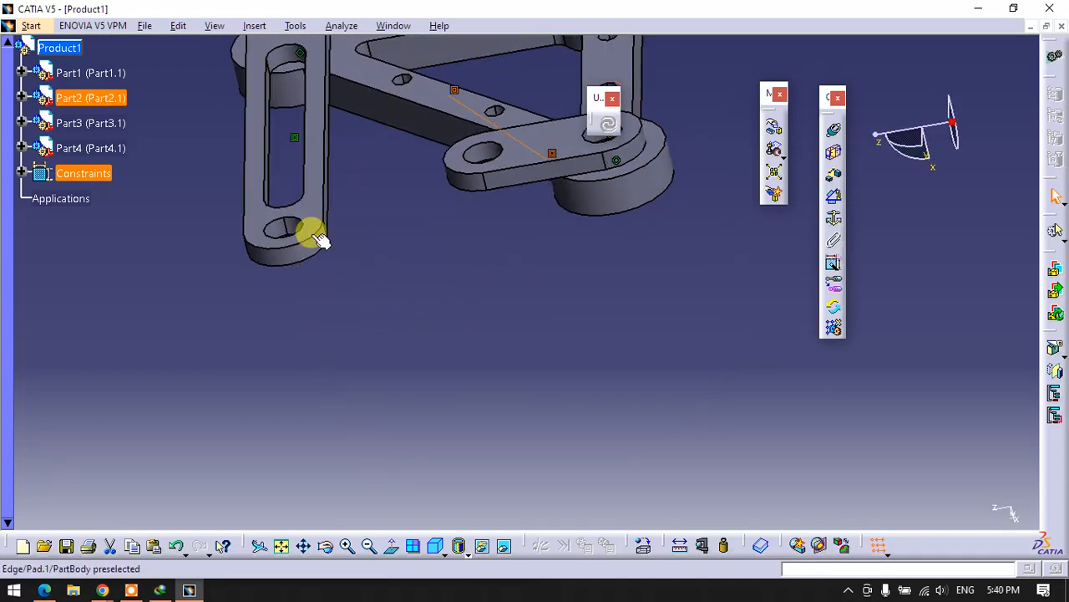
middle_drag(601, 276, 295, 407)
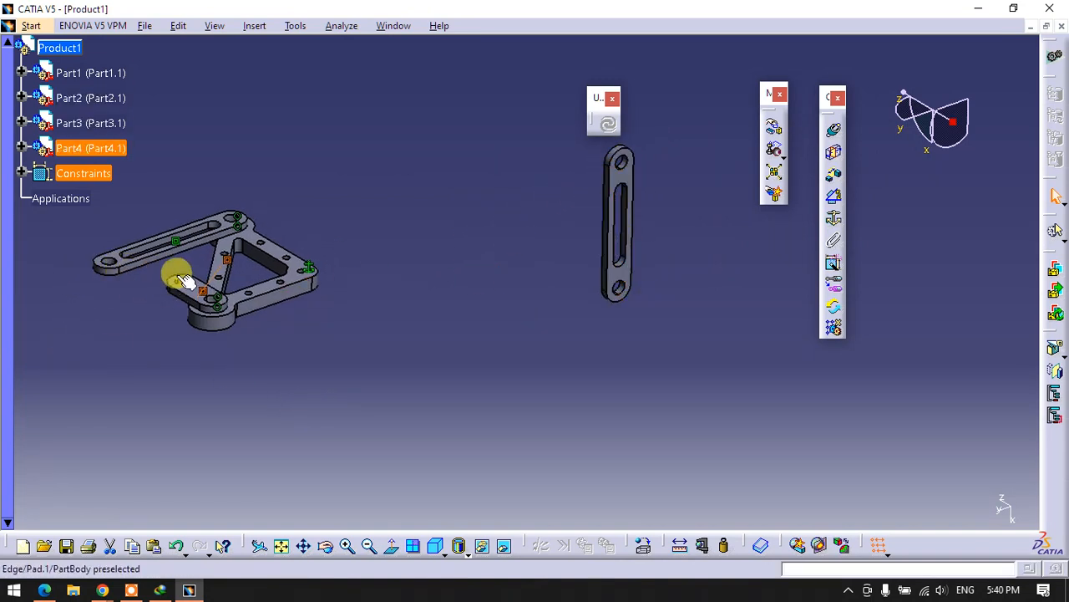
click(593, 318)
click(836, 135)
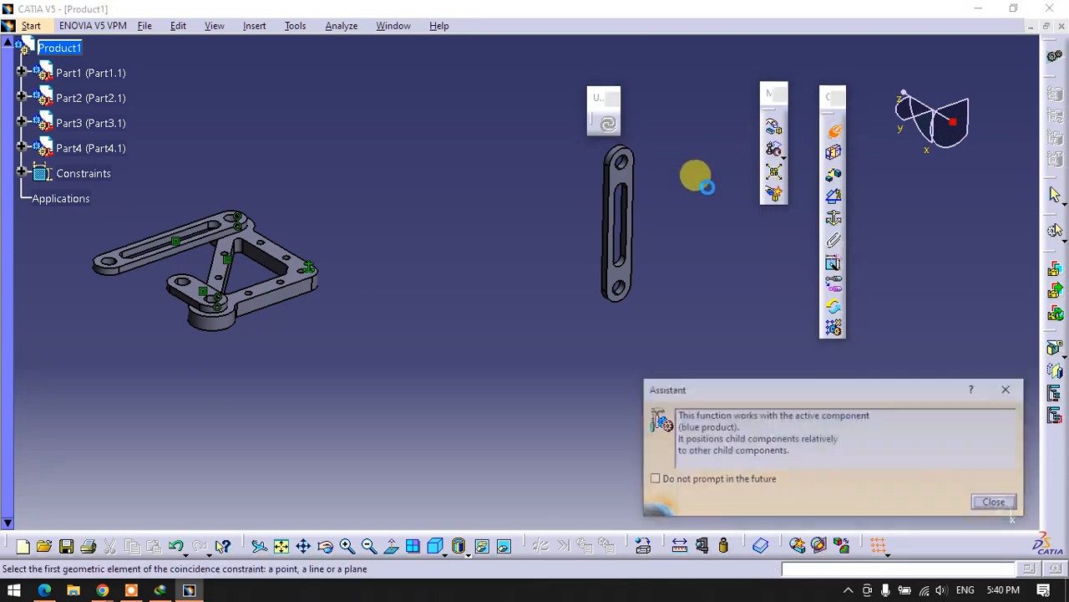
middle_drag(694, 178, 674, 164)
click(707, 182)
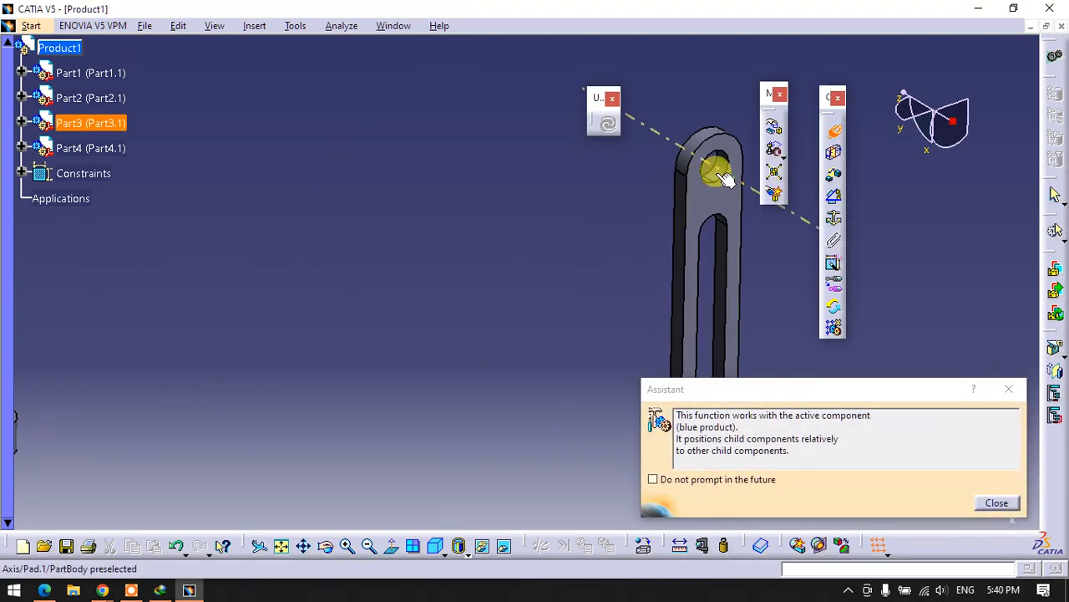
middle_drag(484, 239, 471, 319)
middle_drag(287, 336, 733, 231)
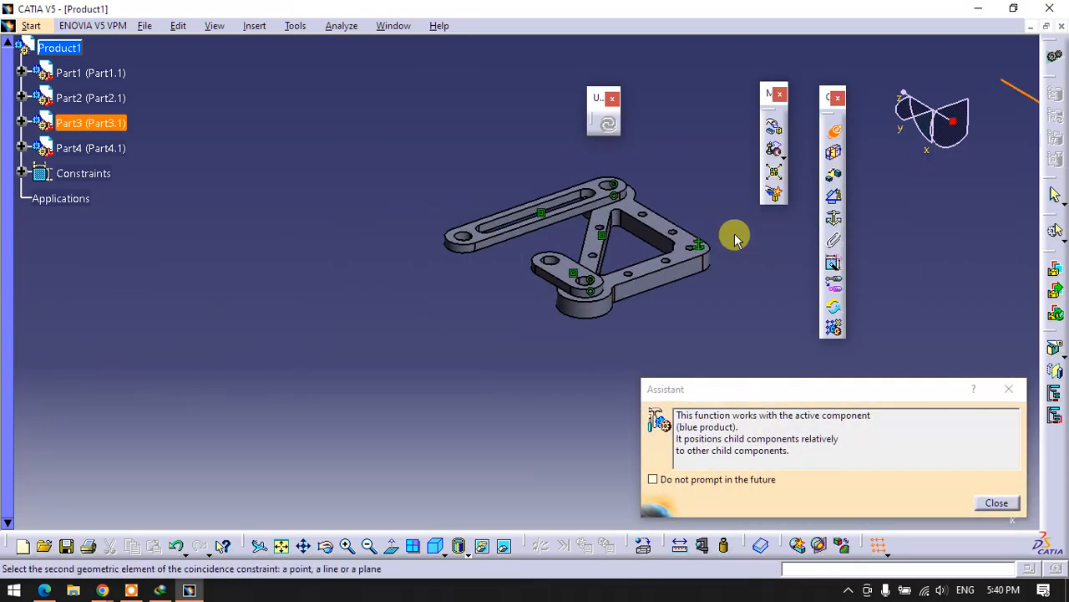
middle_drag(396, 253, 366, 159)
click(366, 158)
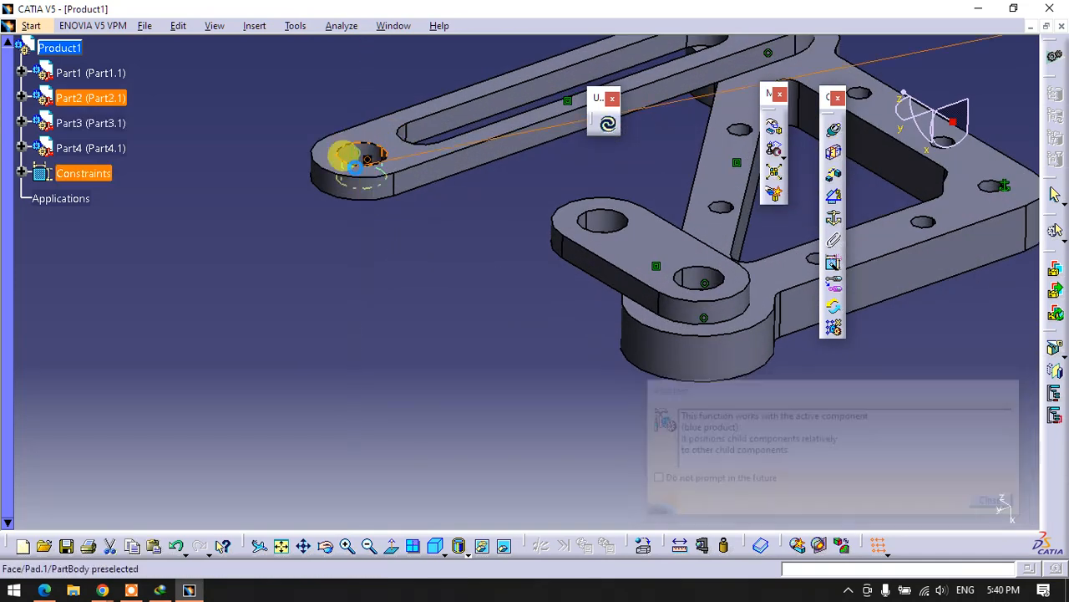
- Make the axis of Part3's lower end hole coincident with the short link's free hole, and update the assembly
middle_drag(359, 291, 381, 426)
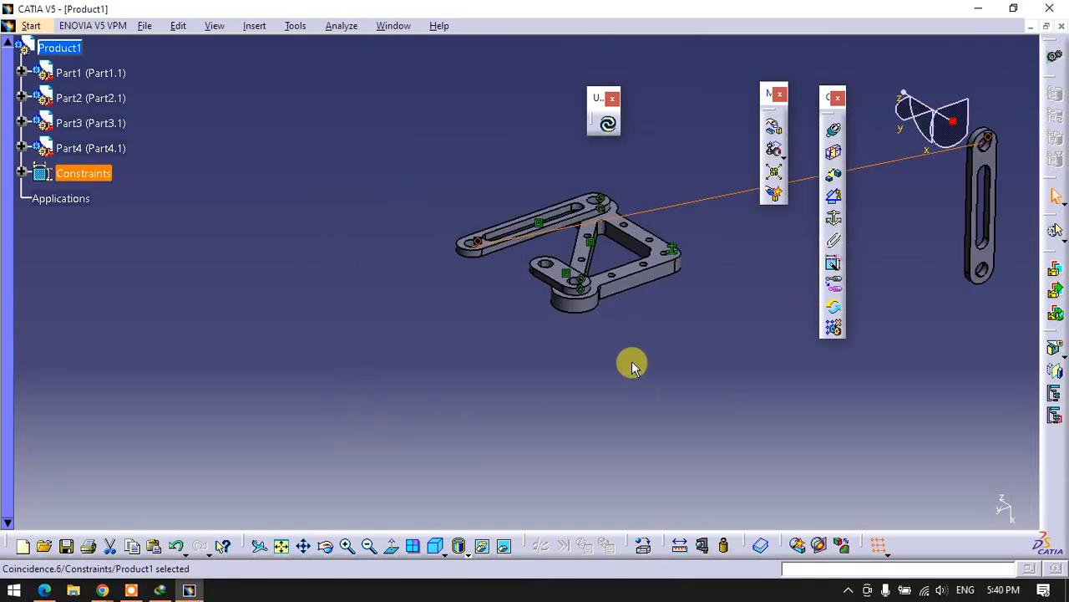
middle_drag(632, 365, 291, 389)
click(836, 132)
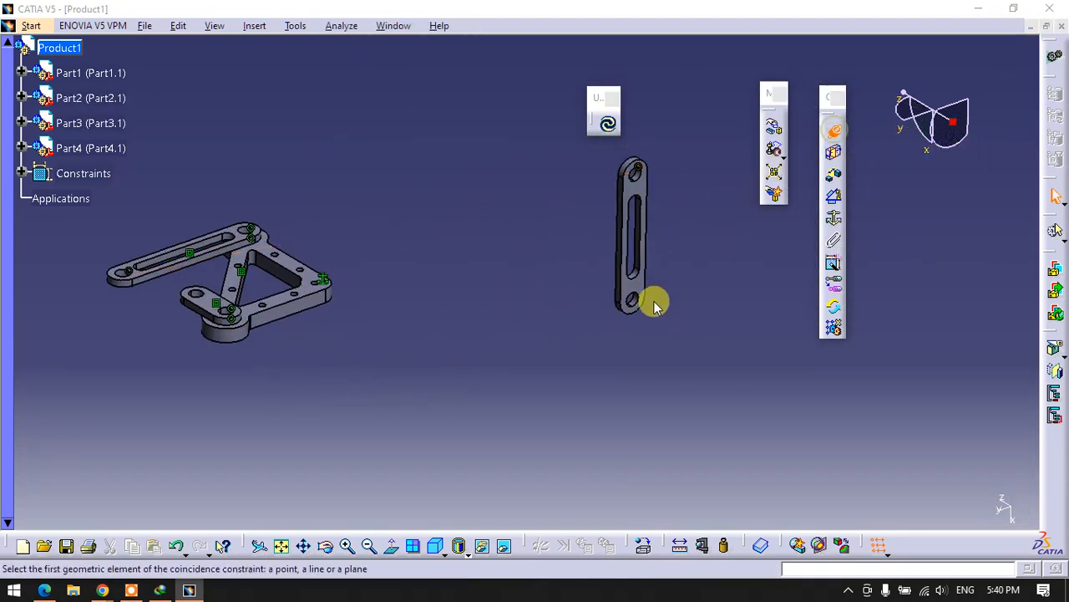
middle_drag(651, 299, 792, 335)
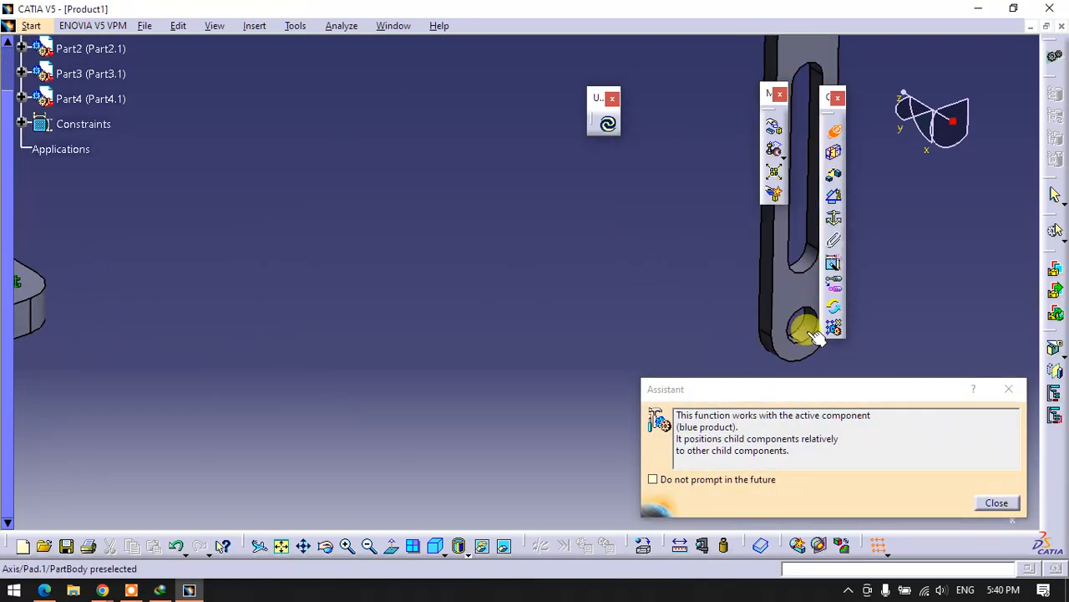
click(798, 330)
middle_drag(497, 260, 525, 346)
middle_drag(267, 351, 614, 162)
click(490, 204)
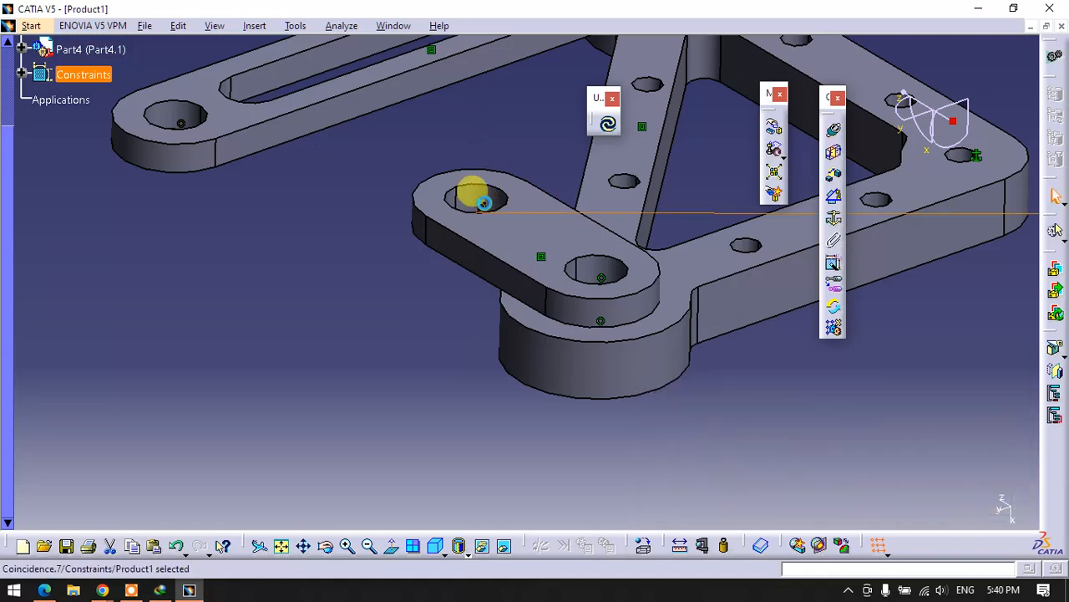
click(607, 127)
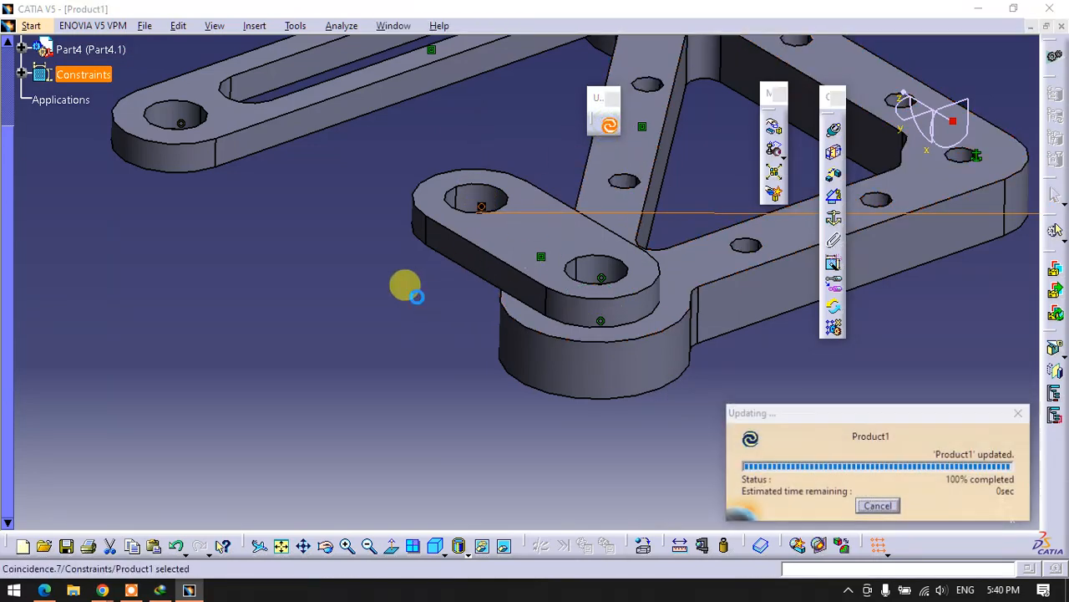
- Add a contact constraint between the short link's outer face and the facing side of Part3's slotted link, and update the assembly
middle_drag(421, 250, 685, 379)
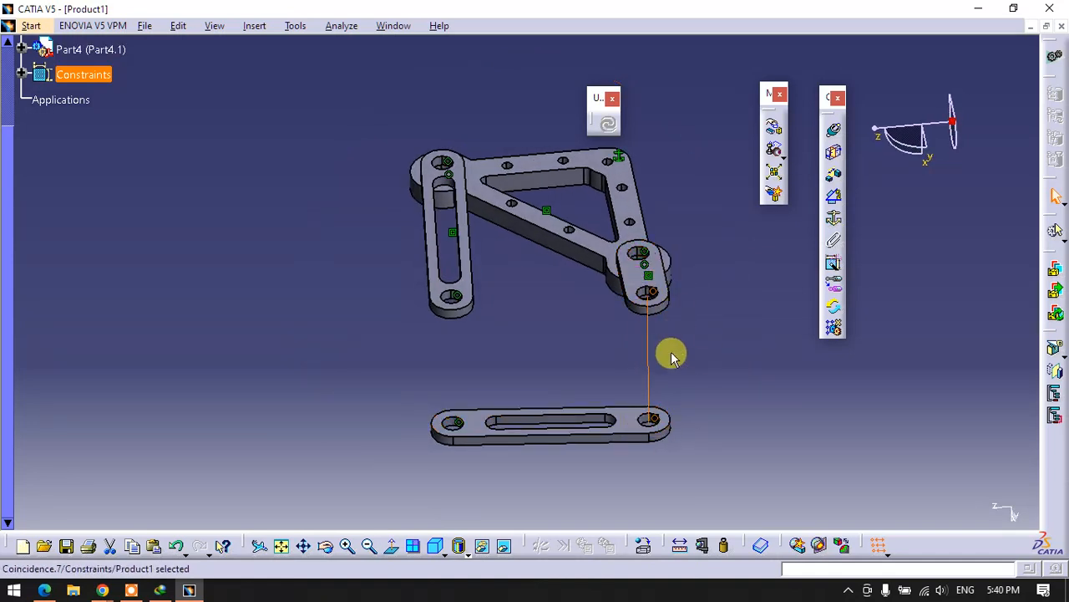
click(747, 280)
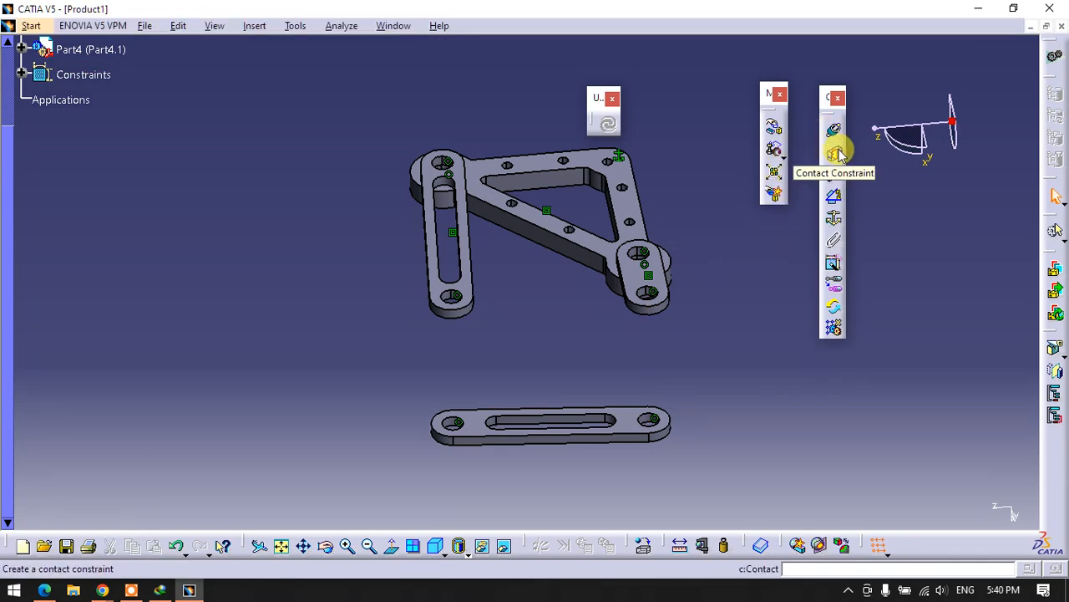
click(835, 153)
click(641, 269)
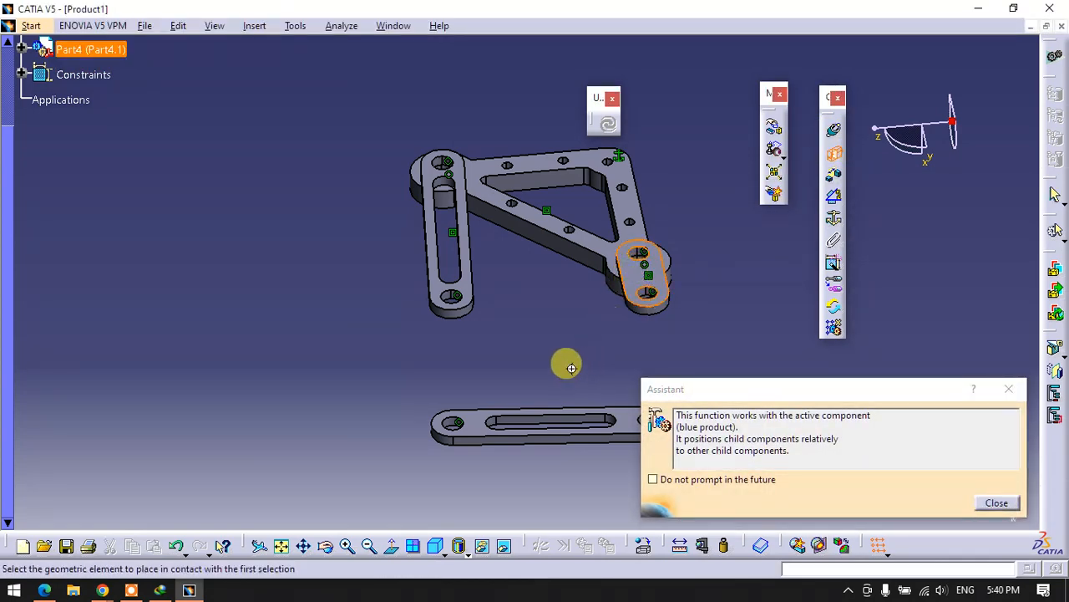
middle_drag(565, 360, 547, 219)
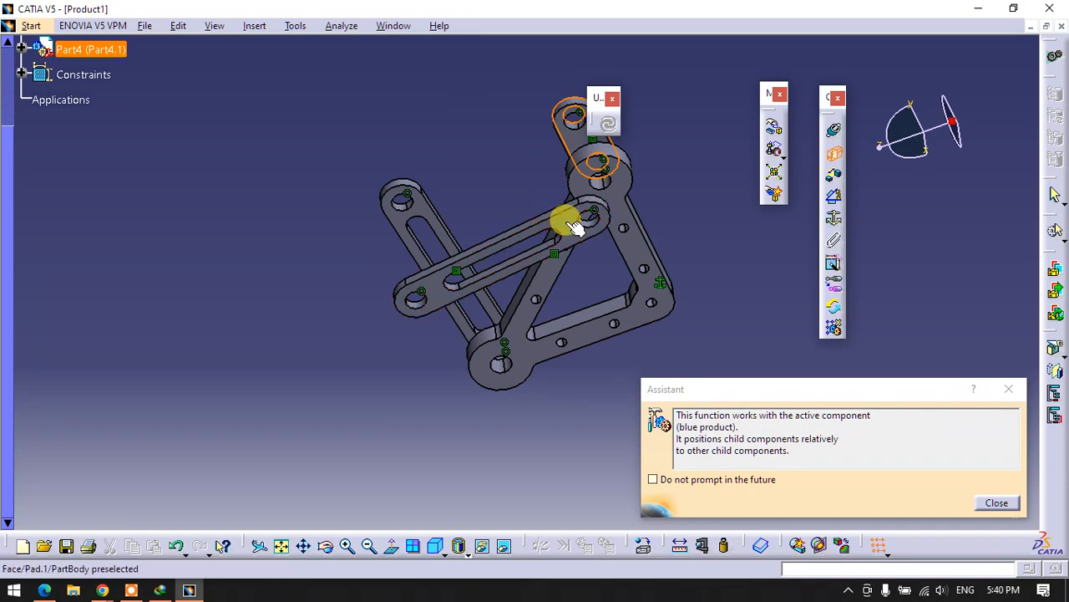
click(566, 222)
click(607, 122)
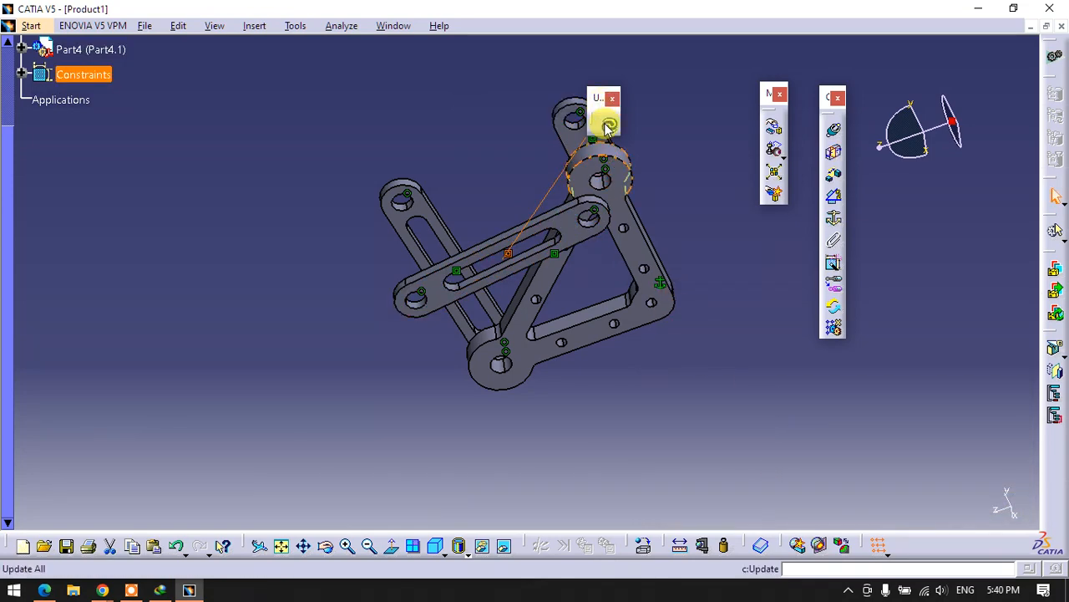
- Start manipulating components with respect to constraints and try rotating the short link around the X axis
middle_drag(518, 204, 763, 423)
mouse_move(411, 345)
middle_down()
mouse_move(557, 401)
mouse_move(516, 327)
mouse_move(432, 358)
mouse_move(524, 390)
mouse_move(453, 334)
mouse_move(393, 346)
middle_up()
scroll(269, 355, up, 3)
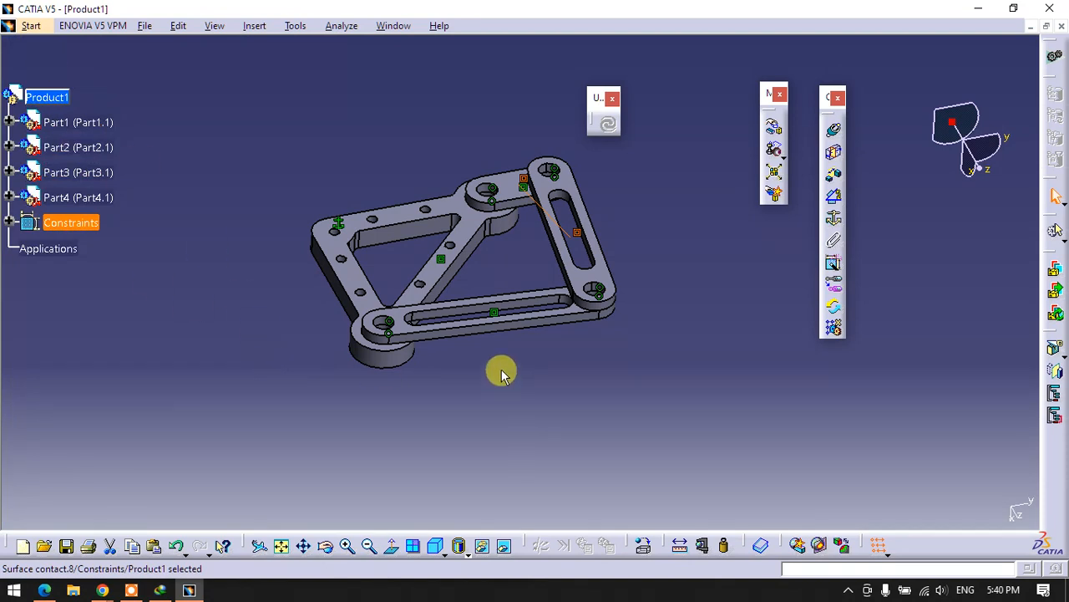
click(539, 349)
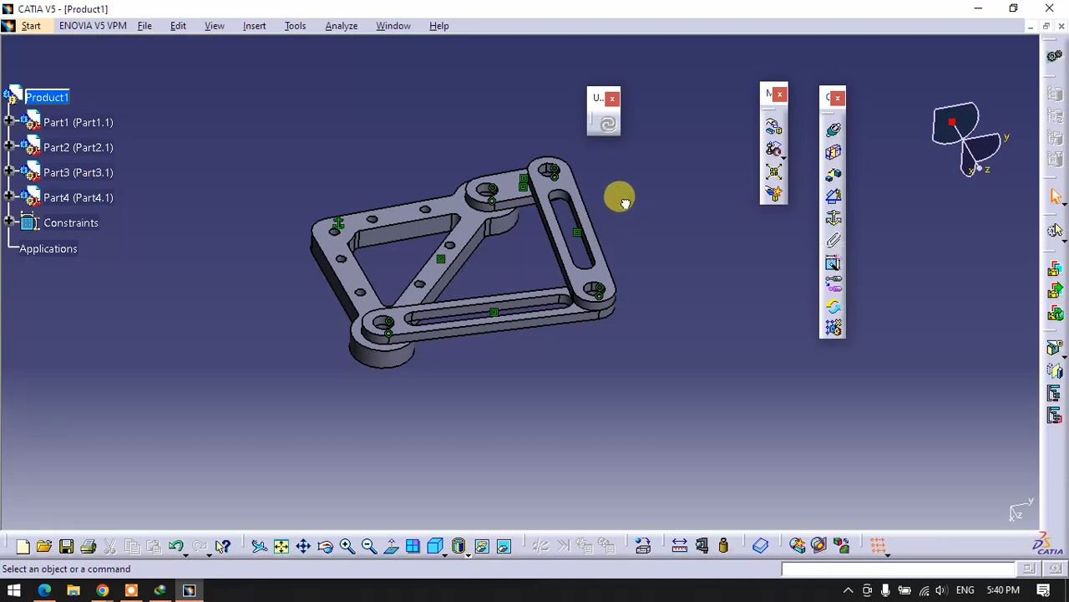
click(776, 132)
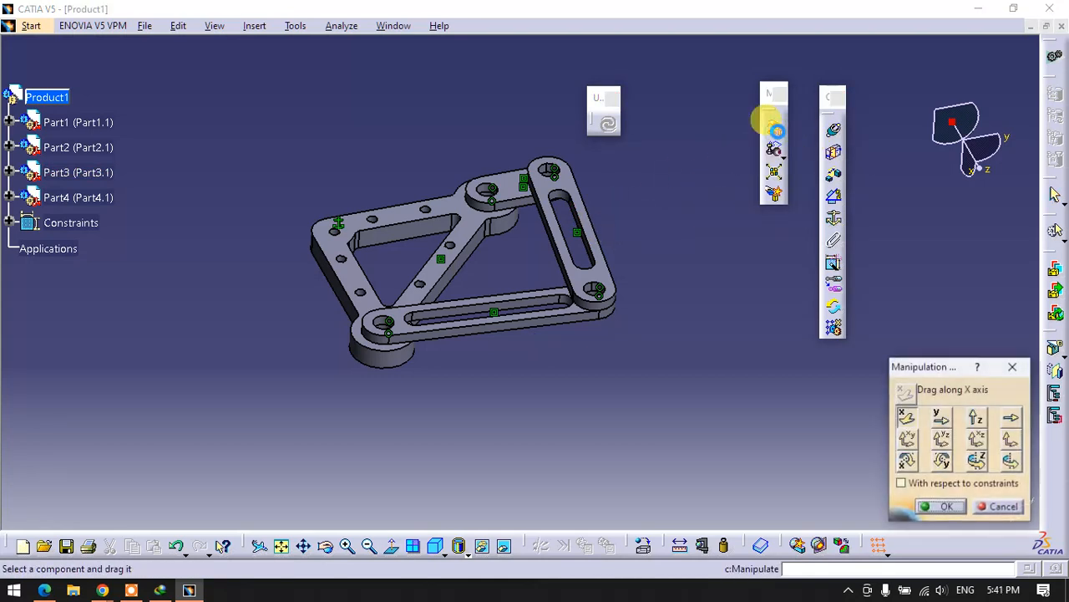
drag(929, 368, 664, 84)
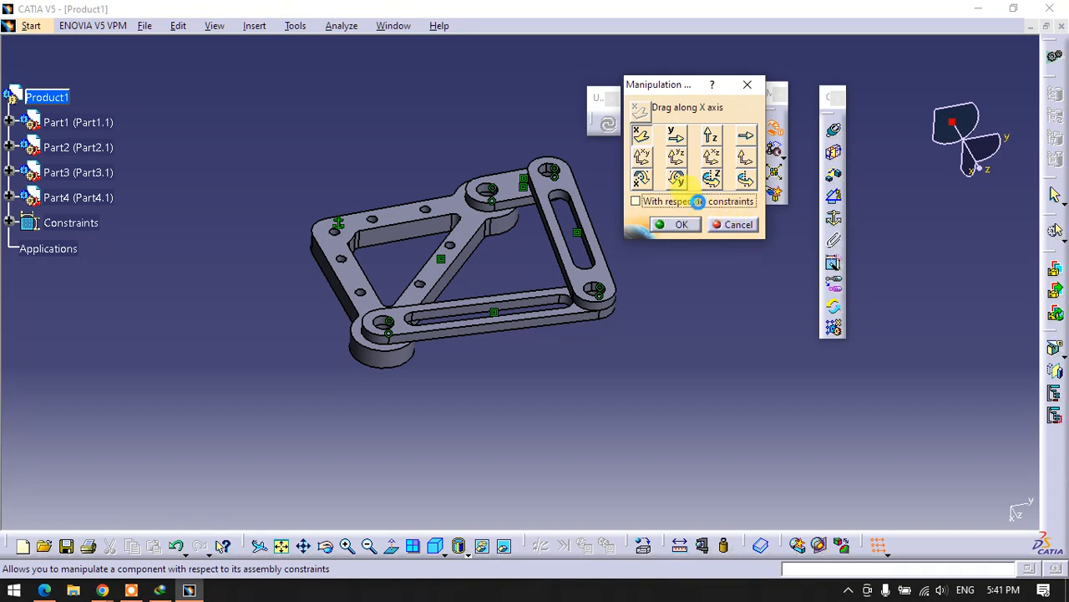
drag(644, 94, 796, 121)
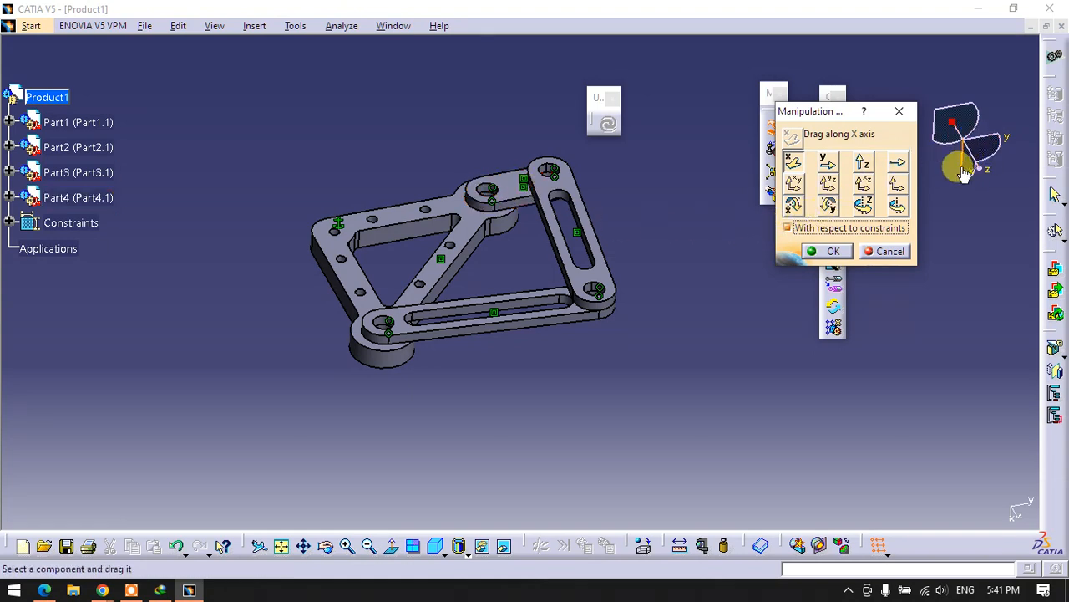
click(793, 205)
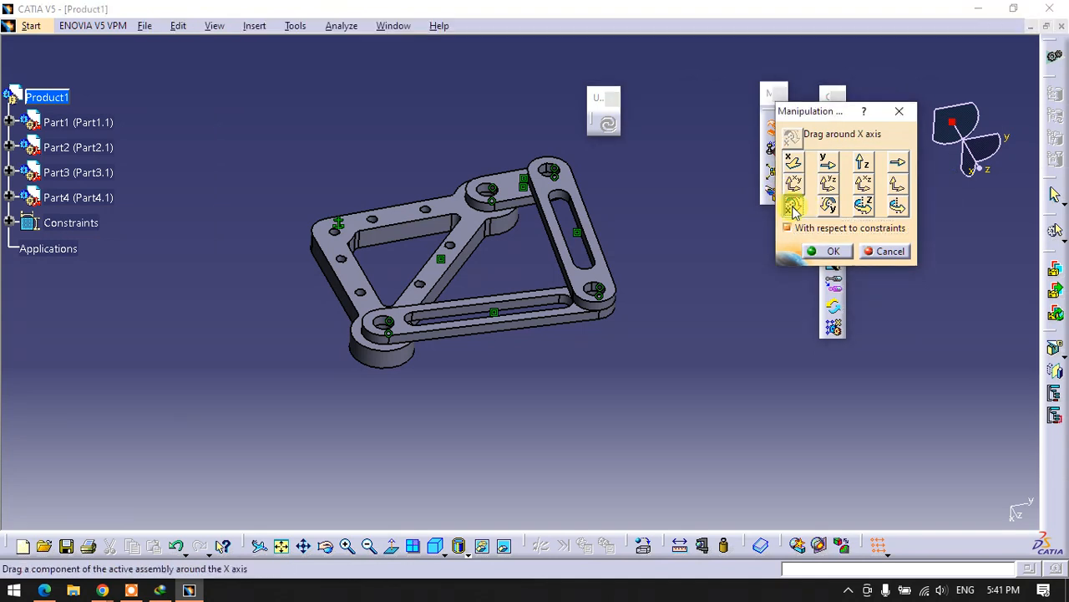
drag(522, 205, 509, 222)
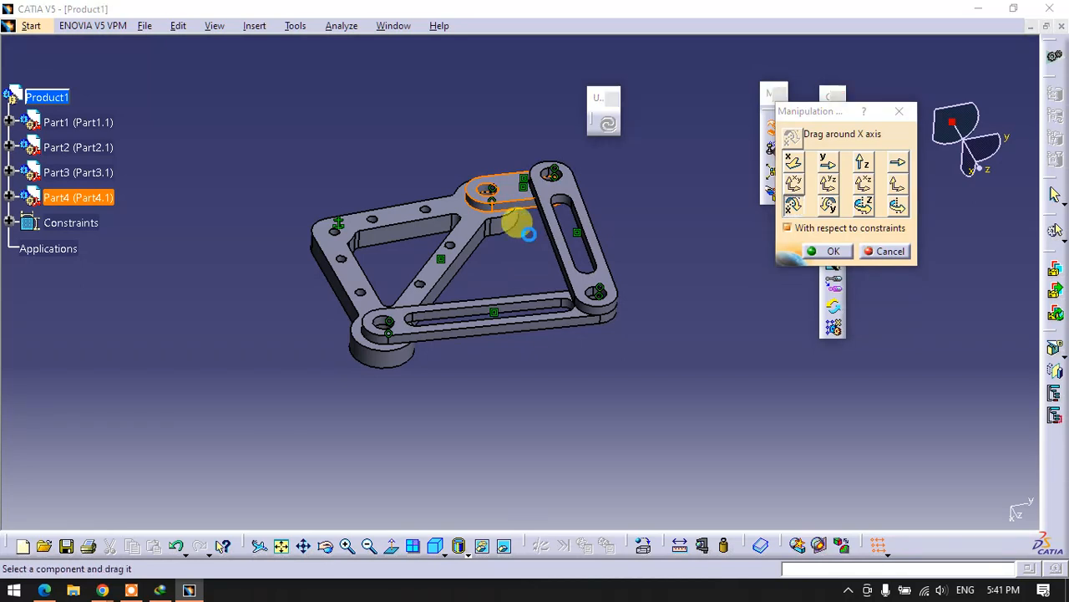
- Swing the short link and Part3 around the axis of the short link's hole at the plate boss to test the linkage's motion
click(898, 210)
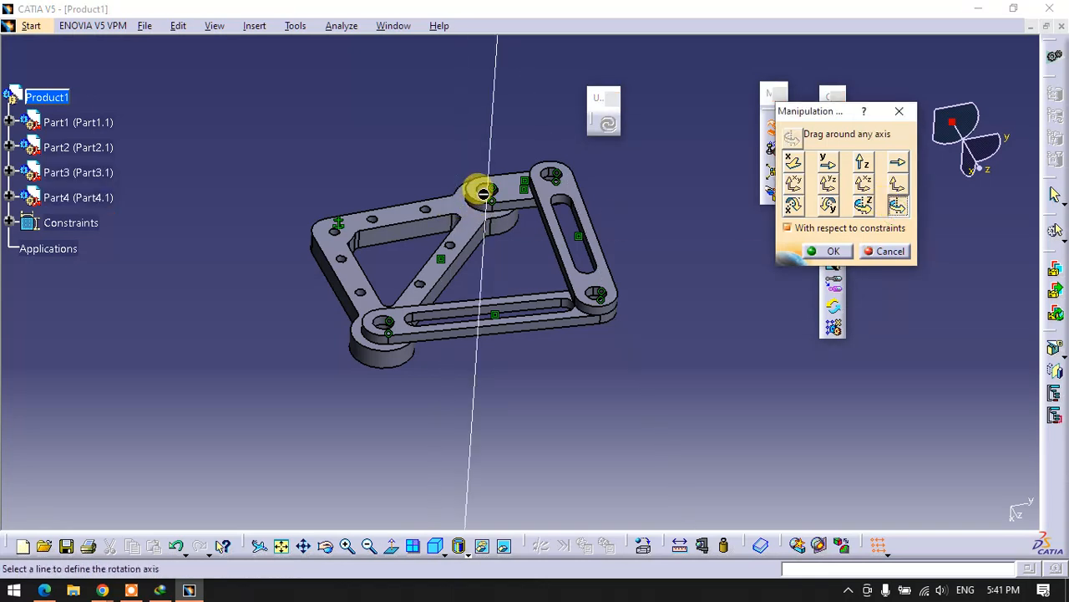
drag(537, 201, 492, 173)
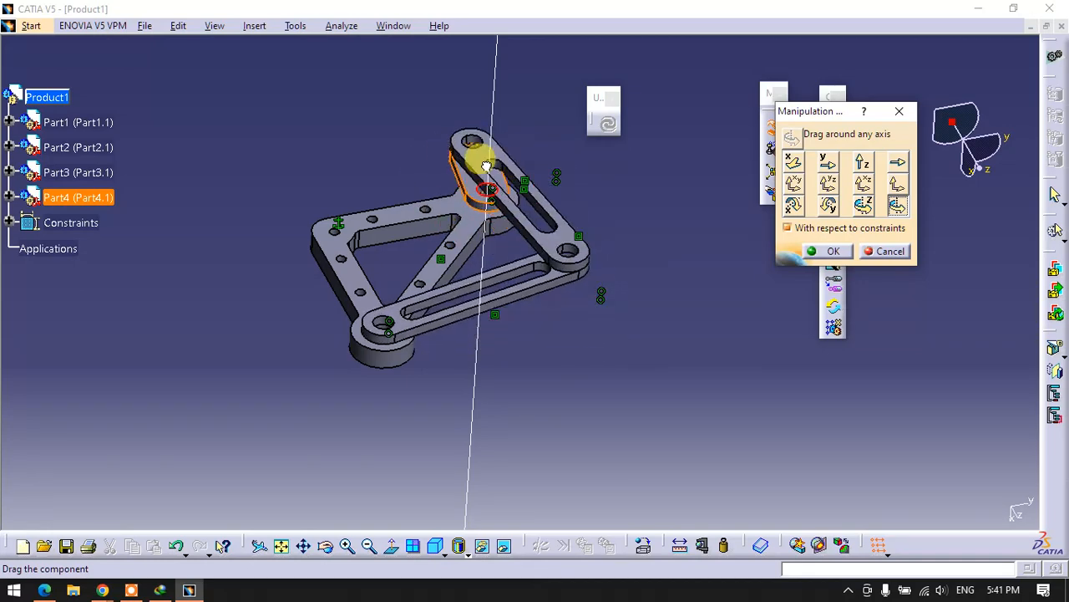
drag(464, 192, 515, 192)
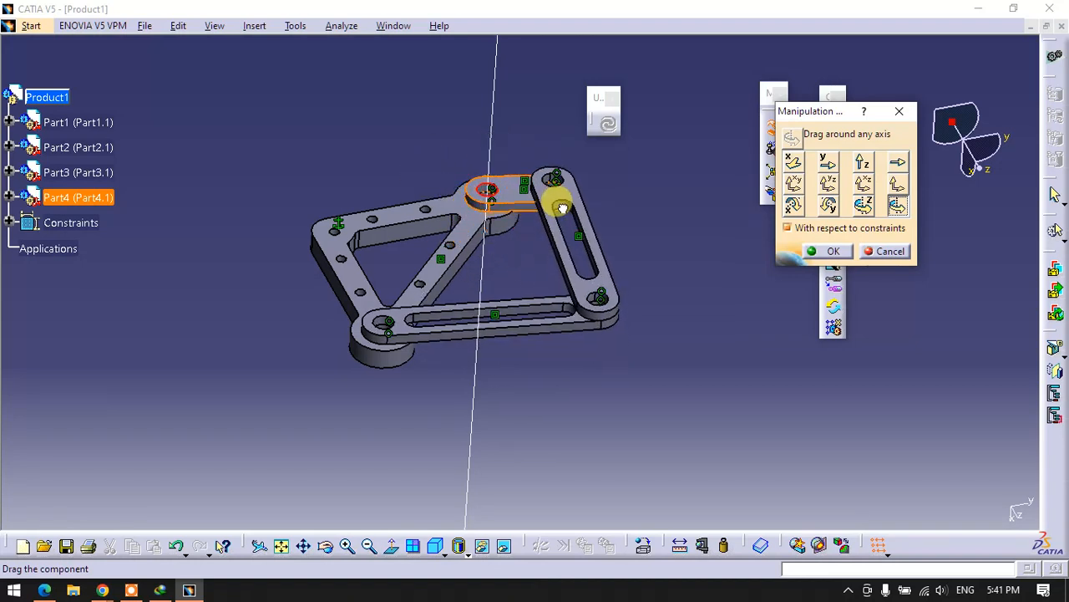
drag(567, 223, 558, 175)
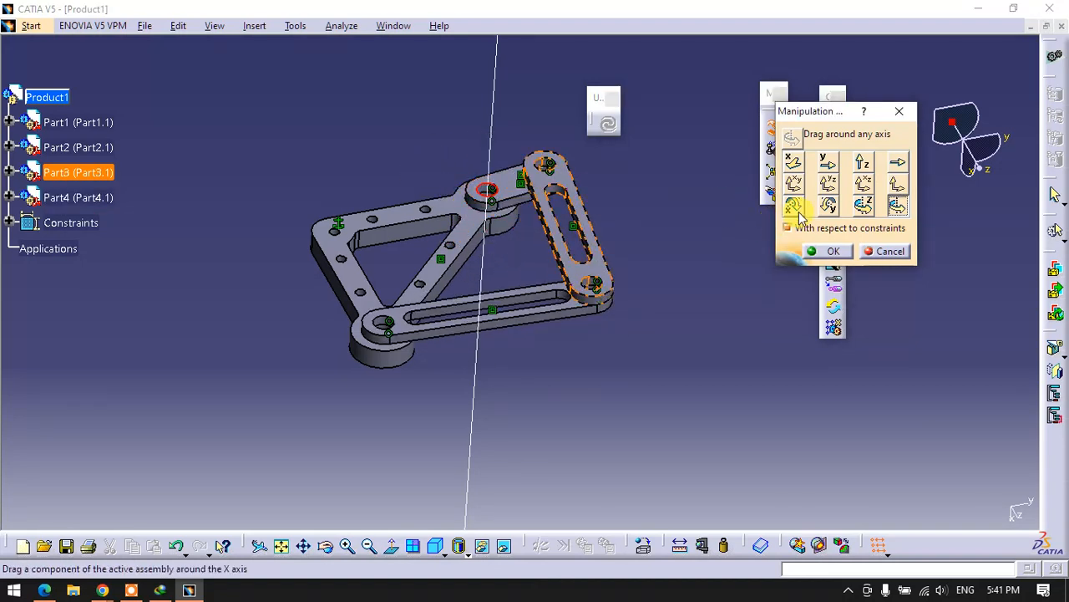
click(896, 208)
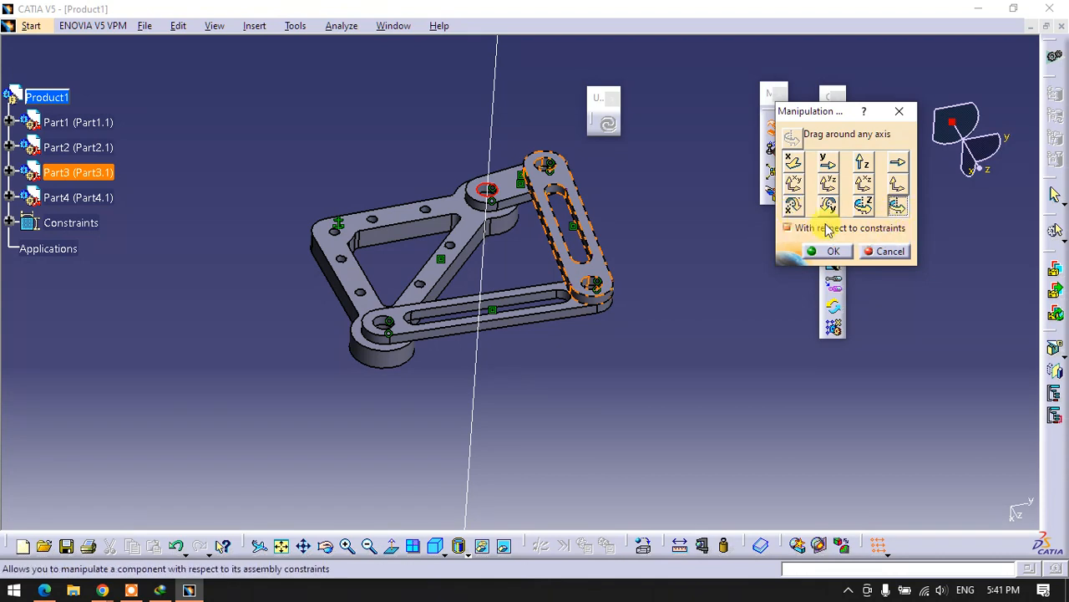
drag(518, 190, 535, 213)
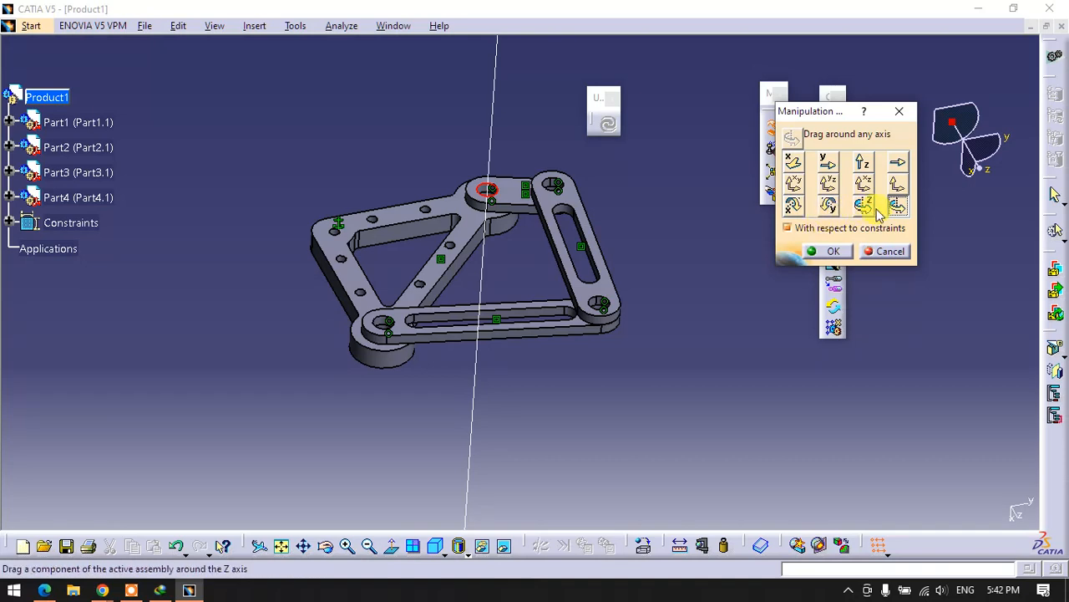
- Swing Part2 back and forth around the axis of its hole at the triangular plate's corner boss, and cancel the manipulation
click(898, 189)
click(898, 209)
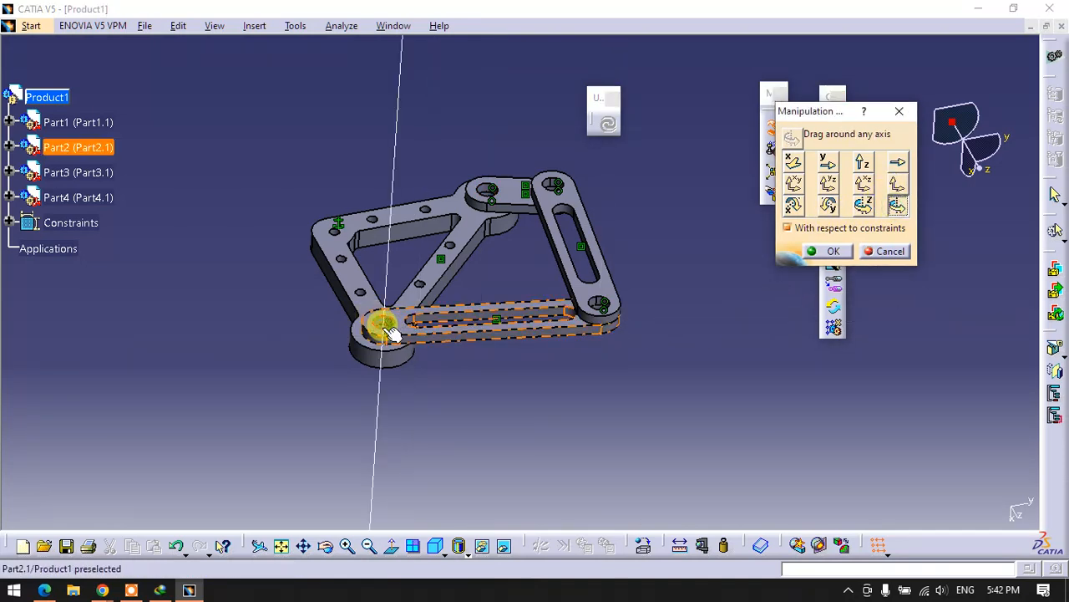
drag(477, 323, 334, 428)
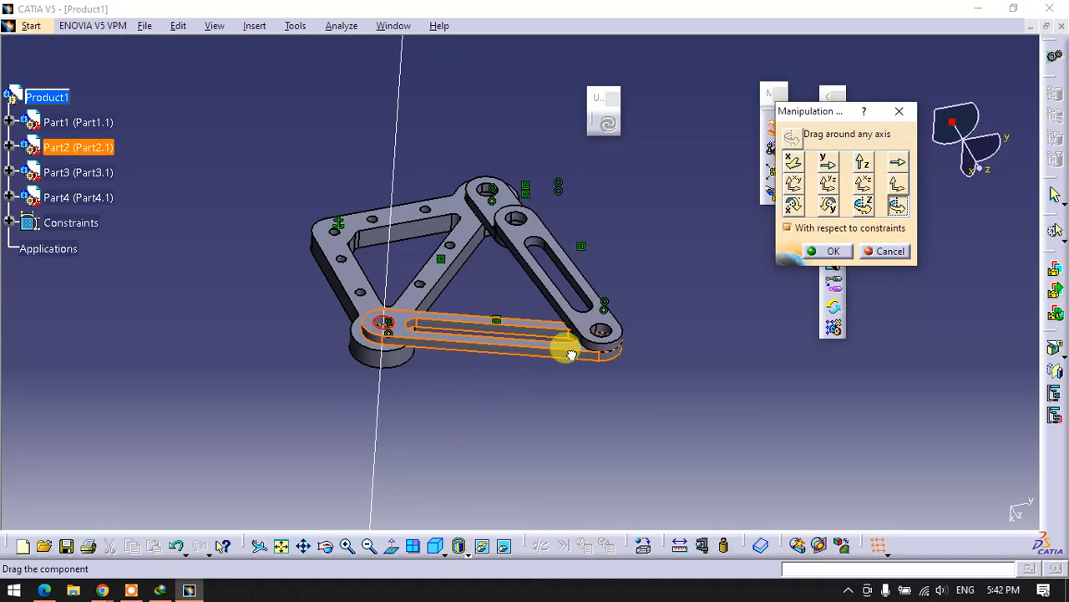
drag(581, 295, 580, 295)
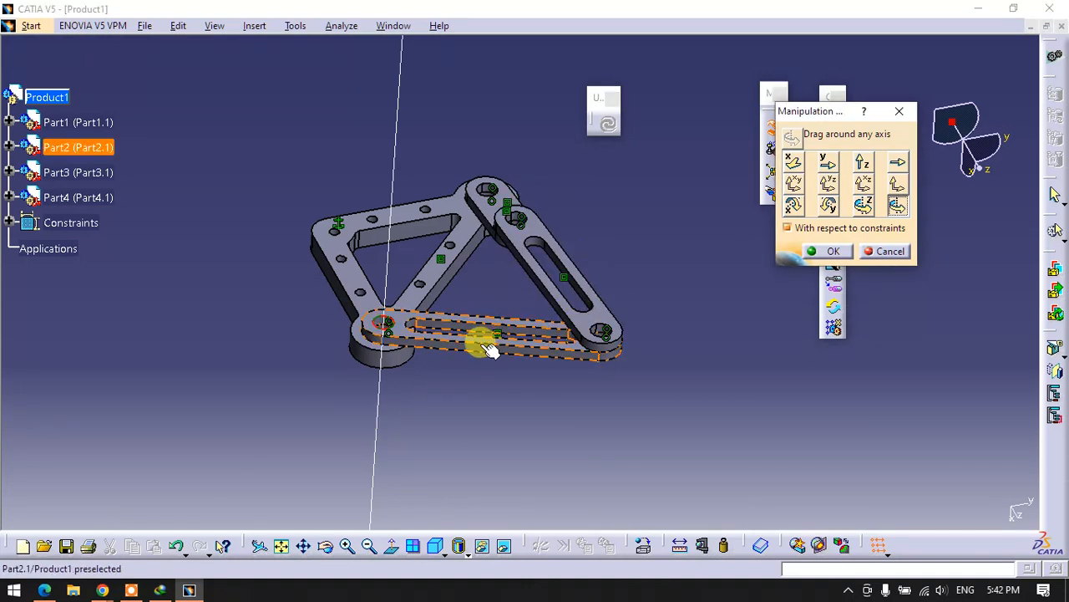
drag(481, 344, 654, 327)
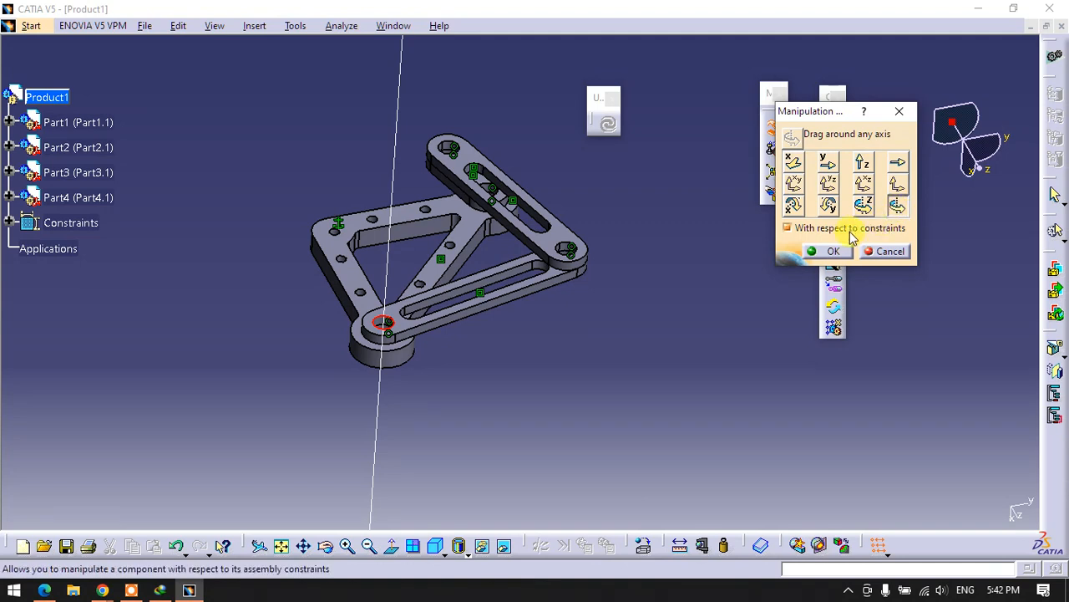
click(884, 253)
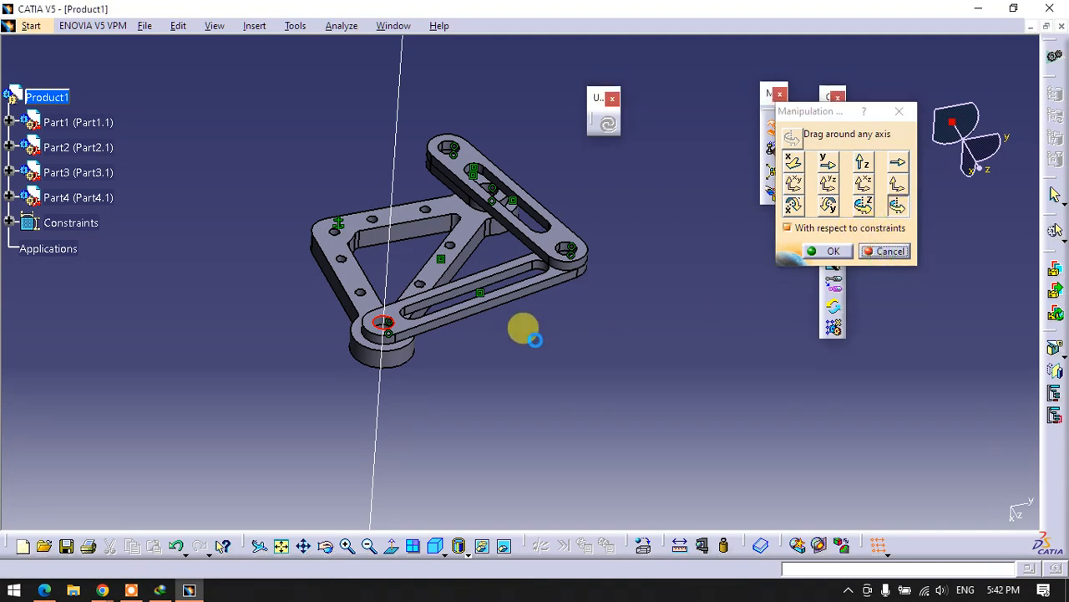
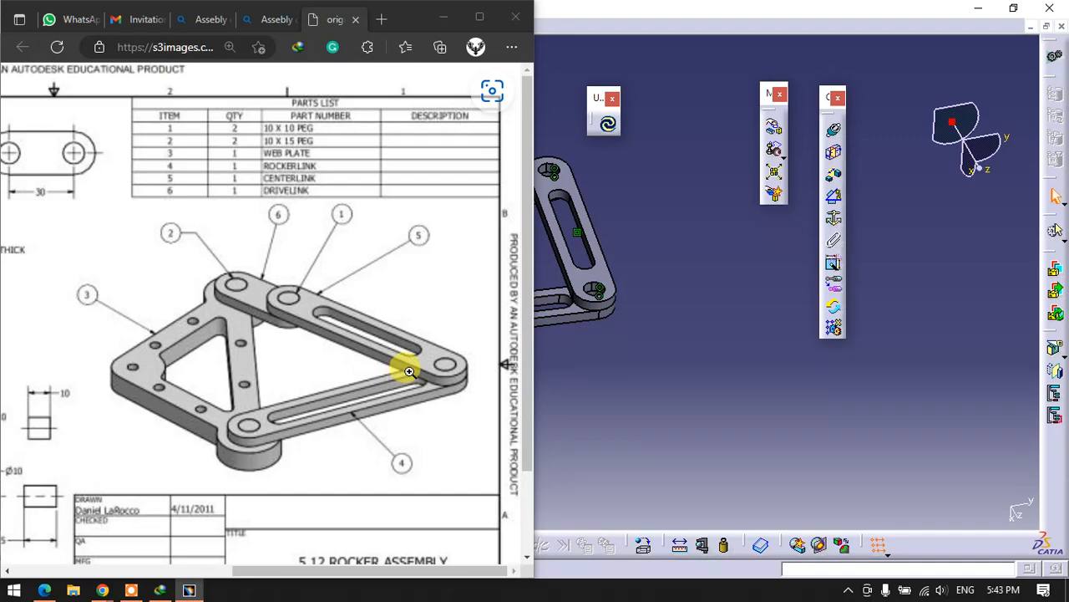
- Put the reference drawing away and insert a new part into Product1, choosing to define a new origin point for it
click(453, 18)
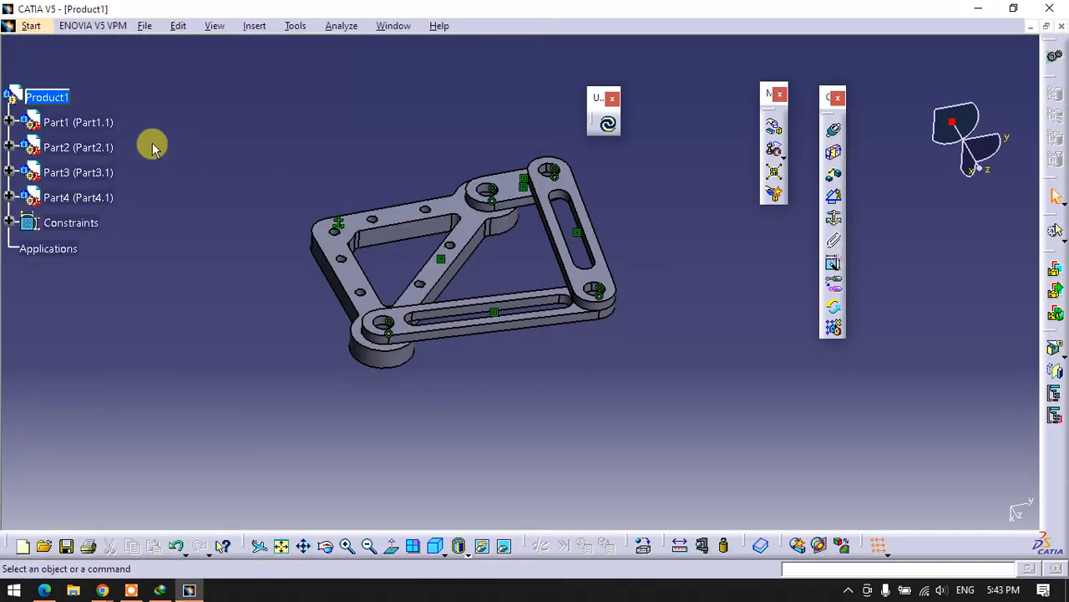
right_click(72, 99)
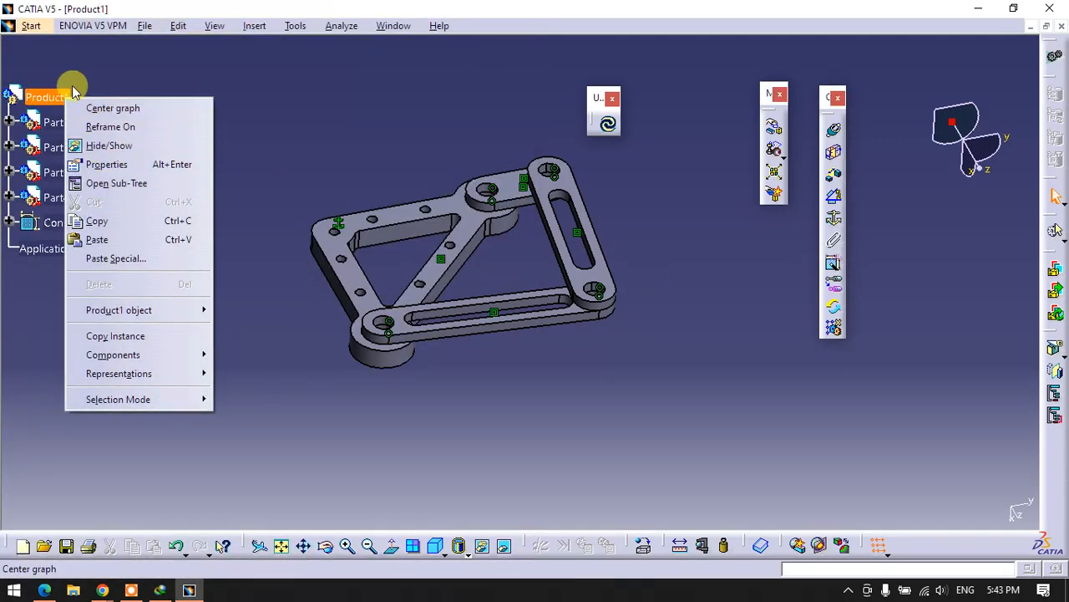
mouse_move(125, 354)
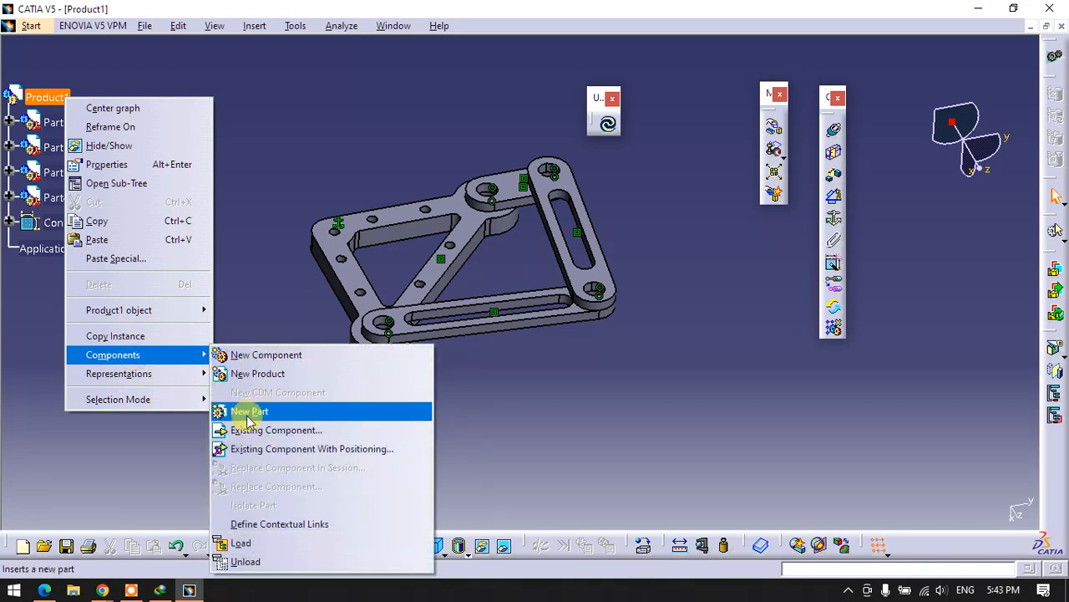
click(242, 412)
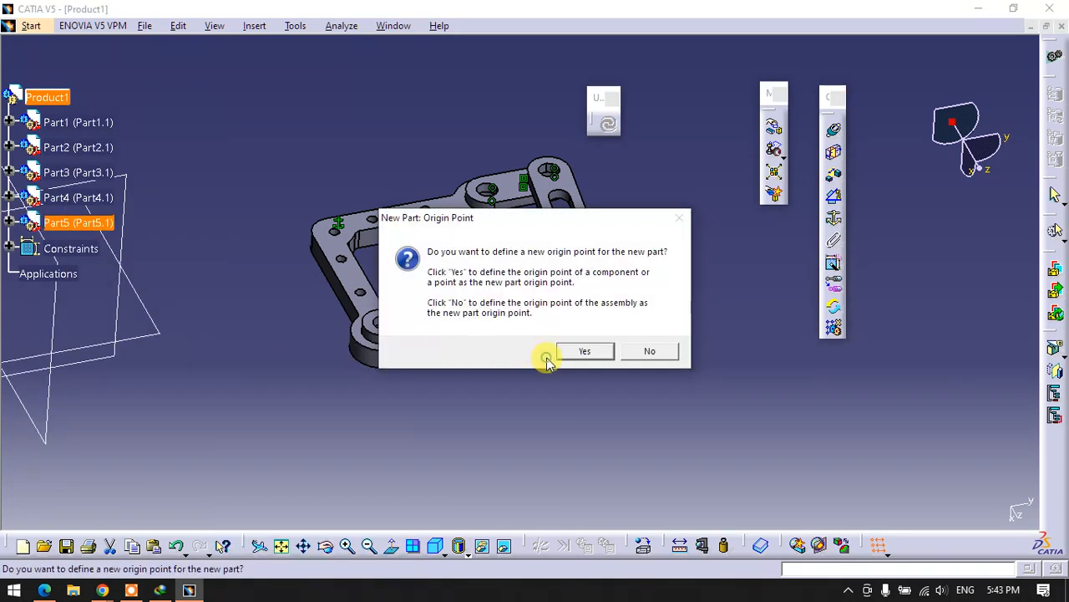
click(560, 352)
middle_drag(172, 370, 358, 351)
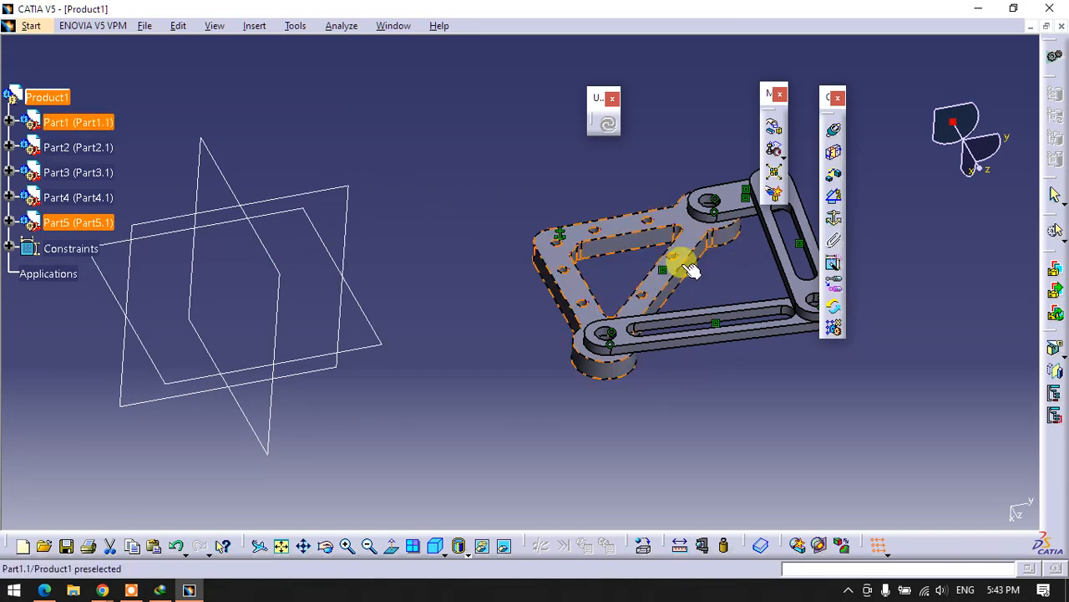
- Expand Part5 in the product structure and activate it for part design
click(9, 222)
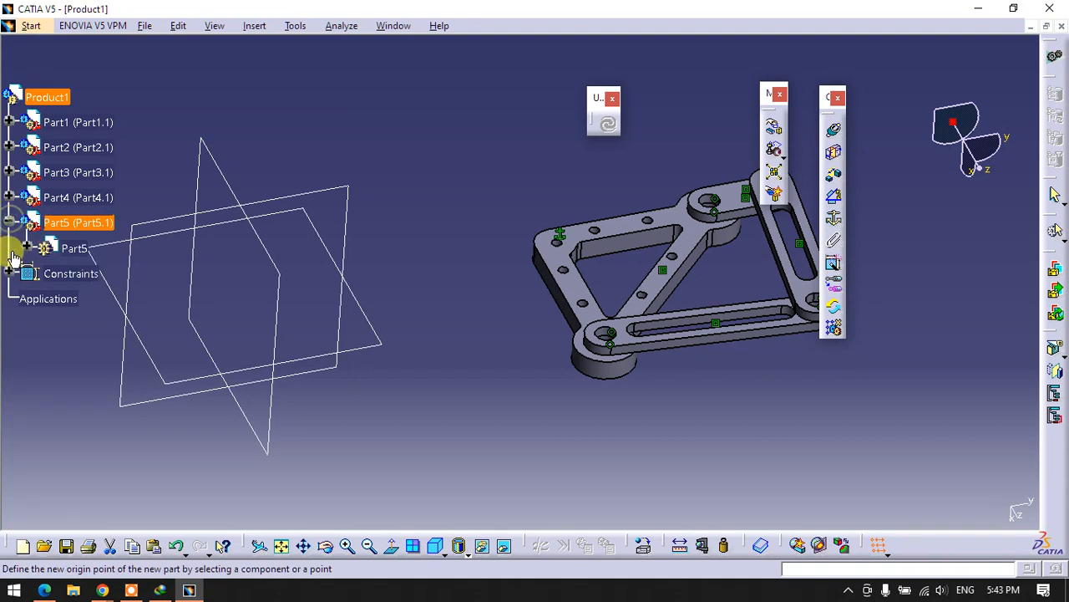
click(26, 248)
double_click(99, 348)
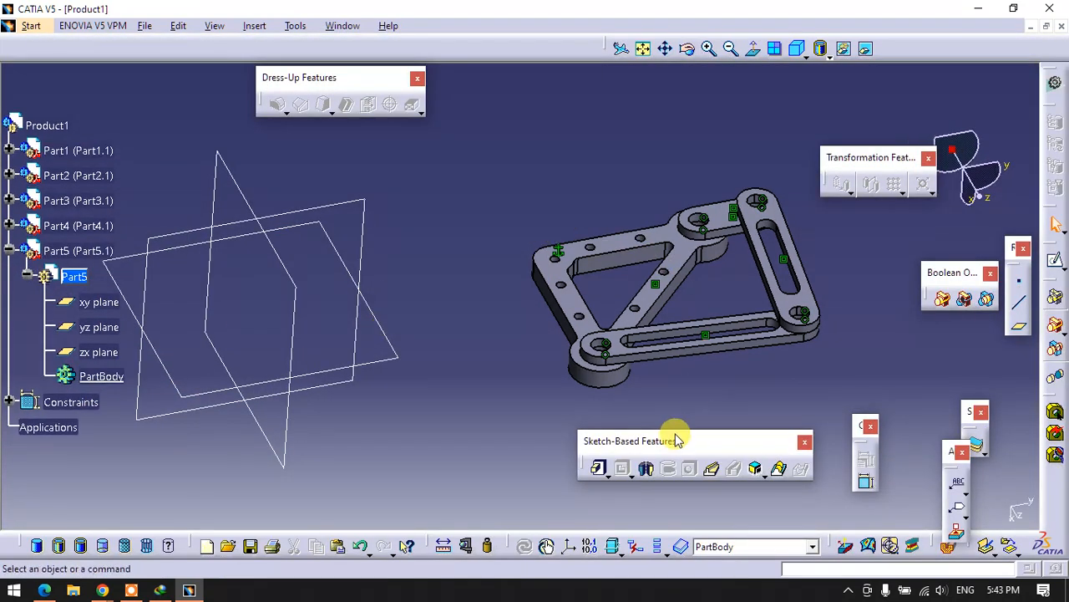
- Start a sketch on the outer face of Part3's slotted link and draw two circles beside the linkage, about 20 mm and 14 mm in diameter
click(1055, 261)
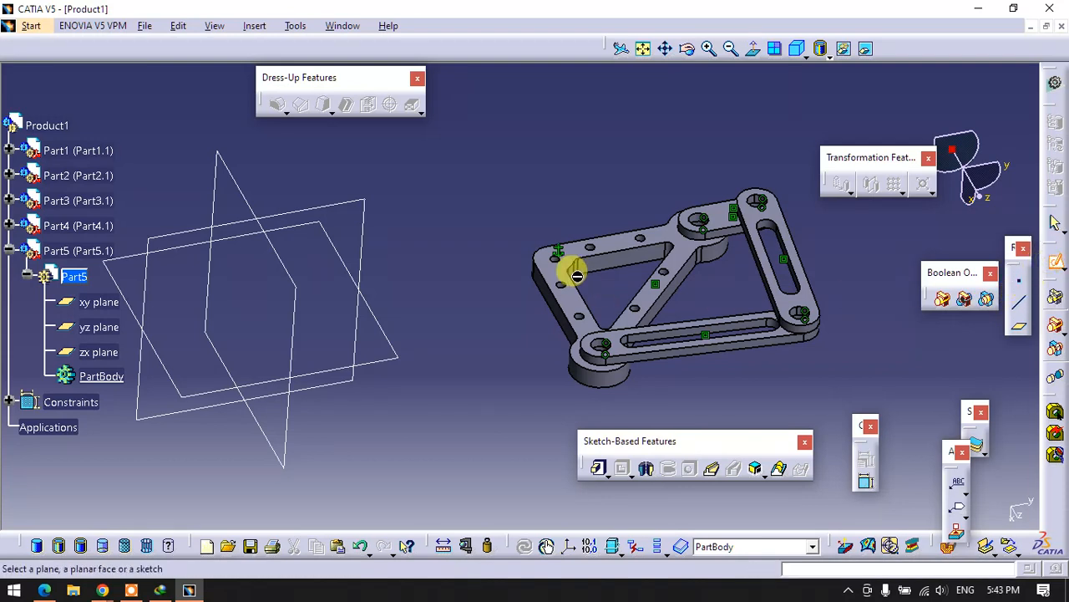
click(798, 286)
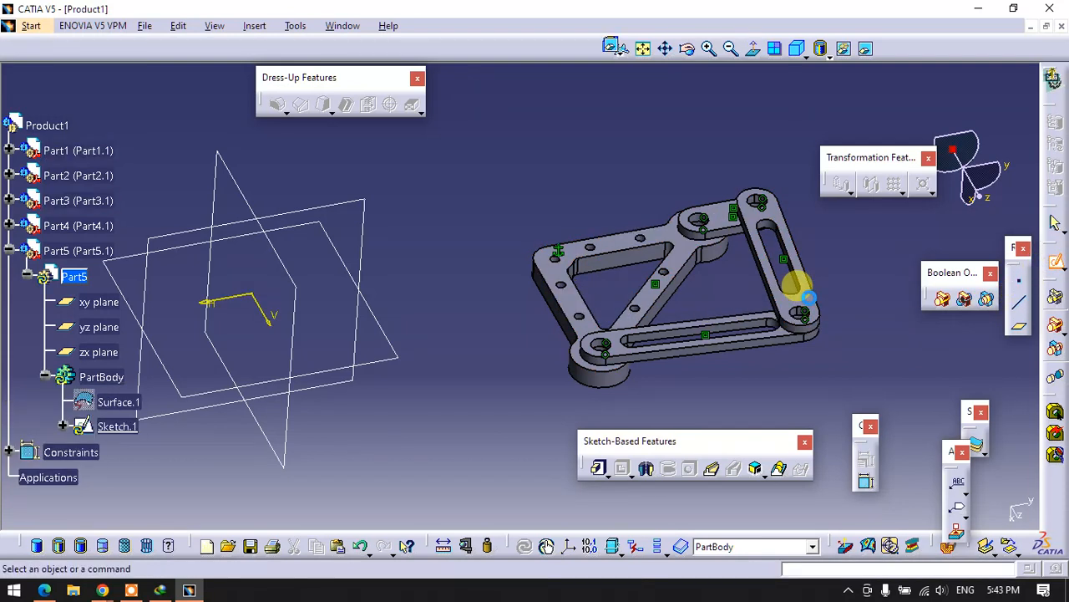
middle_drag(540, 262, 786, 331)
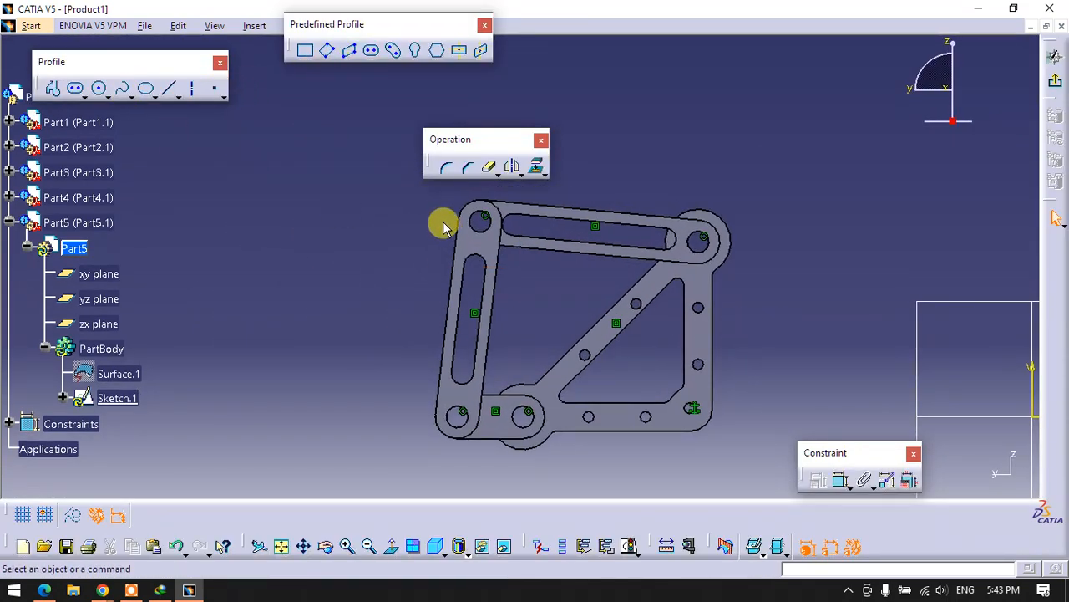
click(98, 92)
click(300, 182)
click(278, 181)
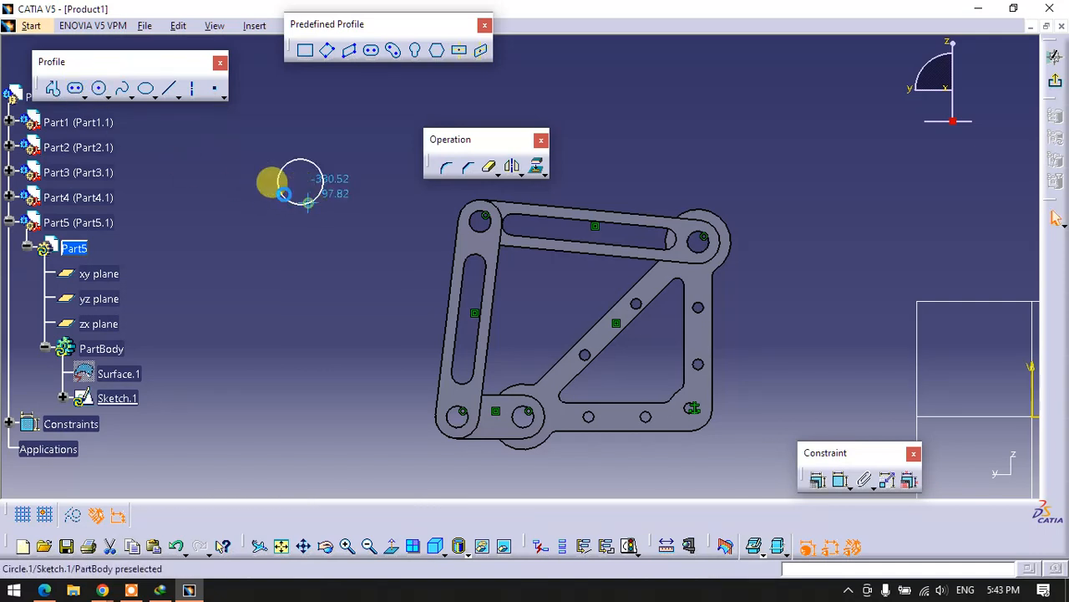
click(99, 92)
click(278, 315)
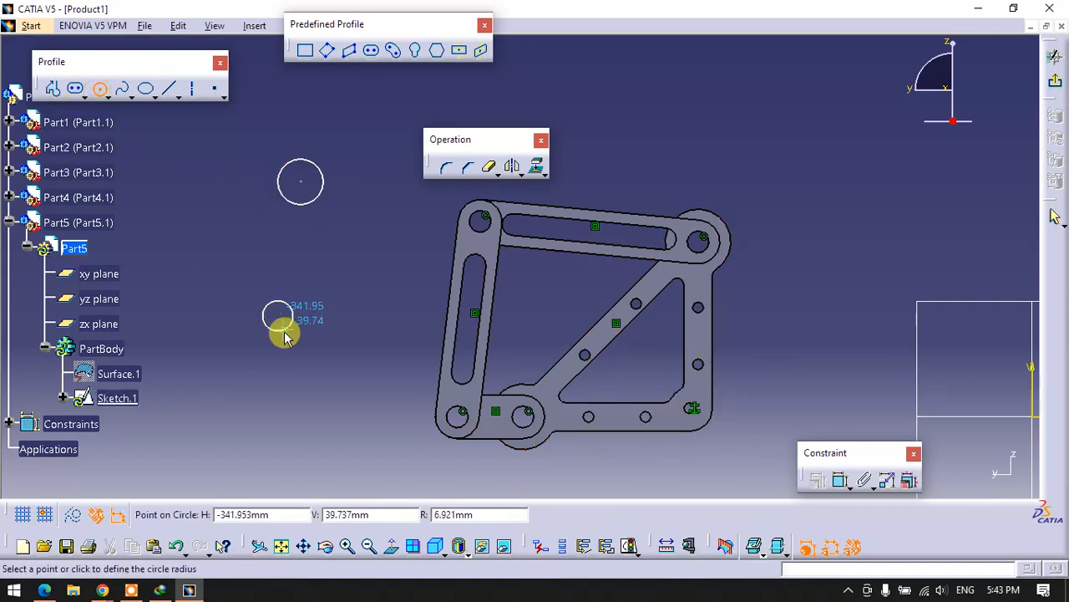
click(288, 326)
- Constrain the larger circle coincident with Part3's hole edge at the joint with Part2
click(830, 486)
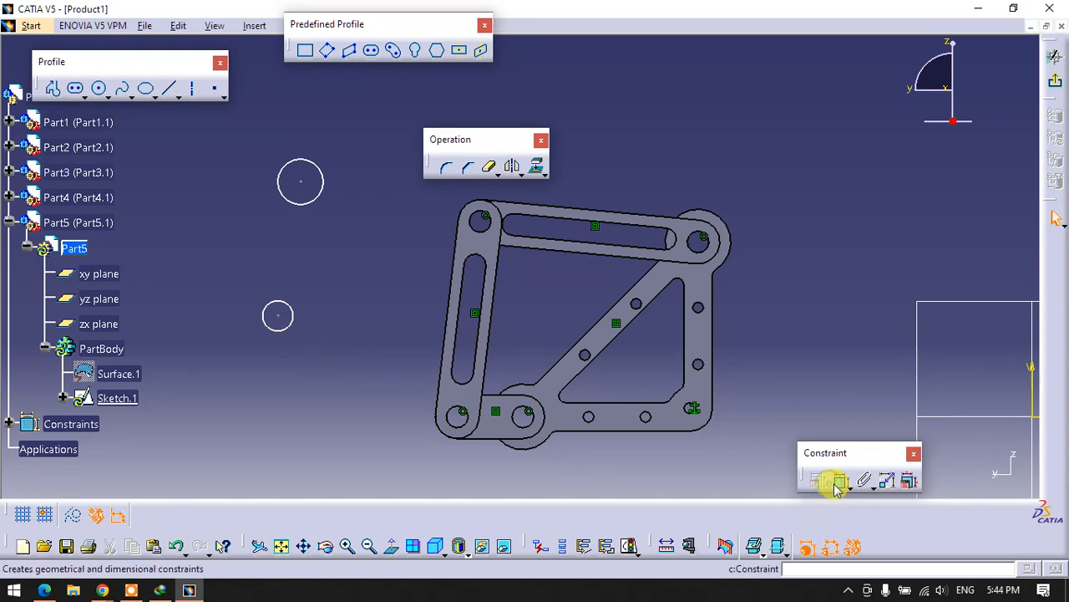
click(327, 195)
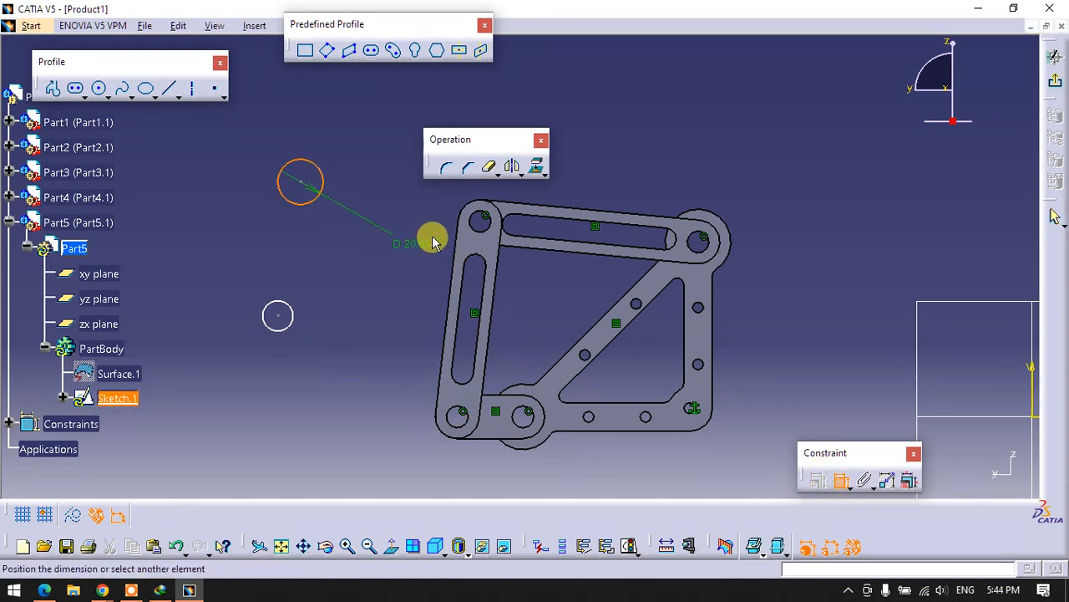
click(476, 230)
right_click(420, 234)
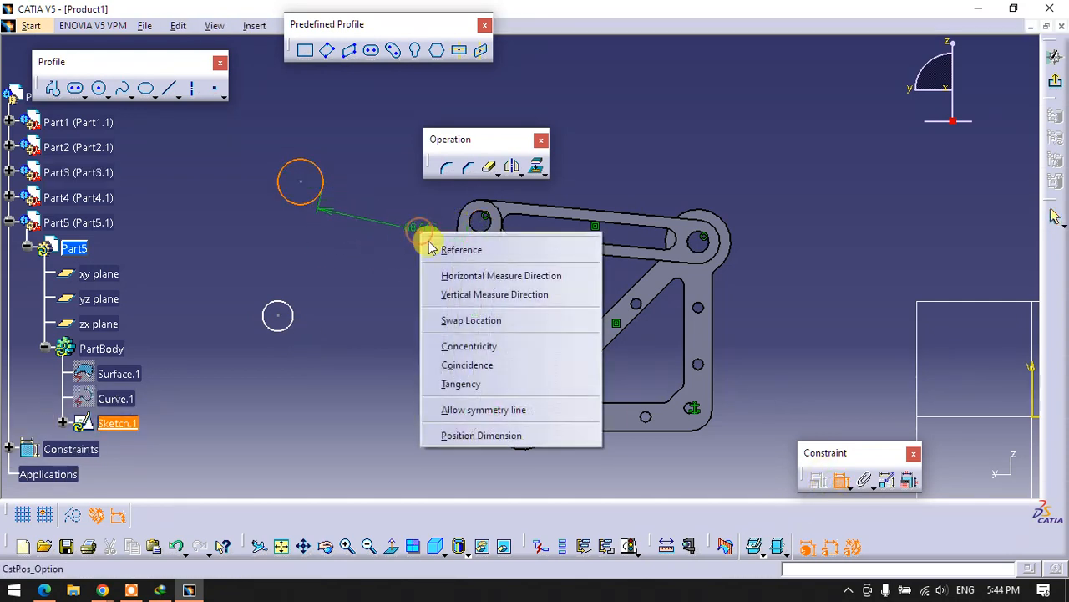
click(467, 366)
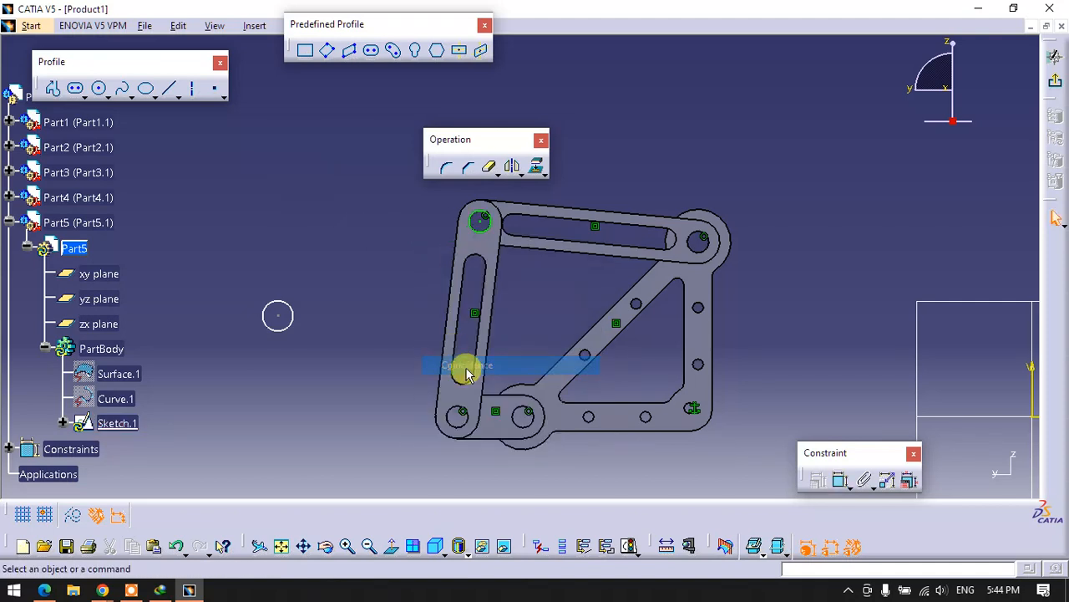
- Constrain the smaller circle coincident with Part3's hole edge at the joint with the short link
click(843, 484)
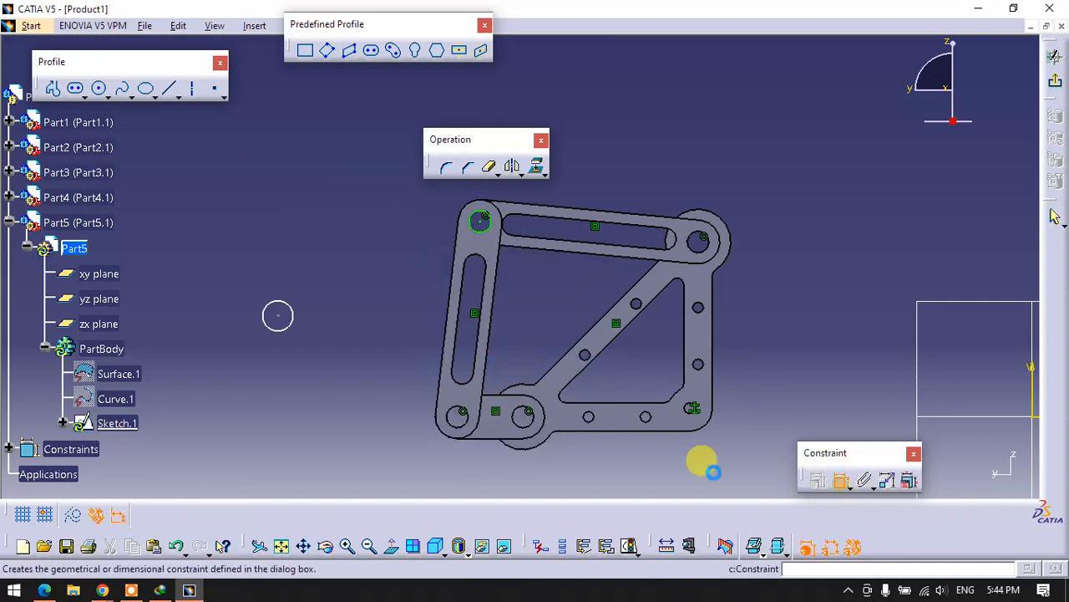
click(286, 315)
click(455, 415)
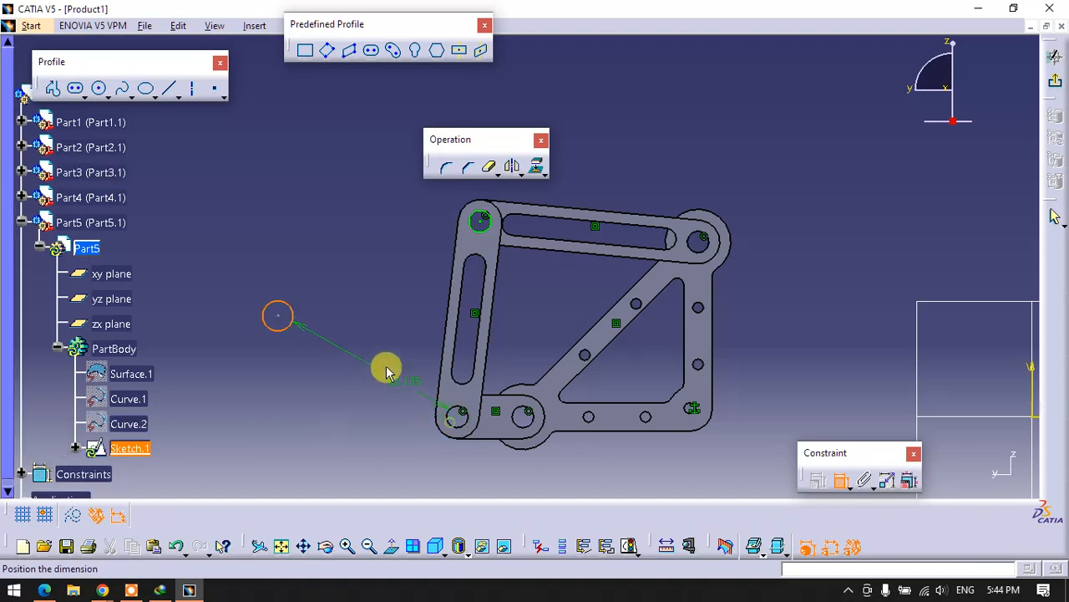
right_click(376, 351)
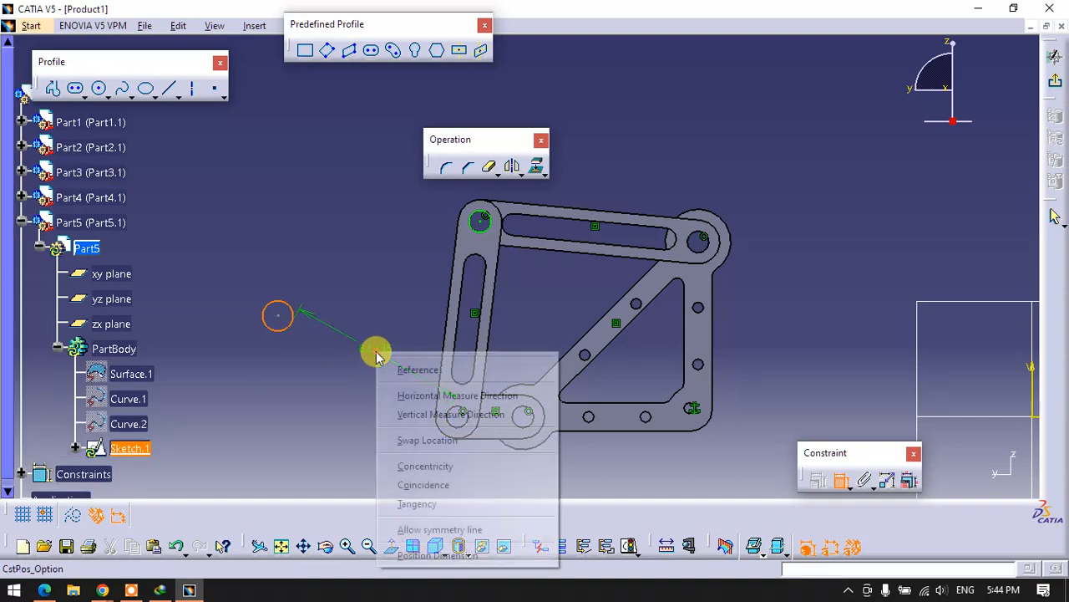
click(416, 484)
- Exit the sketch and pad the two circles 10 mm in the reversed direction to fill the link holes as pegs
middle_drag(626, 353, 720, 214)
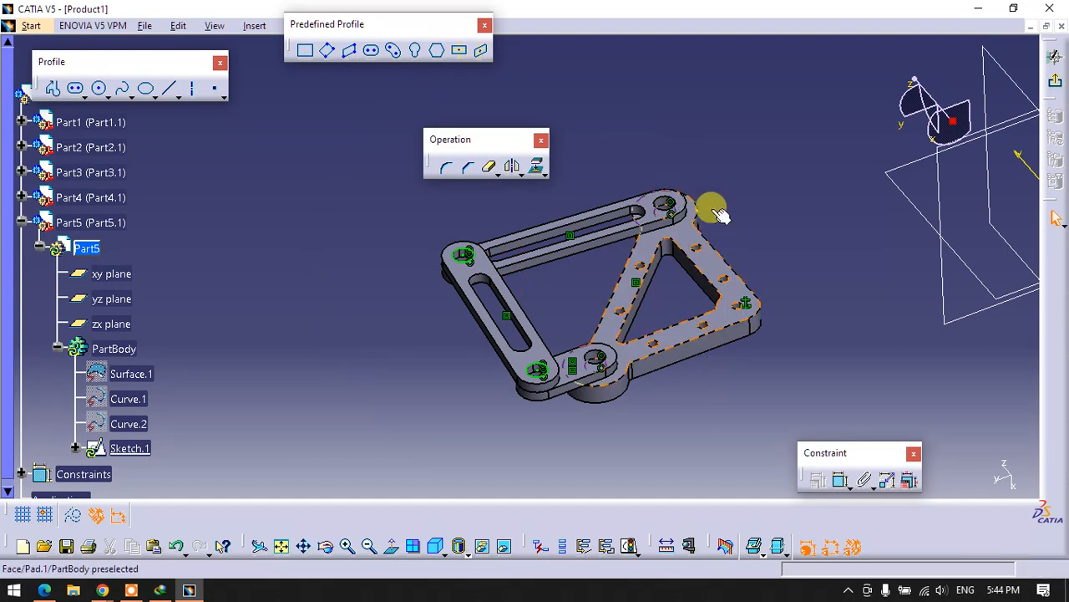
click(1054, 57)
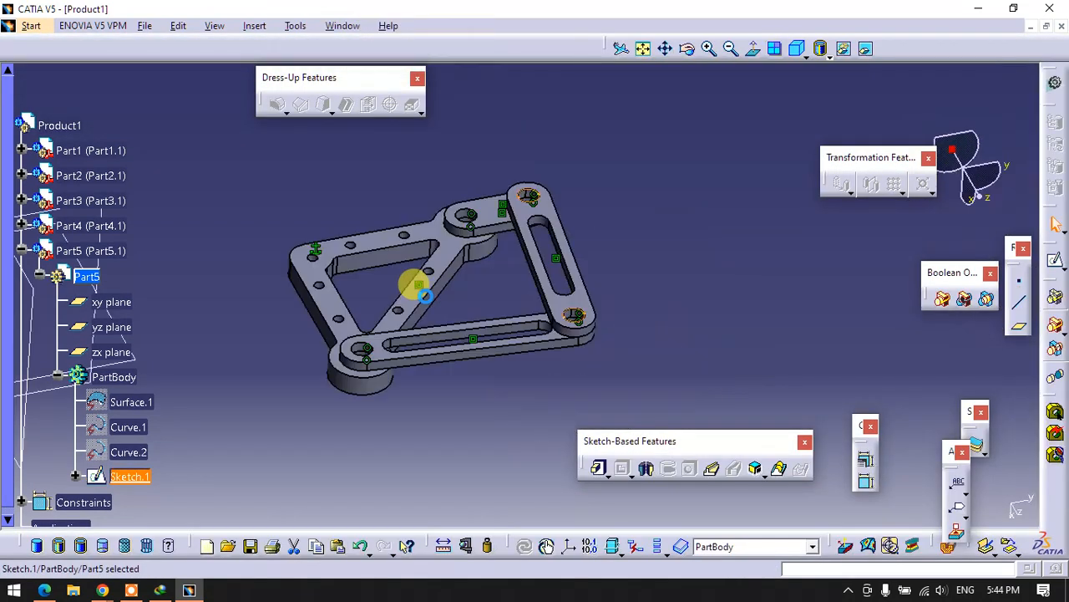
click(599, 468)
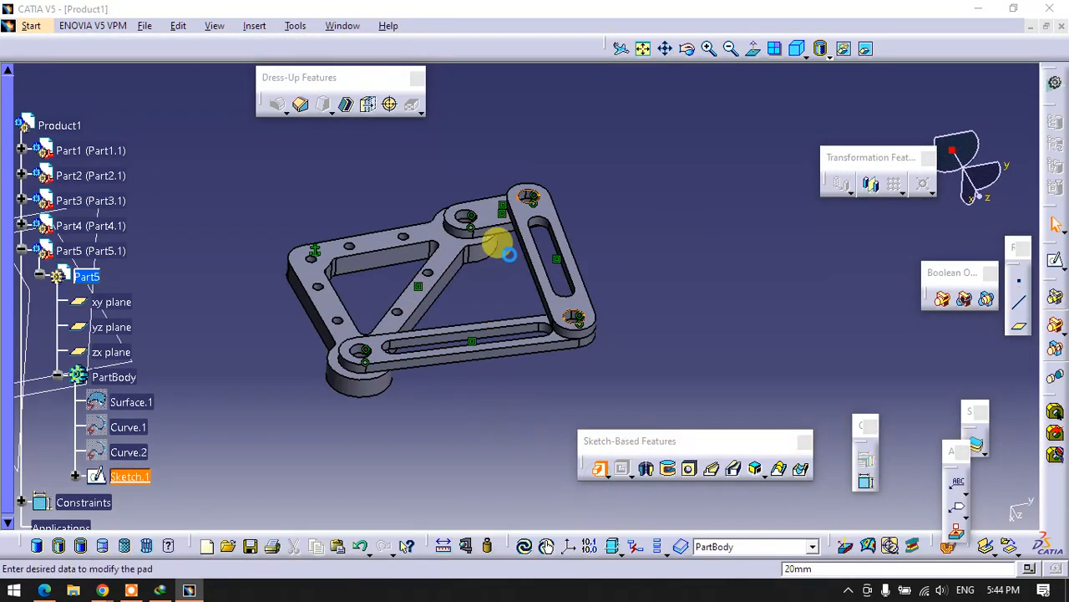
drag(464, 127, 755, 136)
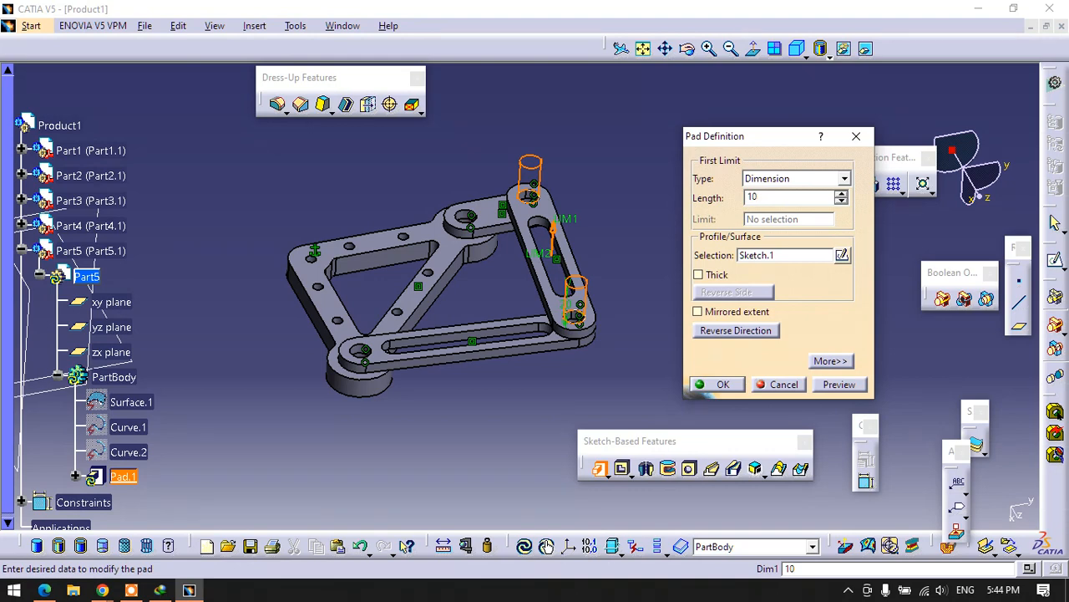
click(706, 330)
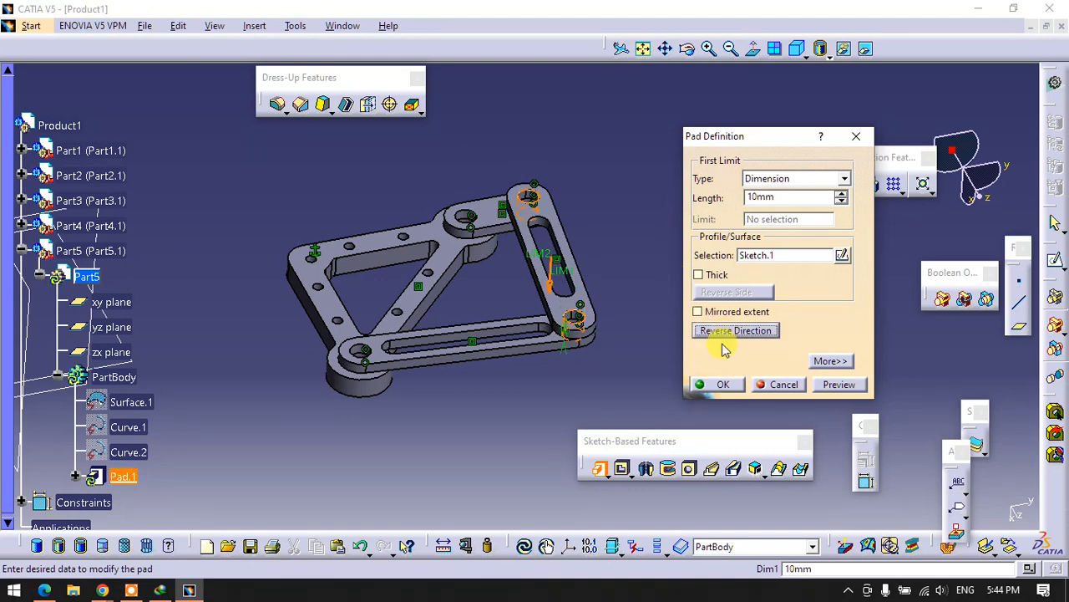
click(721, 386)
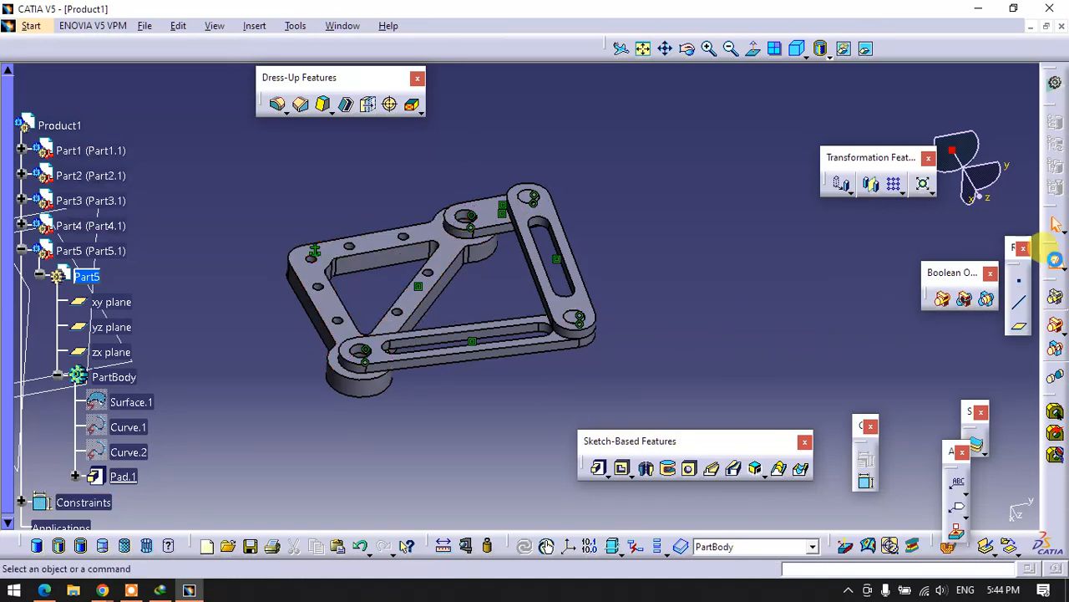
- Start a sketch on the short link's outer face and project the triangular plate's two boss hole edges onto it
click(1054, 224)
click(473, 217)
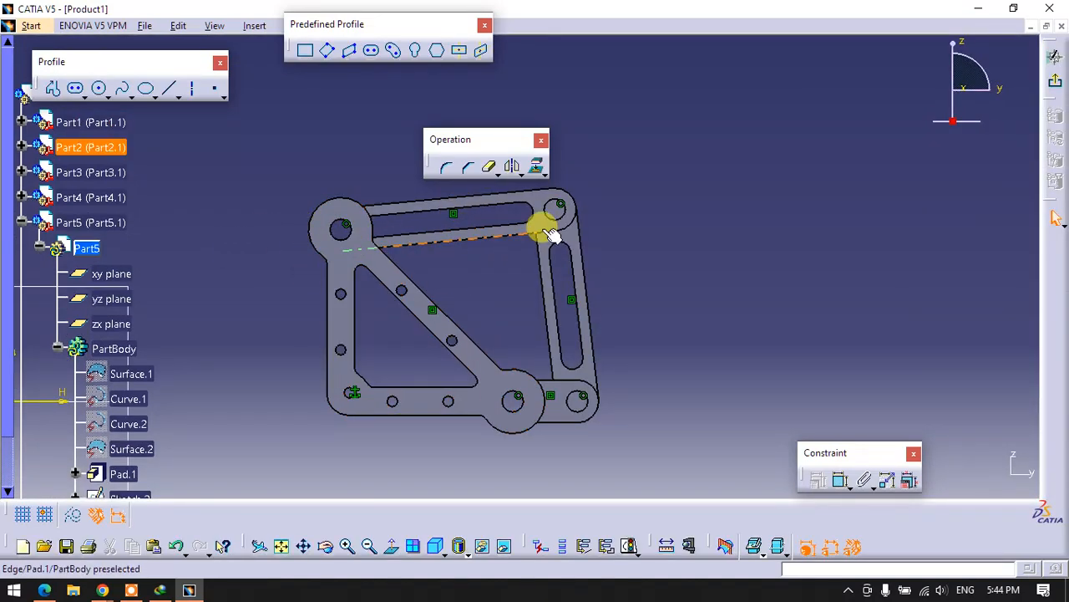
drag(467, 142, 357, 98)
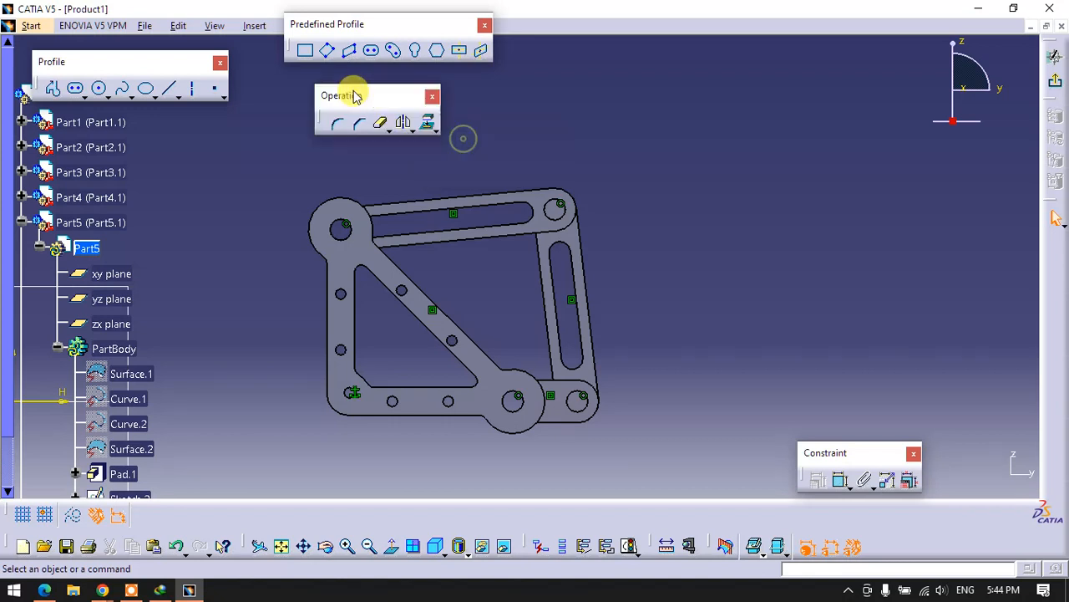
click(430, 121)
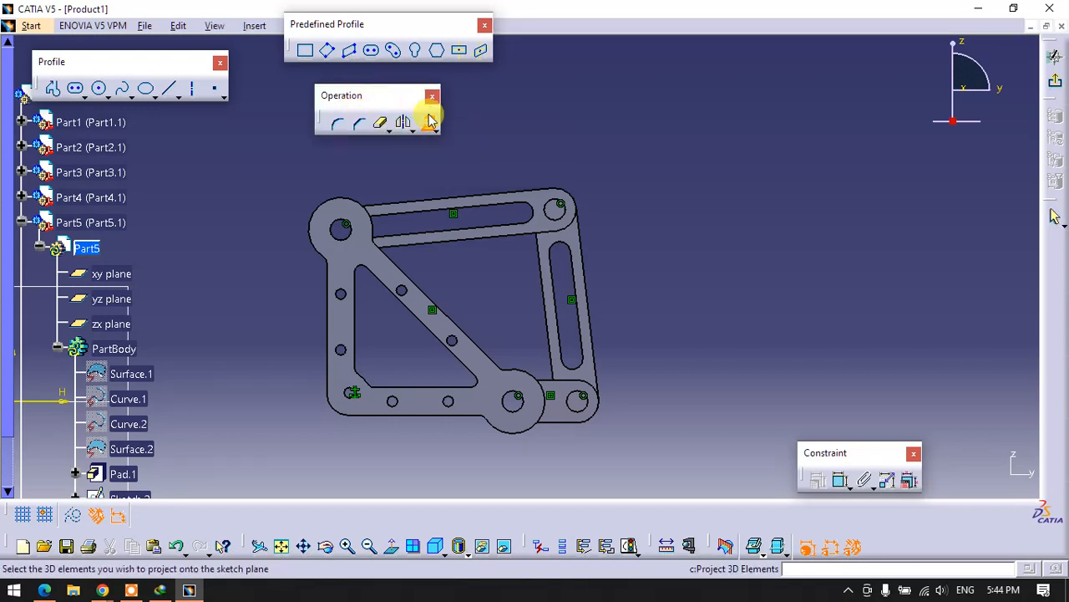
click(350, 239)
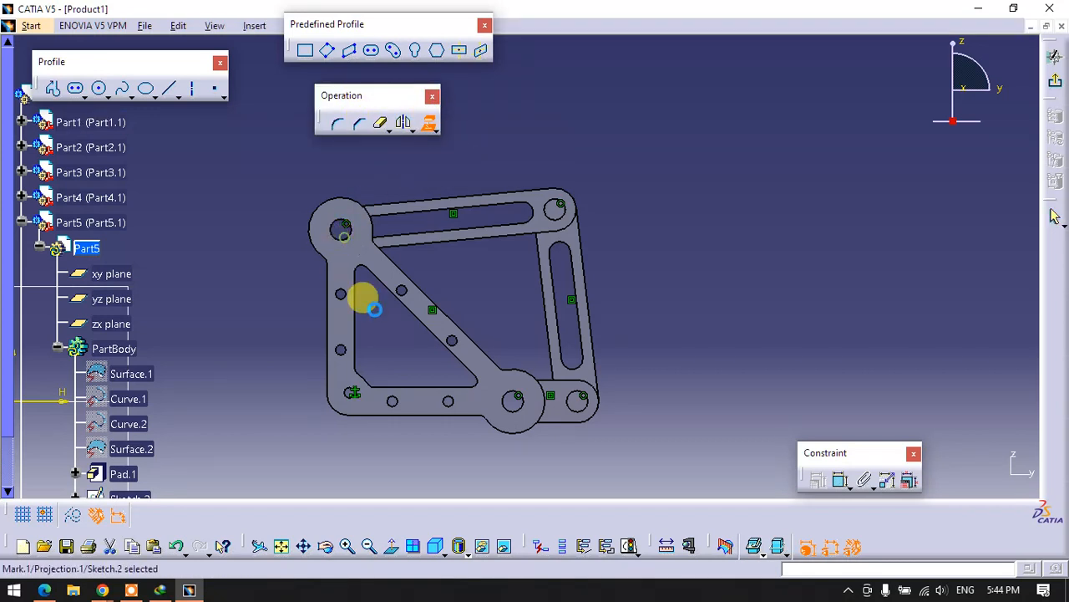
click(516, 409)
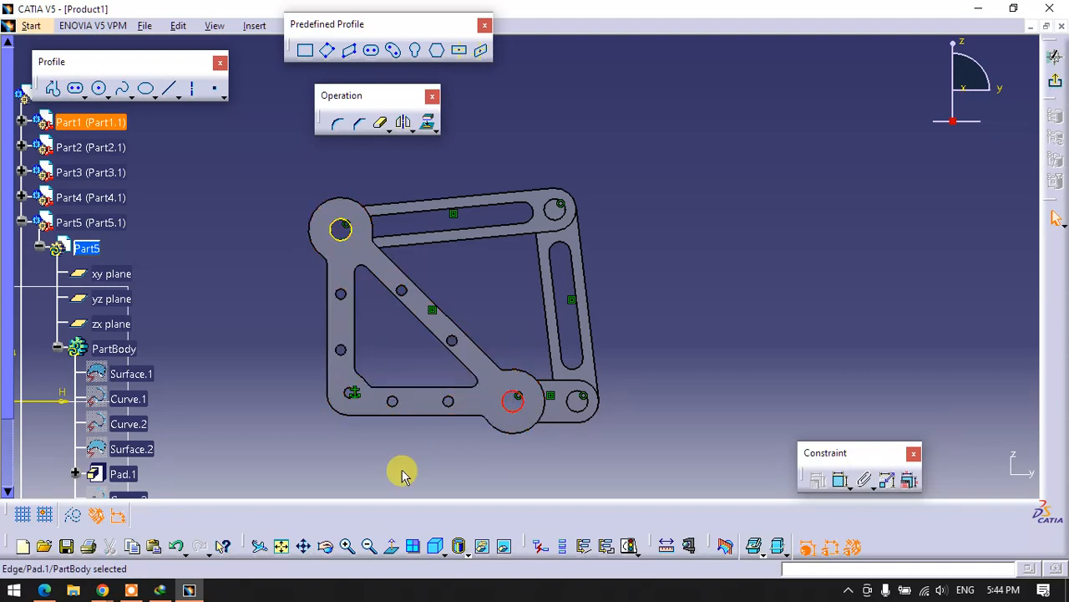
click(873, 164)
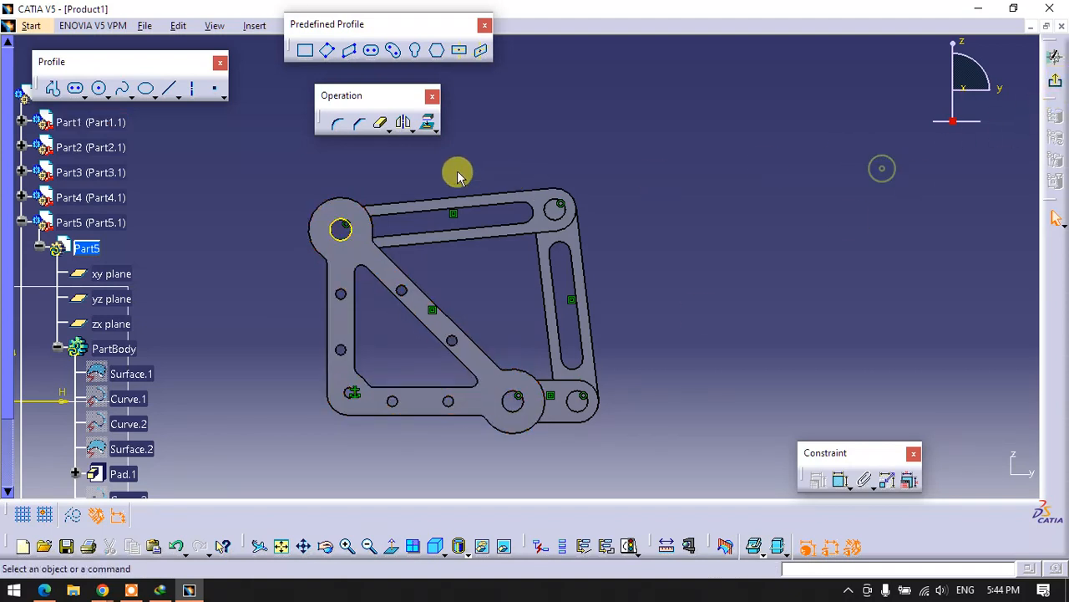
click(427, 122)
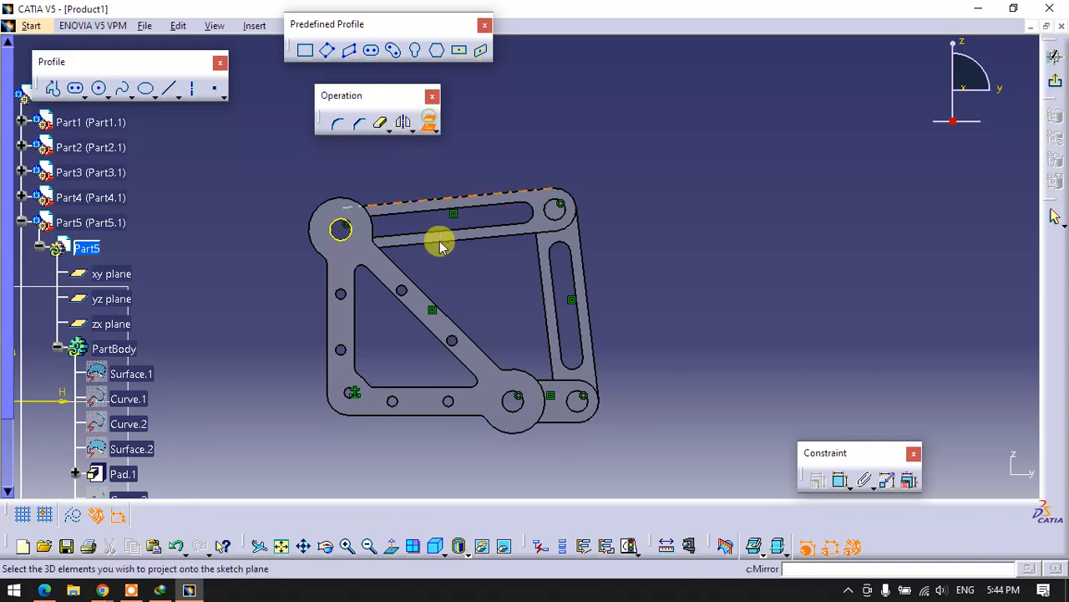
click(516, 410)
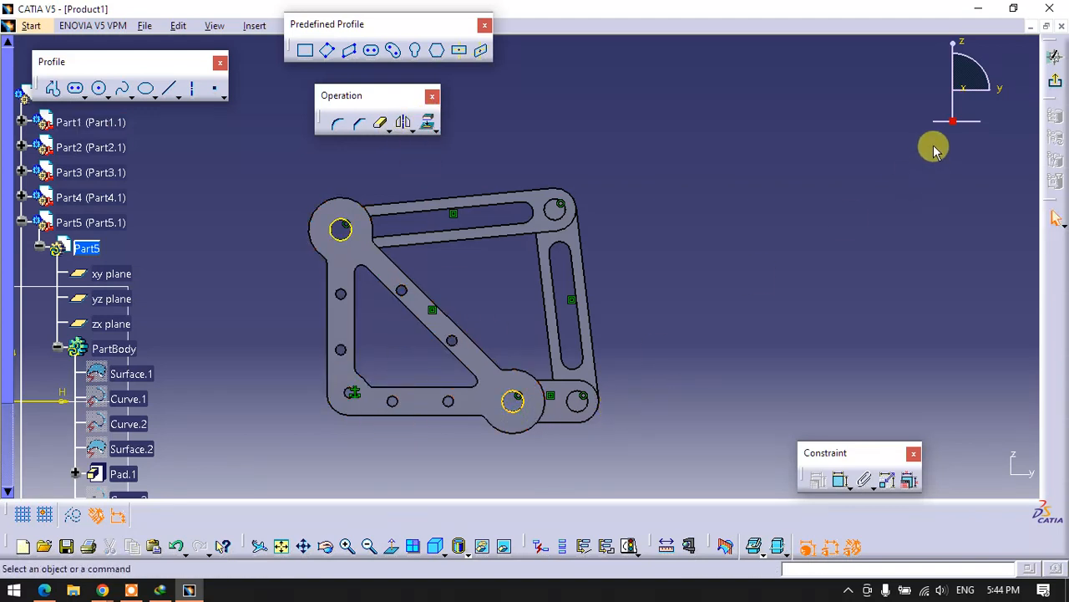
- Exit the sketch and pad the two projected boss hole circles by 10+5 mm to form the longer pegs
click(1055, 82)
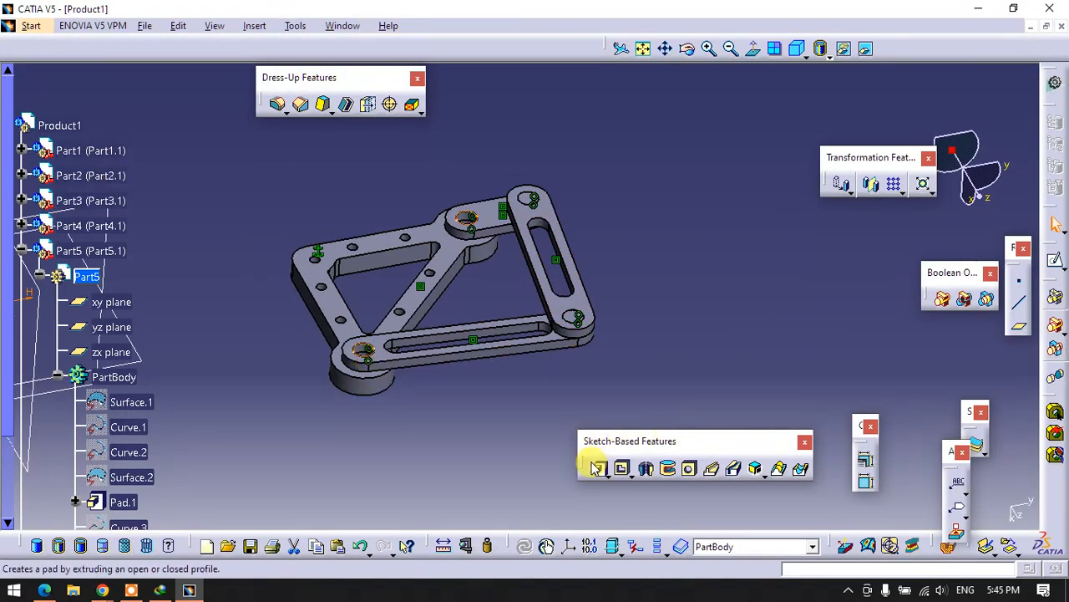
click(598, 468)
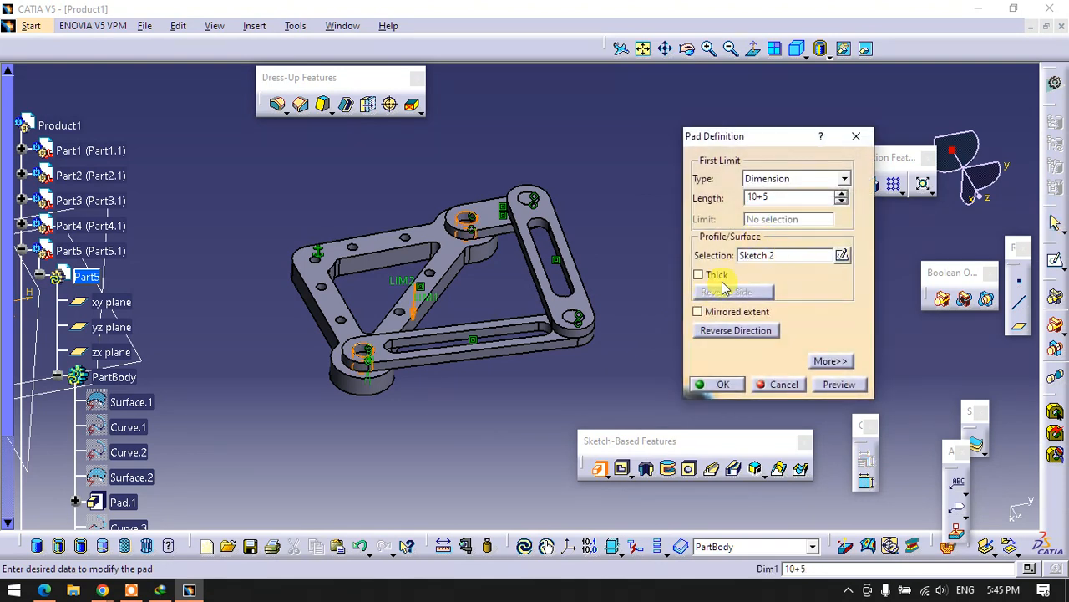
click(504, 400)
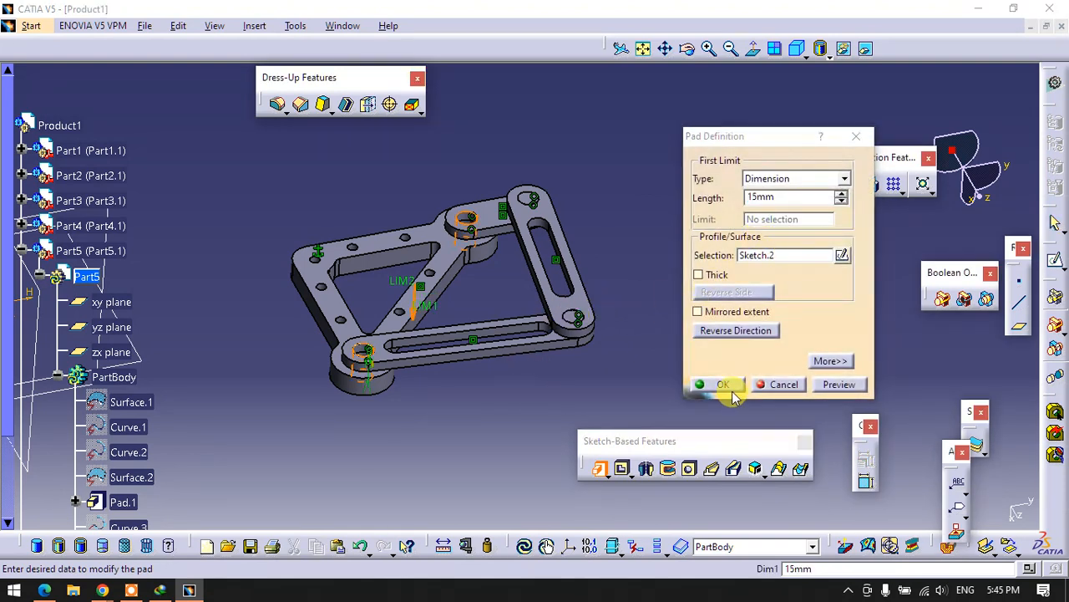
click(724, 384)
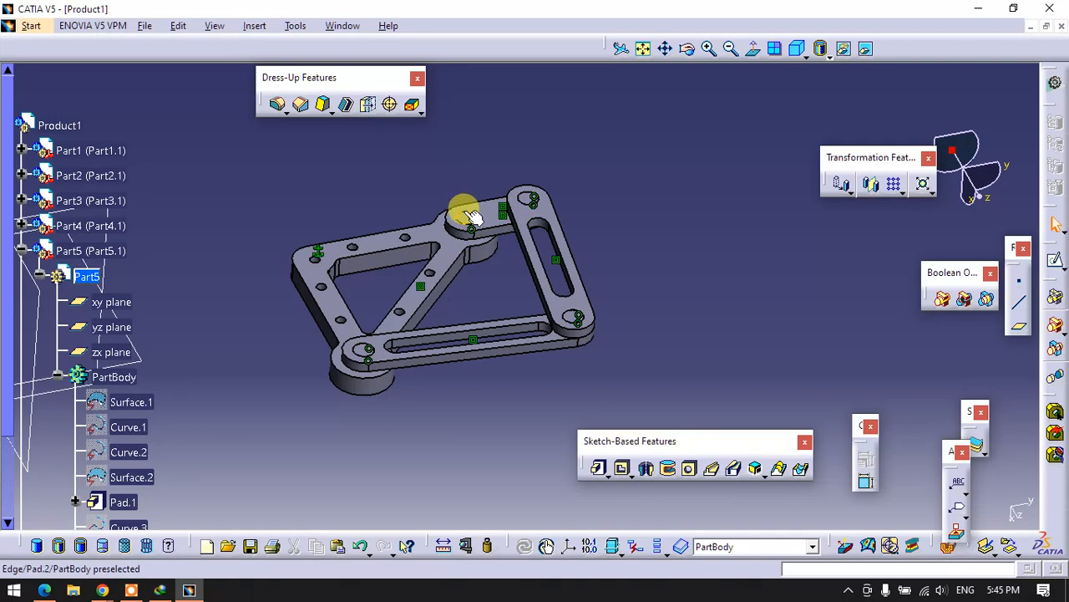
- Activate Product1 for assembly work and move the Part5 pegs along the Y axis clear of the linkage
click(21, 251)
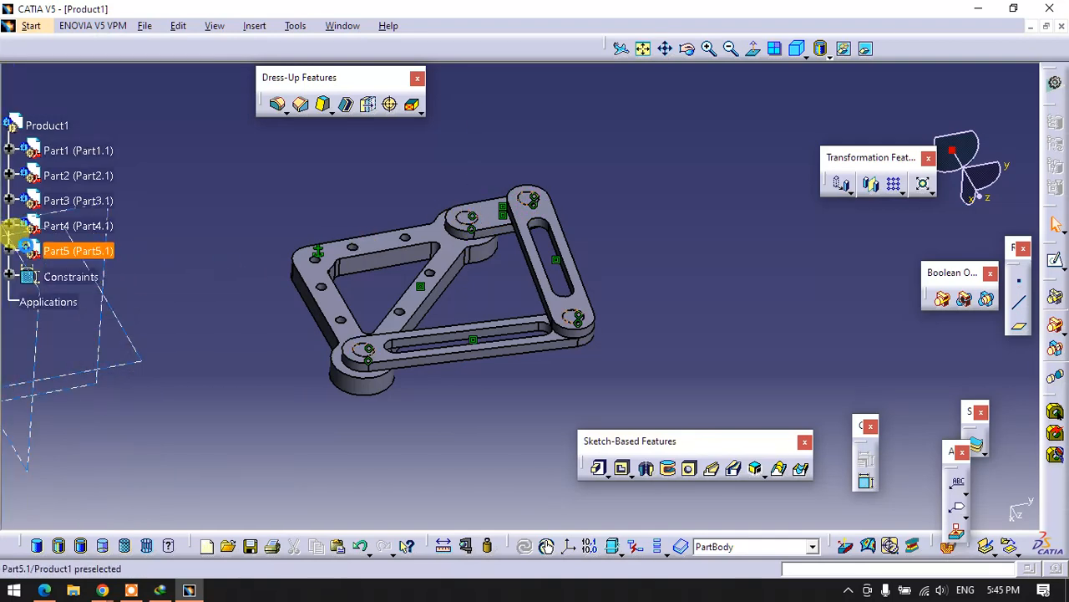
click(43, 124)
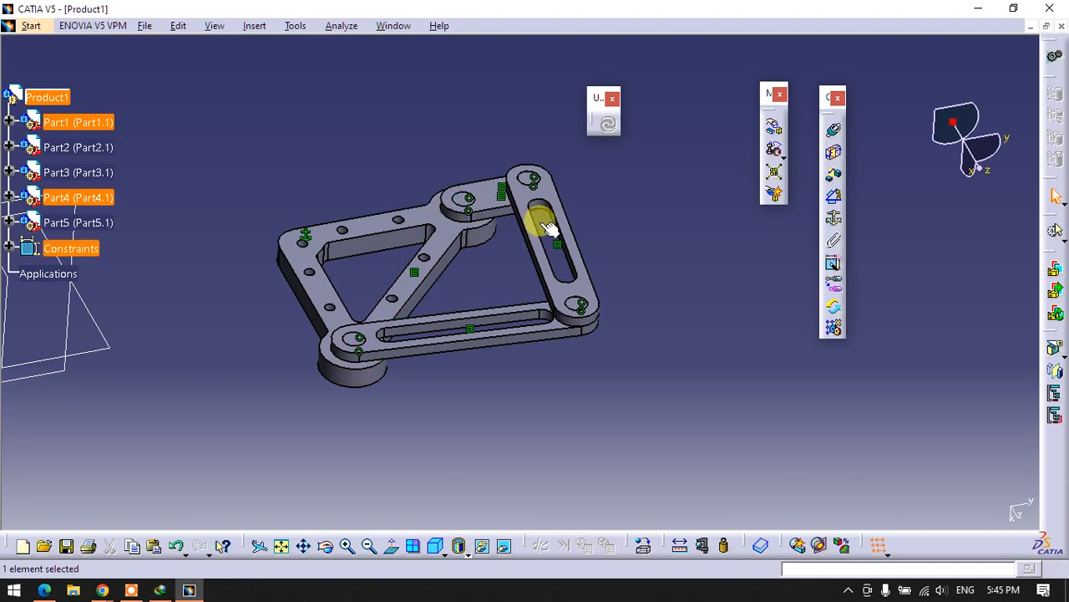
click(608, 228)
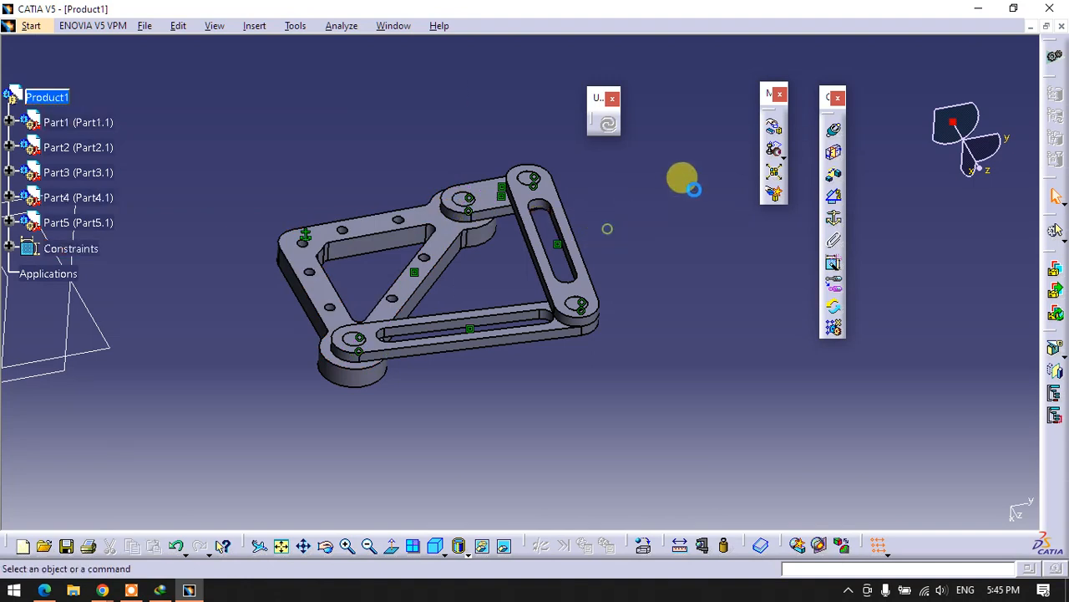
click(774, 126)
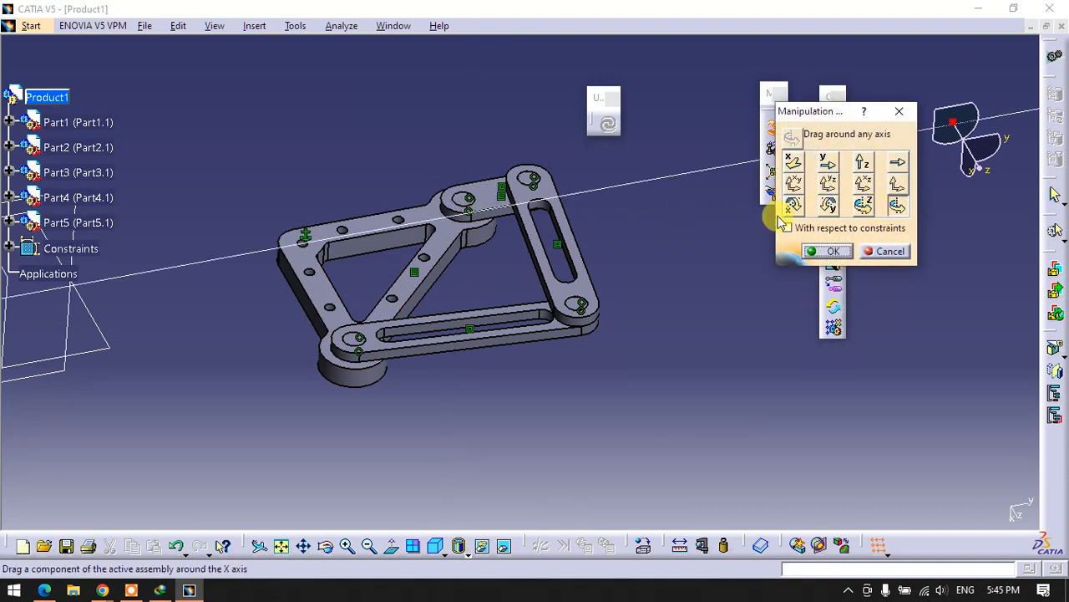
click(824, 162)
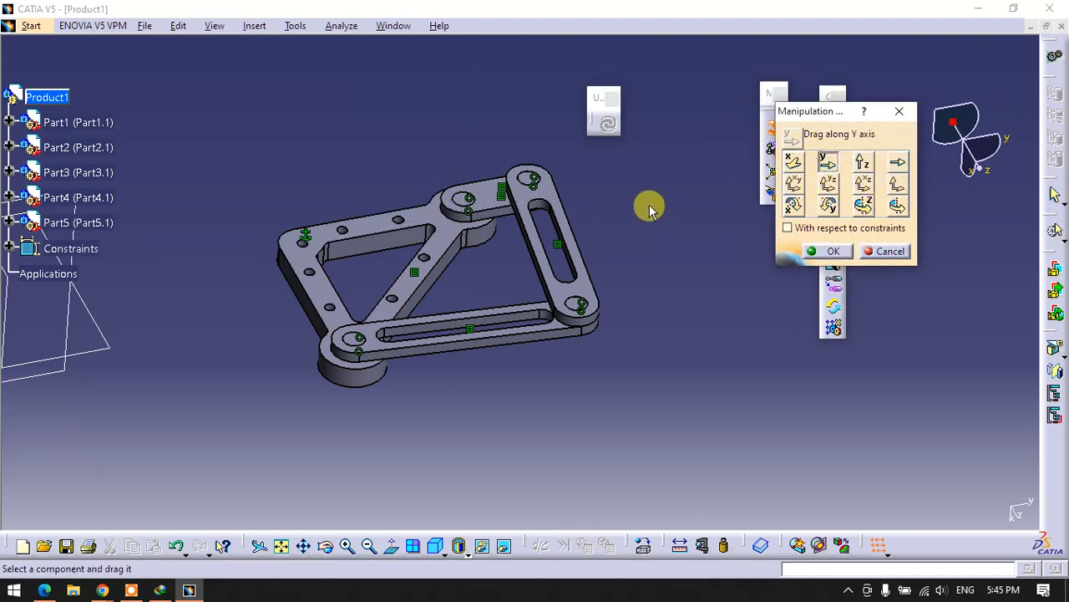
drag(469, 206, 754, 226)
click(832, 252)
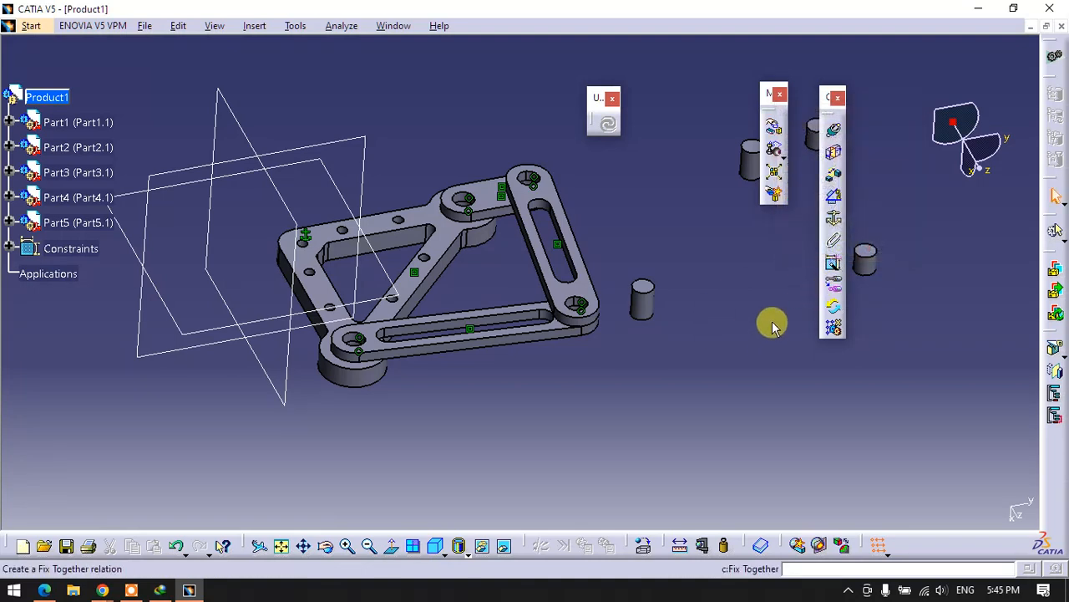
- Add a coincidence constraint between the matching Part5 peg's axis and the boss joint axis where Part2 meets the triangular plate
click(834, 140)
click(641, 301)
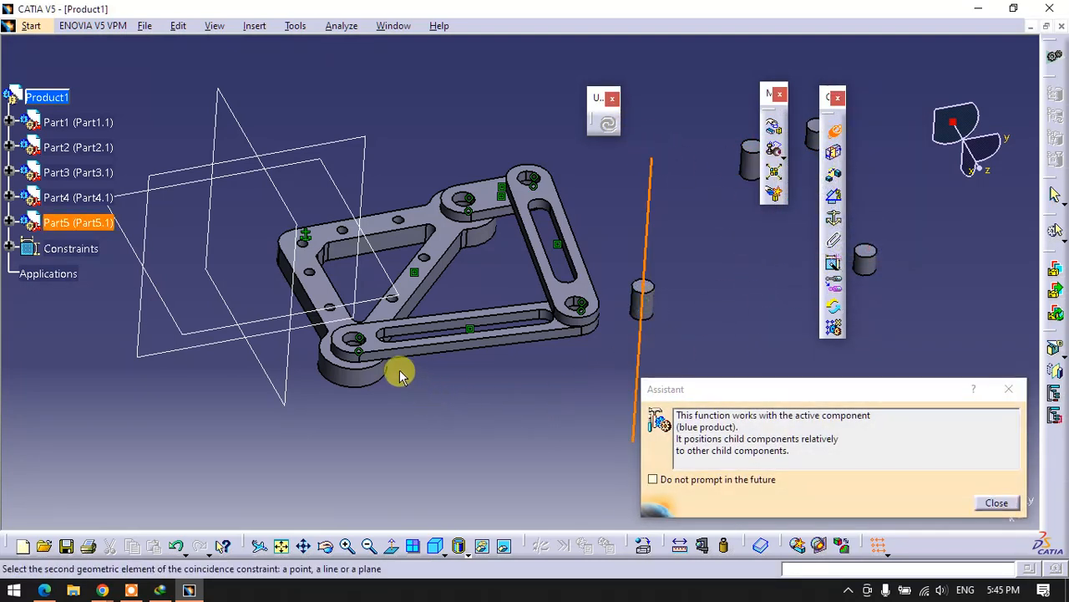
click(354, 370)
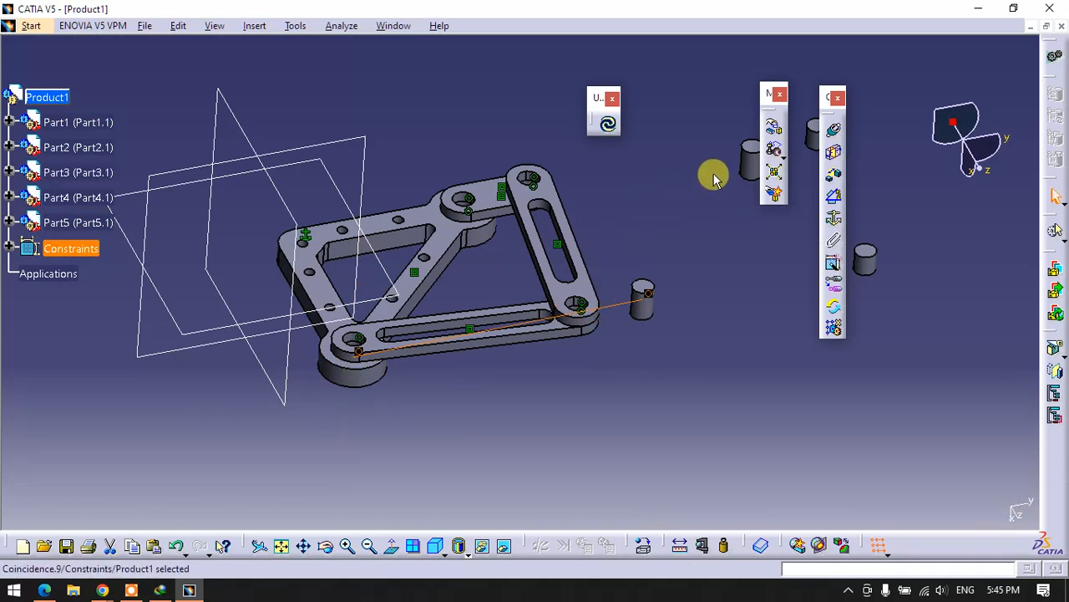
click(702, 241)
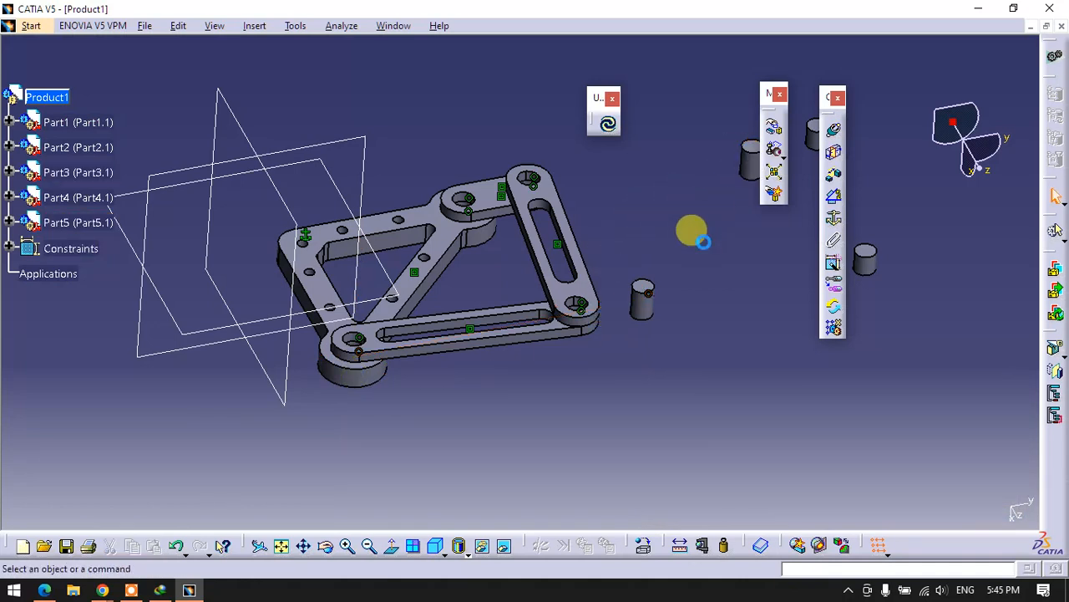
- Make another long peg's axis coincident with the boss joint axis between the short link and triangular plate, and update the assembly
click(834, 131)
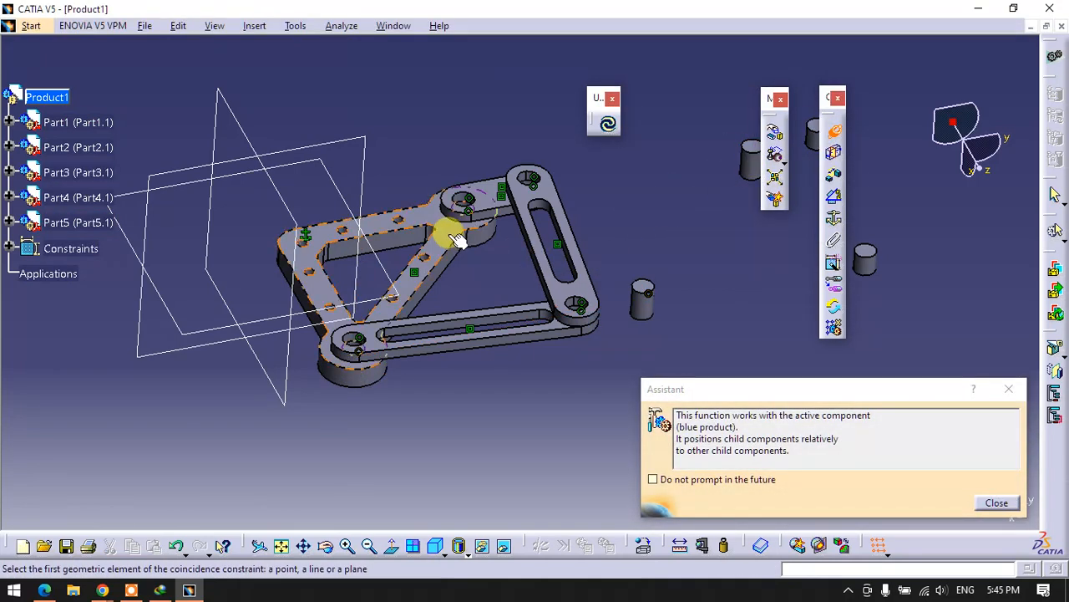
click(737, 167)
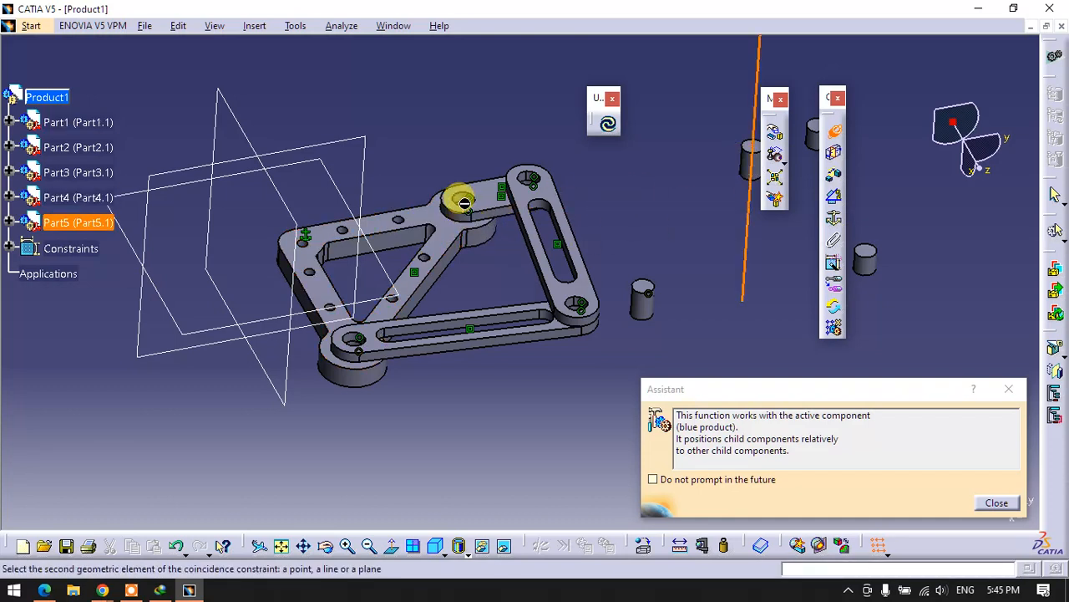
click(455, 178)
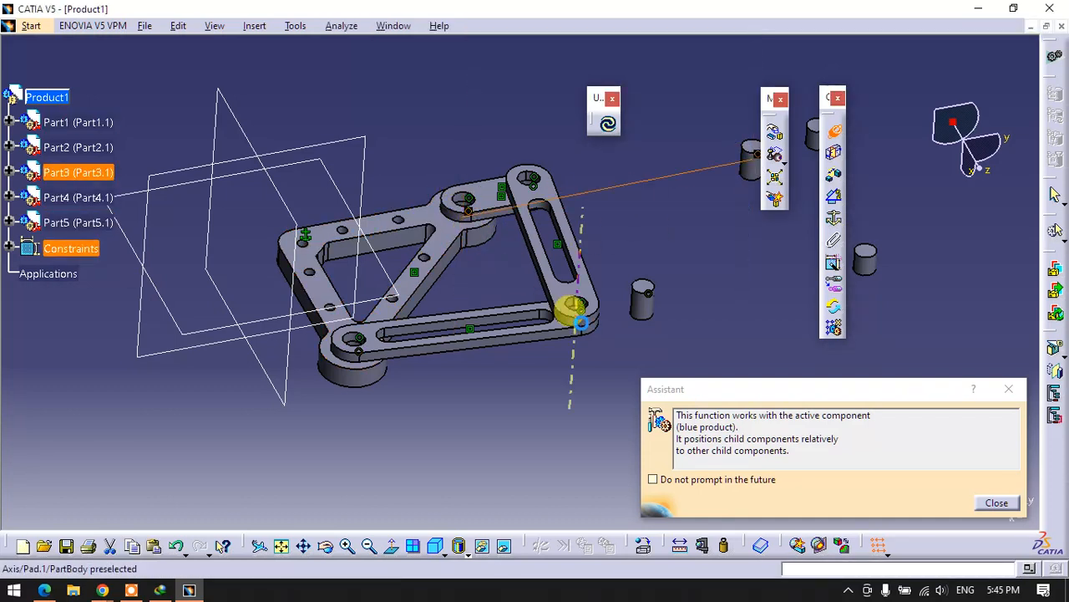
click(988, 504)
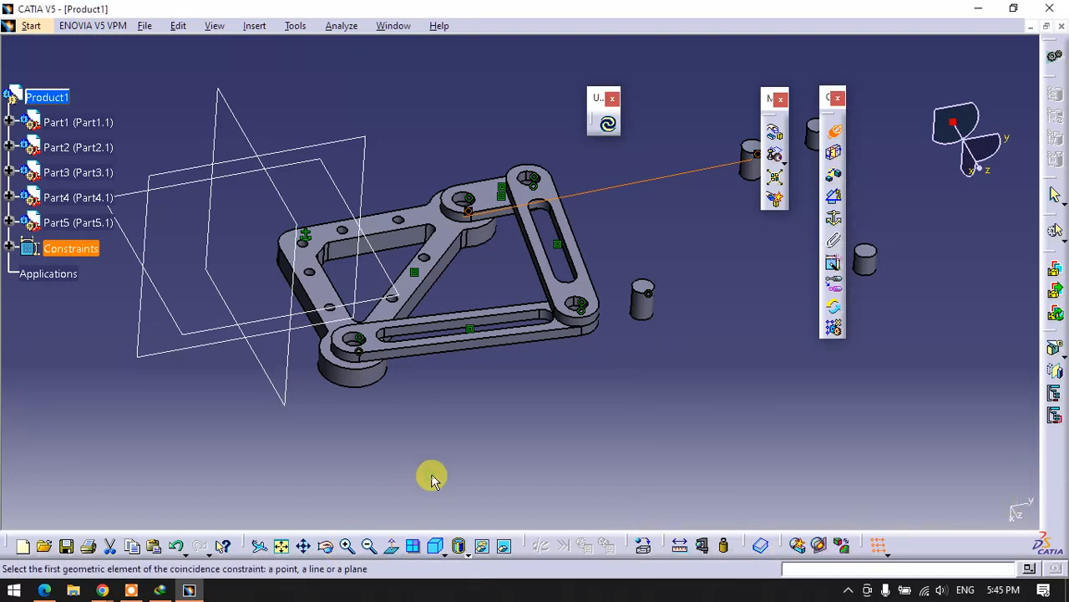
click(608, 124)
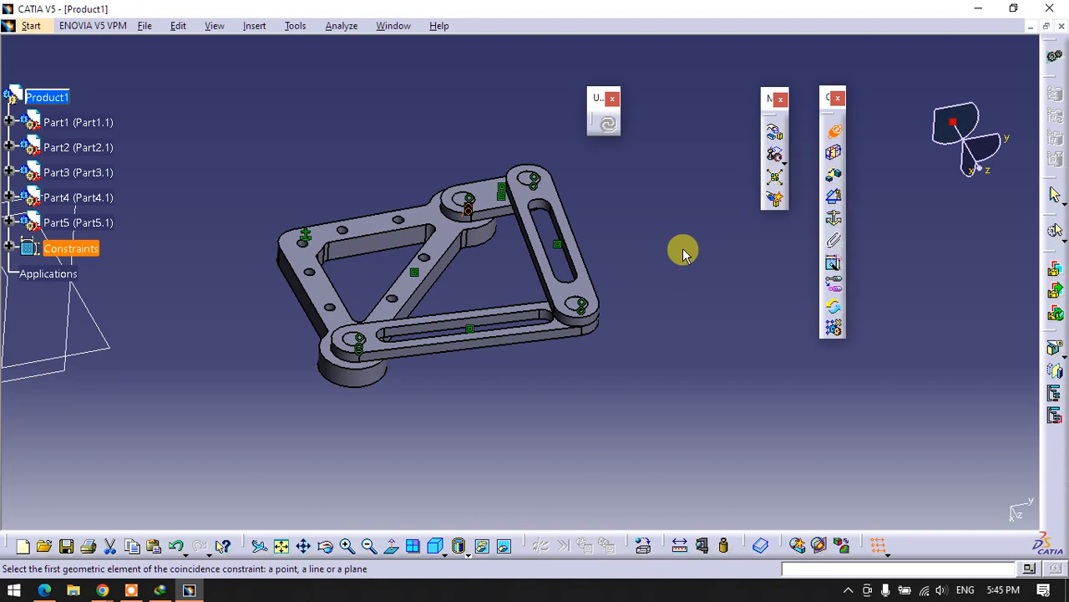
click(834, 128)
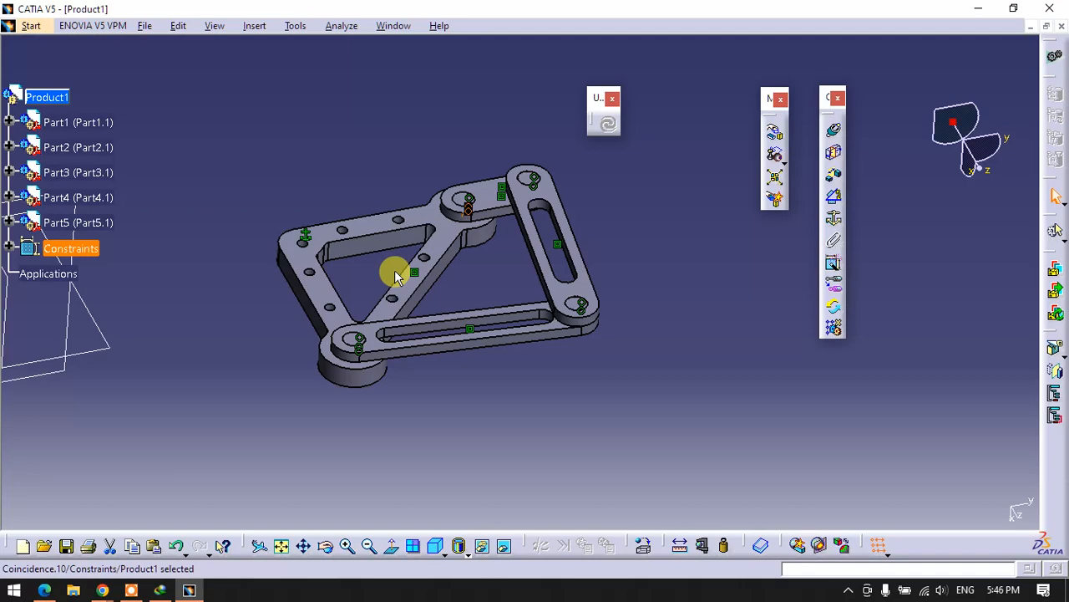
mouse_move(460, 280)
middle_down()
mouse_move(513, 292)
mouse_move(515, 352)
mouse_move(525, 279)
mouse_move(542, 253)
middle_up()
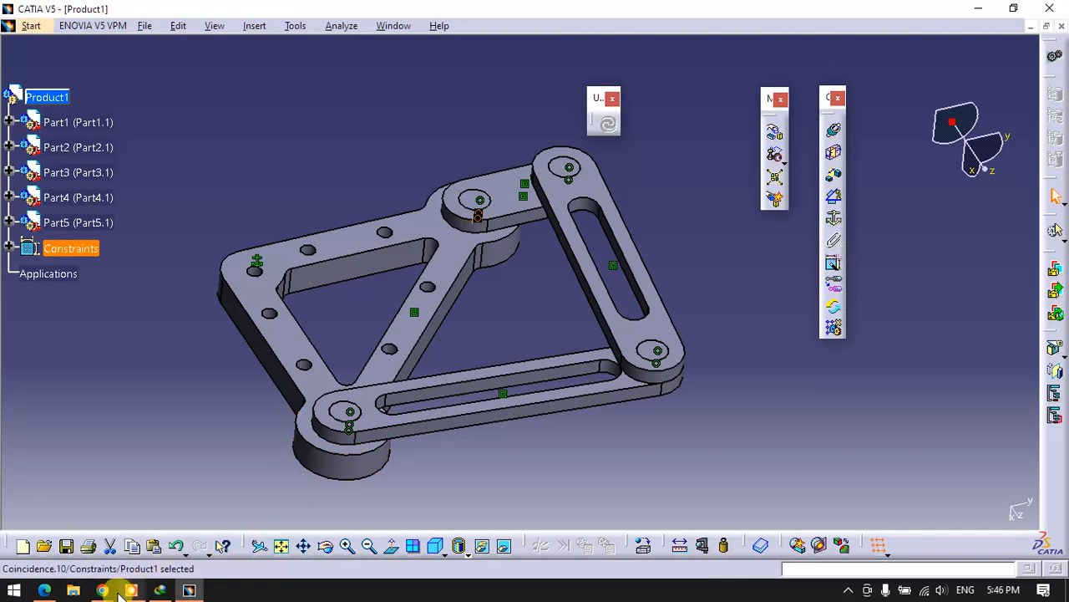
mouse_move(114, 593)
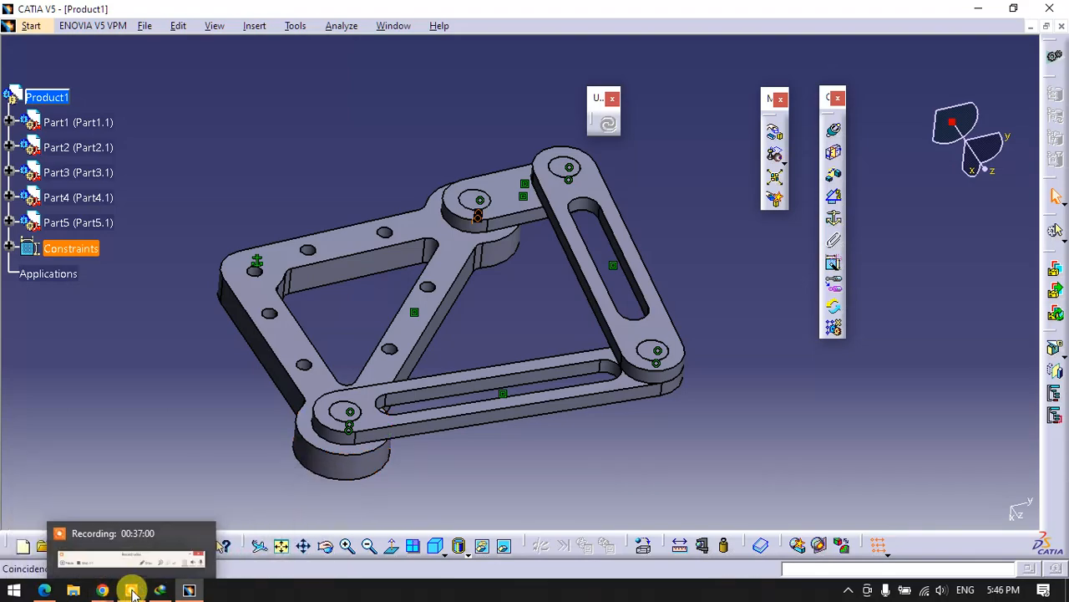
click(135, 545)
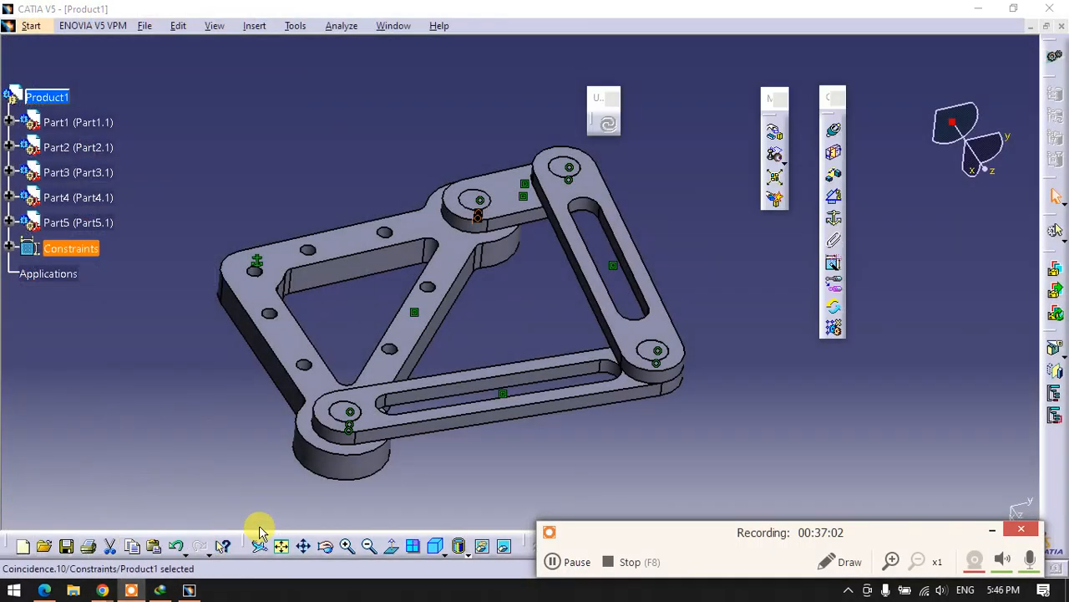